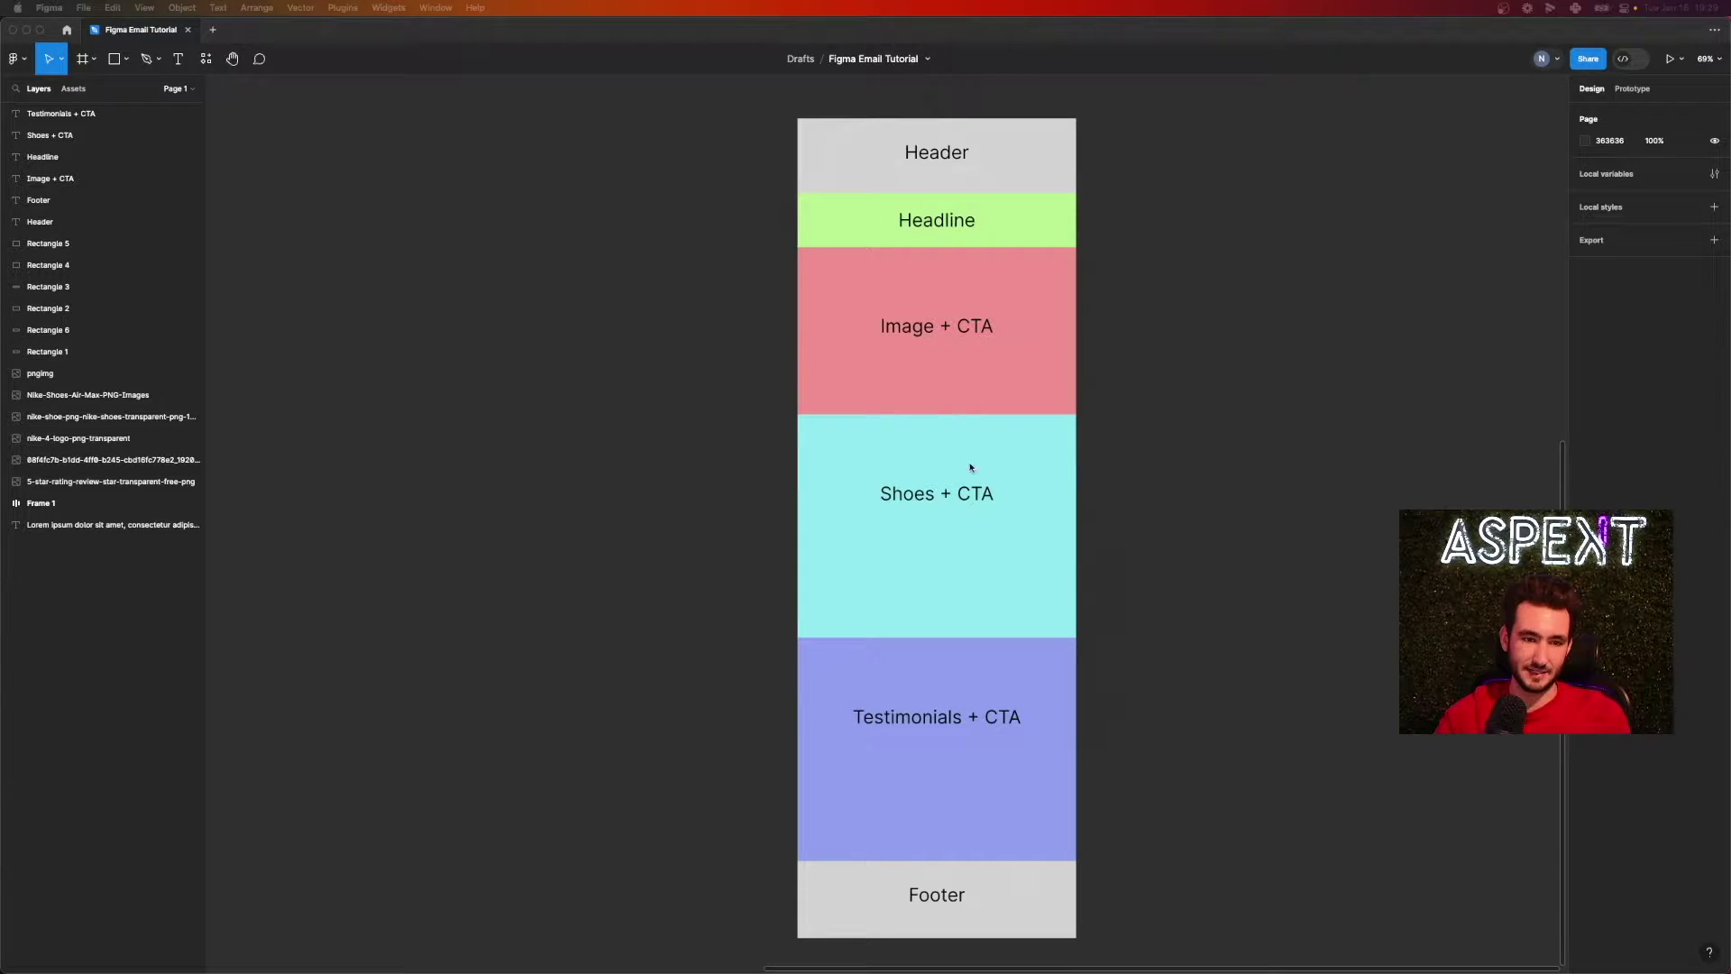
# - Draw a rectangle about 873 by 150 beside the wireframe, level with its Header block
pyautogui.hscroll(10, 970, 375)
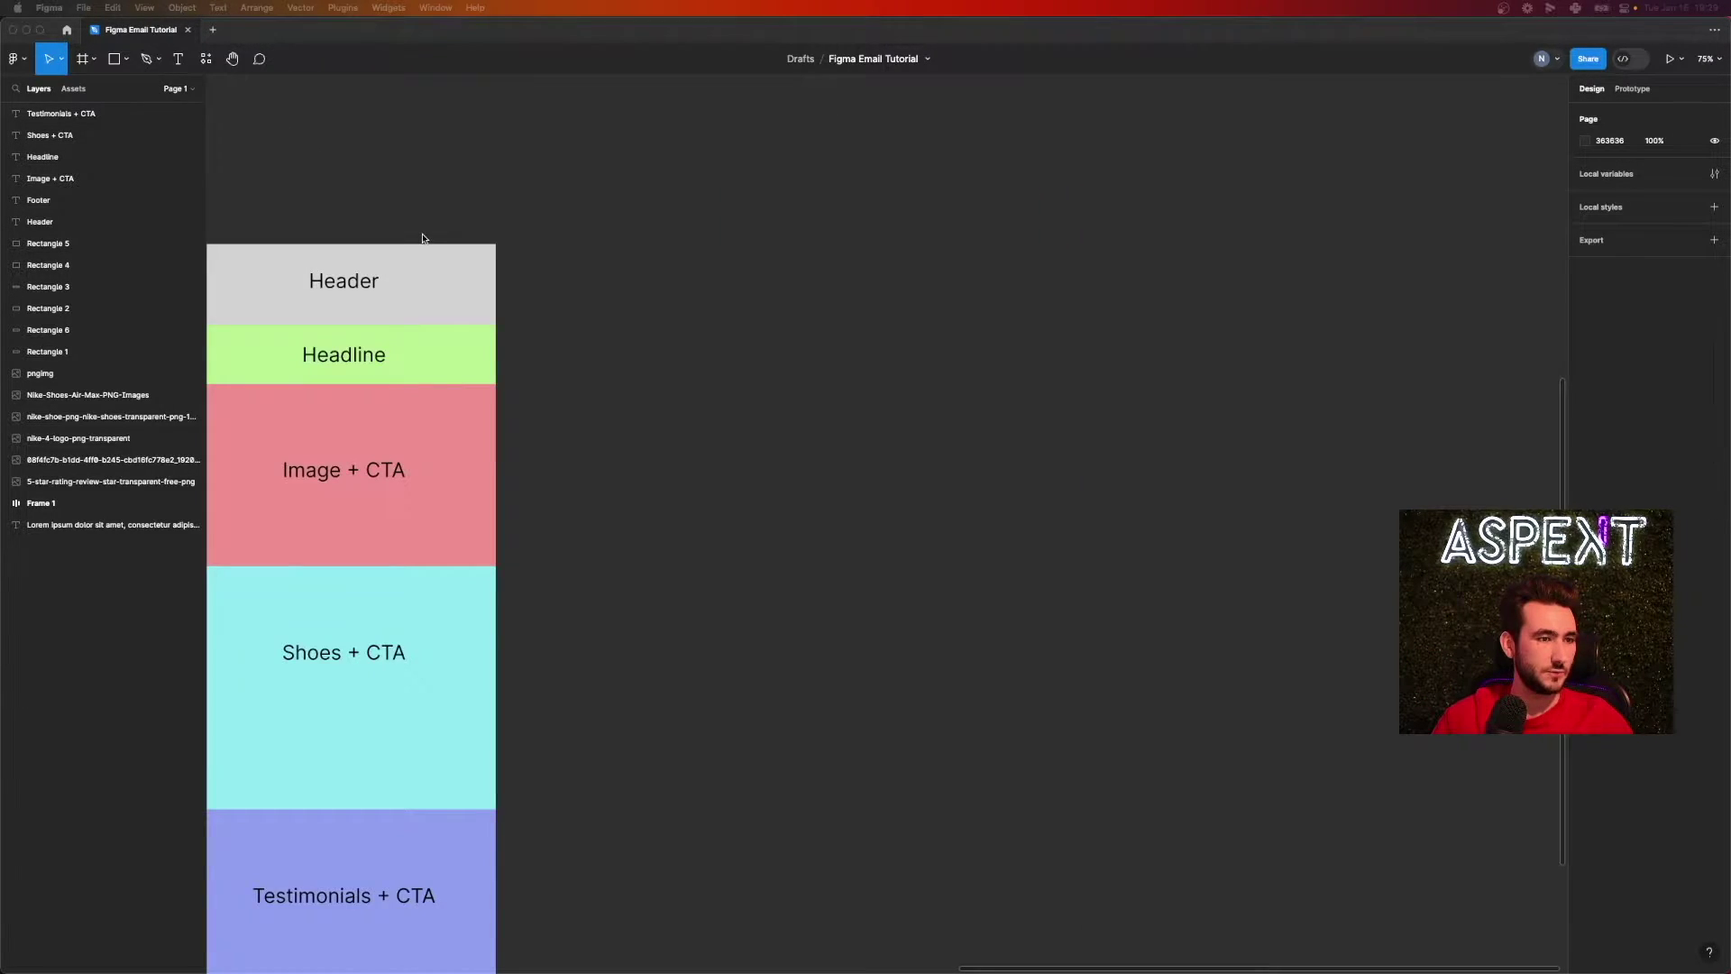
pyautogui.click(89, 39)
pyautogui.click(114, 59)
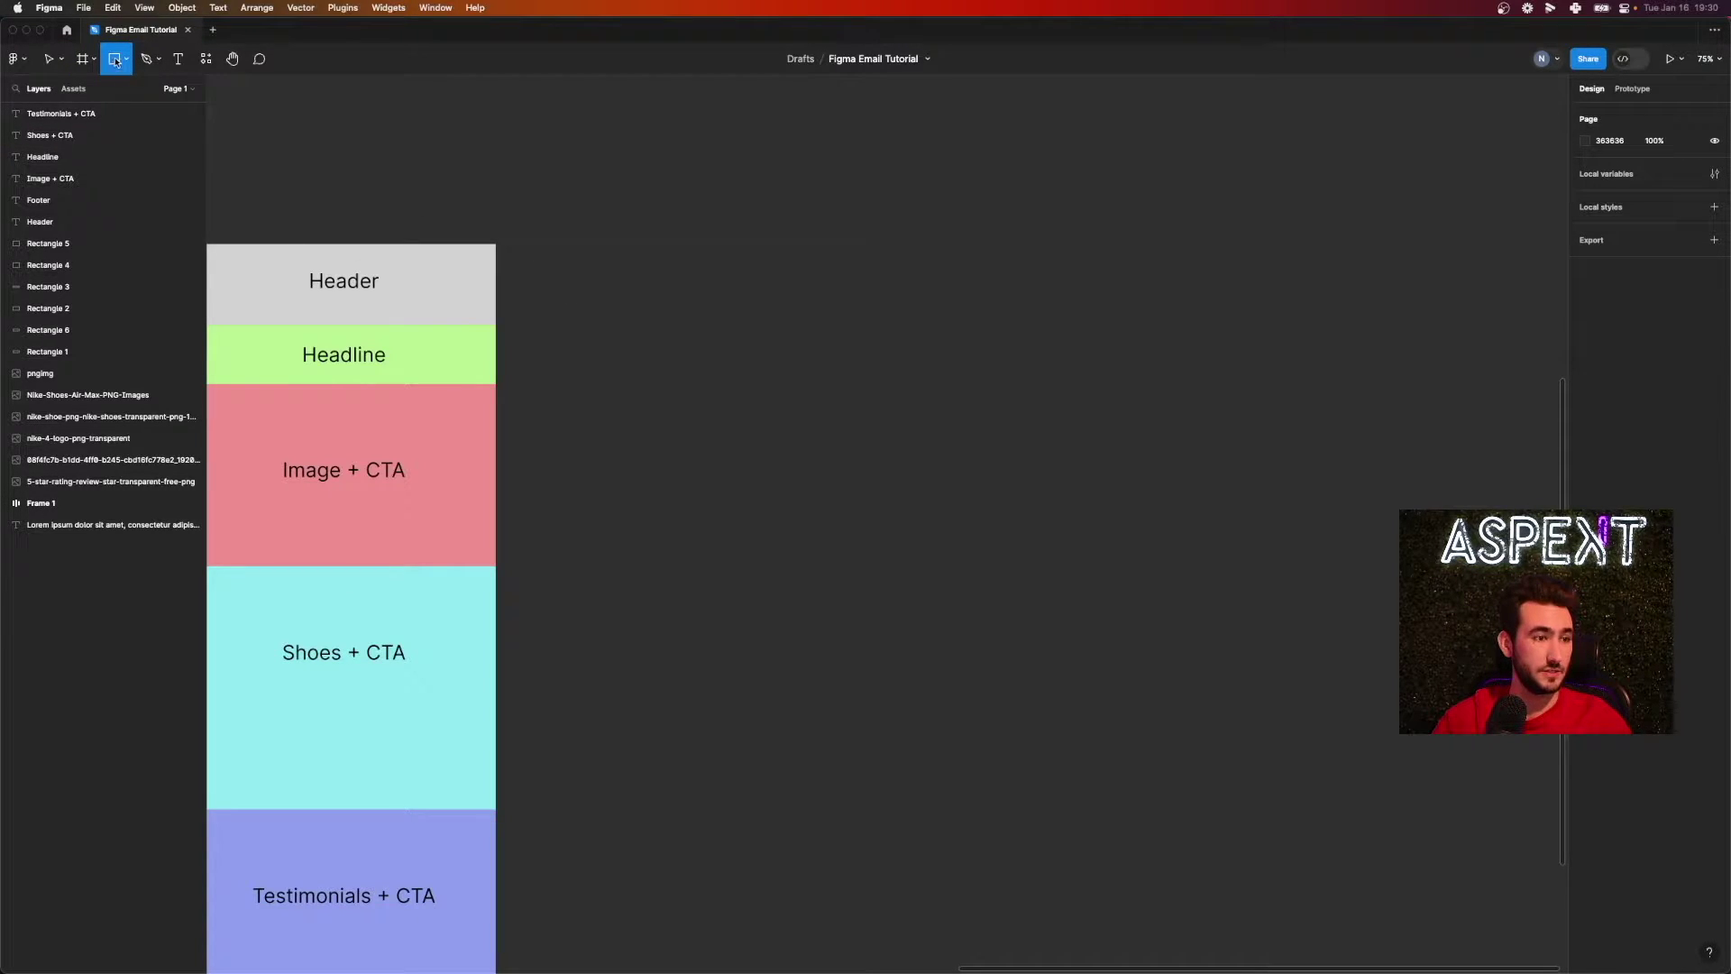
pyautogui.click(124, 60)
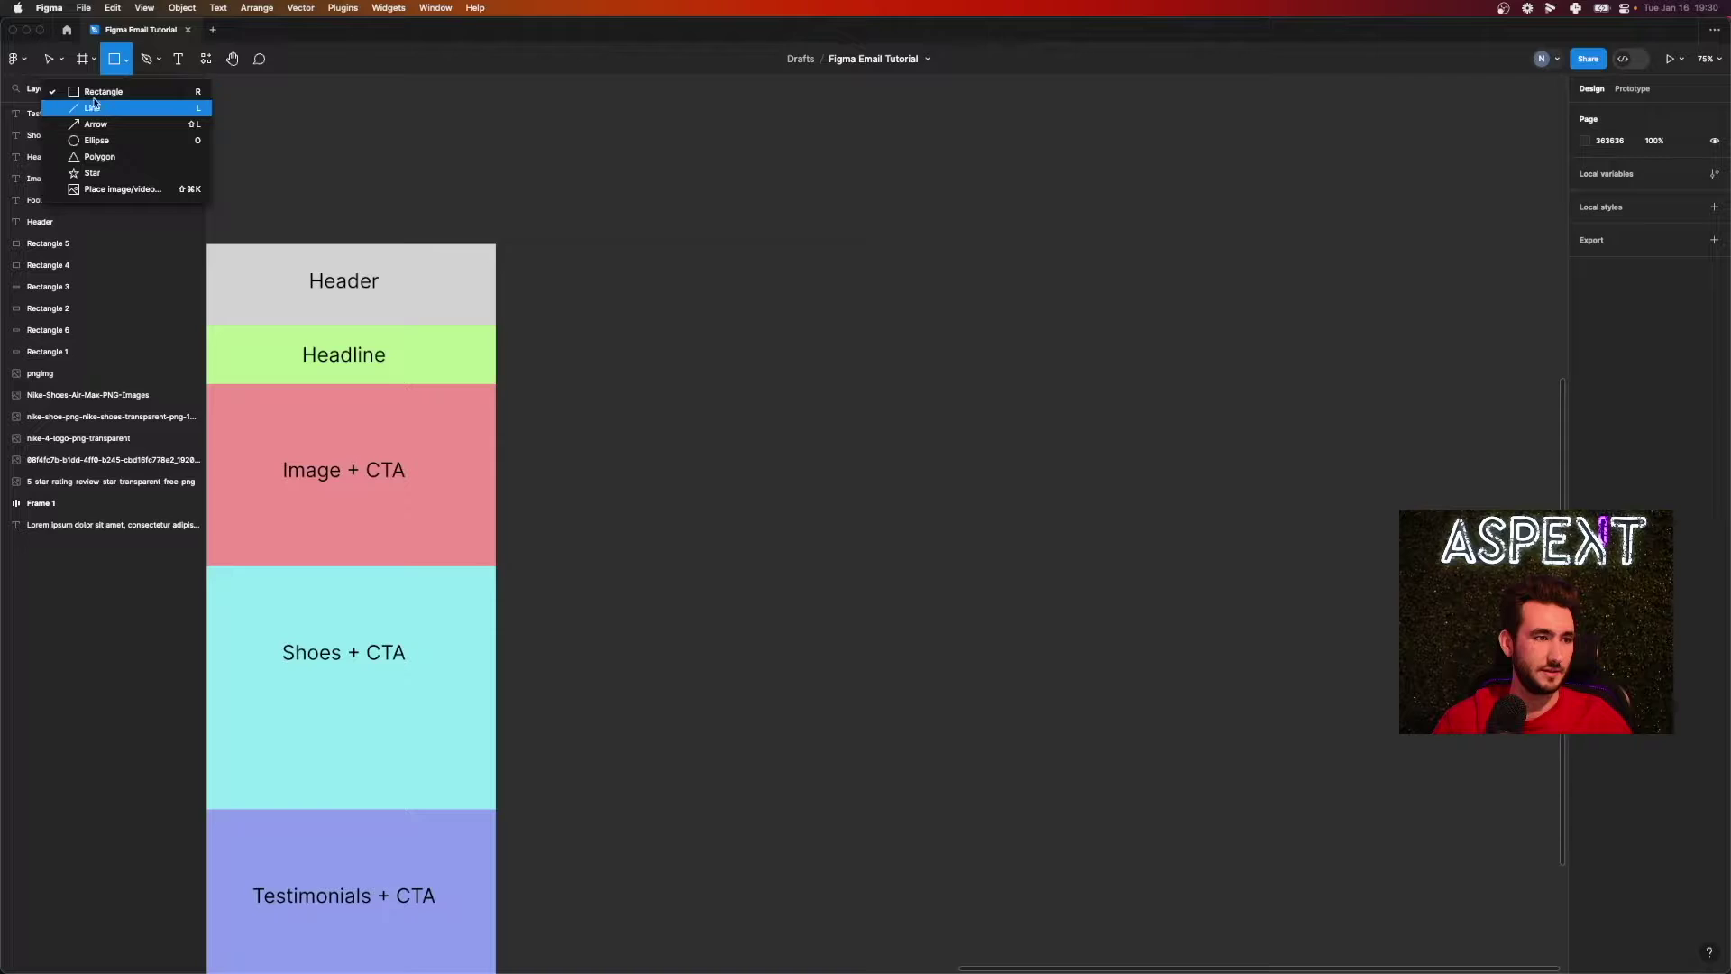
pyautogui.moveTo(608, 242); pyautogui.dragTo(1048, 319)
# - Set the new rectangle's width to 600 and change its fill to white (FFFFFF)
pyautogui.click(1605, 168)
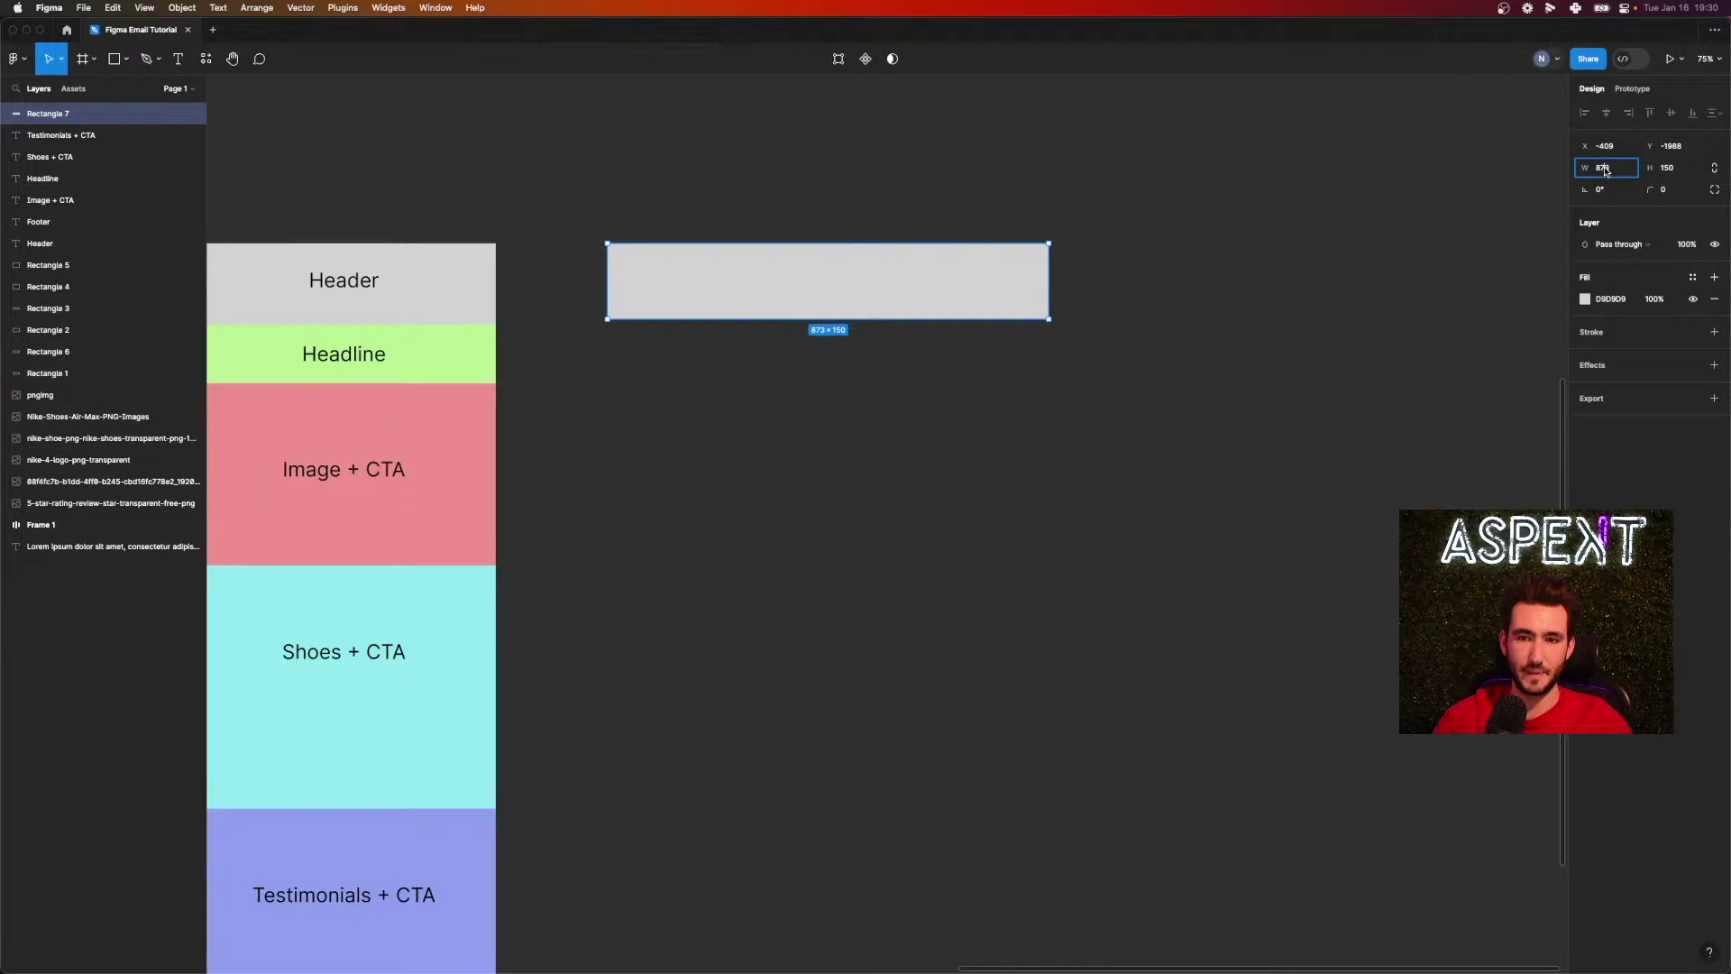
pyautogui.press('Return')
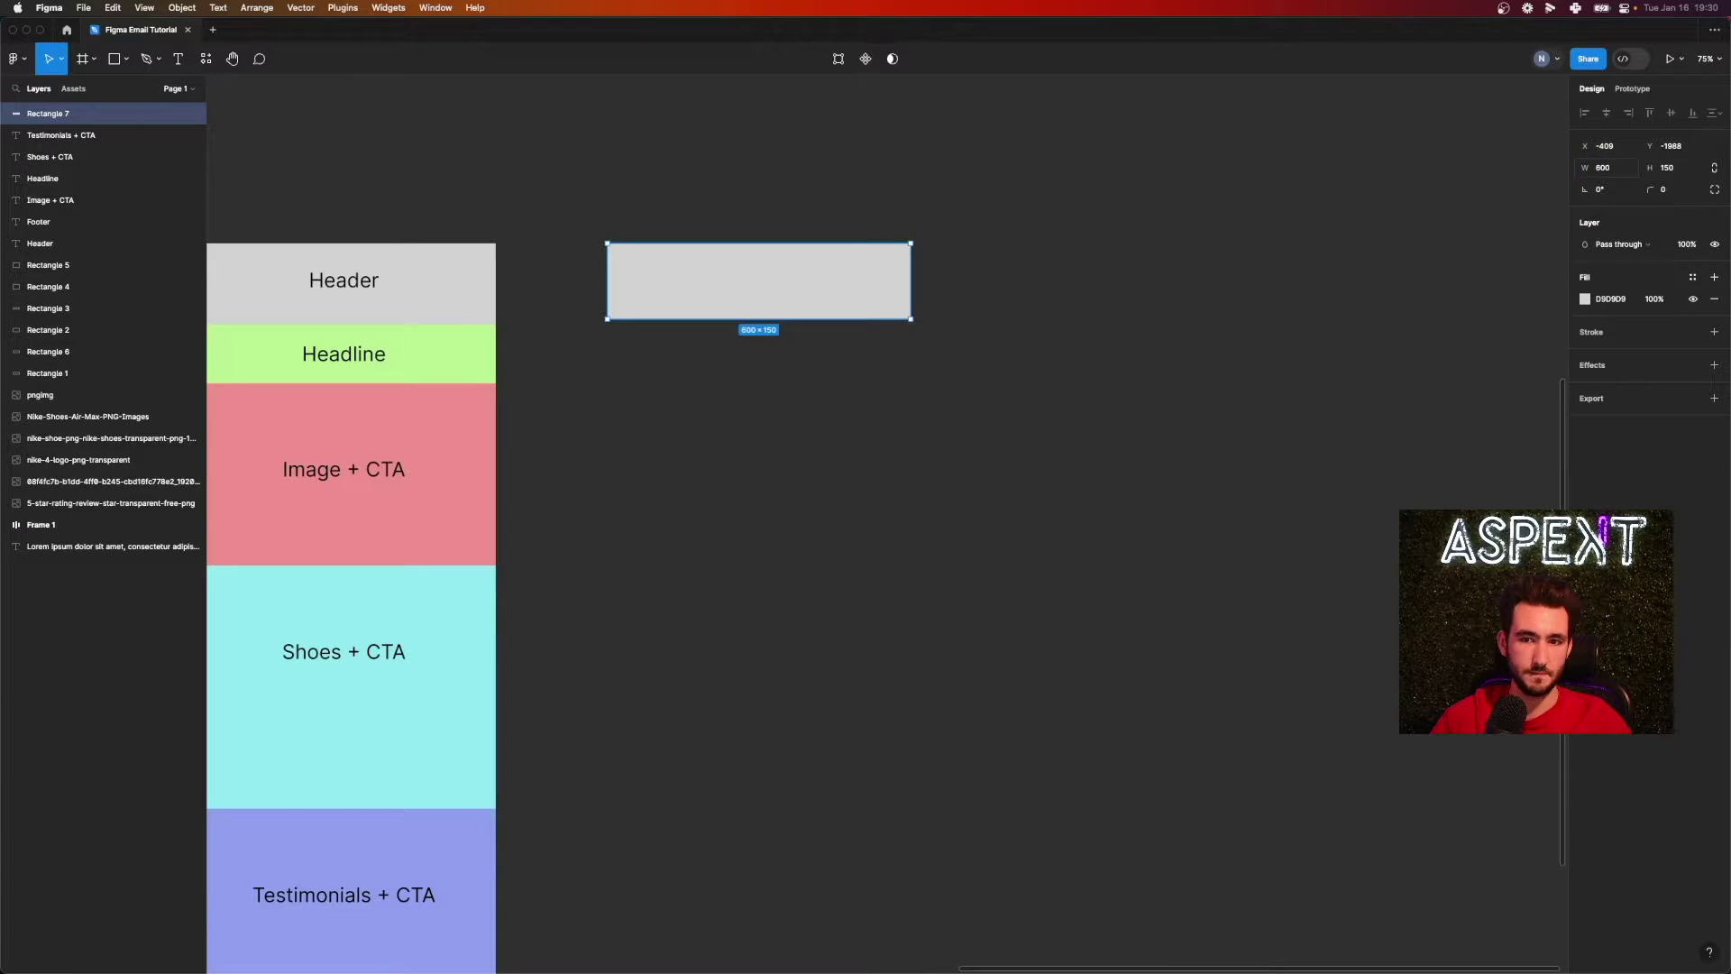
pyautogui.click(1675, 171)
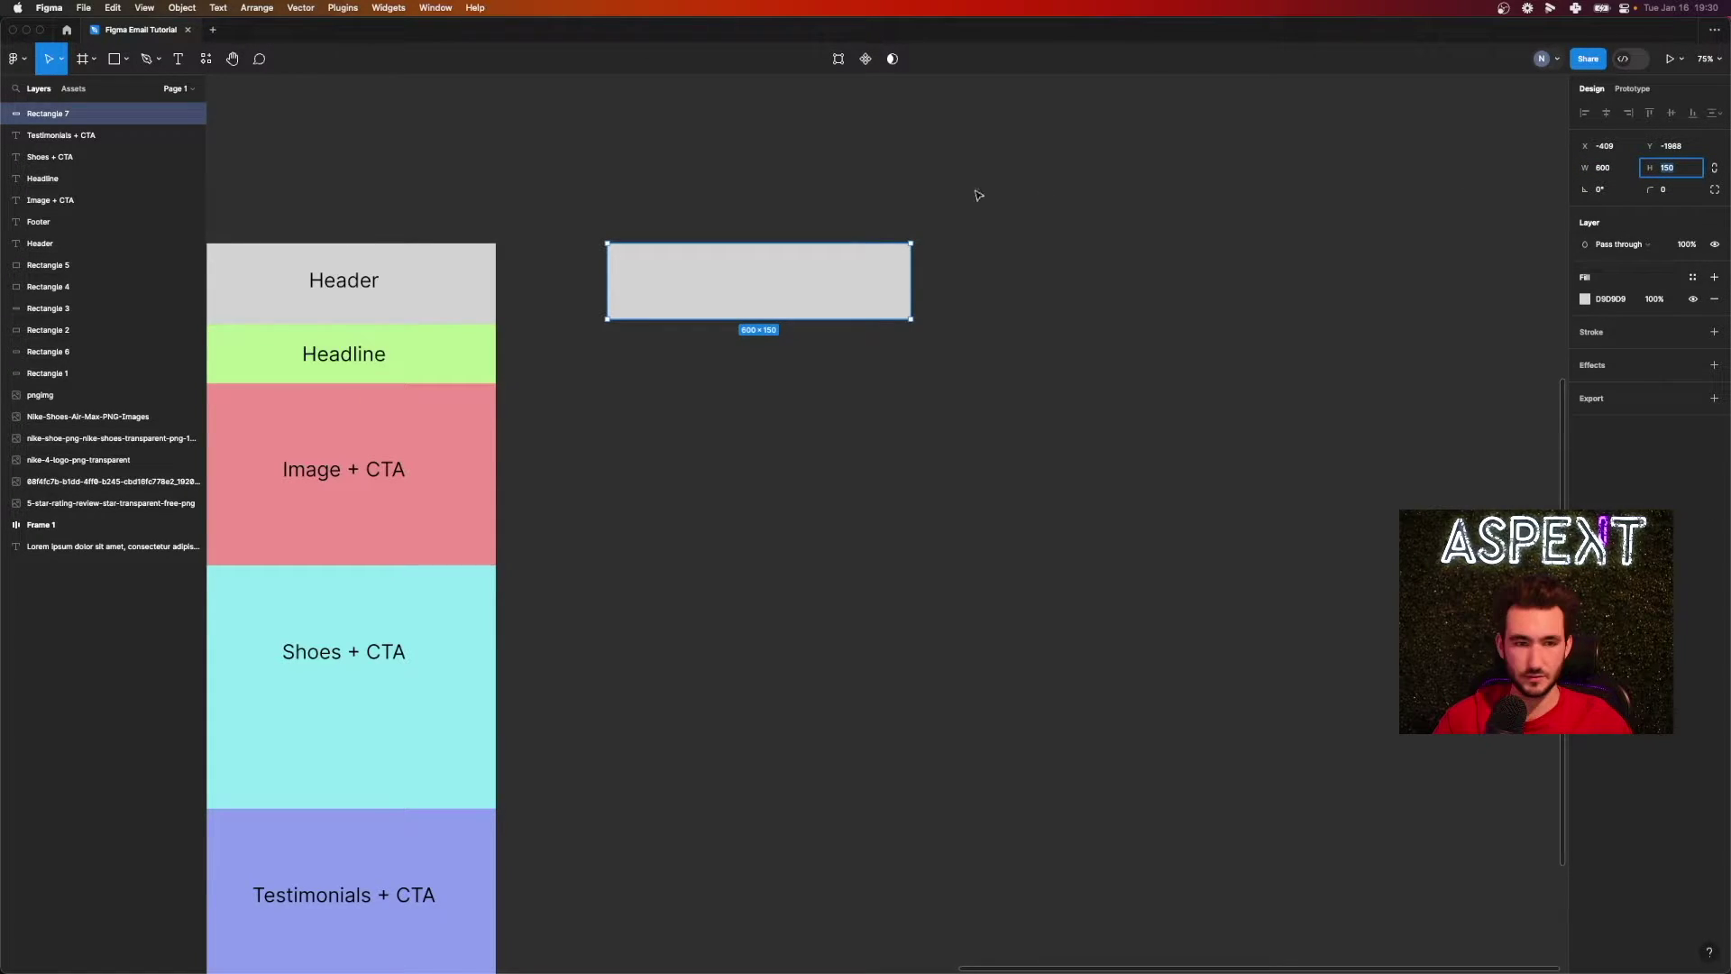
pyautogui.hscroll(-1, 793, 275)
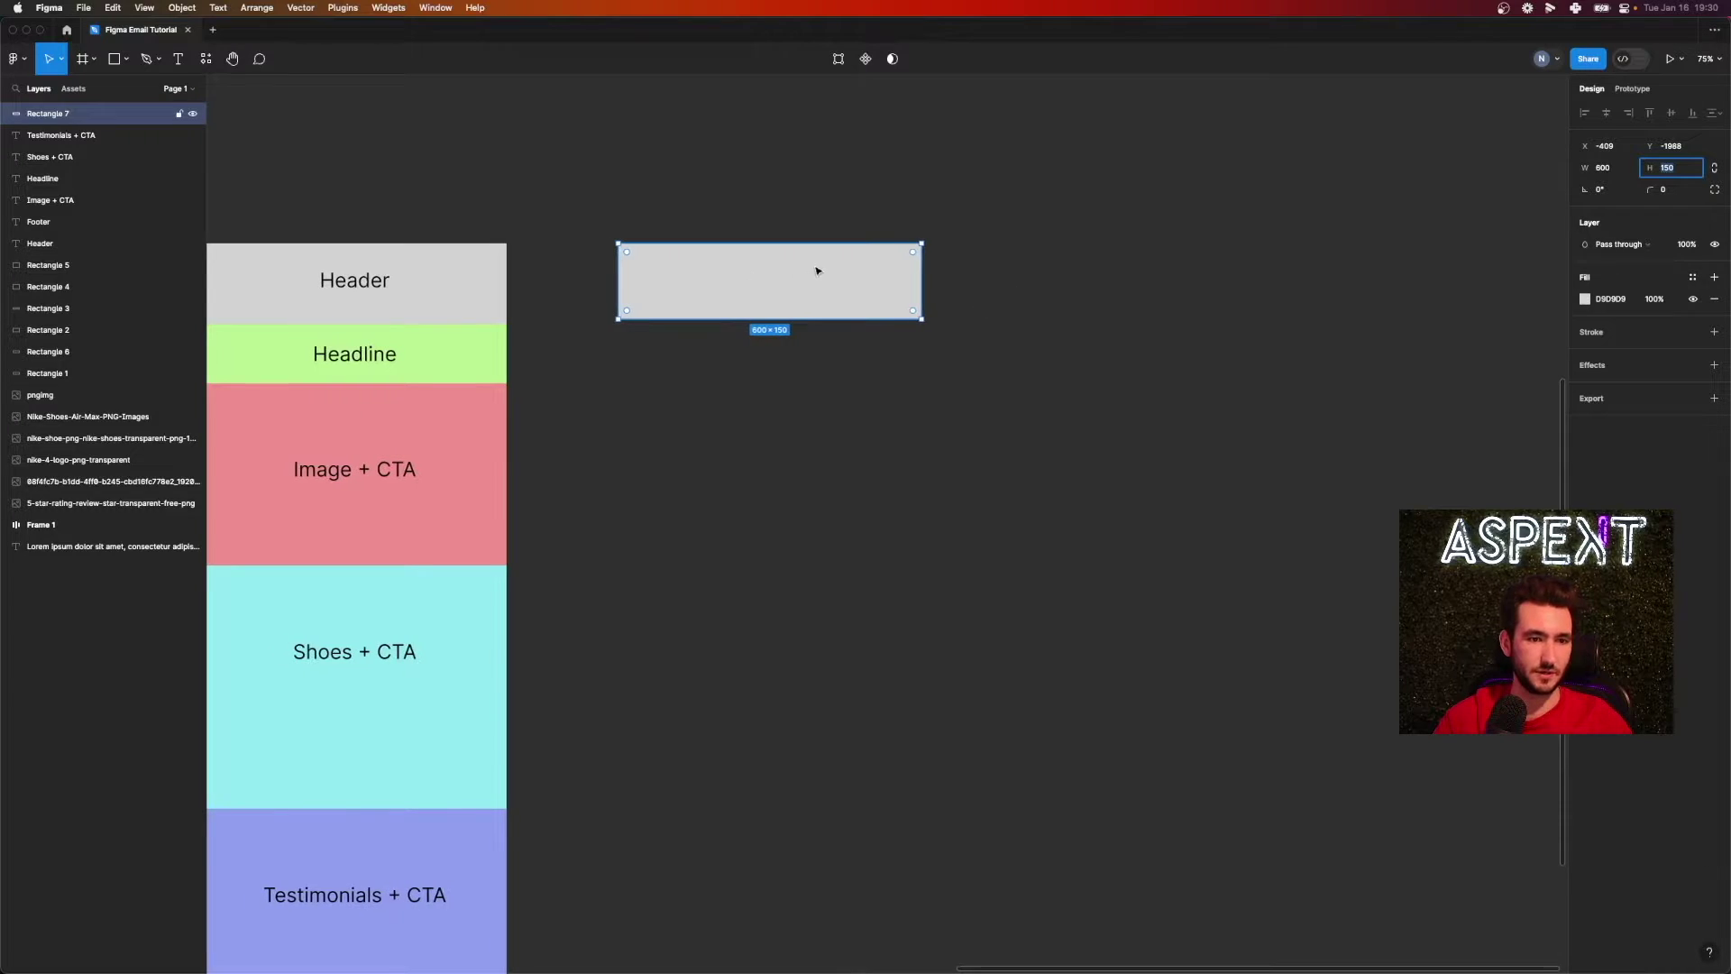
pyautogui.click(1585, 300)
pyautogui.moveTo(1427, 422); pyautogui.dragTo(1376, 341)
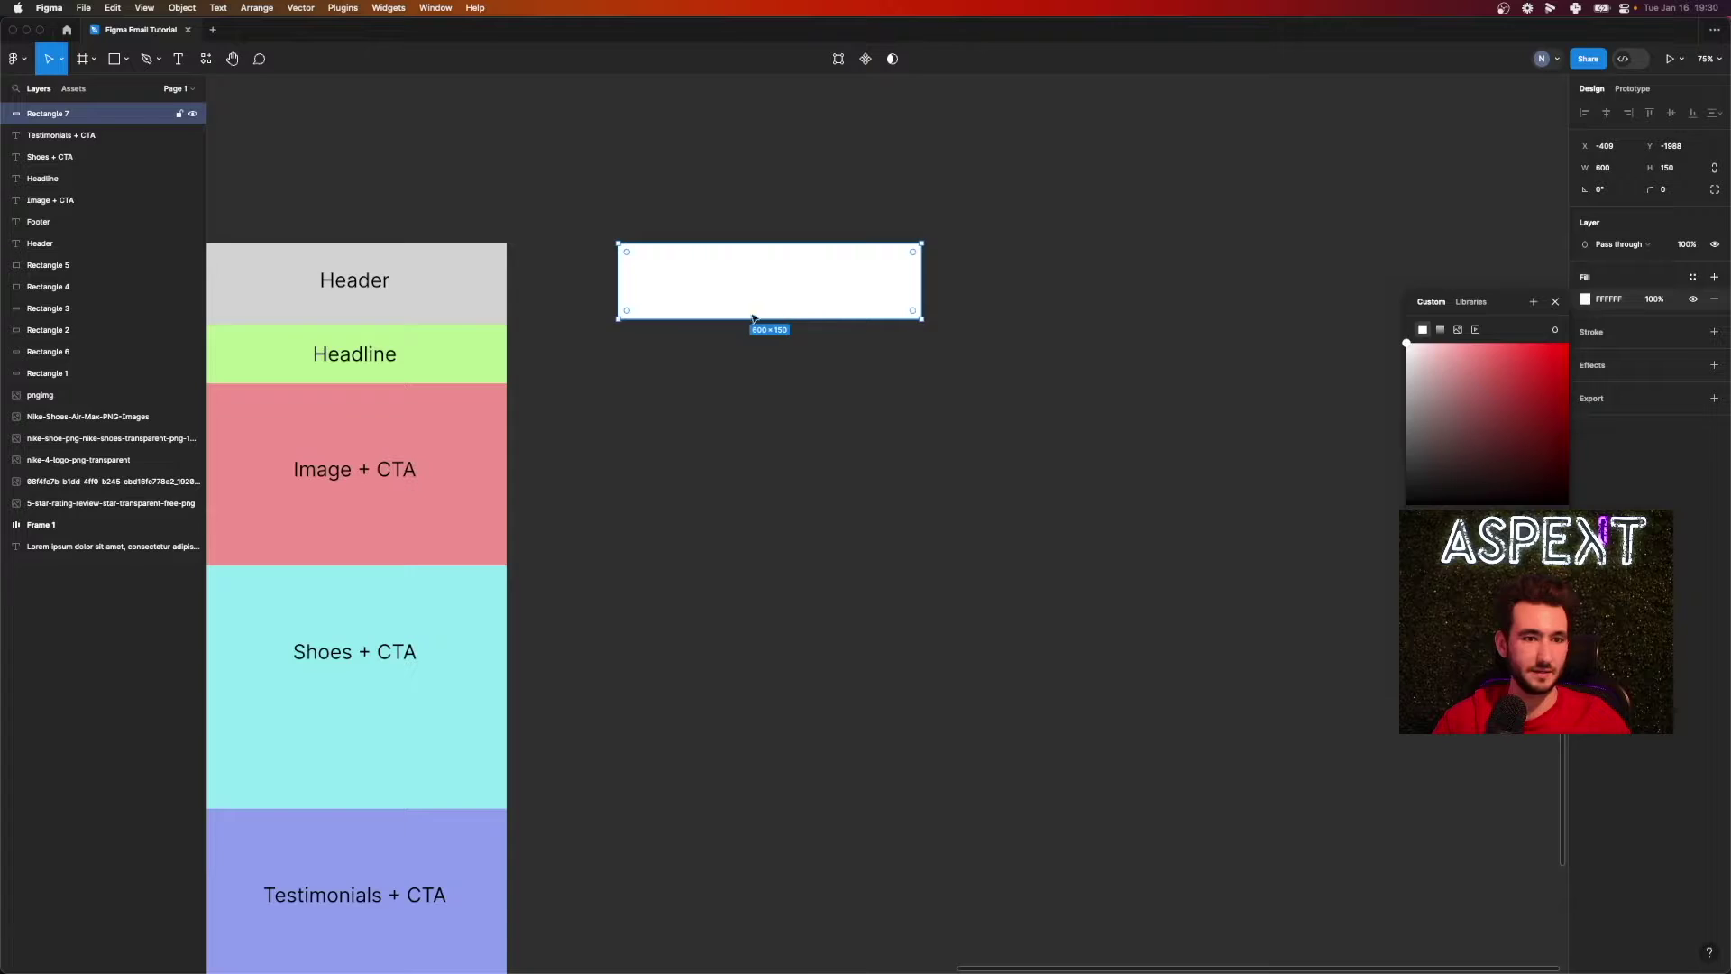
# - Move the Nike swoosh logo from the collected assets onto the area of the white header rectangle
pyautogui.scroll(-5, 709, 331)
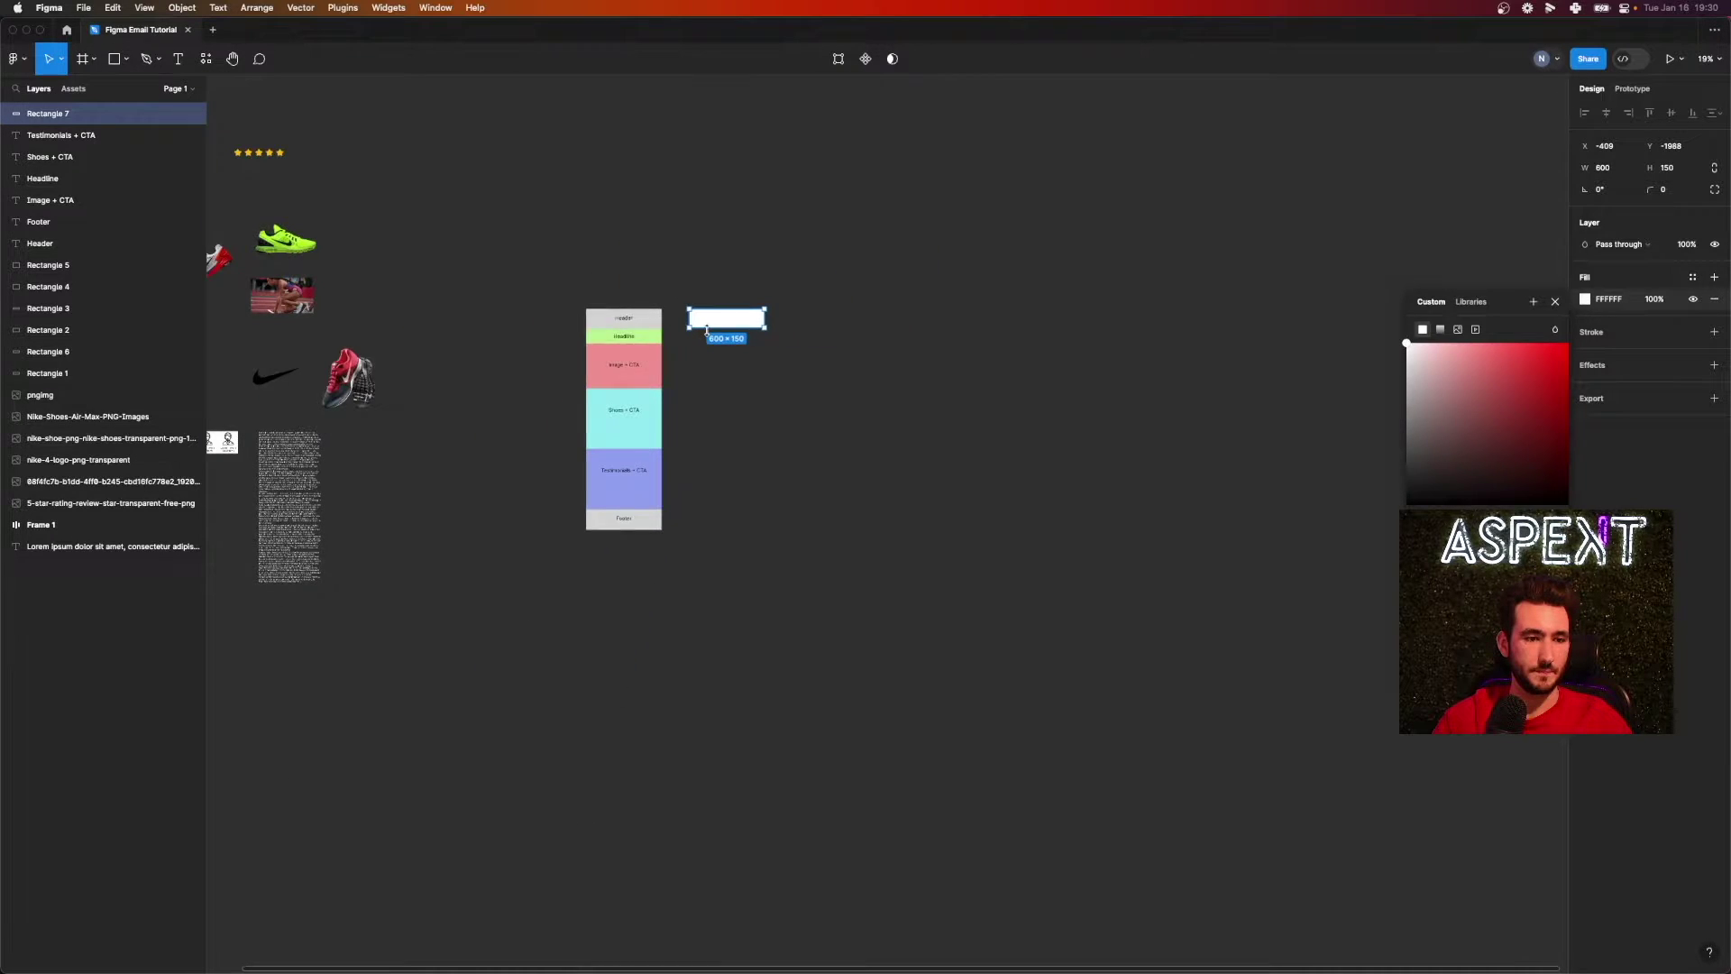
pyautogui.hscroll(-2, 631, 338)
pyautogui.moveTo(368, 376); pyautogui.dragTo(837, 351)
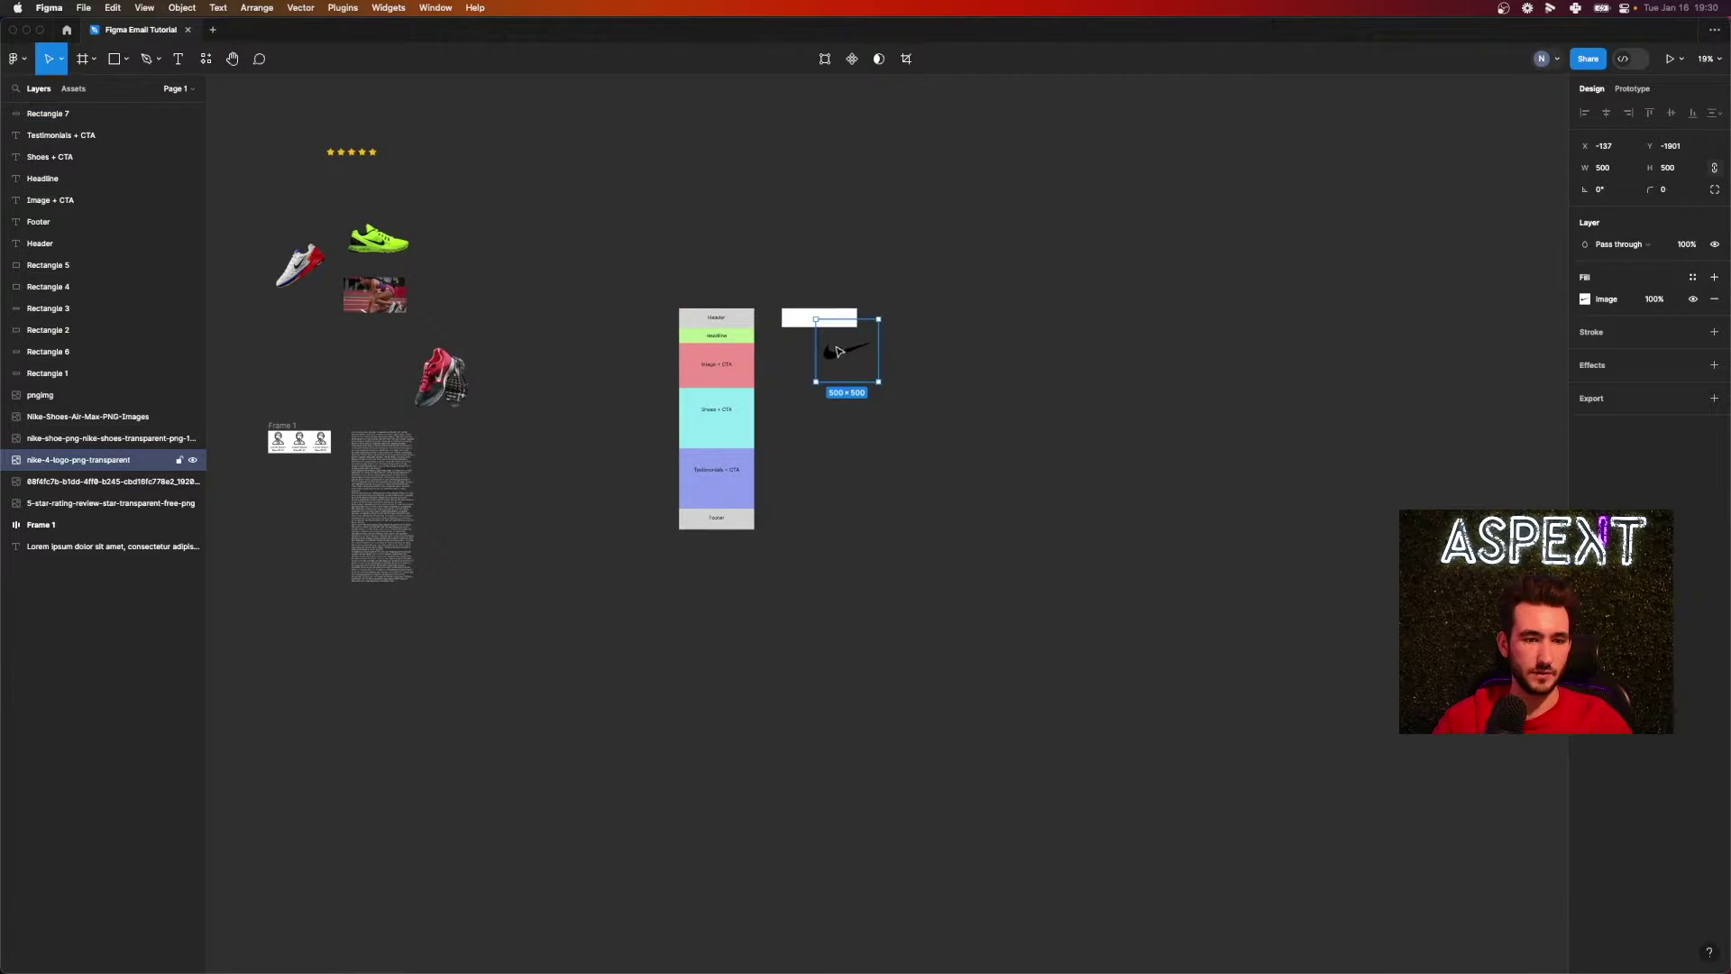
pyautogui.hscroll(-2, 837, 352)
pyautogui.hscroll(4, 811, 347)
pyautogui.scroll(2, 771, 343)
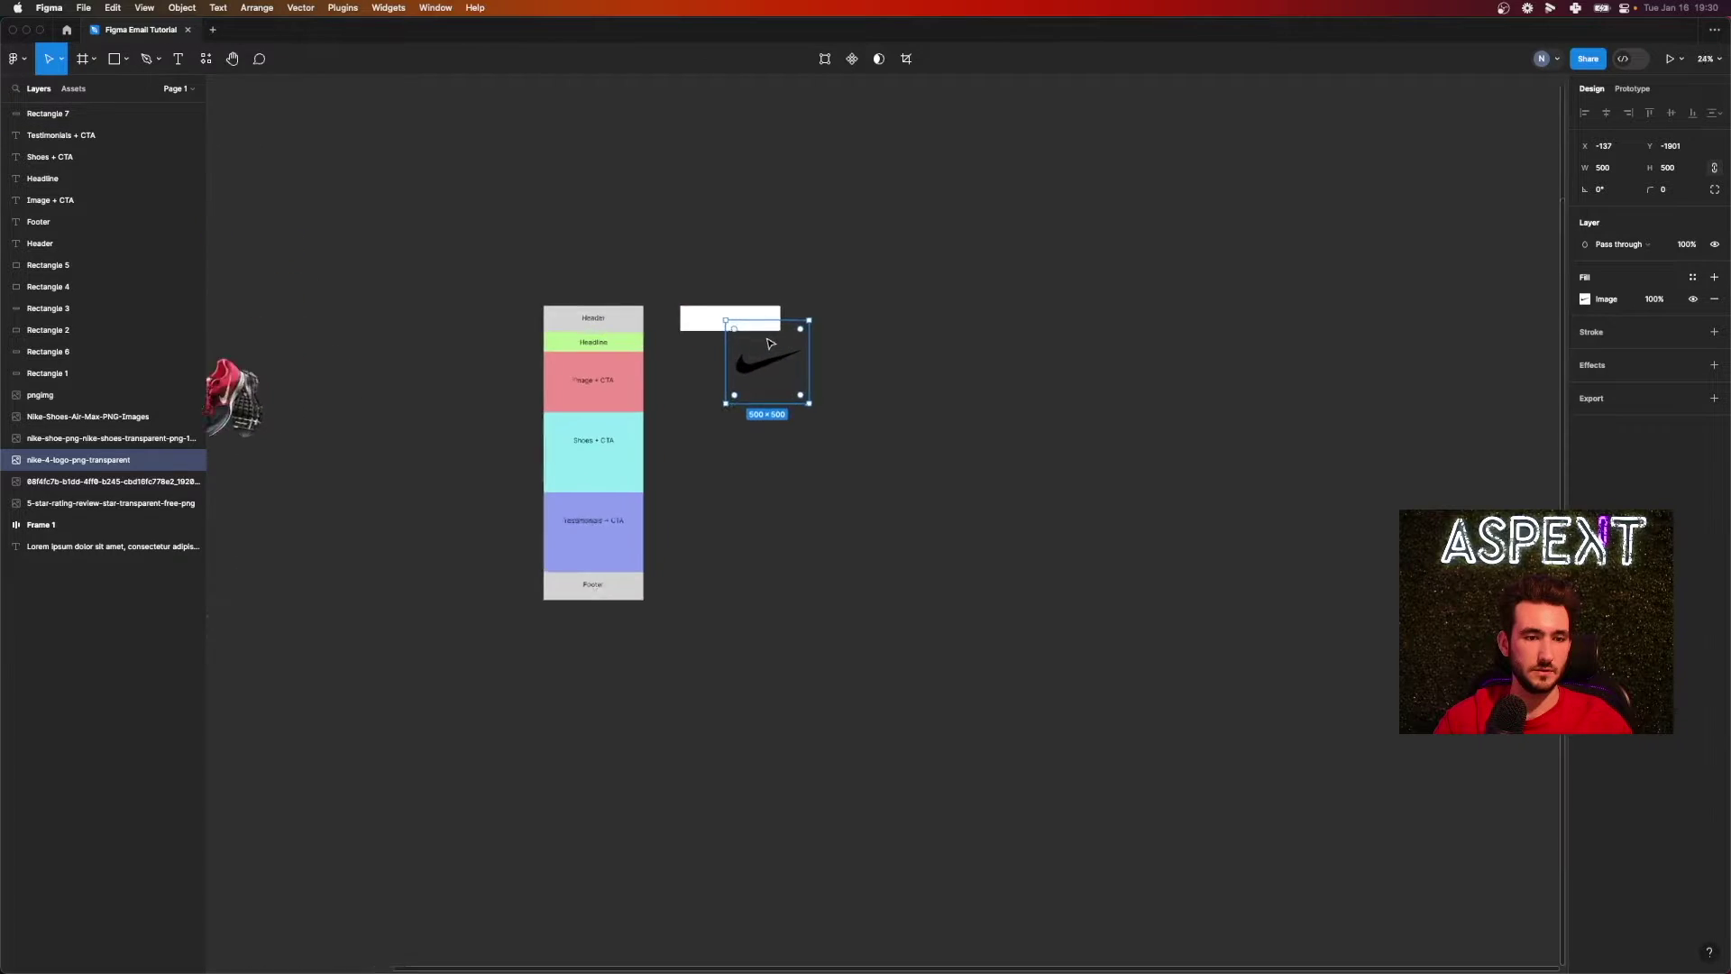
# - Shrink the Nike logo to about 177 by 177 over the white rectangle and bring its layer to the front
pyautogui.scroll(5, 771, 343)
pyautogui.scroll(-1, 769, 340)
pyautogui.moveTo(954, 263); pyautogui.dragTo(718, 498)
pyautogui.moveTo(667, 554); pyautogui.dragTo(621, 243)
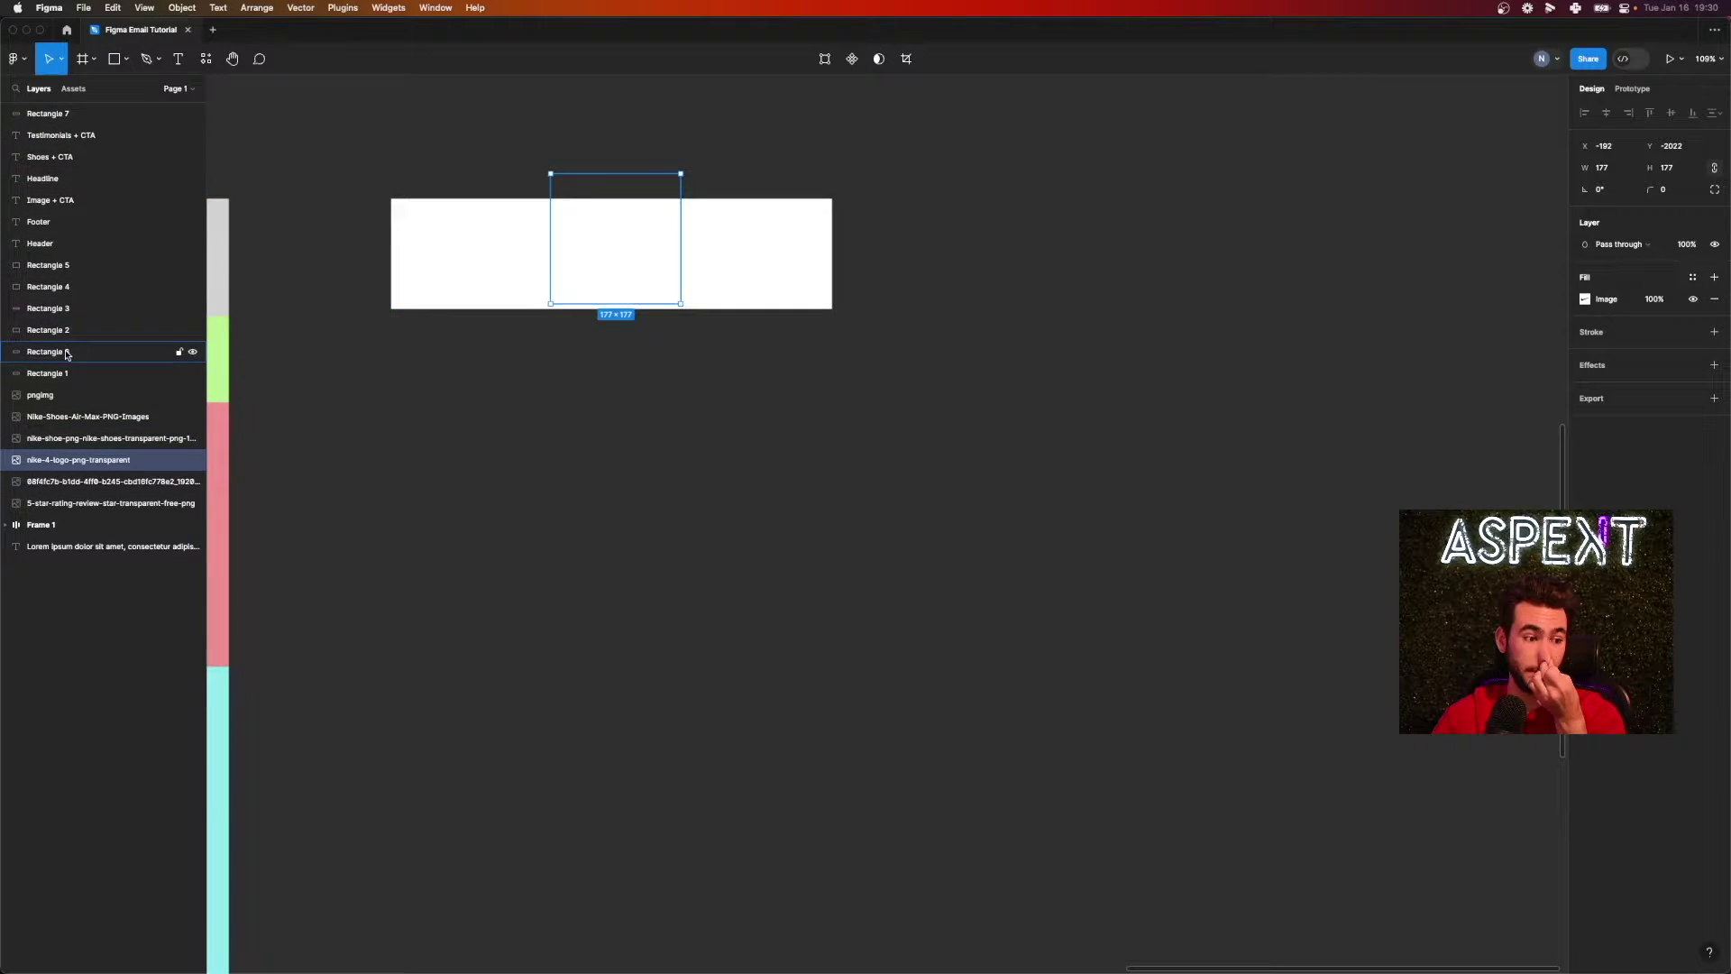
pyautogui.moveTo(62, 462); pyautogui.dragTo(50, 108)
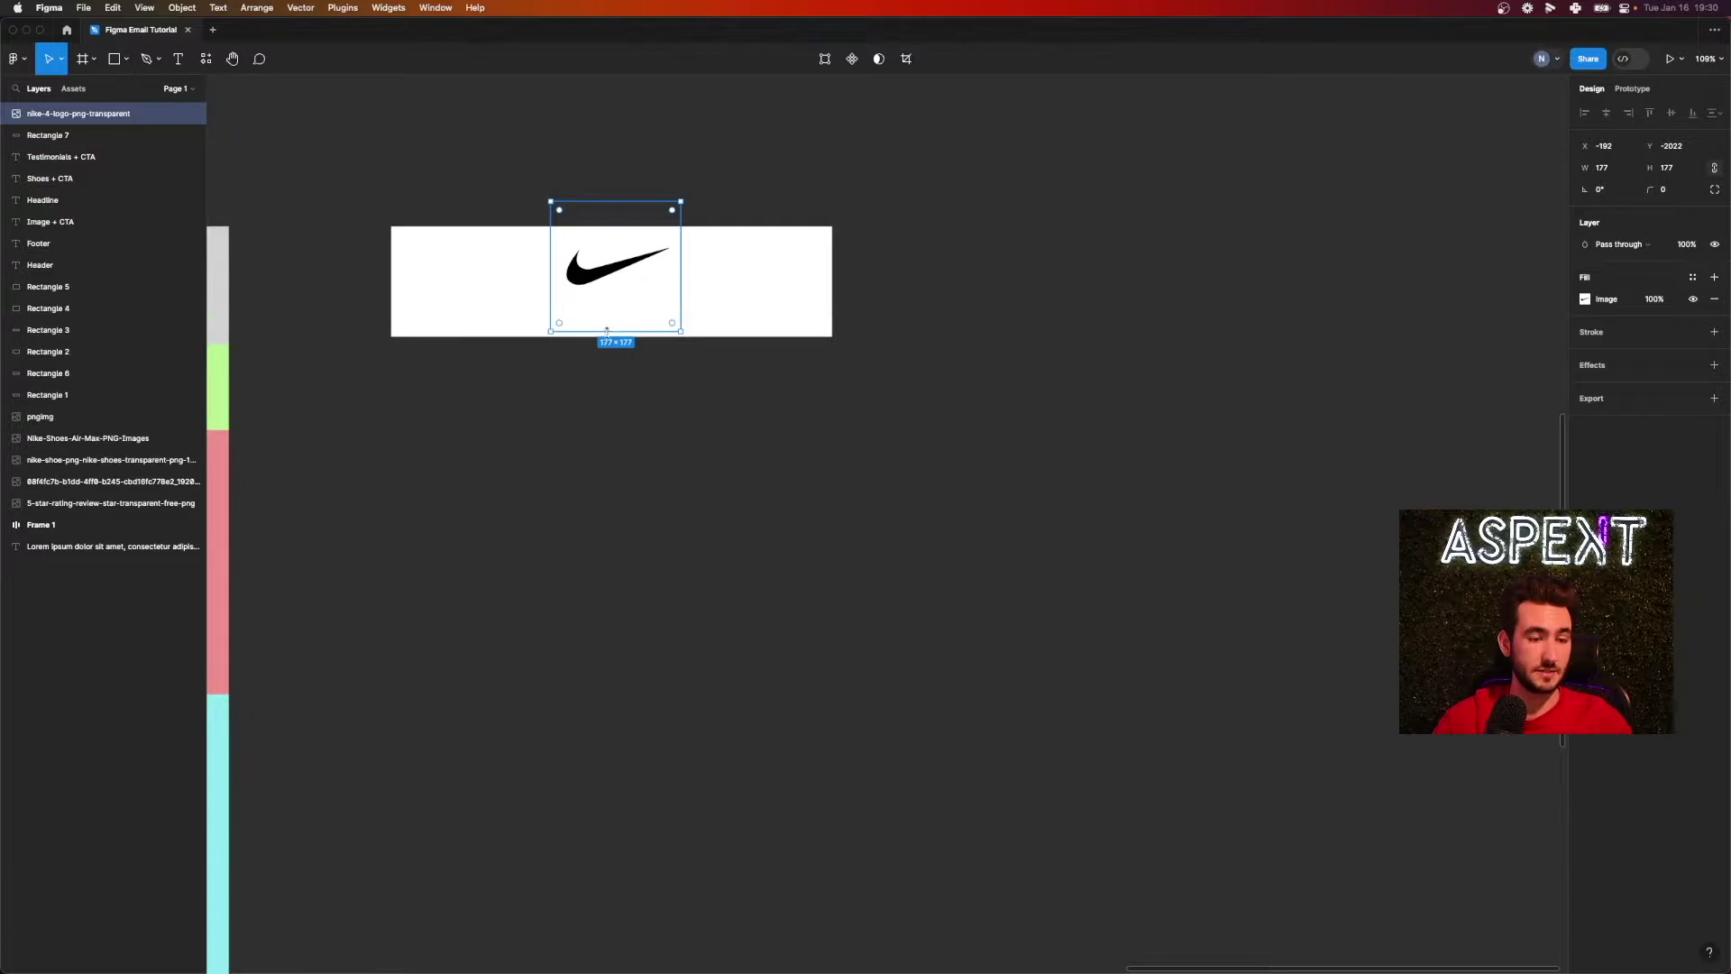
# - Crop the Nike logo's empty margins and enlarge it to about 264 by 130 within the white header rectangle
pyautogui.scroll(2, 608, 340)
pyautogui.scroll(3, 608, 339)
pyautogui.scroll(2, 609, 339)
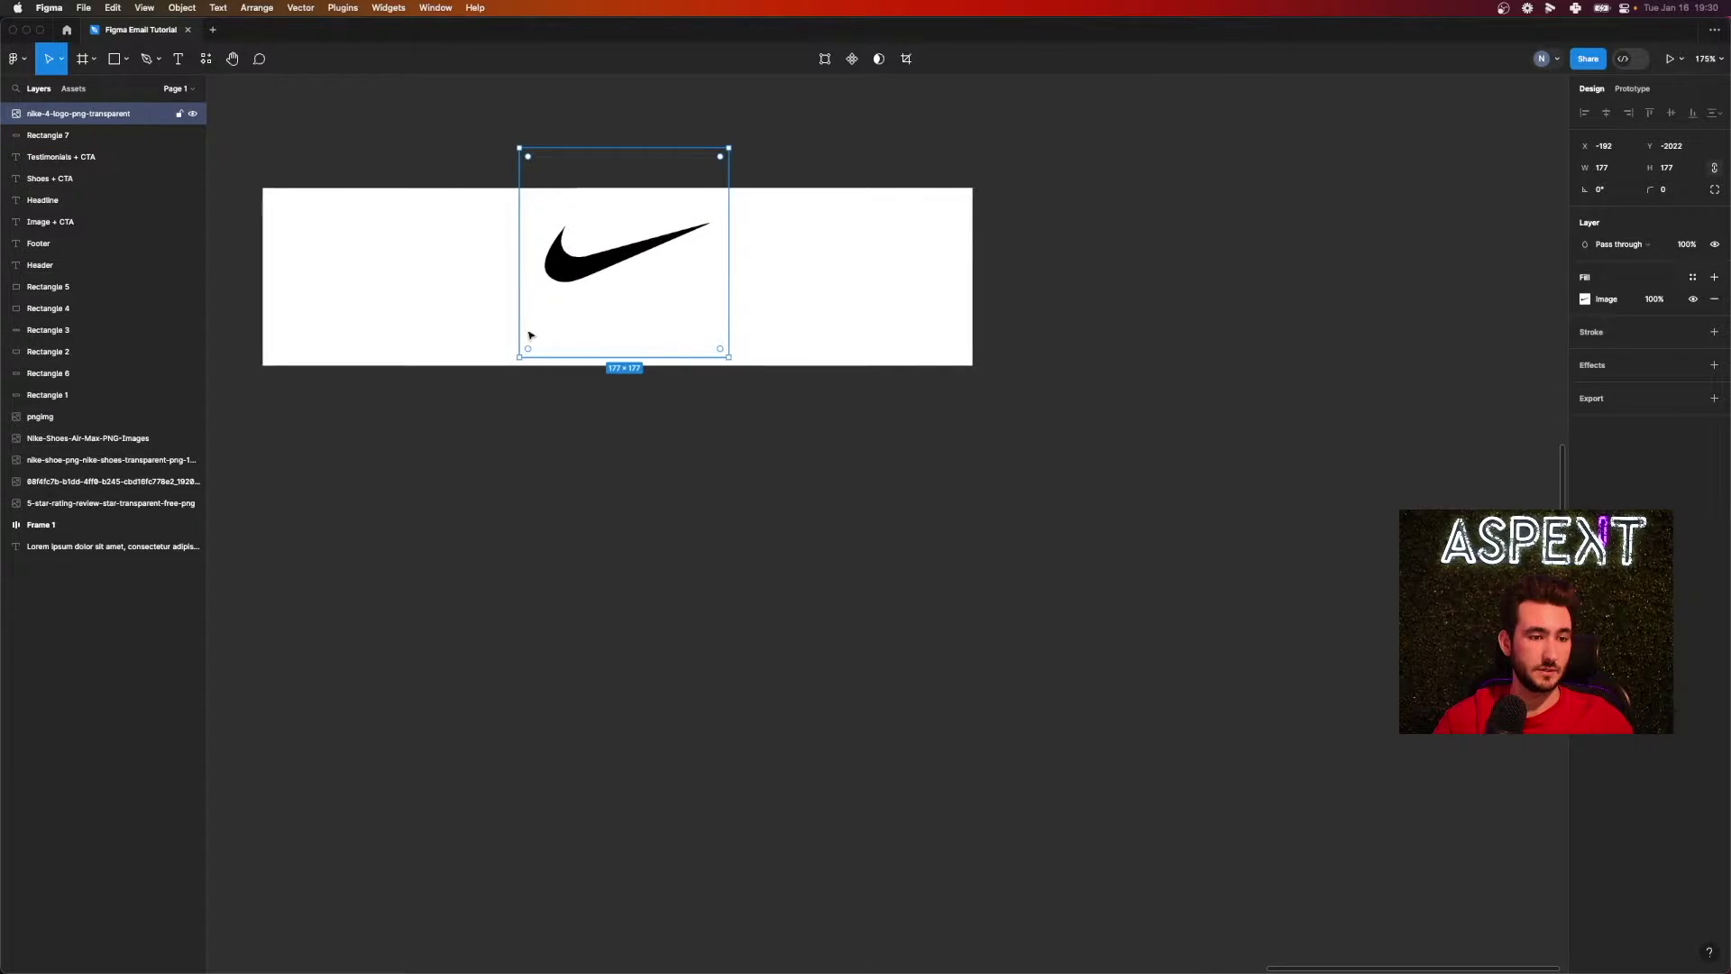
pyautogui.scroll(1, 613, 227)
pyautogui.moveTo(614, 205); pyautogui.dragTo(632, 315)
pyautogui.moveTo(630, 377); pyautogui.dragTo(631, 335)
pyautogui.moveTo(732, 275); pyautogui.dragTo(829, 230)
pyautogui.press('Escape')
pyautogui.moveTo(691, 340); pyautogui.dragTo(683, 332)
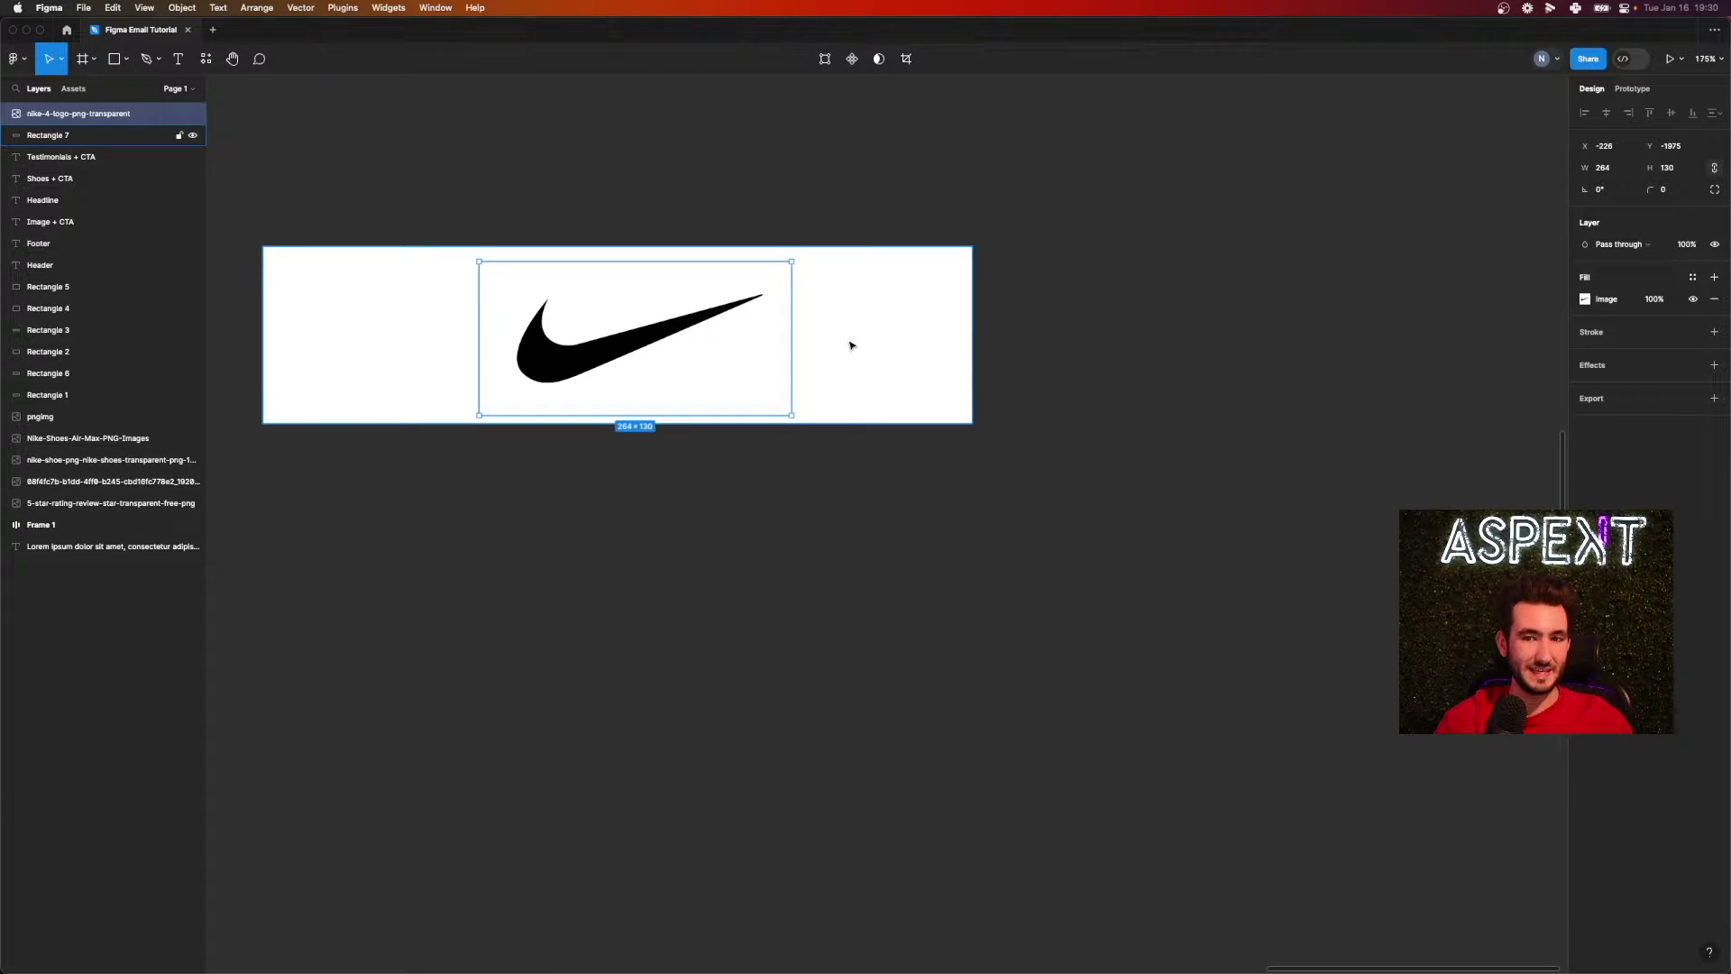
# - Center the Nike logo horizontally and vertically on the white header rectangle
pyautogui.keyDown('shift'); pyautogui.click(897, 325); pyautogui.keyUp('shift')
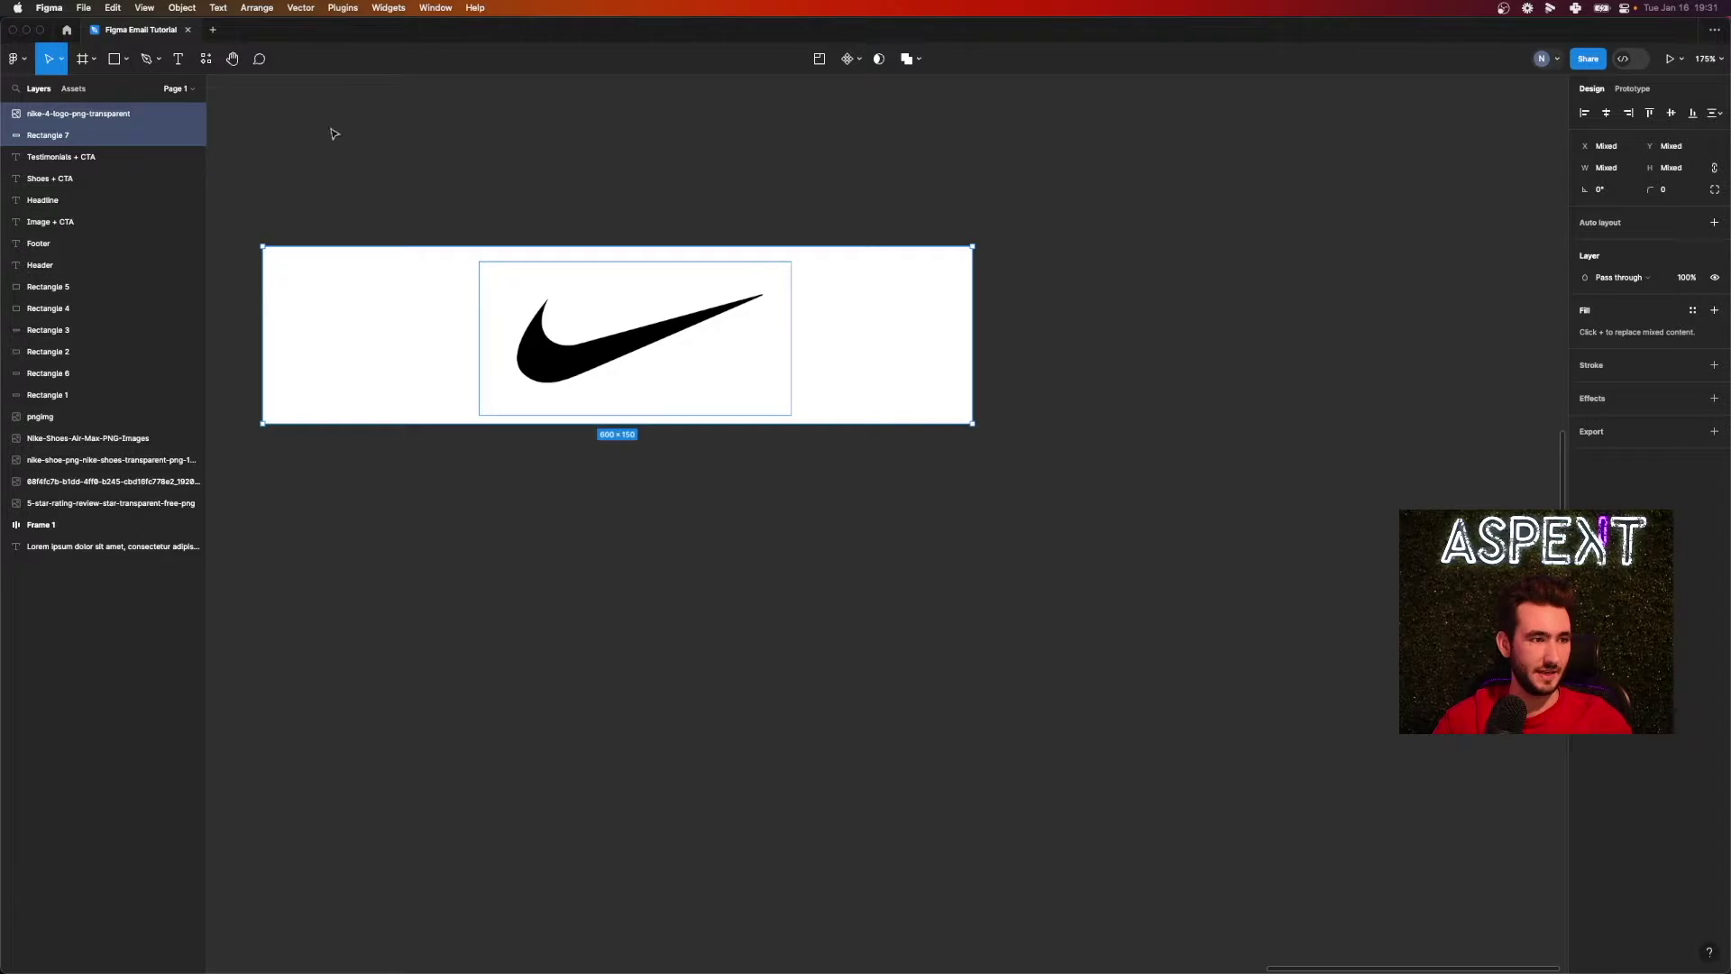
pyautogui.click(1608, 113)
pyautogui.click(1672, 113)
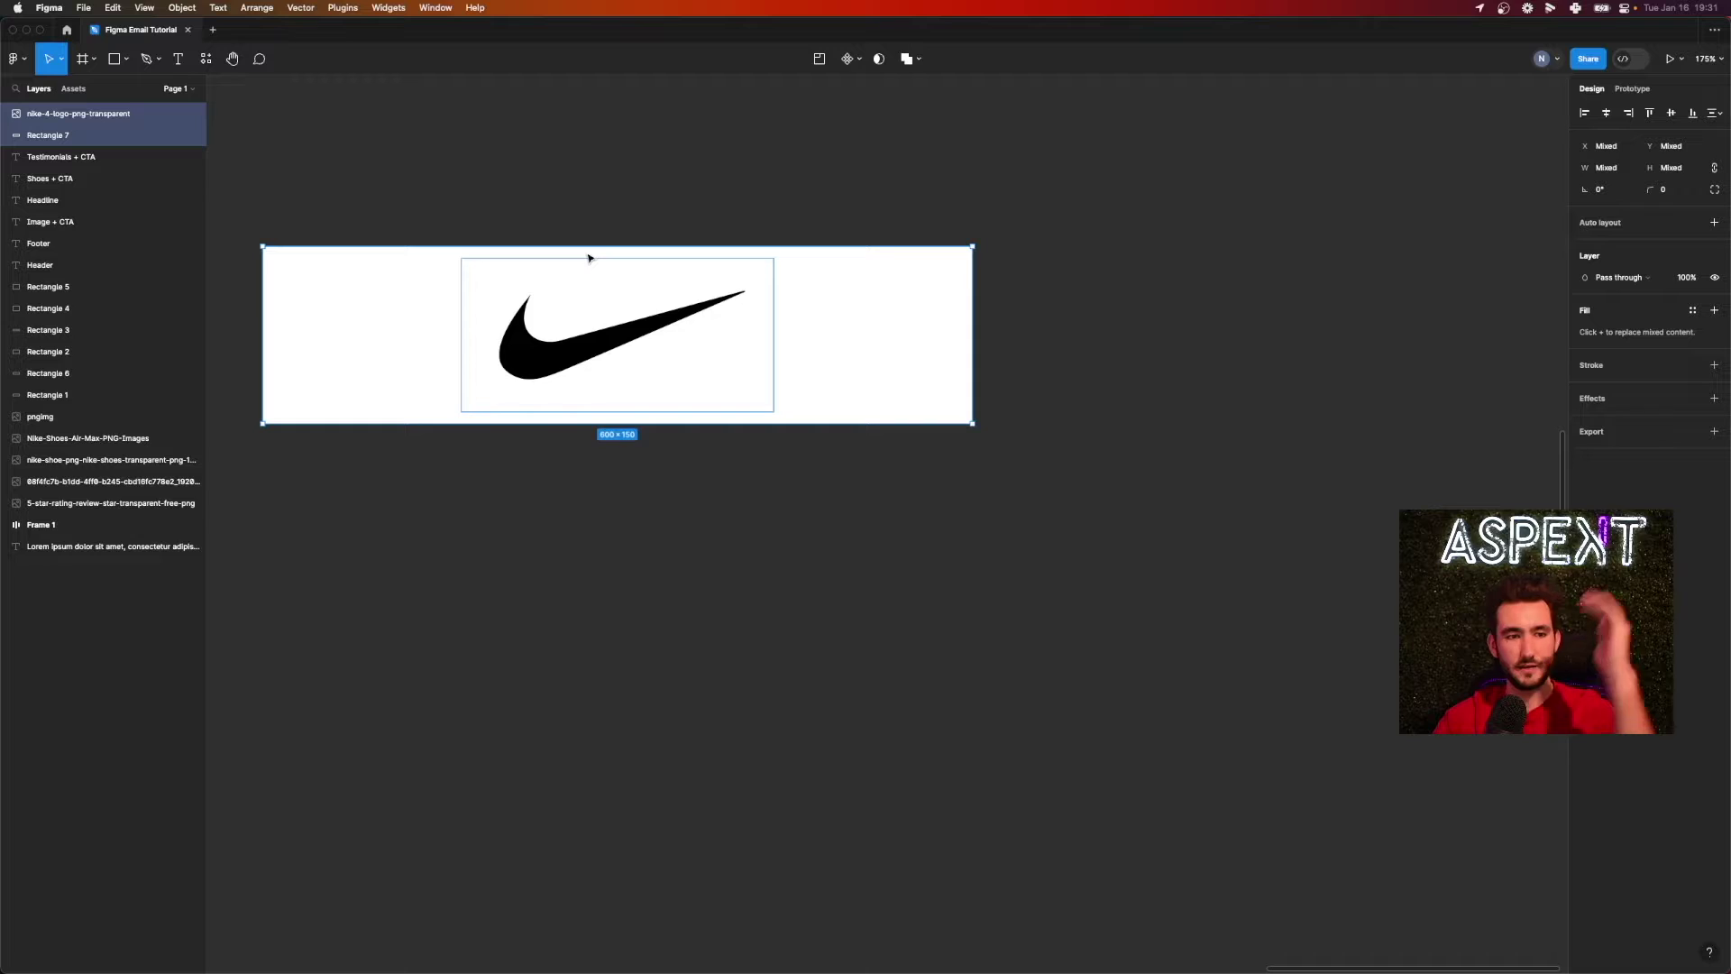
pyautogui.click(788, 495)
# - Move the photo of the sprinter from the collected assets to just below the Nike header
pyautogui.hscroll(-2, 651, 399)
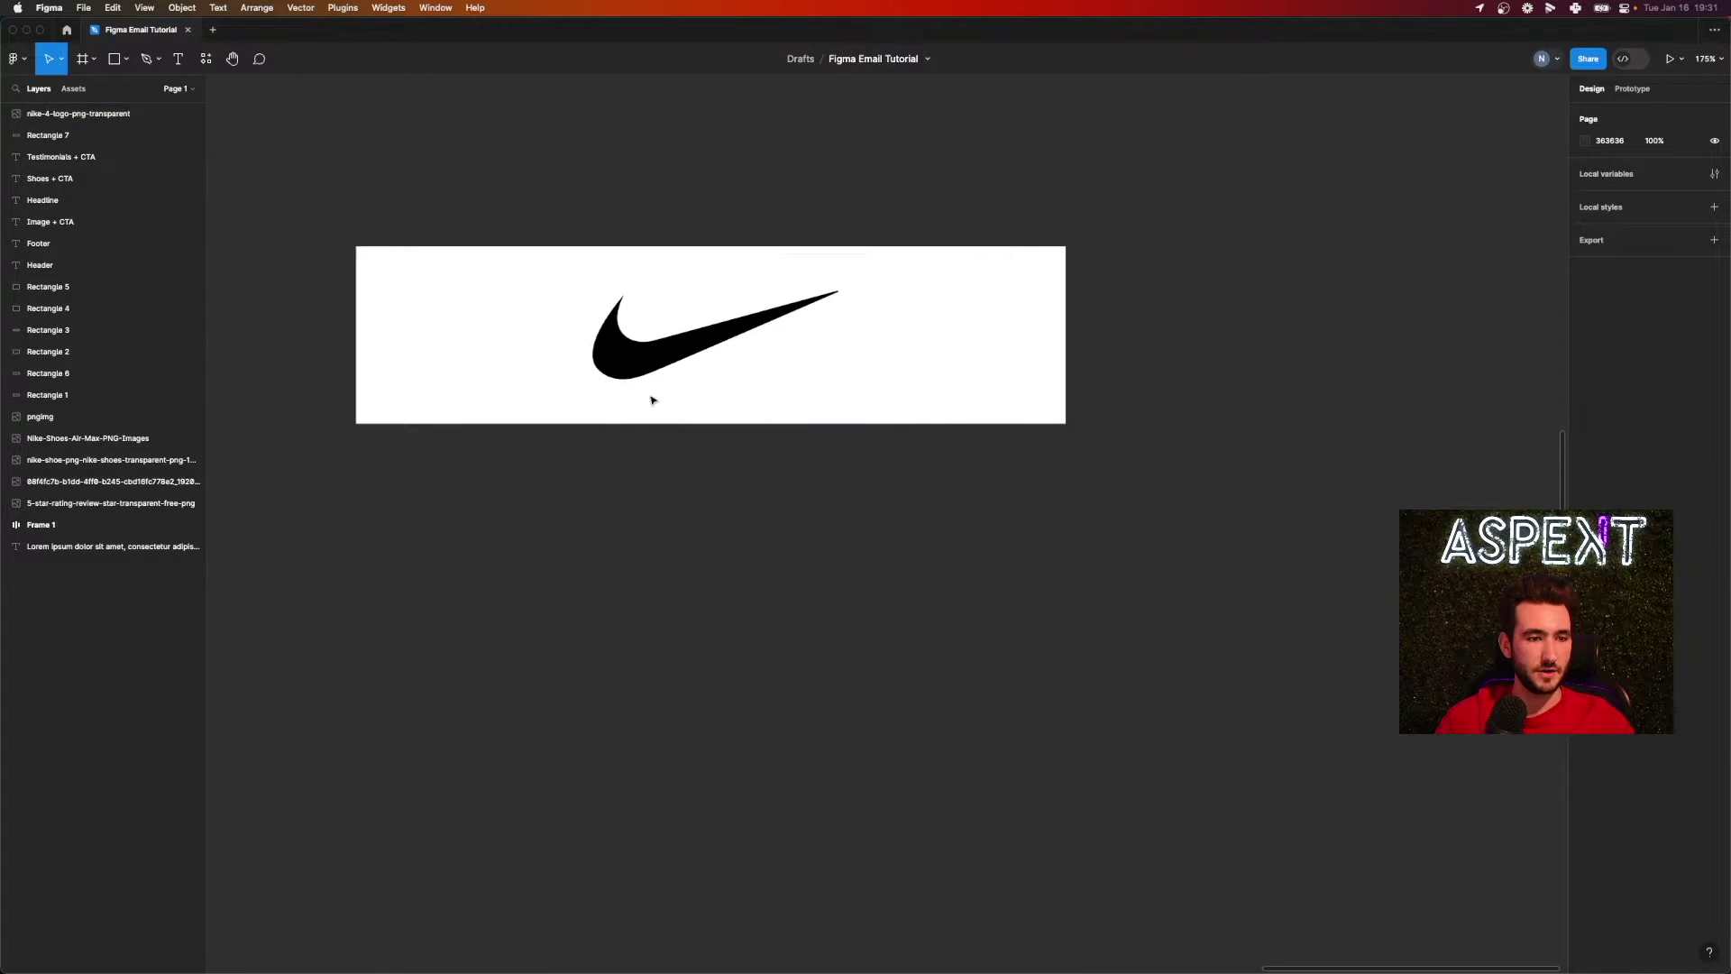
pyautogui.hscroll(-1, 651, 399)
pyautogui.scroll(3, 738, 405)
pyautogui.scroll(-5, 727, 398)
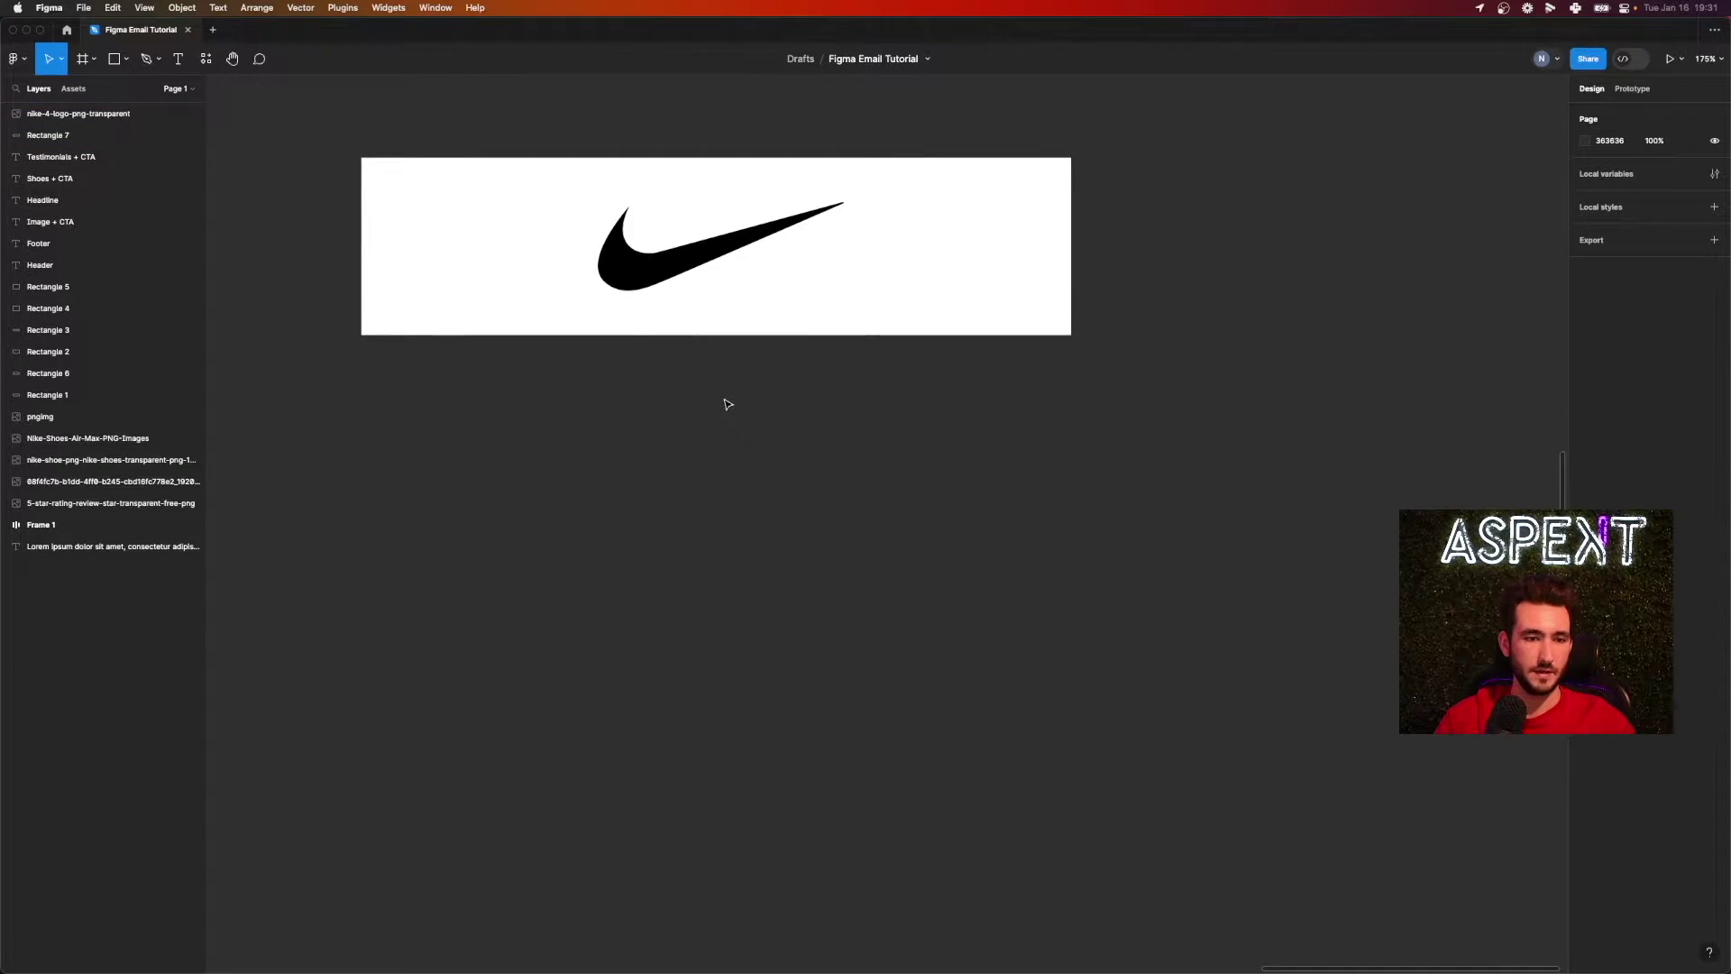
pyautogui.scroll(-10, 728, 404)
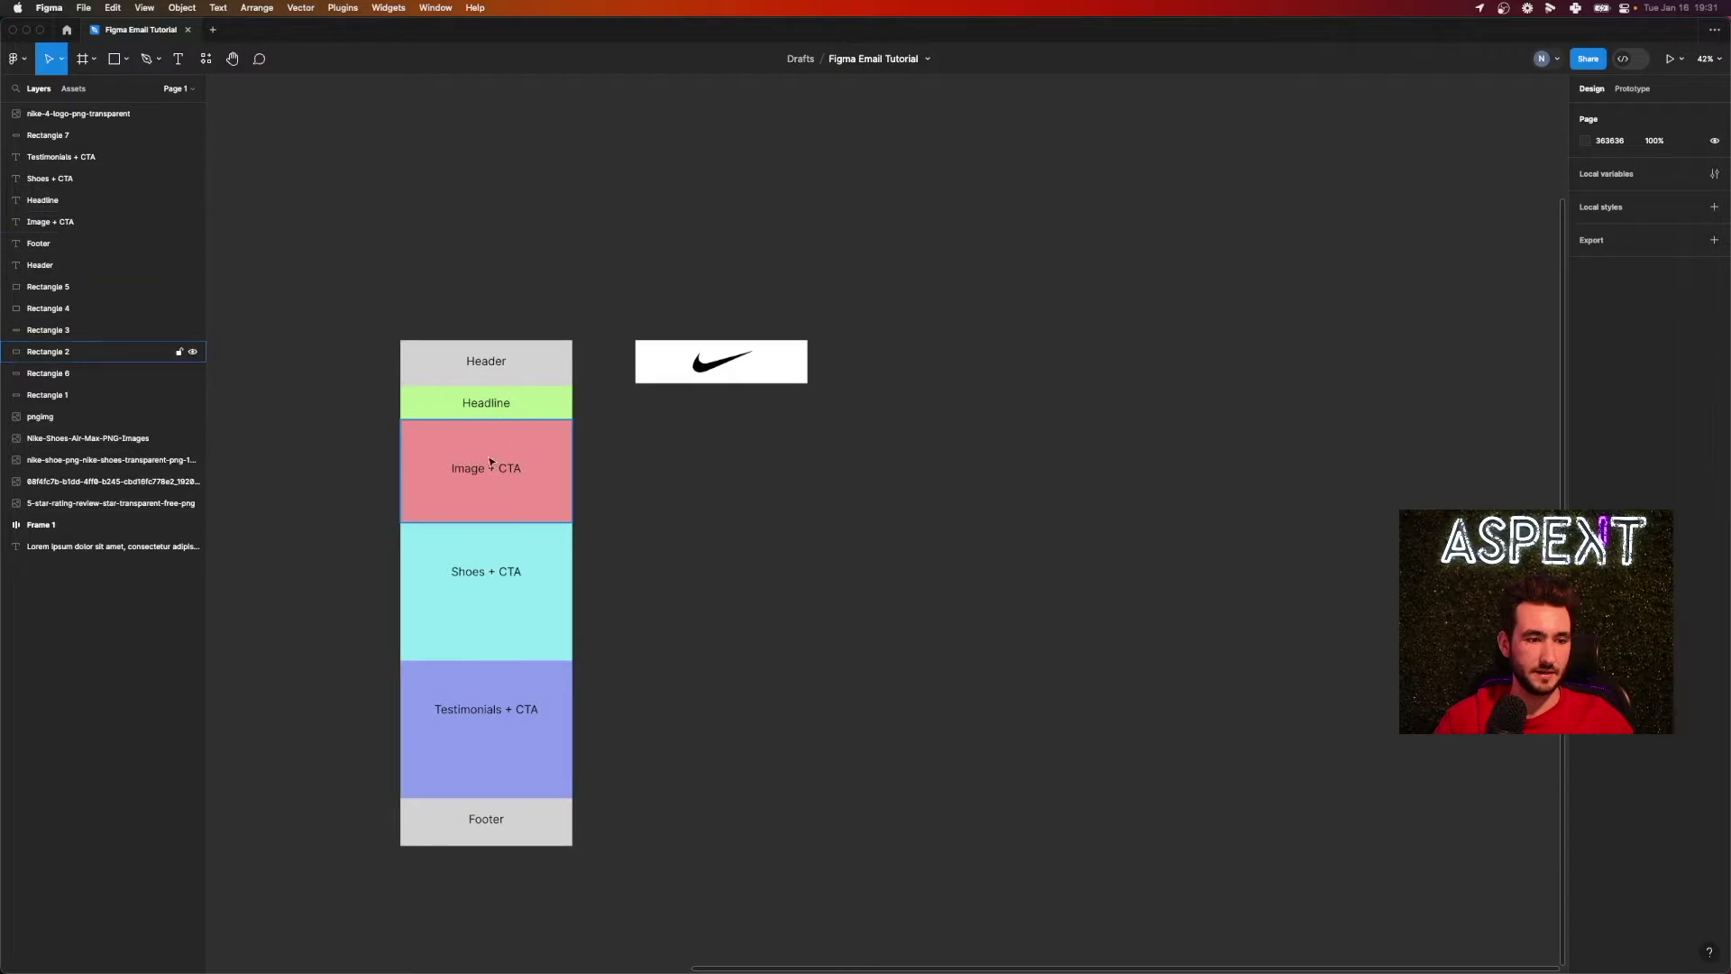
pyautogui.hscroll(-10, 528, 451)
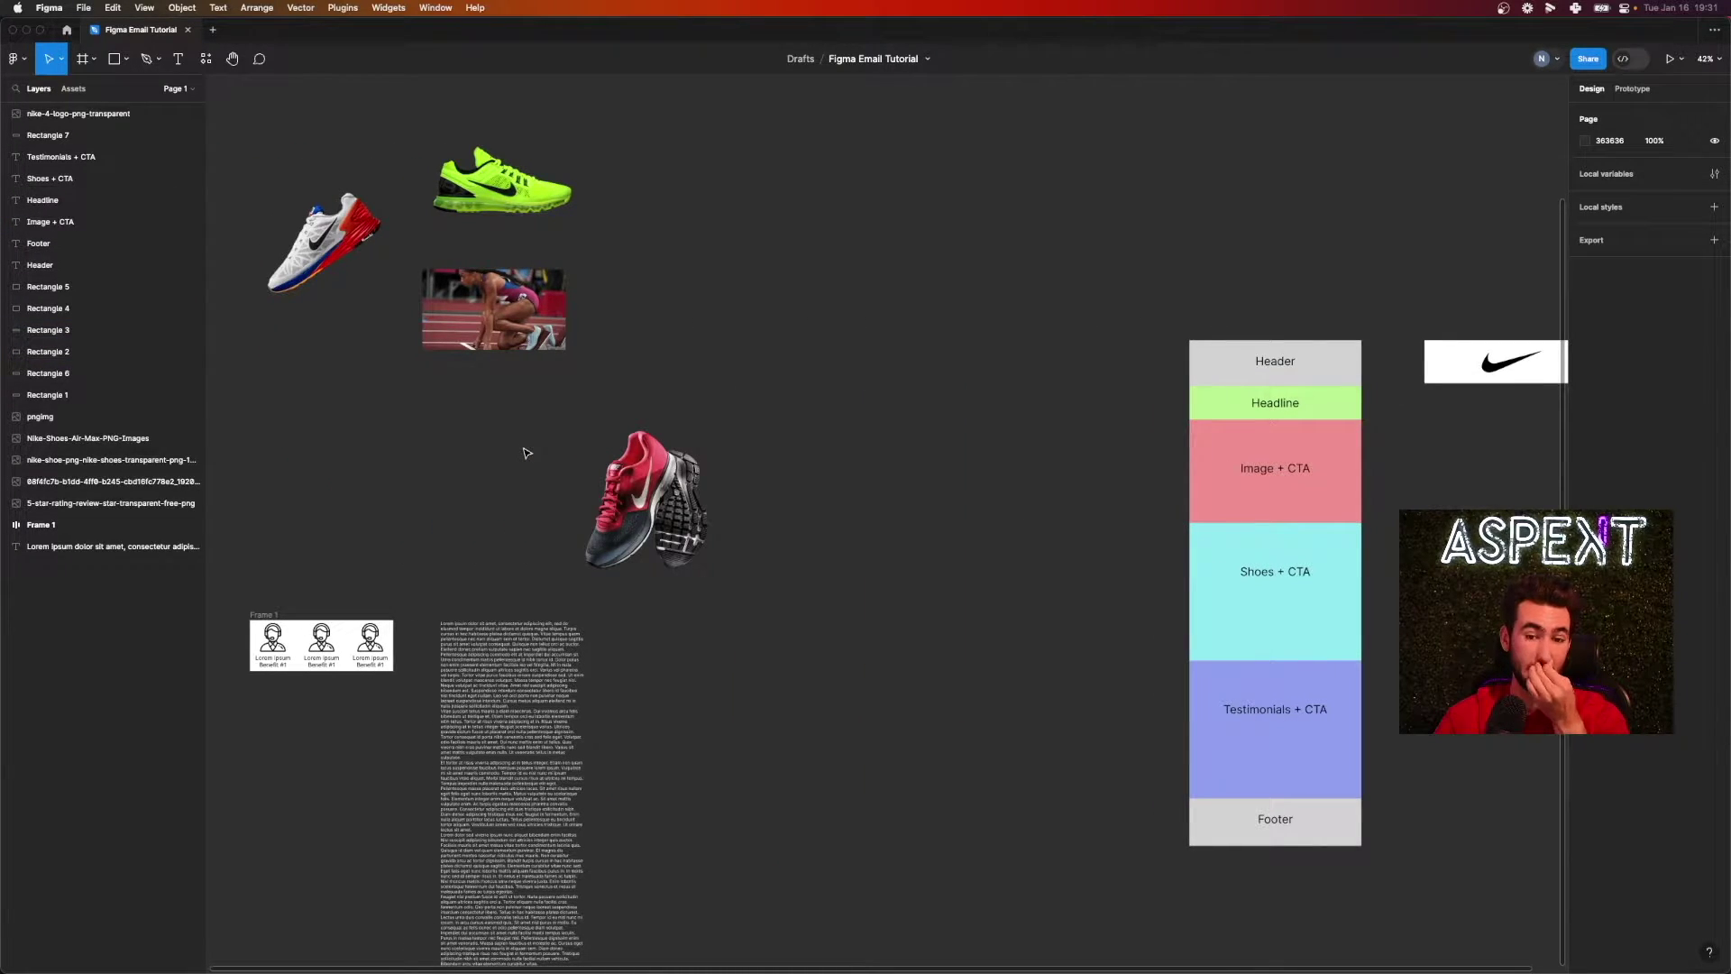
pyautogui.moveTo(487, 321); pyautogui.dragTo(1483, 444)
pyautogui.hscroll(6, 1206, 424)
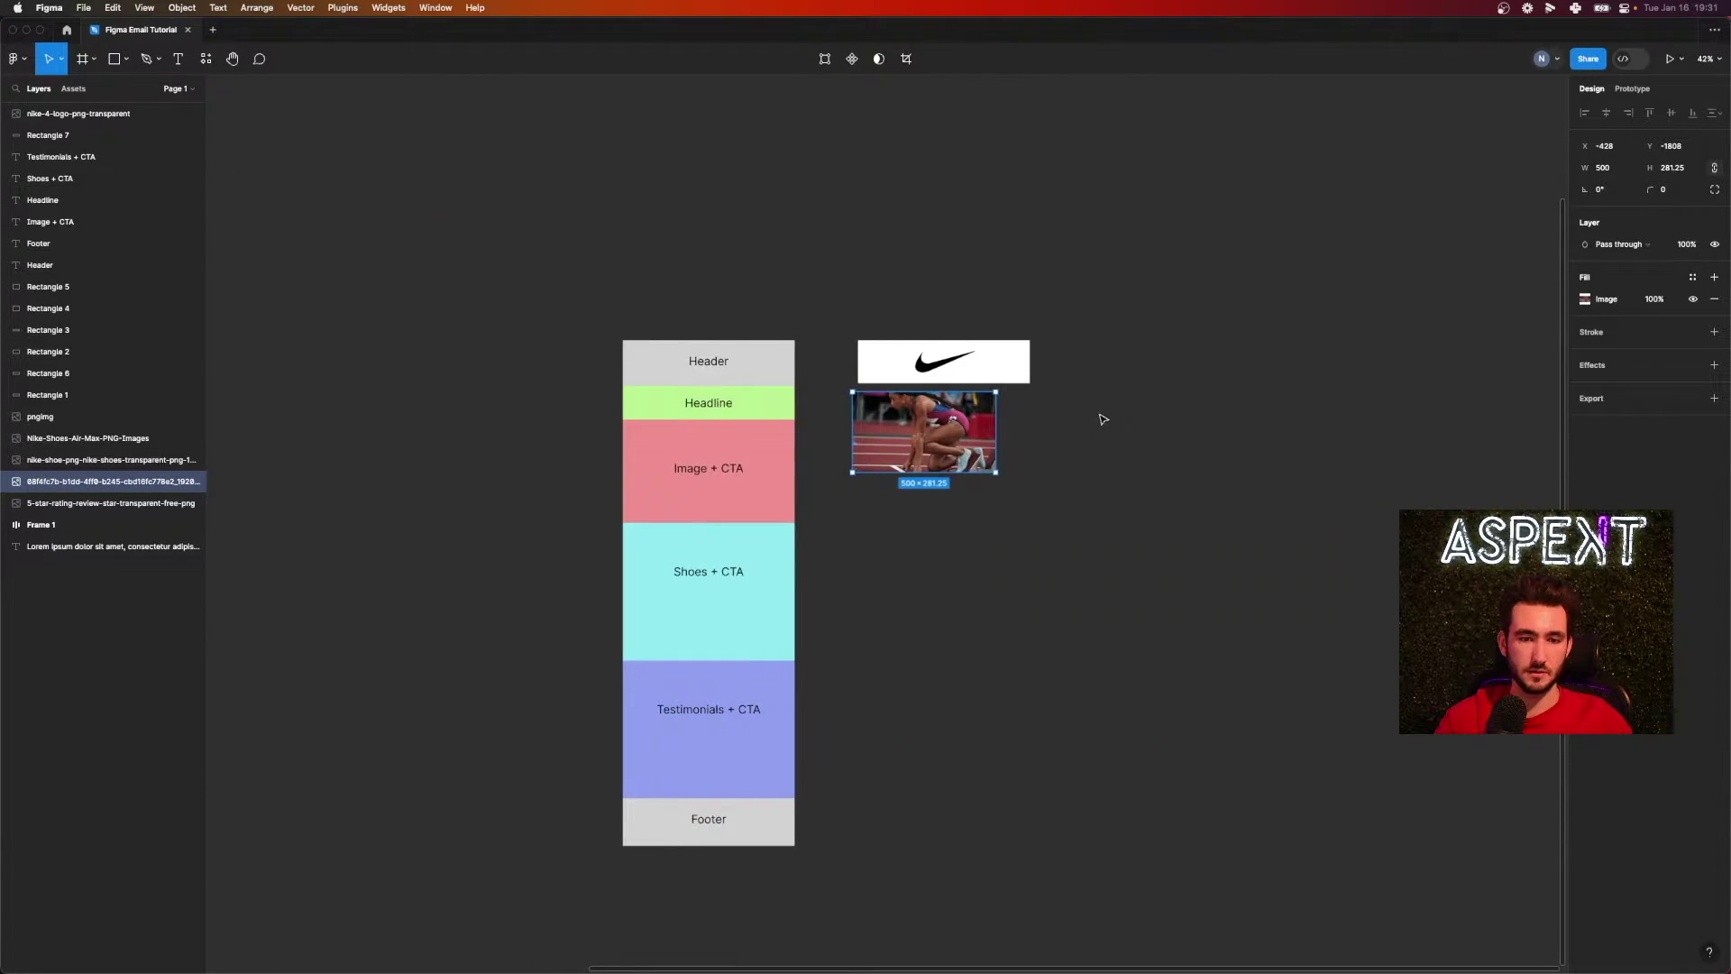
# - Snap the sprinter photo flush under the header's left edge and scale it proportionally to the header's full width
pyautogui.scroll(10, 1101, 418)
pyautogui.moveTo(845, 445); pyautogui.dragTo(869, 410)
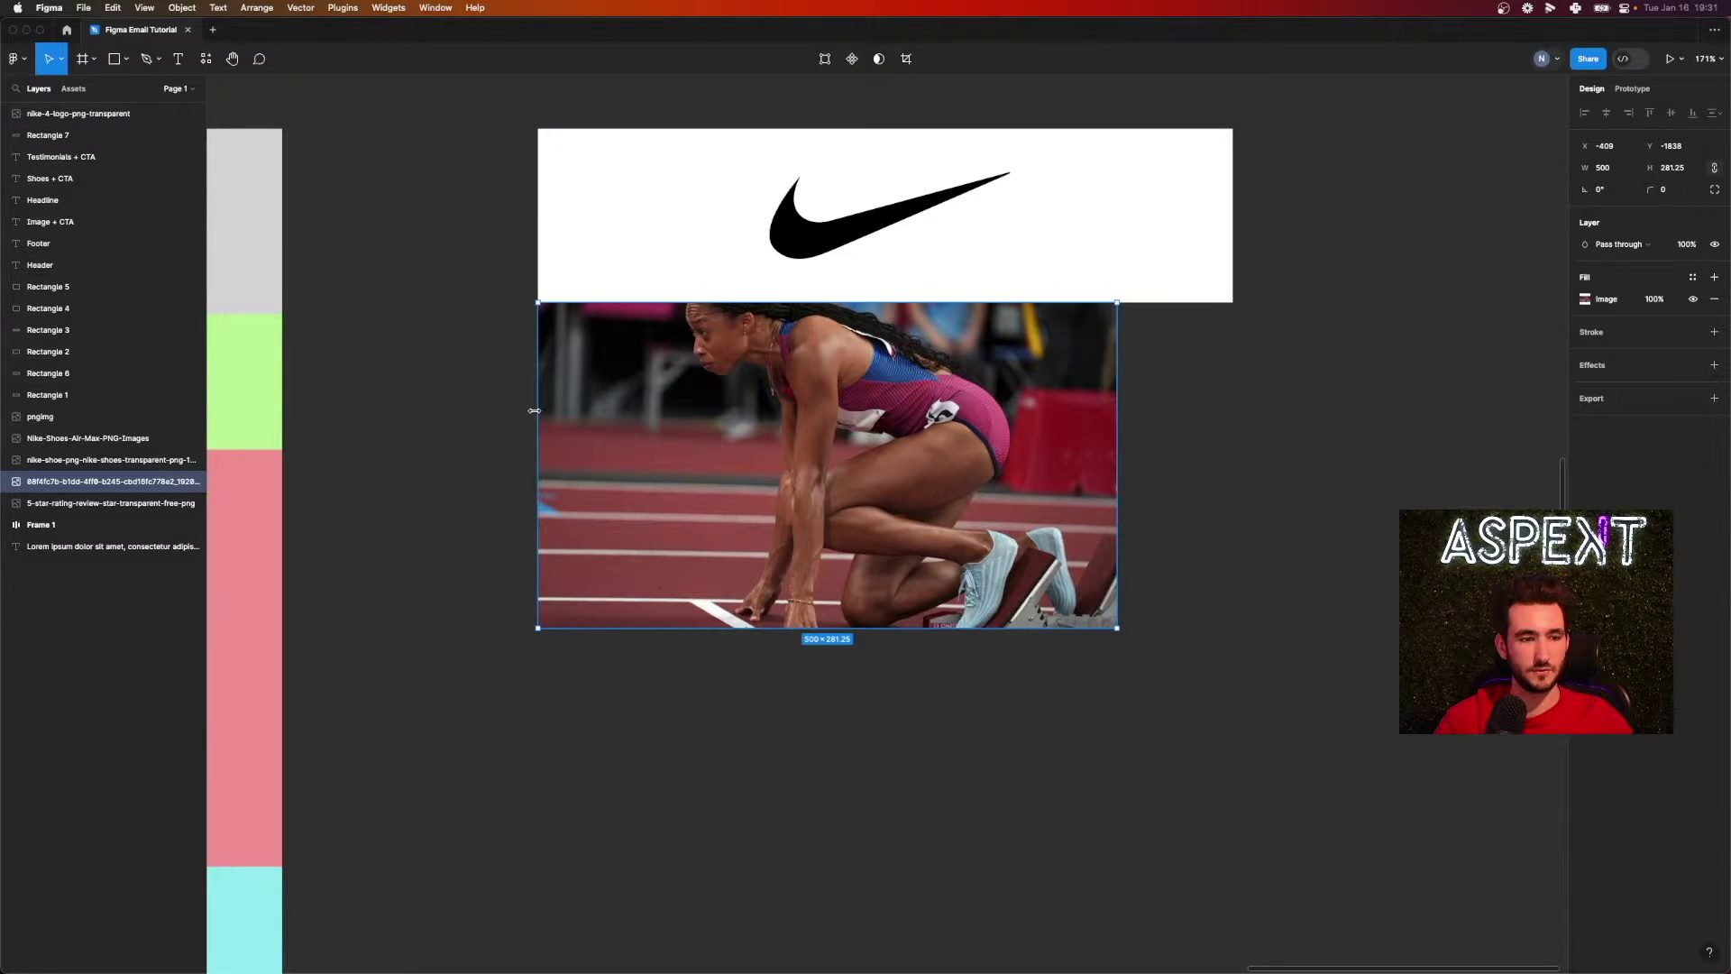
pyautogui.moveTo(654, 424); pyautogui.dragTo(597, 379)
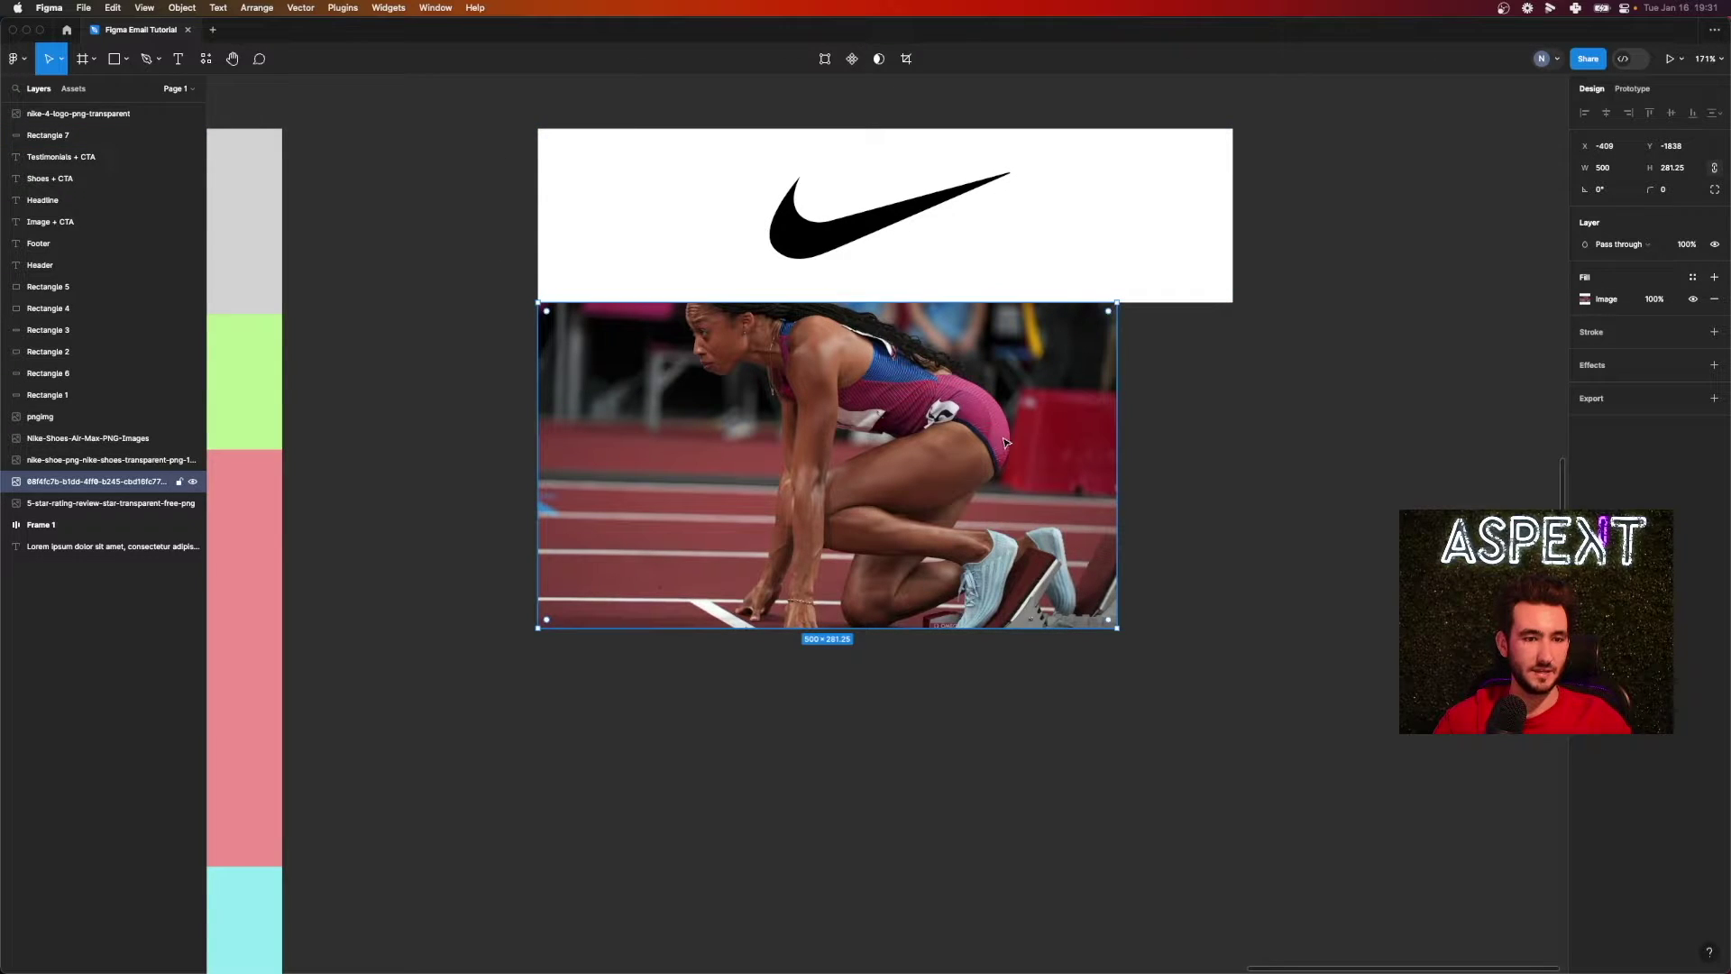
pyautogui.moveTo(1118, 628); pyautogui.dragTo(1234, 712)
pyautogui.click(1318, 584)
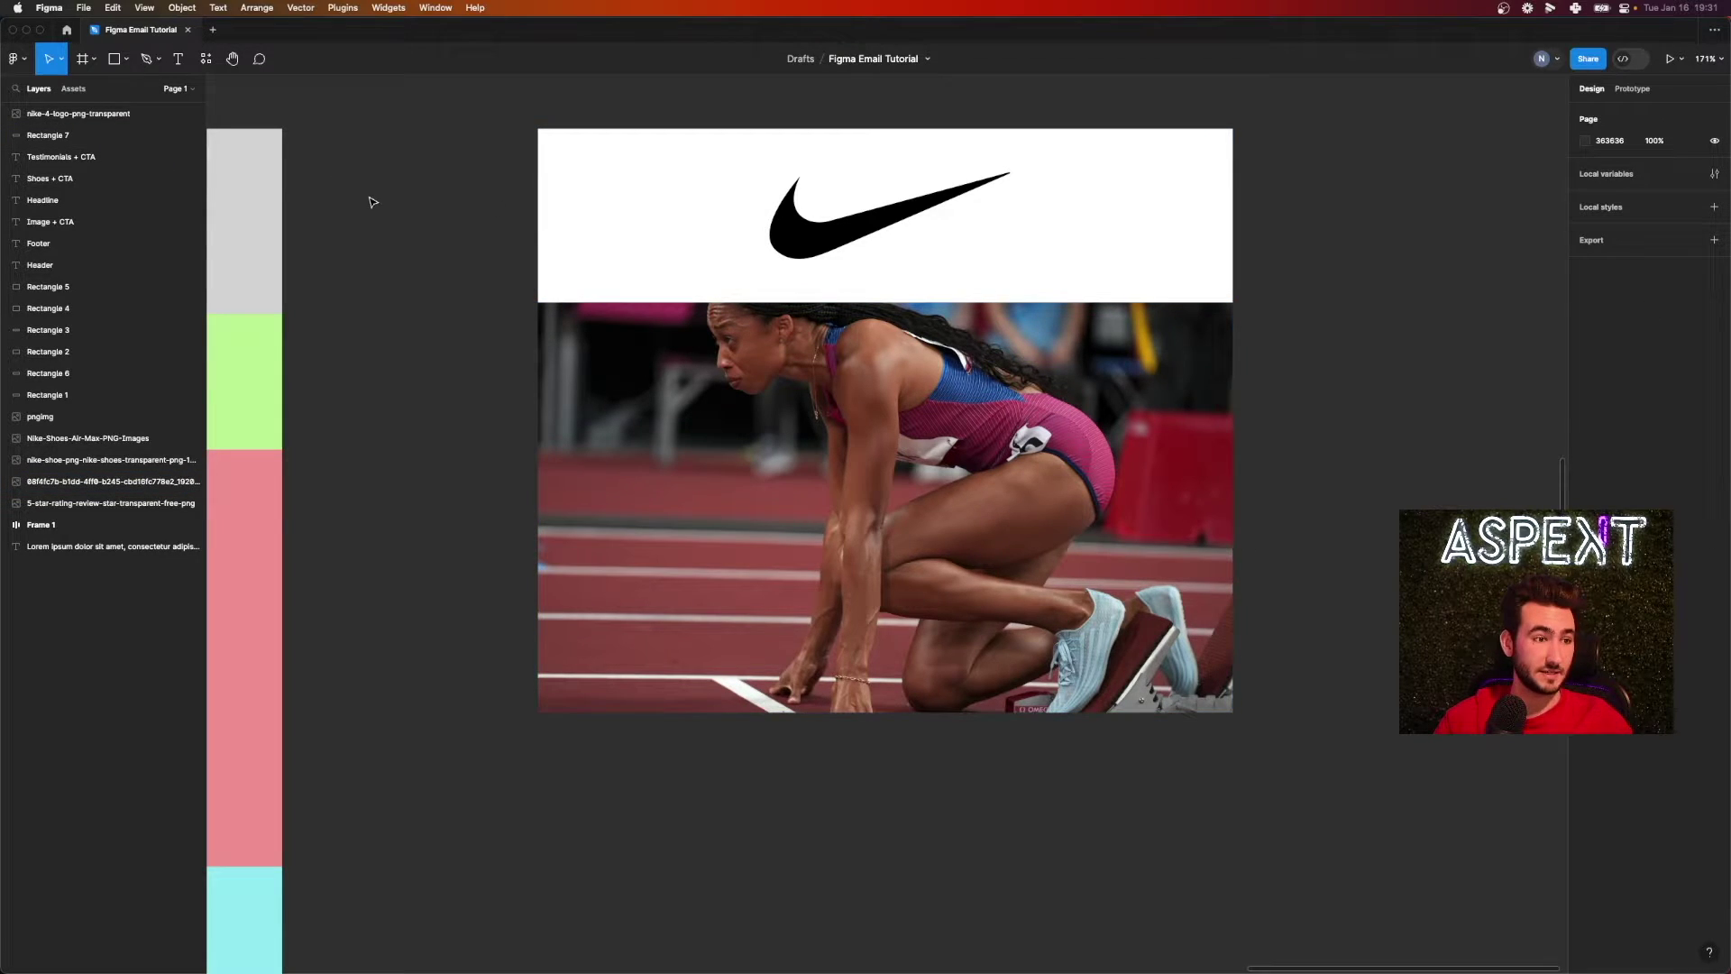
# - Add a text box about 411 by 84 over the lower part of the sprinter photo reading "Just Do It."
pyautogui.click(179, 60)
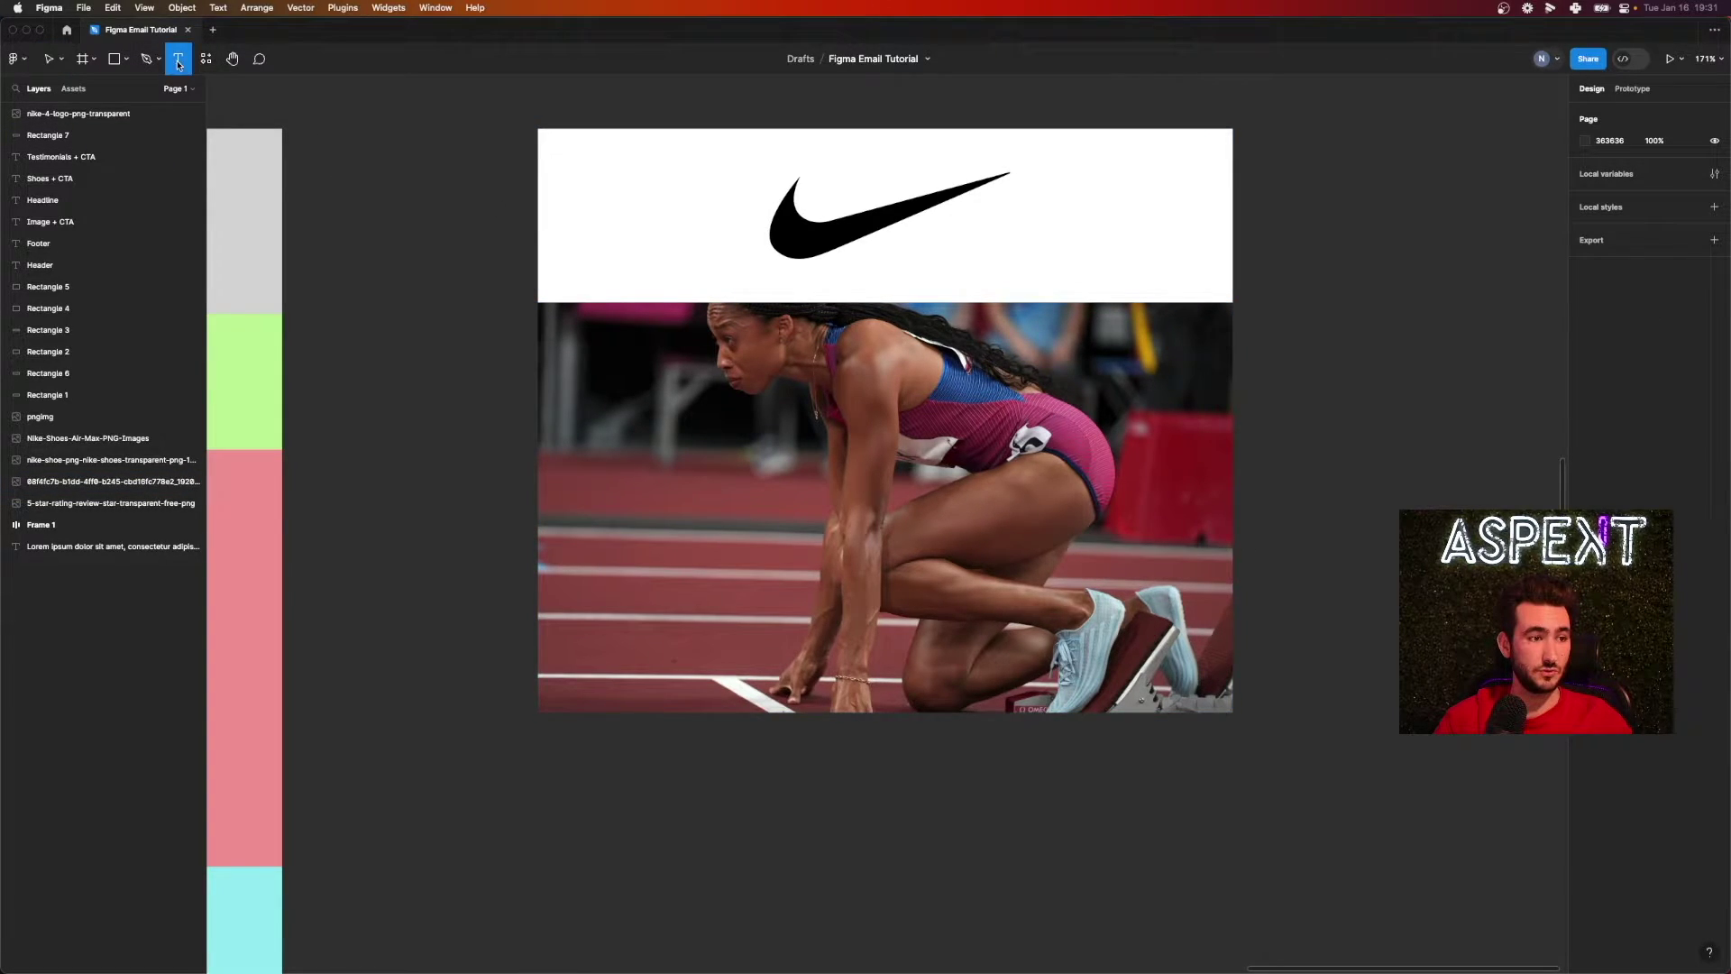
pyautogui.moveTo(651, 562); pyautogui.dragTo(1132, 665)
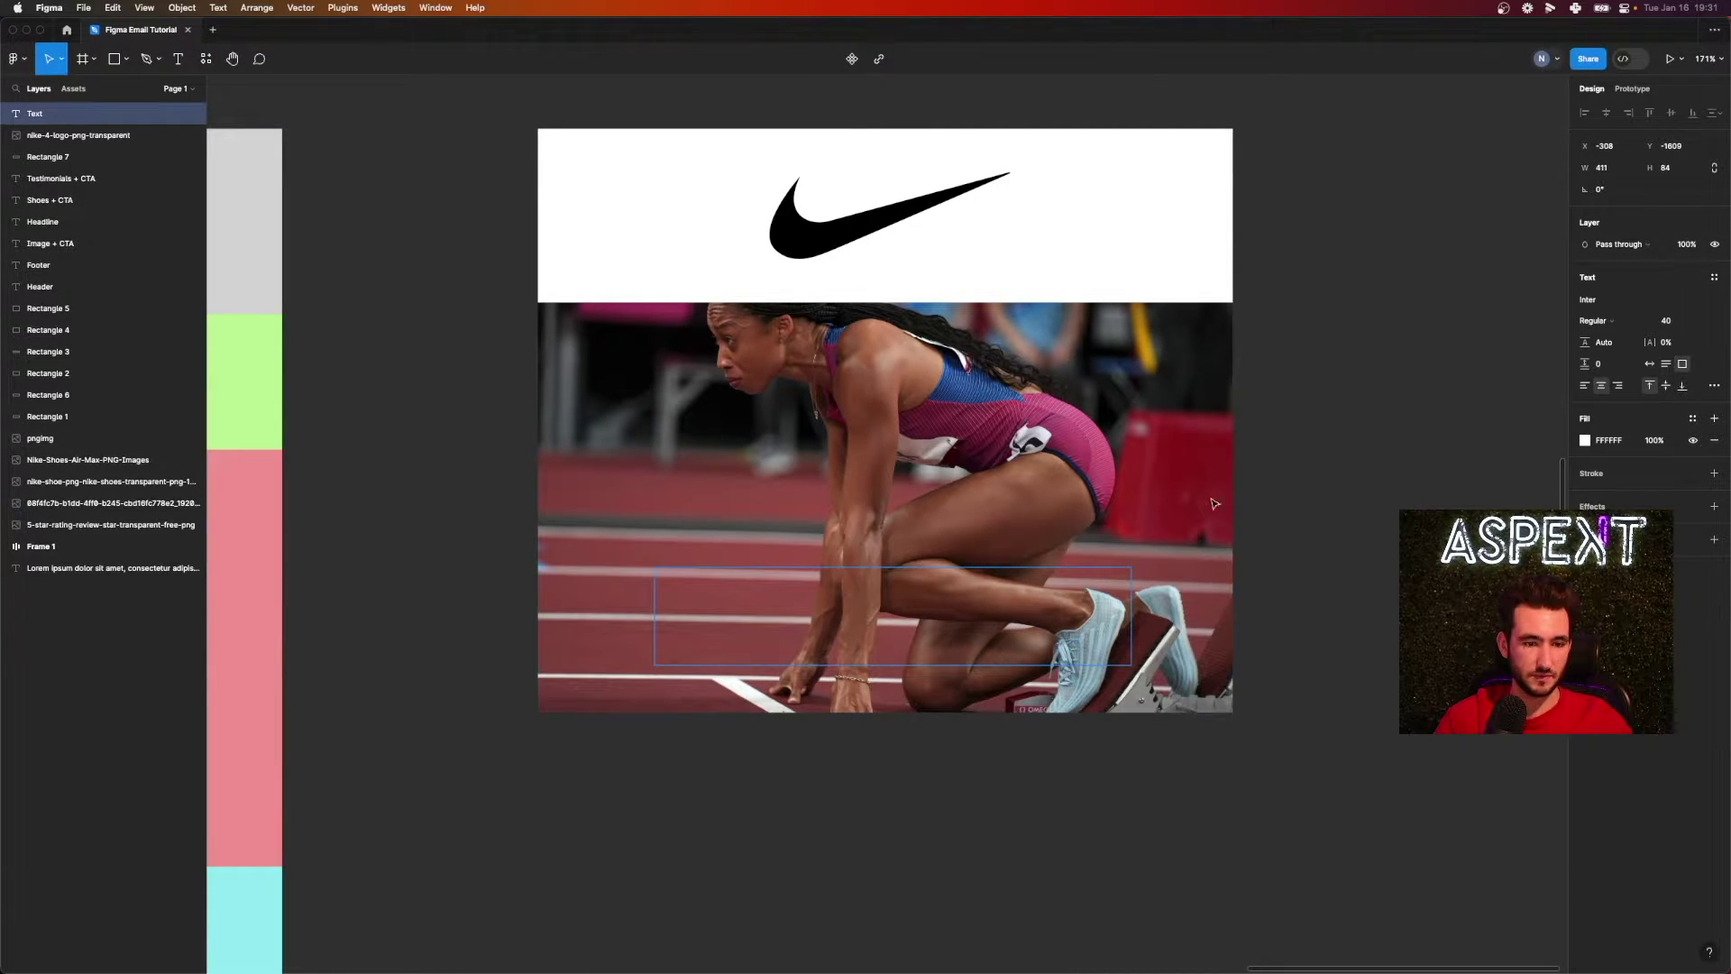
pyautogui.write('Just do')
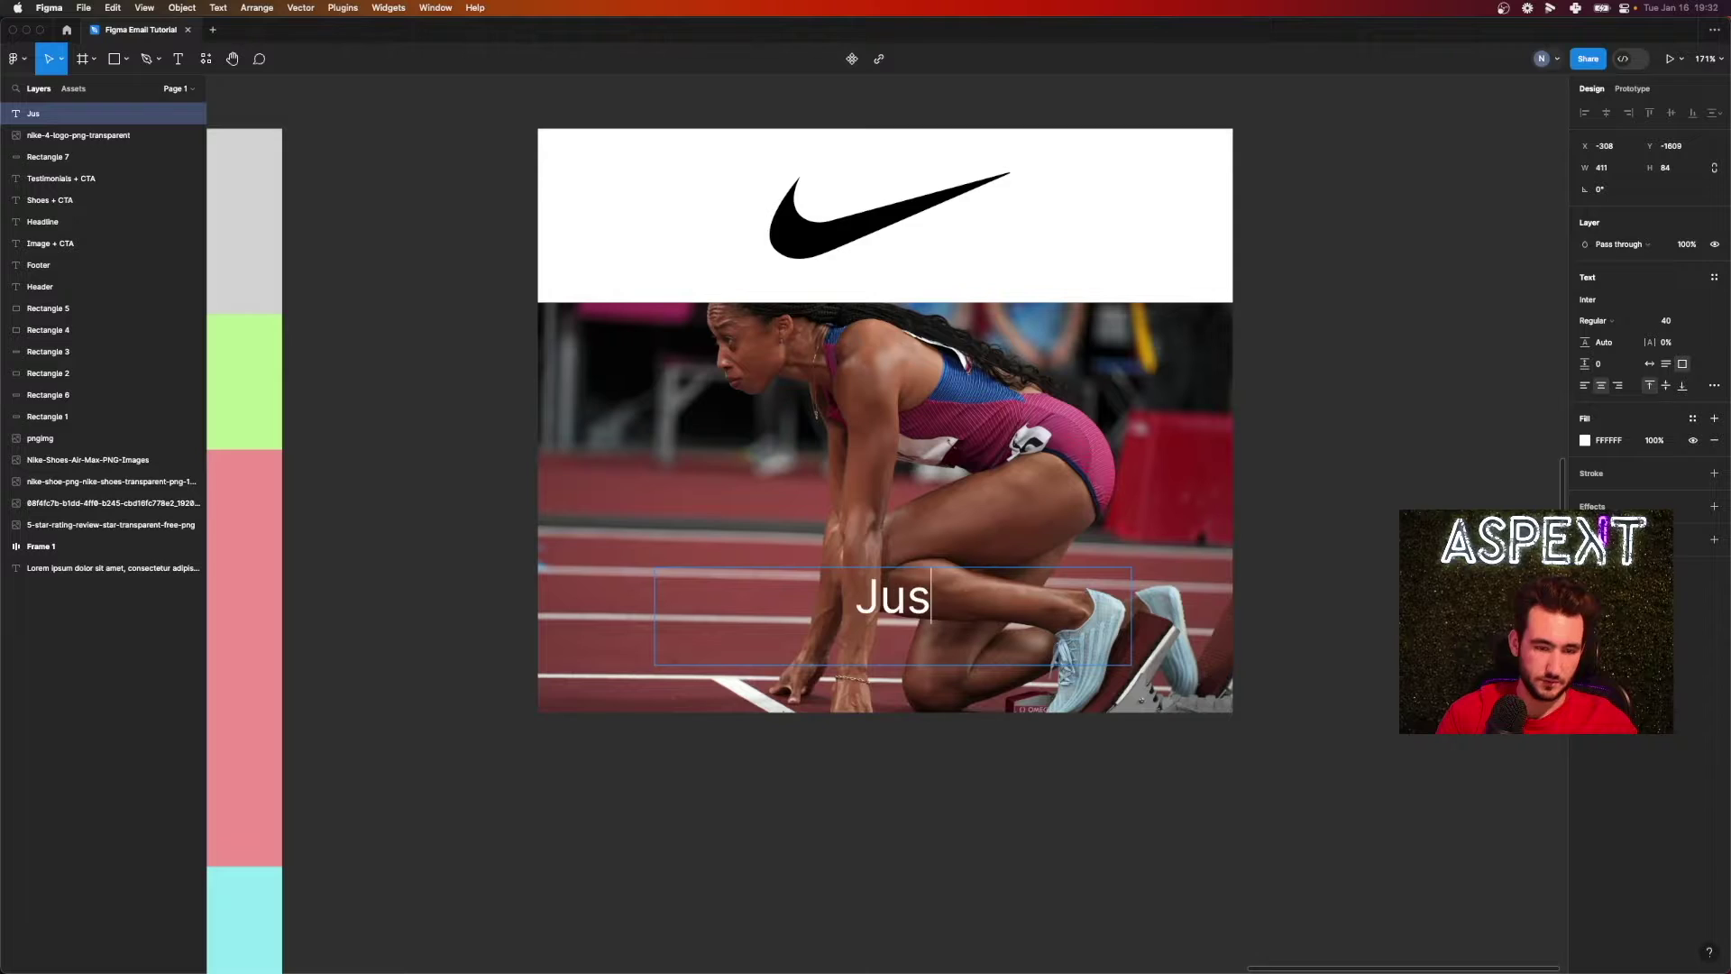
pyautogui.press('BackSpace')
pyautogui.press('BackSpace')
pyautogui.write('Do ')
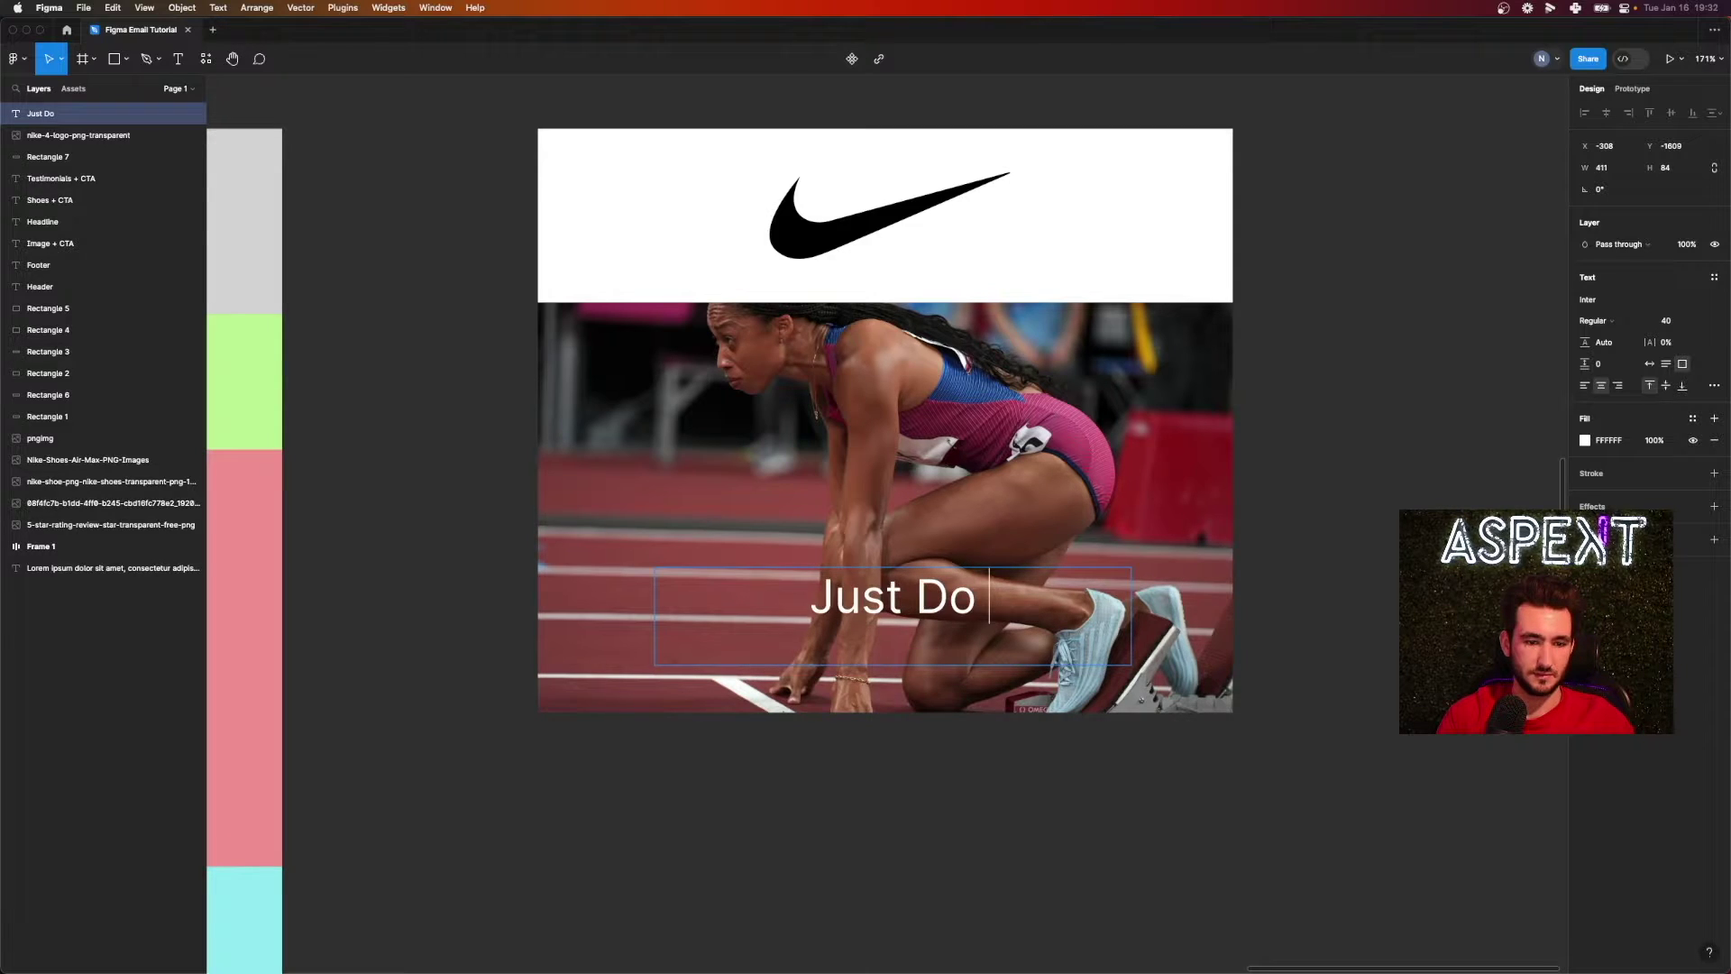
pyautogui.write('It.')
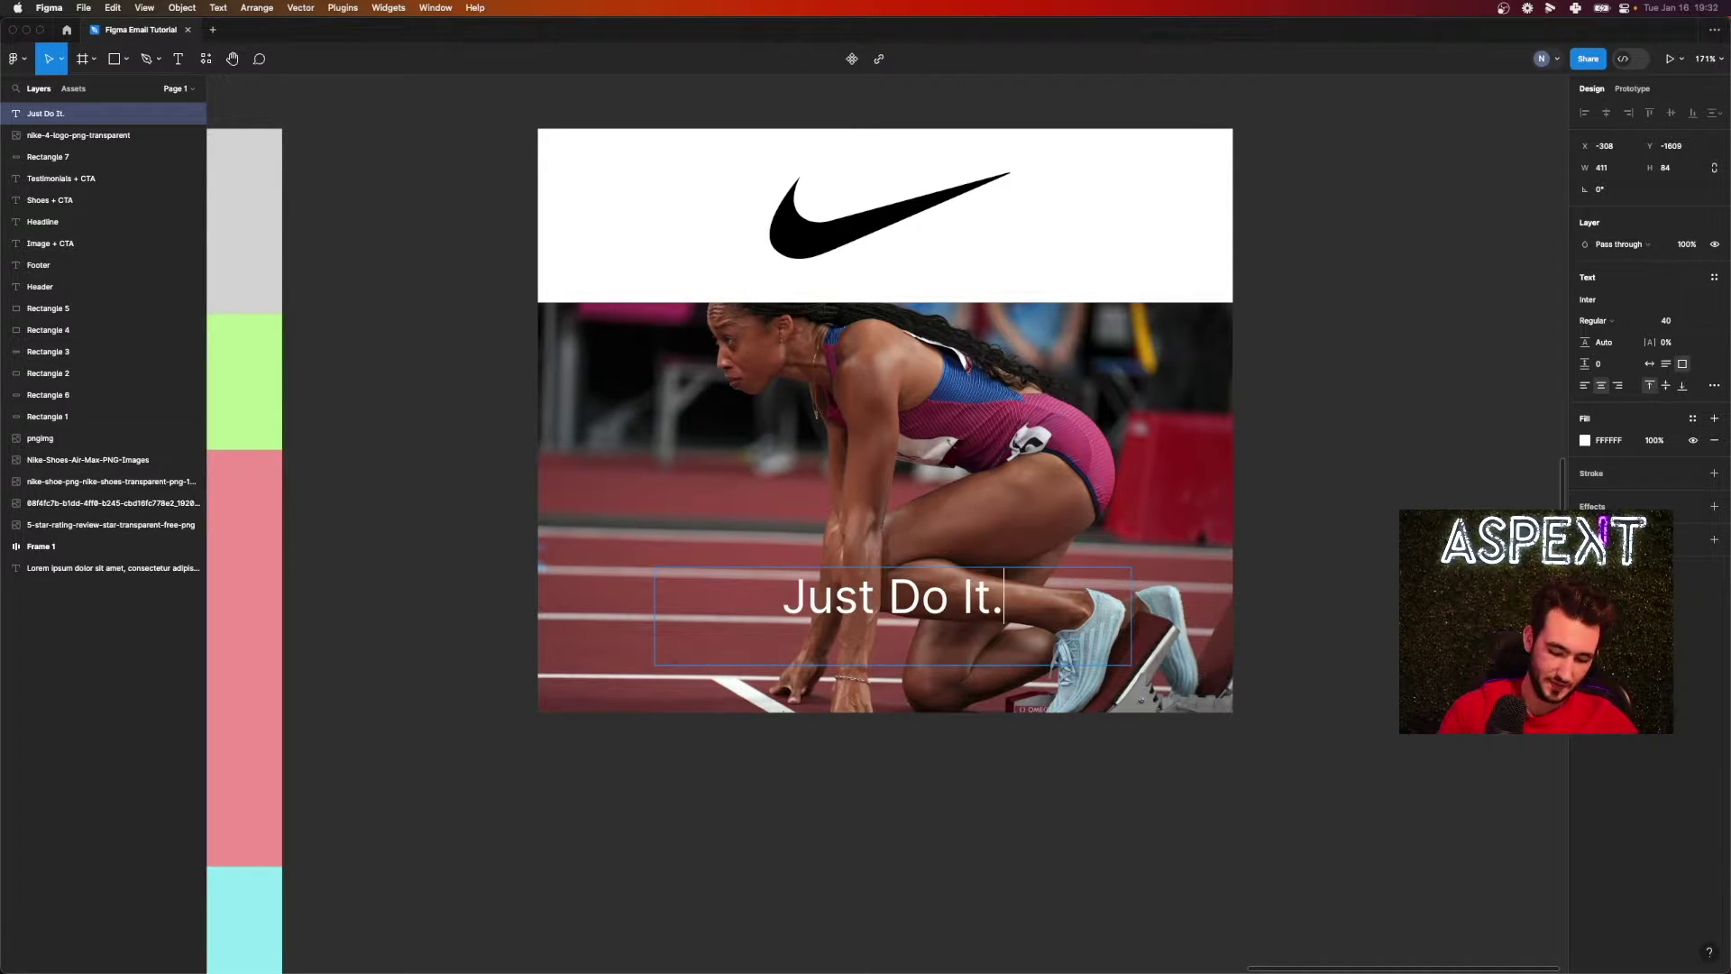
# - Change the font of the whole "Just Do It." text to NIKE
pyautogui.press('super+a')
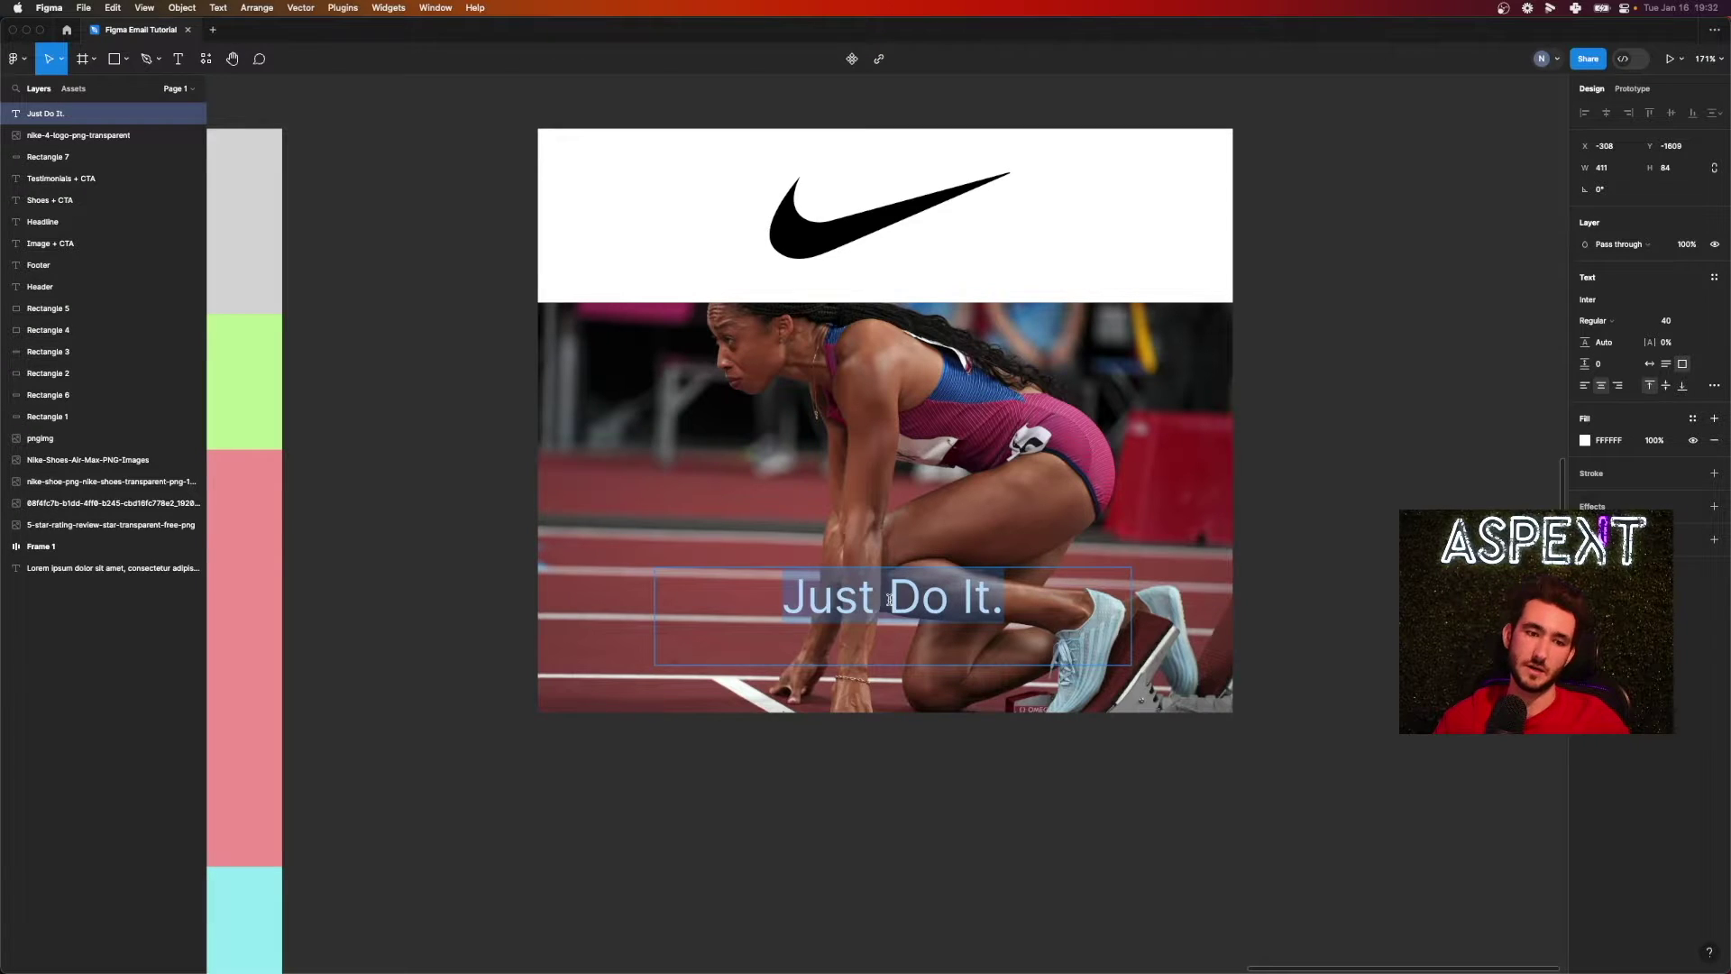
pyautogui.click(1594, 300)
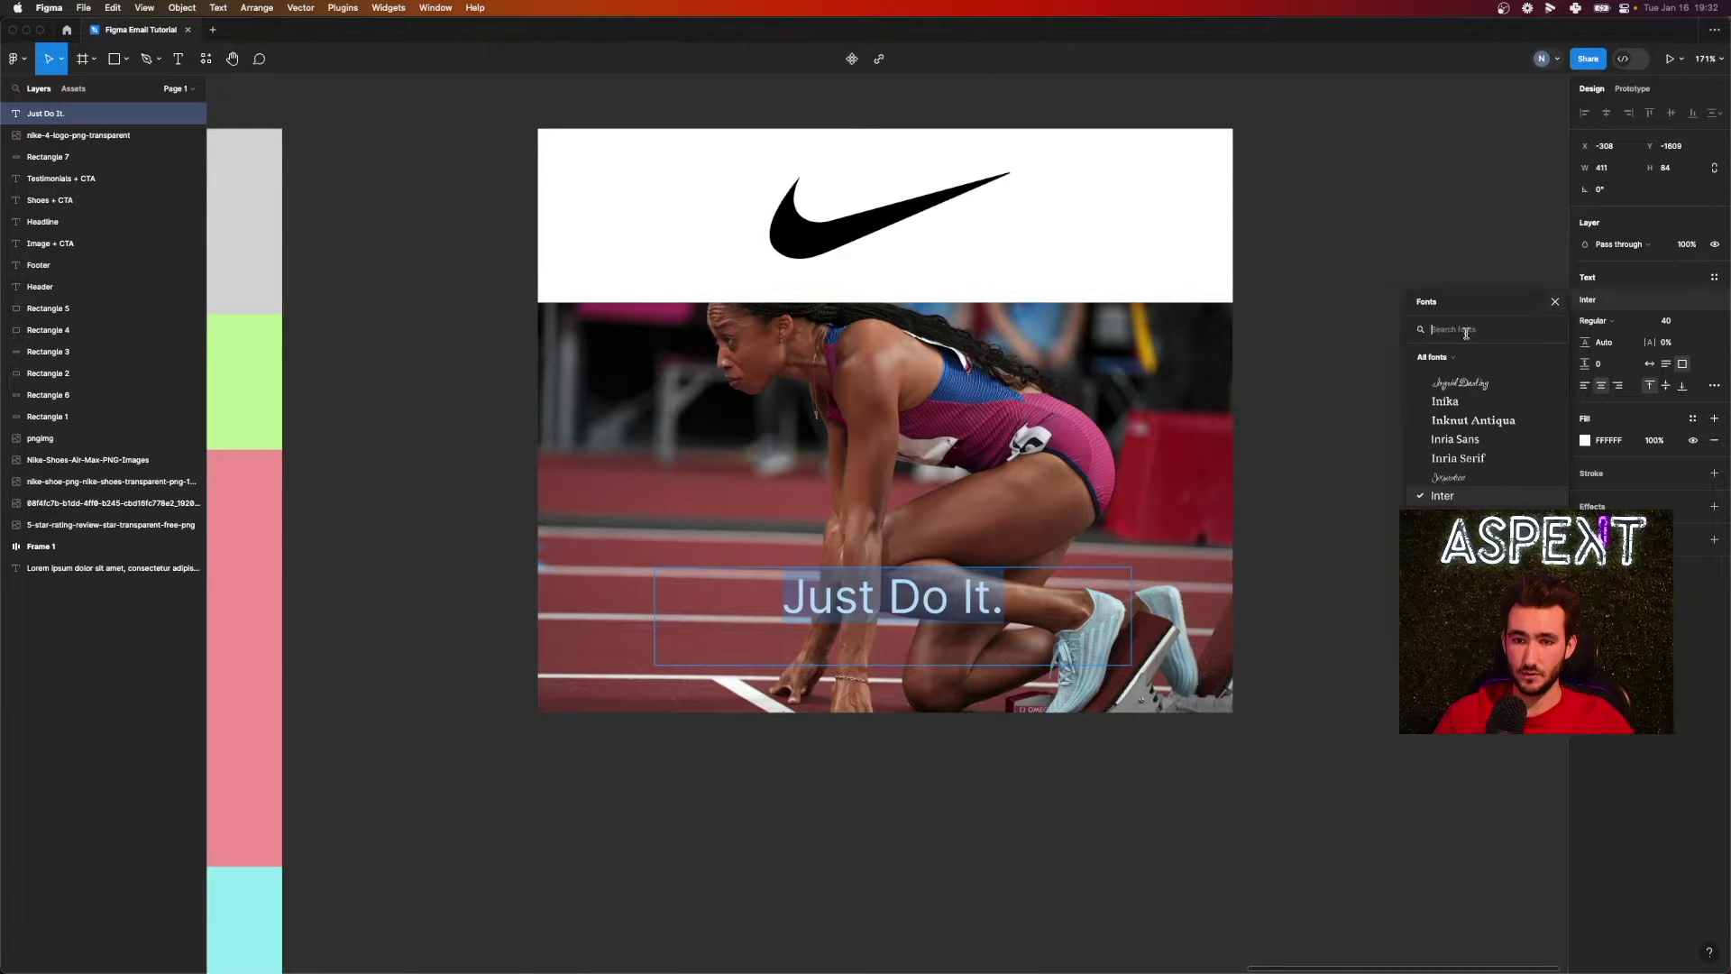
pyautogui.write('nike')
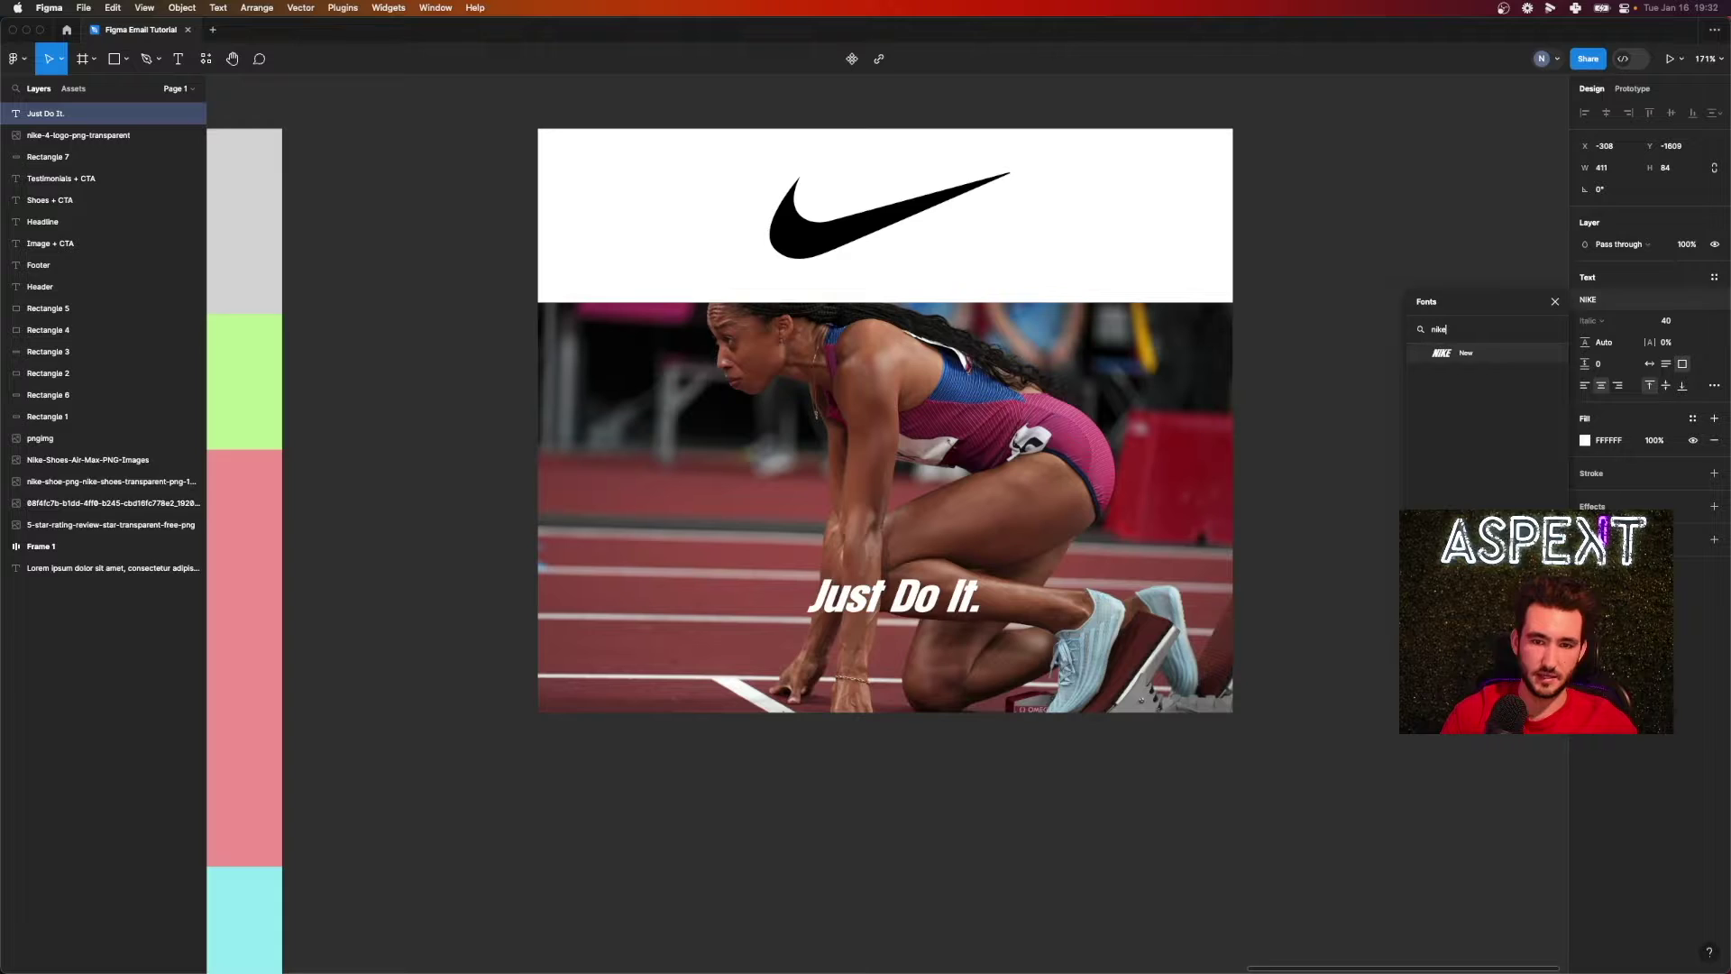
pyautogui.click(1443, 354)
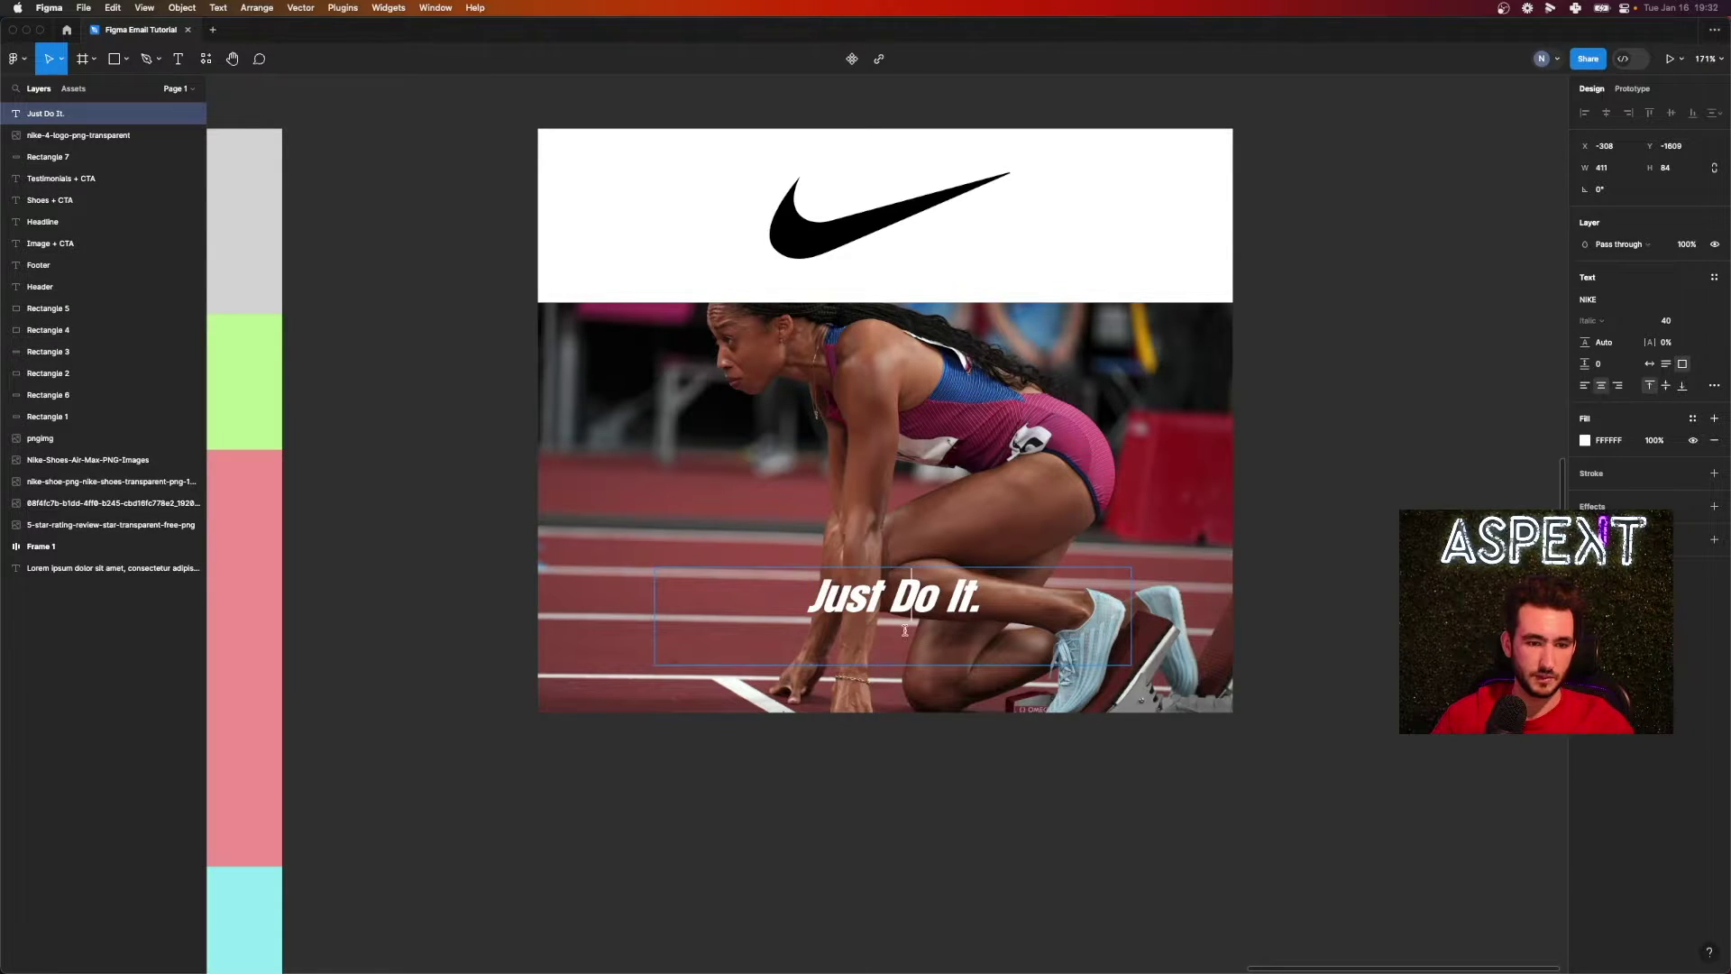
# - Set the "Just Do It." headline's font size to 96 and shift it slightly down over the sprinter photo
pyautogui.click(1691, 323)
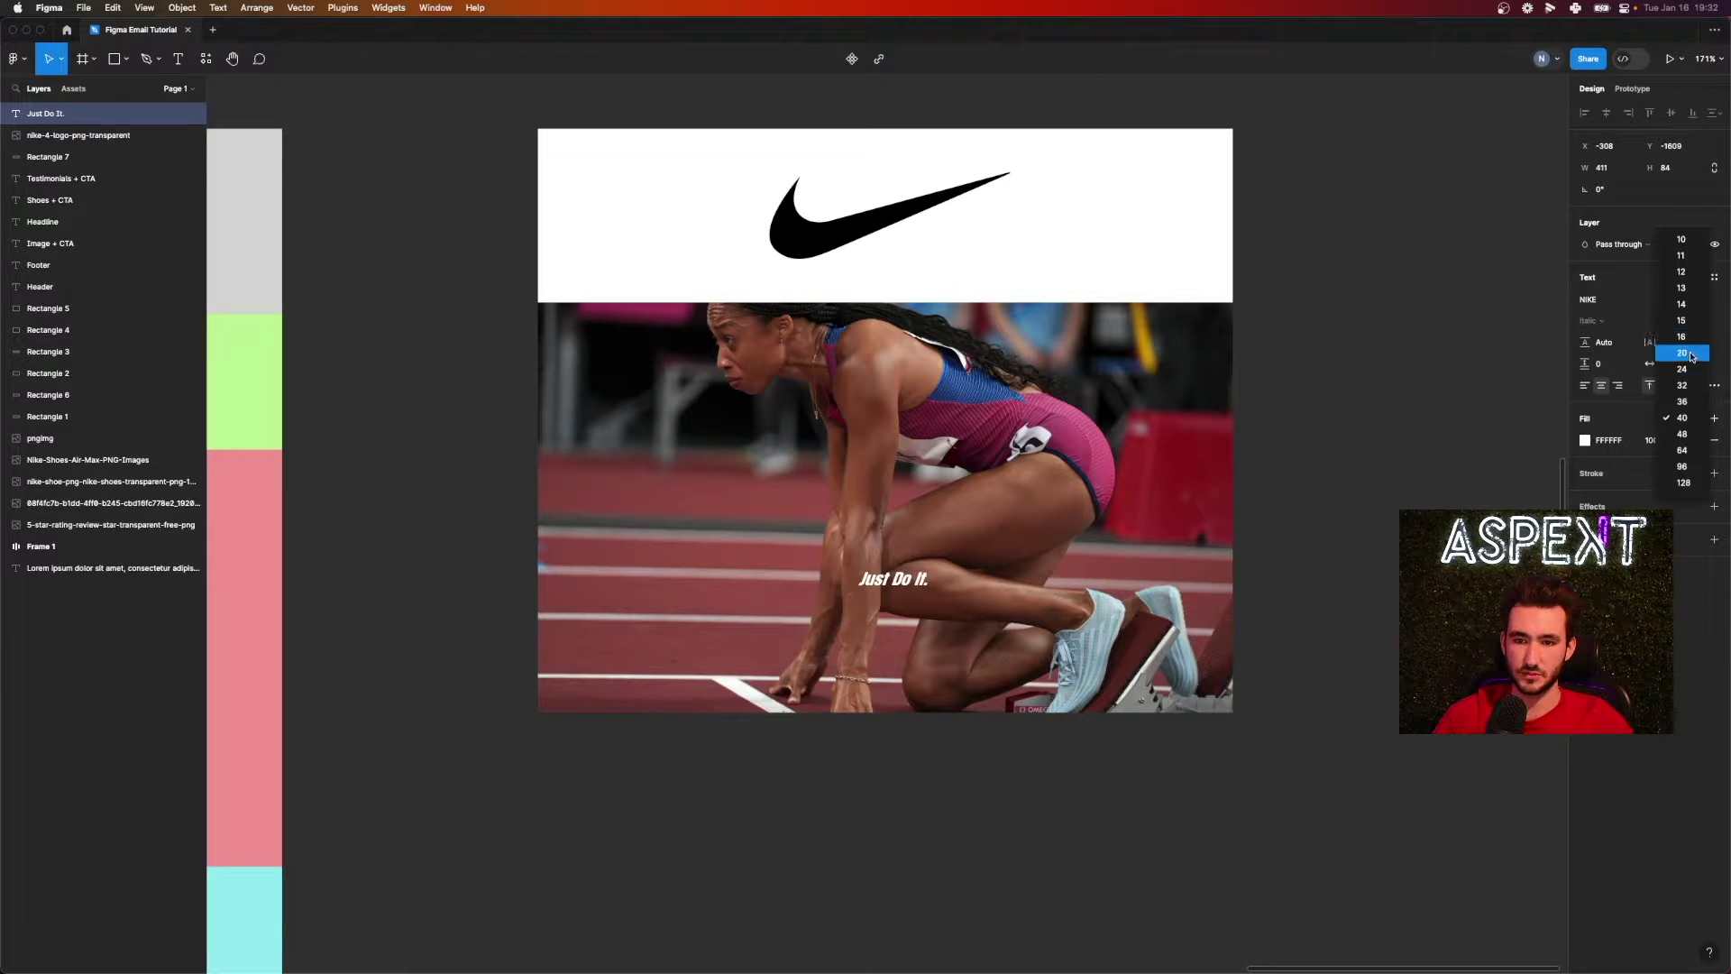
pyautogui.click(1682, 466)
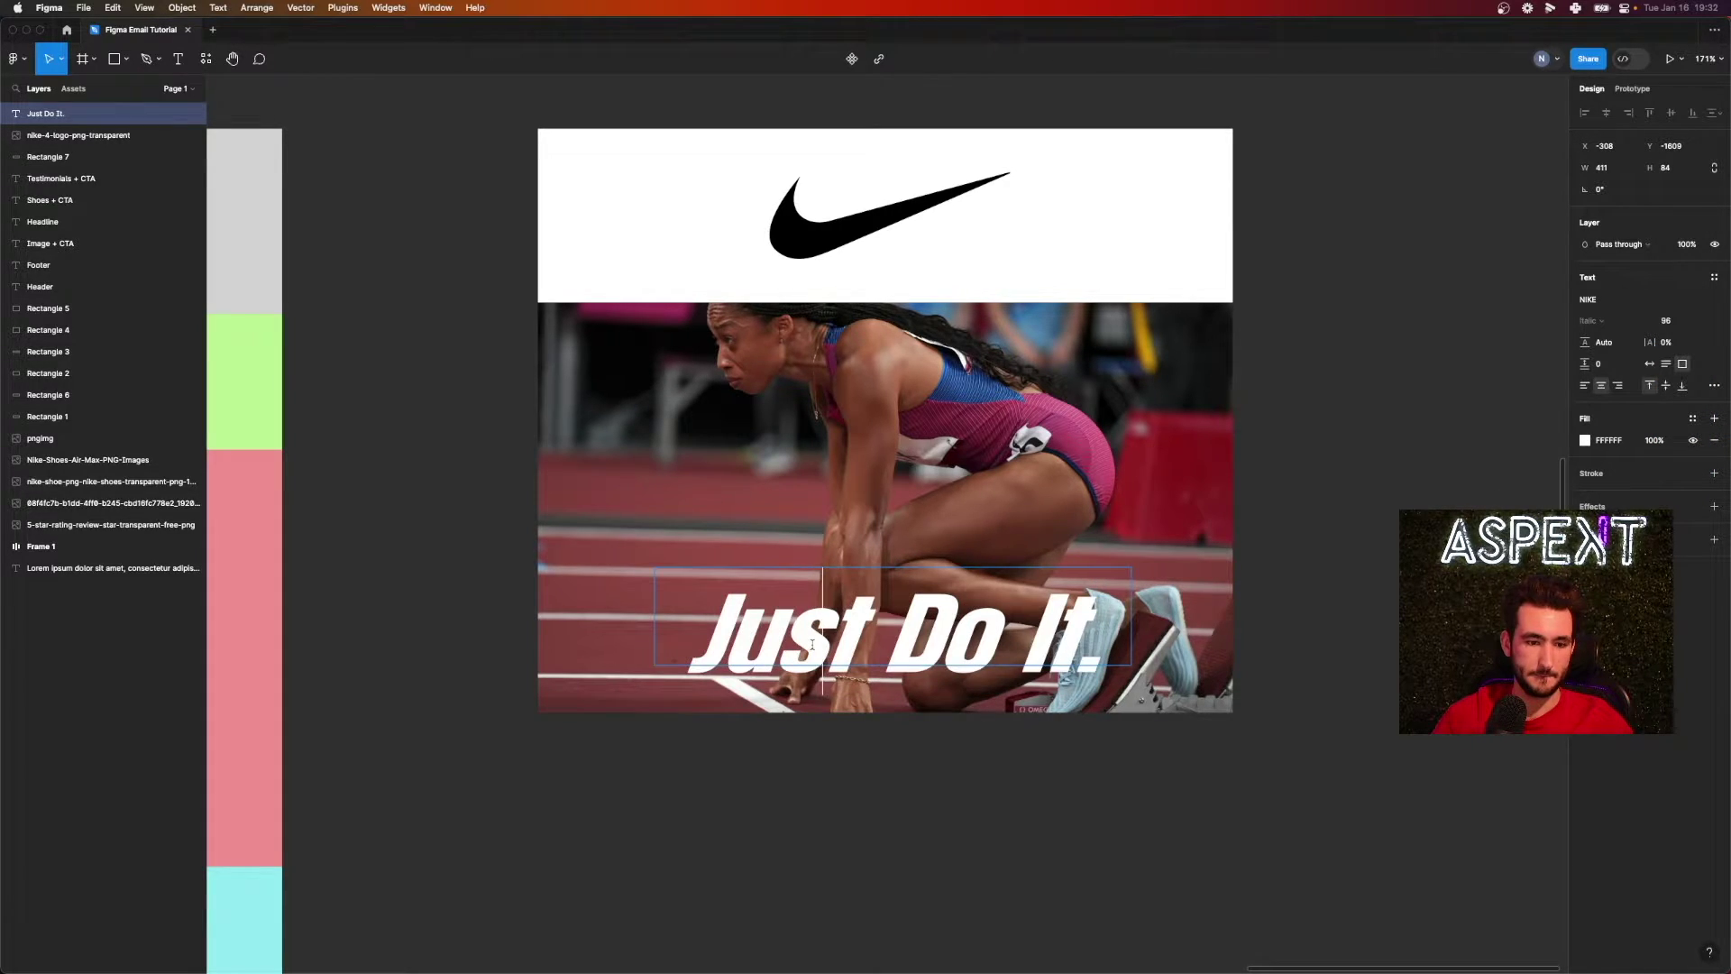
pyautogui.click(773, 567)
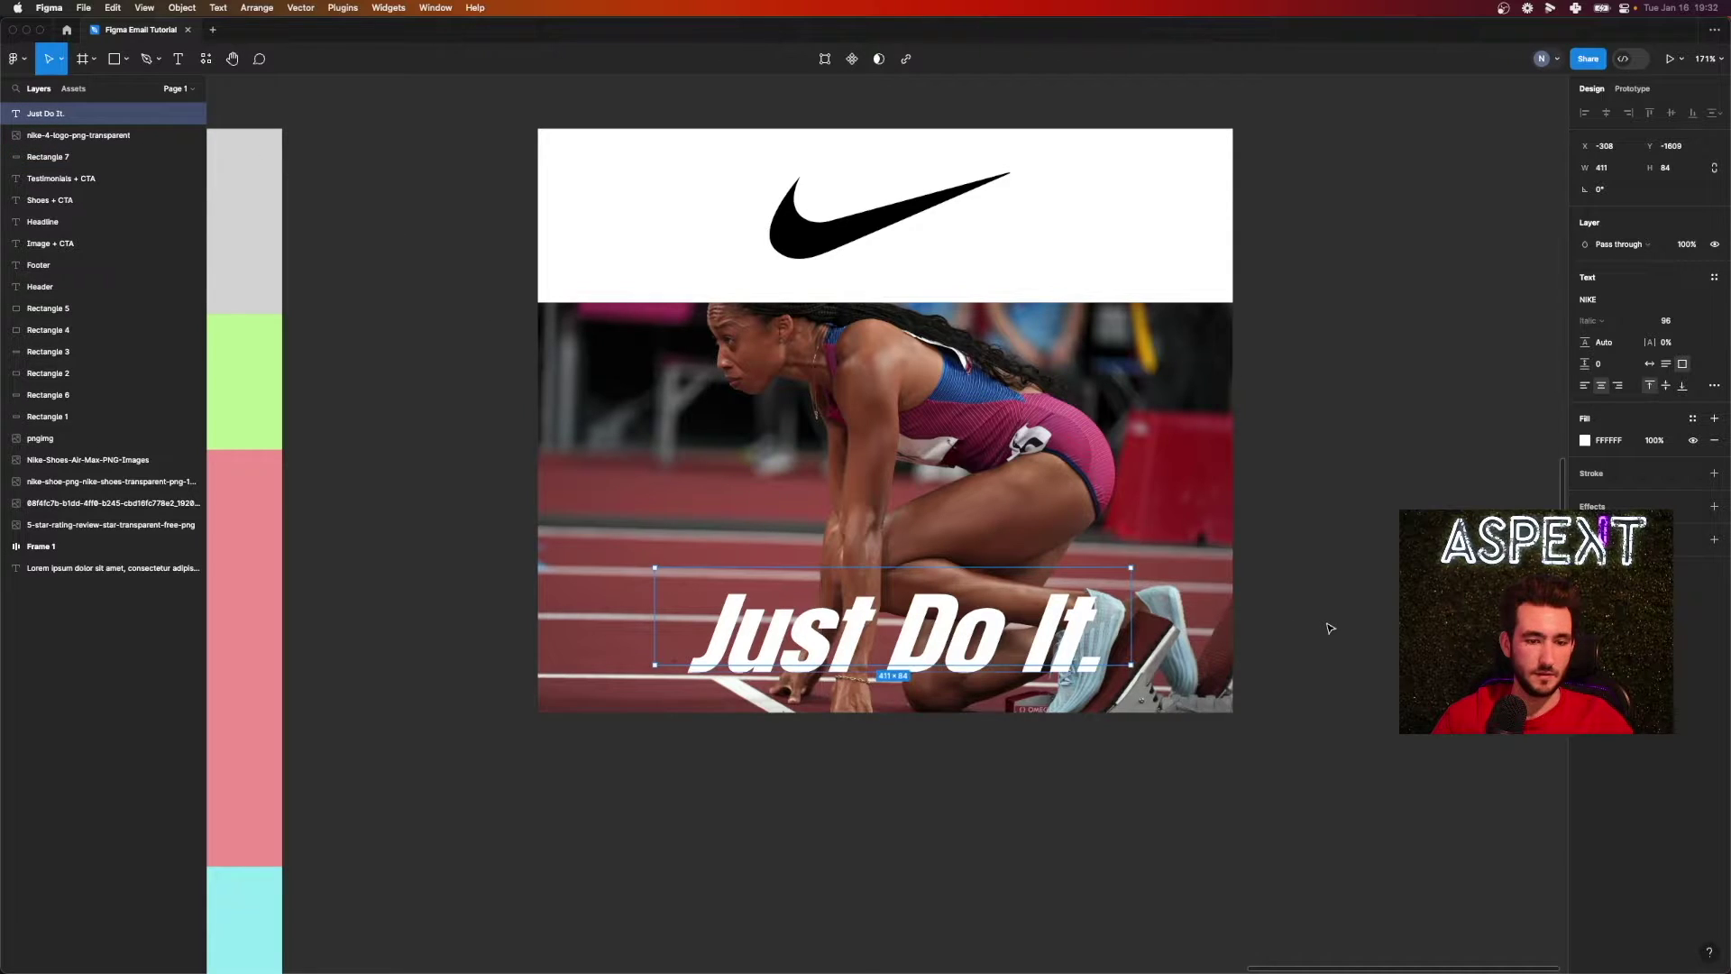
pyautogui.moveTo(1014, 616); pyautogui.dragTo(1001, 622)
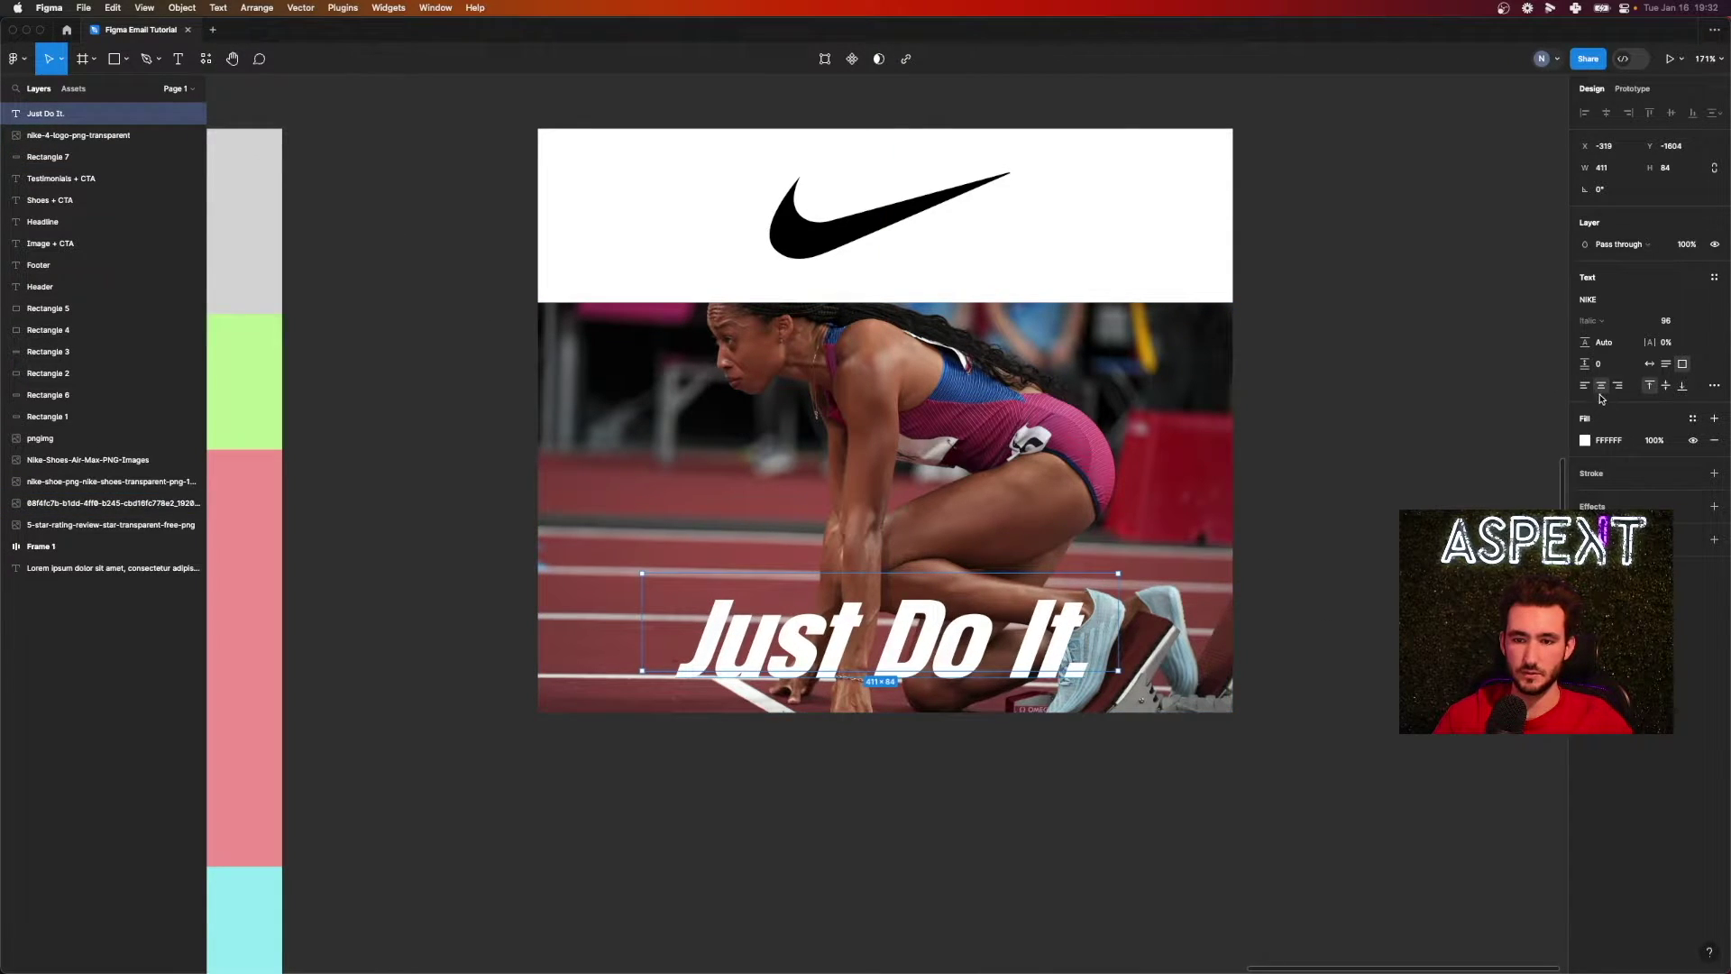
# - Switch the "Just Do It." text box to auto height so it fits the enlarged lettering
pyautogui.click(1714, 385)
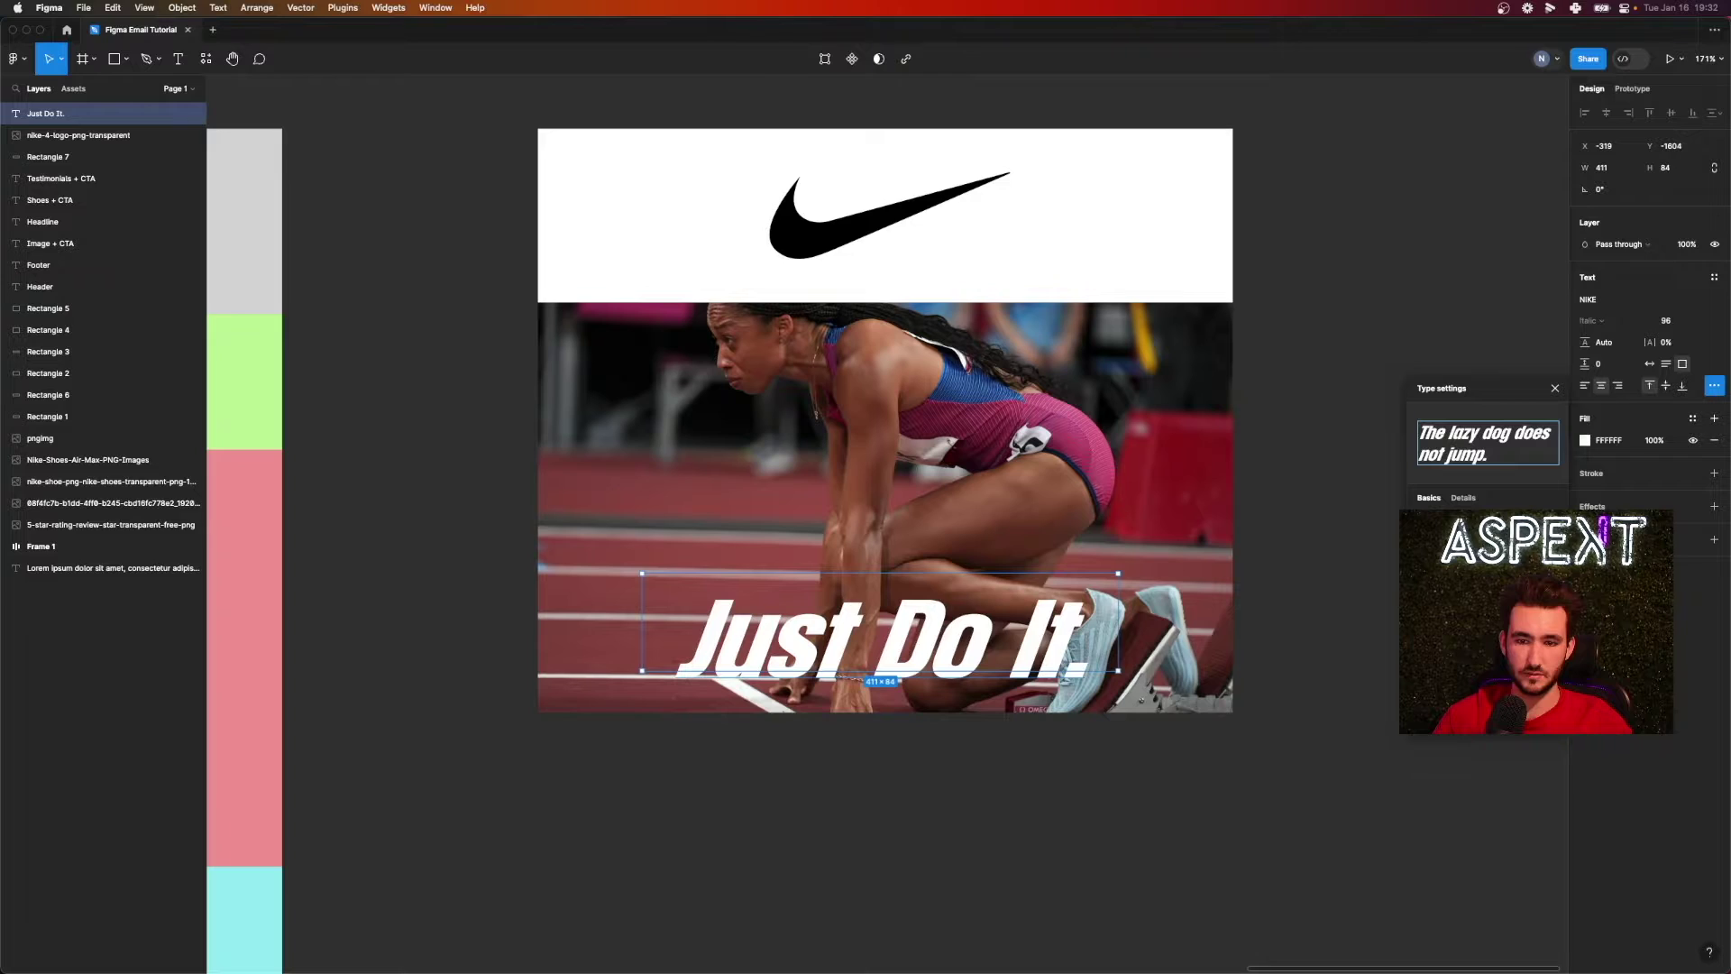
pyautogui.click(1535, 527)
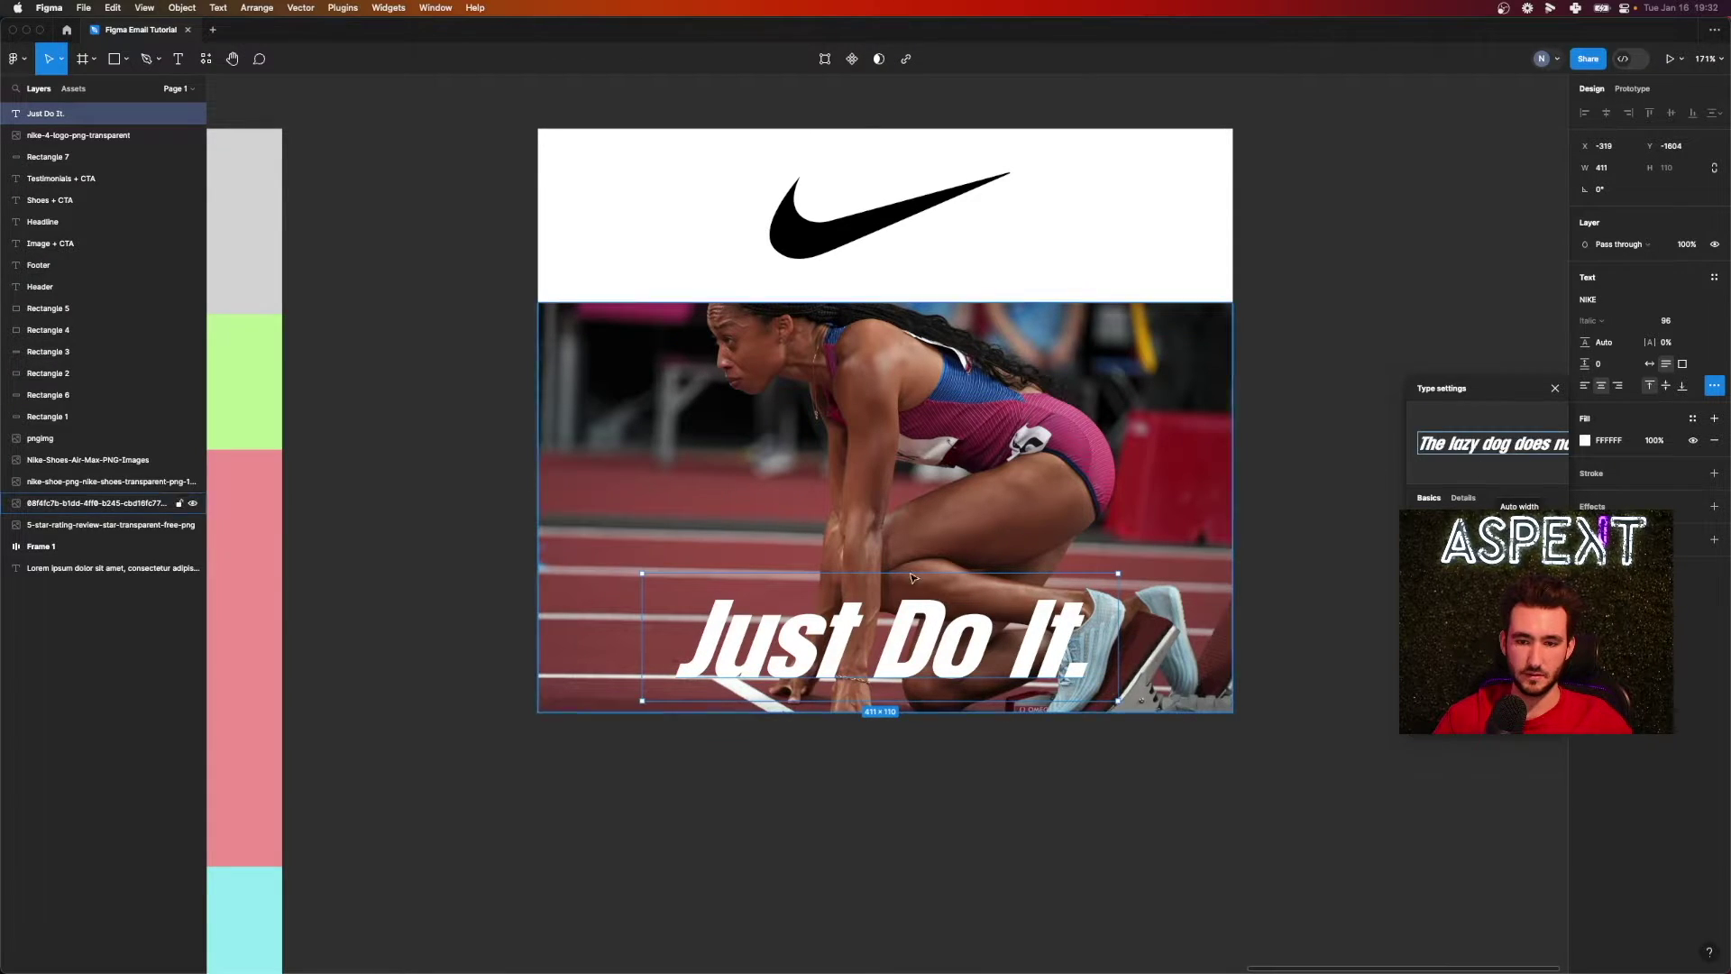
pyautogui.click(1555, 388)
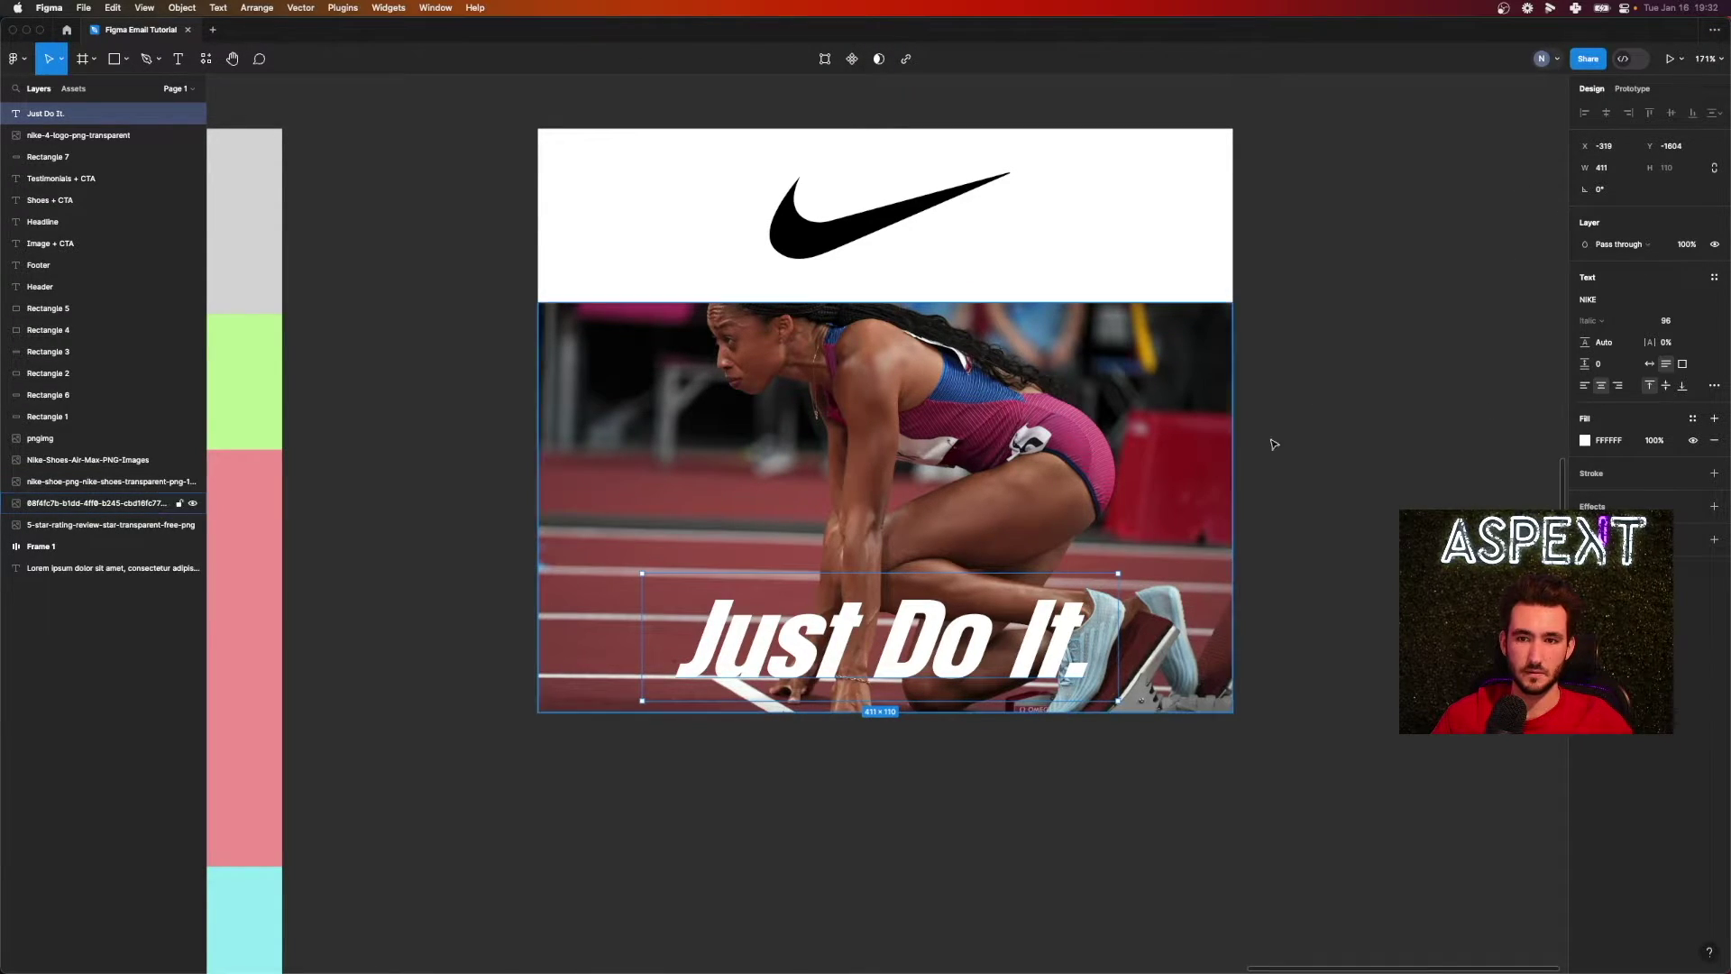
# - Raise the "Just Do It." headline and center it horizontally on the sprinter photo, leaving room for a button below
pyautogui.click(1614, 149)
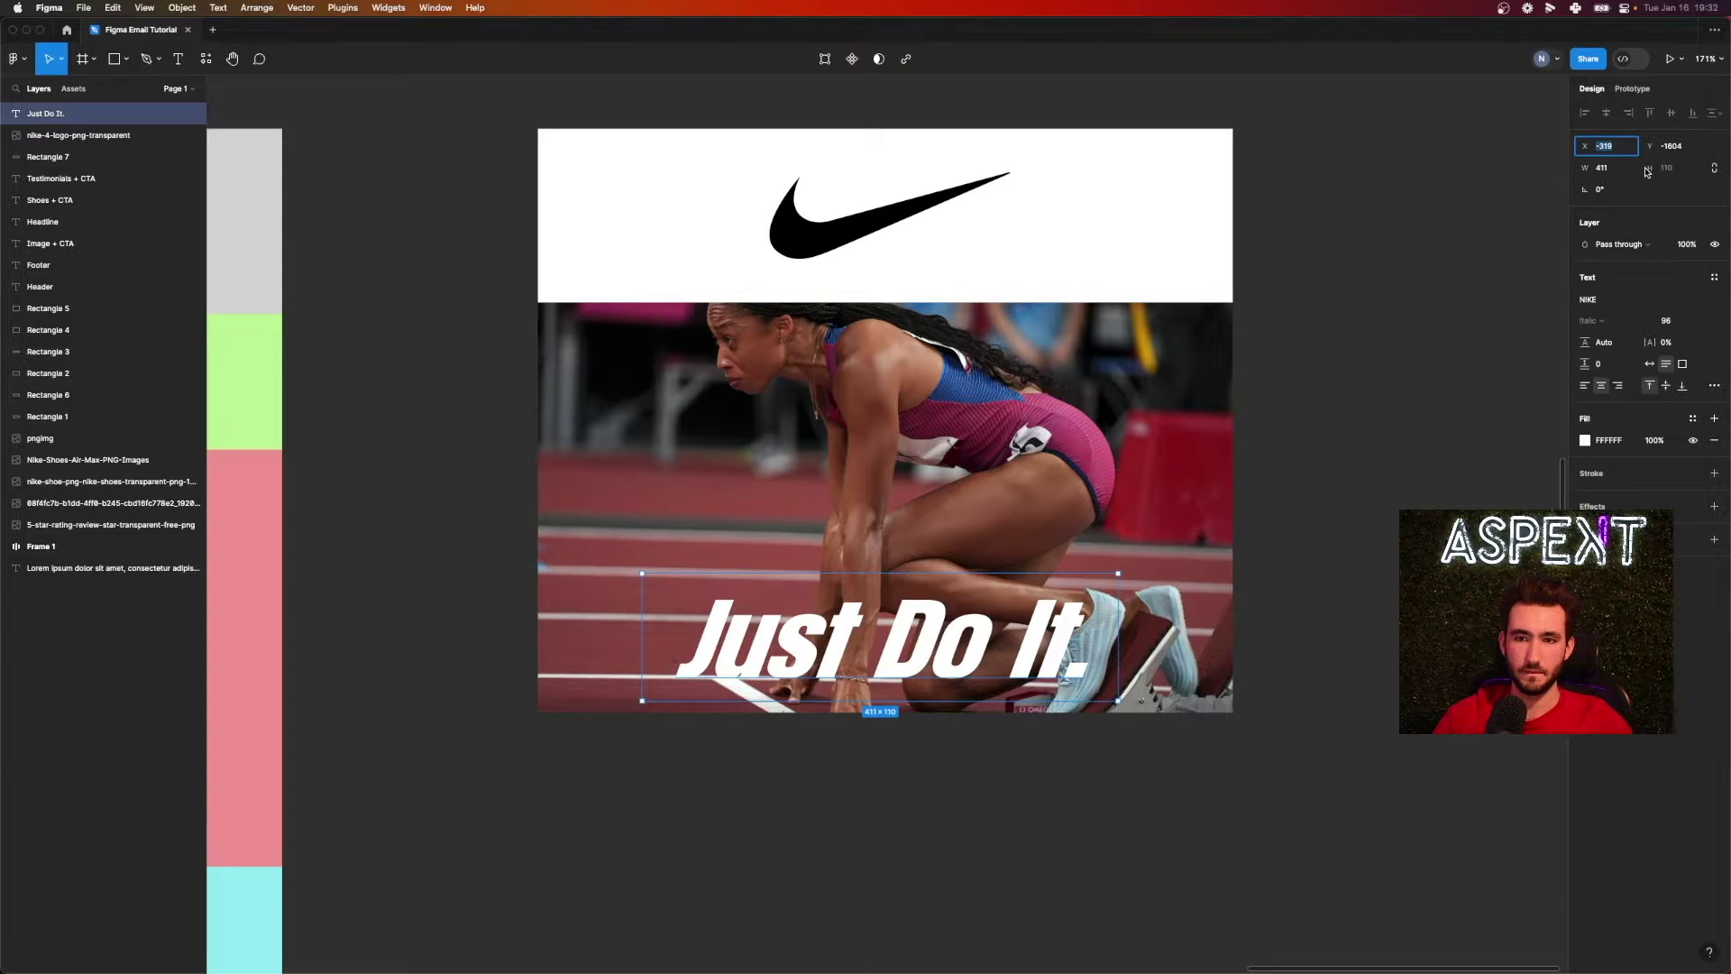
pyautogui.press('Escape')
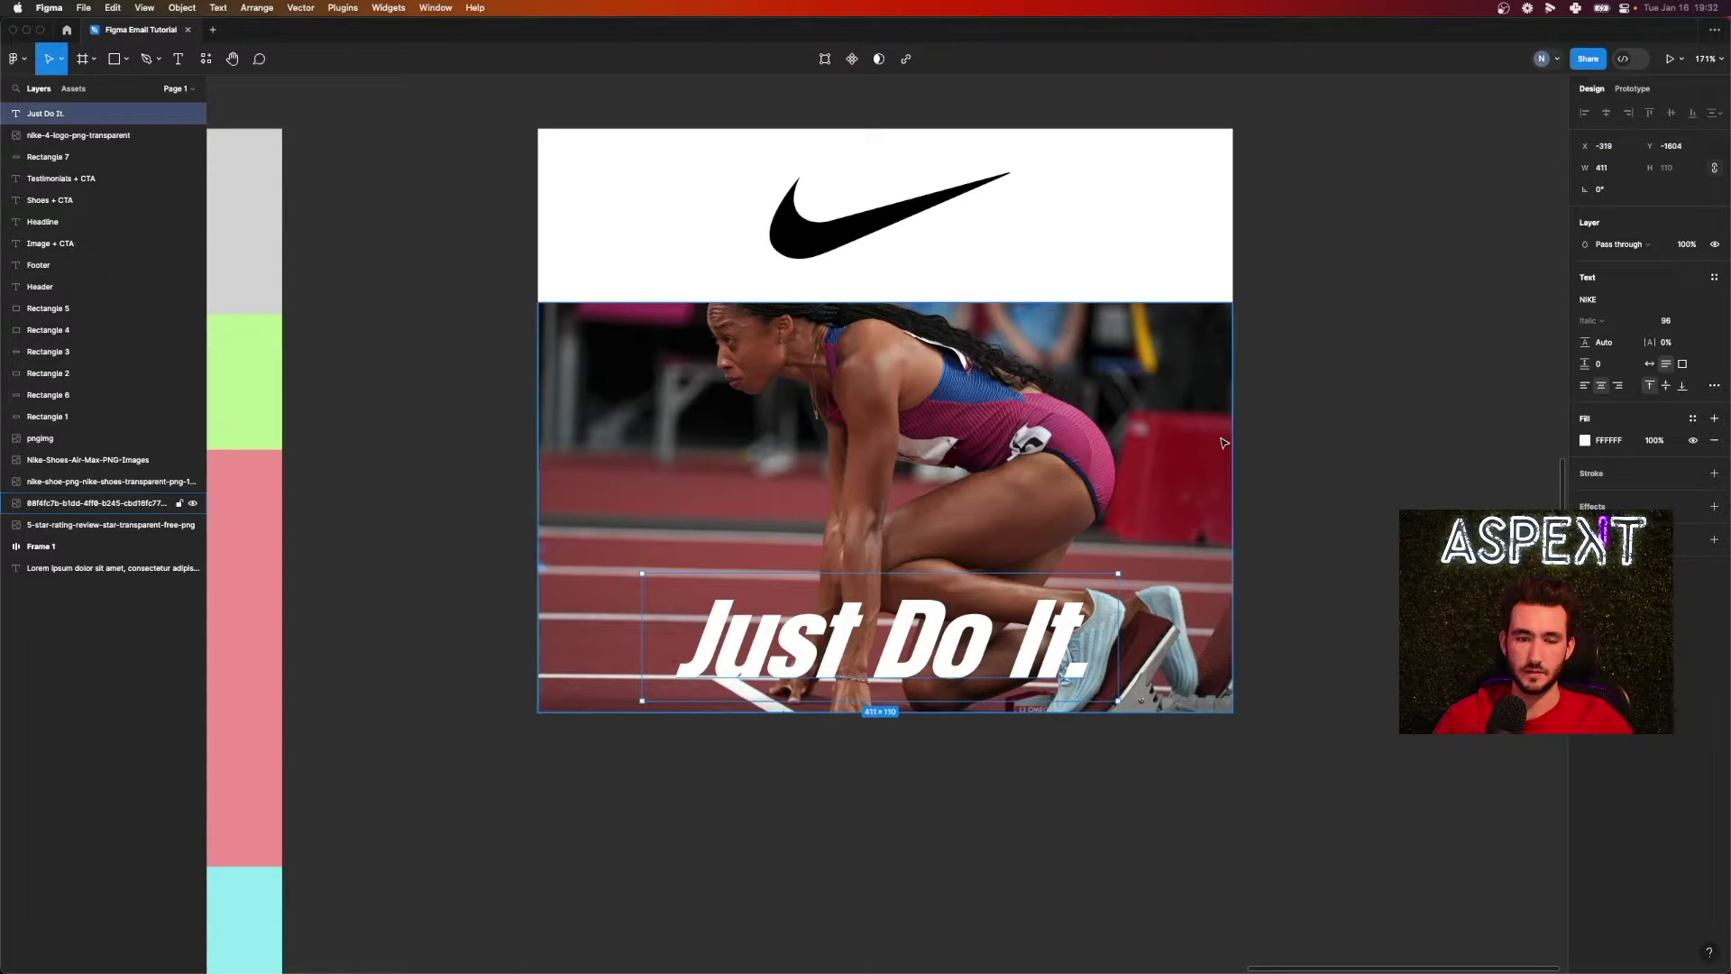
pyautogui.moveTo(975, 638); pyautogui.dragTo(988, 592)
pyautogui.moveTo(989, 578); pyautogui.dragTo(965, 601)
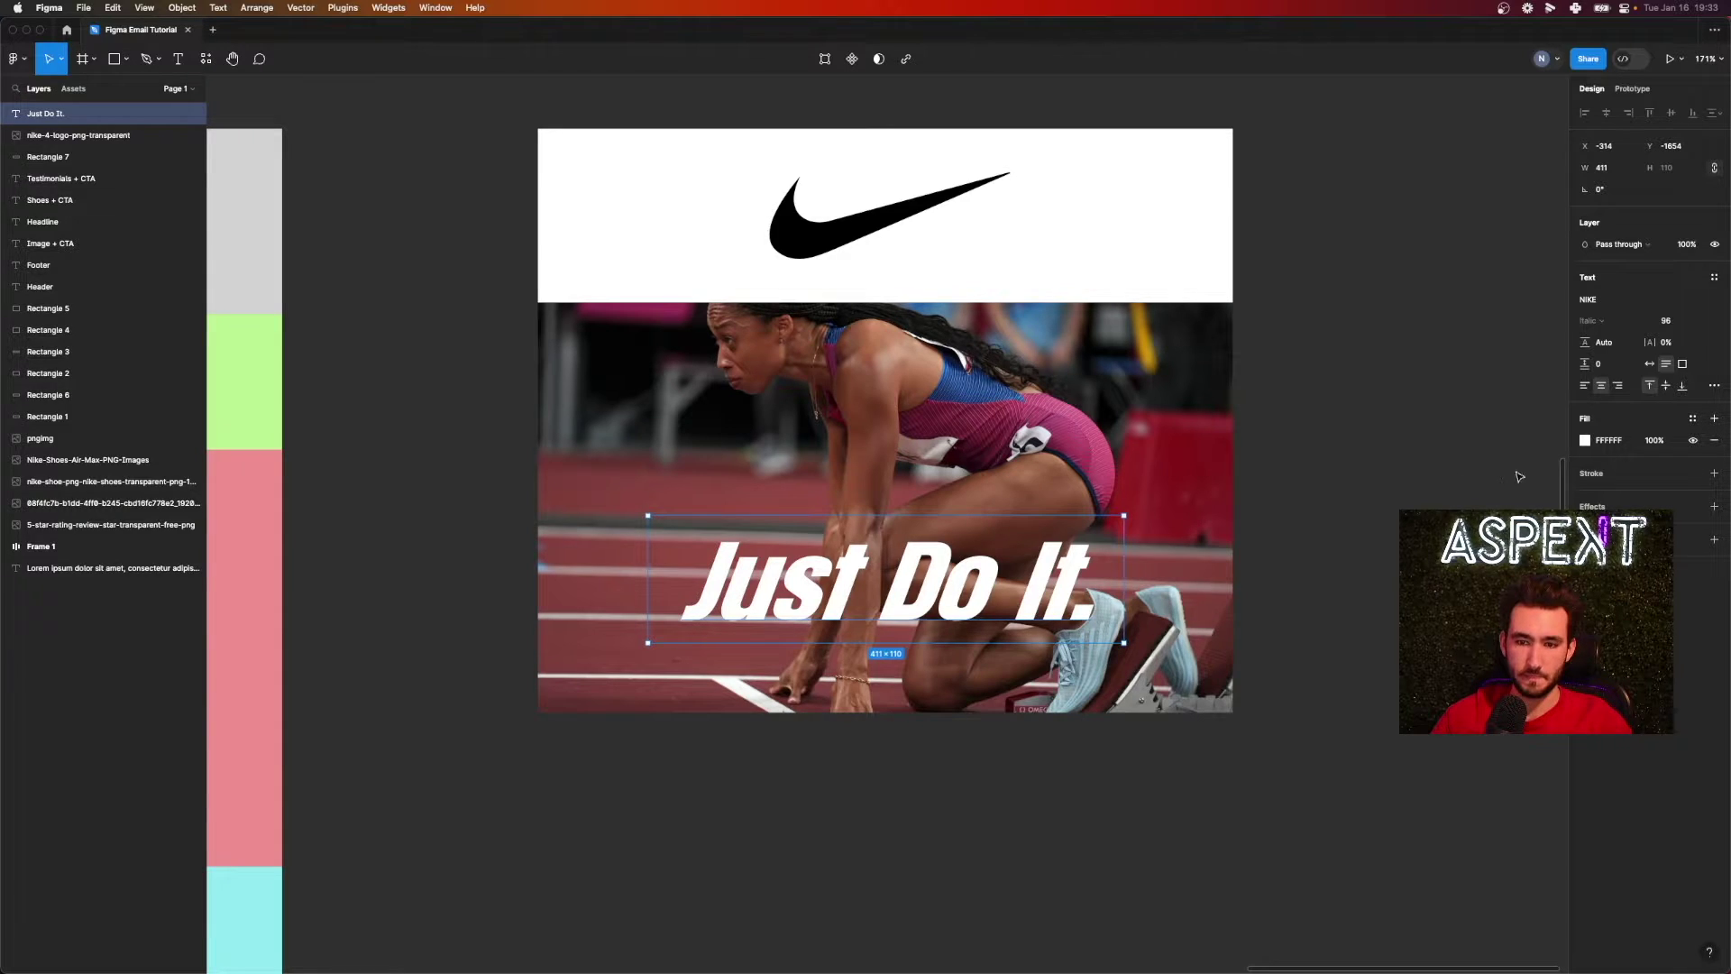
# - Add a drop shadow to the "Just Do It." headline in black (000000) at 100% opacity
pyautogui.click(1709, 509)
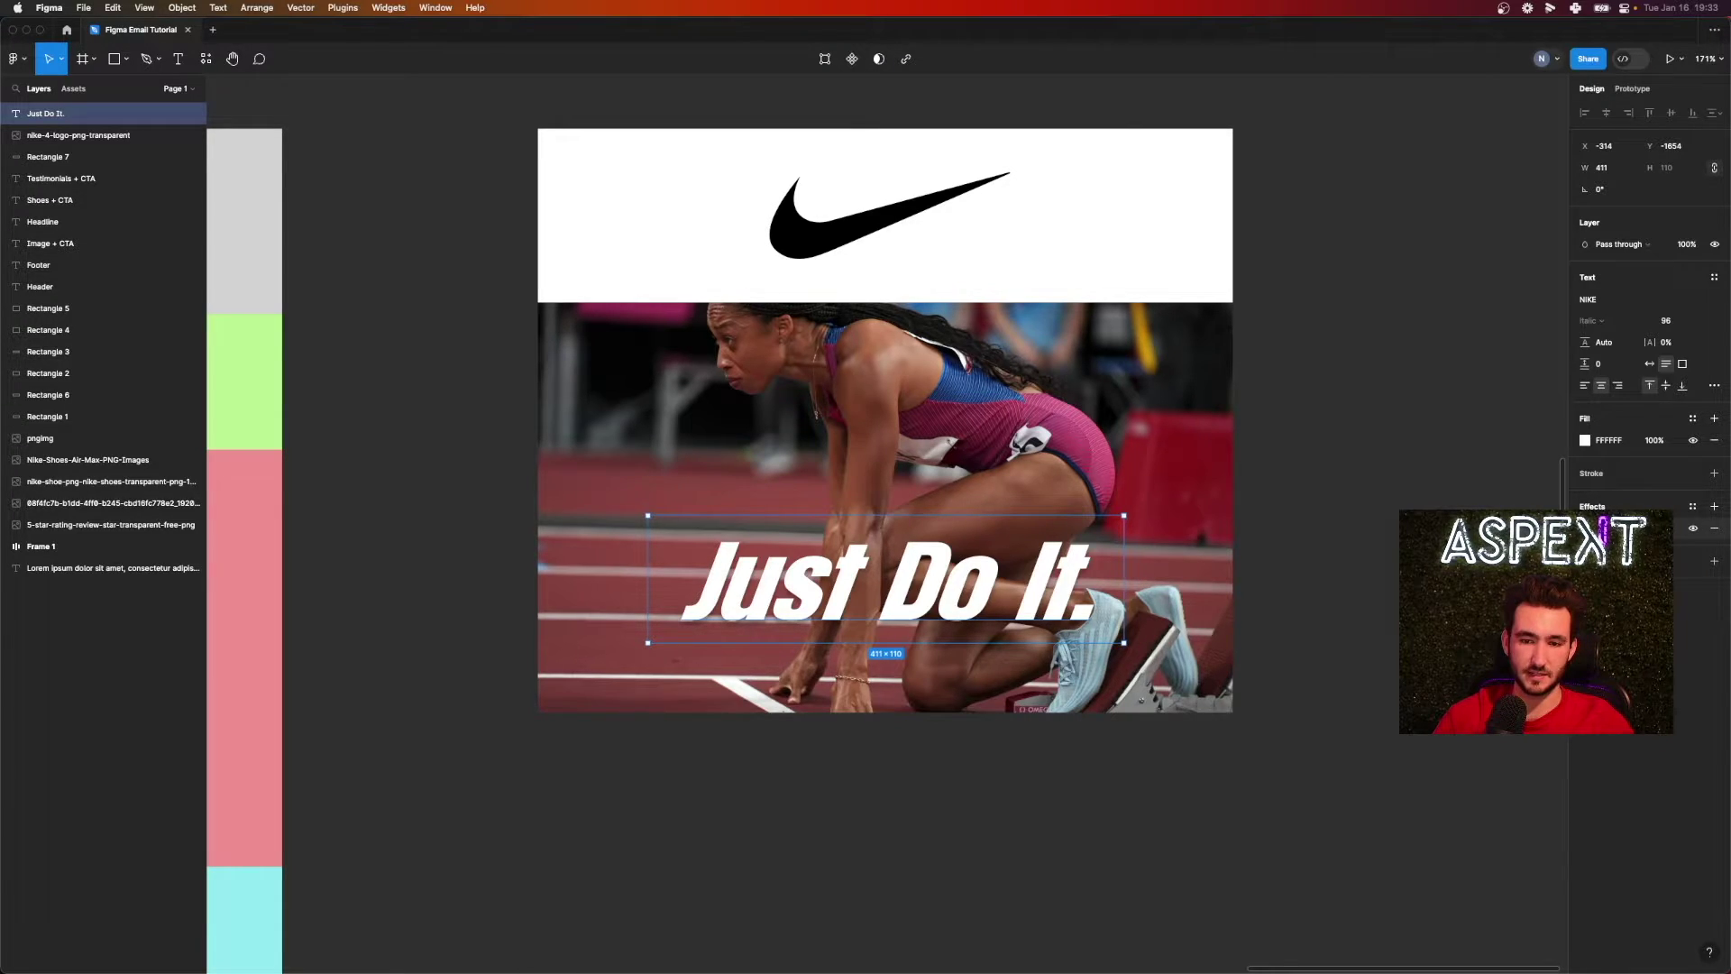
pyautogui.click(1586, 528)
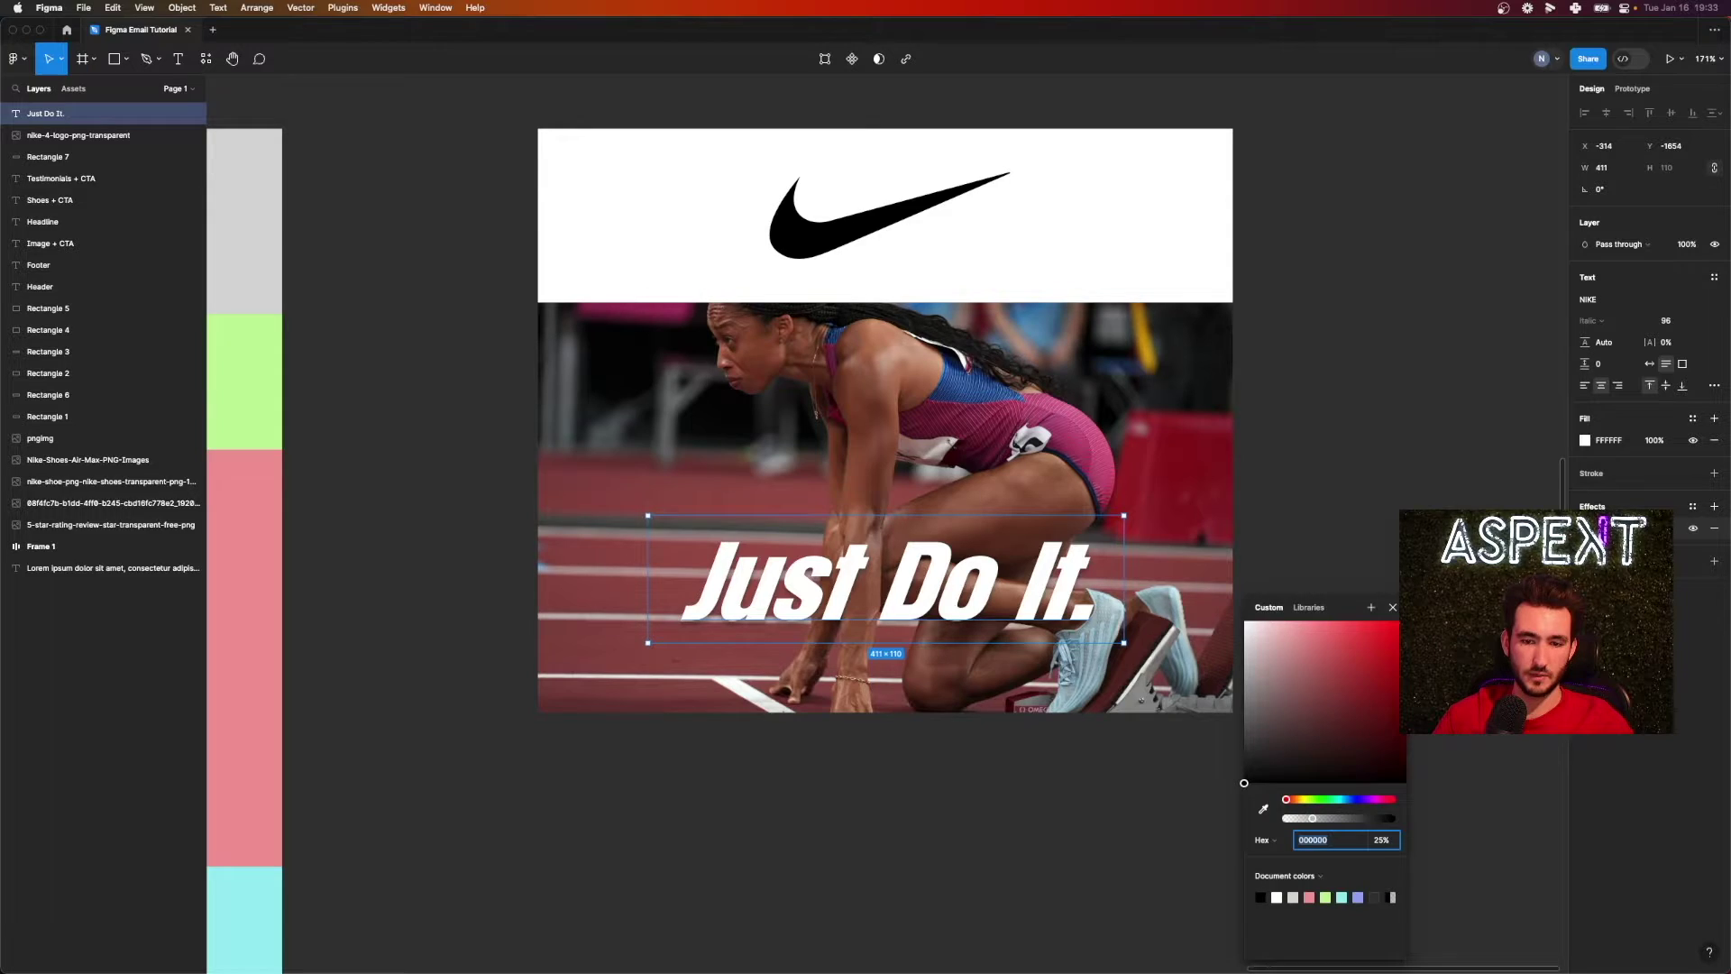
pyautogui.moveTo(1334, 821); pyautogui.dragTo(1405, 823)
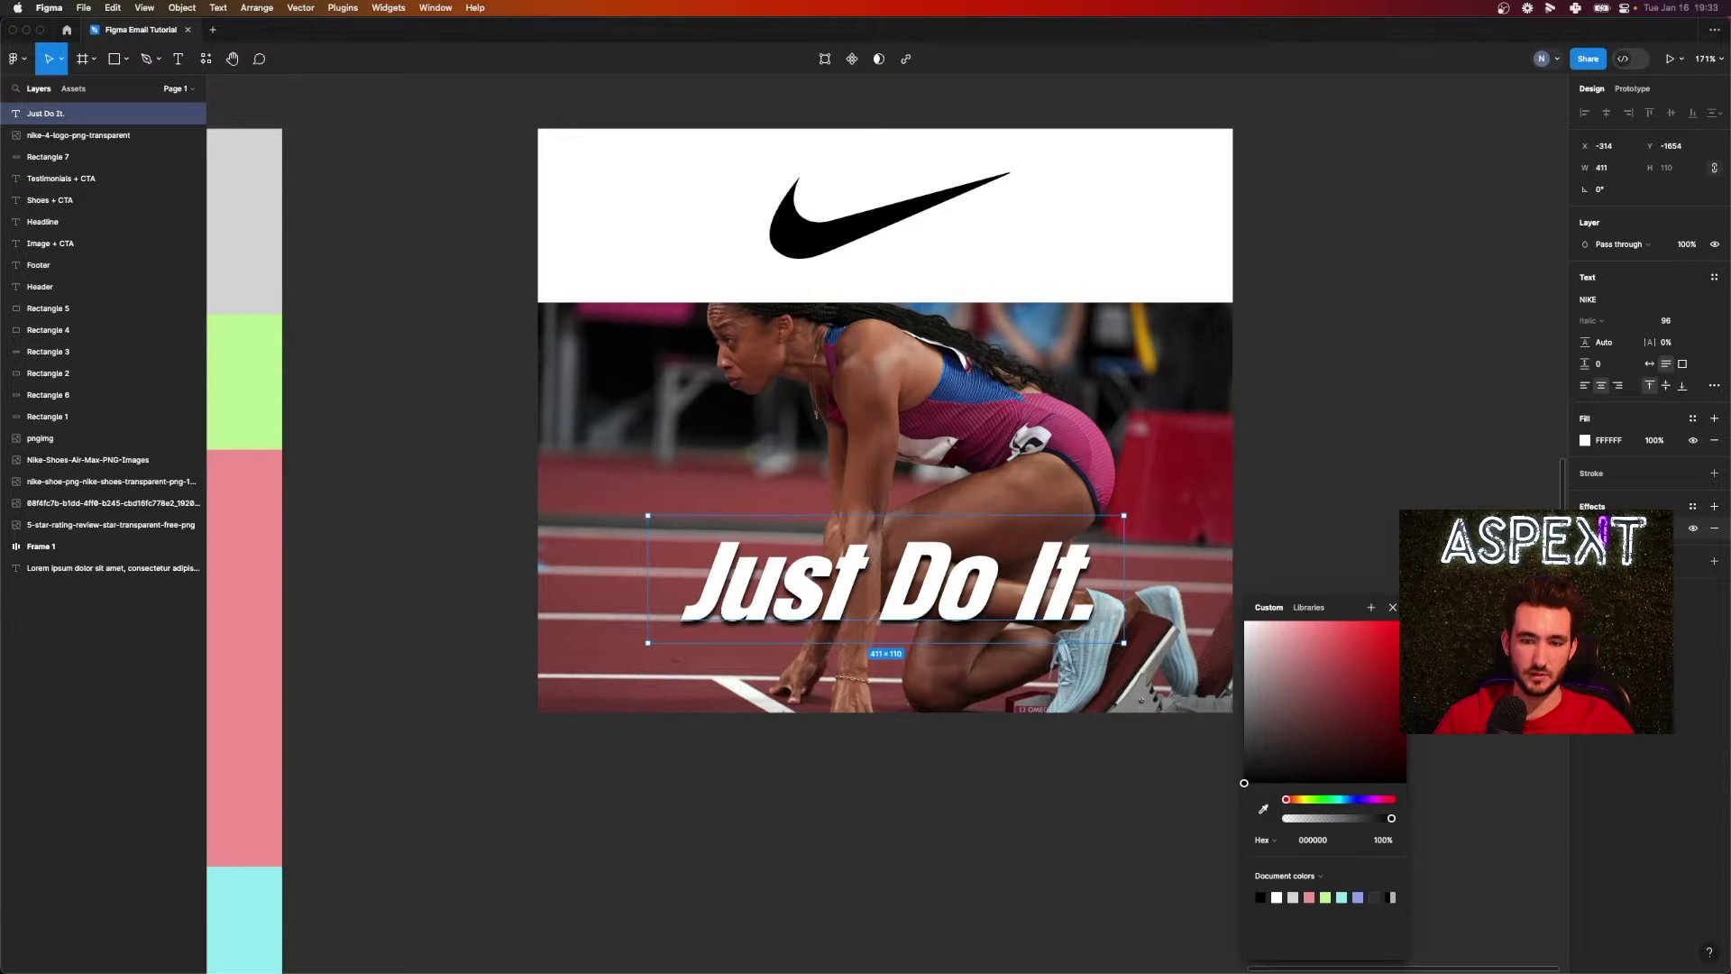
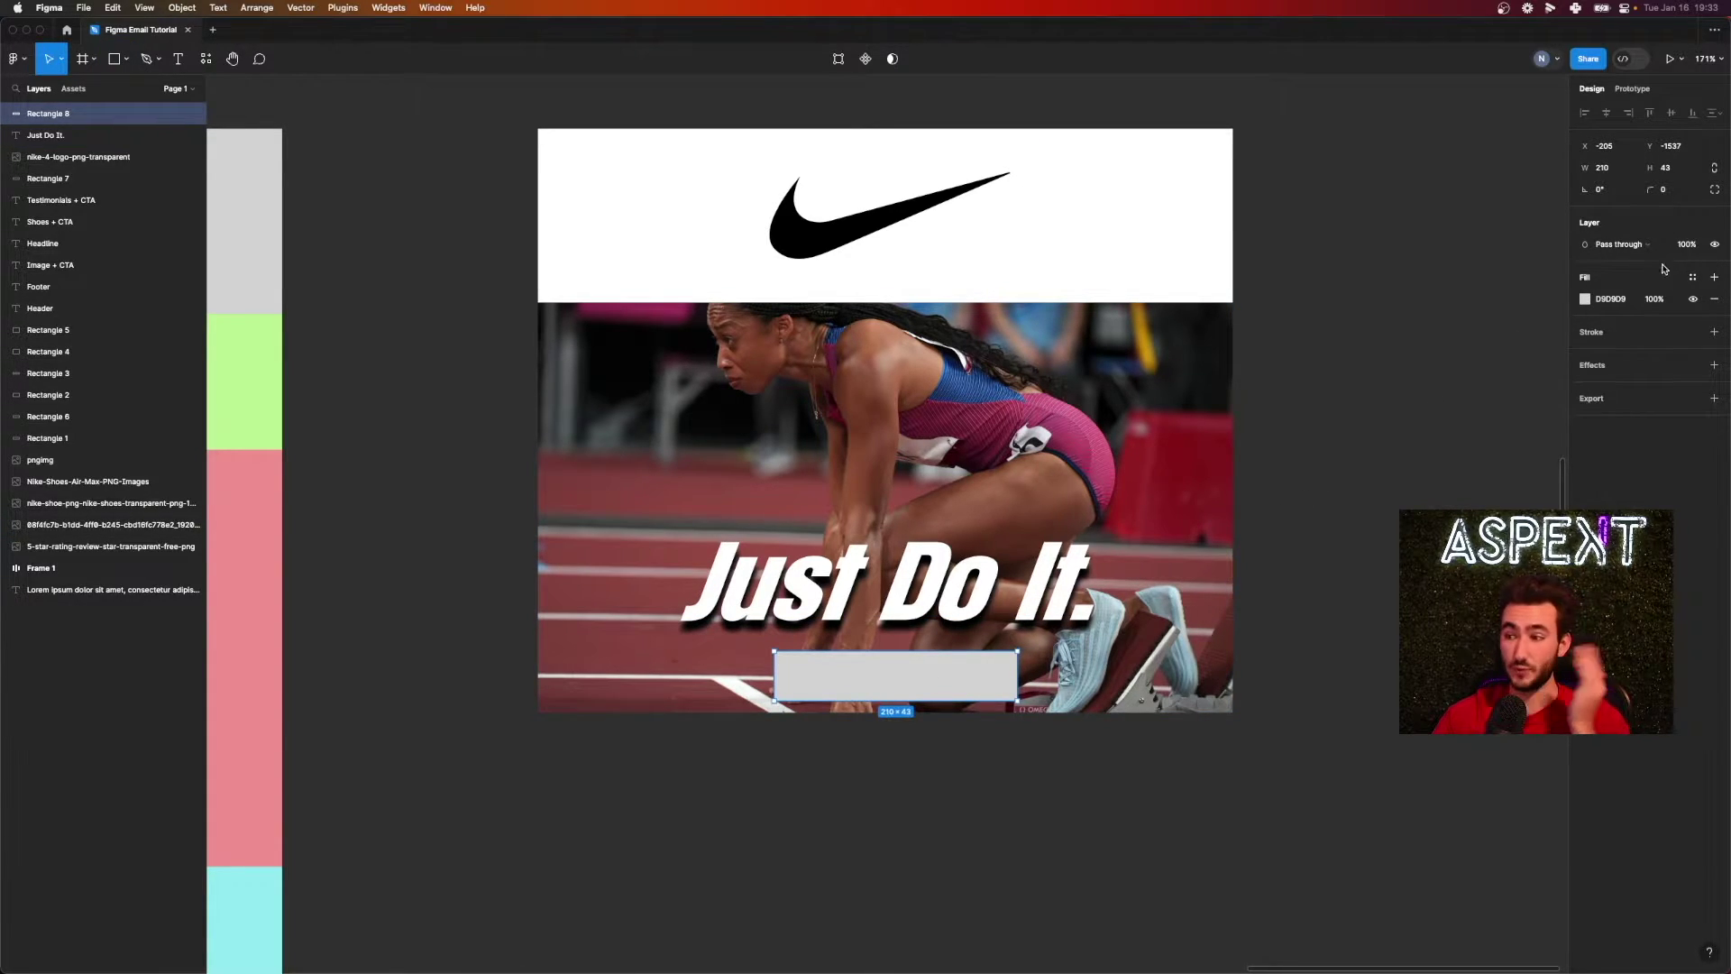
# - Round the corners of the button rectangle below the headline to 9 and fill it with white (FFFFFF)
pyautogui.moveTo(1646, 192); pyautogui.dragTo(34, 178)
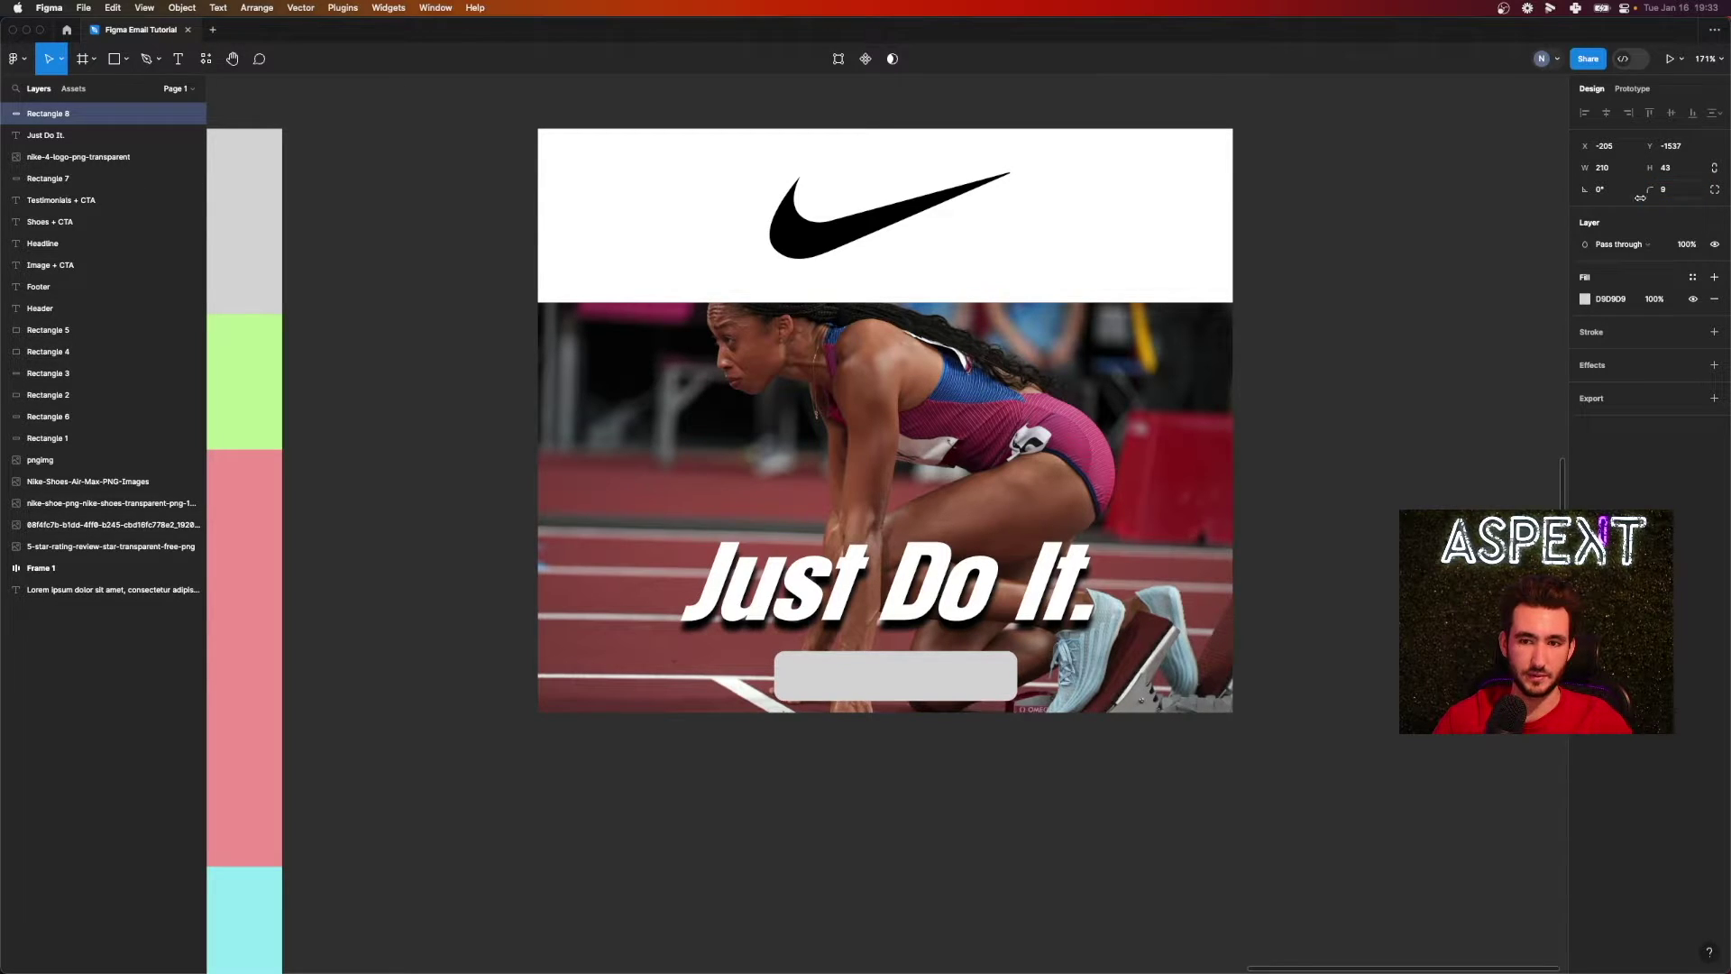
pyautogui.click(1587, 299)
pyautogui.moveTo(1438, 384); pyautogui.dragTo(1344, 297)
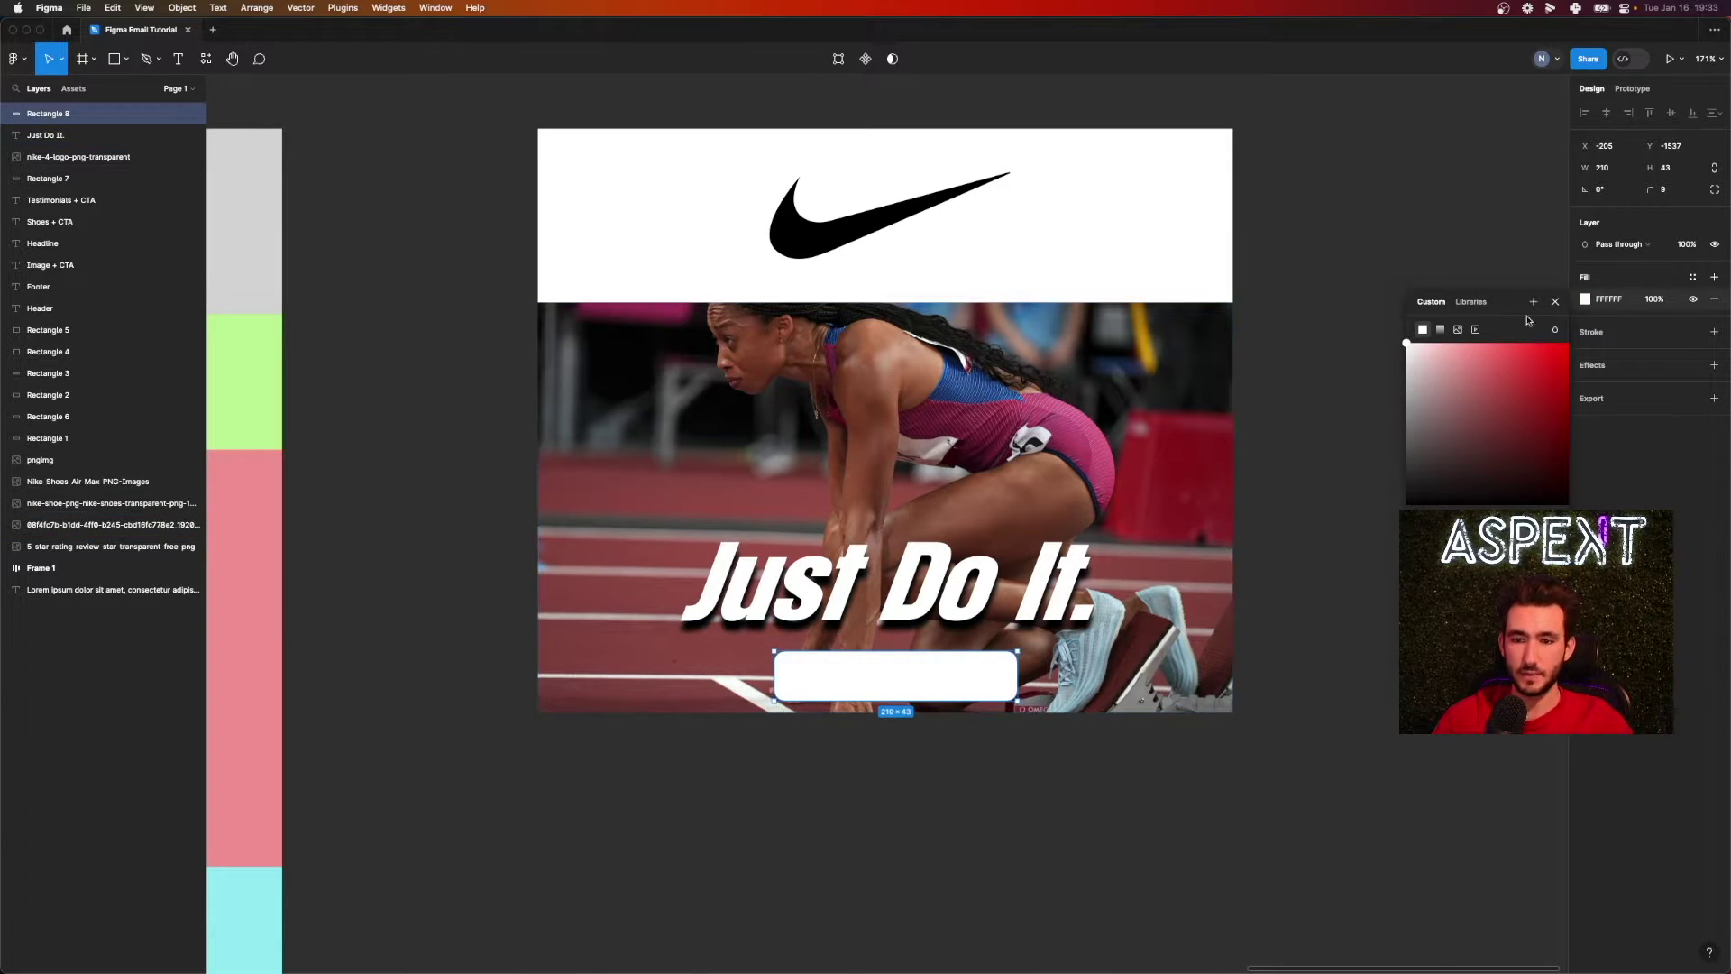
pyautogui.click(1555, 302)
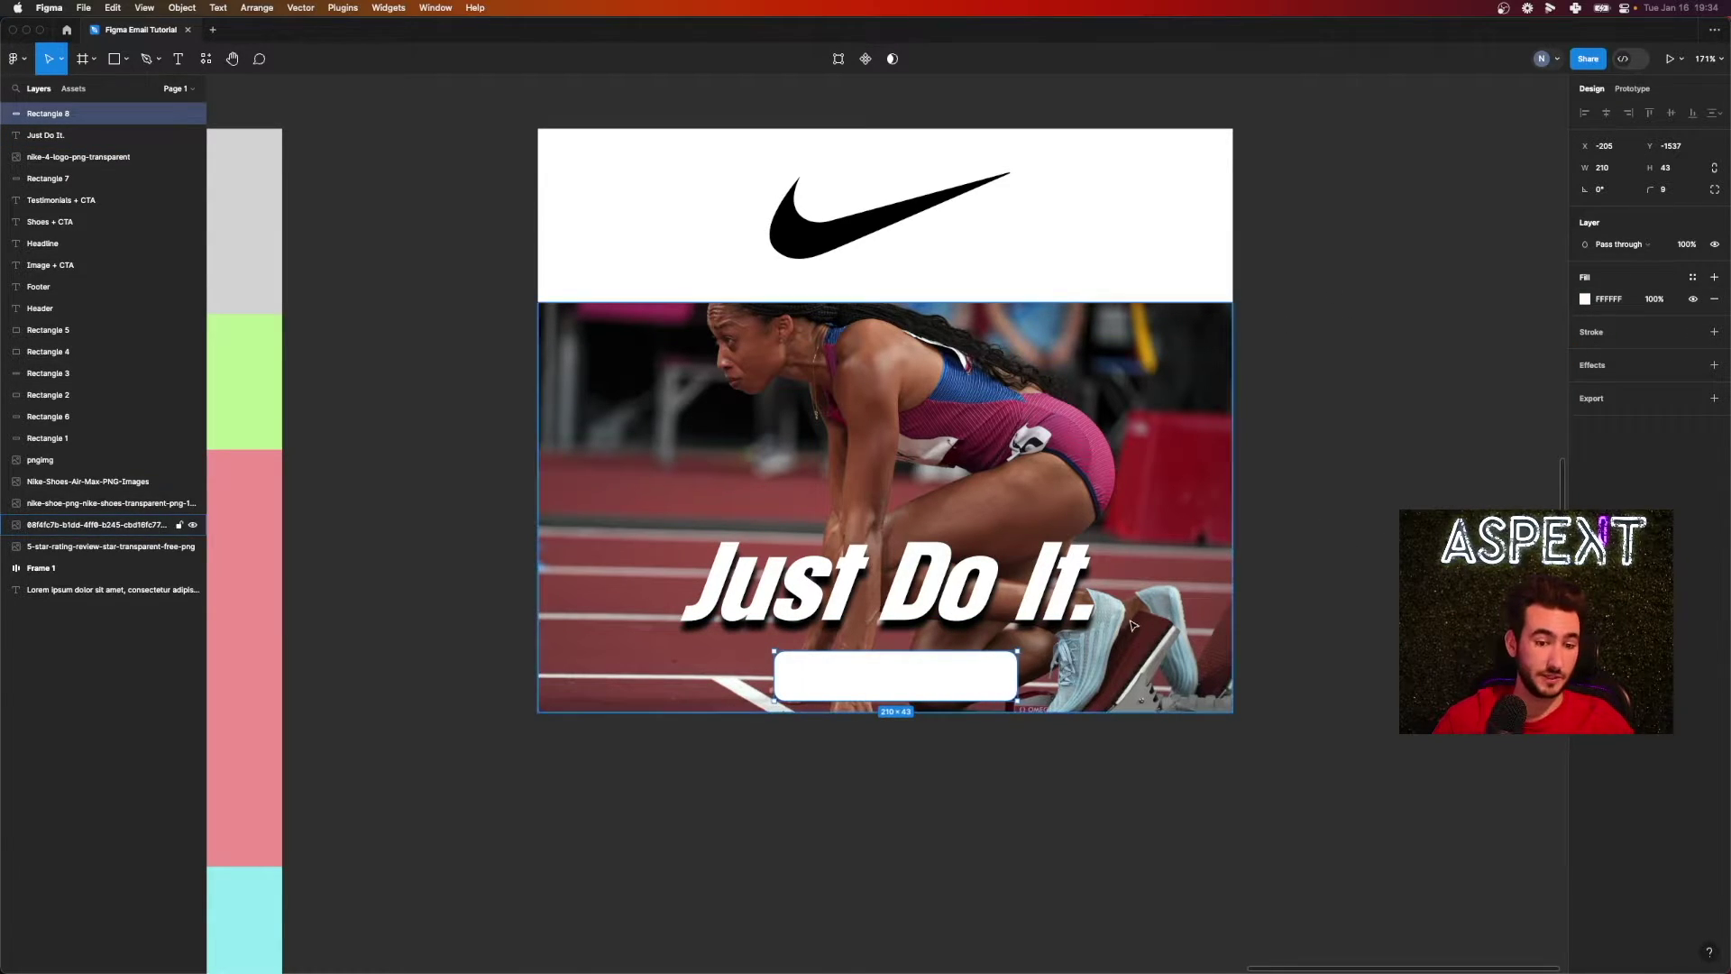
# - Give the white button a black inside stroke of weight 2 and center it below the headline
pyautogui.click(1716, 333)
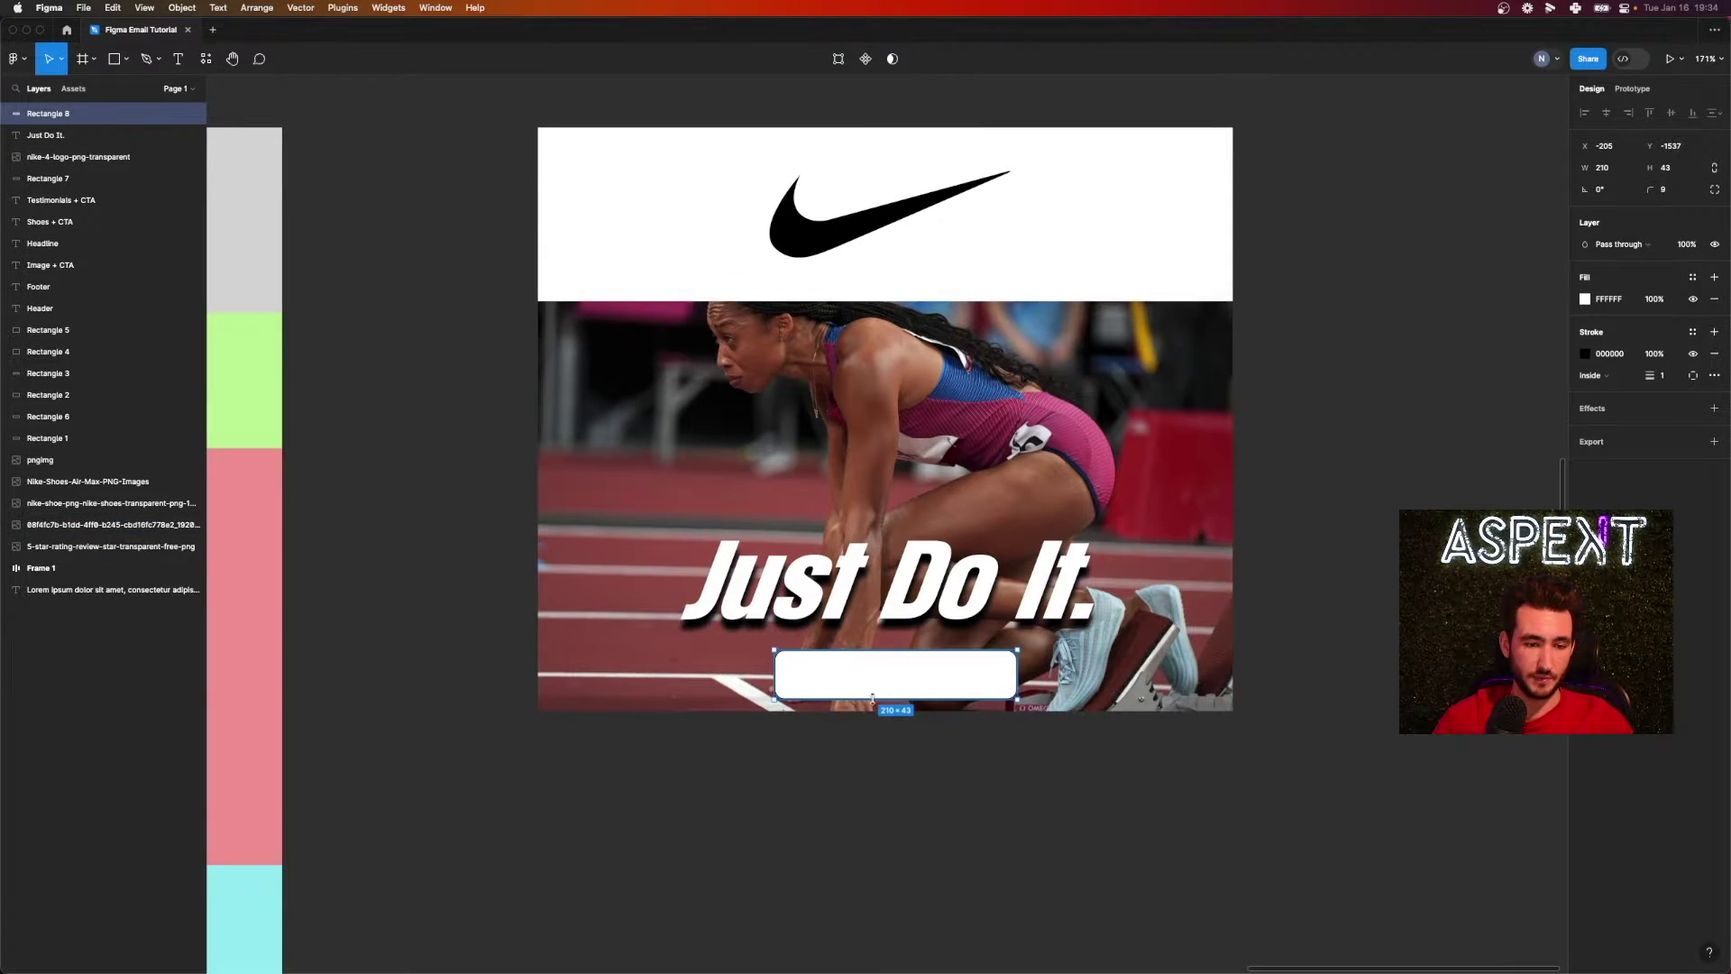
pyautogui.keyDown('ctrl'); pyautogui.scroll(10, 871, 697); pyautogui.keyUp('ctrl')
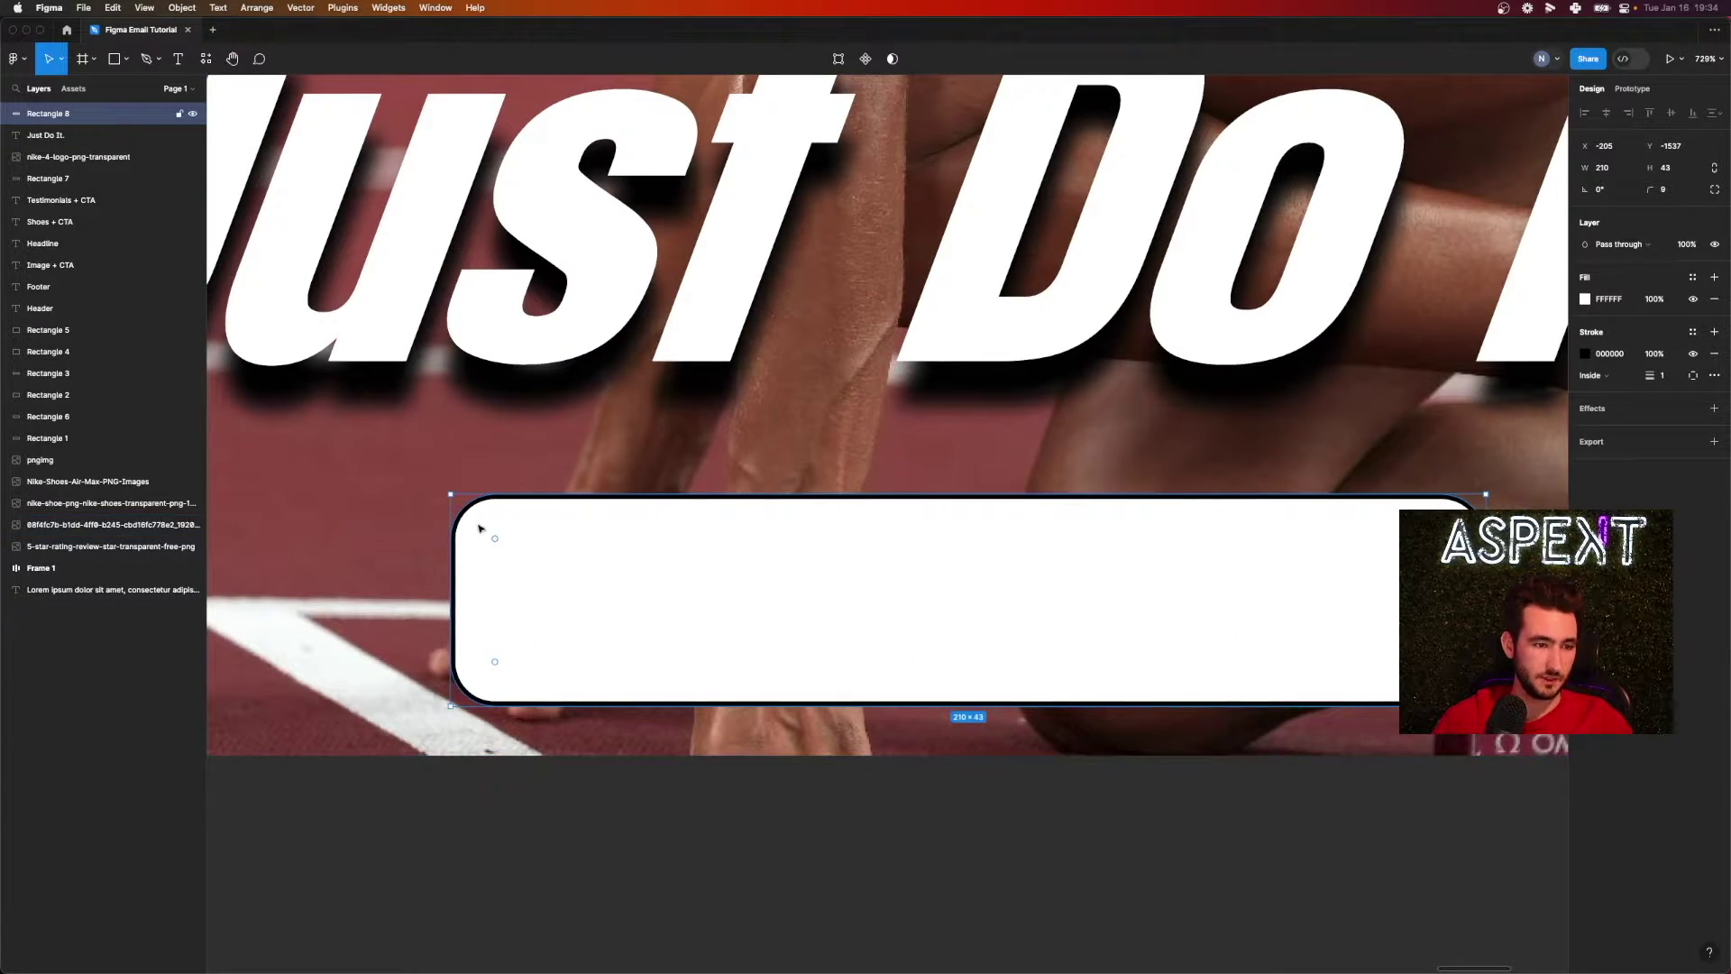
pyautogui.keyDown('ctrl'); pyautogui.scroll(-8, 793, 562); pyautogui.keyUp('ctrl')
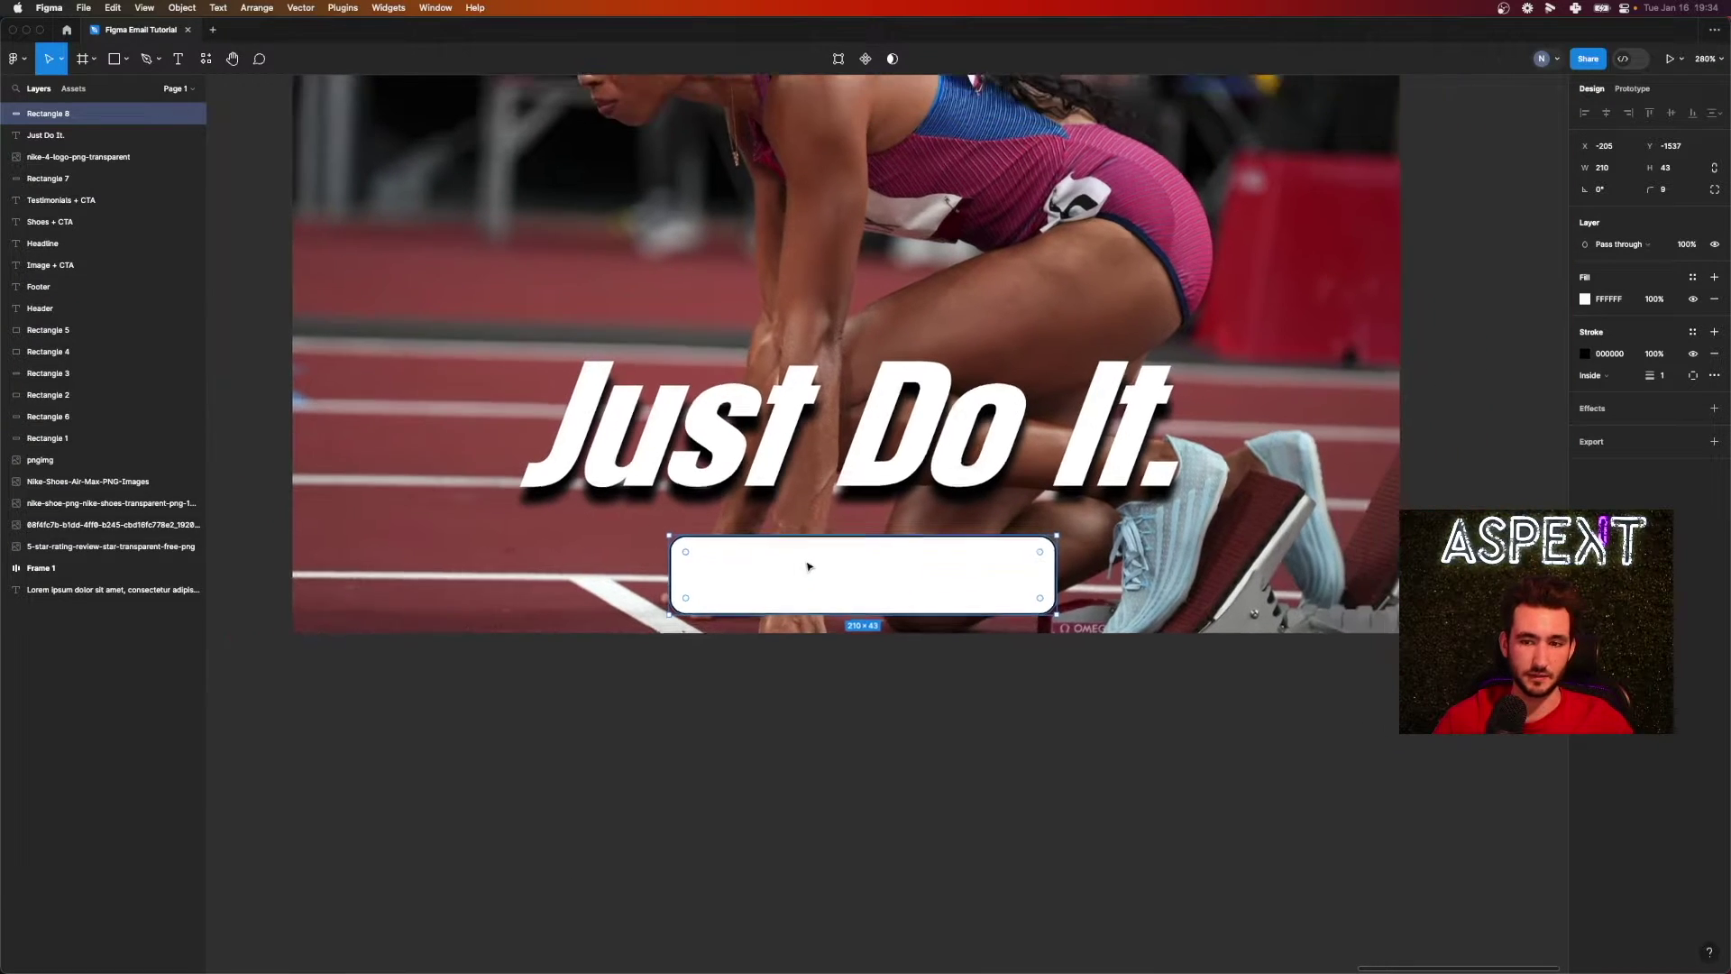
pyautogui.click(1666, 377)
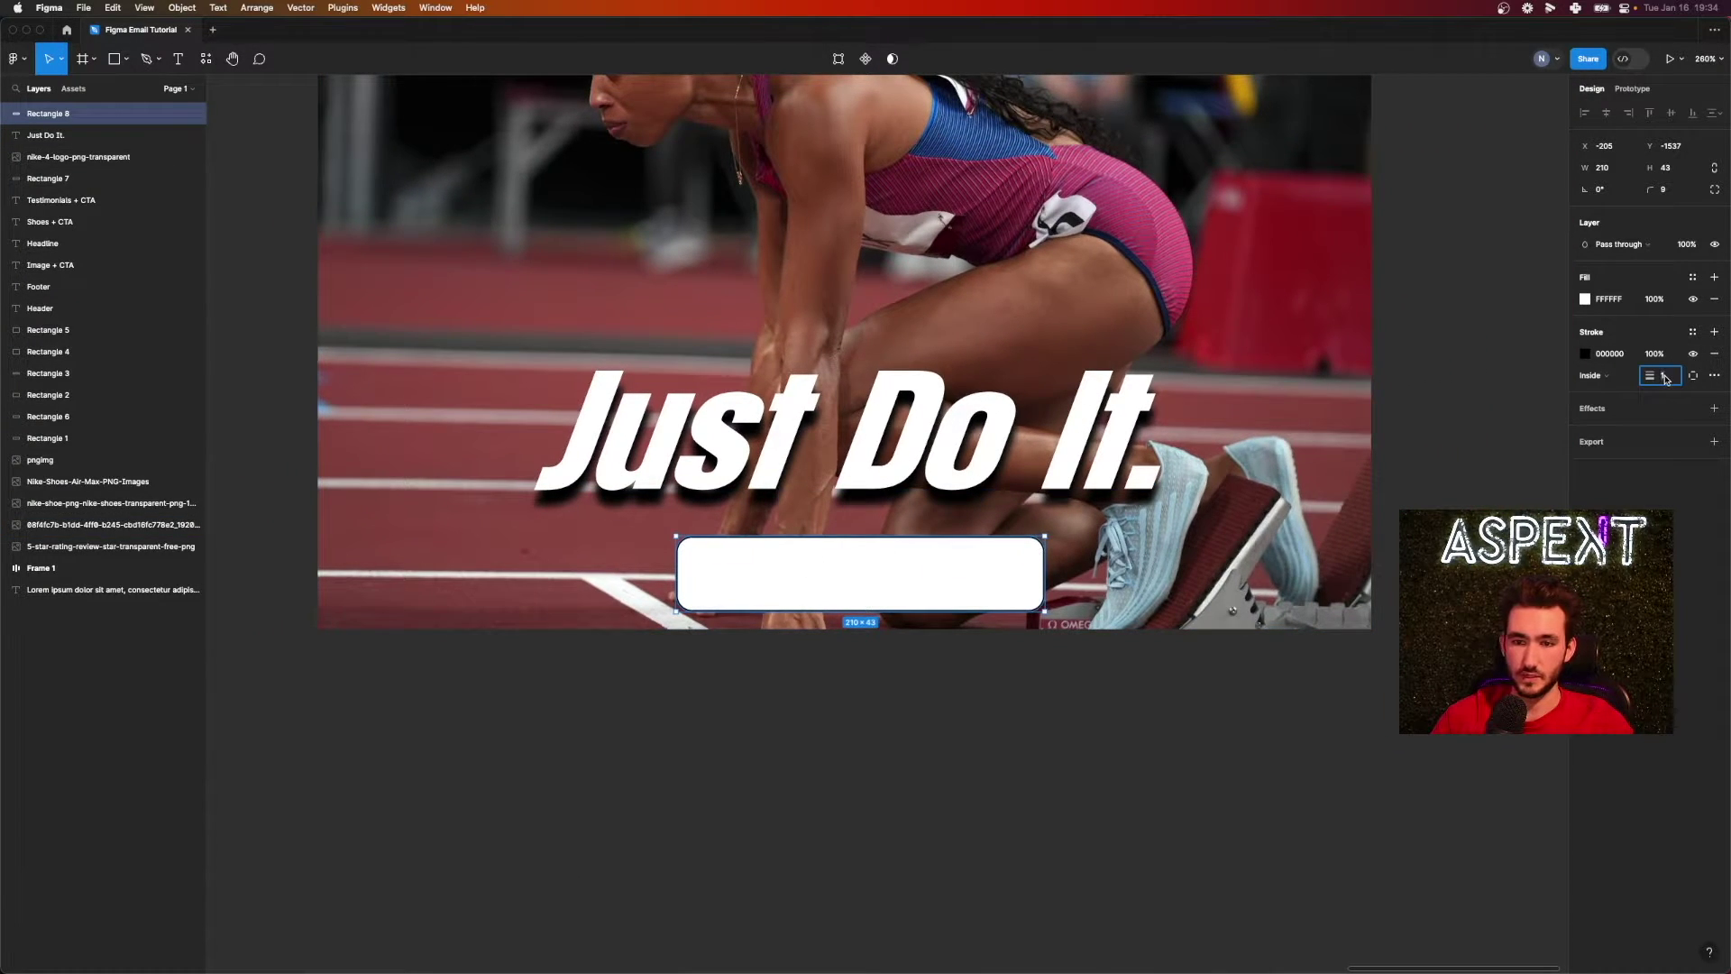
pyautogui.write('2')
pyautogui.press('Return')
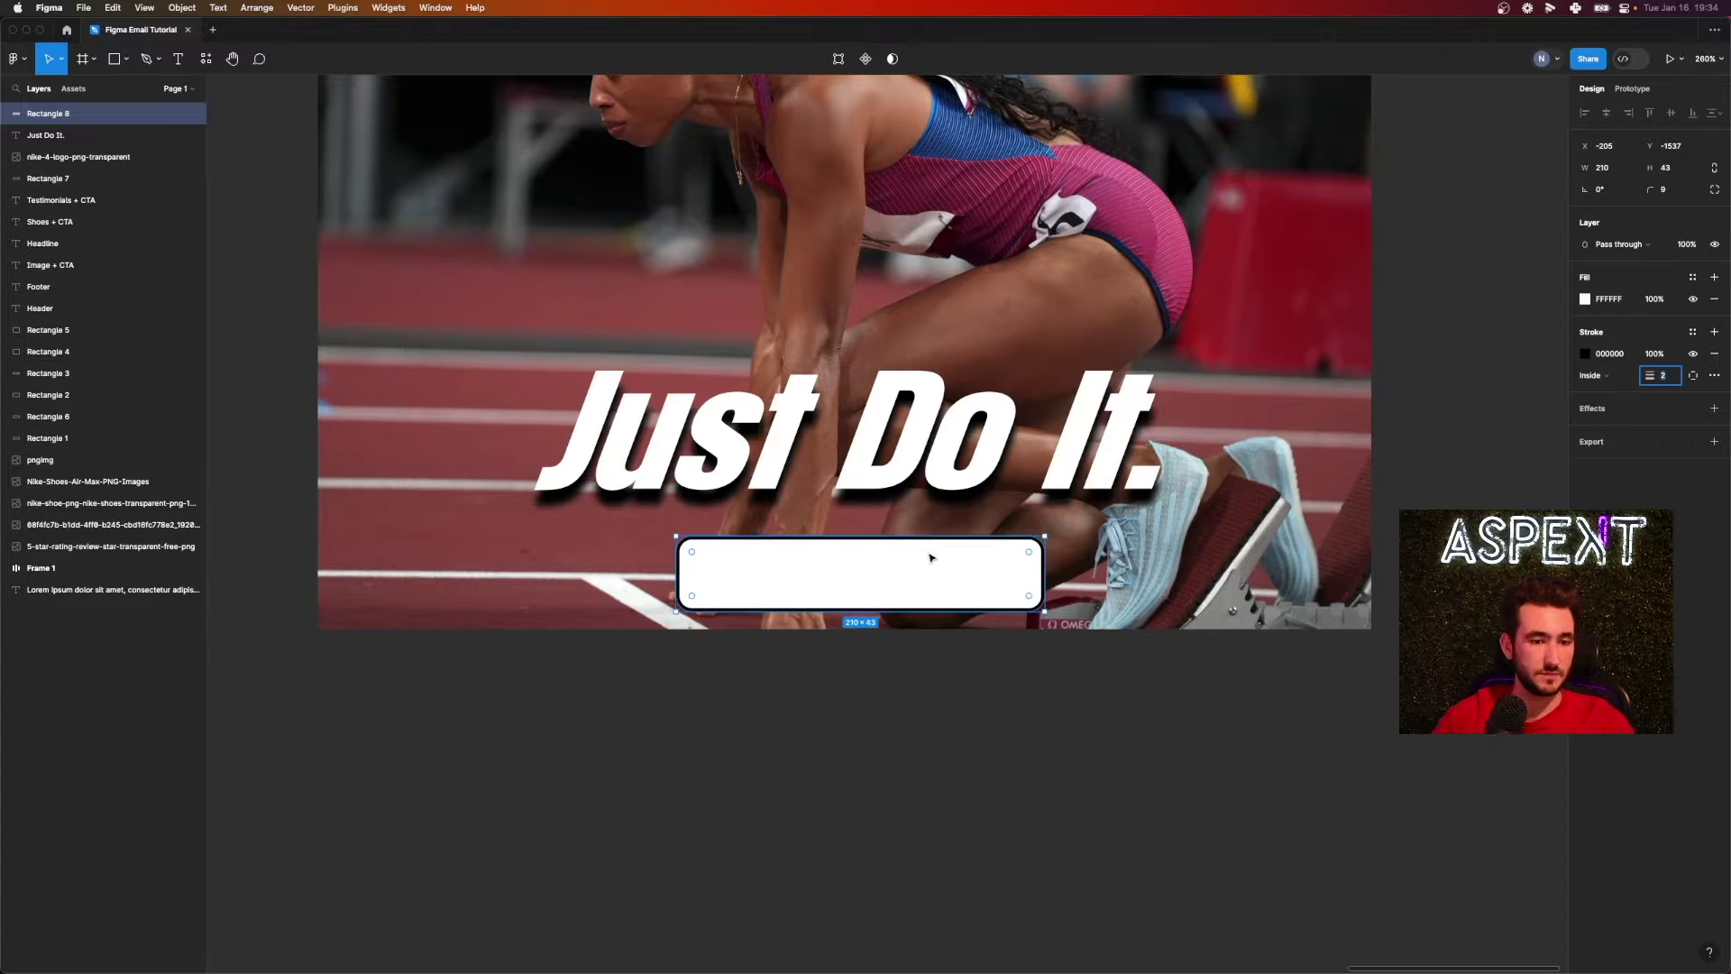
pyautogui.moveTo(865, 565)
pyautogui.mouseDown()
pyautogui.moveTo(893, 566)
pyautogui.moveTo(850, 557)
pyautogui.mouseUp()
pyautogui.click(760, 712)
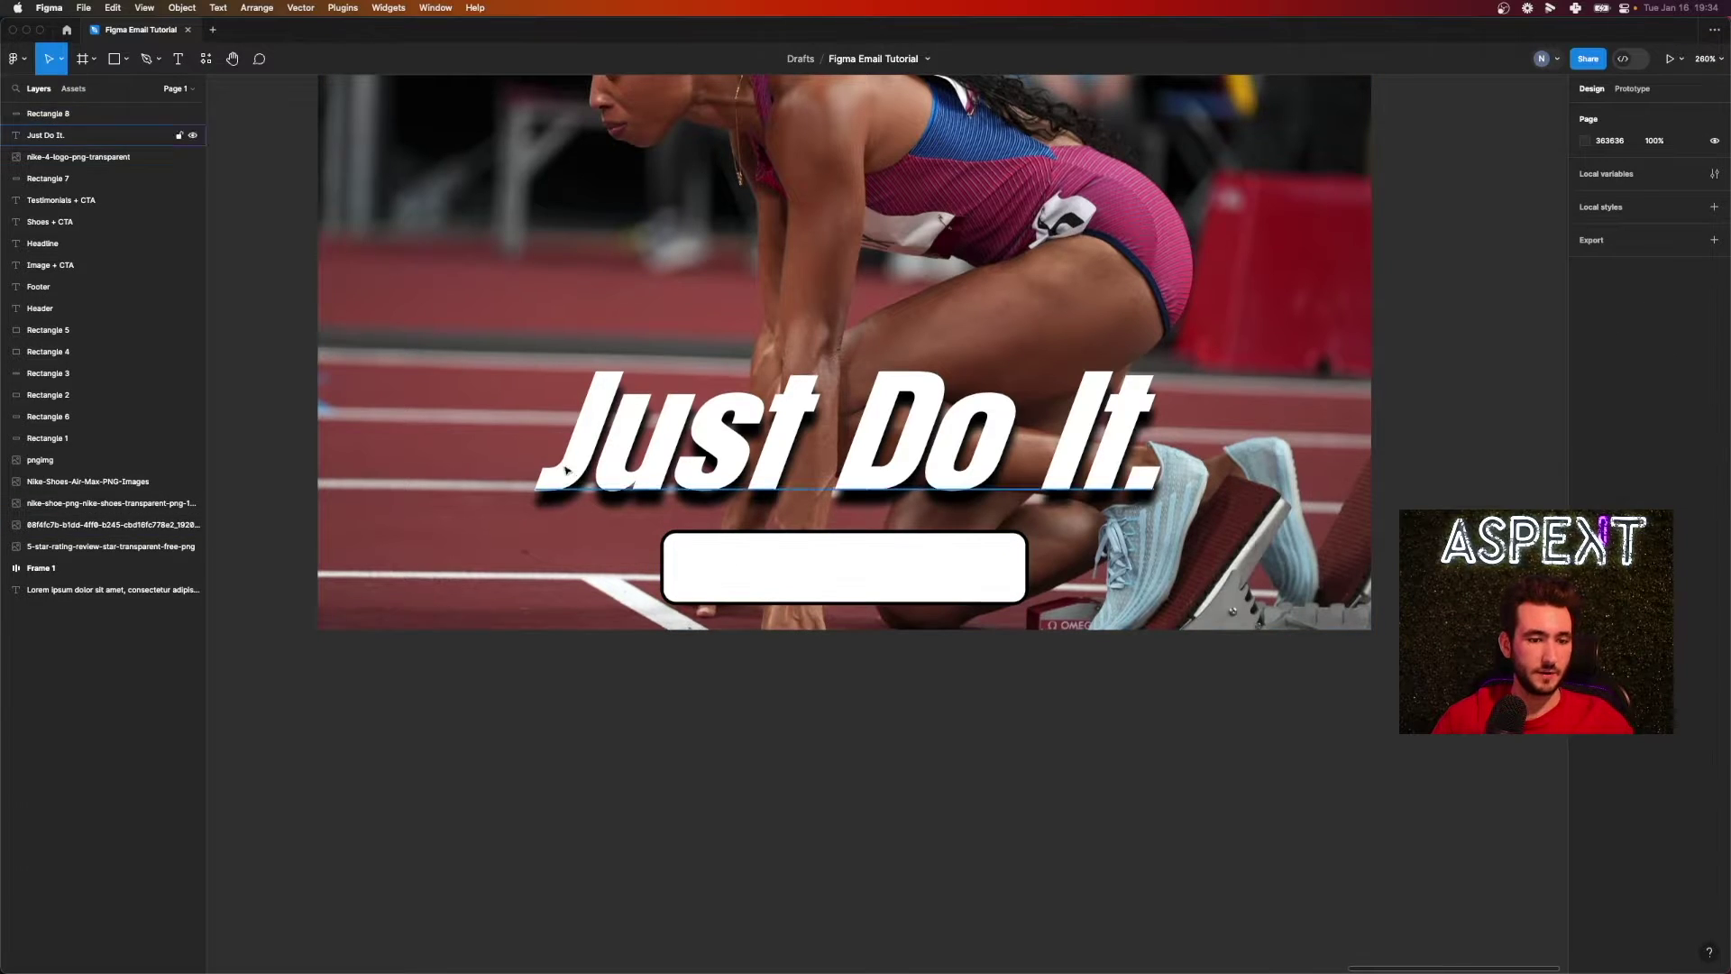
# - Add a text box about 168 by 22 inside the button at font size 20 reading "Button CTA"
pyautogui.click(177, 58)
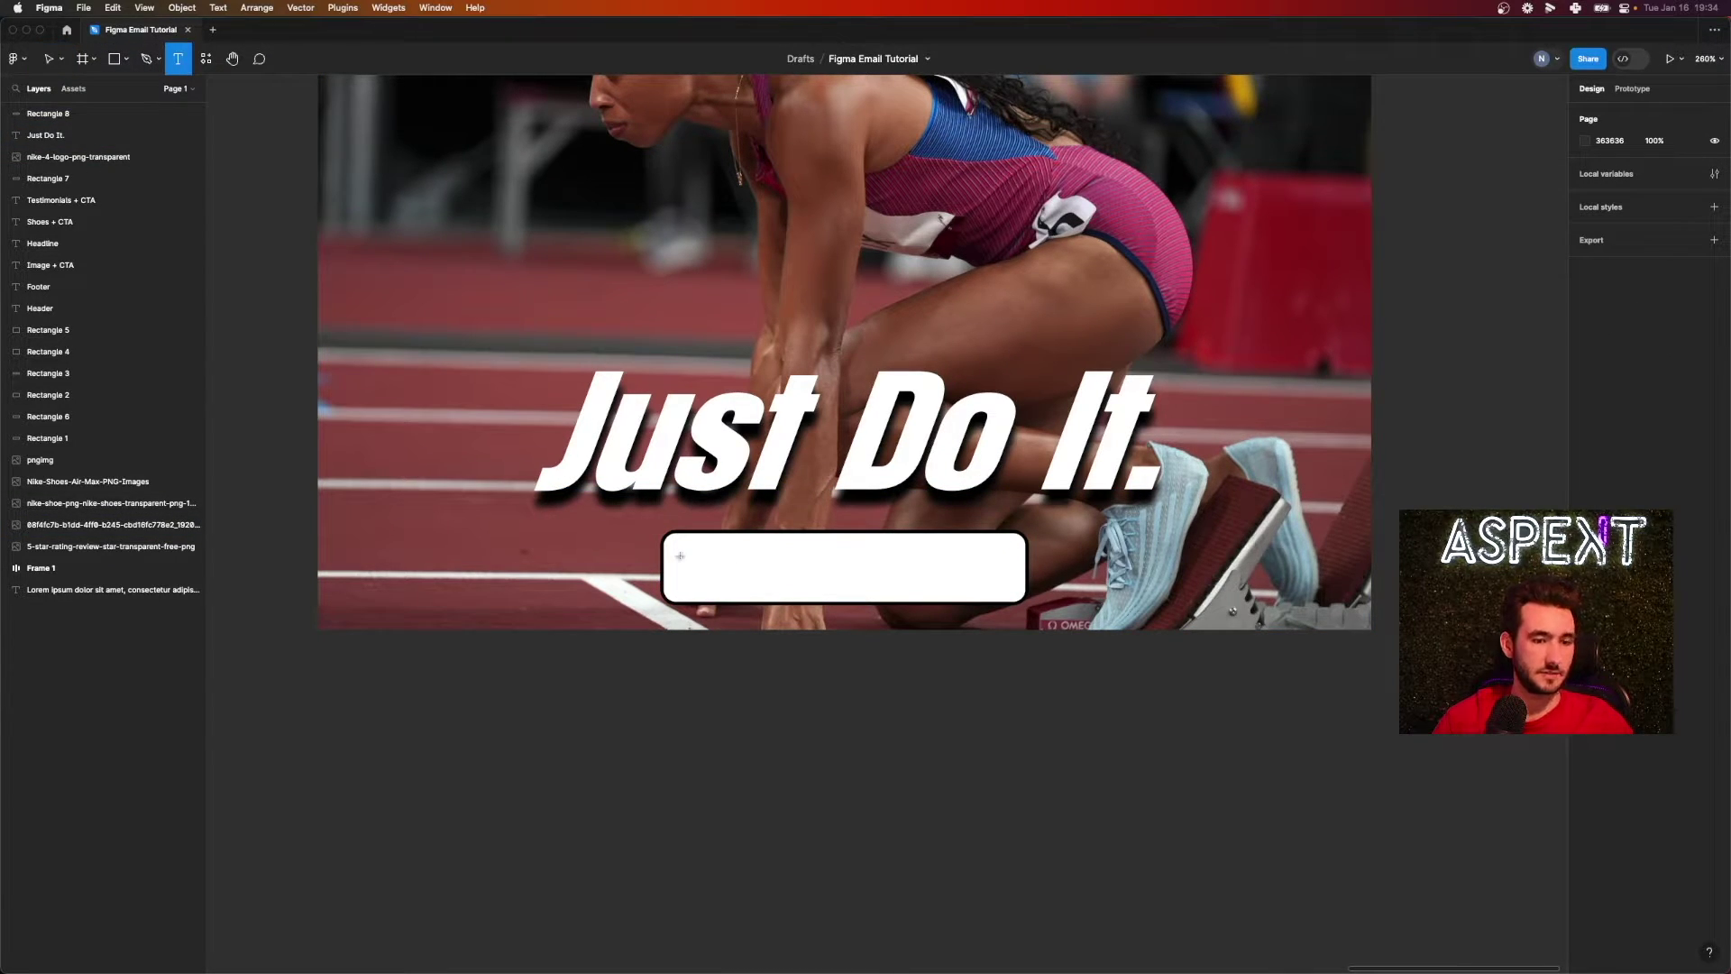
pyautogui.moveTo(699, 552); pyautogui.dragTo(994, 590)
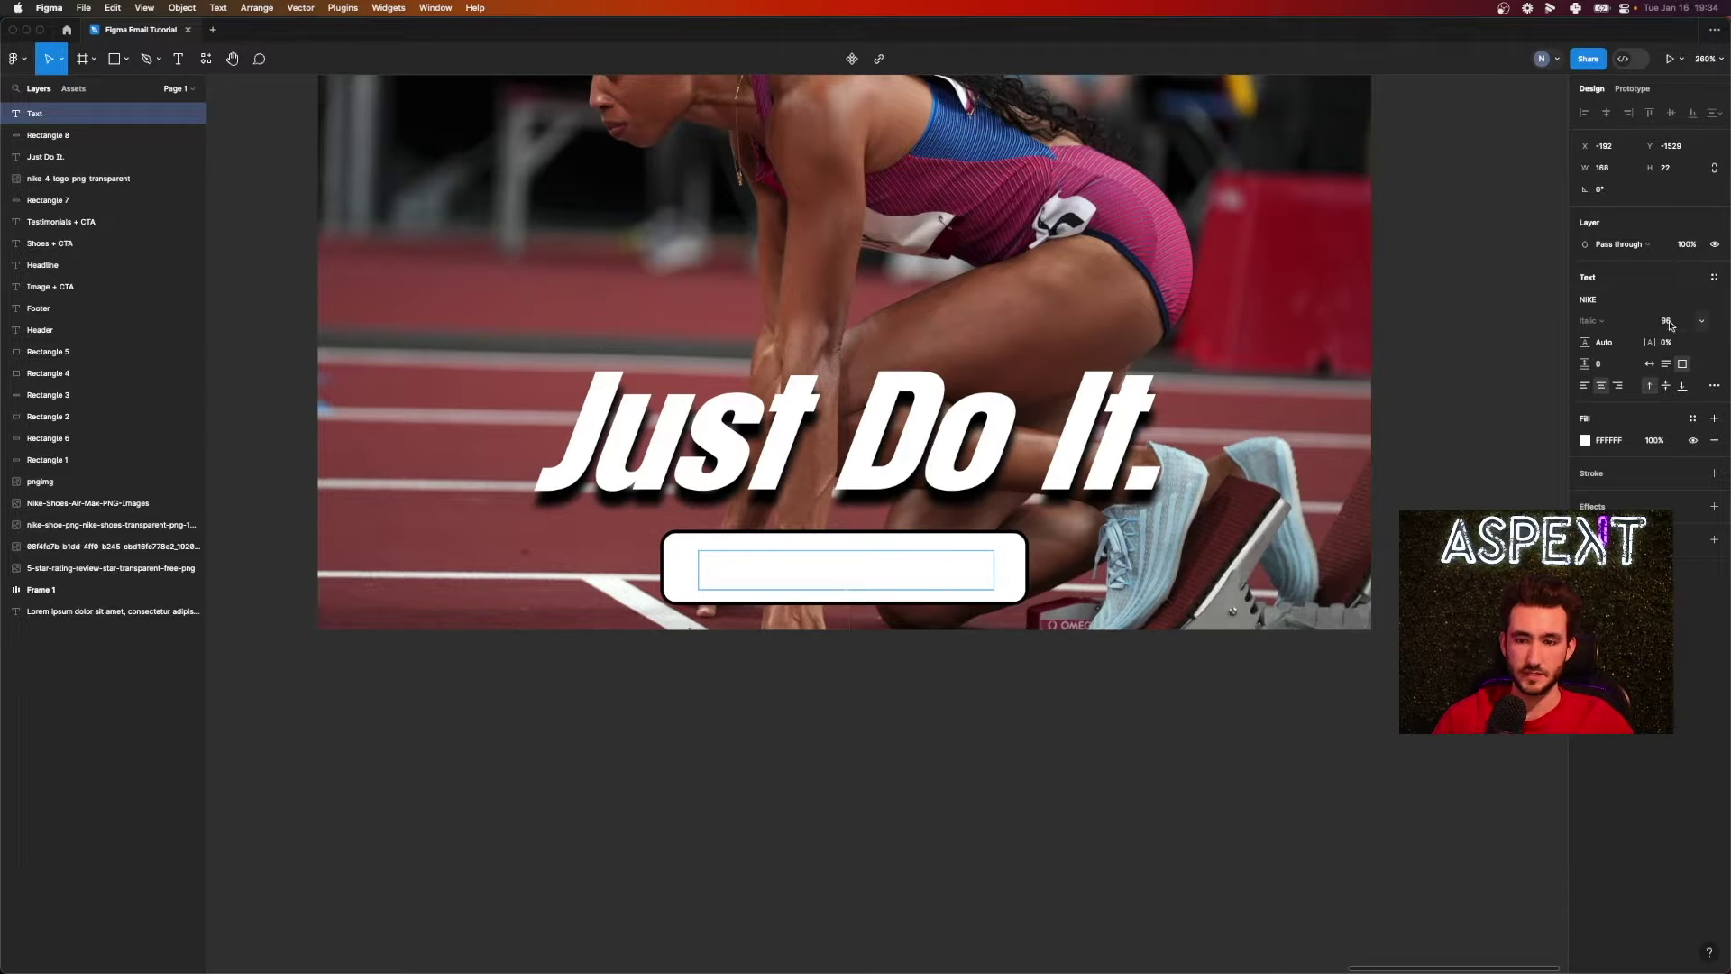
pyautogui.click(1700, 322)
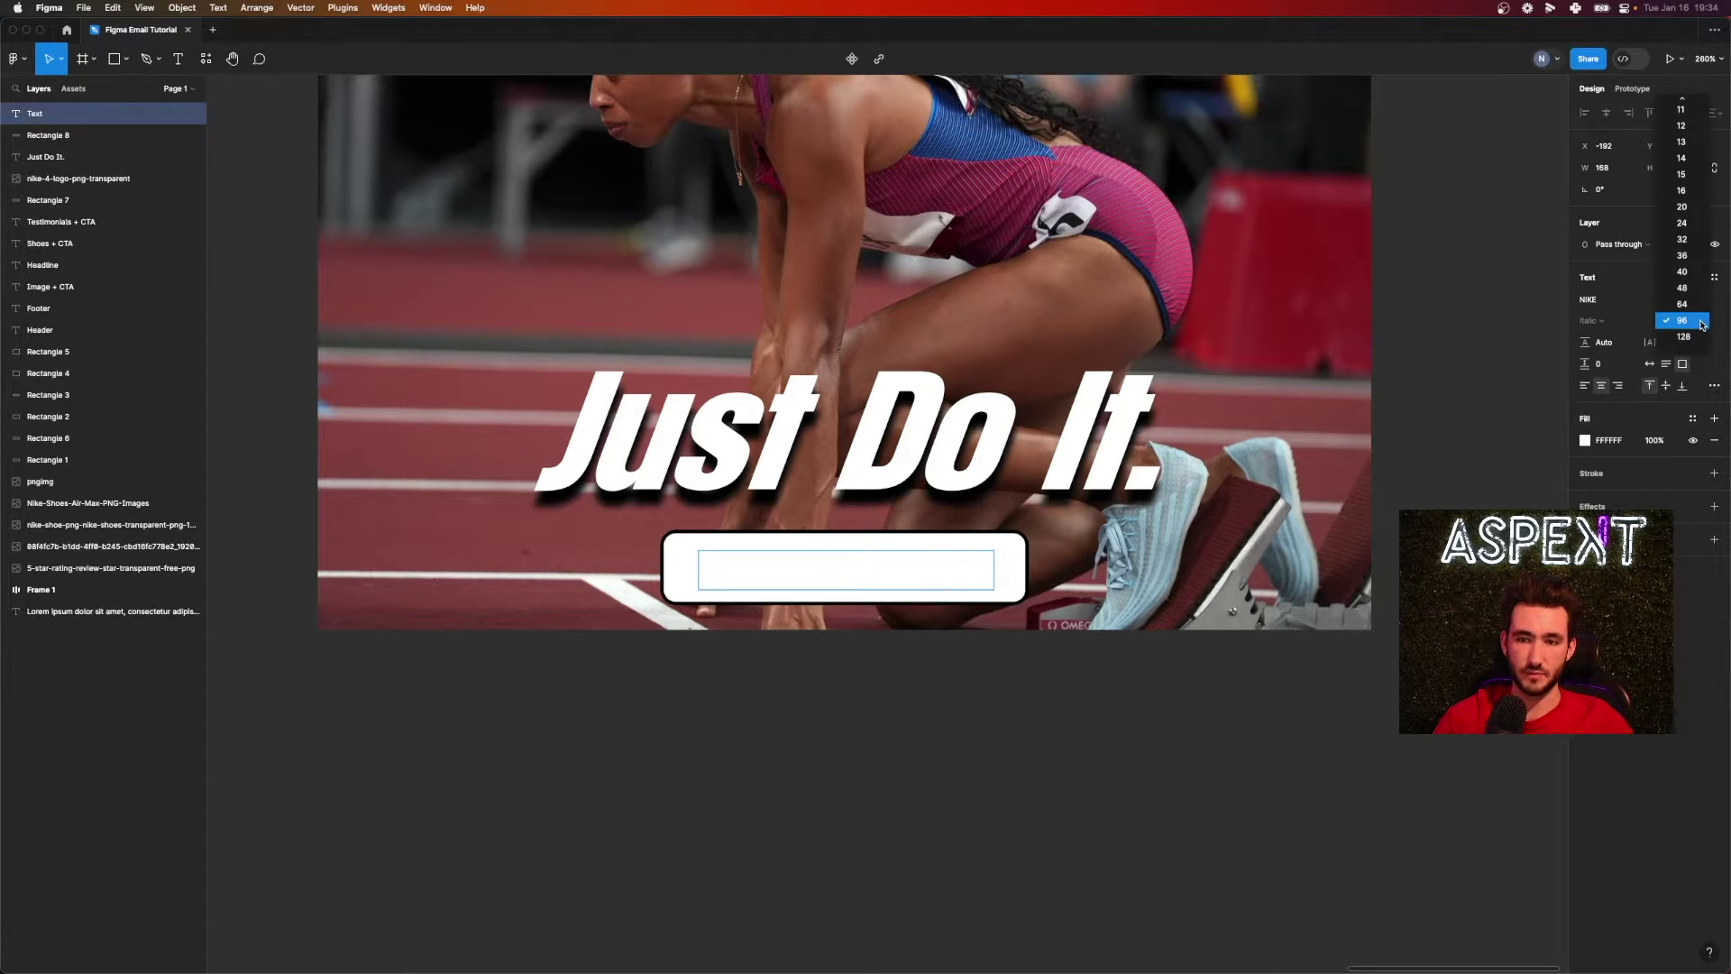
pyautogui.click(1695, 206)
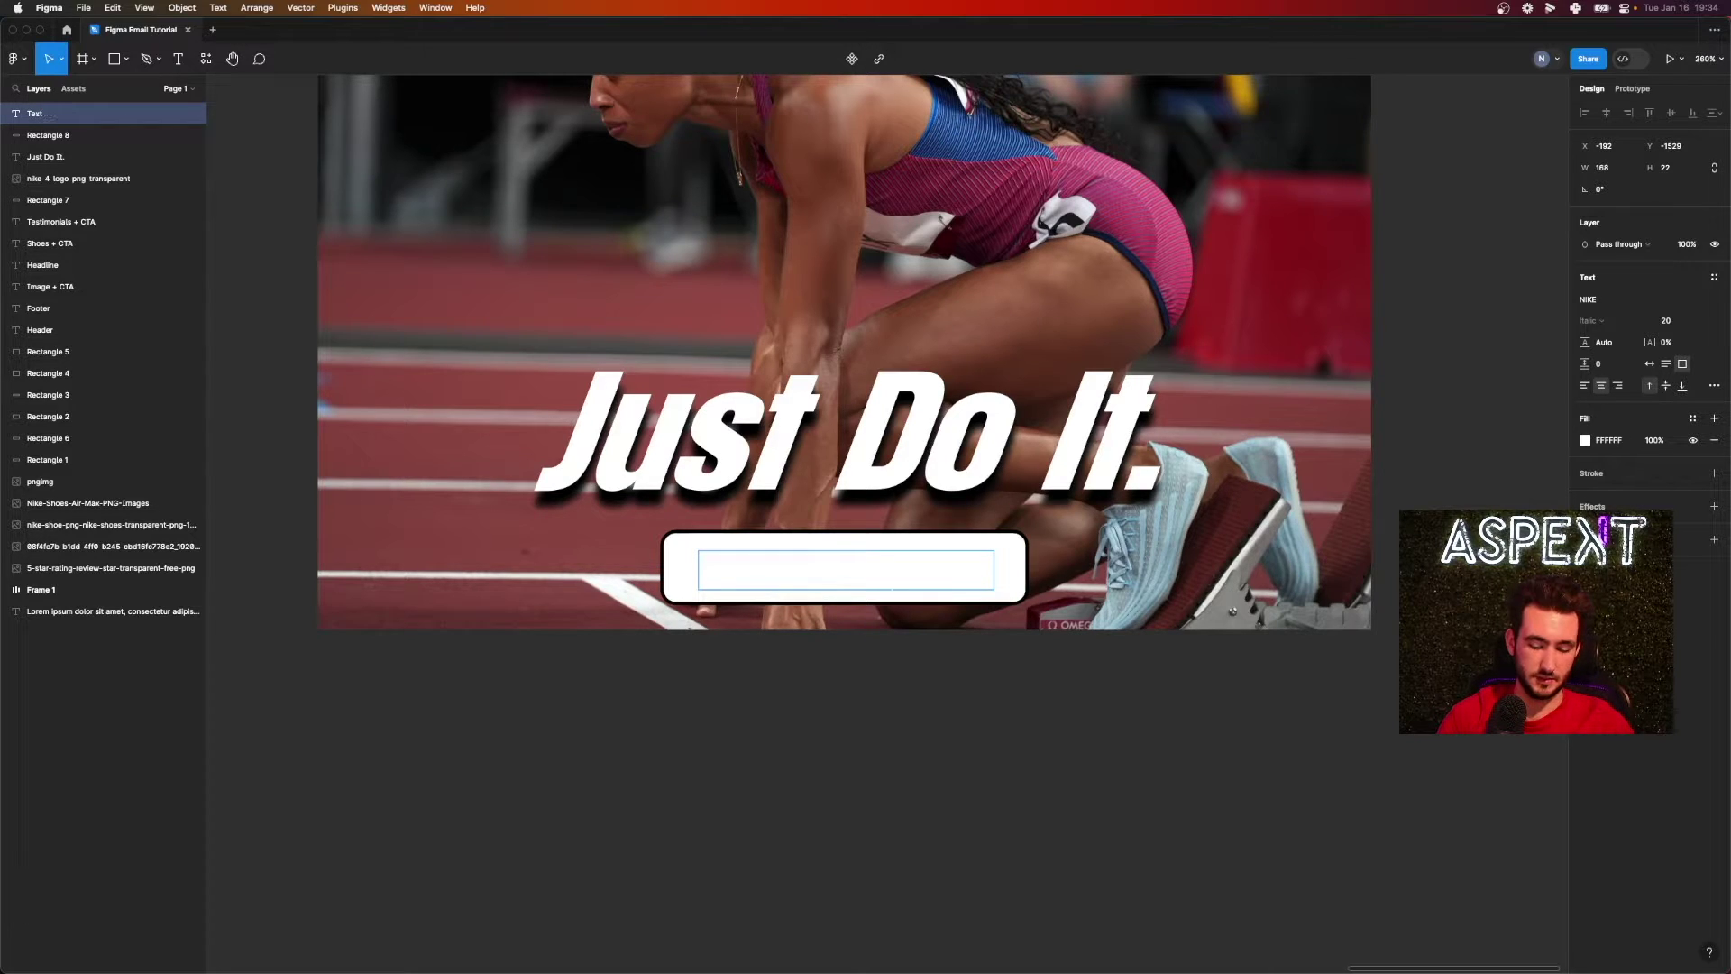
pyautogui.write('CTA')
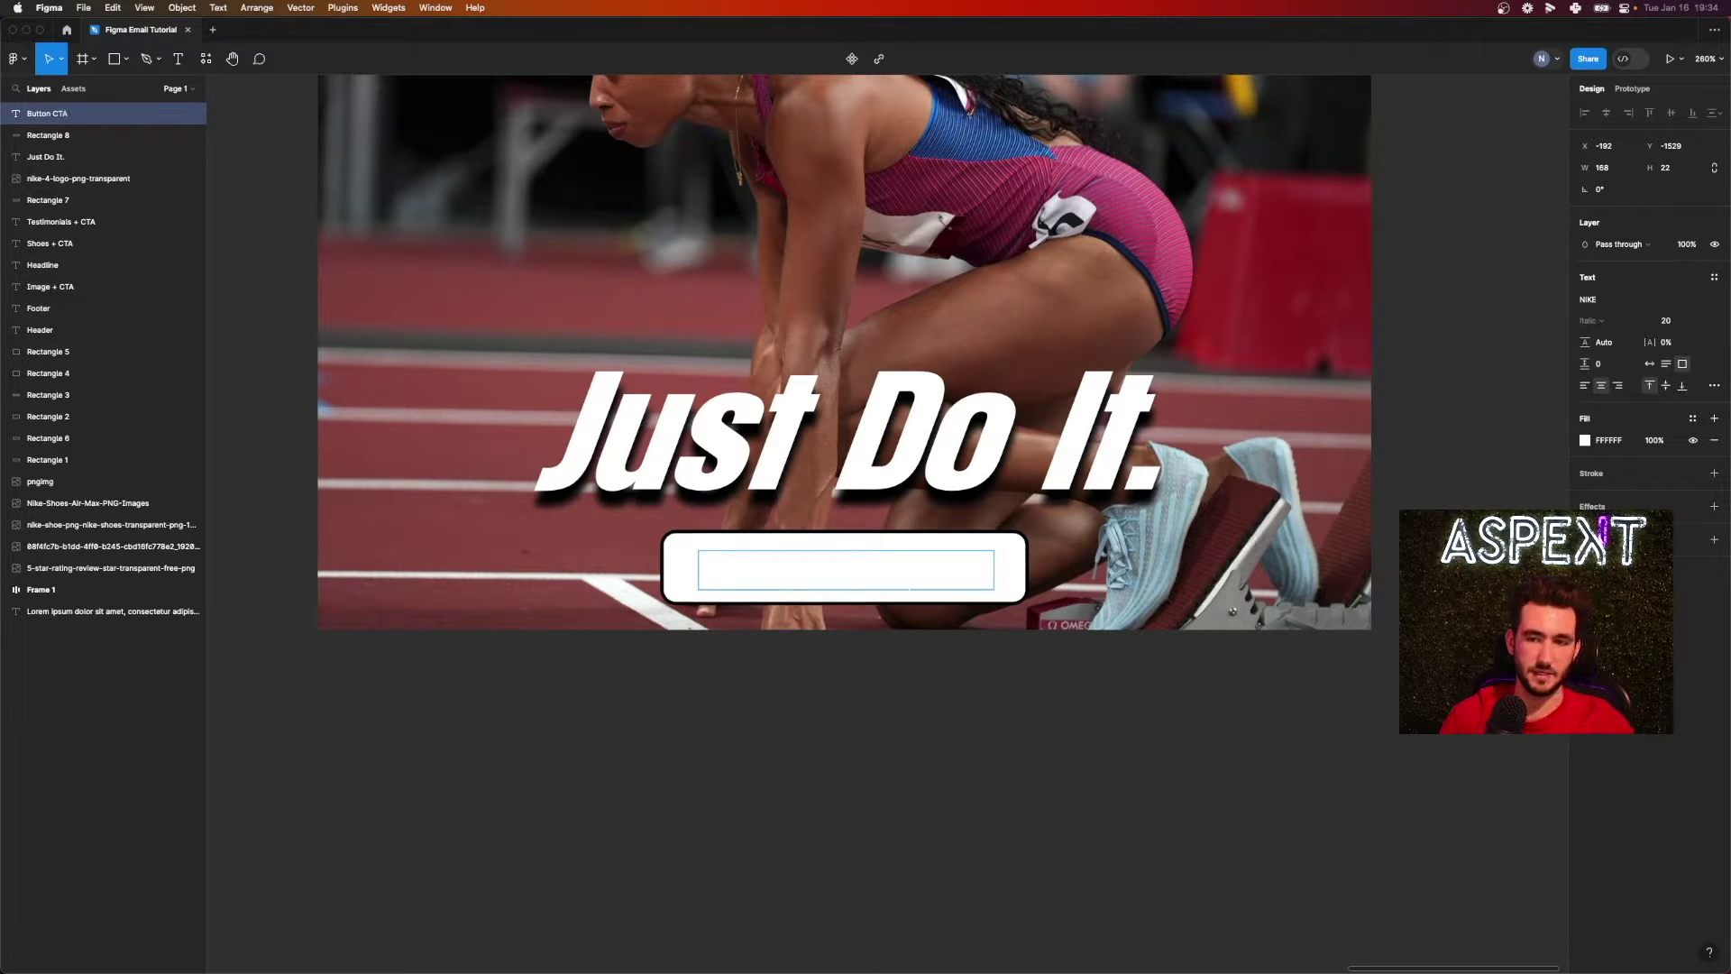
# - Change the fill of the whole "Button CTA" text to black (000000)
pyautogui.press('super+a')
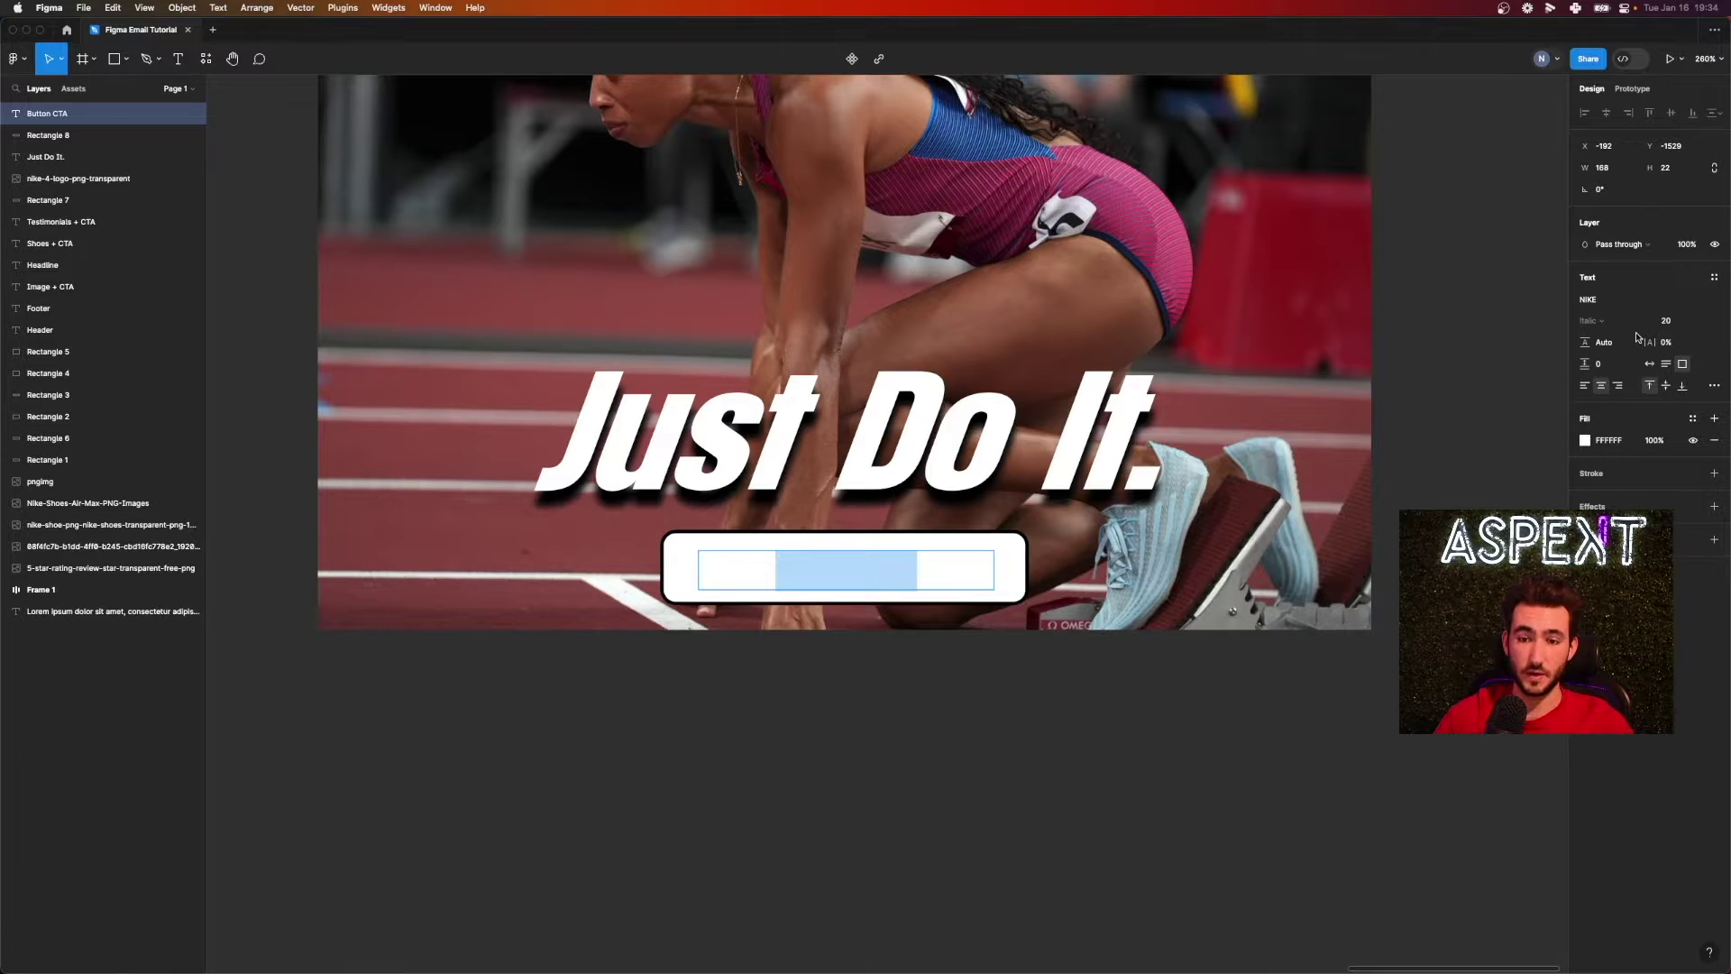
pyautogui.click(1585, 440)
pyautogui.click(1423, 761)
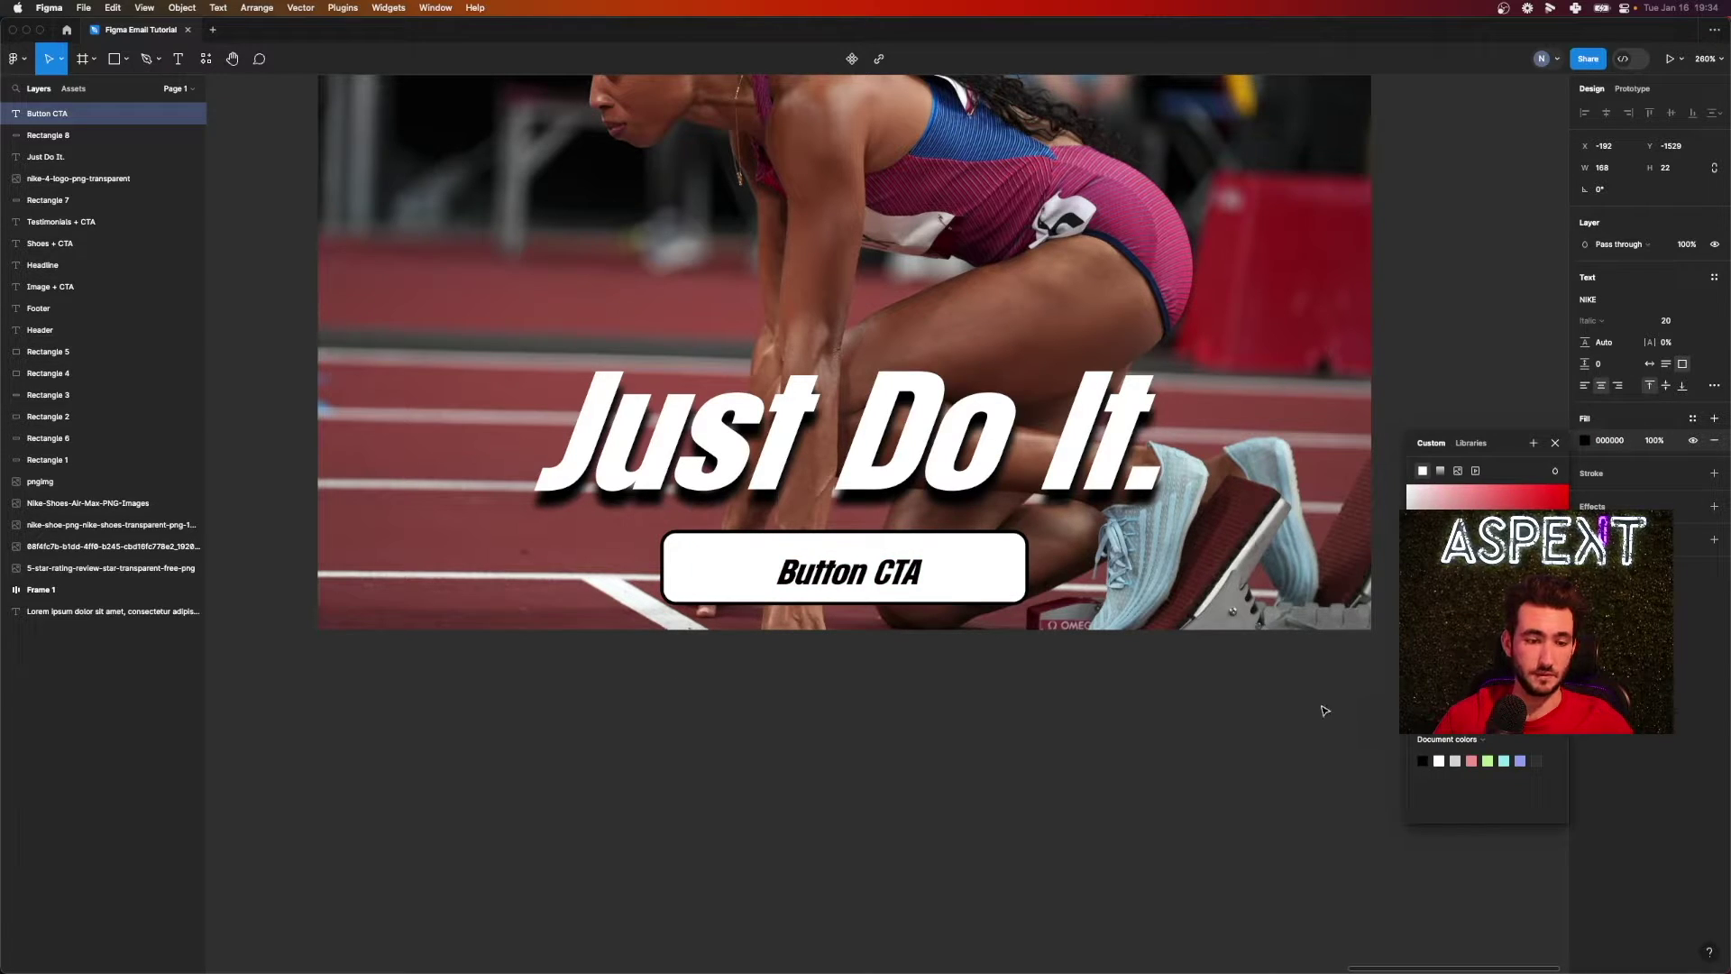
pyautogui.press('Escape')
# - Reposition the "Button CTA" label within the white rectangle and align the two on their horizontal centers
pyautogui.moveTo(875, 579); pyautogui.dragTo(868, 575)
pyautogui.keyDown('shift'); pyautogui.click(999, 578); pyautogui.keyUp('shift')
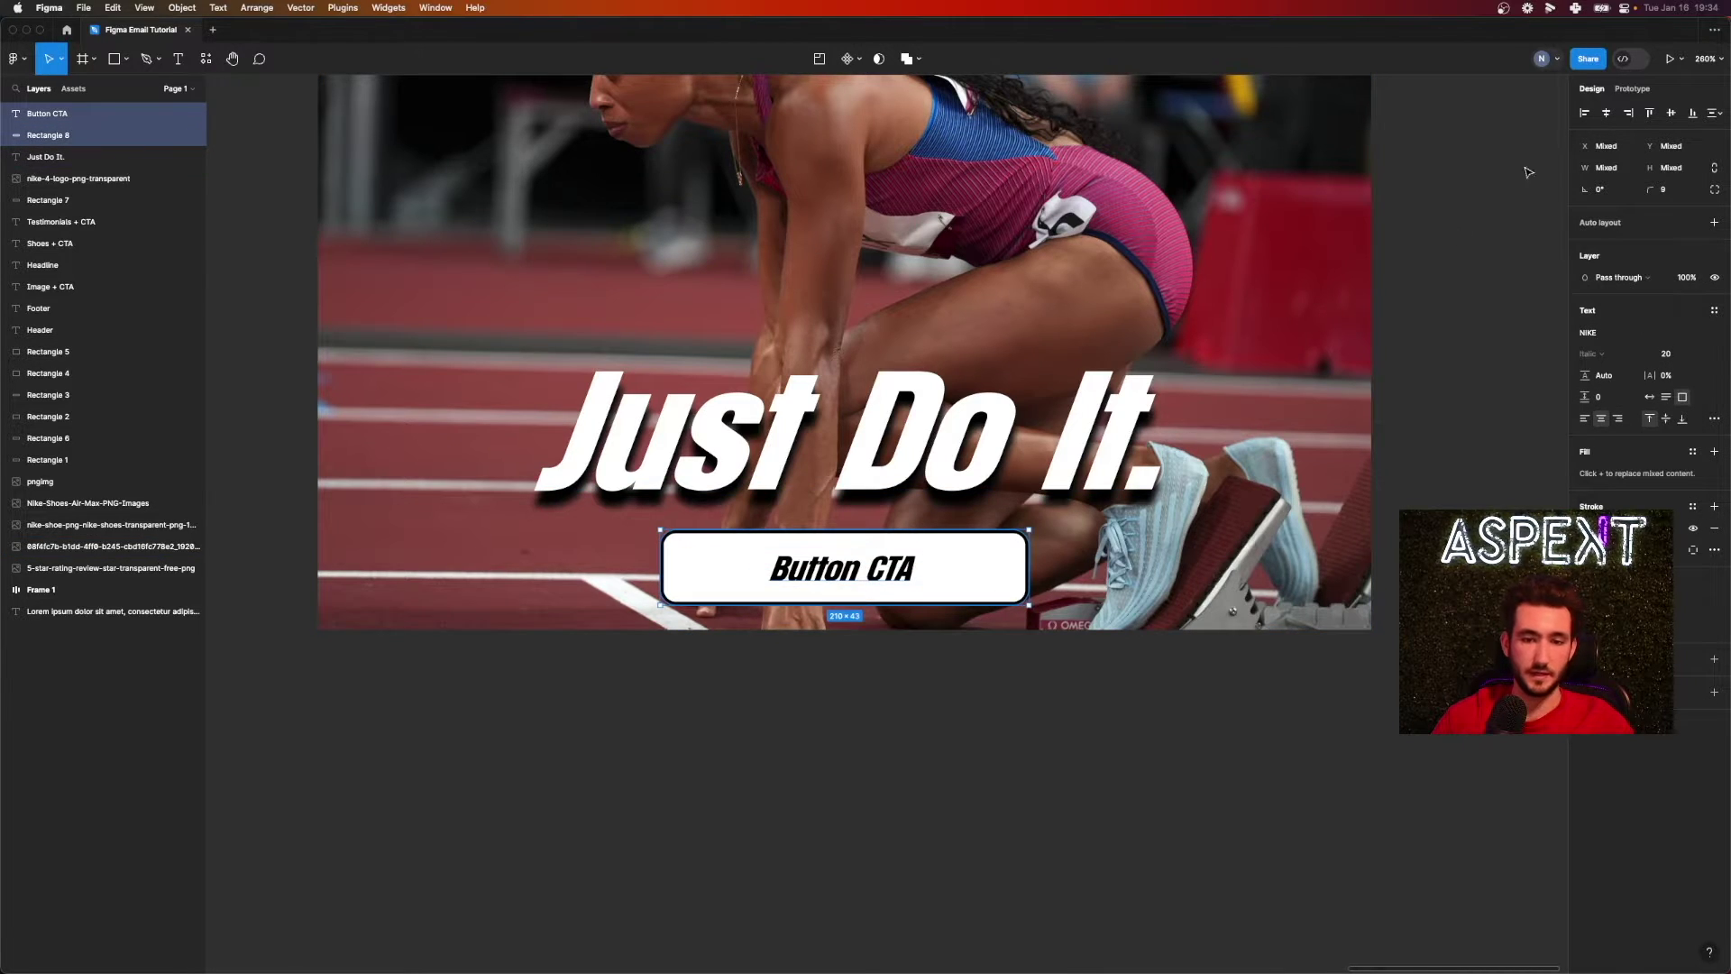
pyautogui.click(1606, 114)
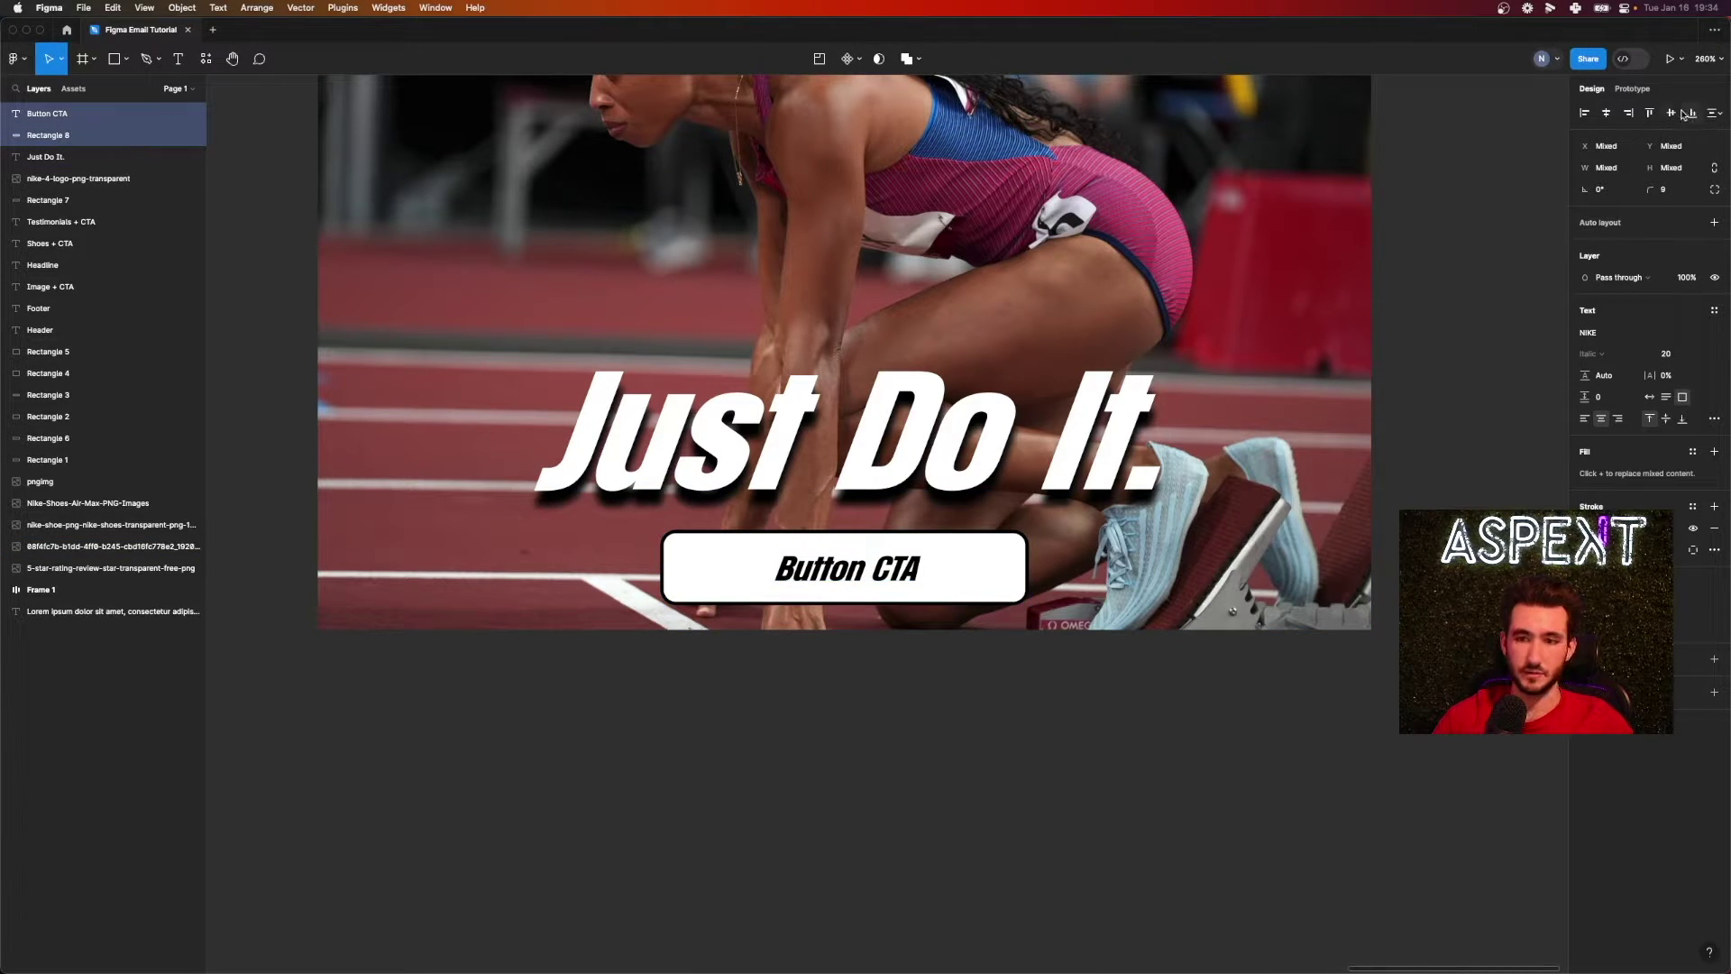
# - Set the "Button CTA" label's font size to 24 and align its text vertically to the middle
pyautogui.click(874, 577)
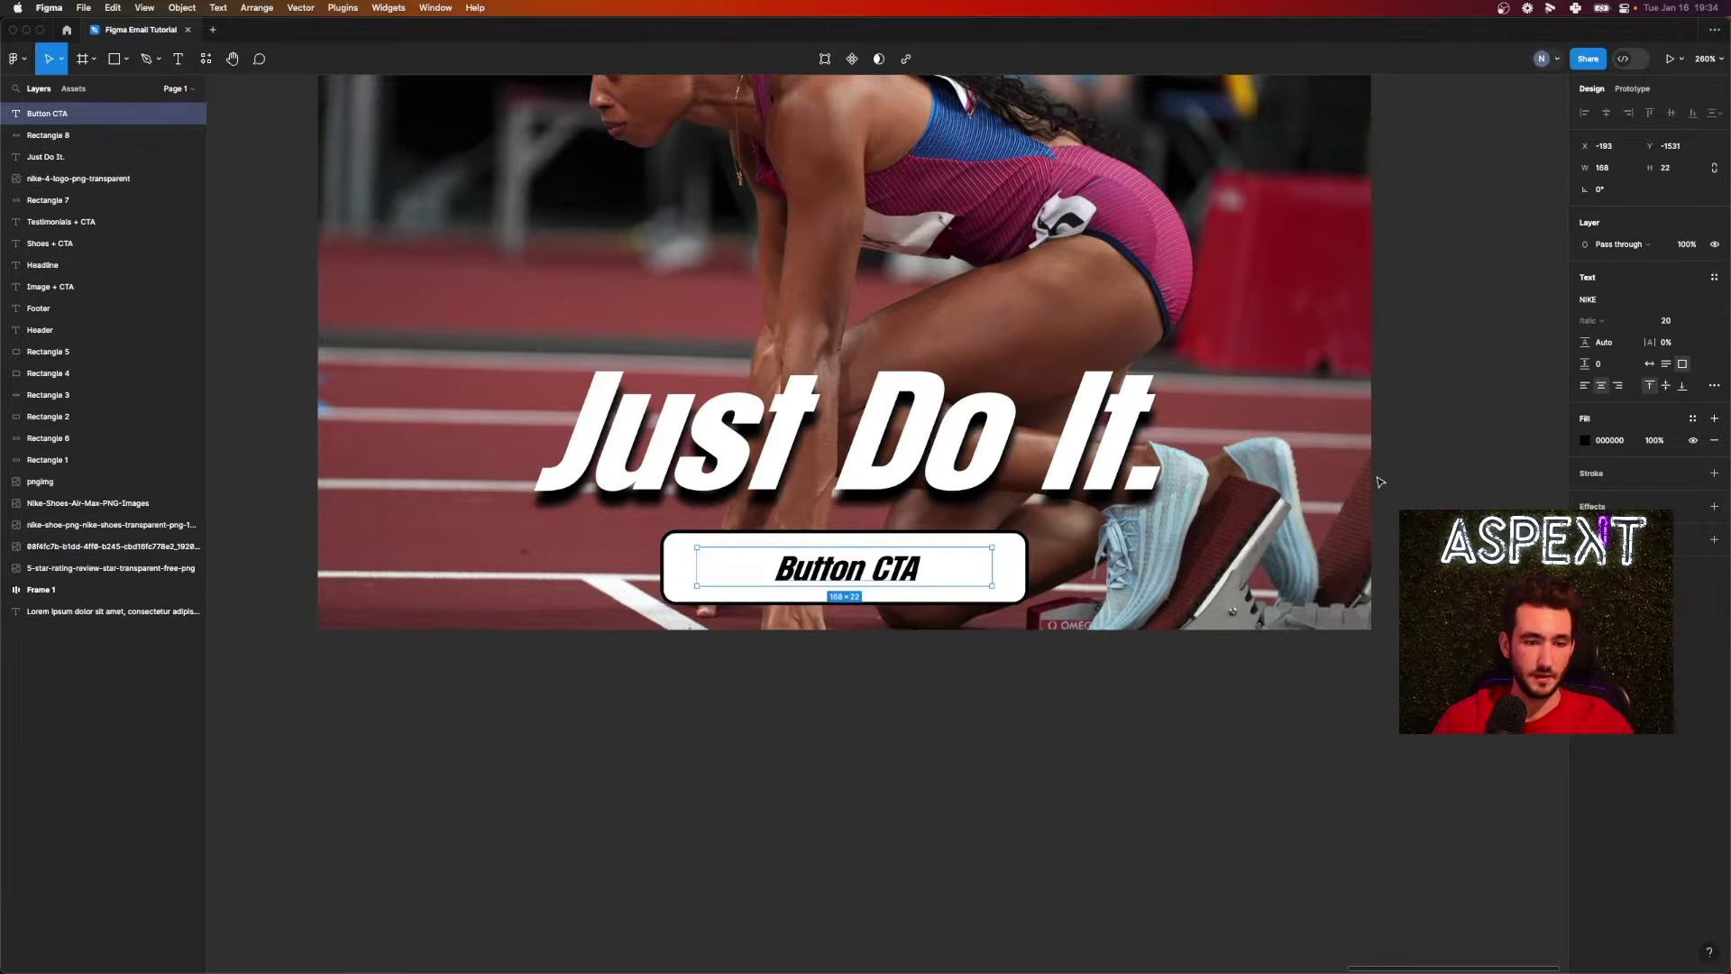
pyautogui.click(1697, 323)
pyautogui.click(1698, 338)
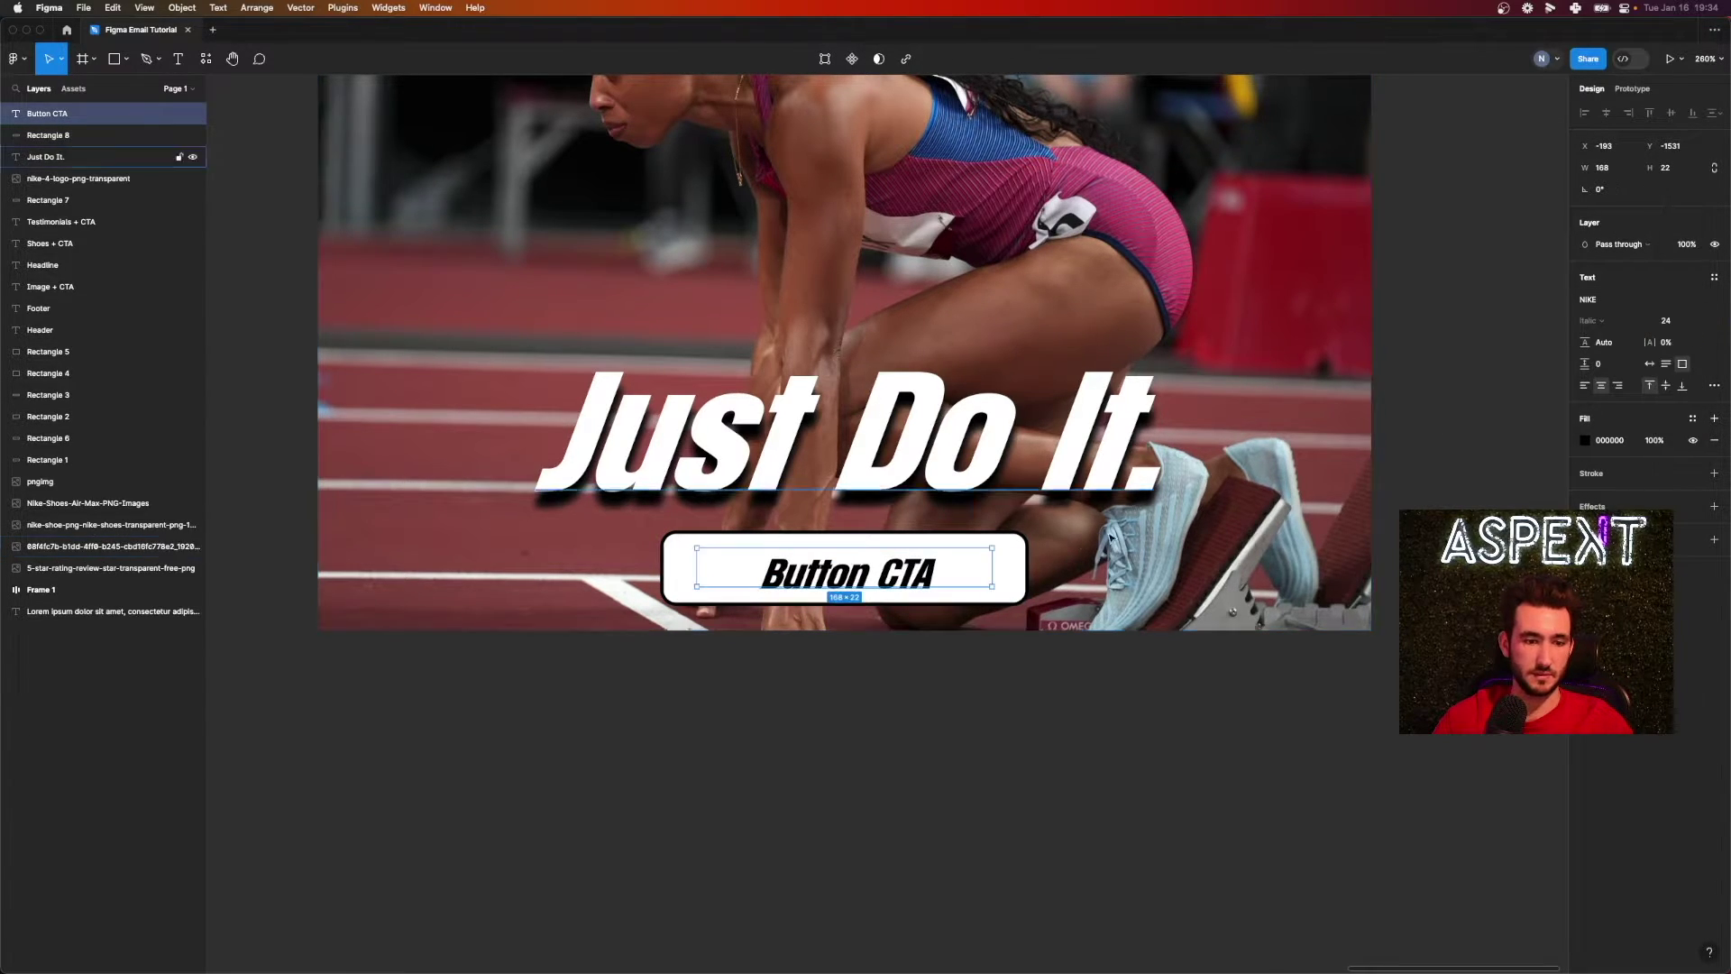
pyautogui.click(1665, 386)
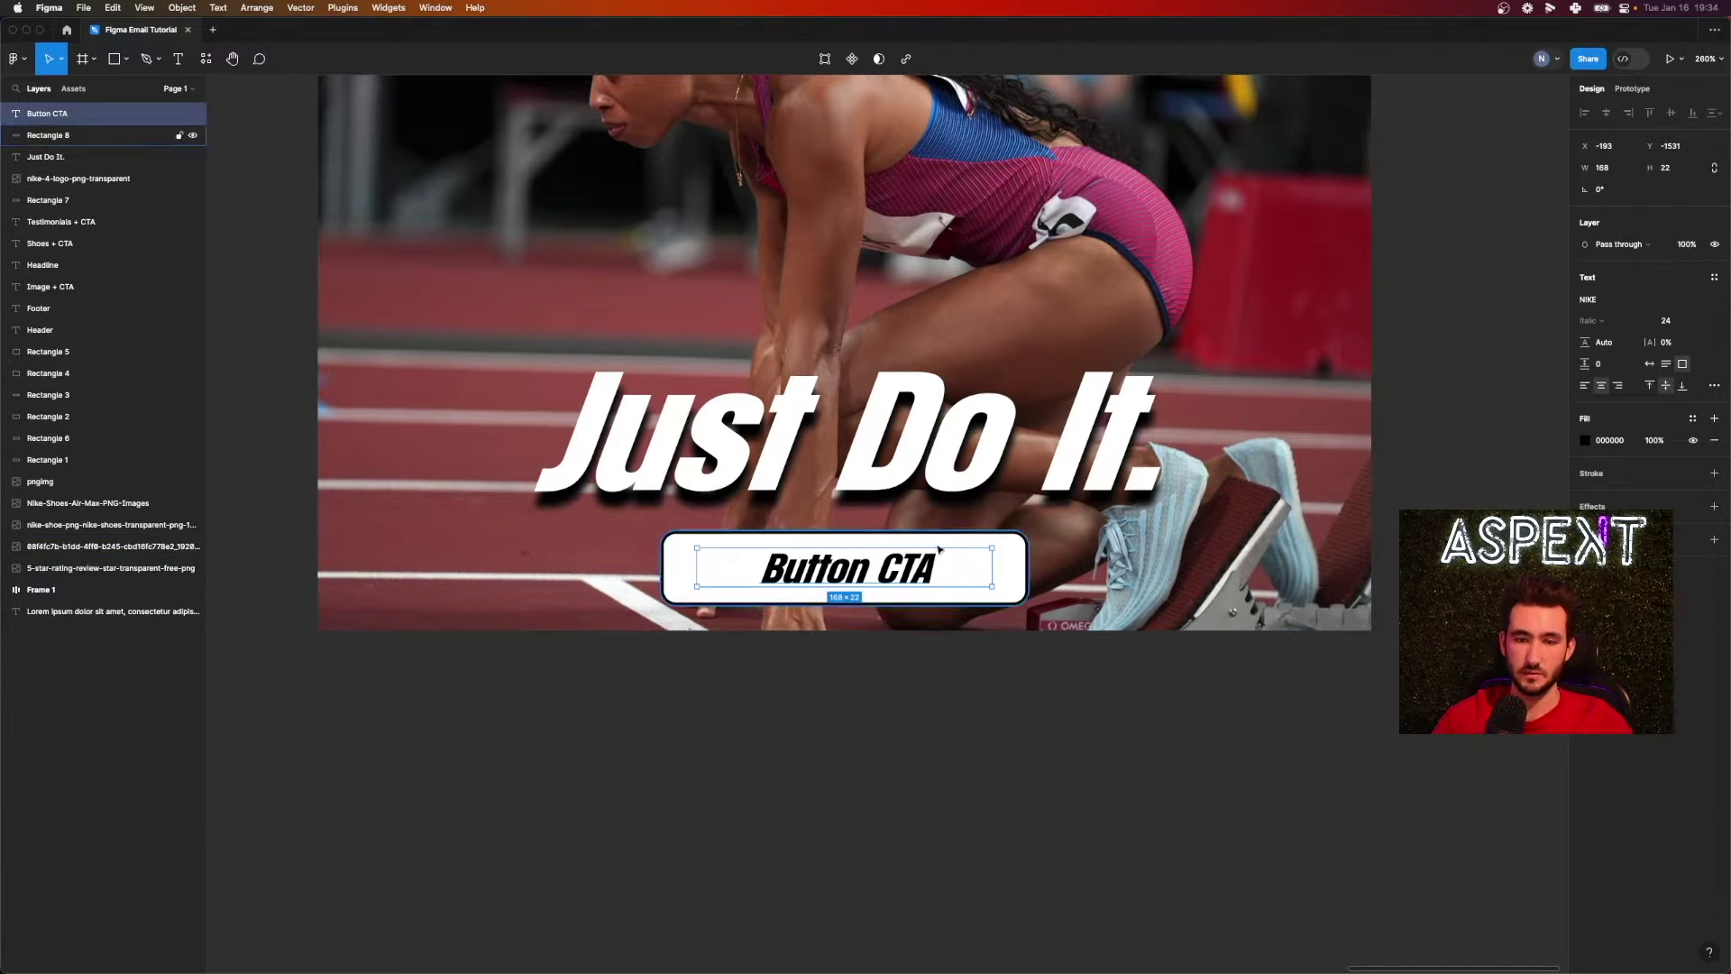
# - Draw a rectangle about 600 by 529 in the email column and place it flush beneath the hero image
pyautogui.click(933, 743)
pyautogui.scroll(-2, 922, 582)
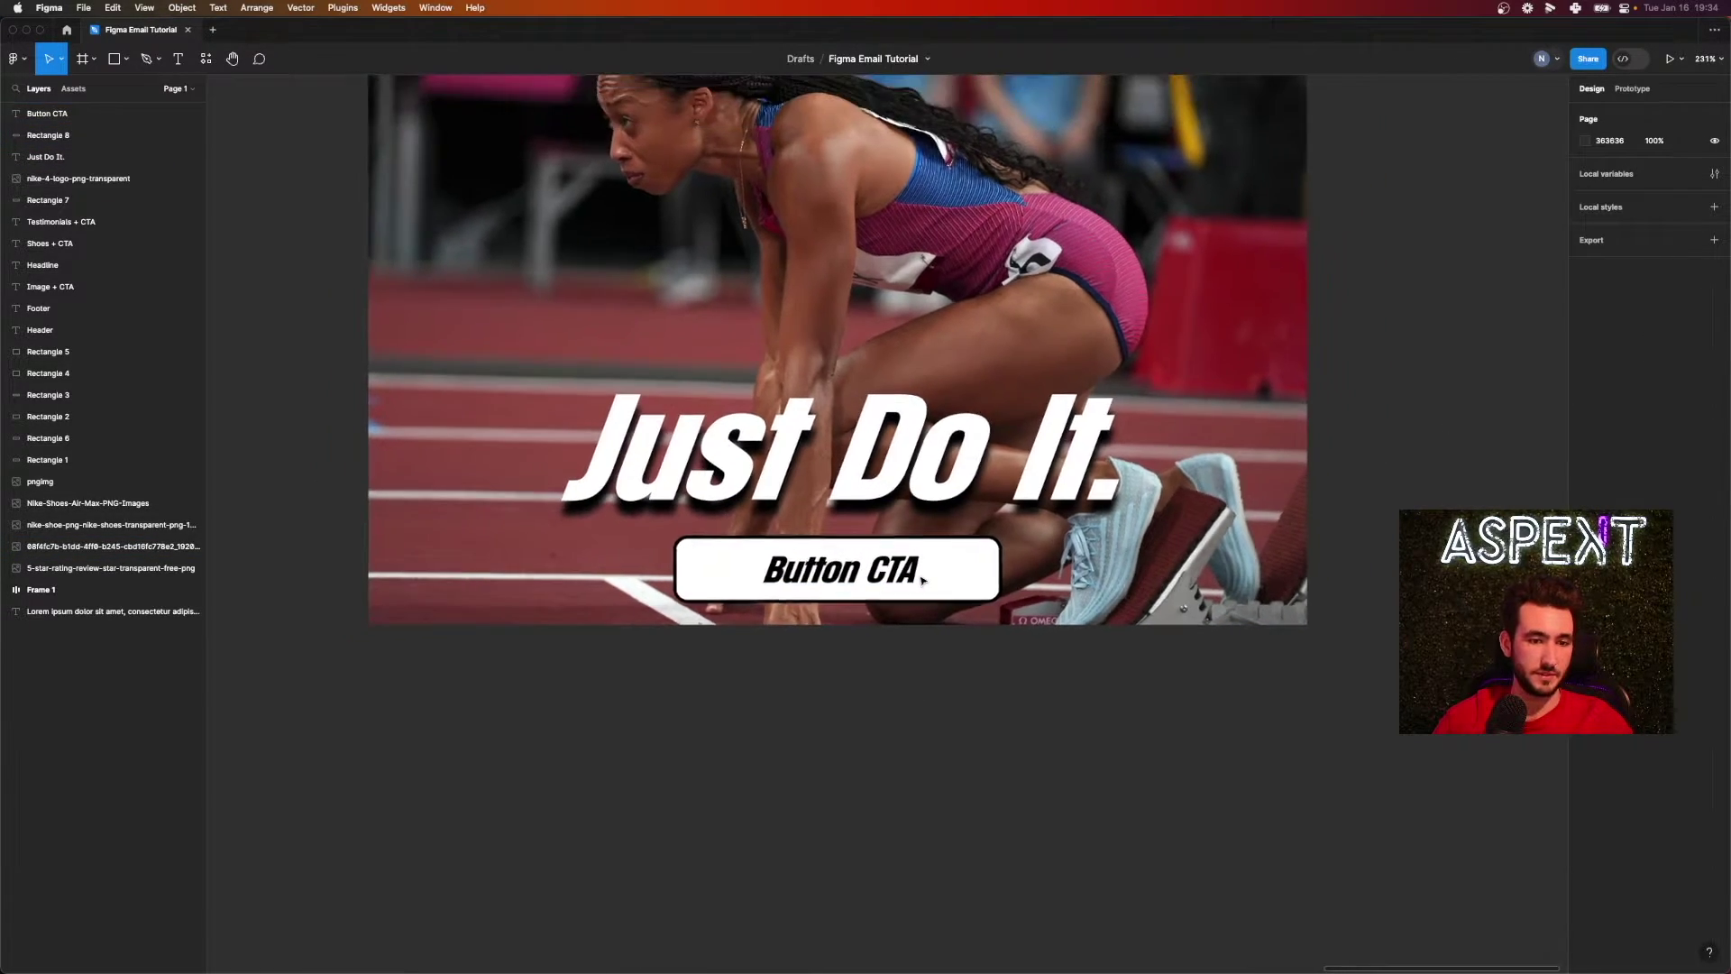
pyautogui.scroll(-6, 922, 581)
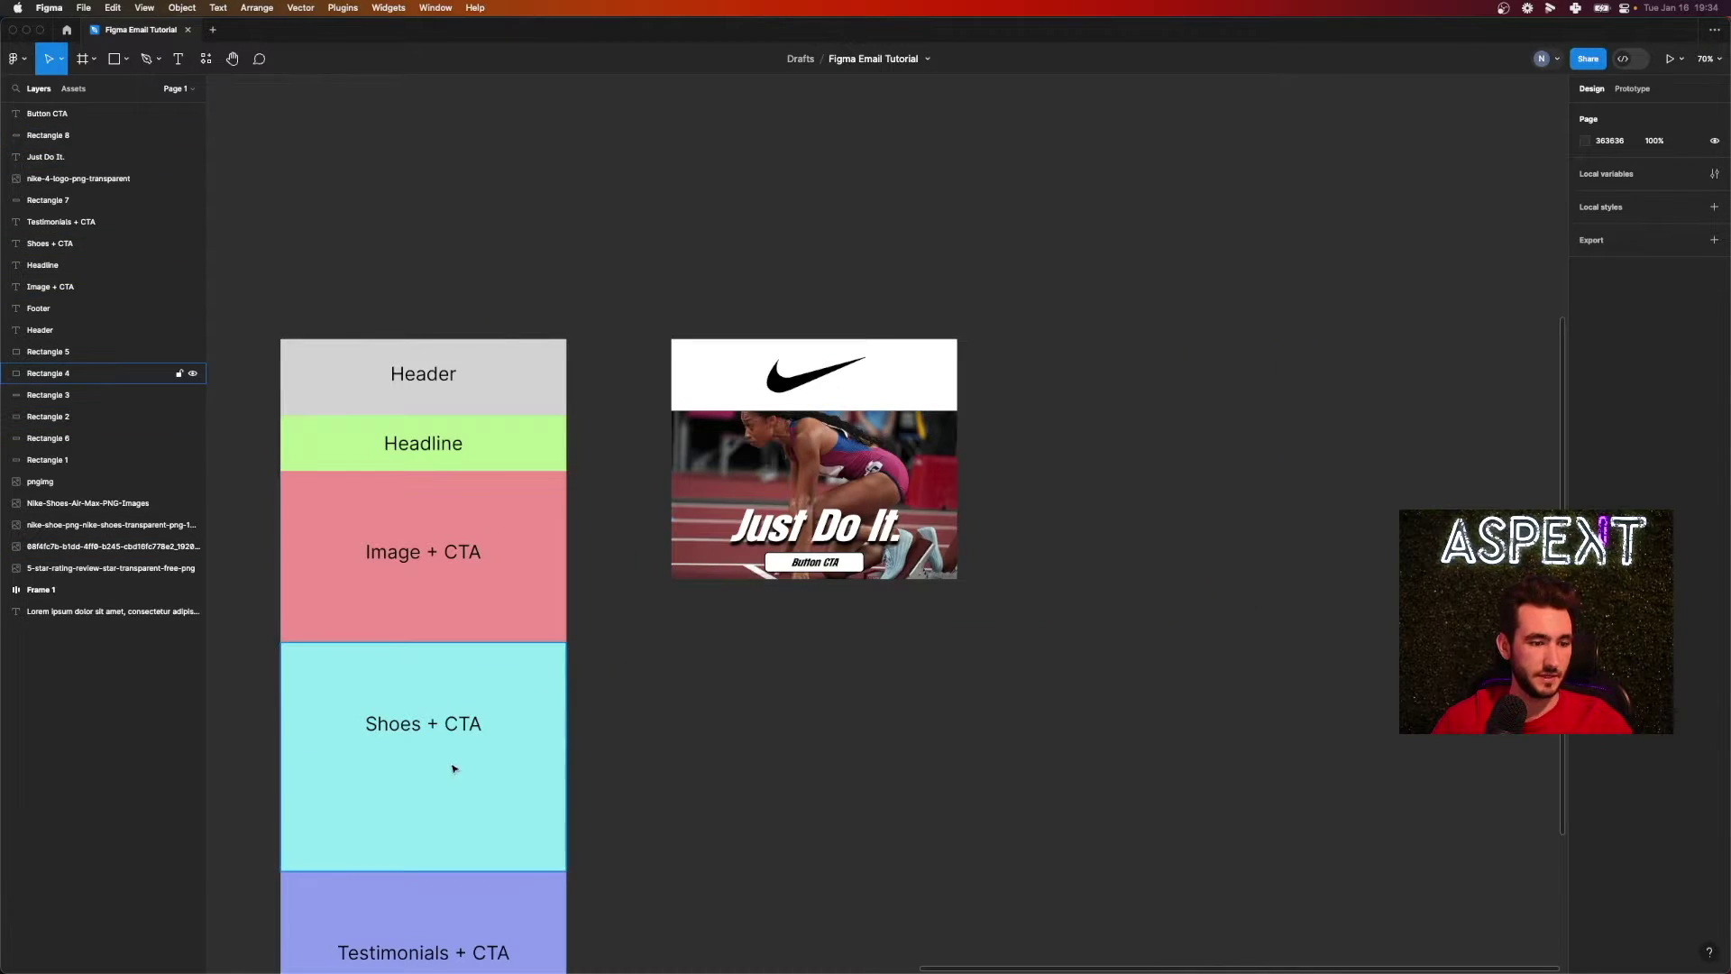
pyautogui.scroll(5, 839, 587)
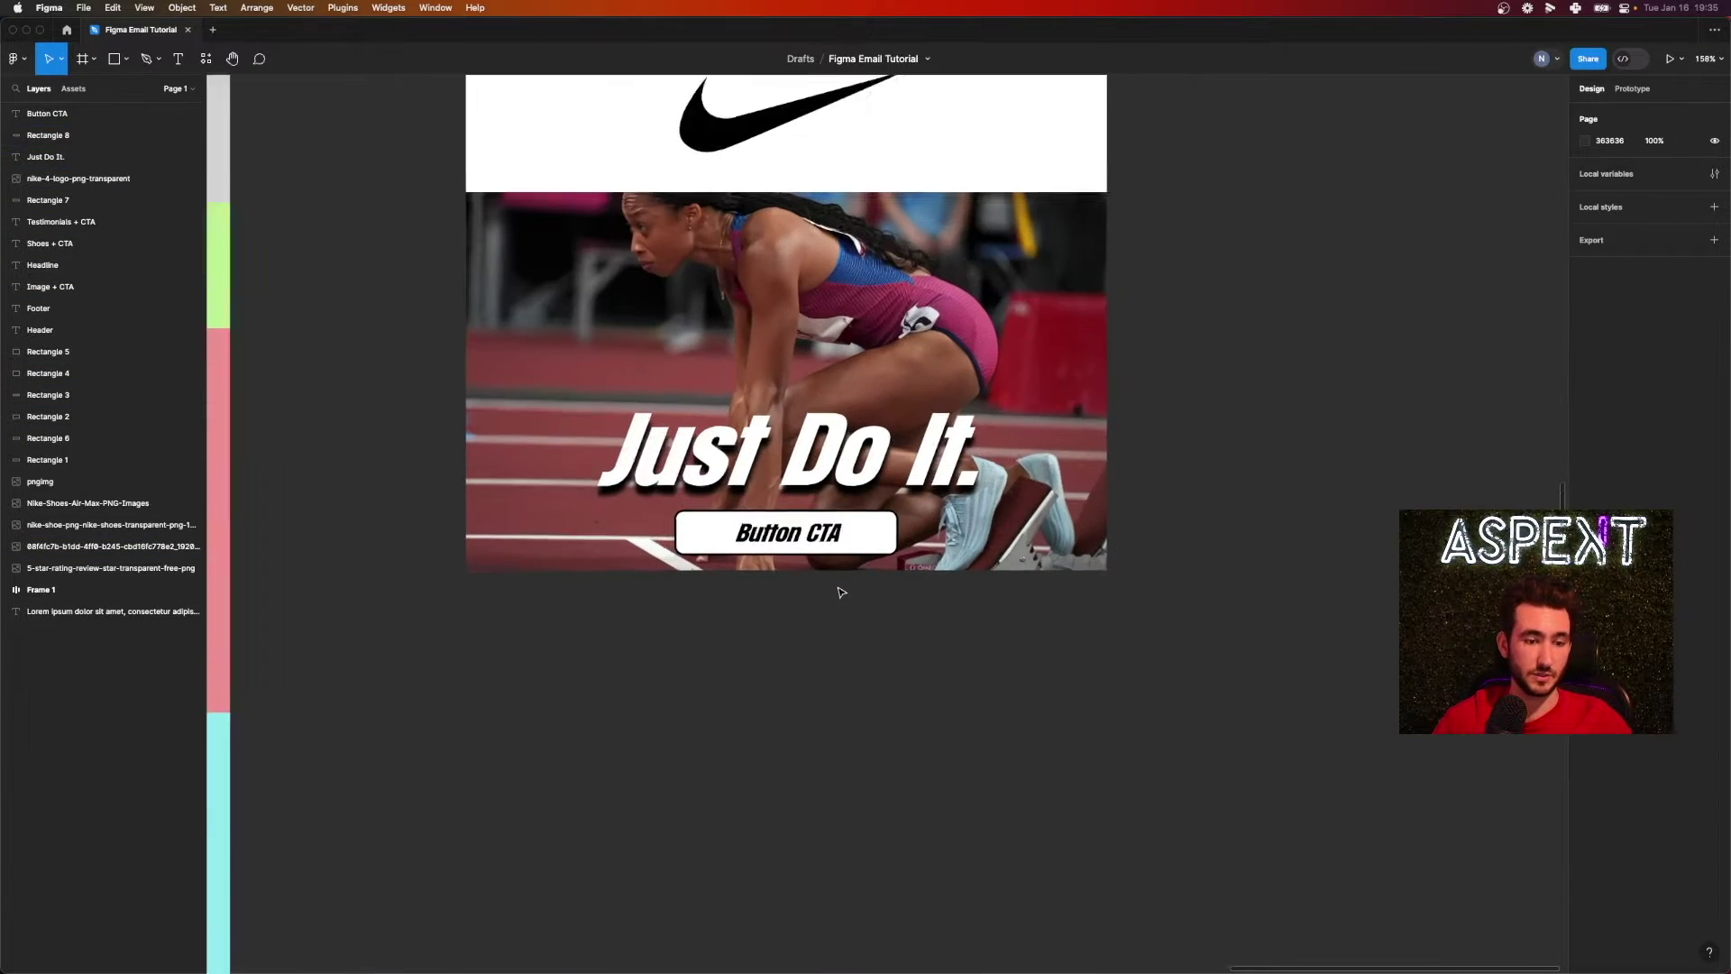
pyautogui.press('r')
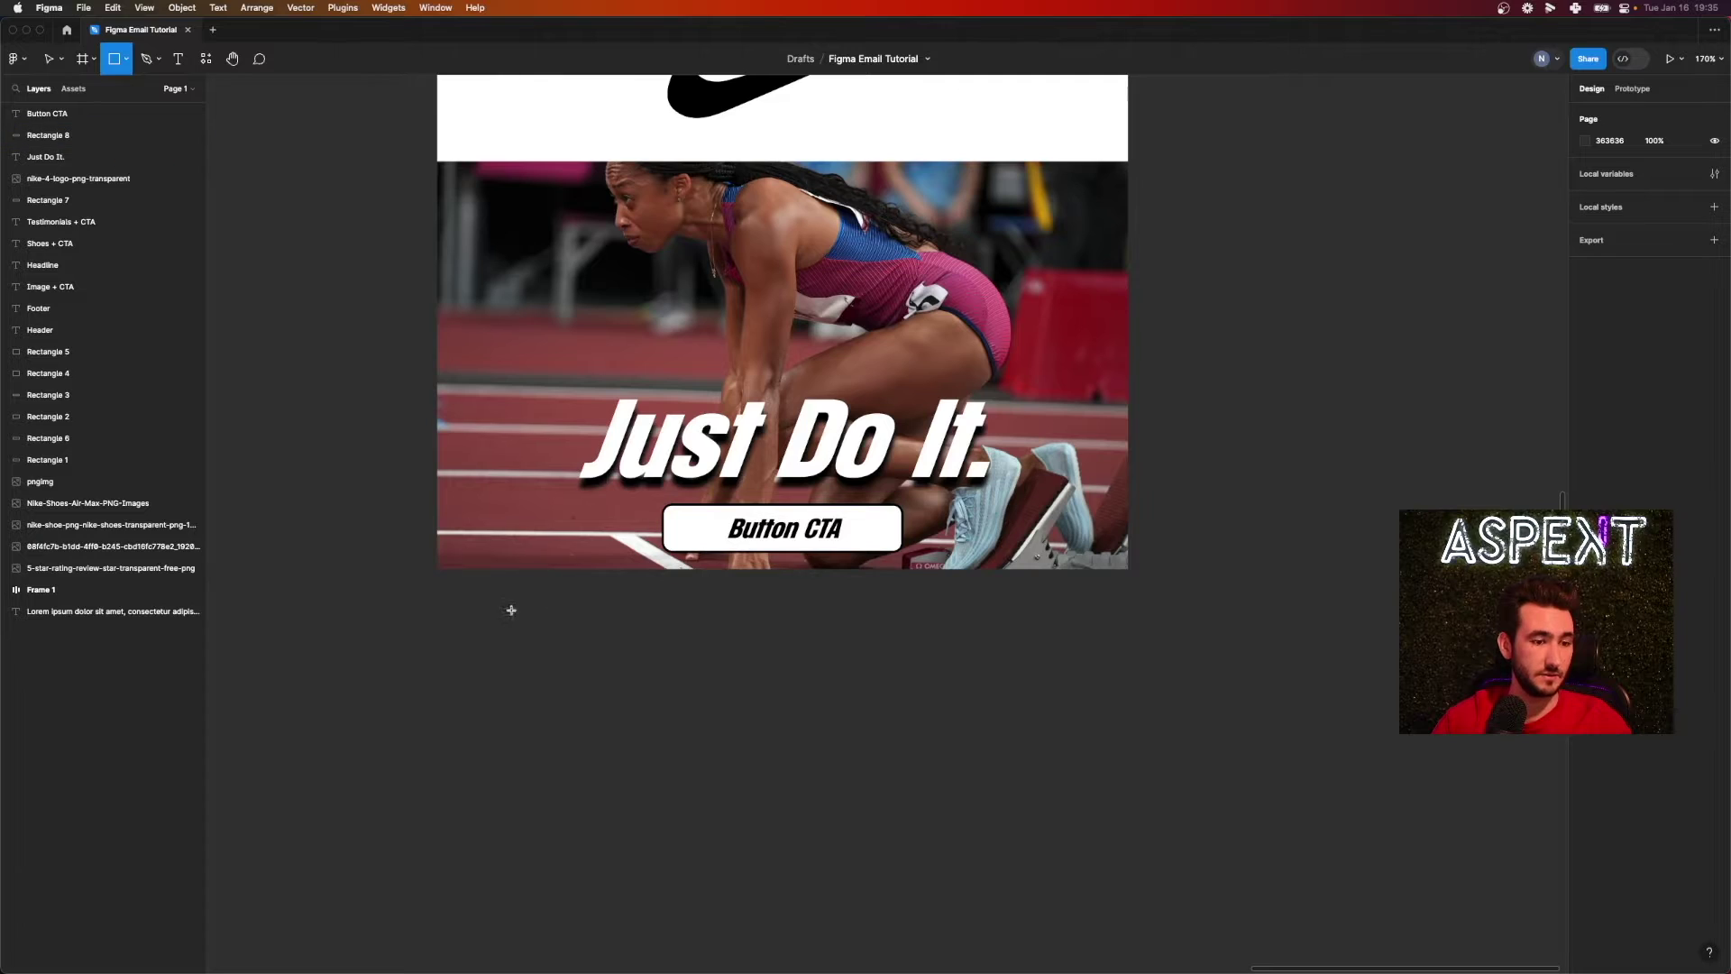
pyautogui.moveTo(429, 569)
pyautogui.mouseDown()
pyautogui.moveTo(1102, 834)
pyautogui.moveTo(1103, 972)
pyautogui.moveTo(1127, 927)
pyautogui.mouseUp()
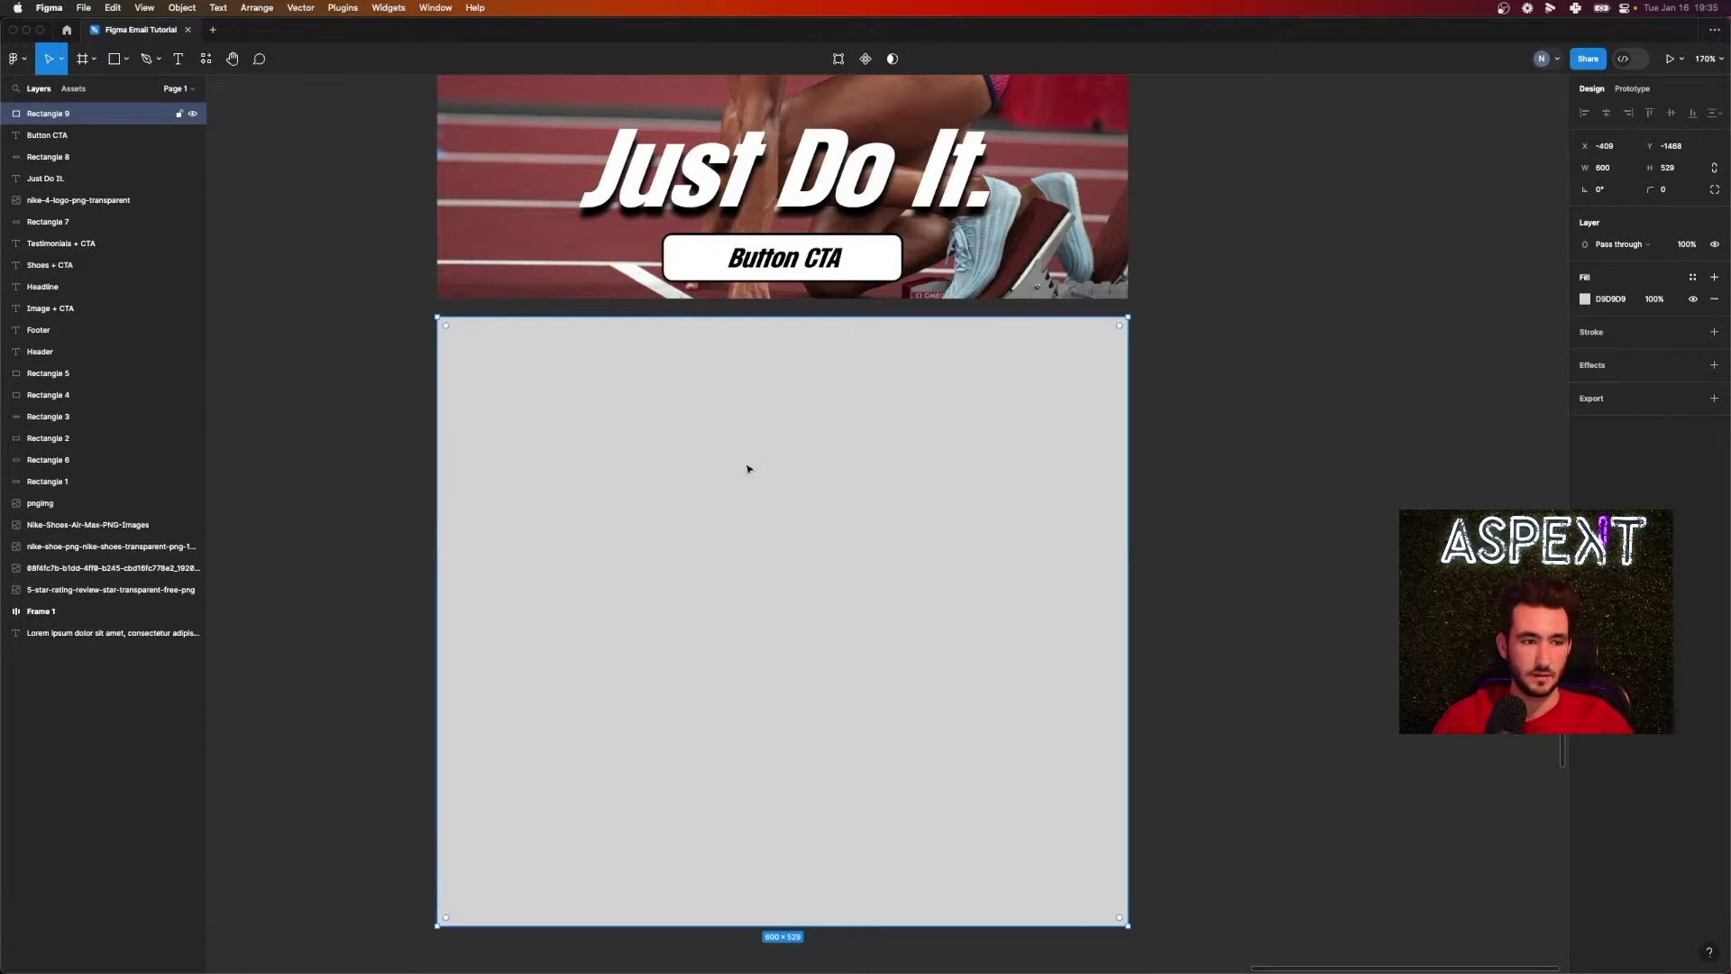
pyautogui.moveTo(747, 469); pyautogui.dragTo(748, 455)
# - Change the fill of the large rectangle beneath the hero image to white
pyautogui.click(1198, 456)
pyautogui.click(951, 517)
pyautogui.click(1584, 298)
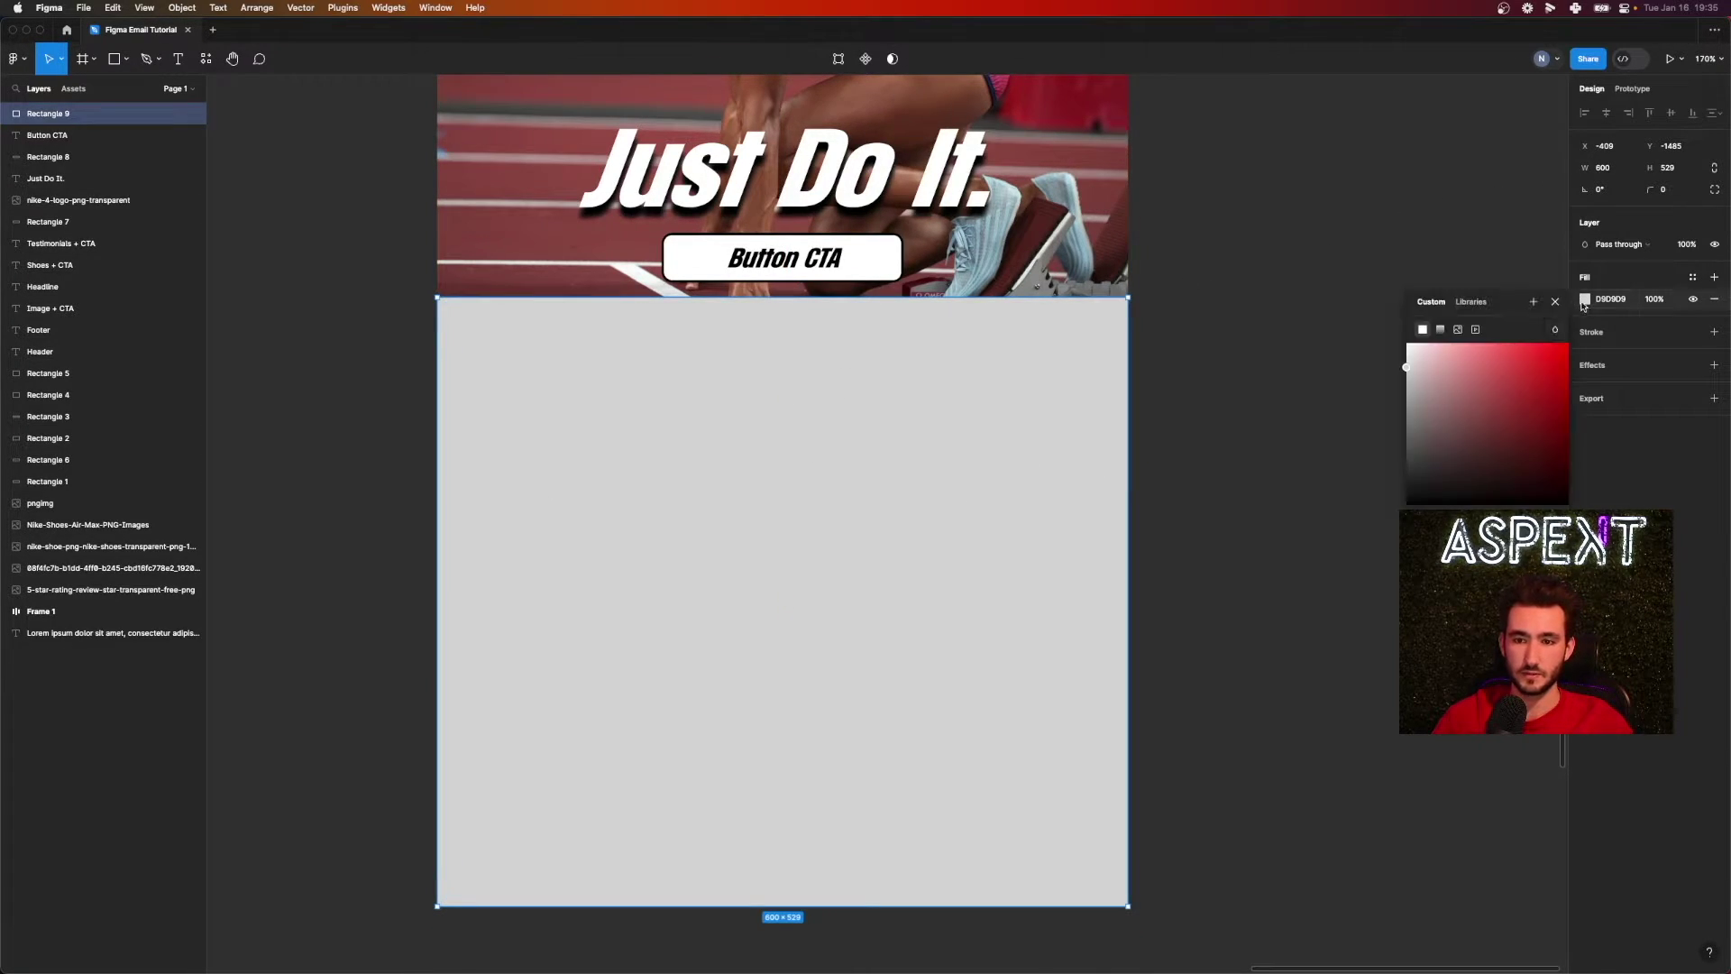
pyautogui.moveTo(1461, 397); pyautogui.dragTo(1306, 359)
# - Duplicate the "Just Do It." headline into the upper part of the white section and bring the copy to the front
pyautogui.scroll(3, 838, 300)
pyautogui.click(839, 300)
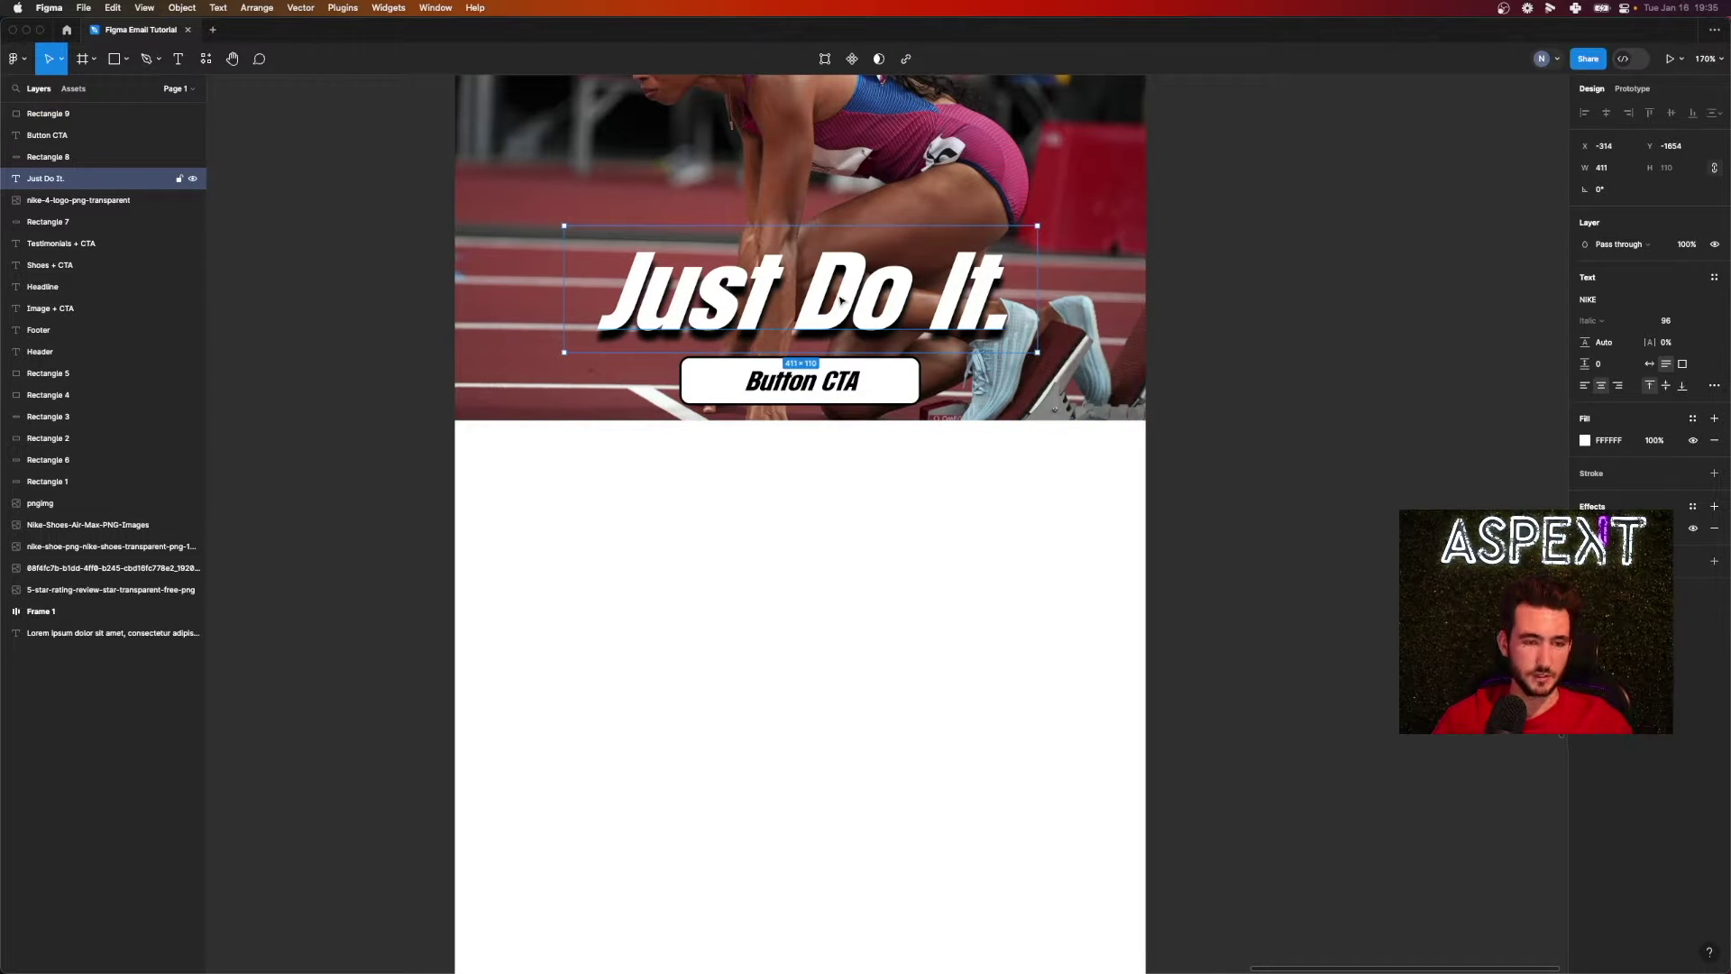
pyautogui.moveTo(840, 300); pyautogui.dragTo(838, 506)
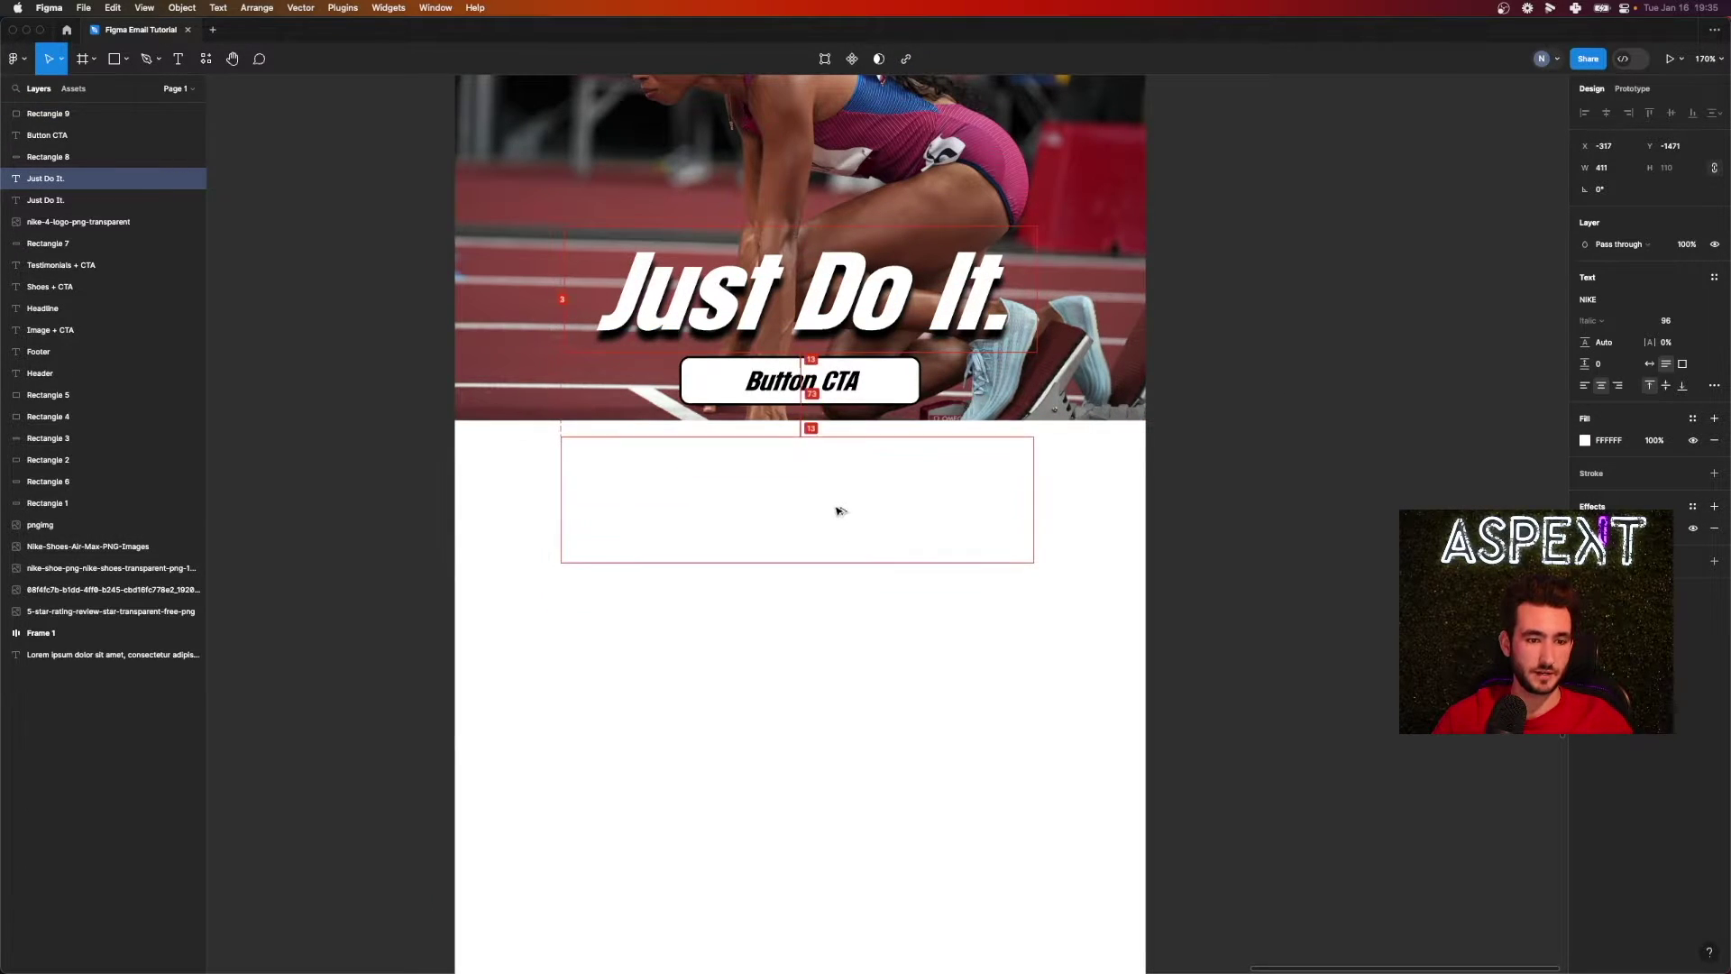
pyautogui.press('super+alt+bracketright')
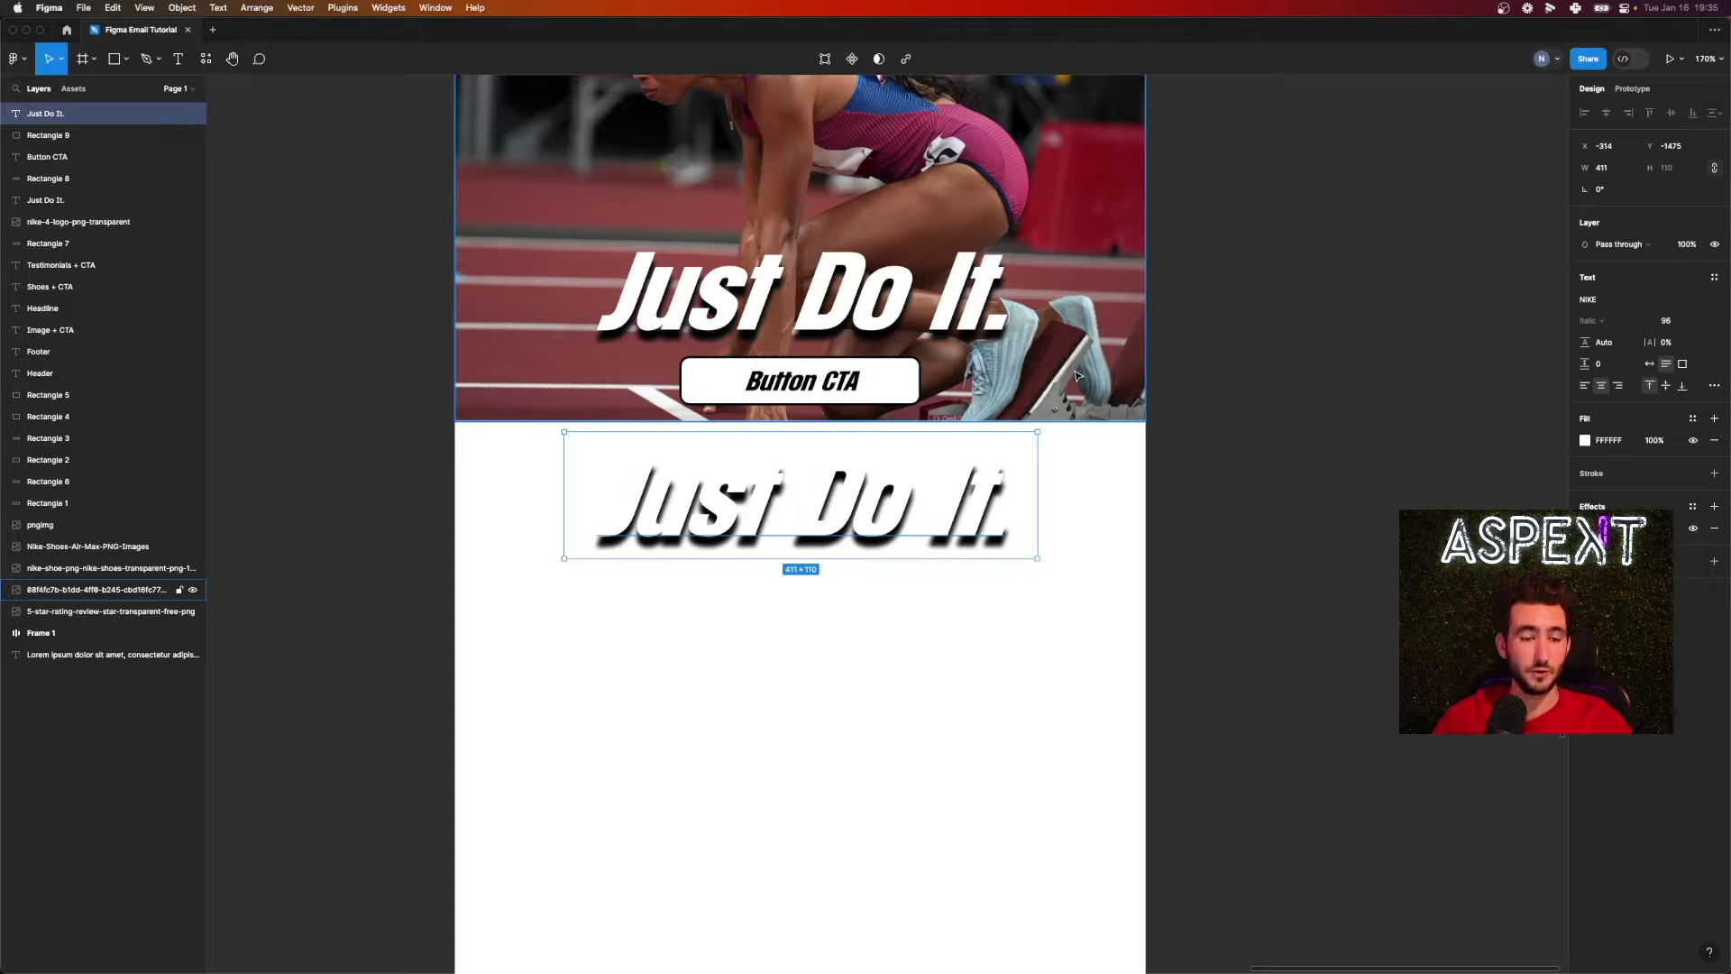
pyautogui.scroll(5, 961, 352)
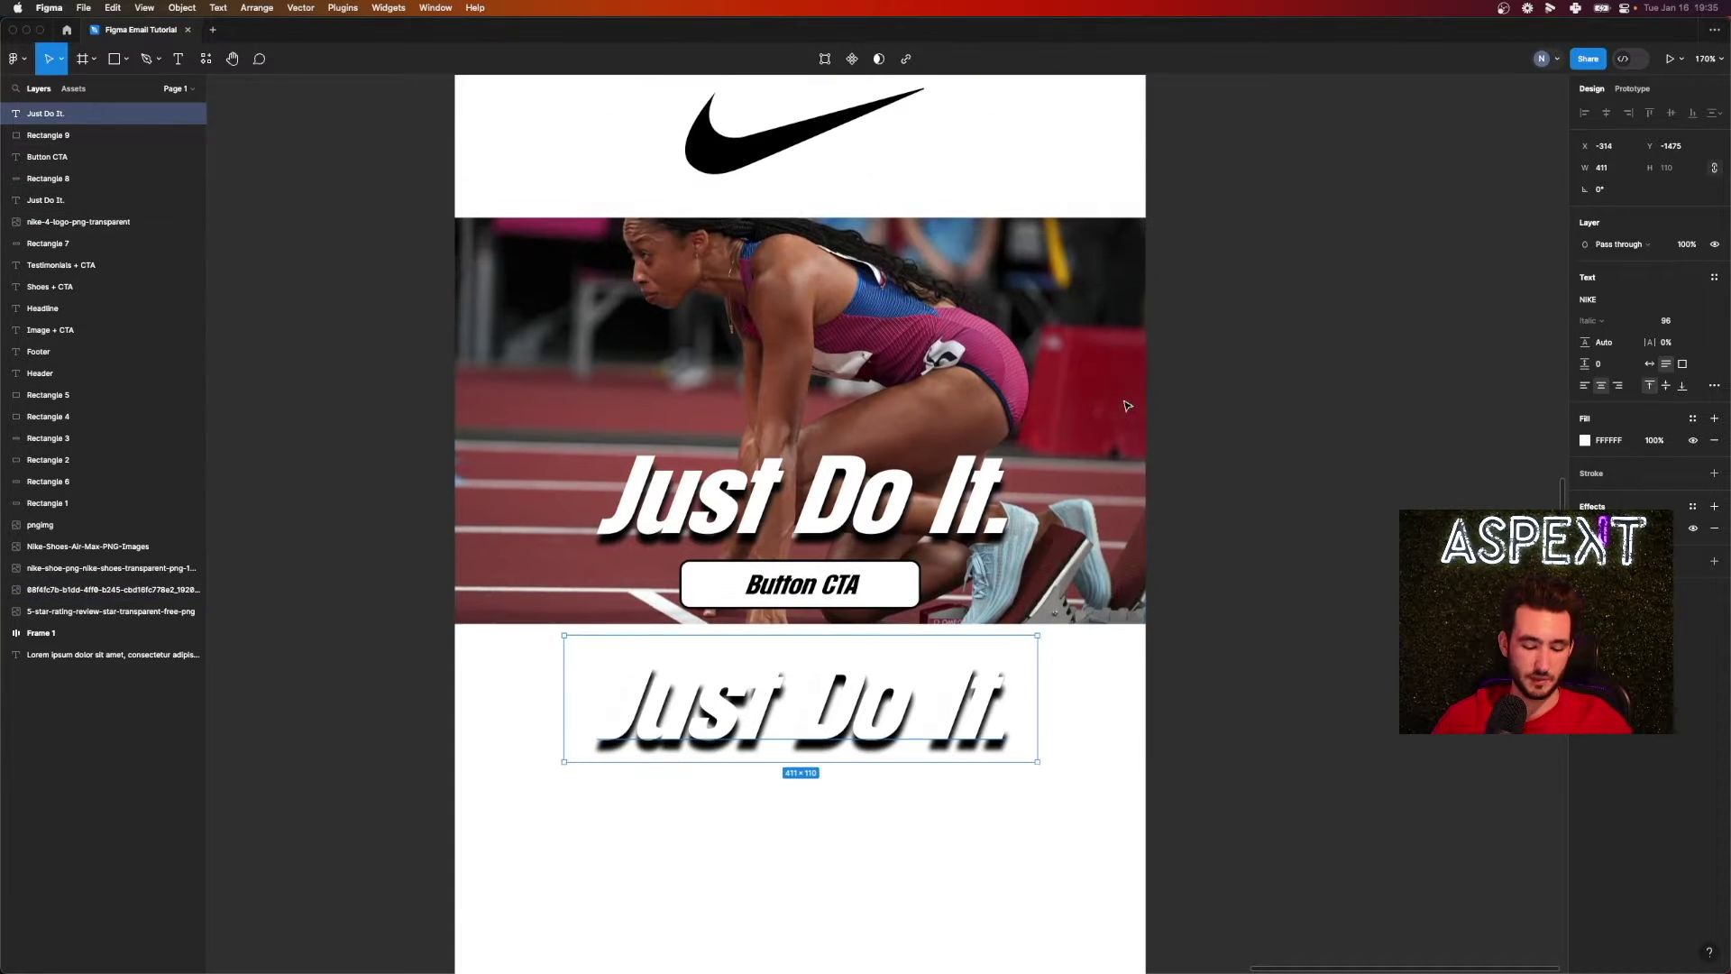
pyautogui.press('super+v')
pyautogui.hscroll(2, 1095, 303)
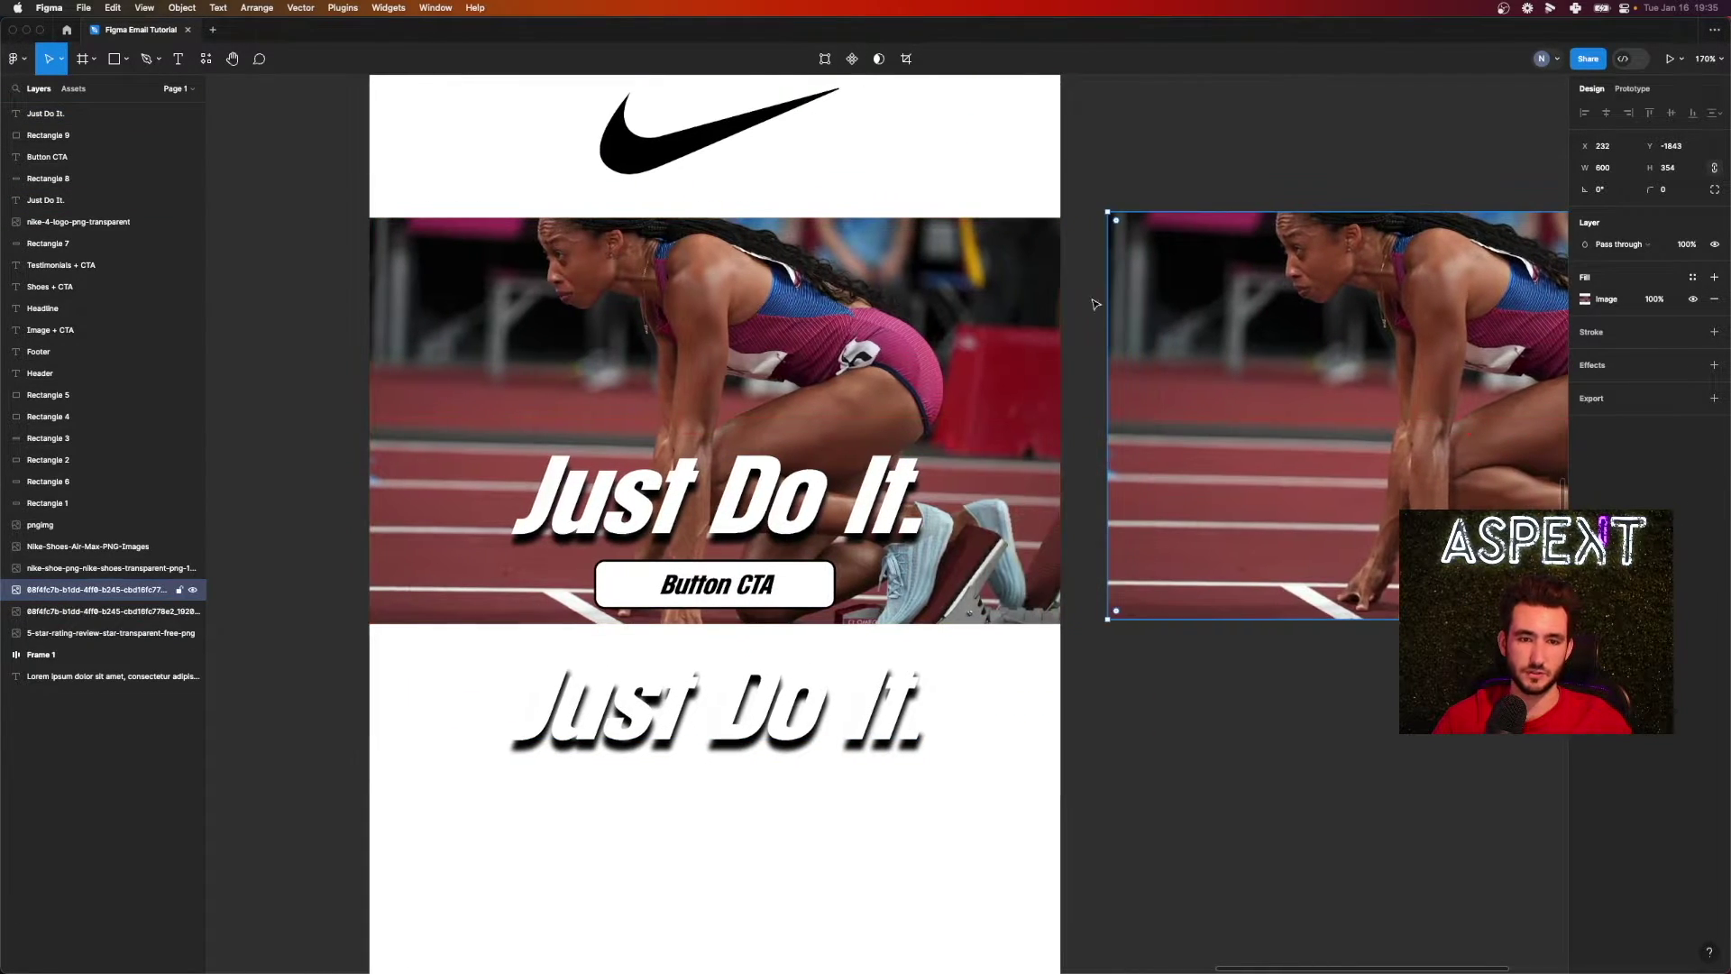
pyautogui.press('Delete')
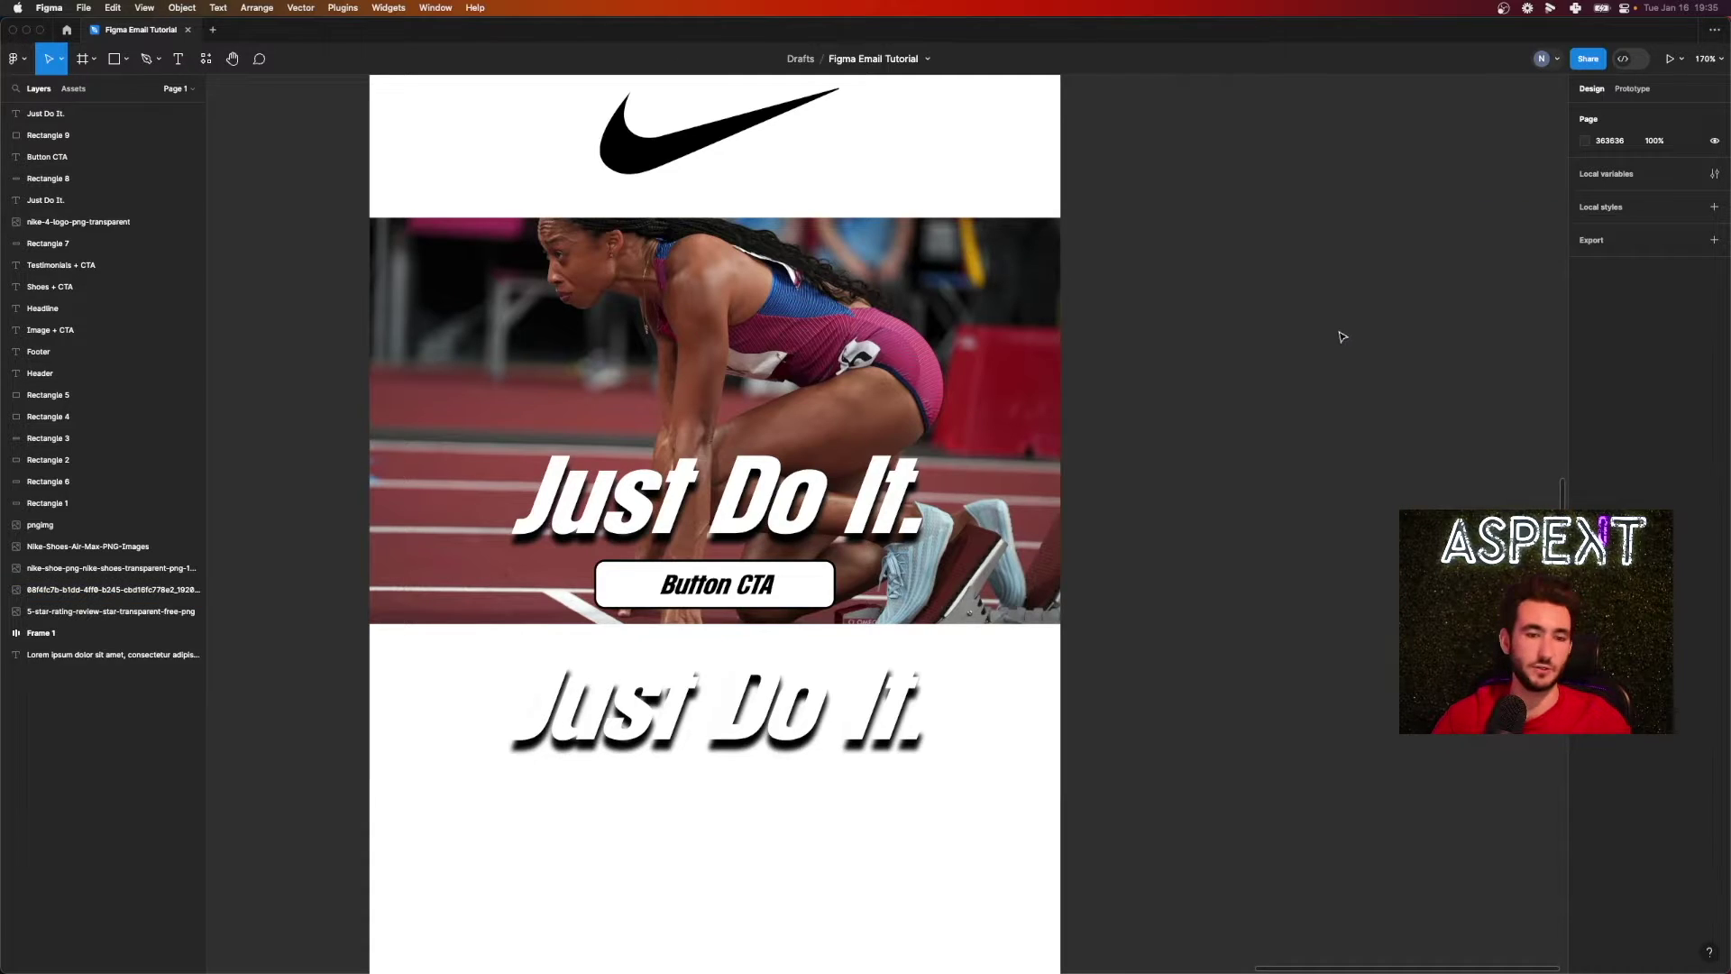
# - Replace the text of the duplicated headline in the white section with "Lorem Ipsum"
pyautogui.scroll(-4, 1342, 336)
pyautogui.click(45, 113)
pyautogui.press('Return')
pyautogui.write('Lorem')
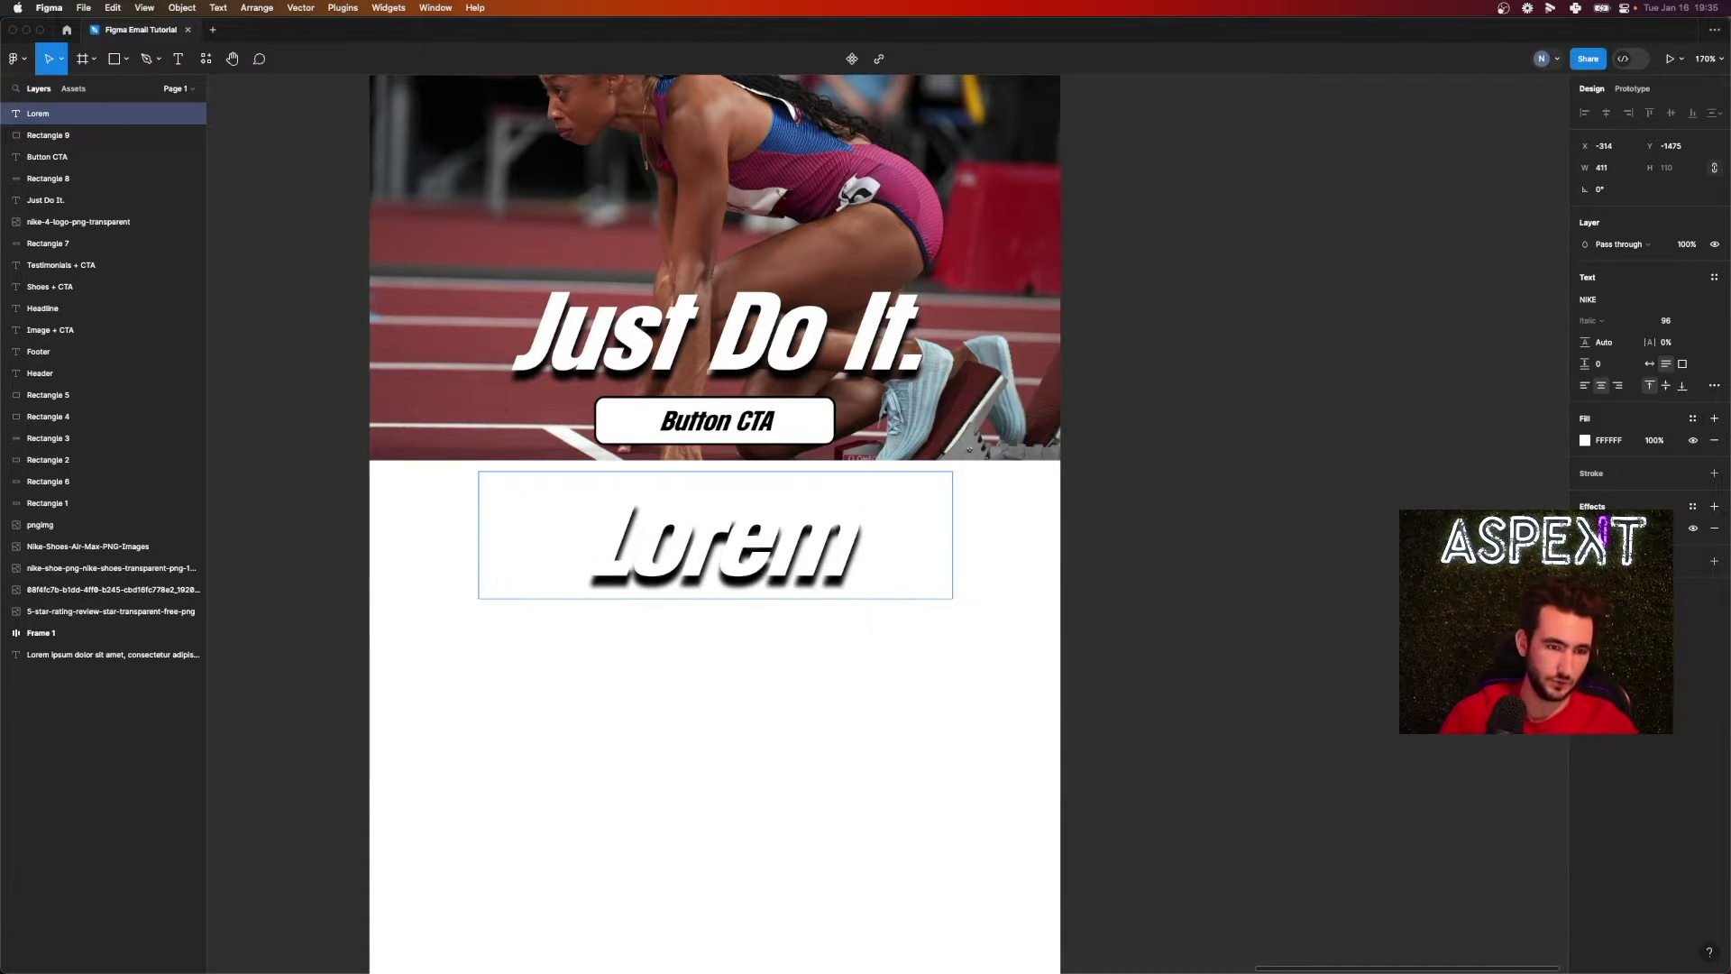
pyautogui.write(' Ipsum')
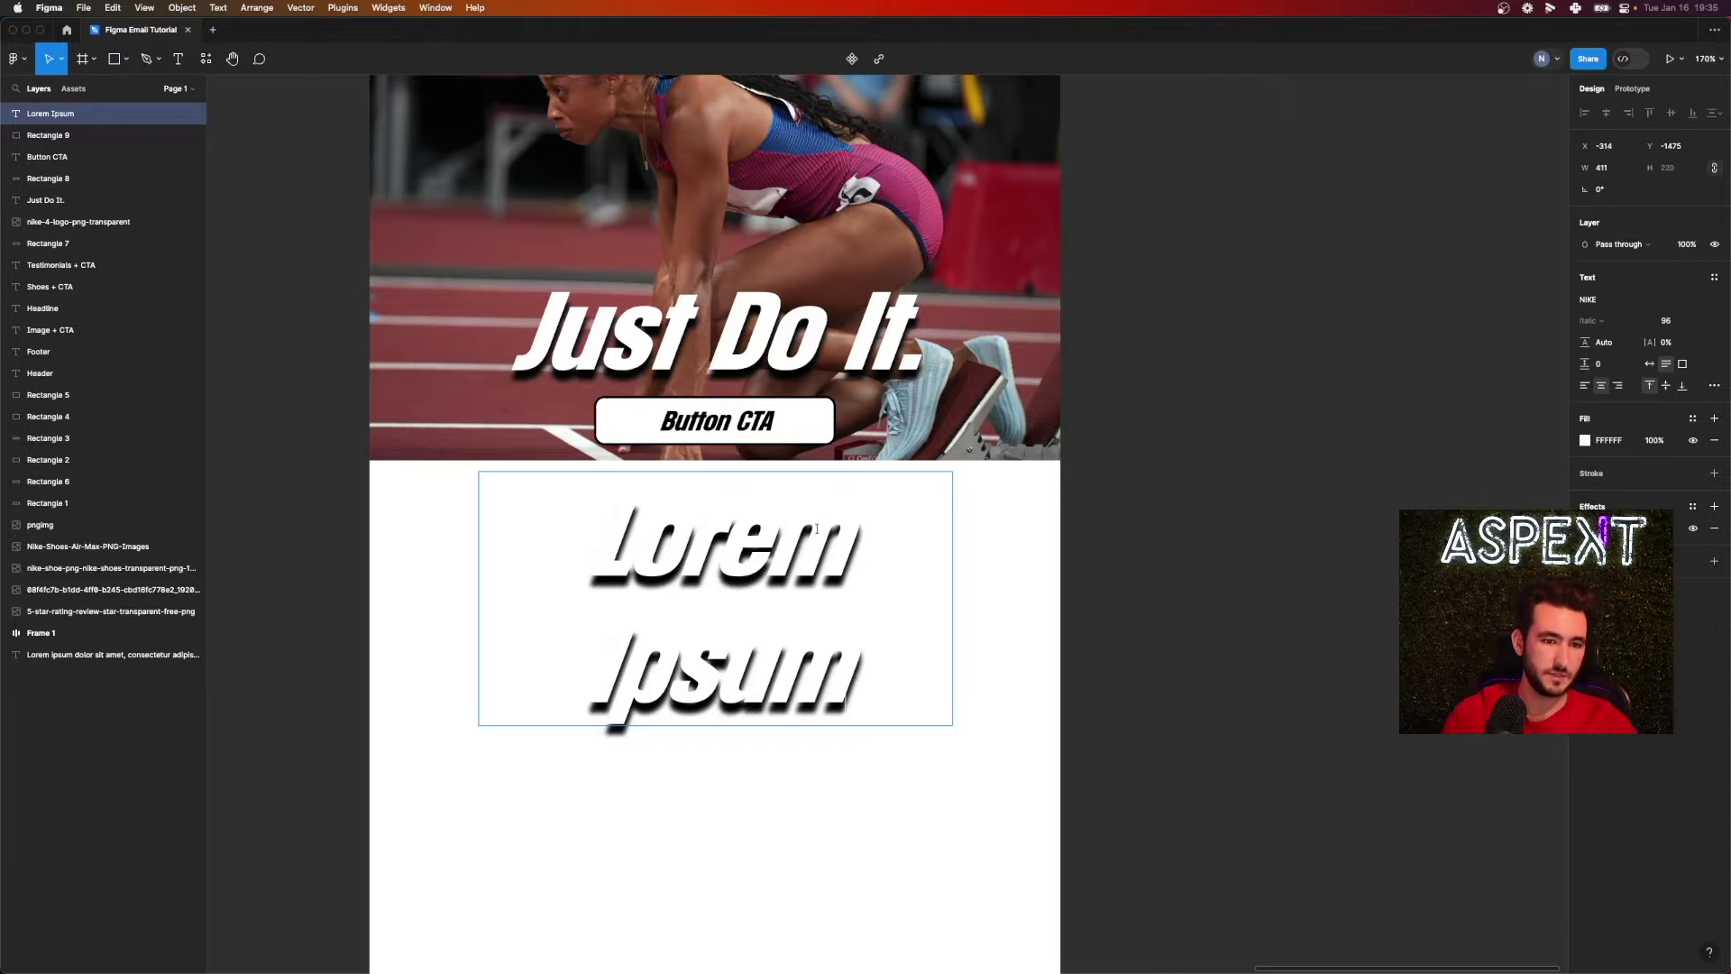
# - Set the font size of the whole "Lorem Ipsum" heading to 64
pyautogui.hotkey('ctrl', 'a')
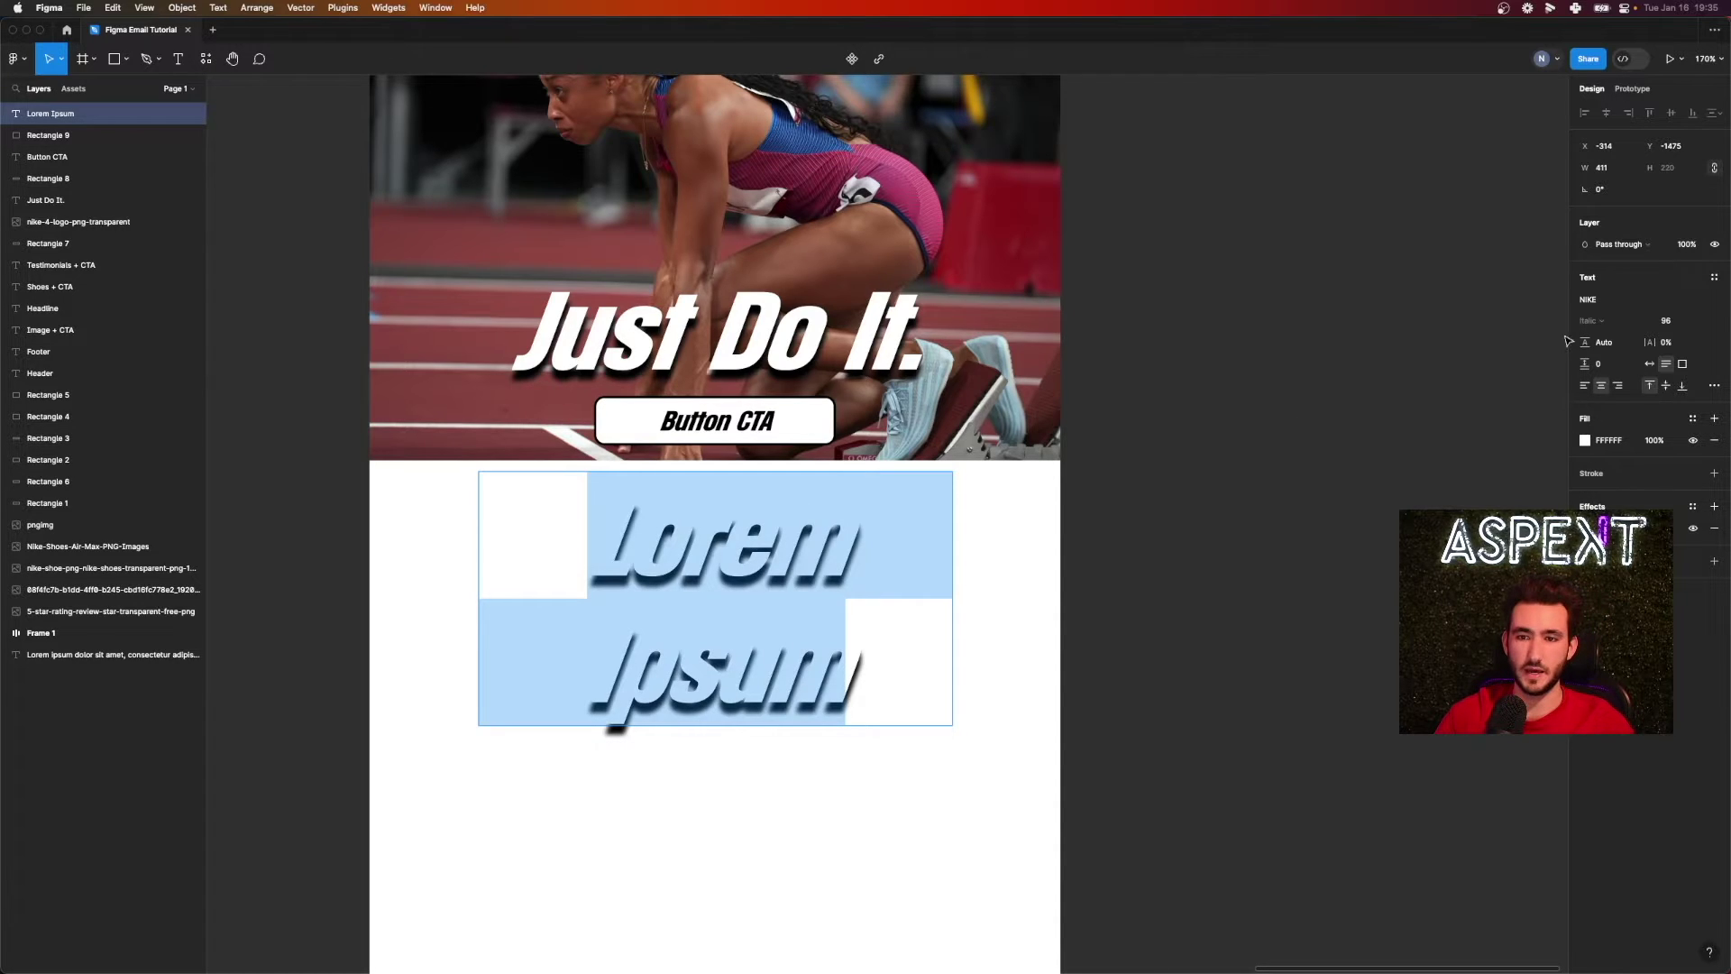
pyautogui.click(1669, 323)
pyautogui.click(1700, 323)
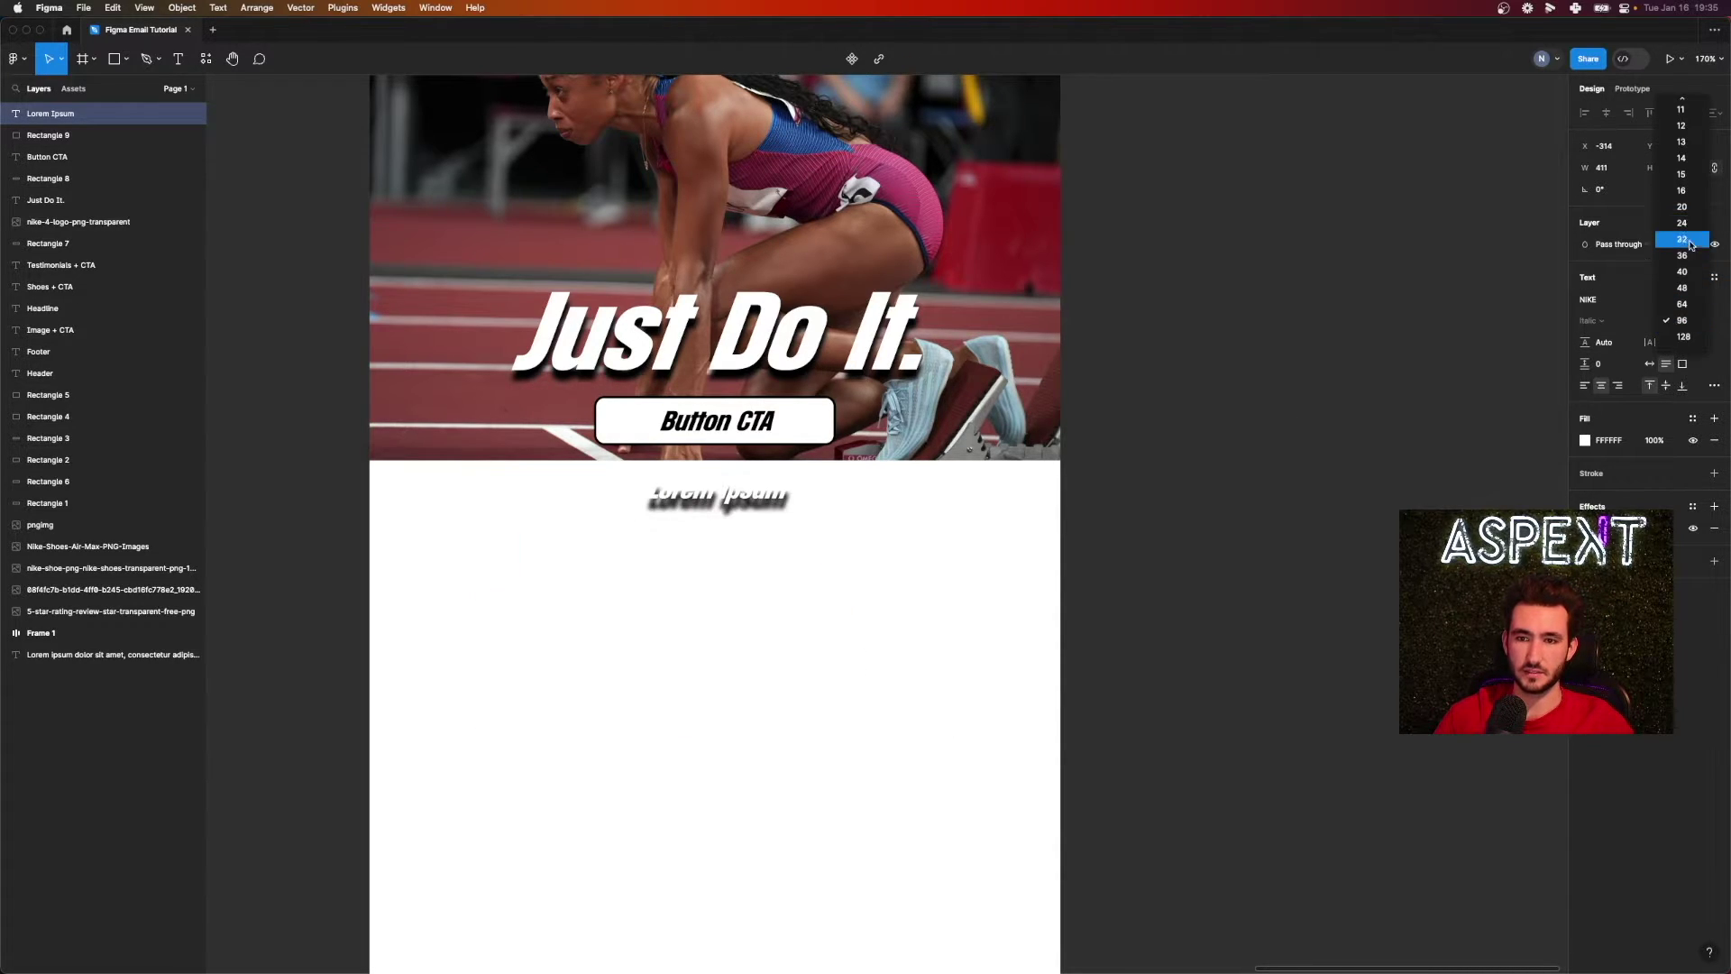
pyautogui.click(1681, 304)
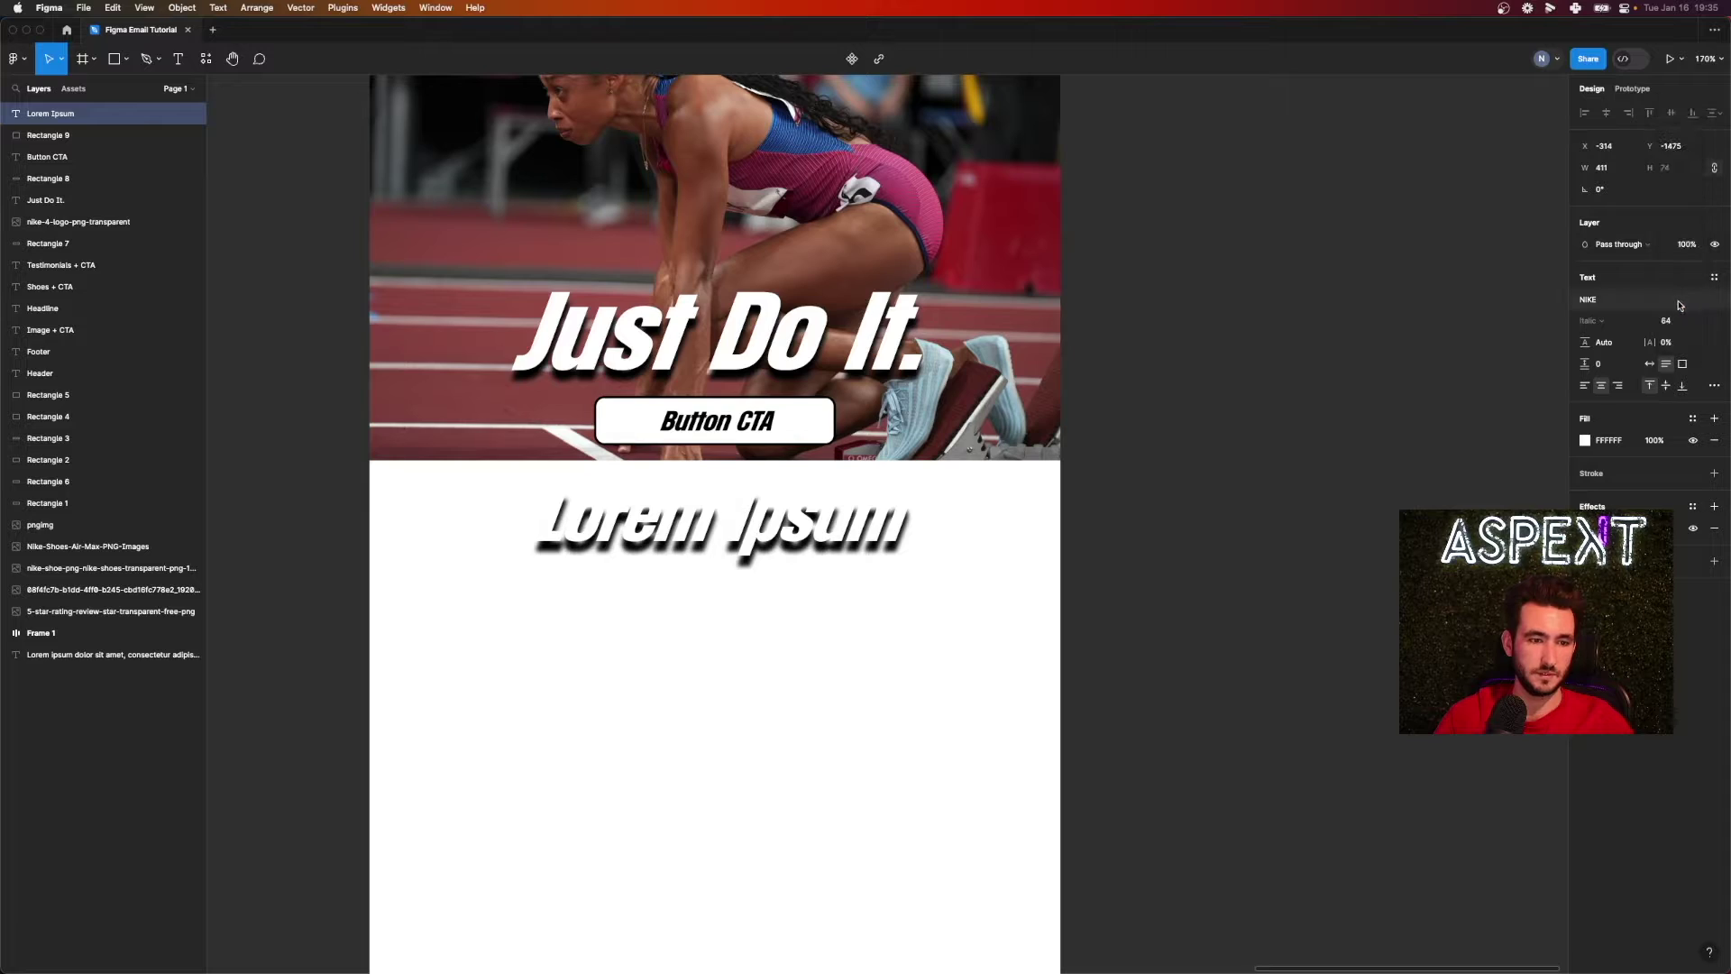
# - Change the "Lorem Ipsum" heading's fill to black (000000) and remove its drop shadow effect
pyautogui.click(1585, 440)
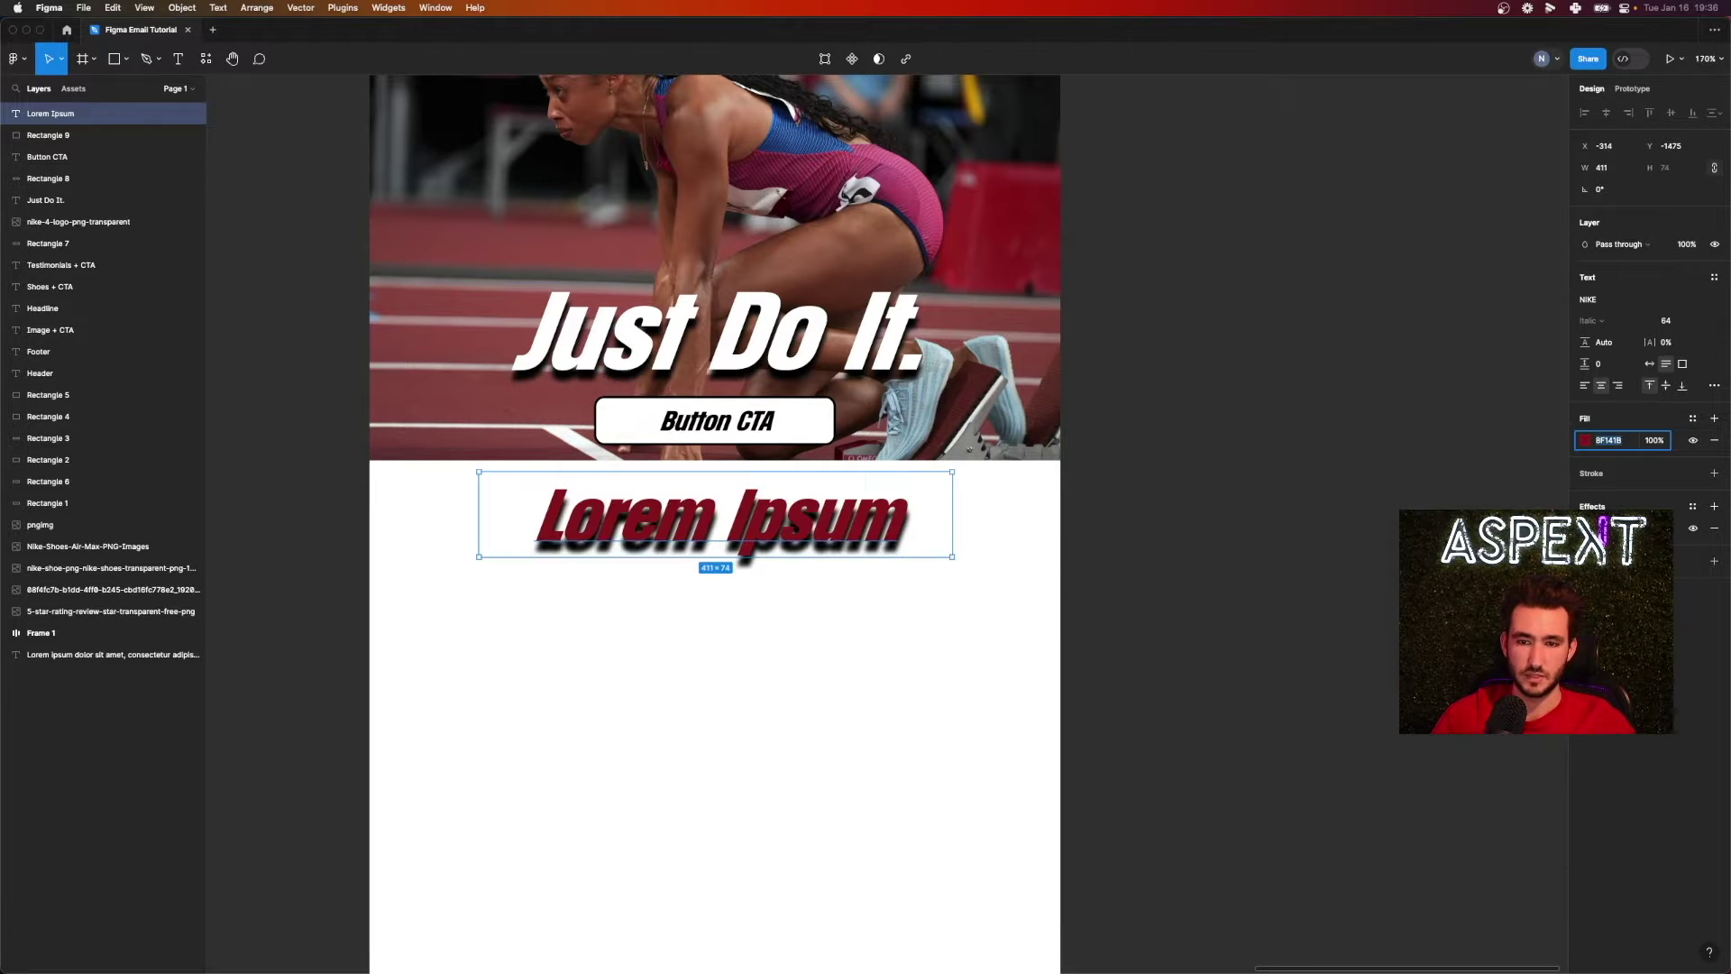
pyautogui.click(1585, 440)
pyautogui.click(1422, 760)
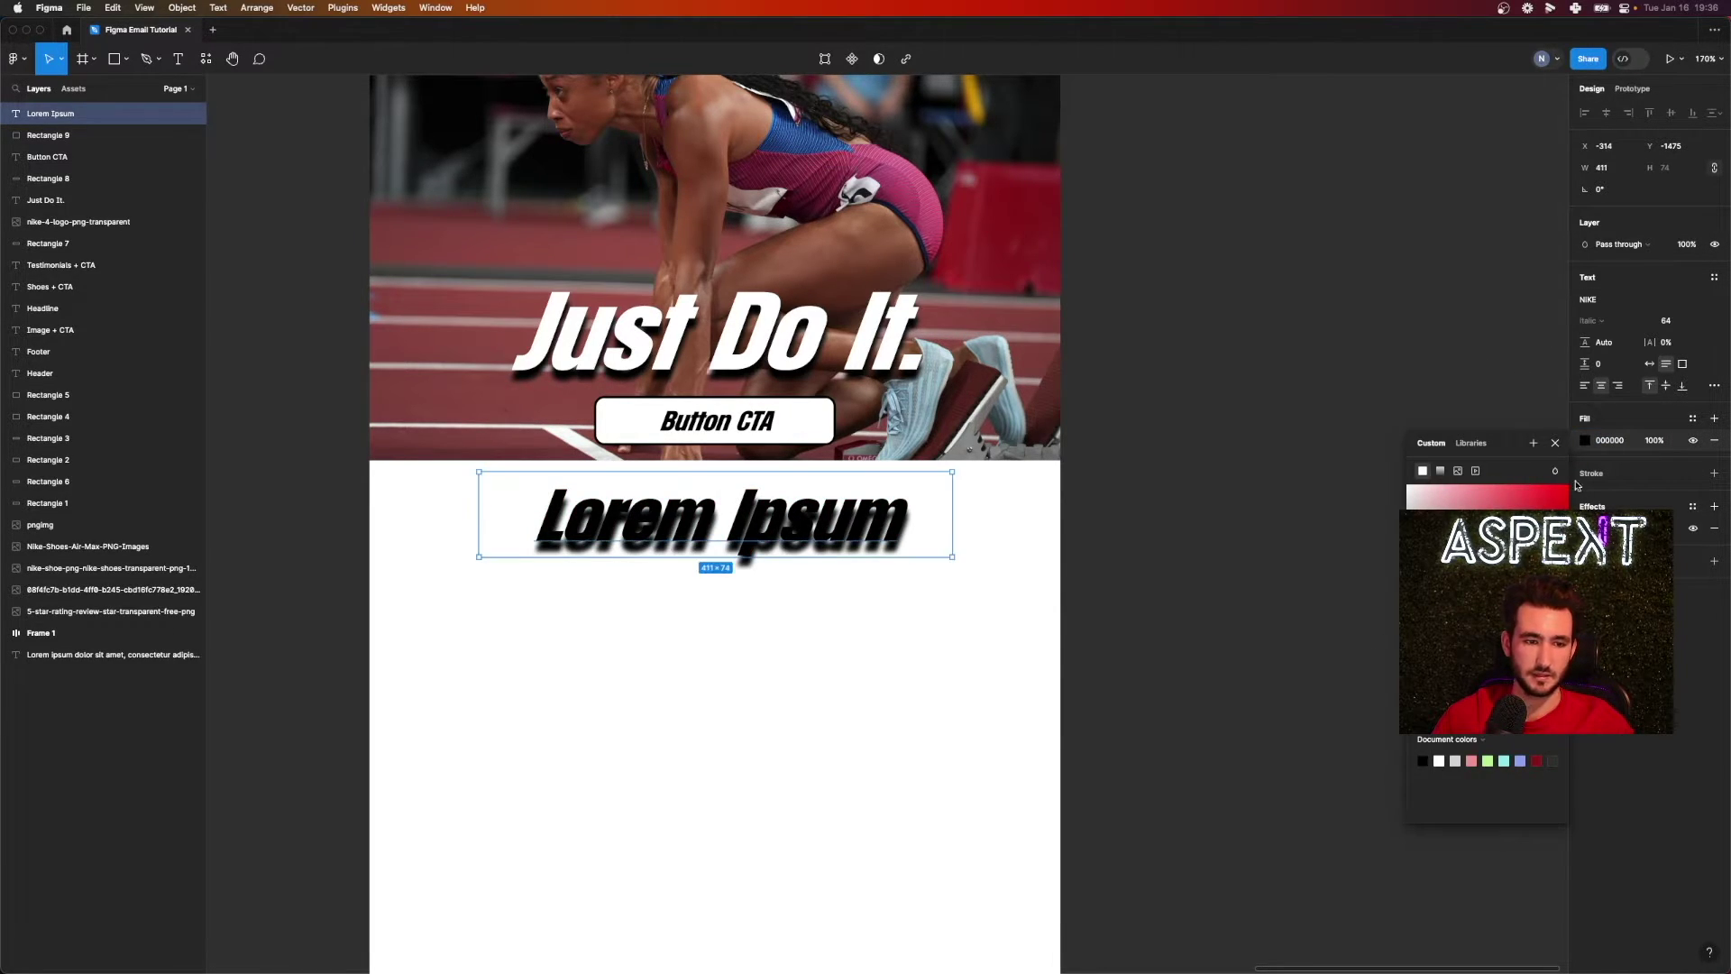
pyautogui.click(1555, 443)
pyautogui.click(1714, 528)
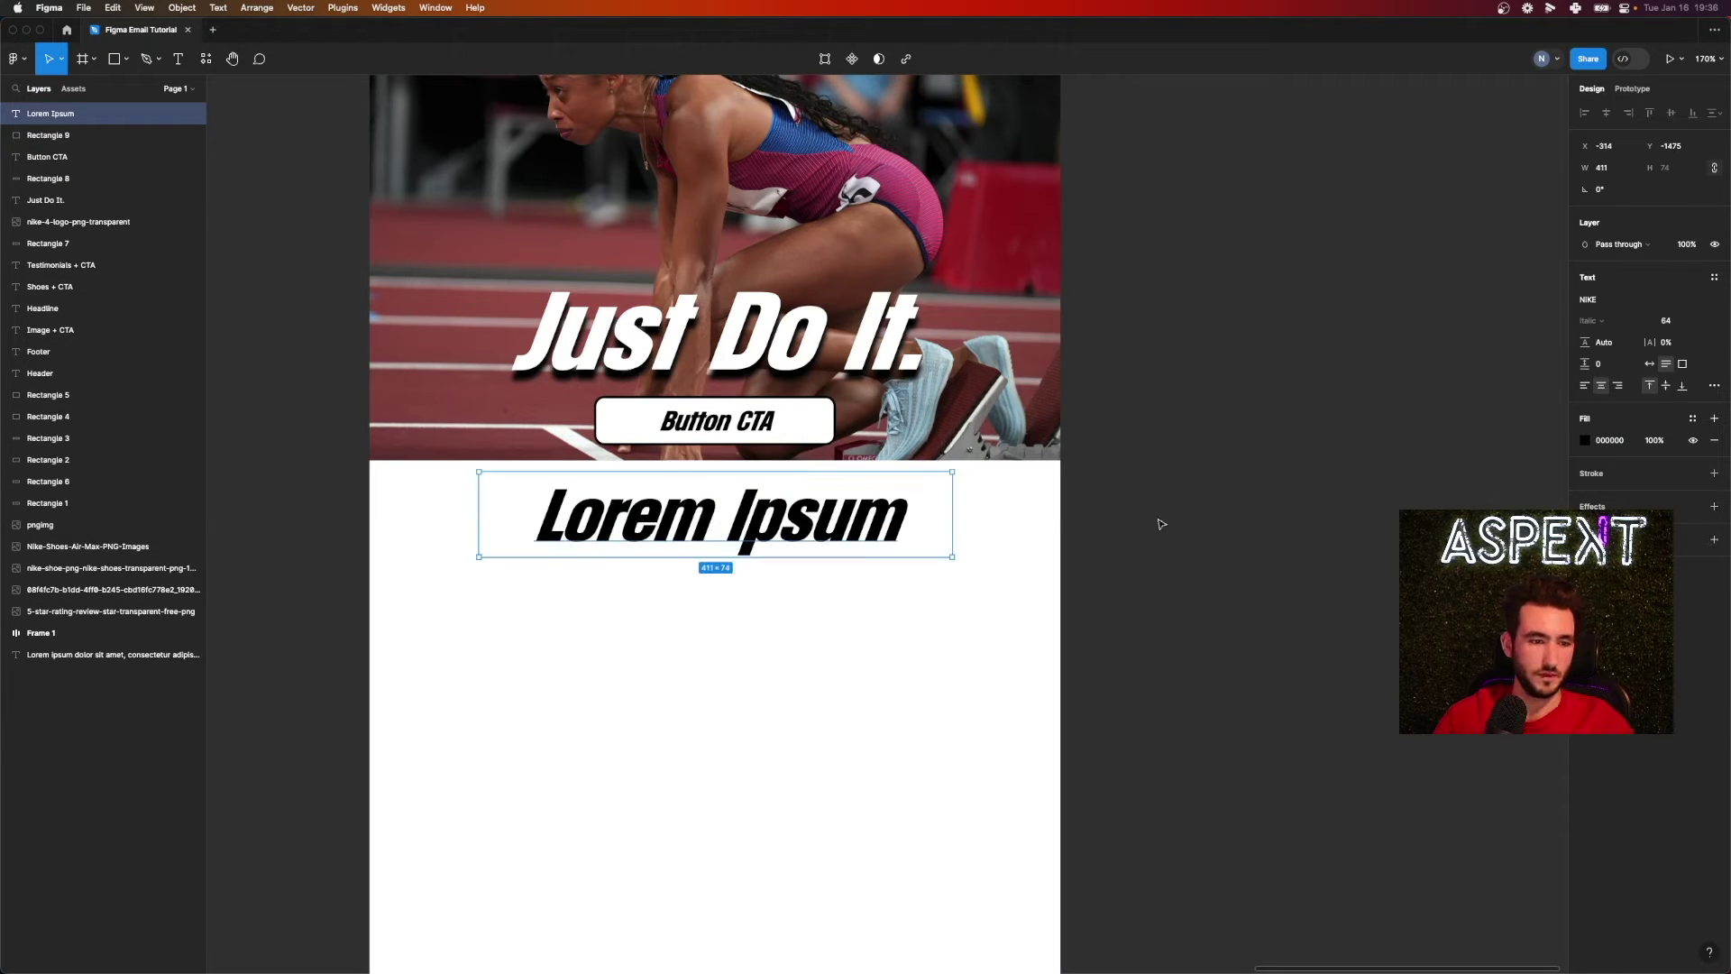
pyautogui.click(1179, 583)
# - Move the shoe images from beside the block wireframe to the empty canvas on the other side of the email design
pyautogui.scroll(-3, 1178, 583)
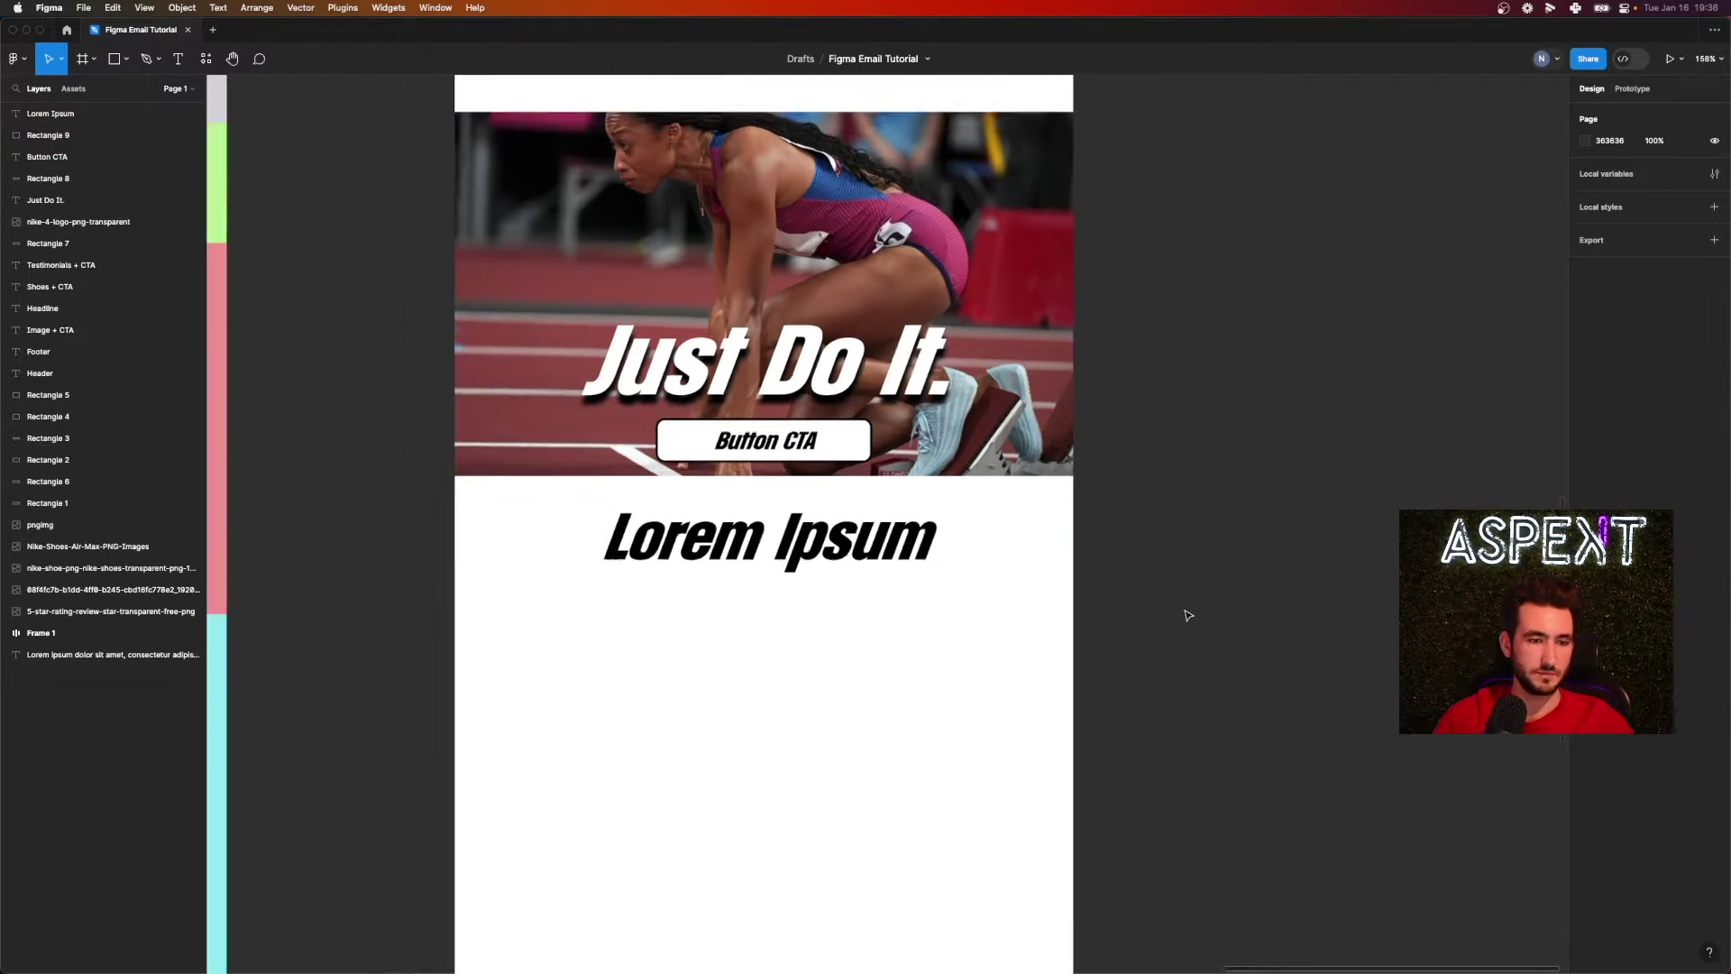
pyautogui.scroll(-5, 1071, 608)
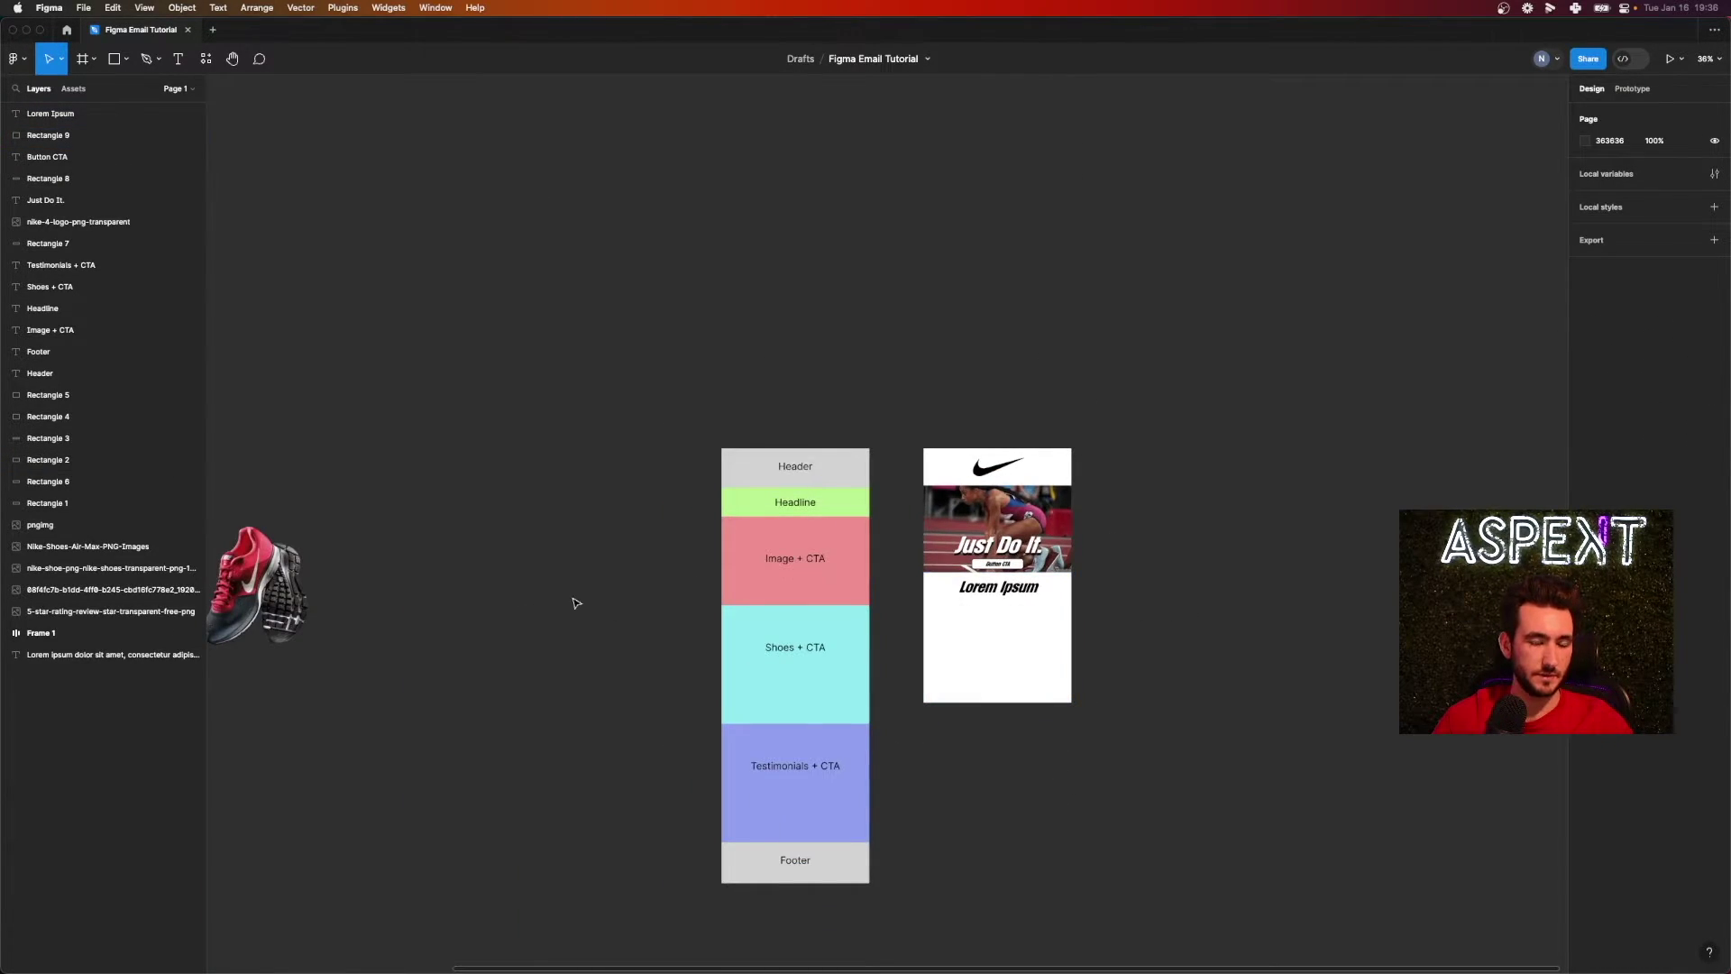
pyautogui.hscroll(-10, 577, 603)
pyautogui.moveTo(318, 255); pyautogui.dragTo(1383, 763)
pyautogui.hscroll(10, 1175, 495)
pyautogui.moveTo(1299, 712); pyautogui.dragTo(1104, 577)
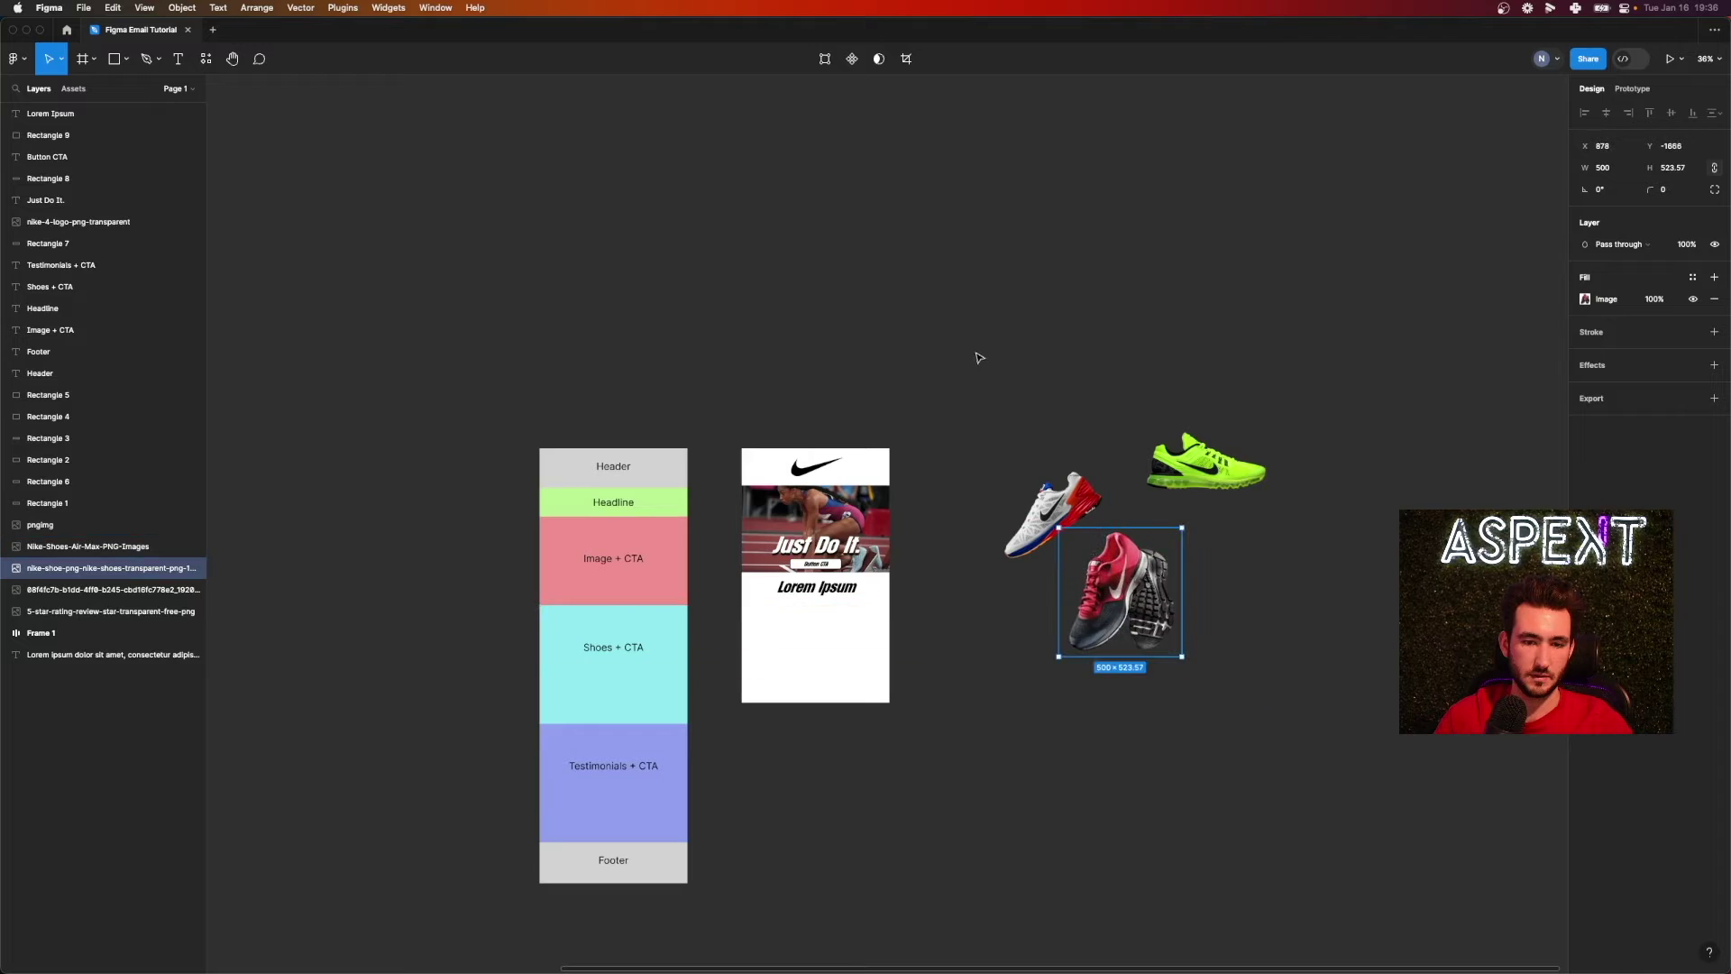
# - Scale the three shoe images down together so they fit the email's shoe section
pyautogui.moveTo(979, 358); pyautogui.dragTo(1222, 595)
pyautogui.moveTo(1267, 656); pyautogui.dragTo(1045, 623)
pyautogui.scroll(10, 978, 600)
pyautogui.click(989, 466)
# - Draw a rectangle about 509 by 192 beneath the "Lorem Ipsum" heading in the white section
pyautogui.hscroll(-5, 989, 466)
pyautogui.scroll(-3, 989, 466)
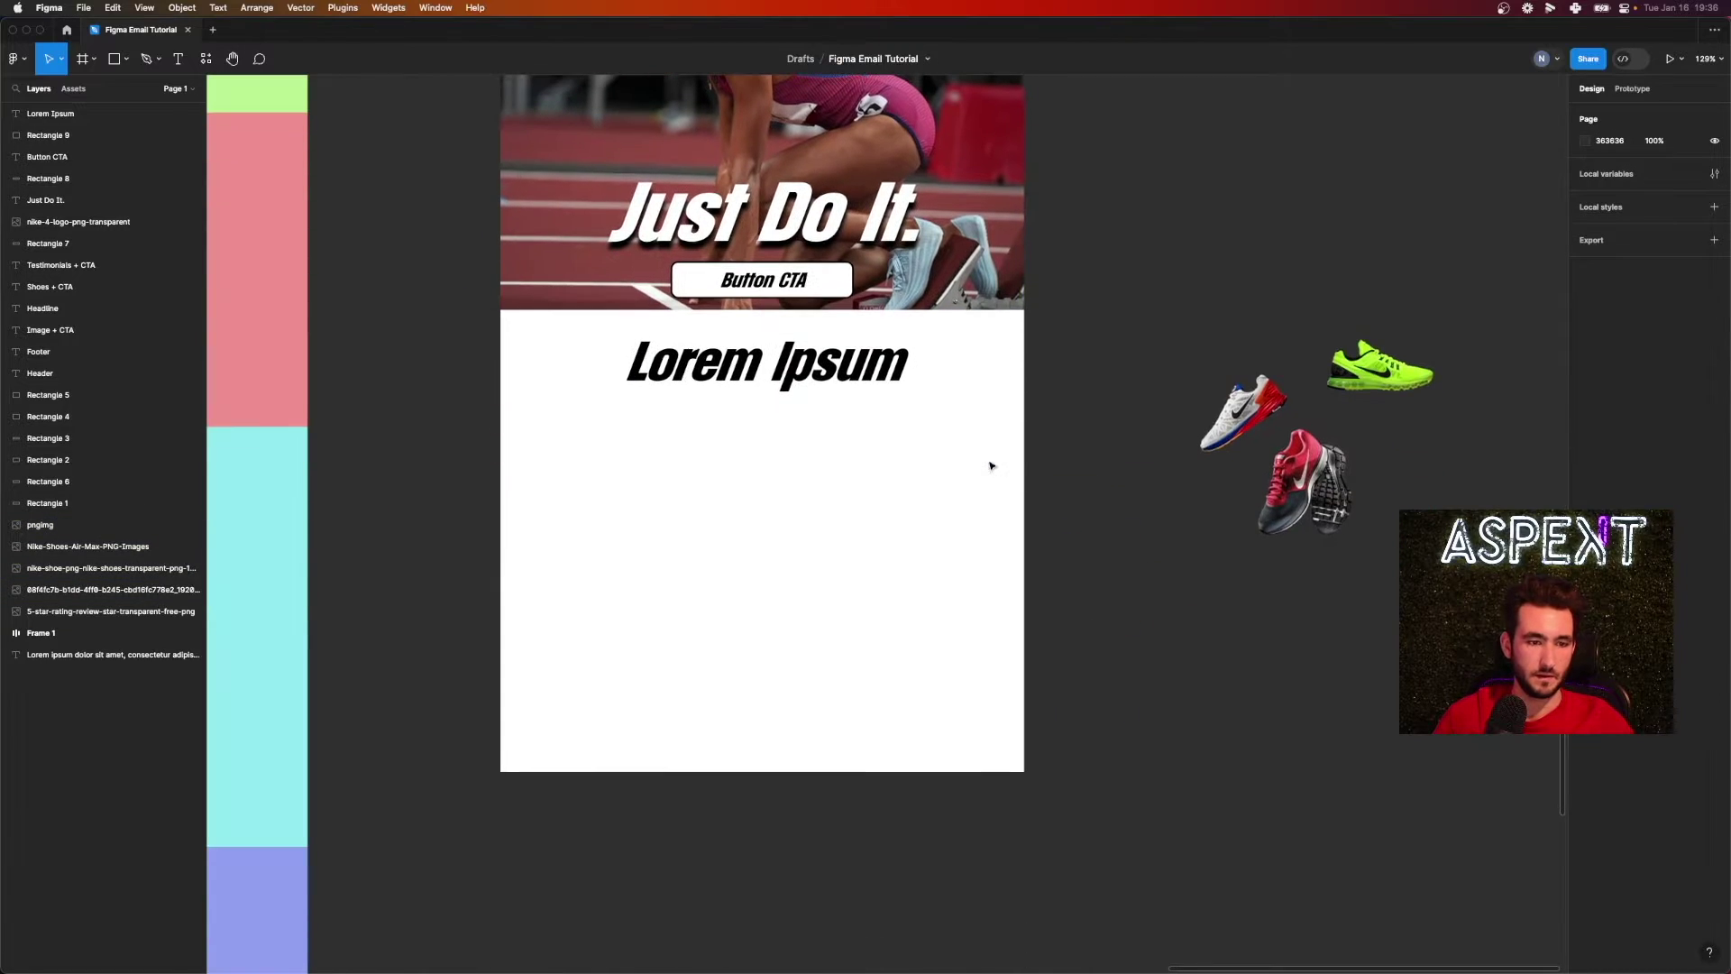
pyautogui.click(121, 60)
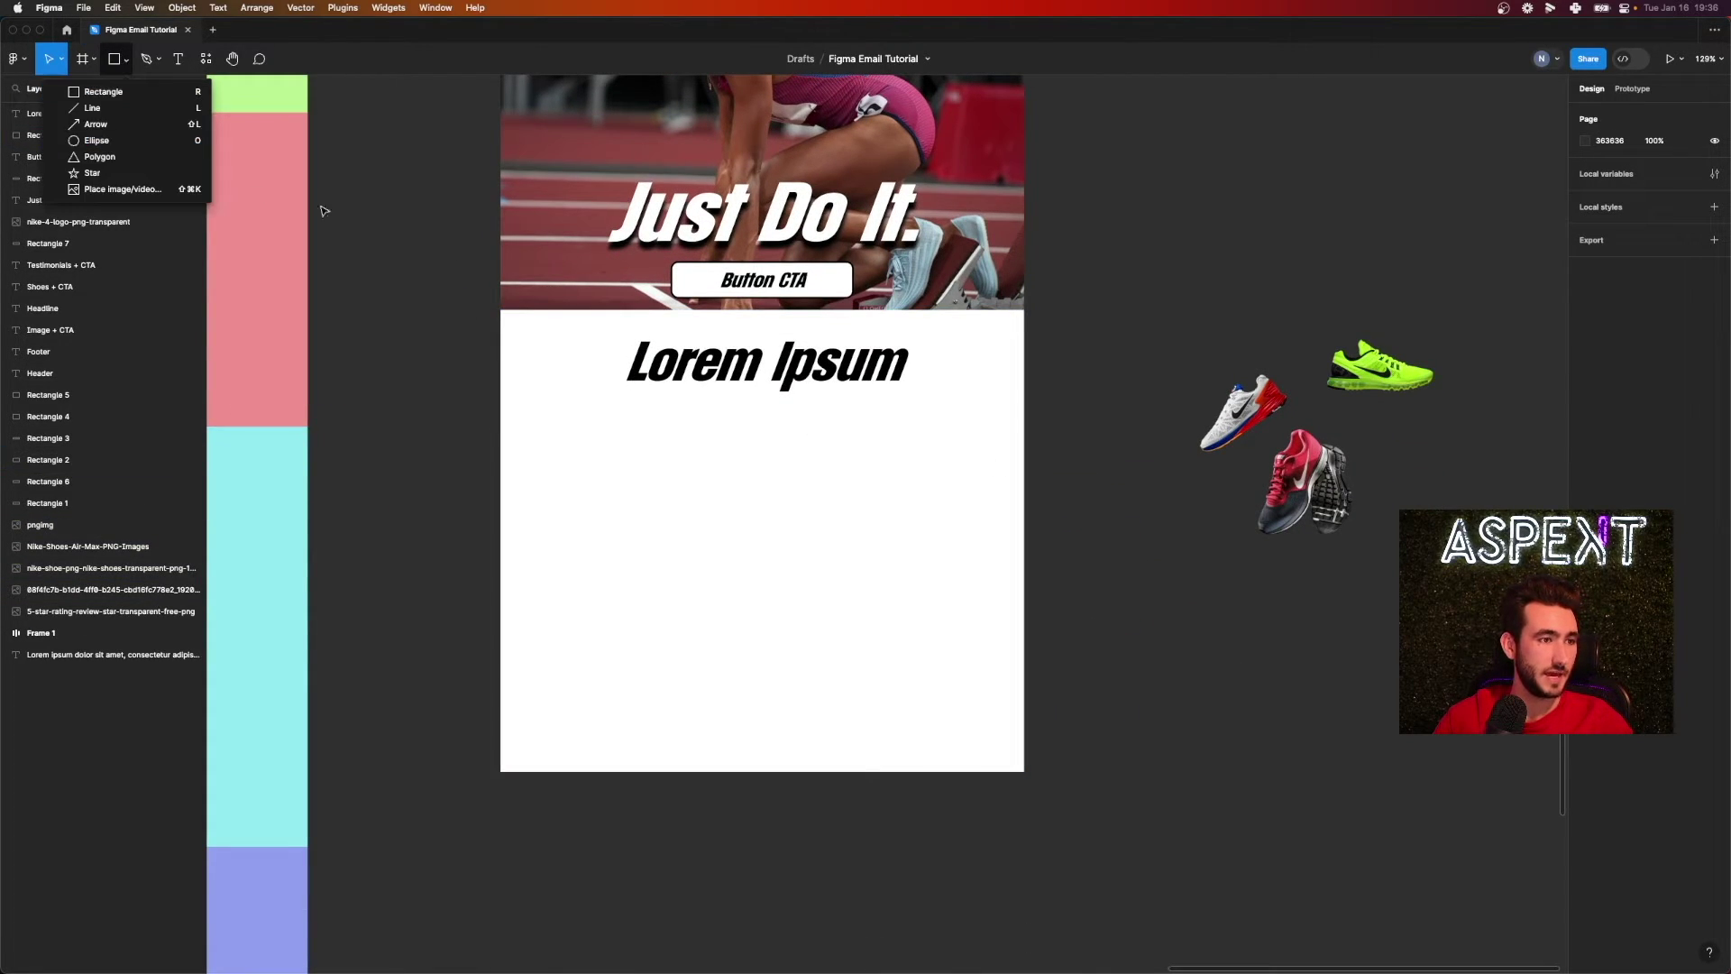
pyautogui.click(98, 91)
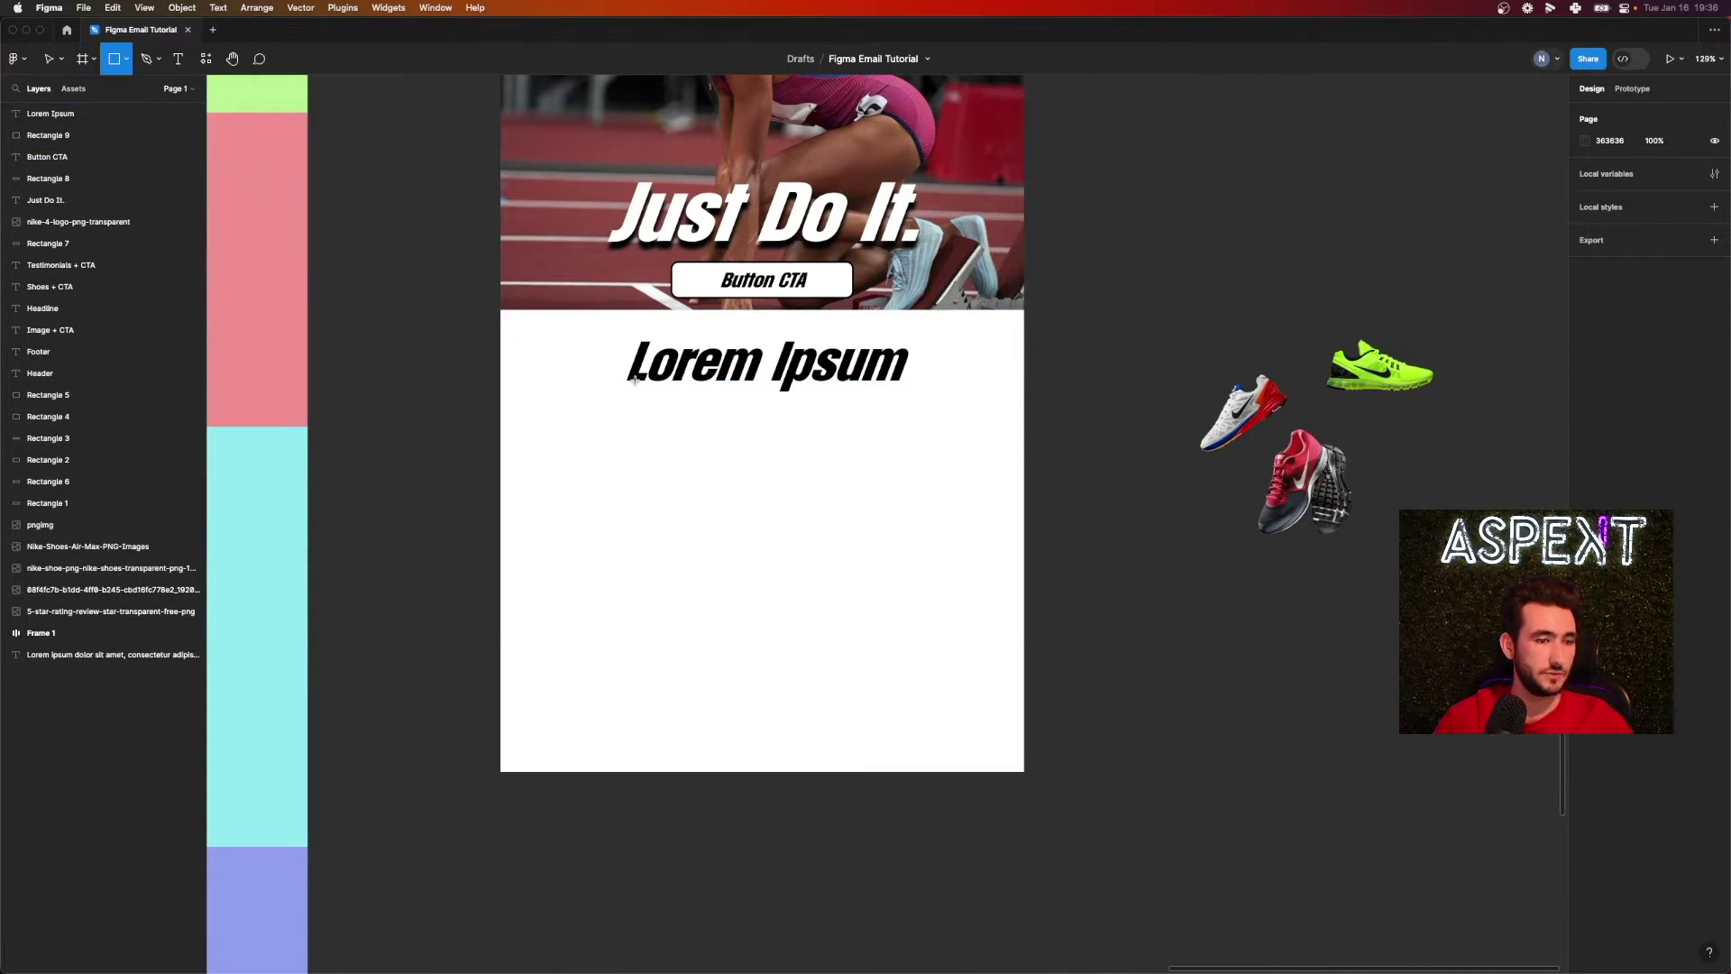
pyautogui.moveTo(546, 404)
pyautogui.mouseDown()
pyautogui.moveTo(920, 592)
pyautogui.moveTo(990, 572)
pyautogui.mouseUp()
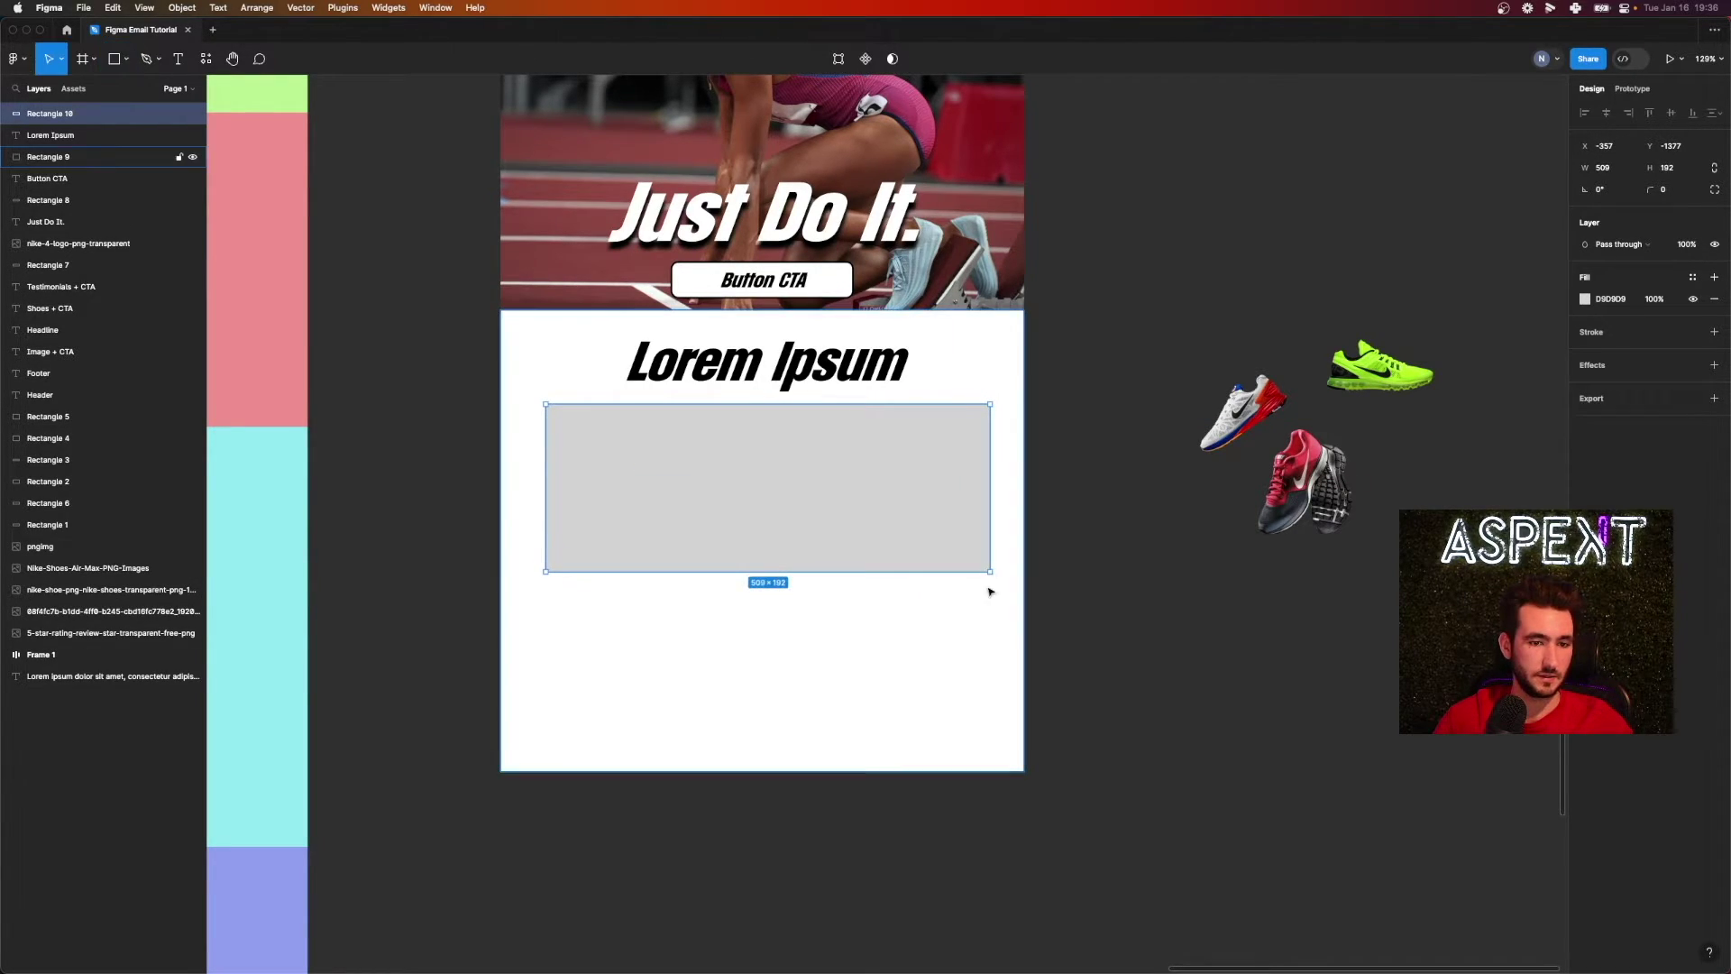
# - Set the gray rectangle's width to 500 and its height to 200
pyautogui.click(1609, 169)
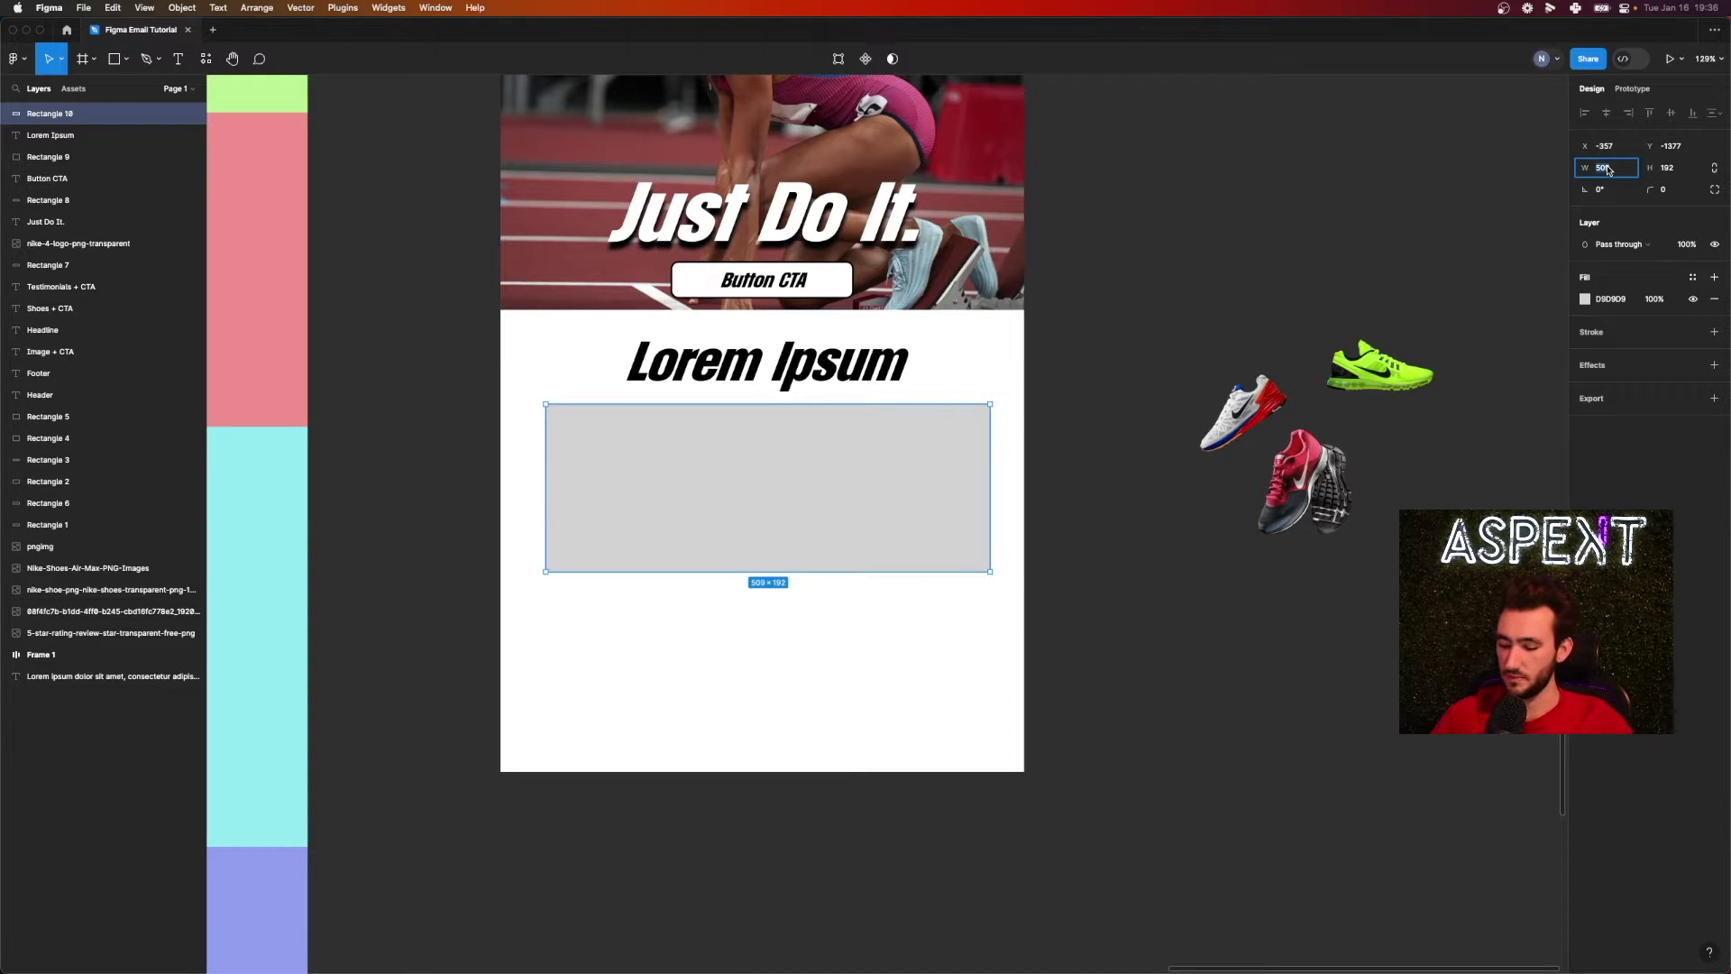
pyautogui.write('500')
pyautogui.press('Return')
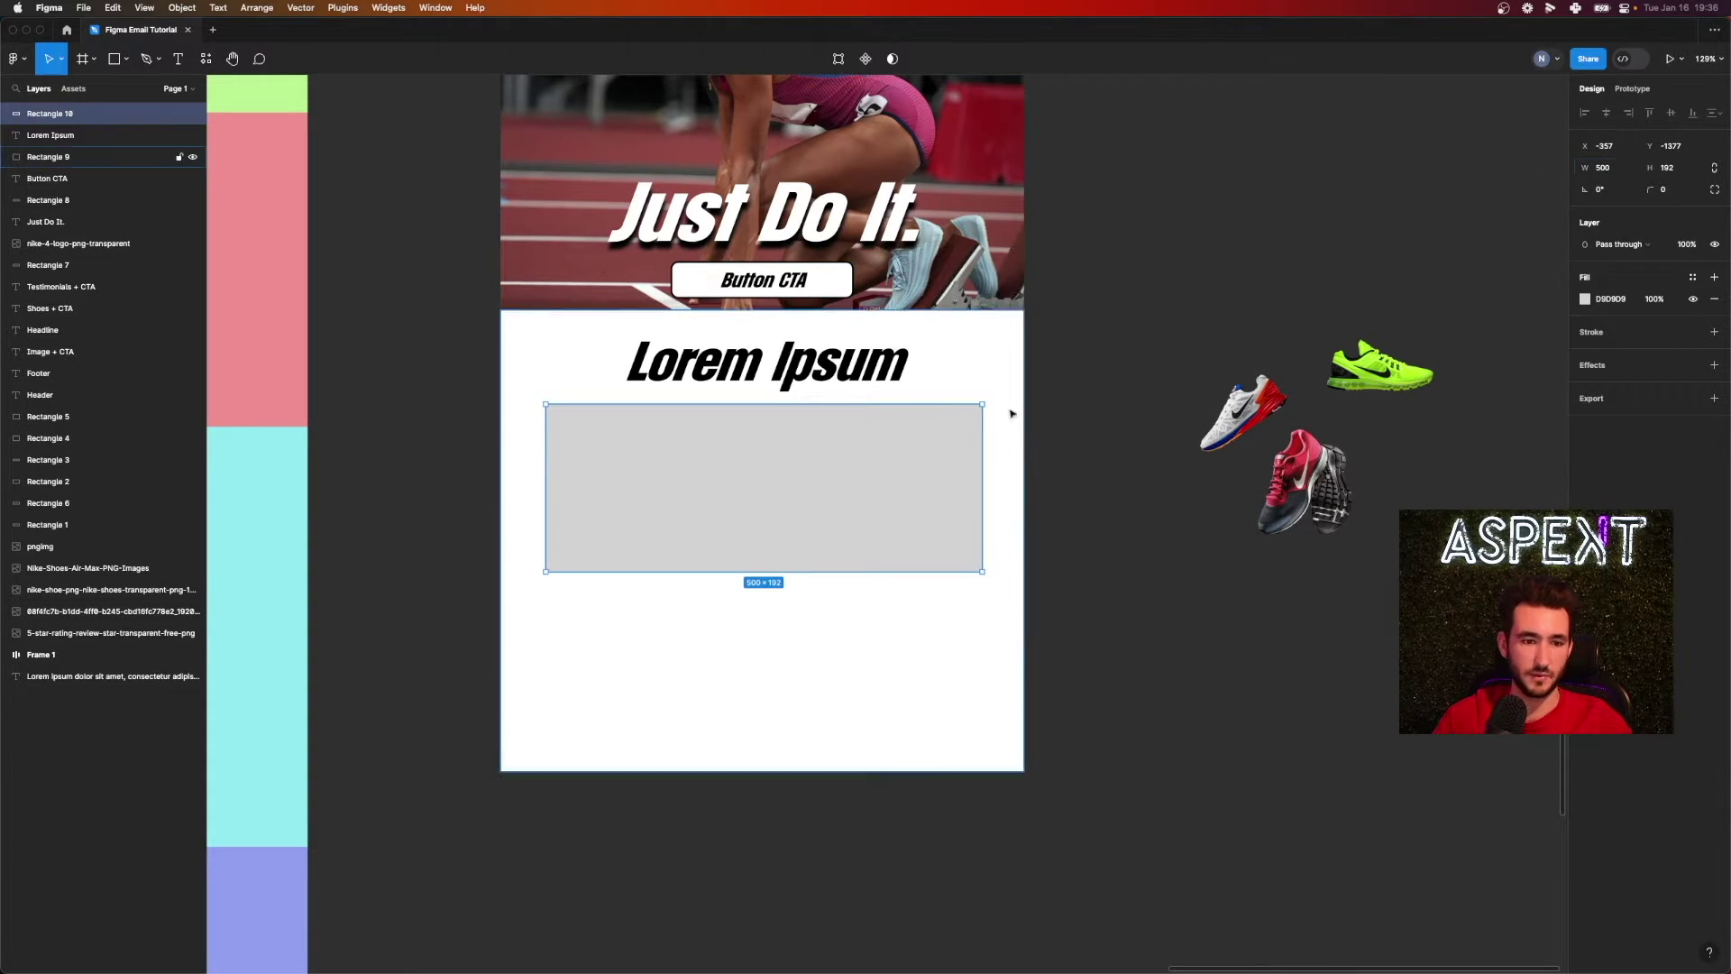
pyautogui.click(1661, 169)
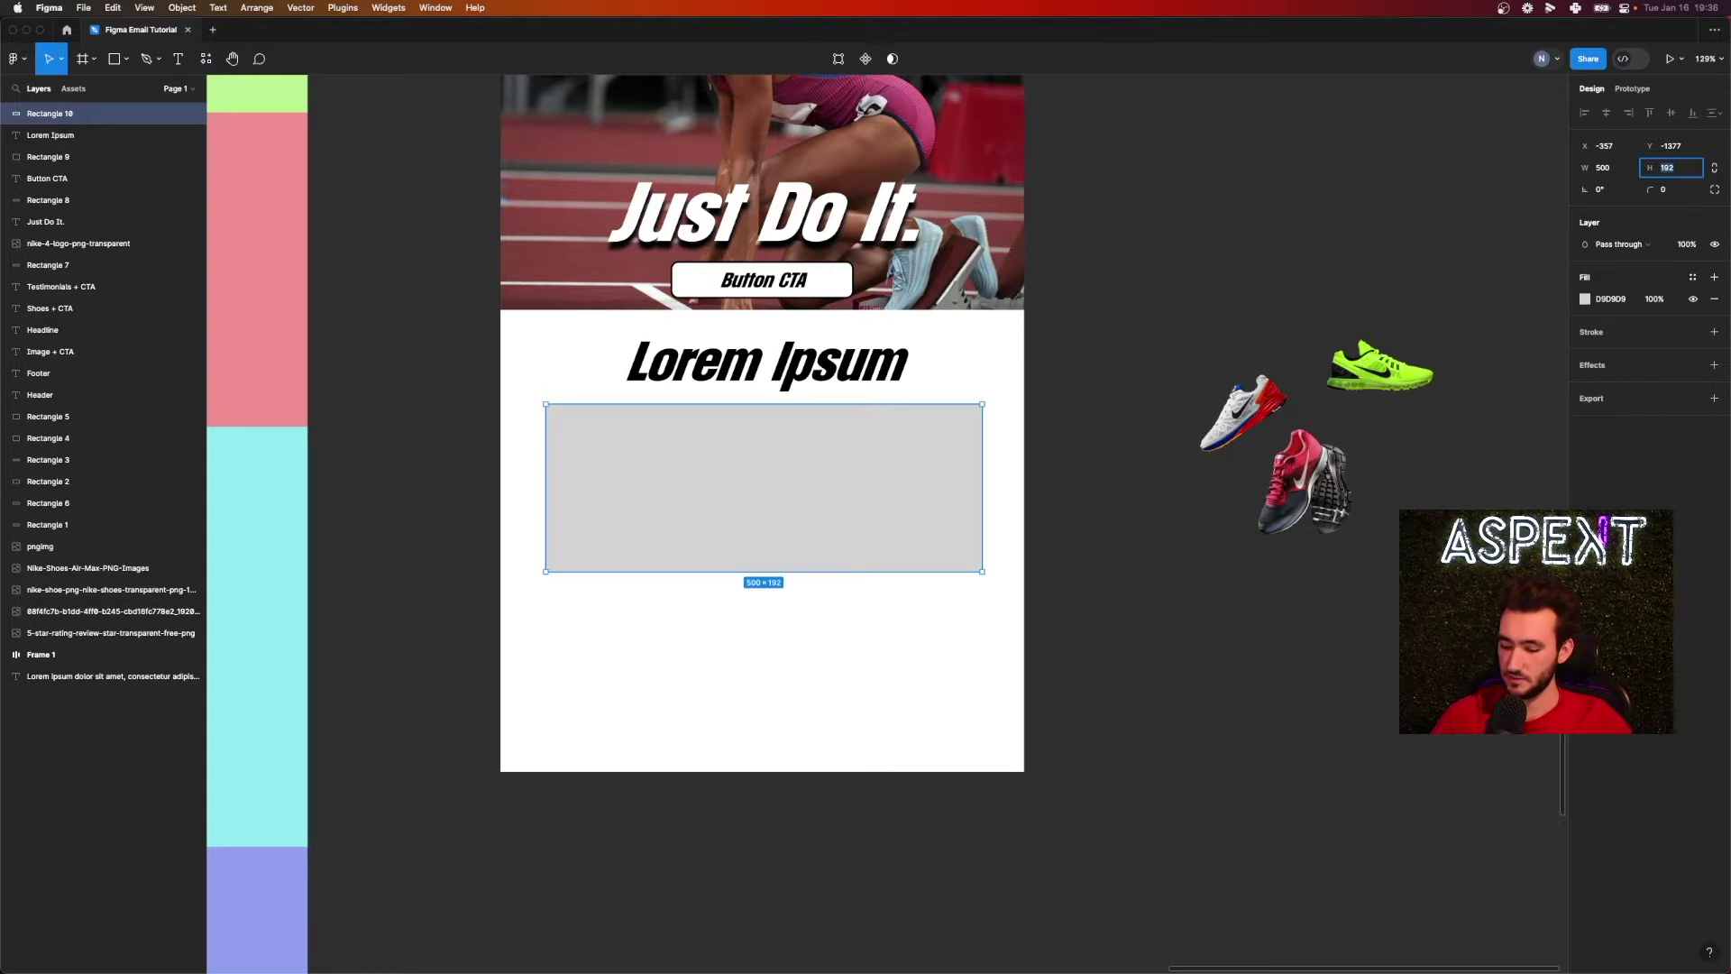
pyautogui.press('Return')
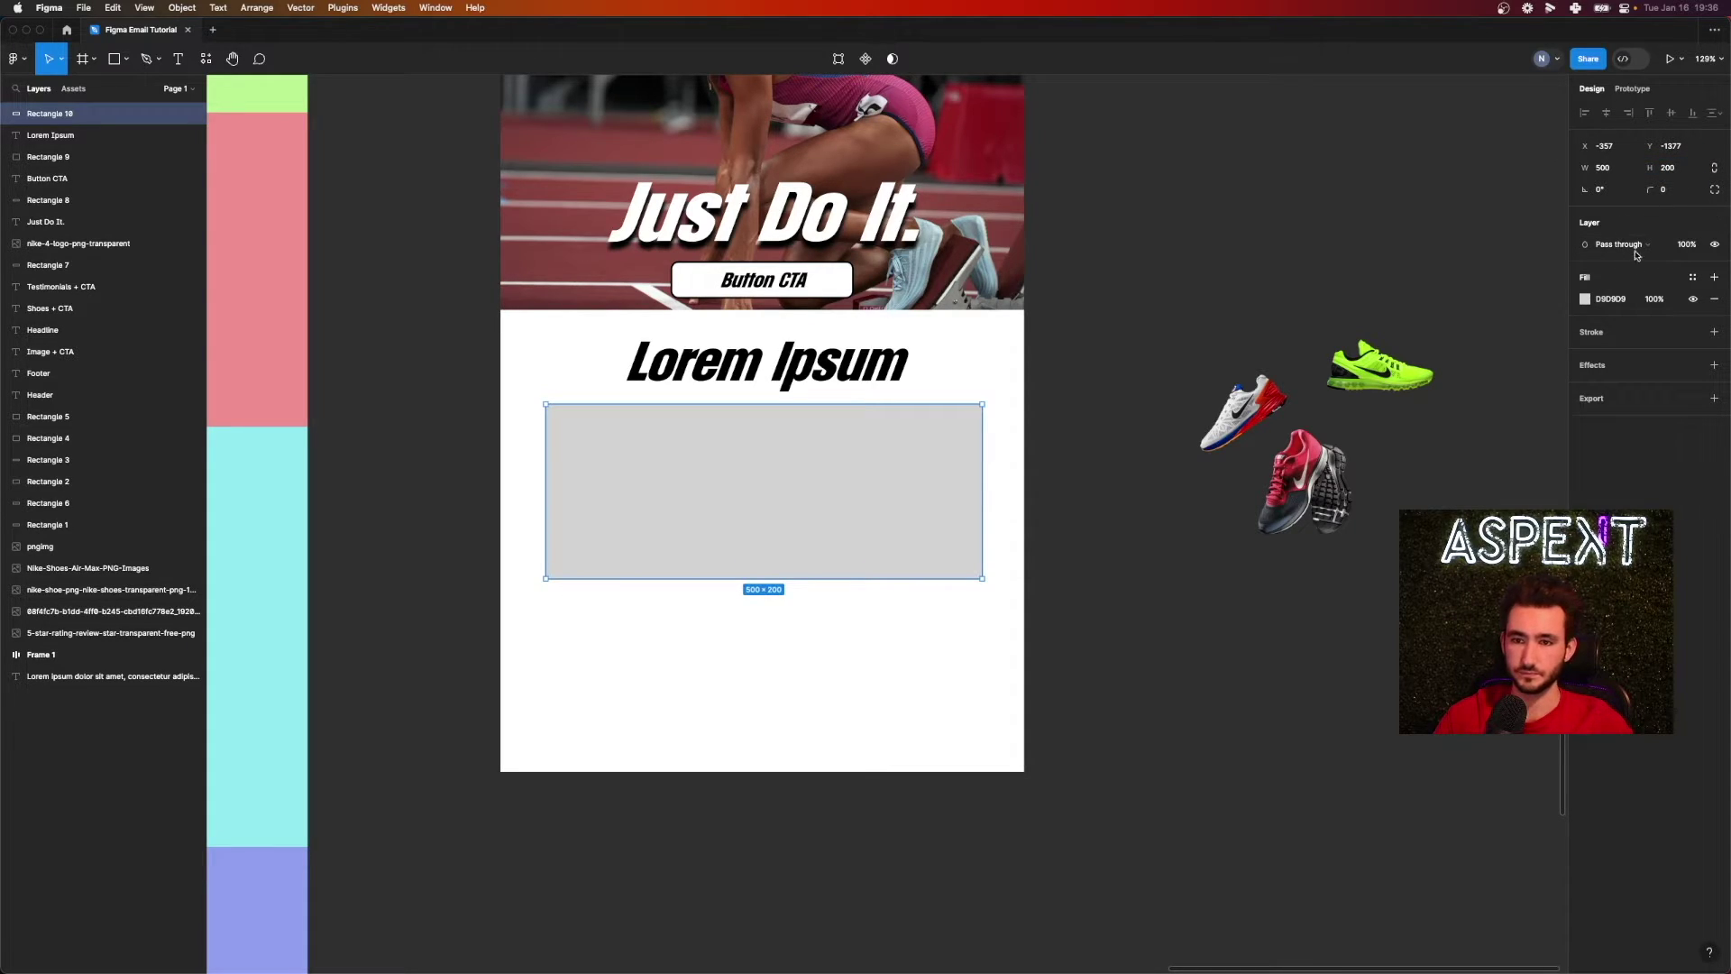
# - Round the gray rectangle's corners with a radius of 20
pyautogui.moveTo(1648, 189); pyautogui.dragTo(1690, 191)
pyautogui.moveTo(88, 195); pyautogui.dragTo(1557, 131)
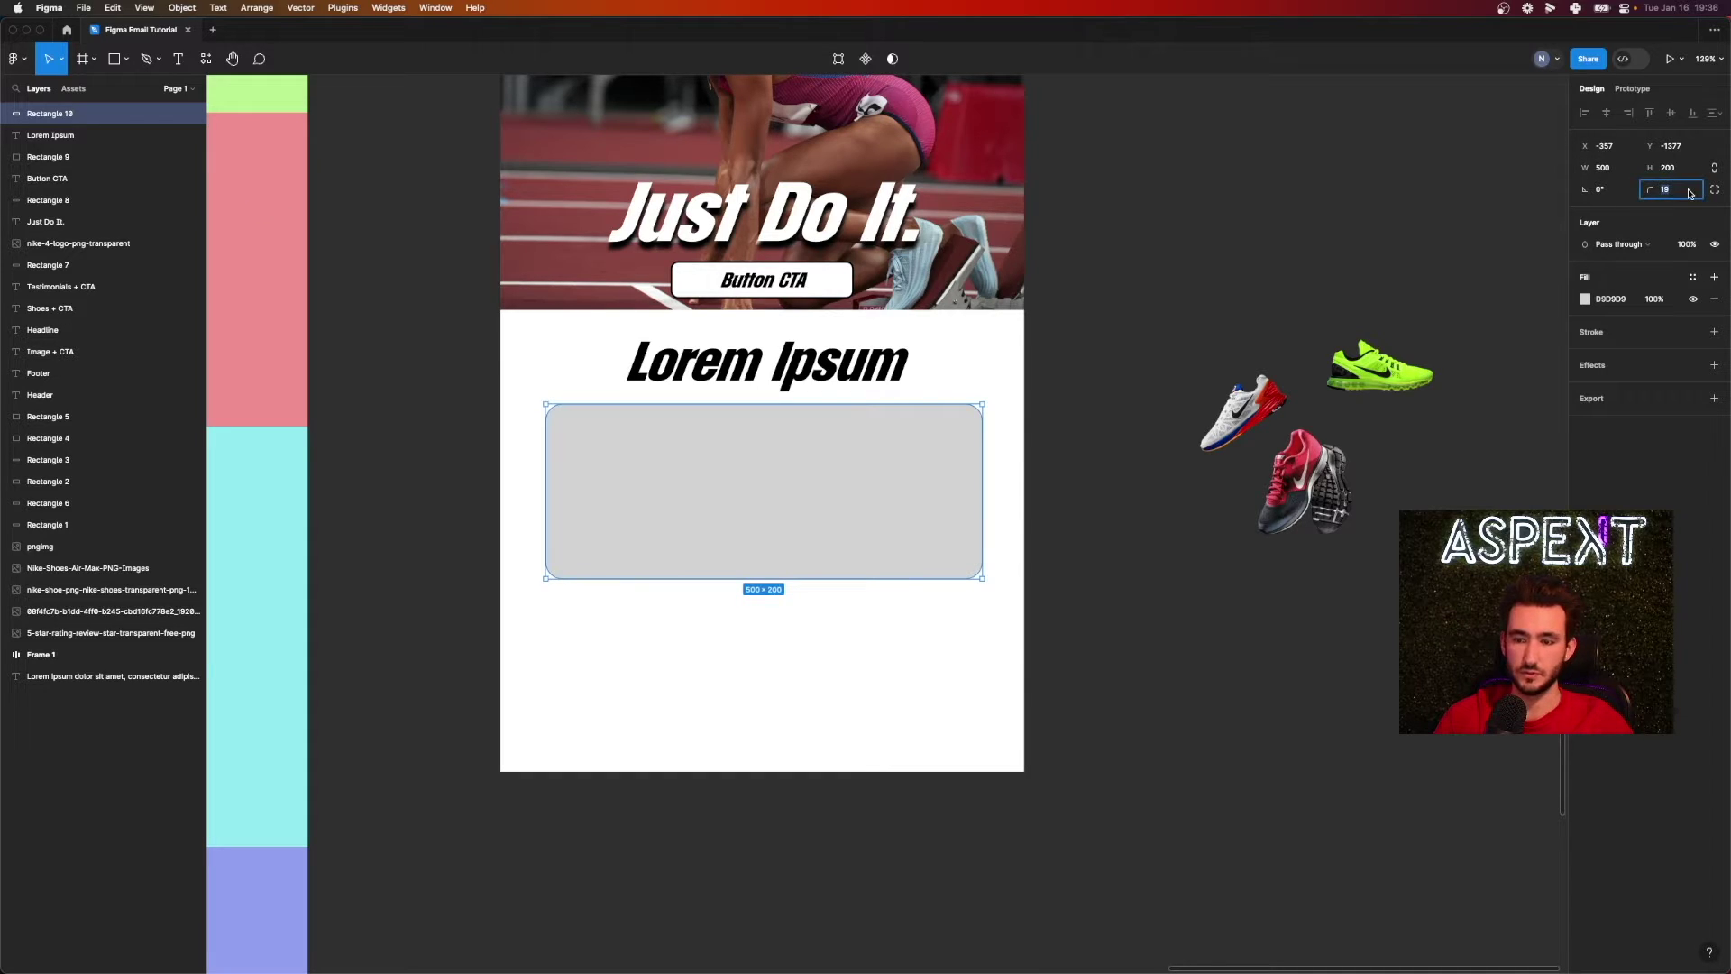
pyautogui.moveTo(1689, 194); pyautogui.dragTo(1695, 194)
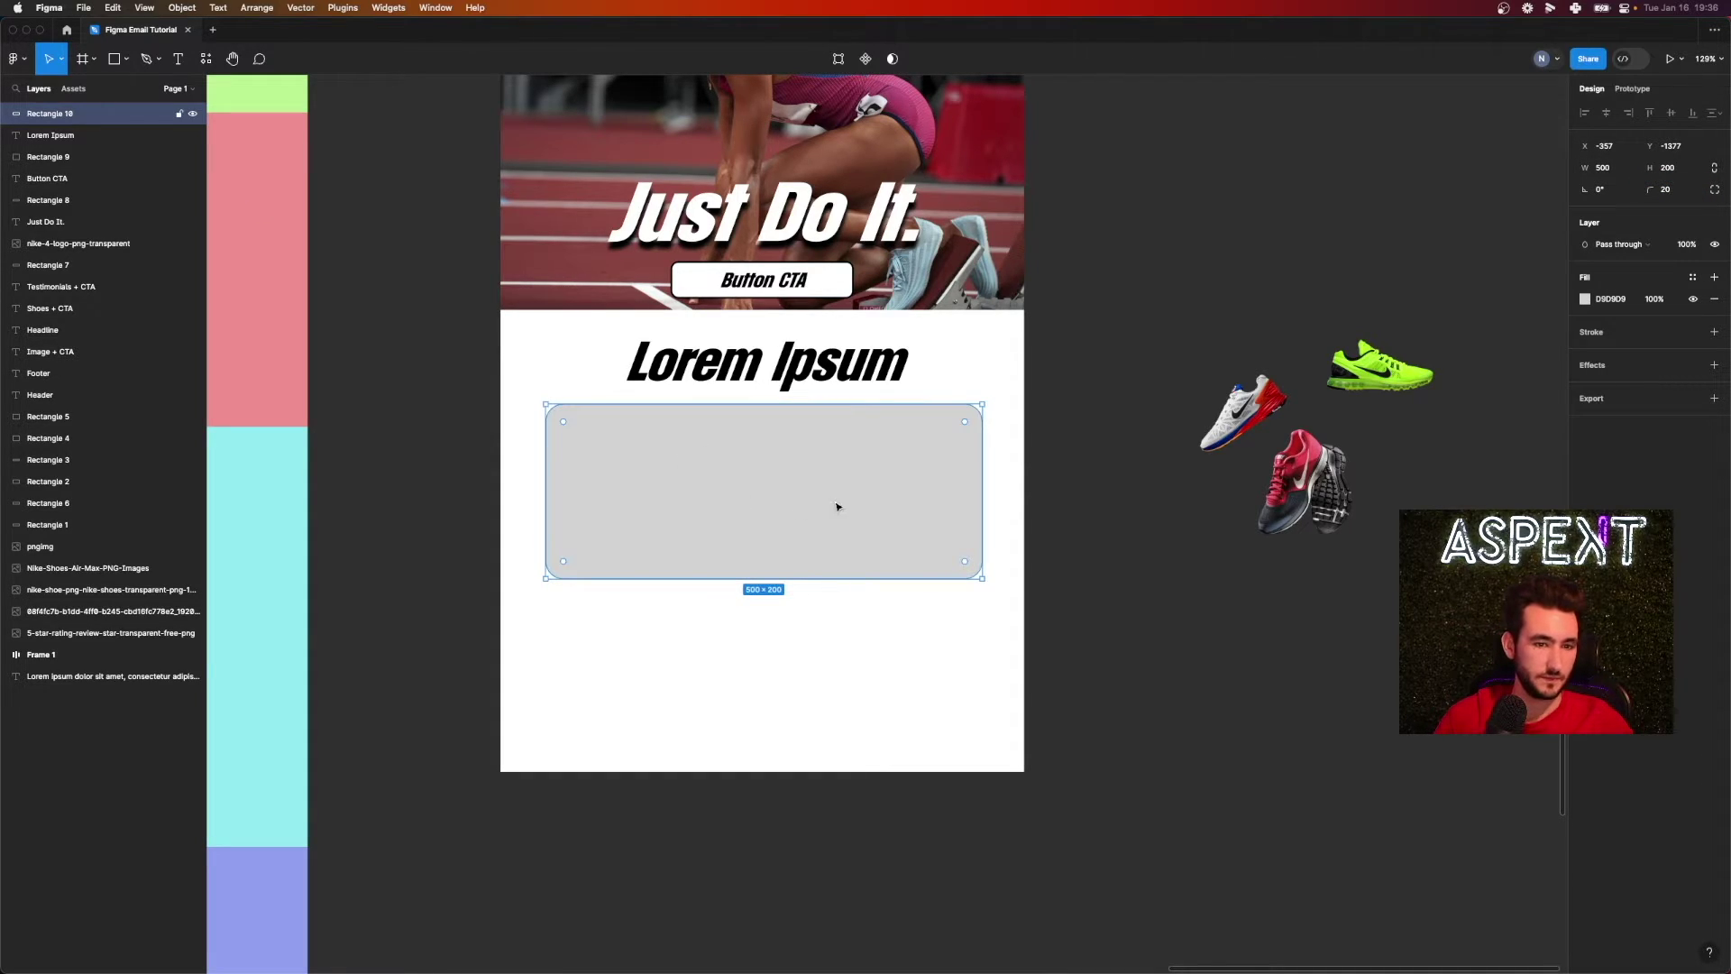
pyautogui.click(1112, 580)
pyautogui.click(850, 460)
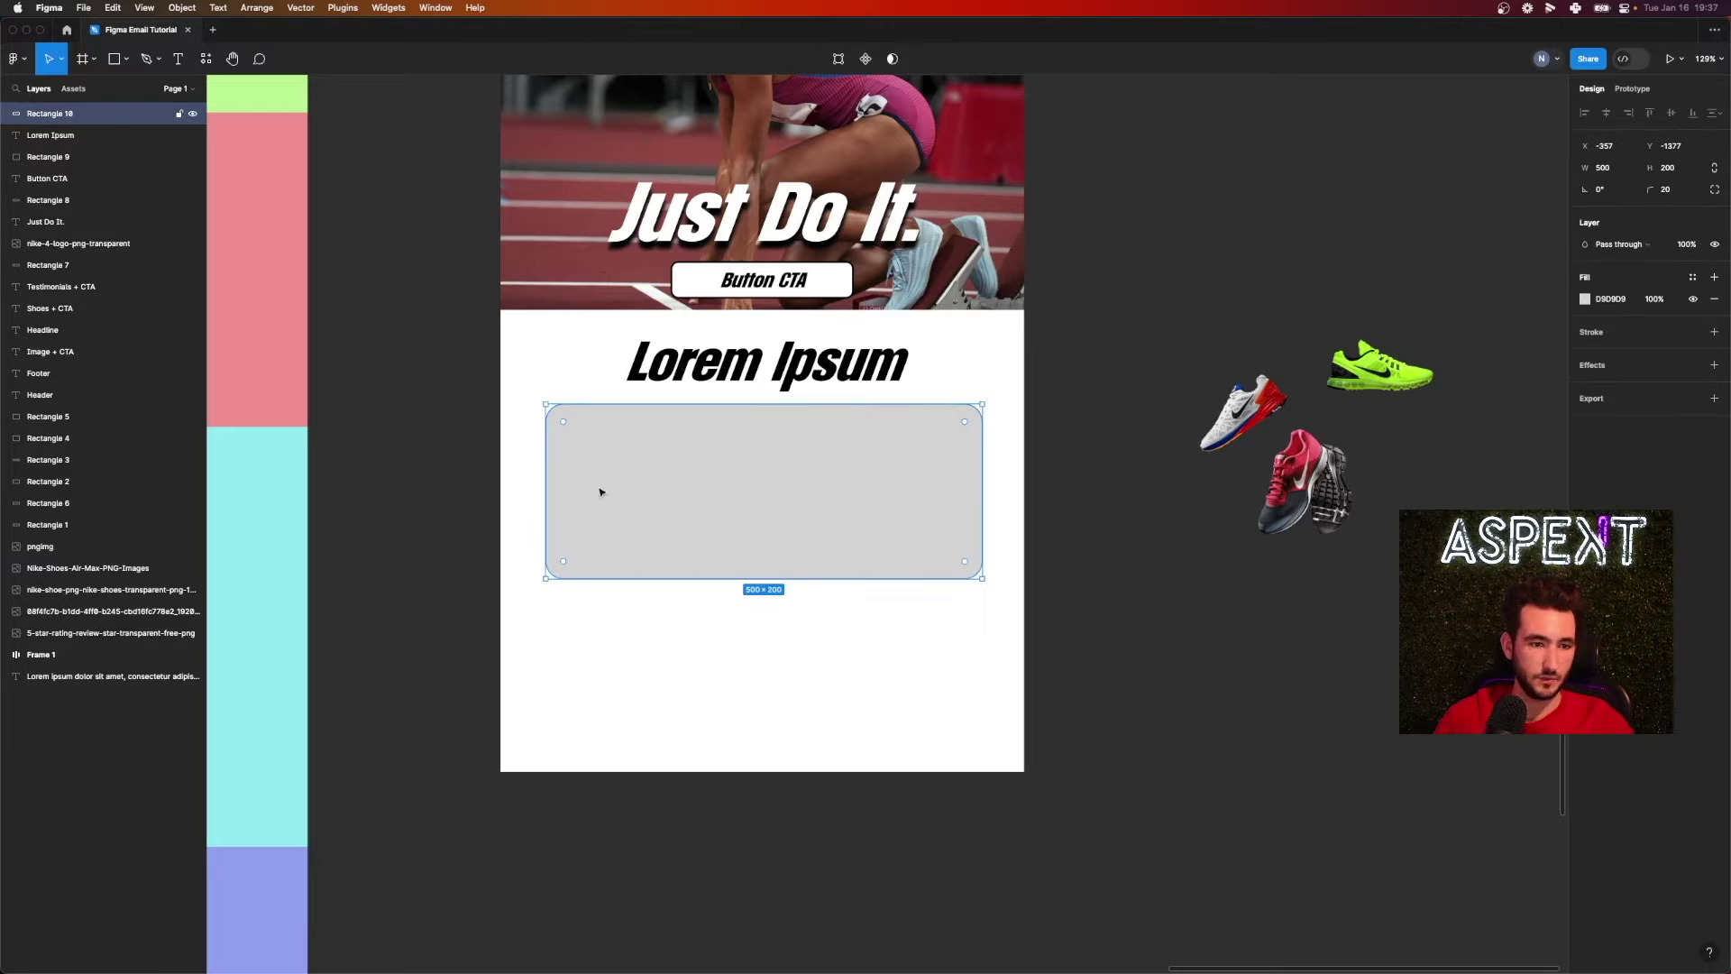
# - Draw a rectangle about 199 by 157 inside the gray card, near its left edge, and fill it with white (FFFFFF)
pyautogui.press('r')
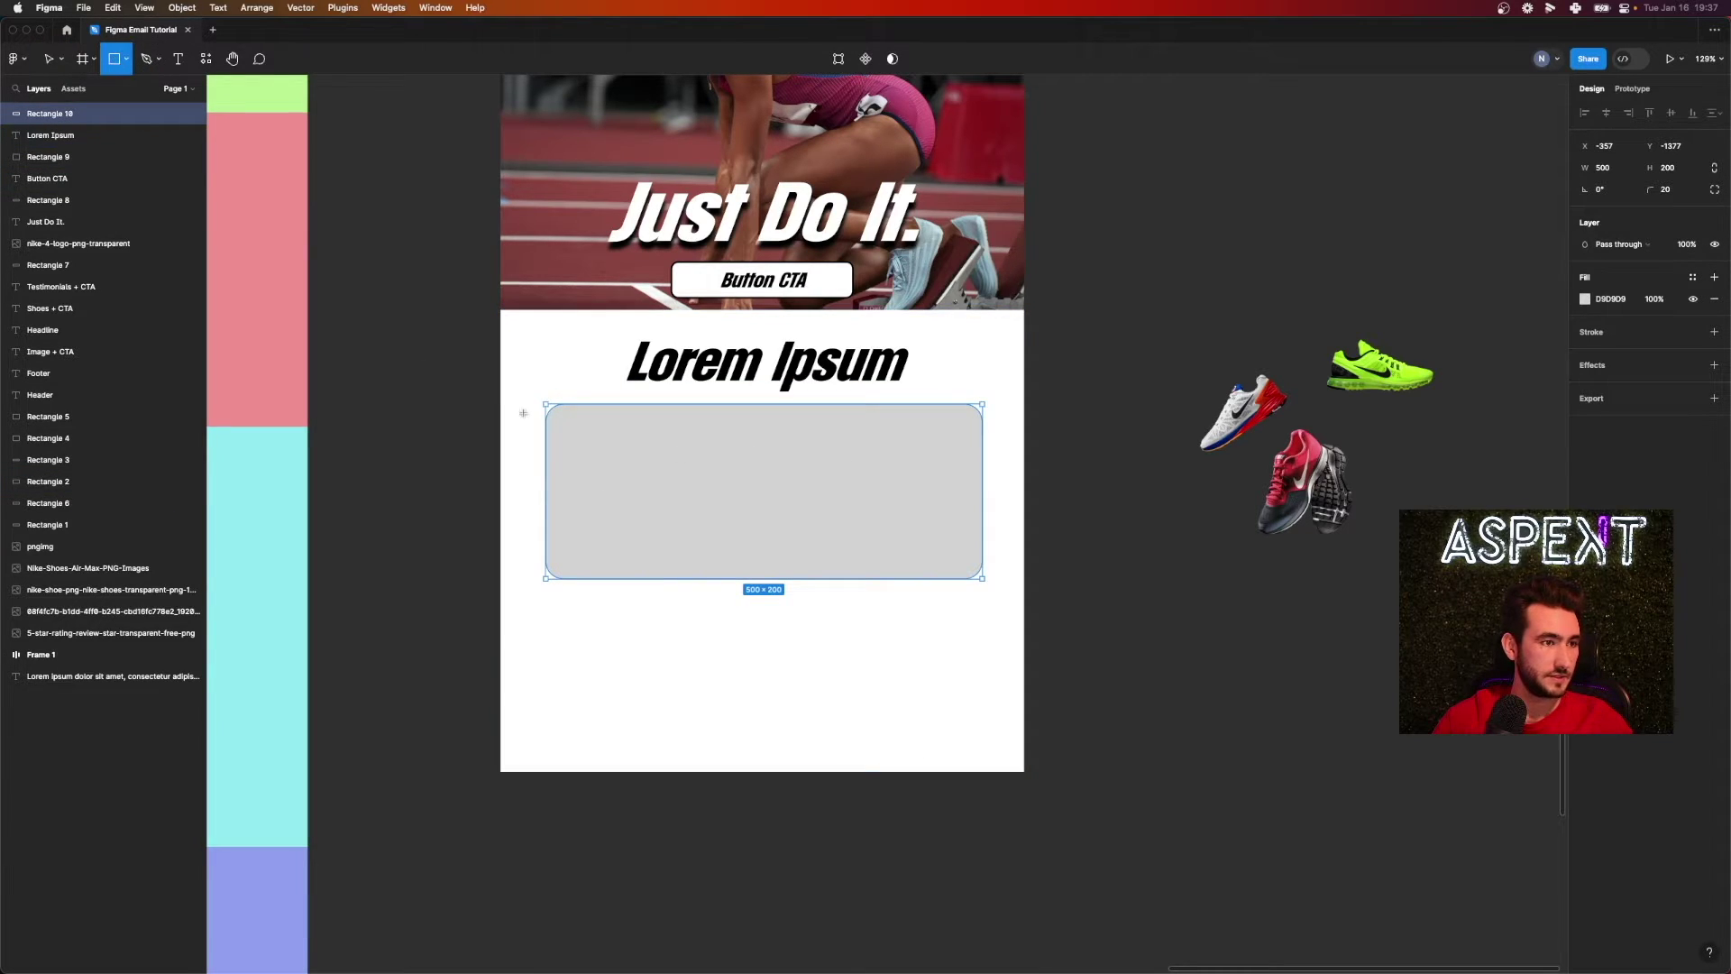
pyautogui.moveTo(565, 421); pyautogui.dragTo(737, 556)
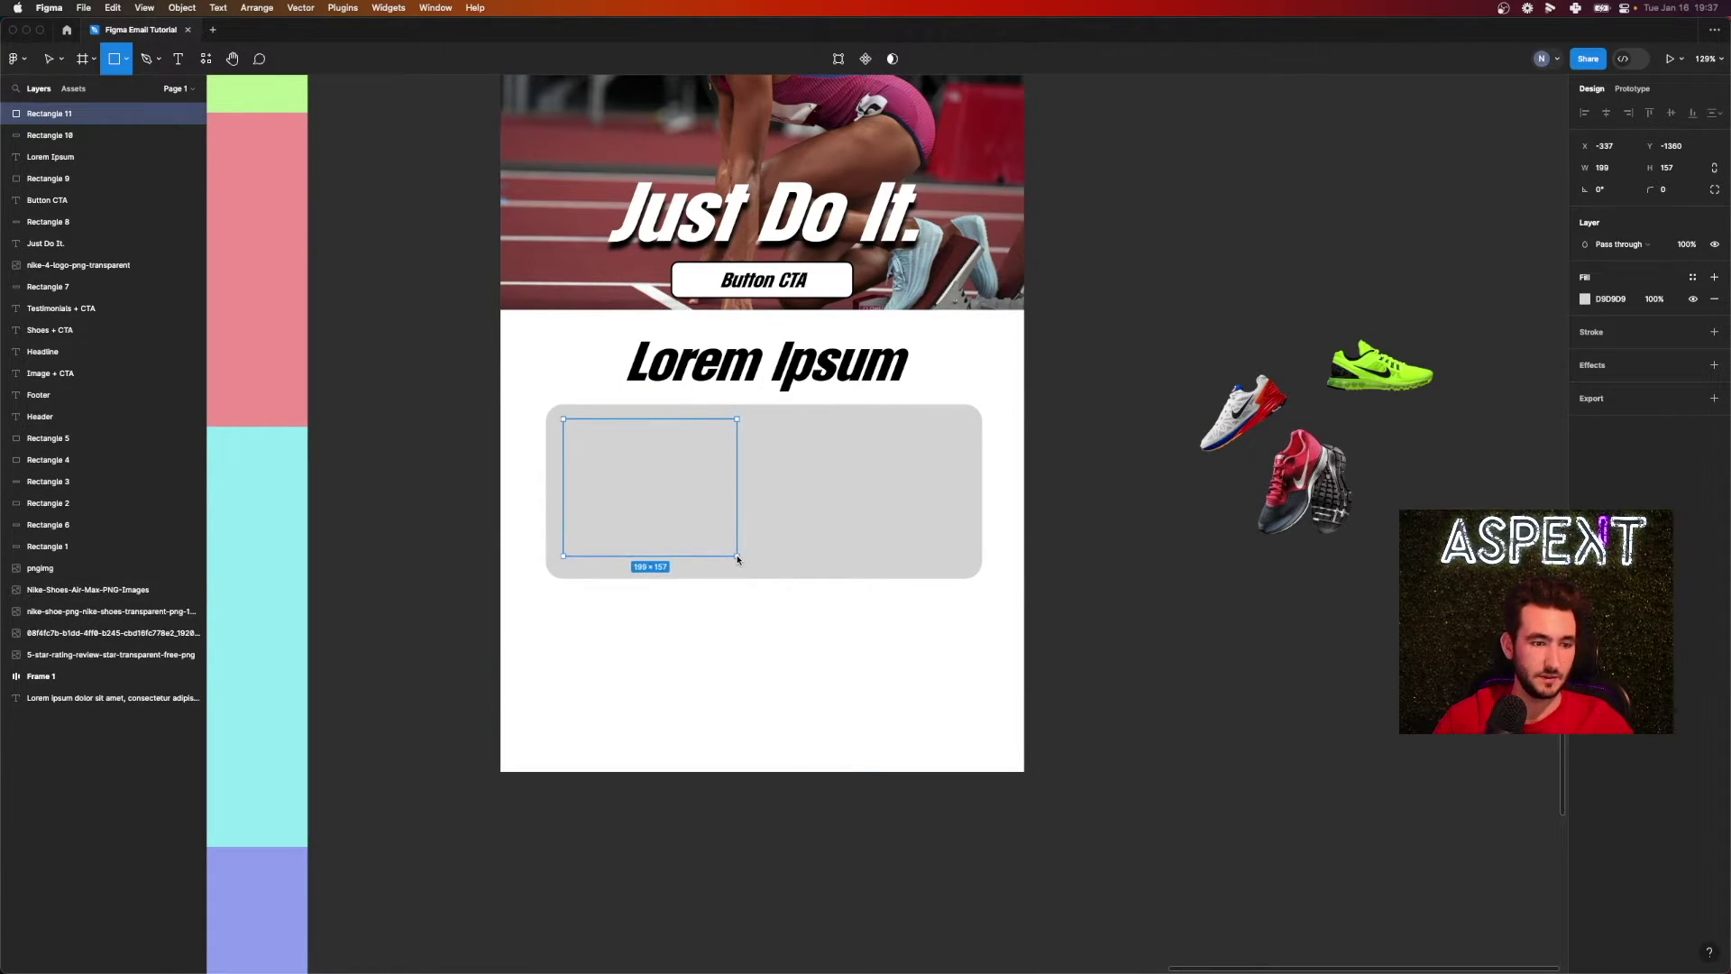
pyautogui.click(1585, 299)
pyautogui.click(1407, 342)
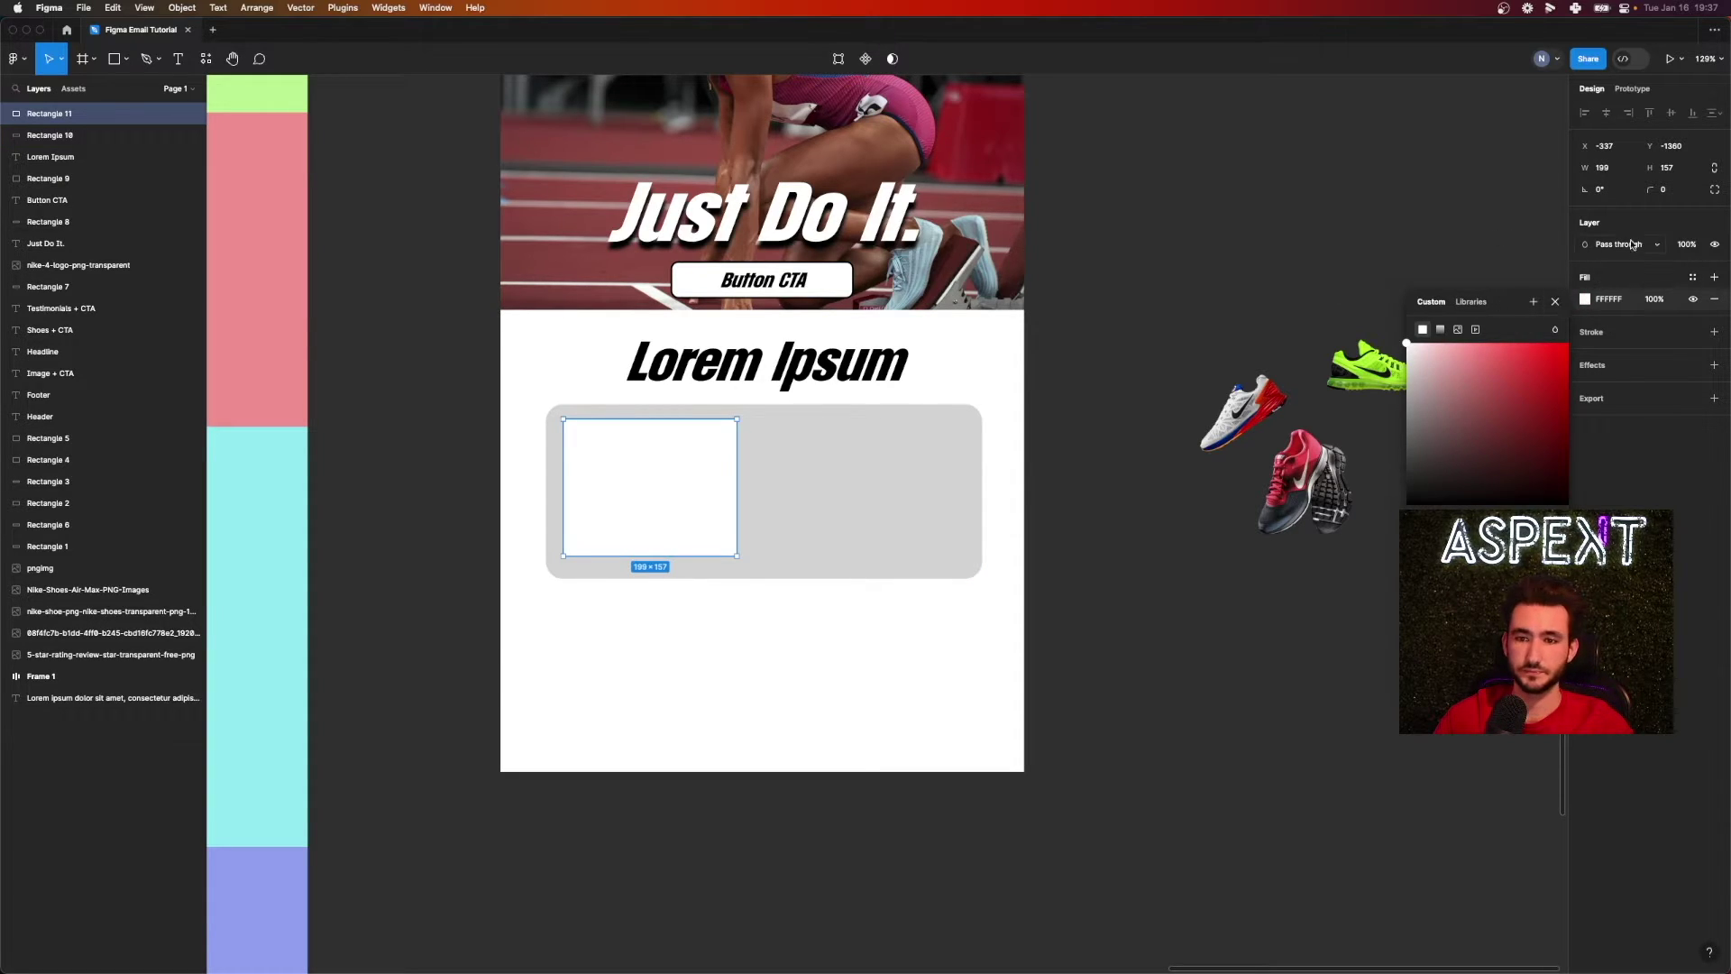
# - Try a height of 200 for the white rectangle
pyautogui.click(1663, 169)
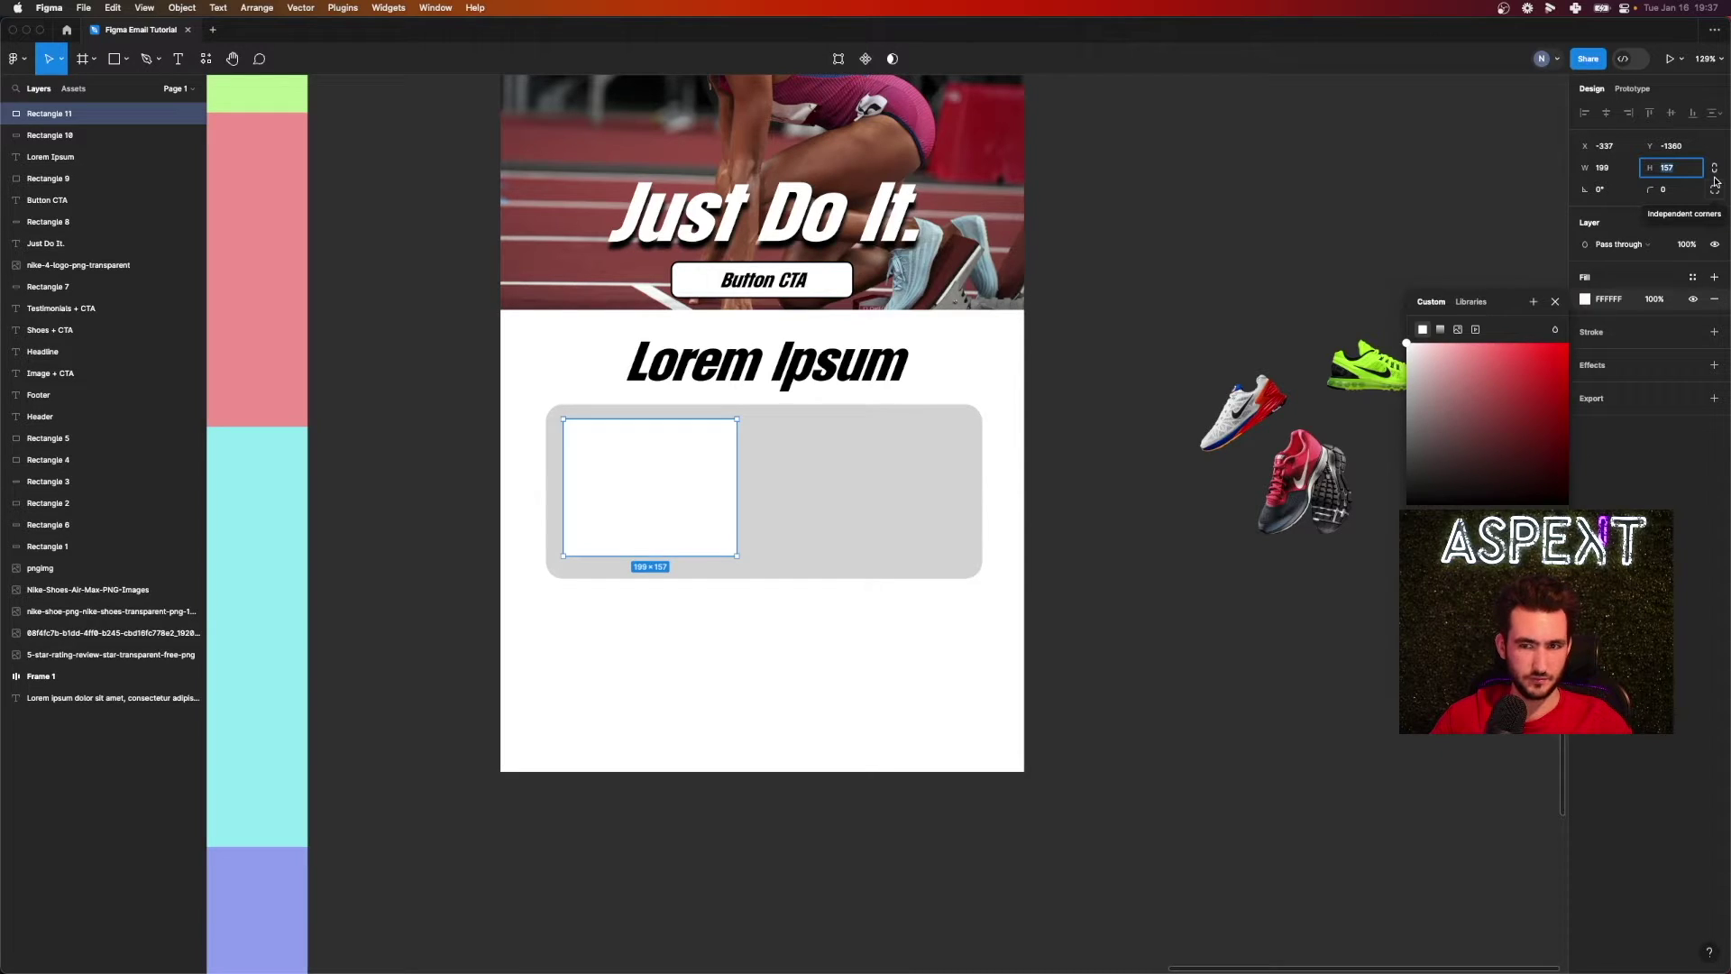
pyautogui.write('200')
pyautogui.press('Return')
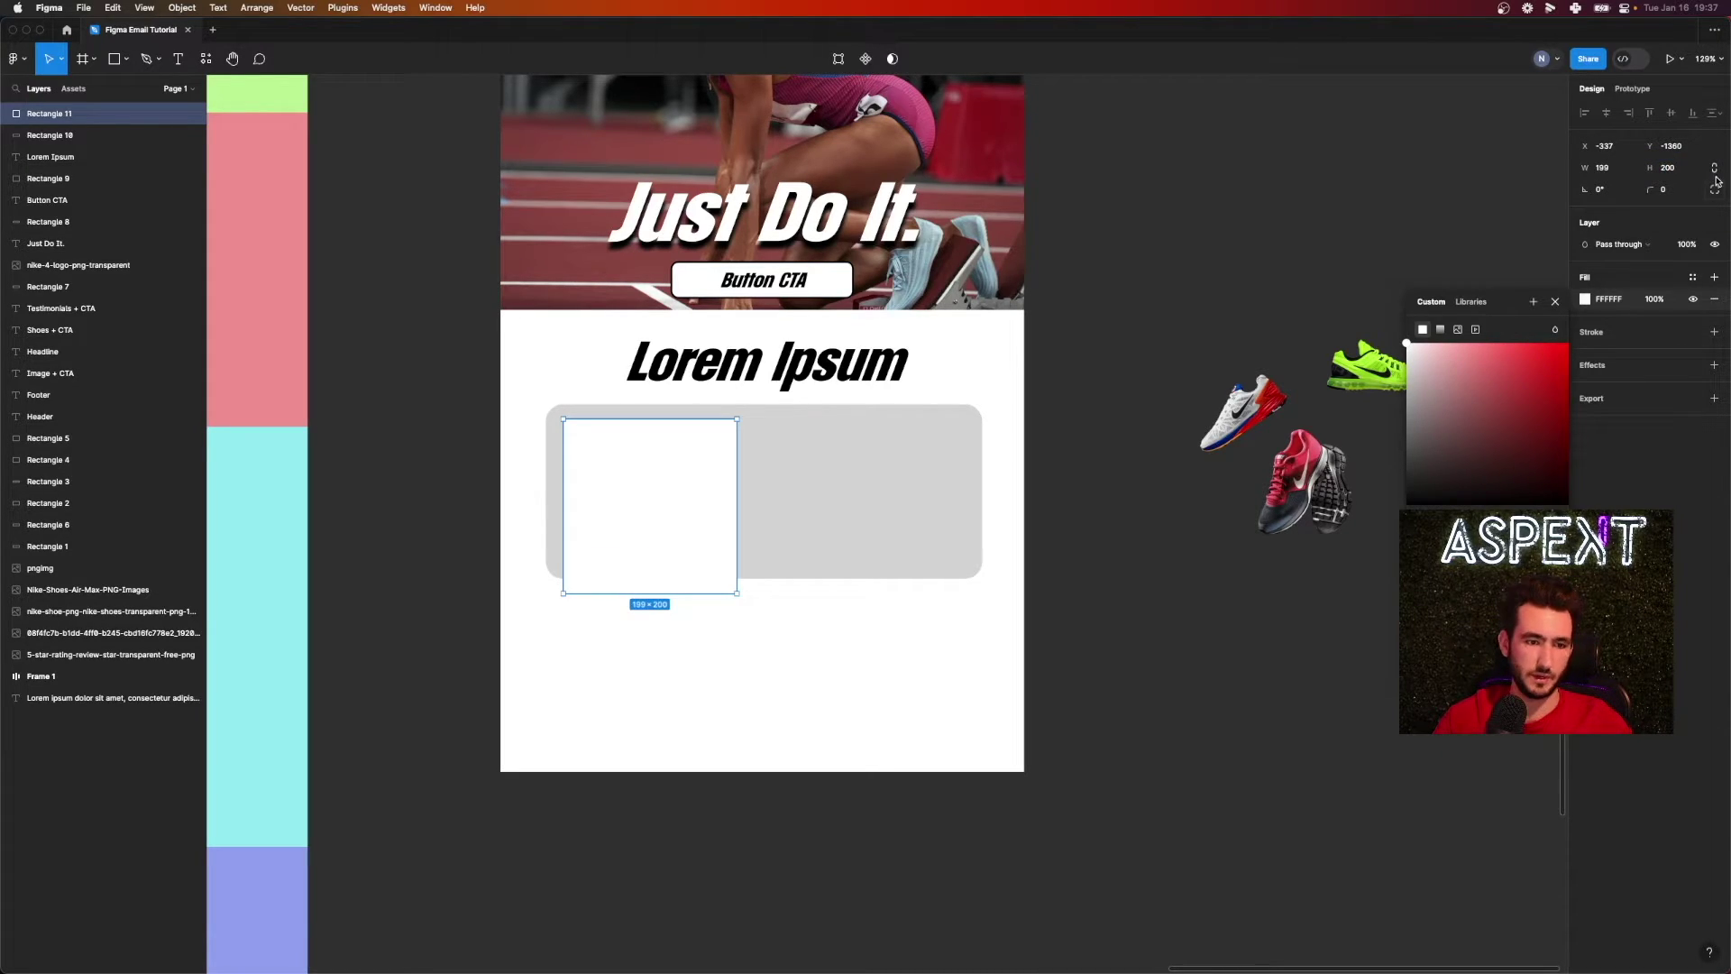
# - Set the white rectangle's height to 175 and shift it slightly so it fits within the gray card
pyautogui.click(1688, 175)
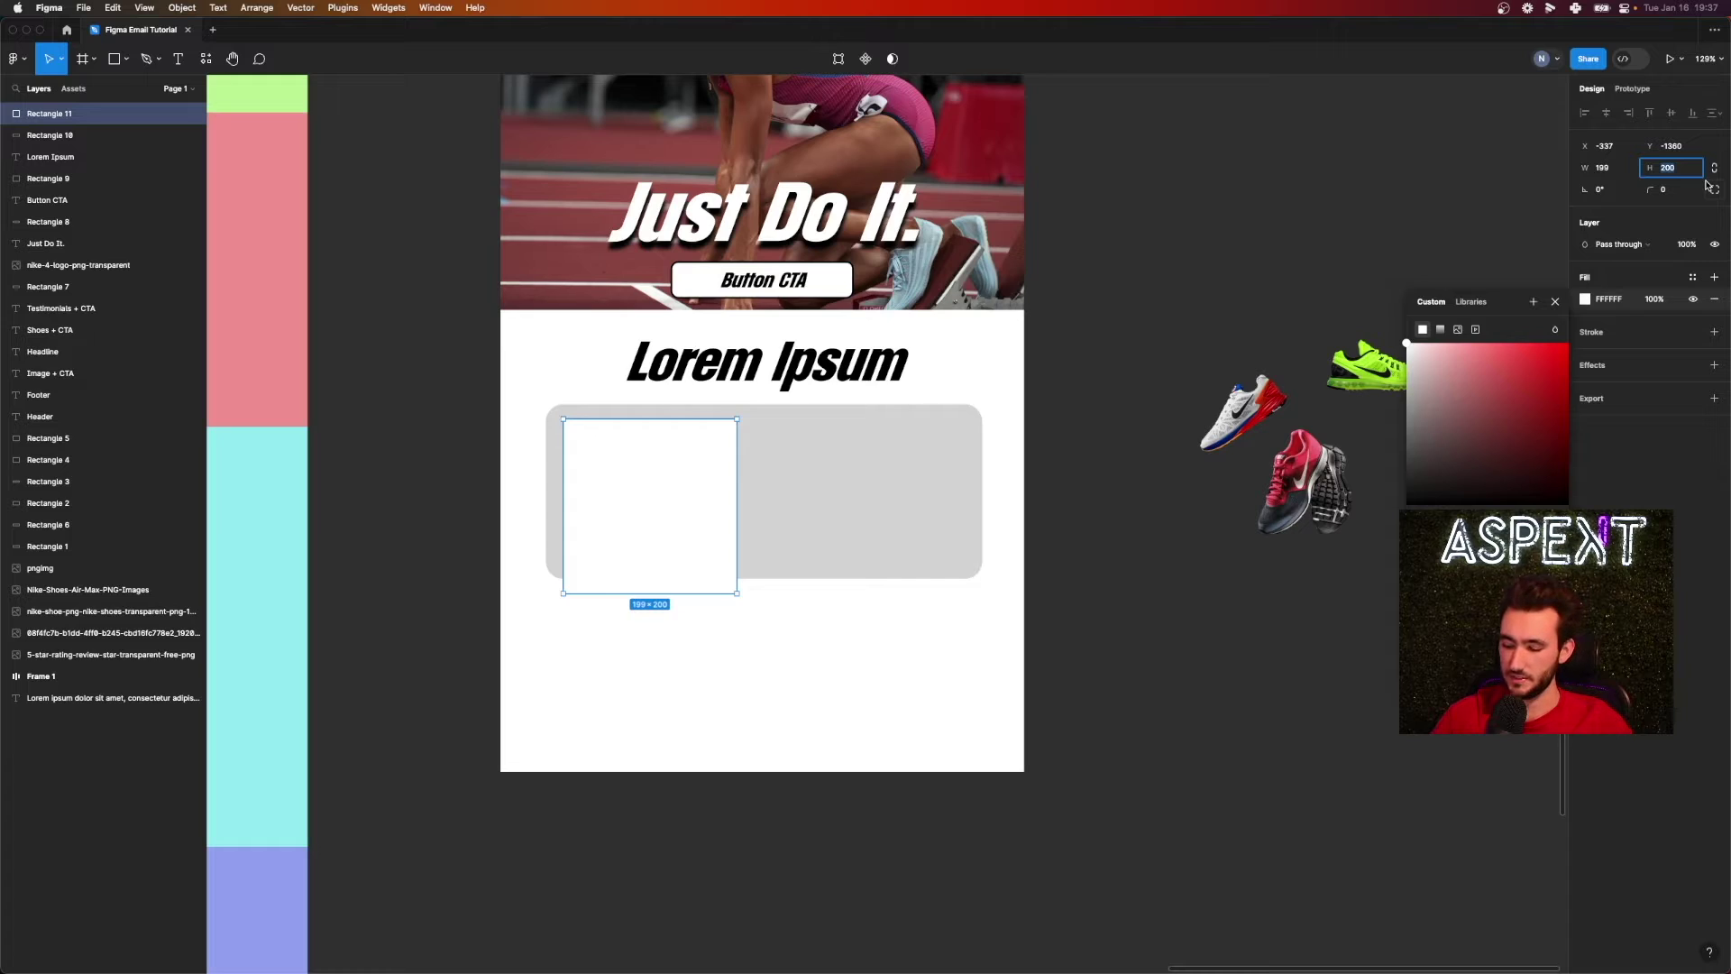
pyautogui.write('187')
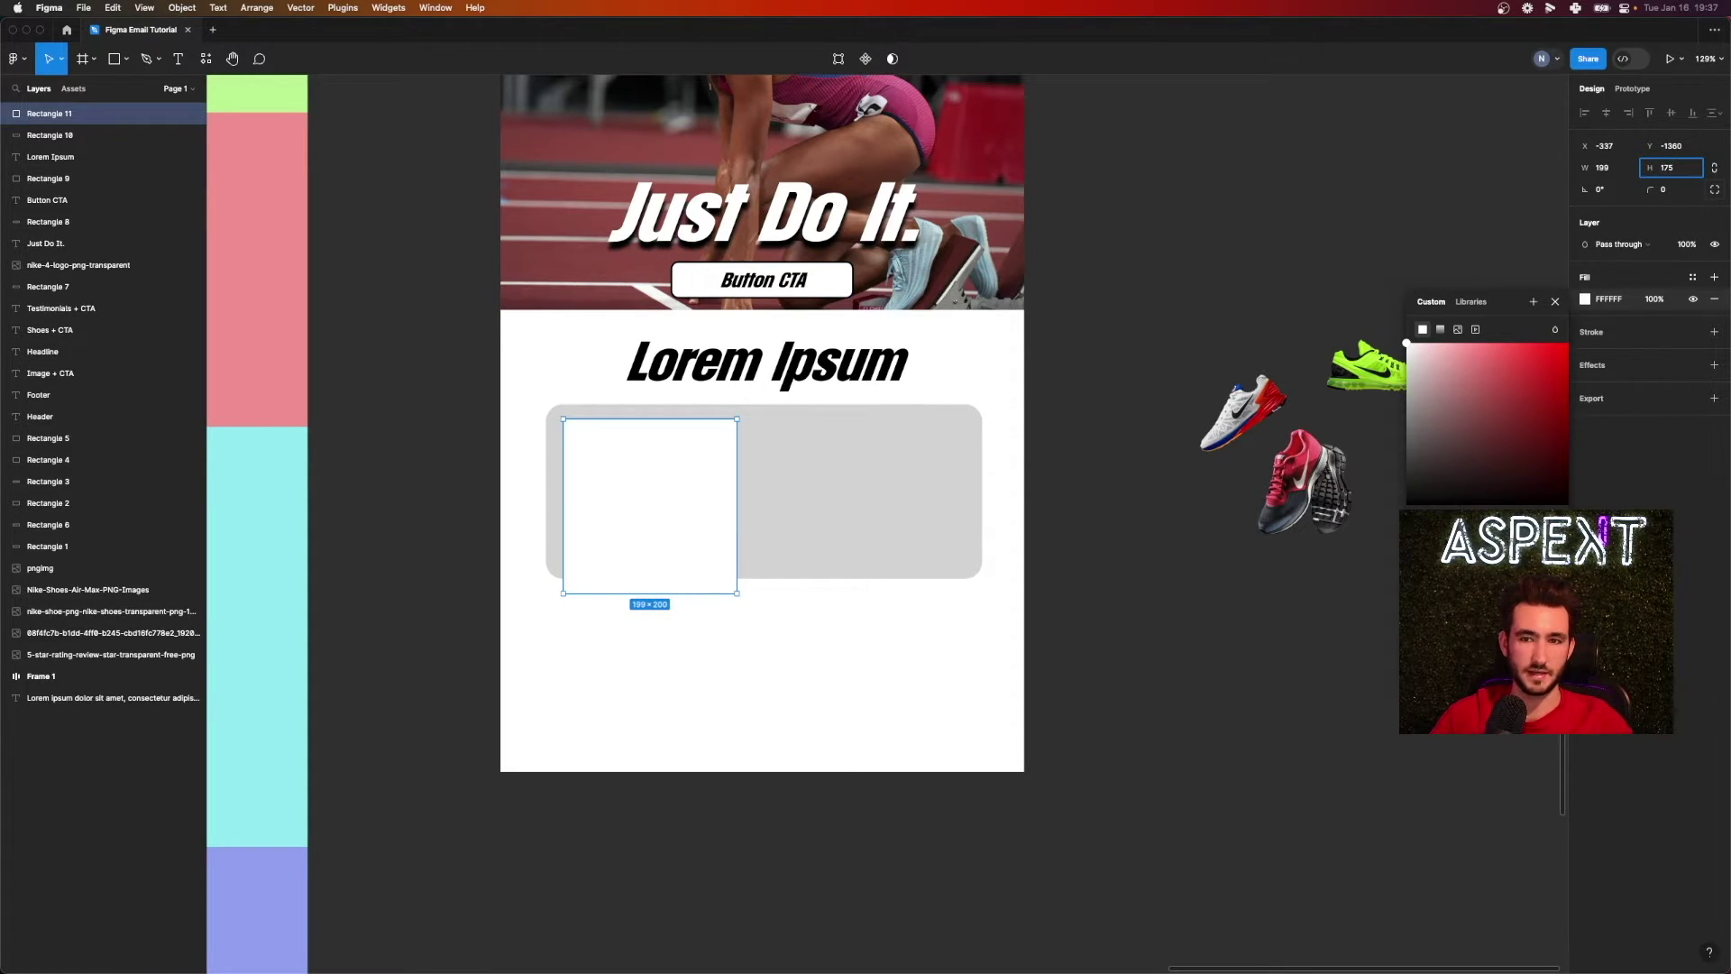
pyautogui.press('Return')
pyautogui.moveTo(619, 495); pyautogui.dragTo(613, 492)
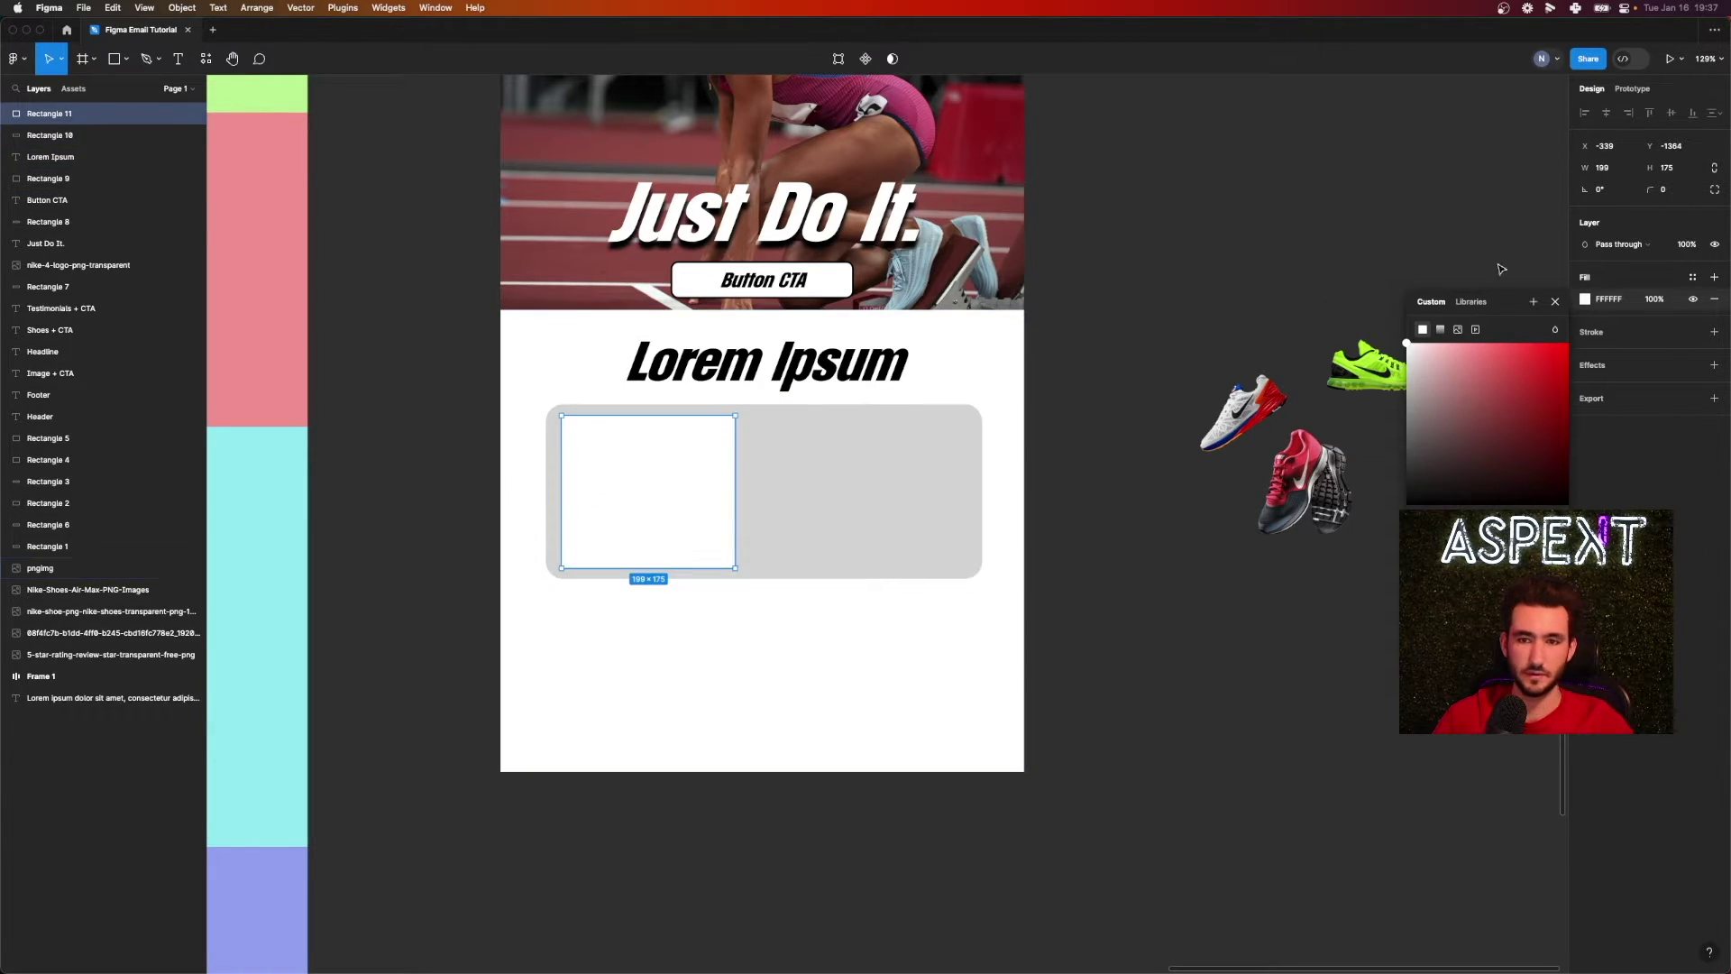
# - Round the white rectangle's corners with a radius of 20
pyautogui.click(1657, 189)
pyautogui.write('20')
pyautogui.press('Return')
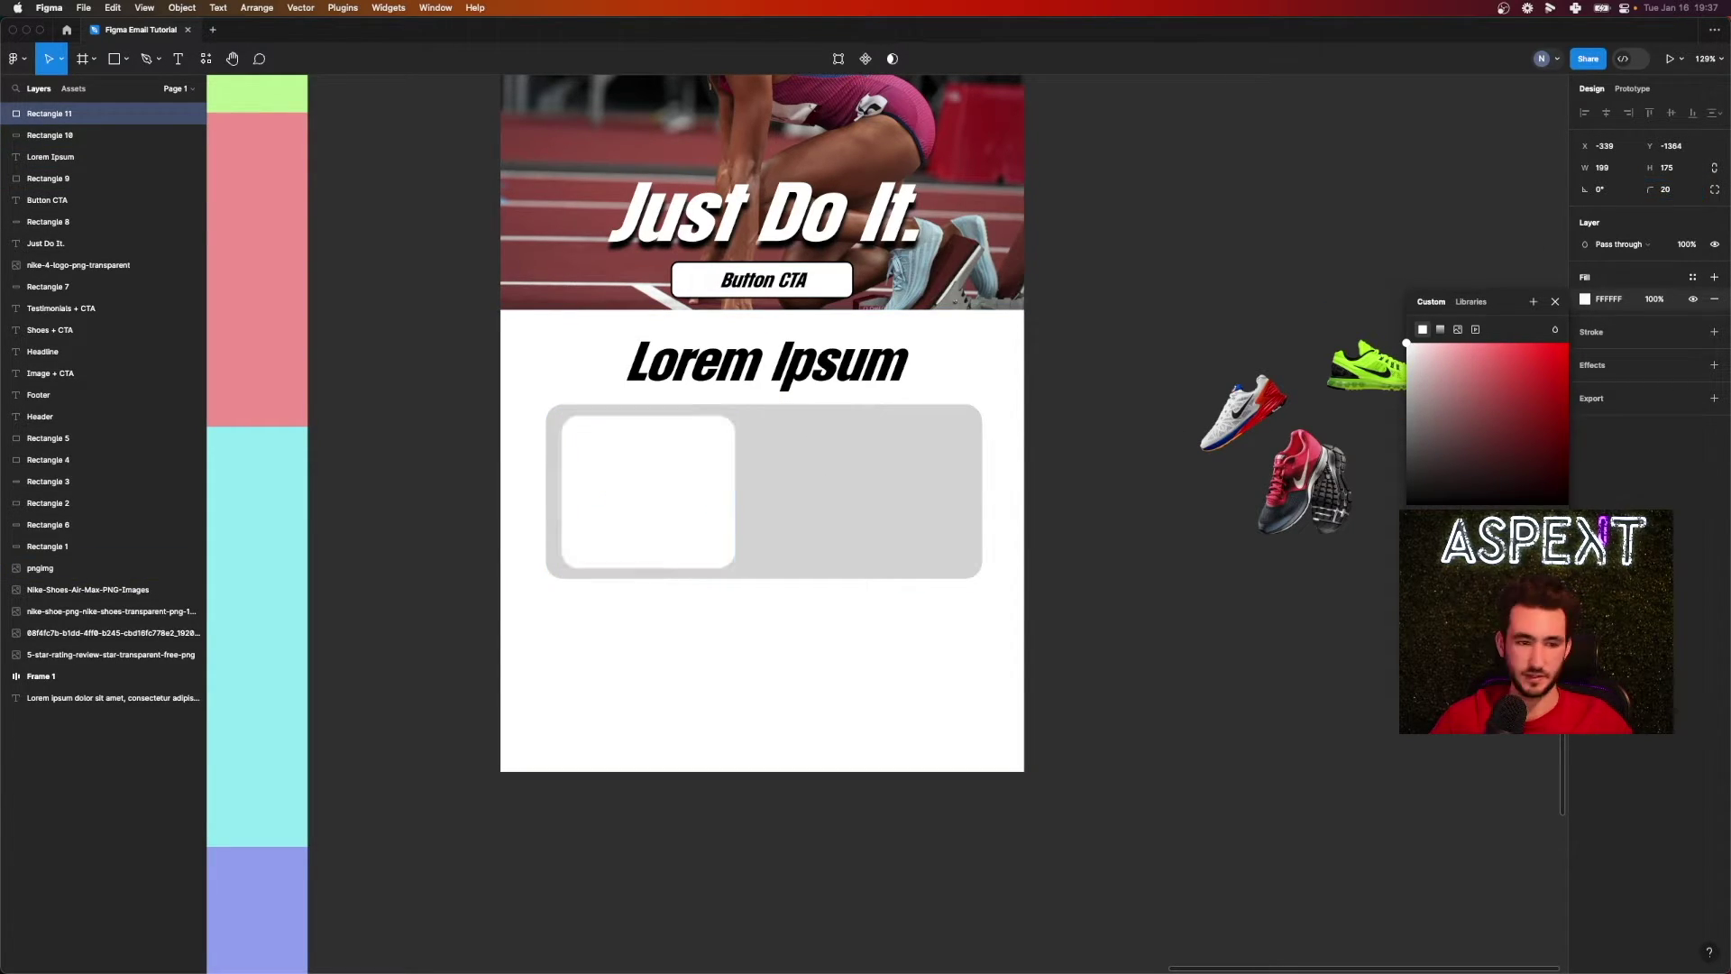
pyautogui.click(767, 637)
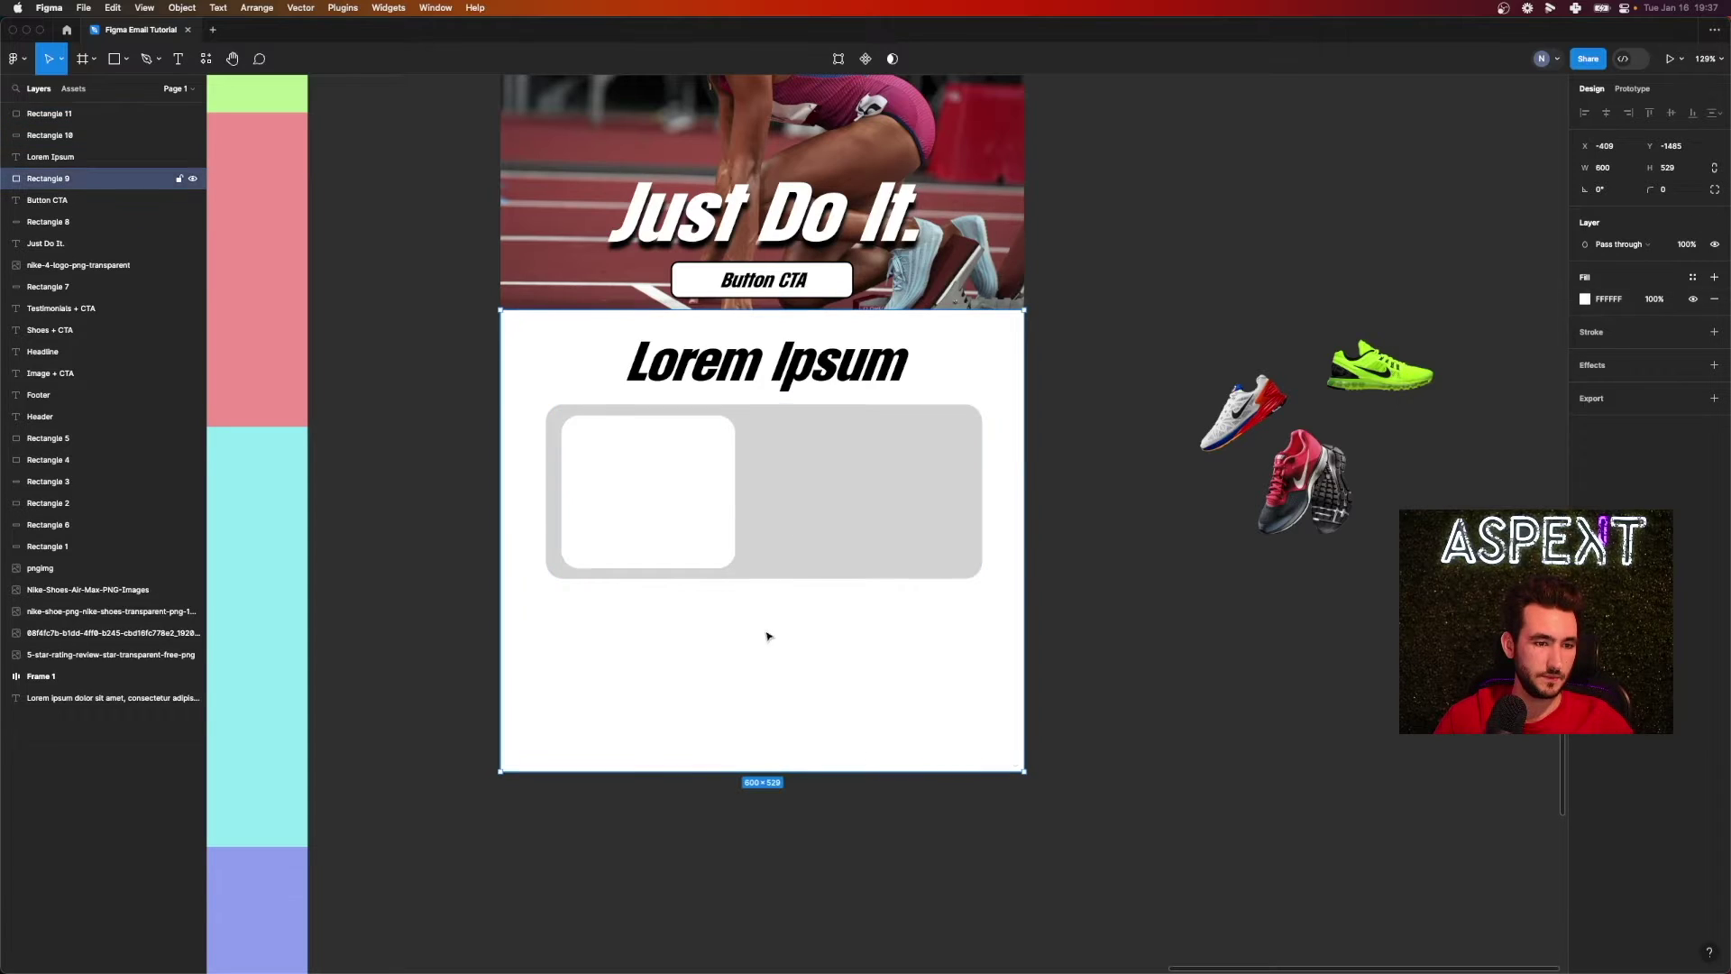
pyautogui.click(620, 494)
pyautogui.click(1154, 590)
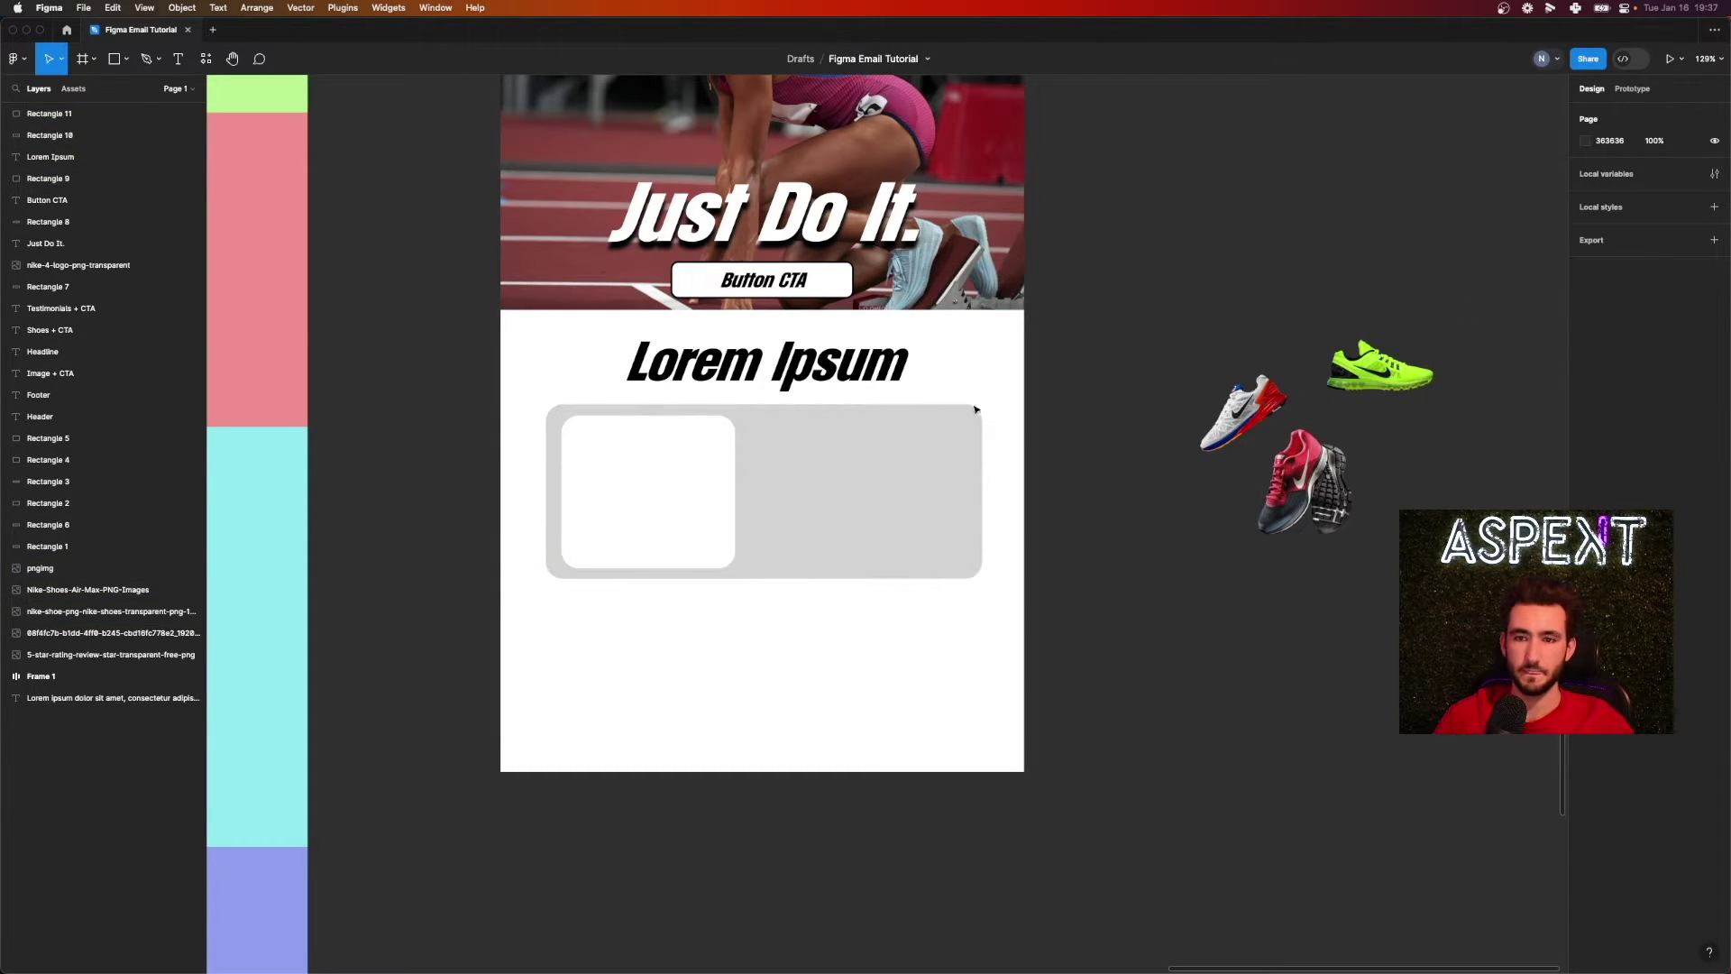
# - Shift the white rectangle slightly left to even out its margins inside the gray card
pyautogui.scroll(5, 680, 472)
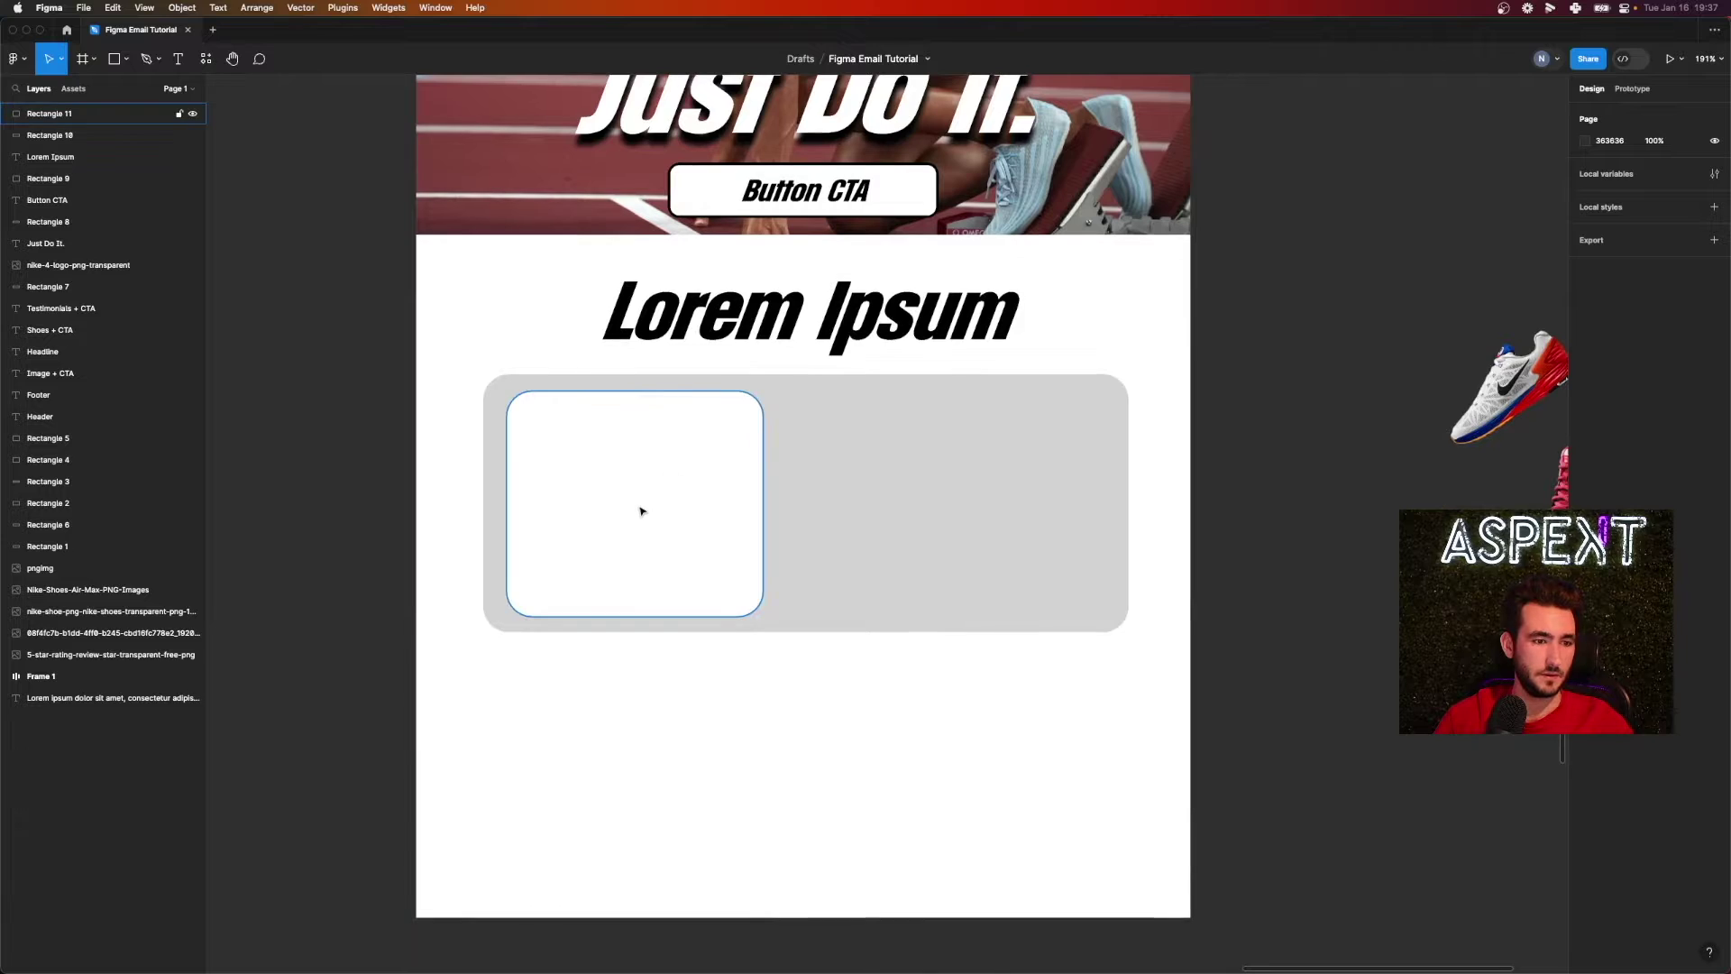
pyautogui.moveTo(640, 511); pyautogui.dragTo(654, 509)
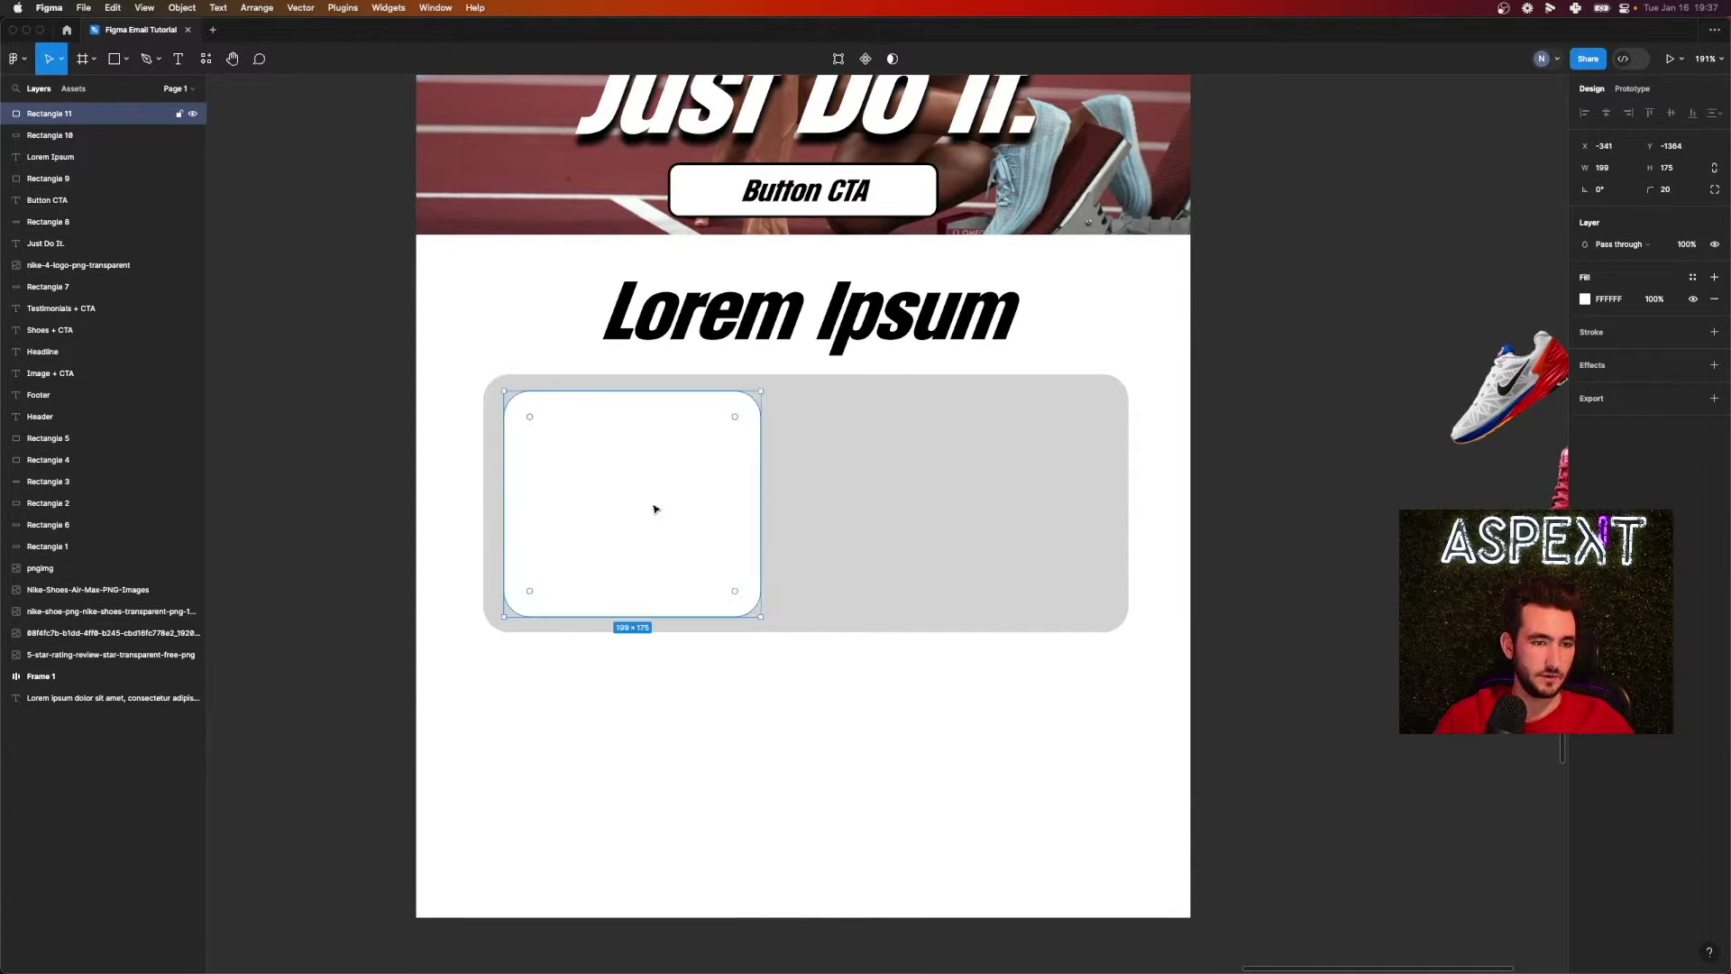
pyautogui.click(1334, 507)
# - Bring the shoe and star-rating image layers to the front and place the white-and-red shoe on the white rectangle
pyautogui.moveTo(1538, 386); pyautogui.dragTo(1217, 479)
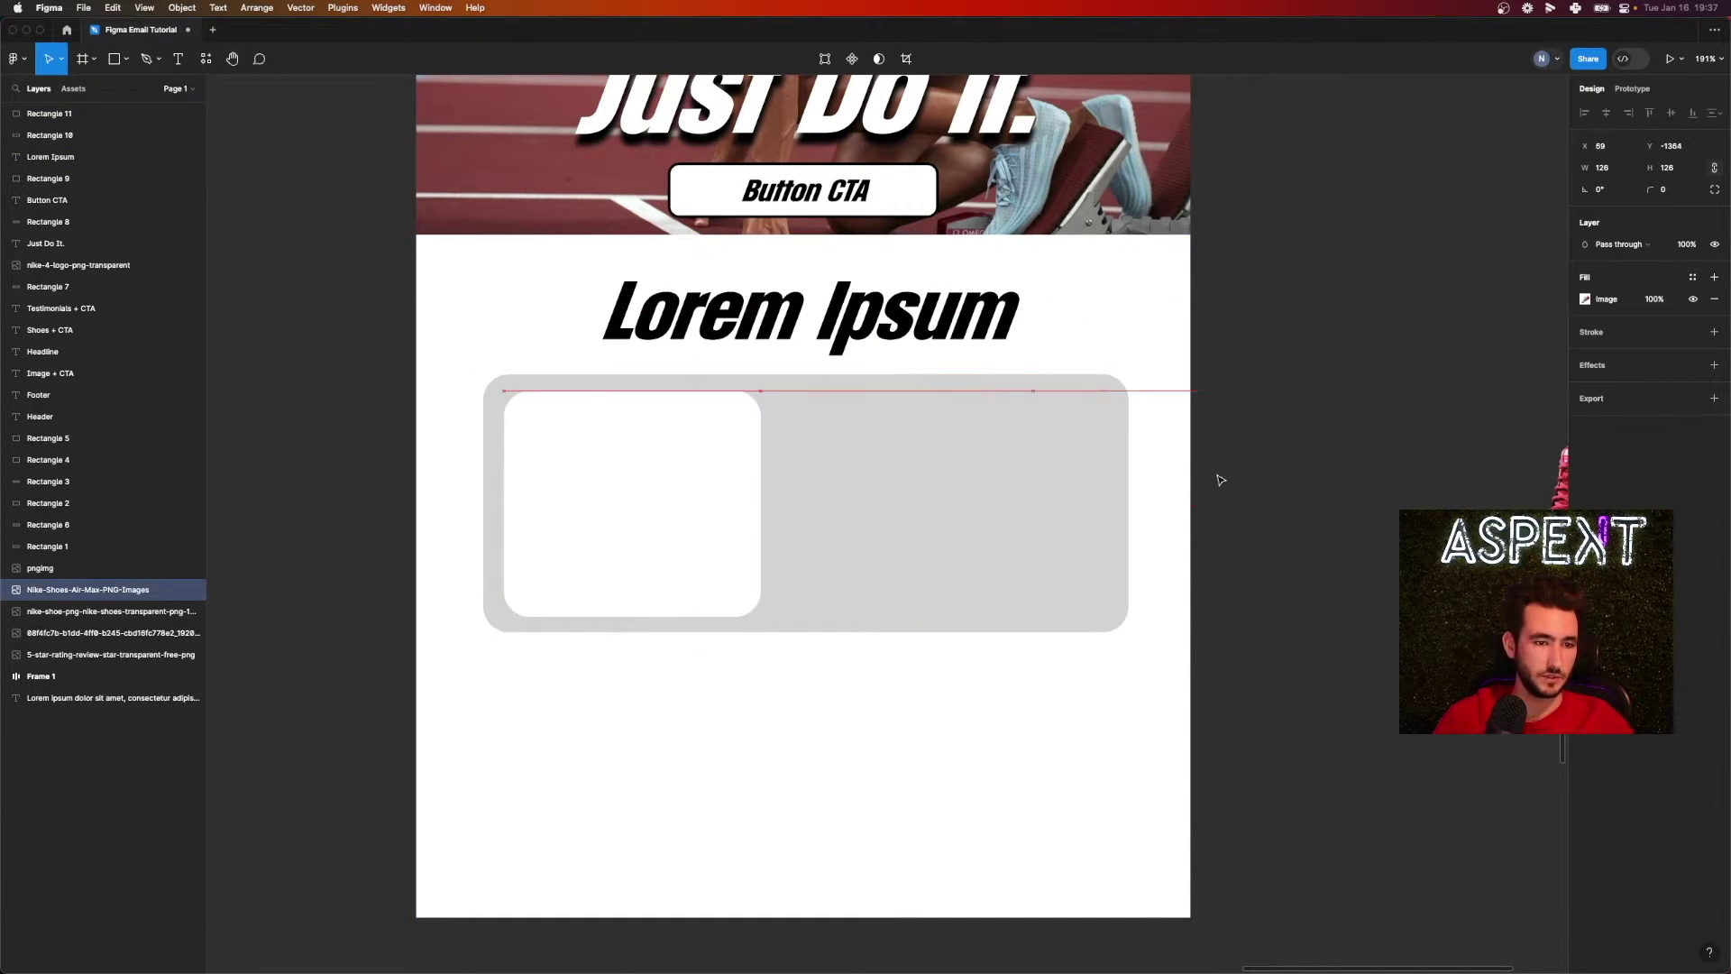
pyautogui.keyDown('shift'); pyautogui.click(63, 652); pyautogui.keyUp('shift')
pyautogui.moveTo(68, 624); pyautogui.dragTo(81, 107)
pyautogui.moveTo(1378, 490); pyautogui.dragTo(628, 505)
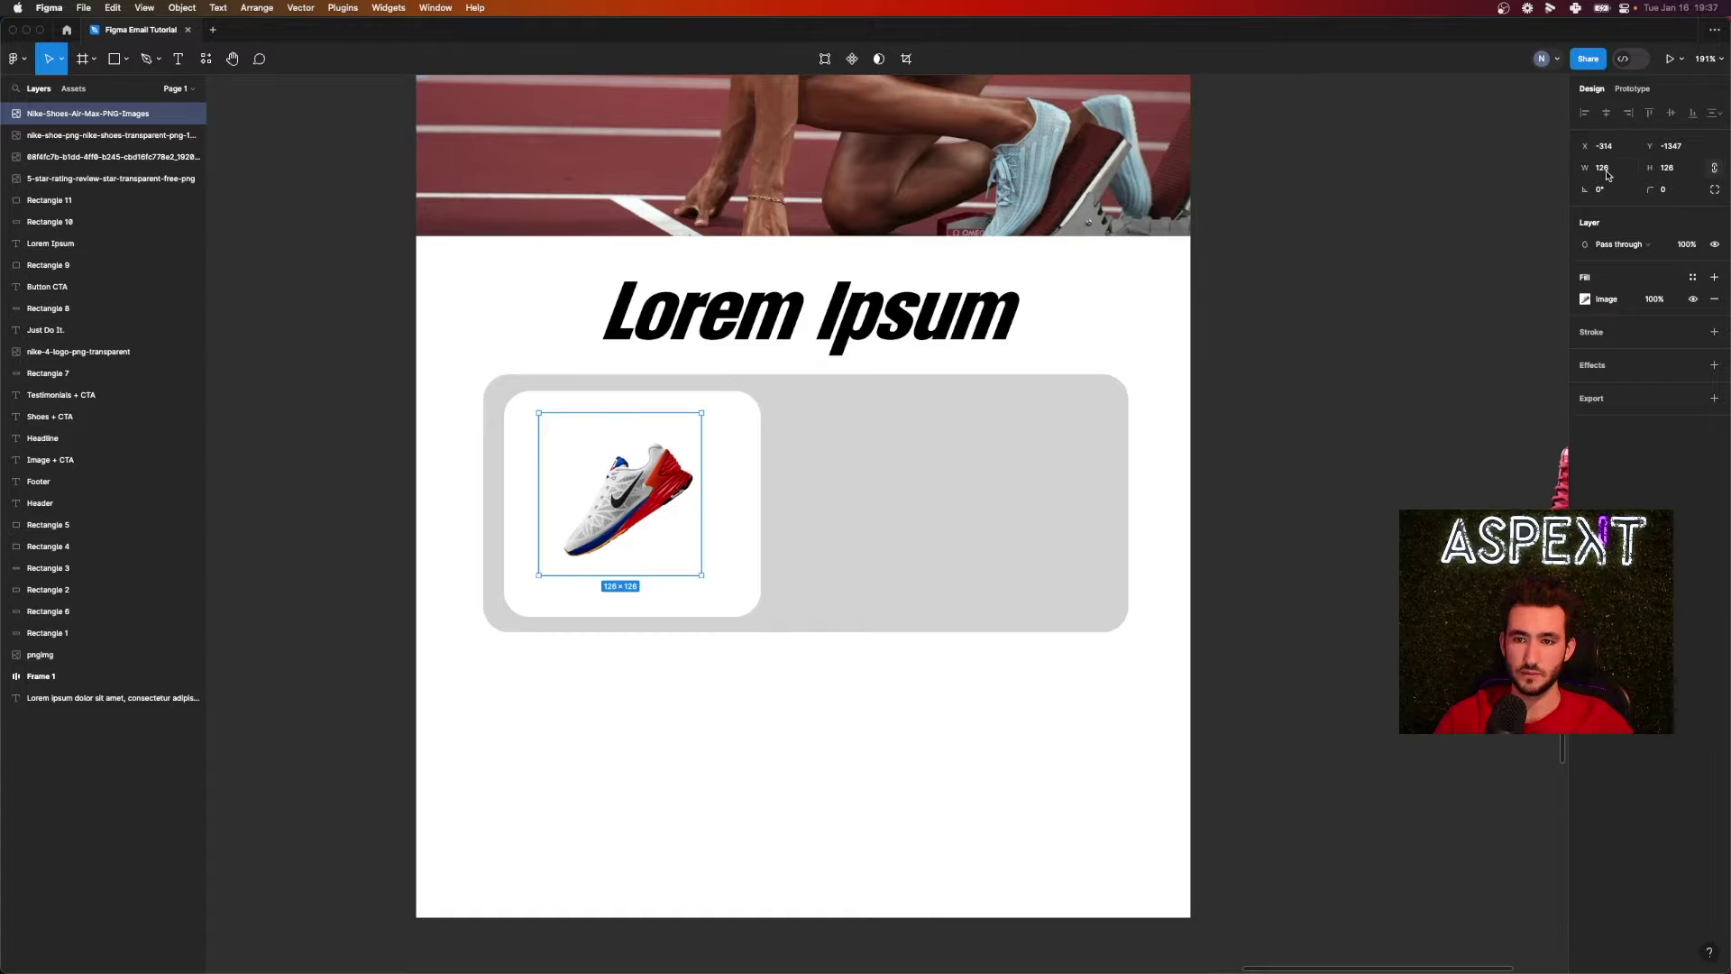
# - Set the white-and-red shoe image's size to 150 by 150 and center it on the white rectangle
pyautogui.write('150')
pyautogui.press('Return')
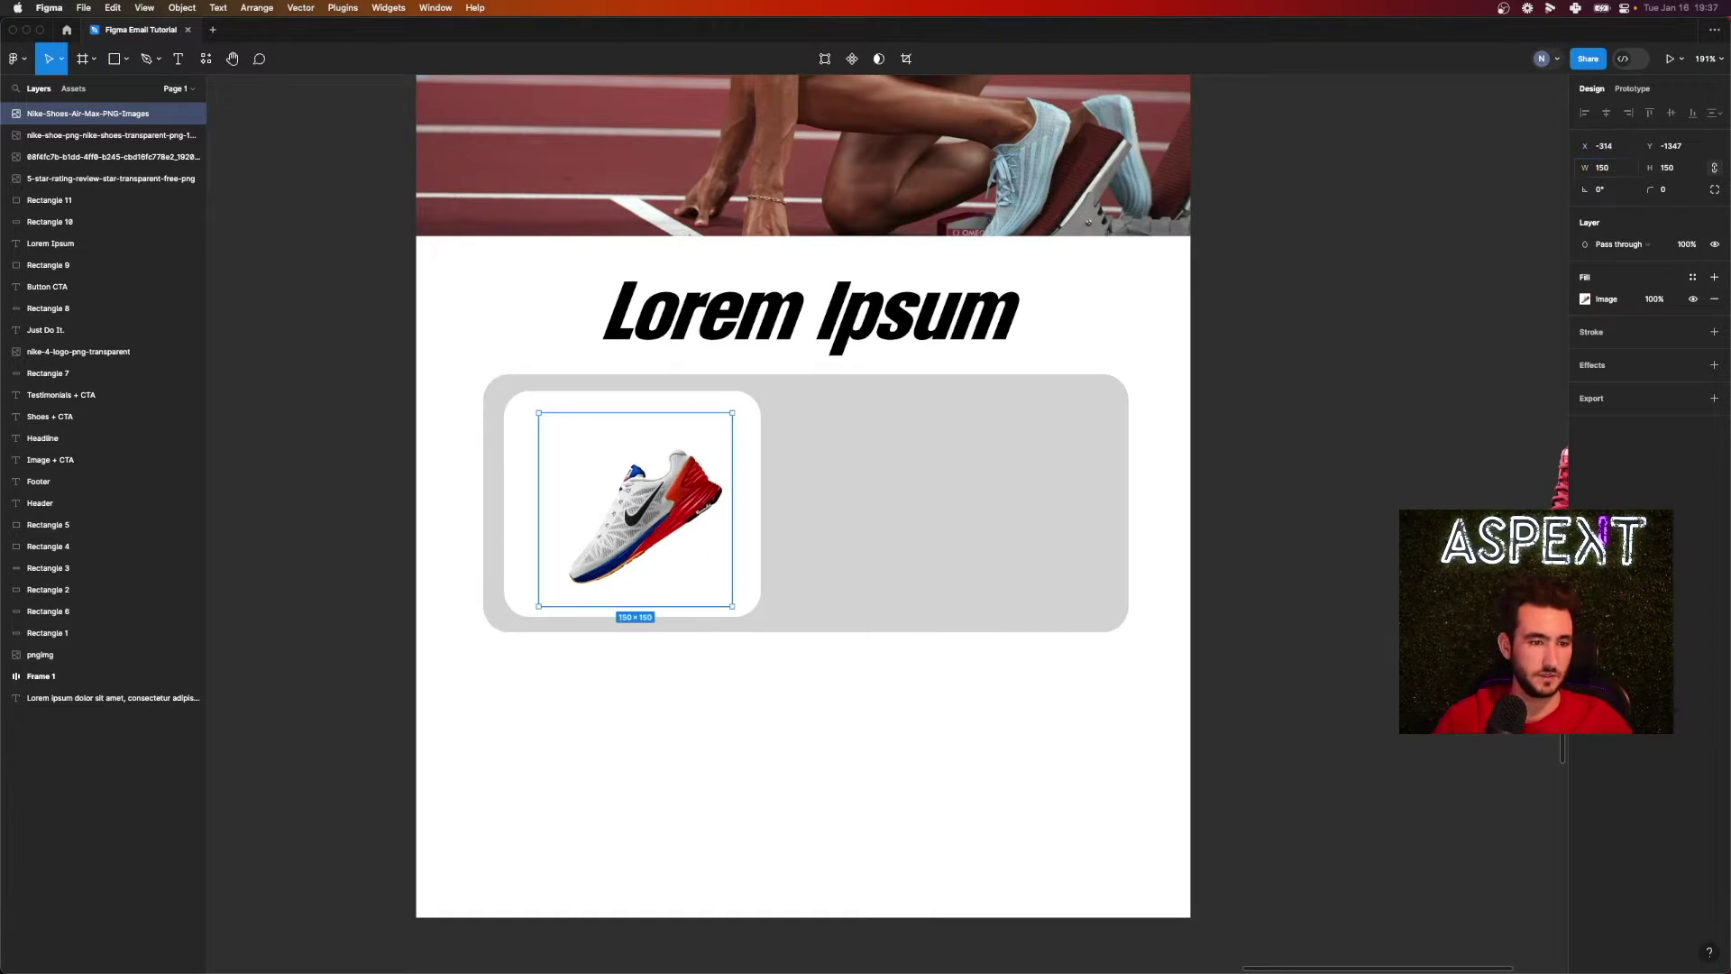
pyautogui.moveTo(682, 510); pyautogui.dragTo(665, 492)
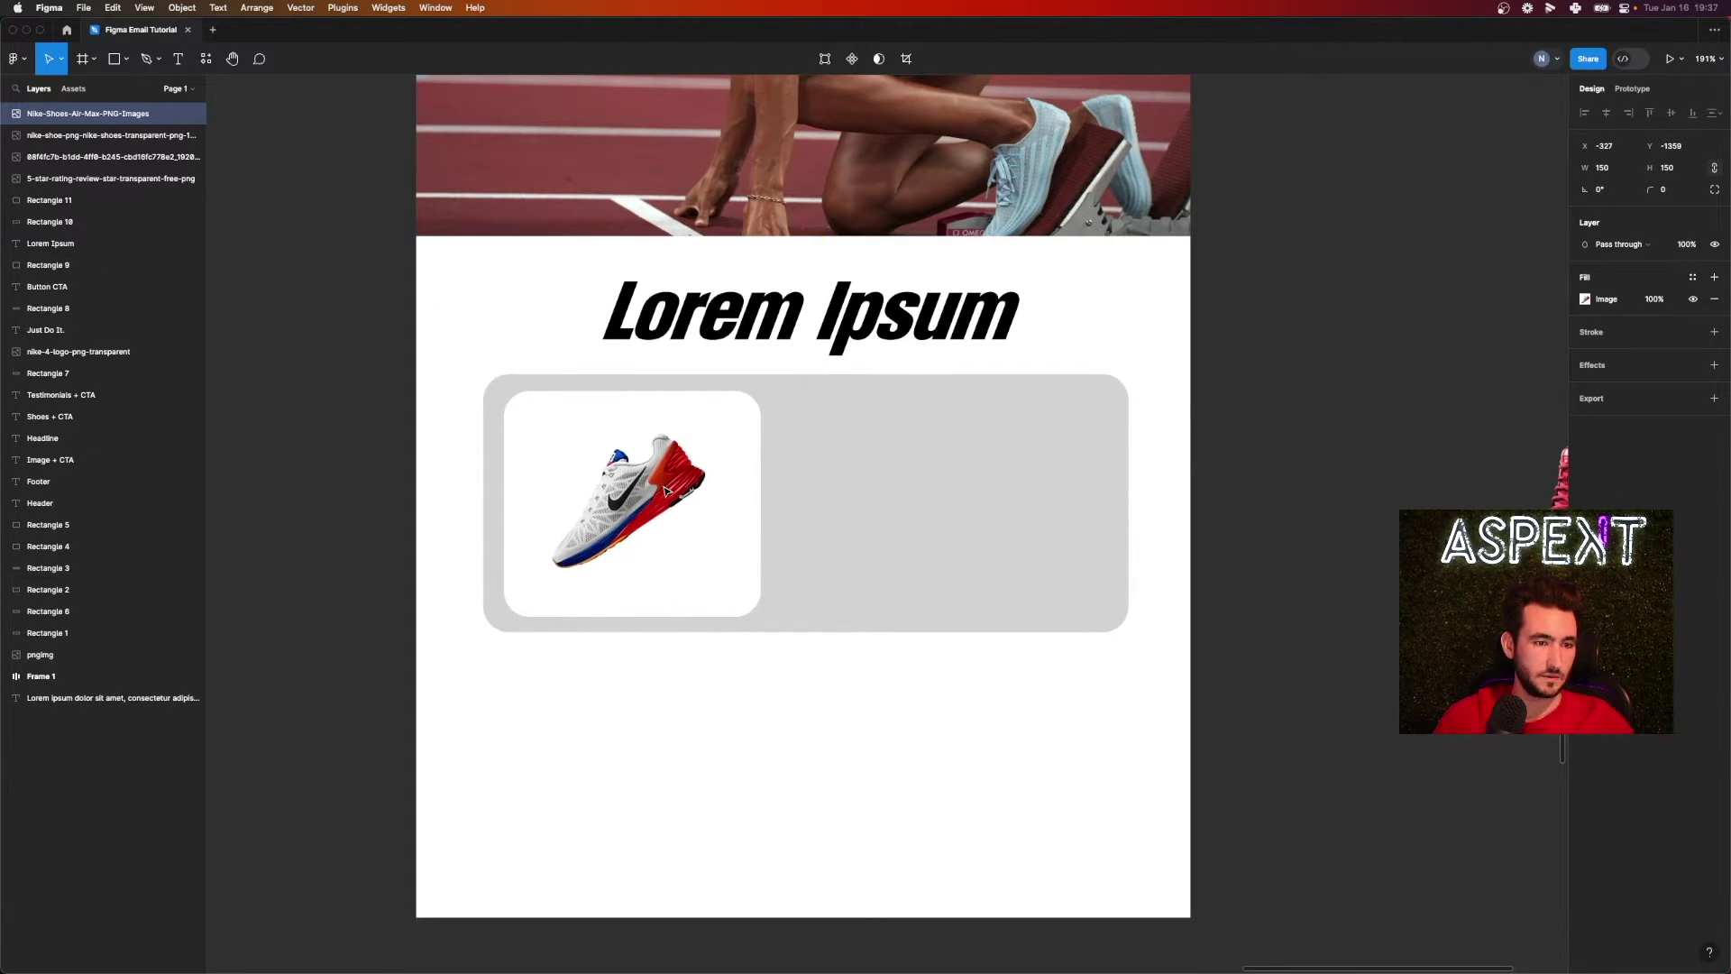
pyautogui.click(1227, 541)
pyautogui.scroll(-3, 1205, 527)
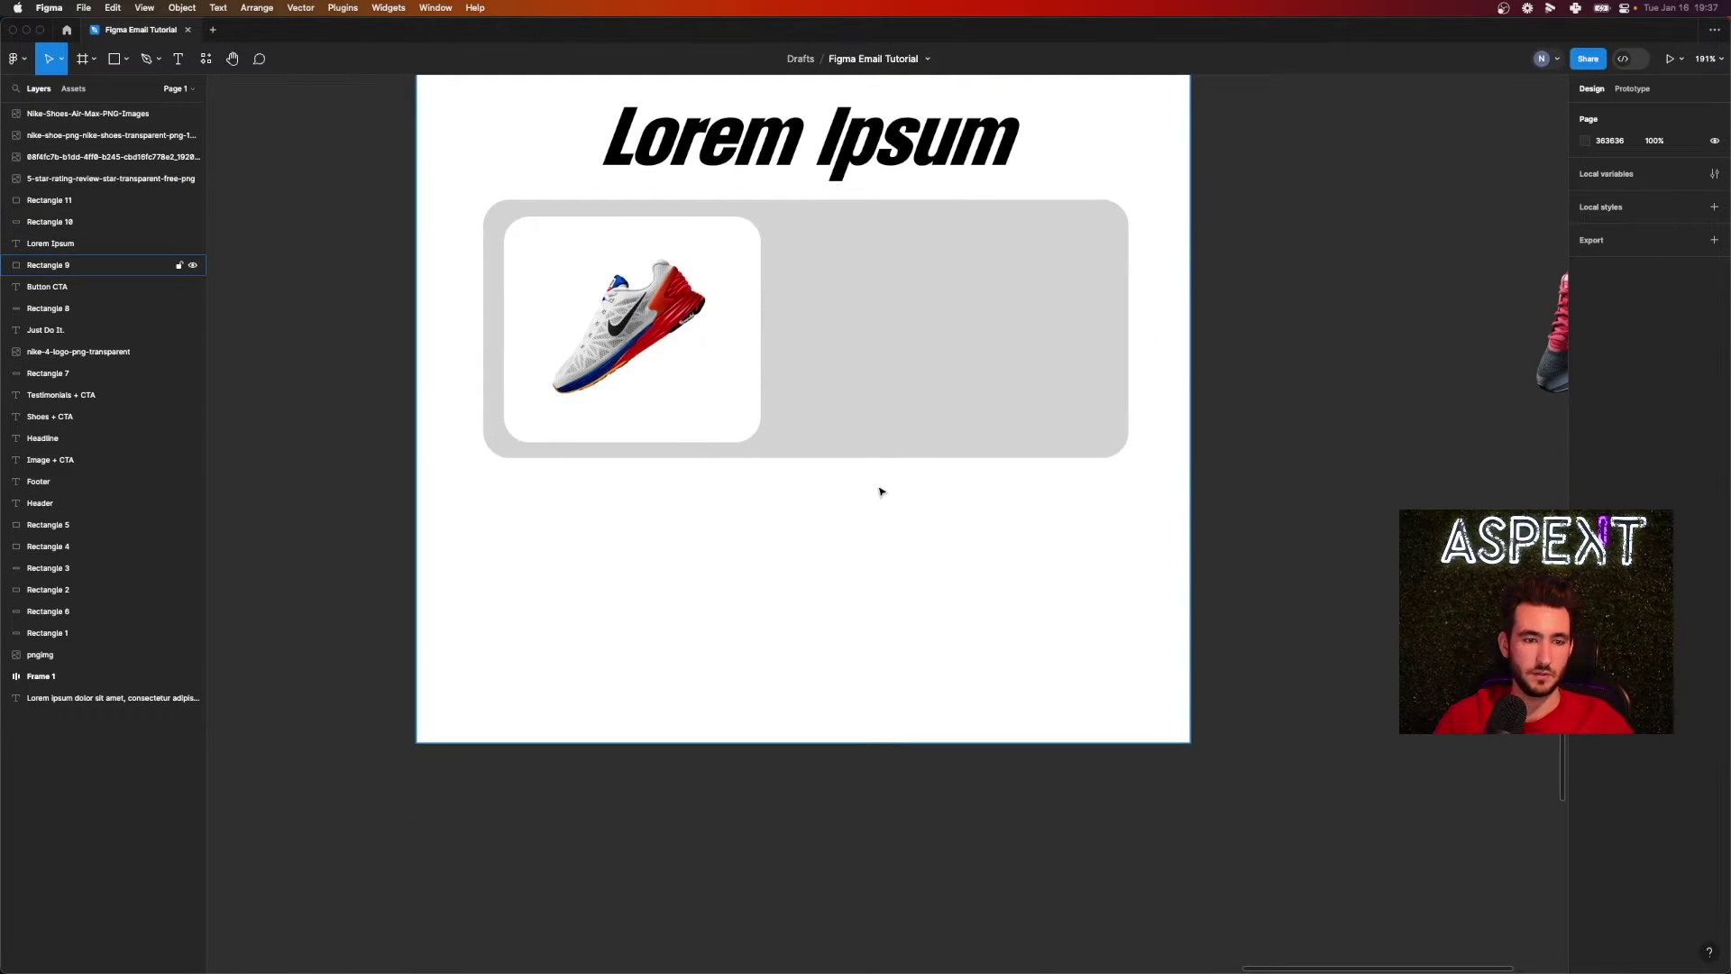
pyautogui.scroll(4, 762, 505)
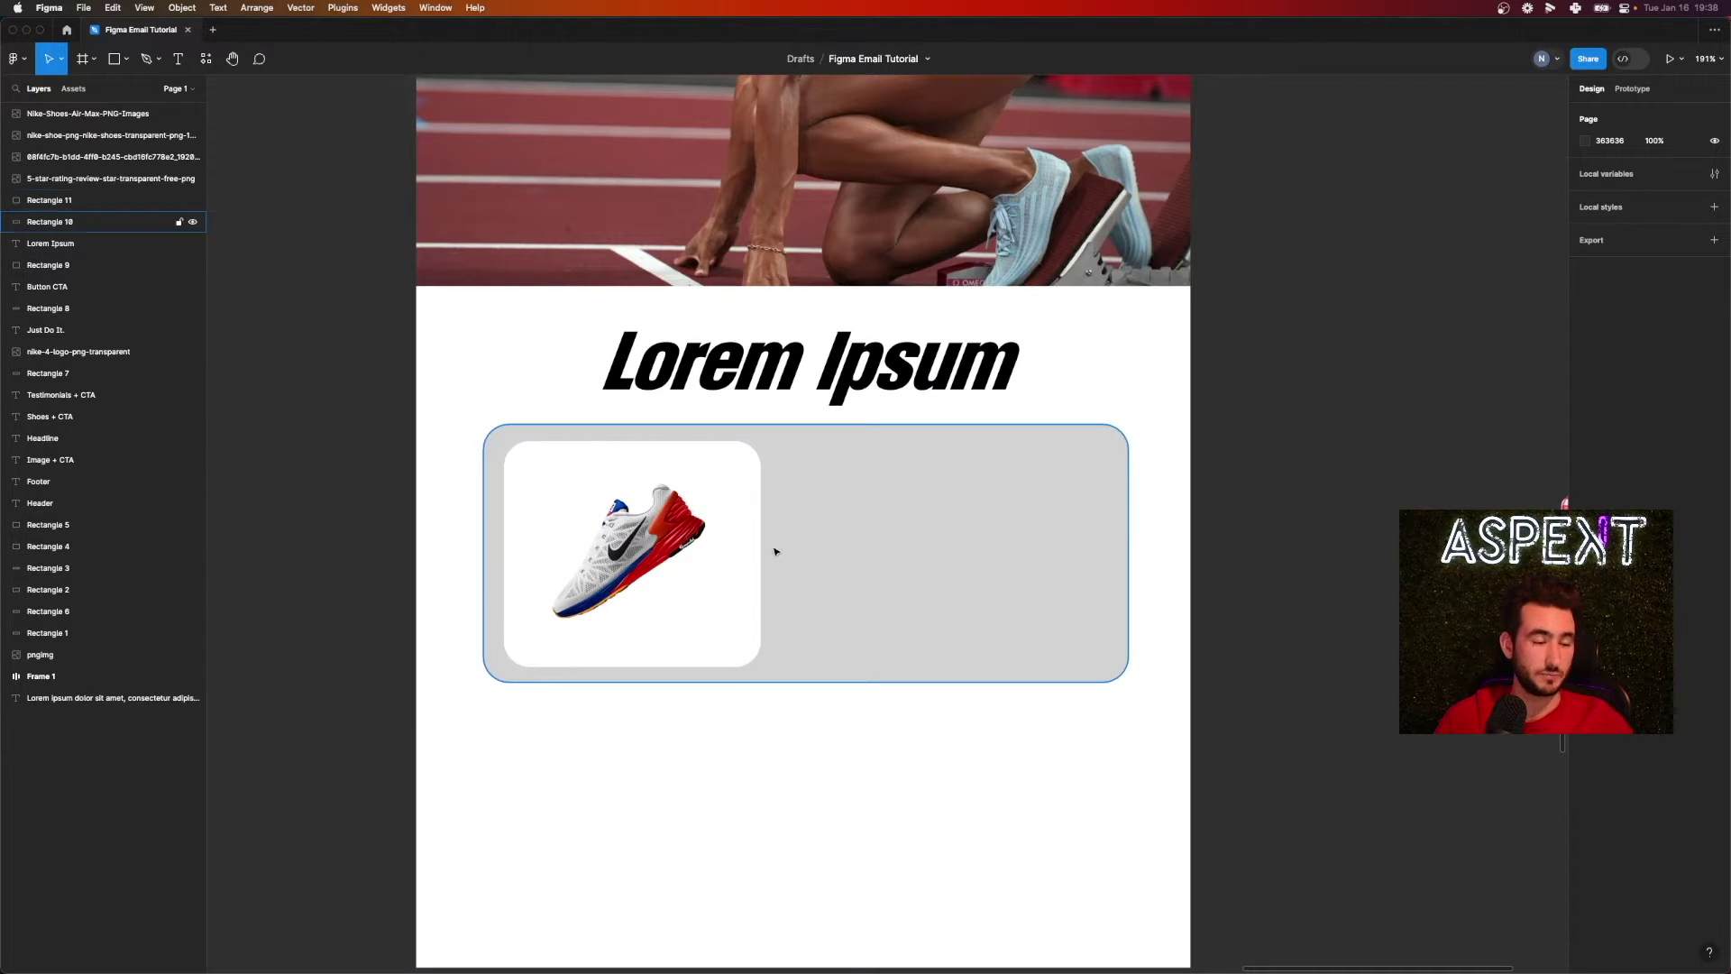
pyautogui.press('t')
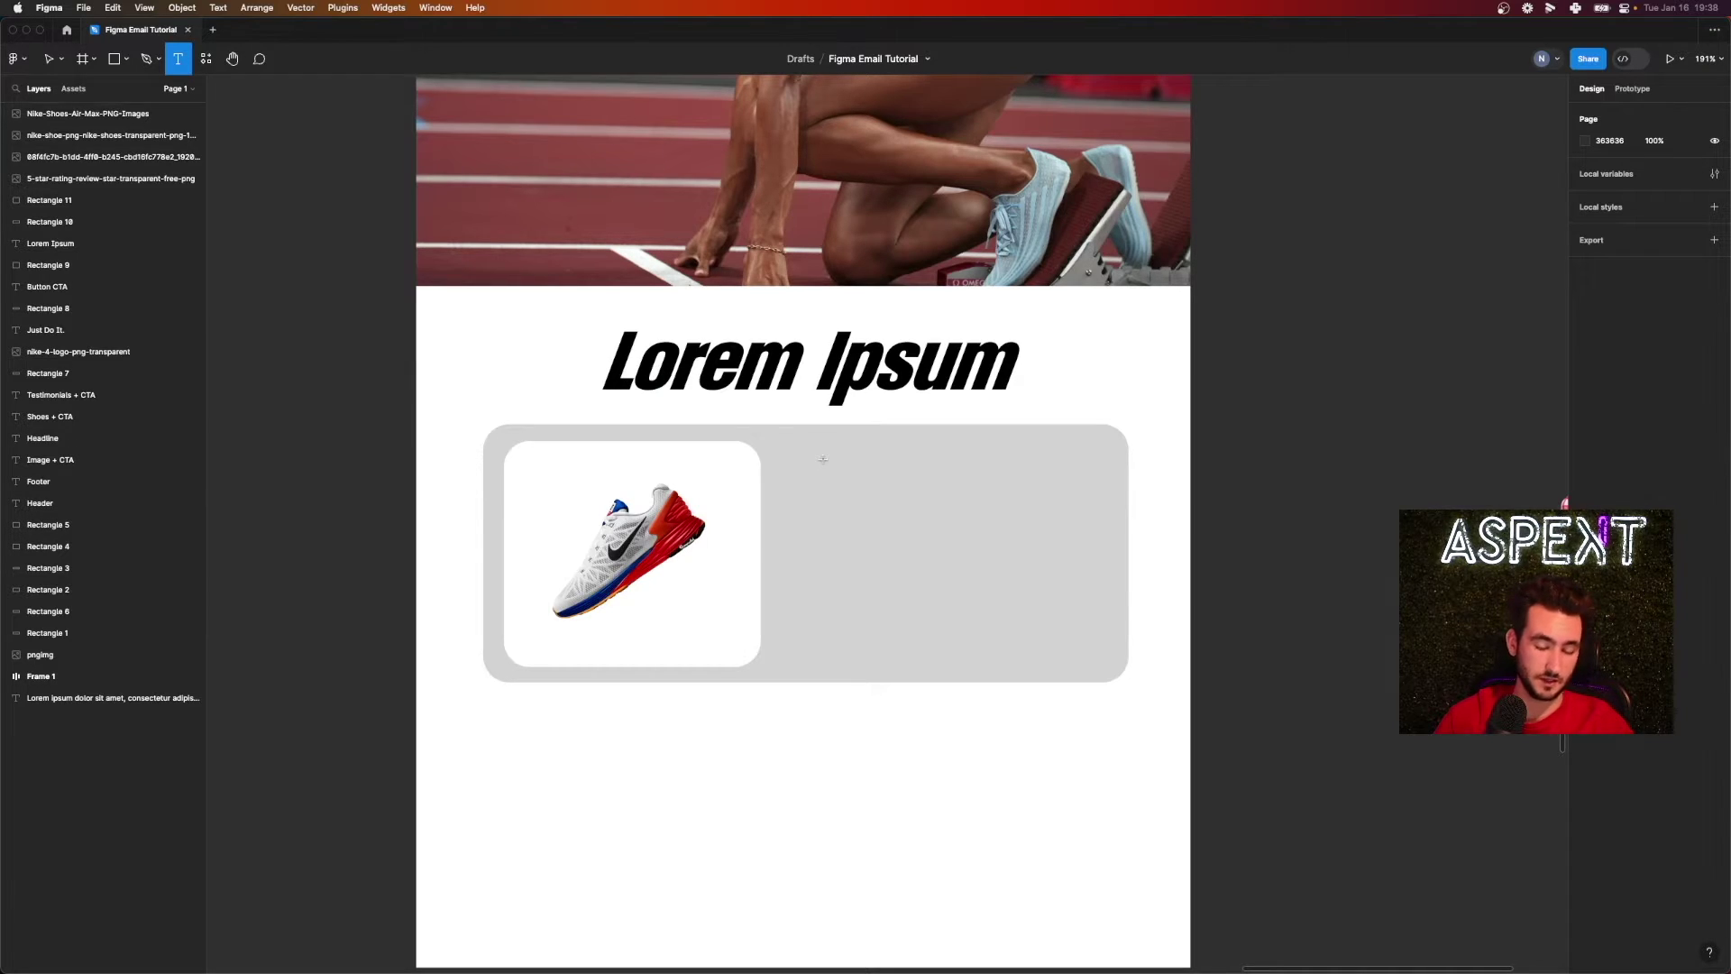
pyautogui.moveTo(802, 454); pyautogui.dragTo(1092, 656)
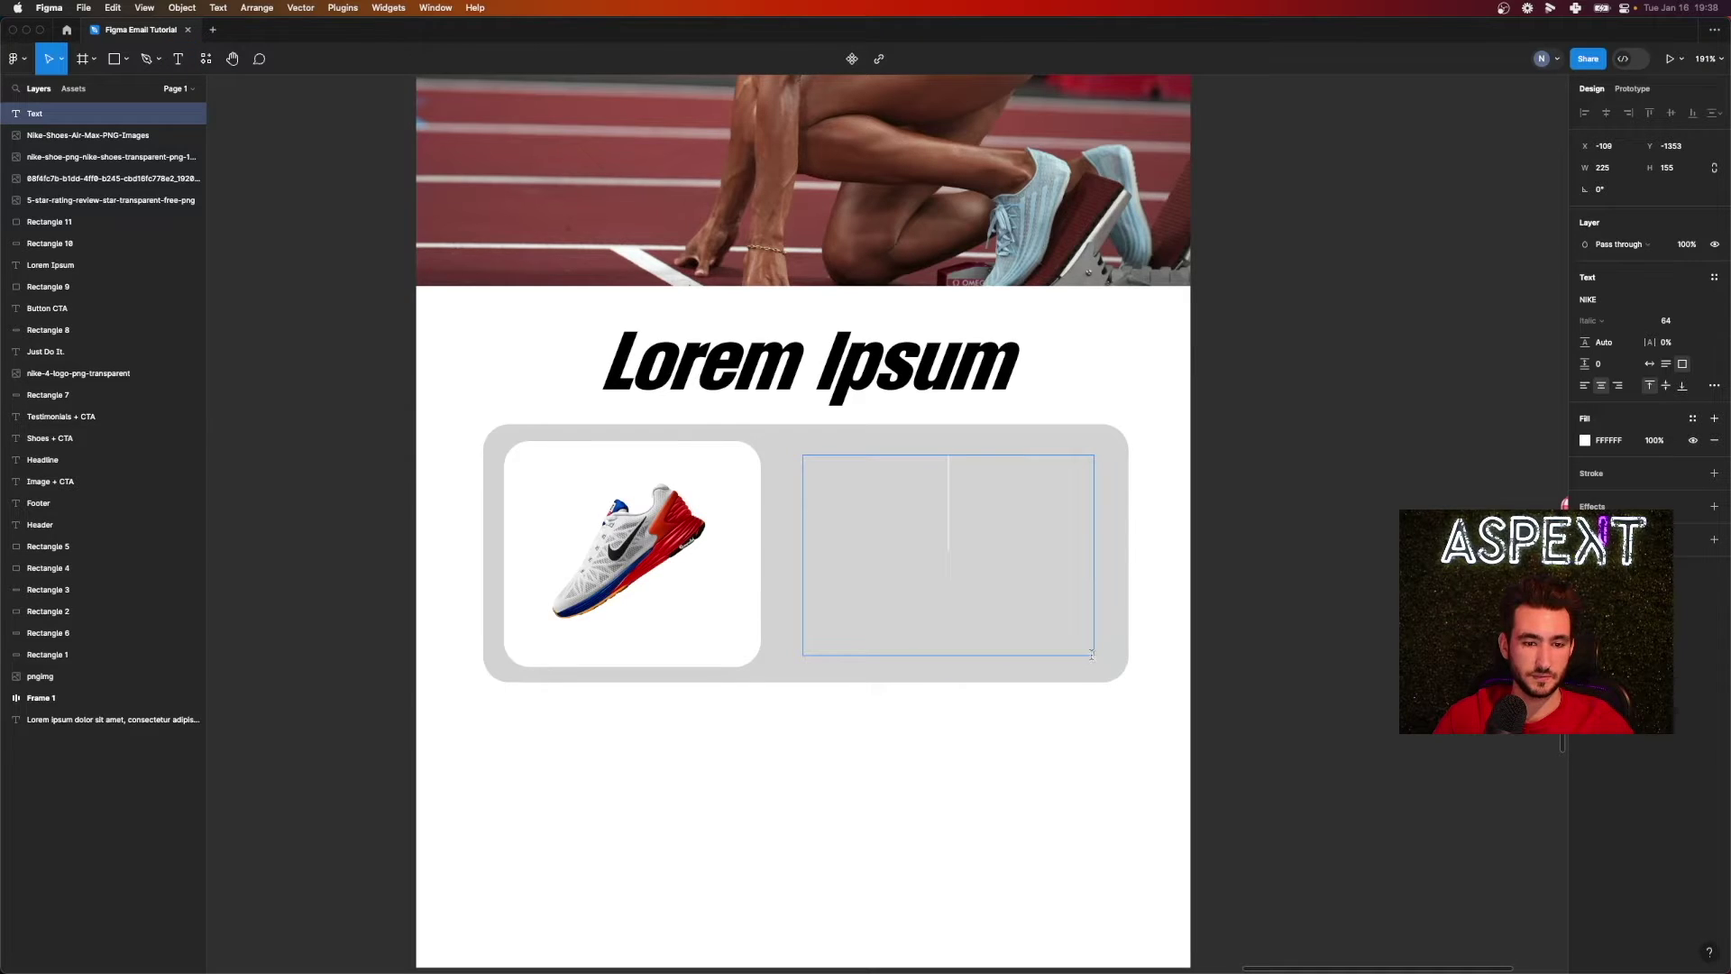
pyautogui.click(1660, 326)
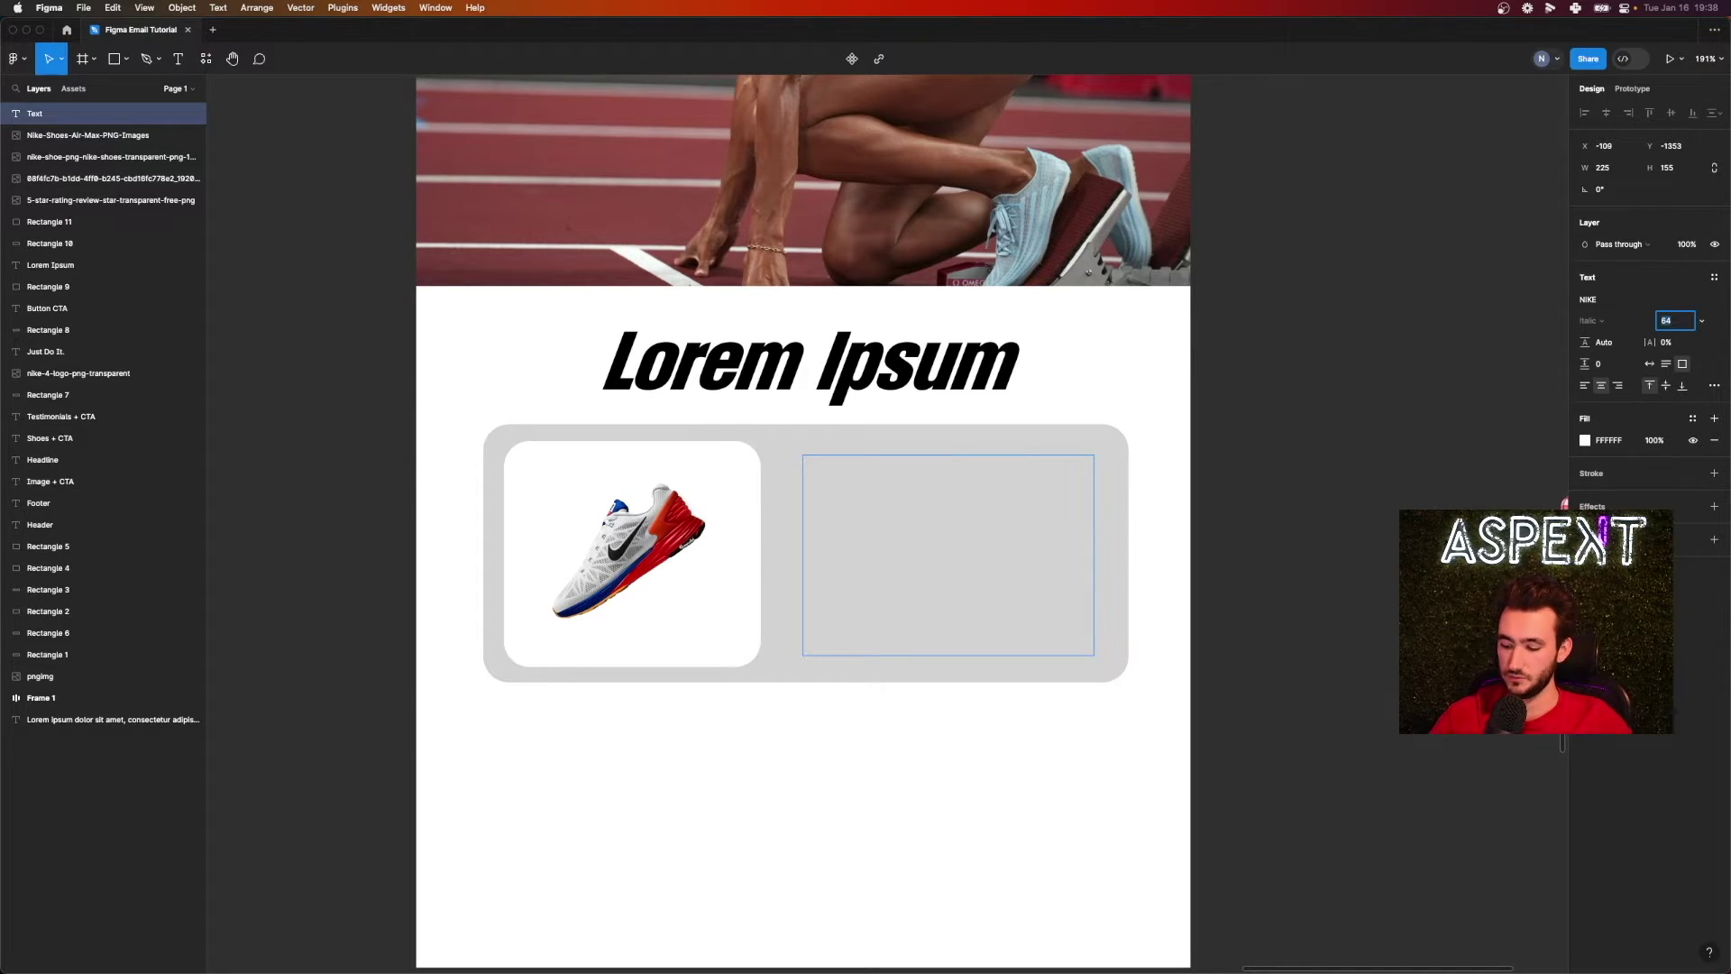
pyautogui.write('25')
pyautogui.press('Return')
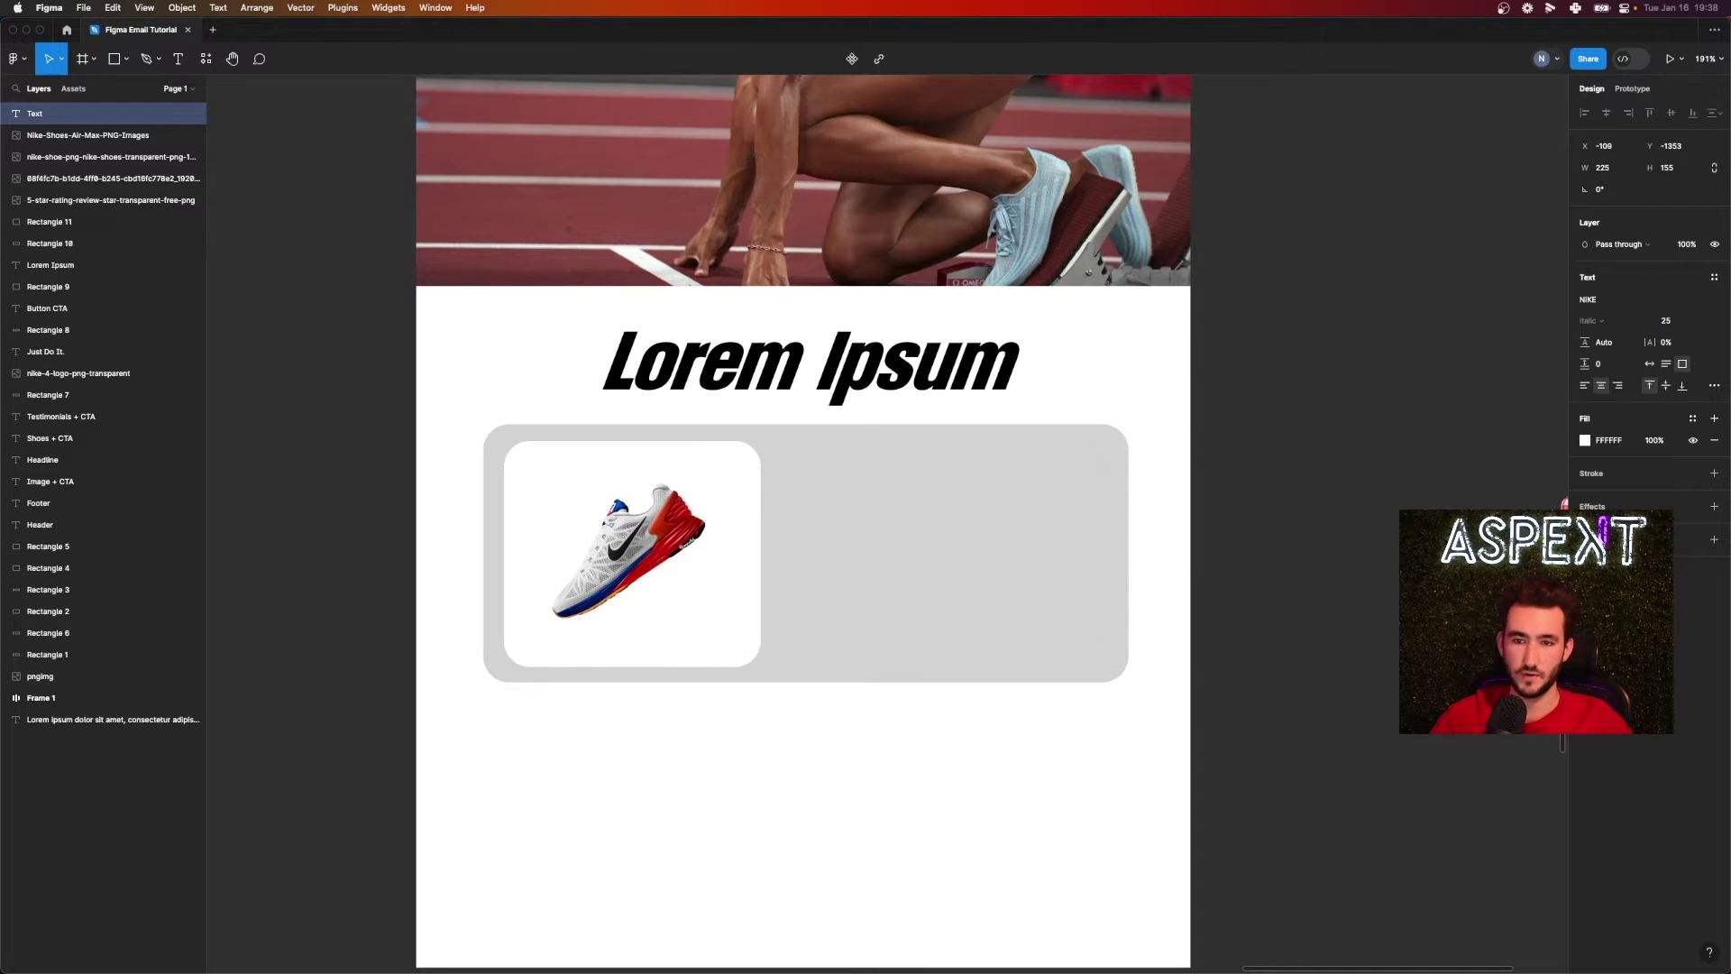
pyautogui.doubleClick(897, 501)
# - Copy the lorem ipsum placeholder text and paste it into a new text box about 207 by 155 beside the shoe
pyautogui.scroll(-5, 845, 555)
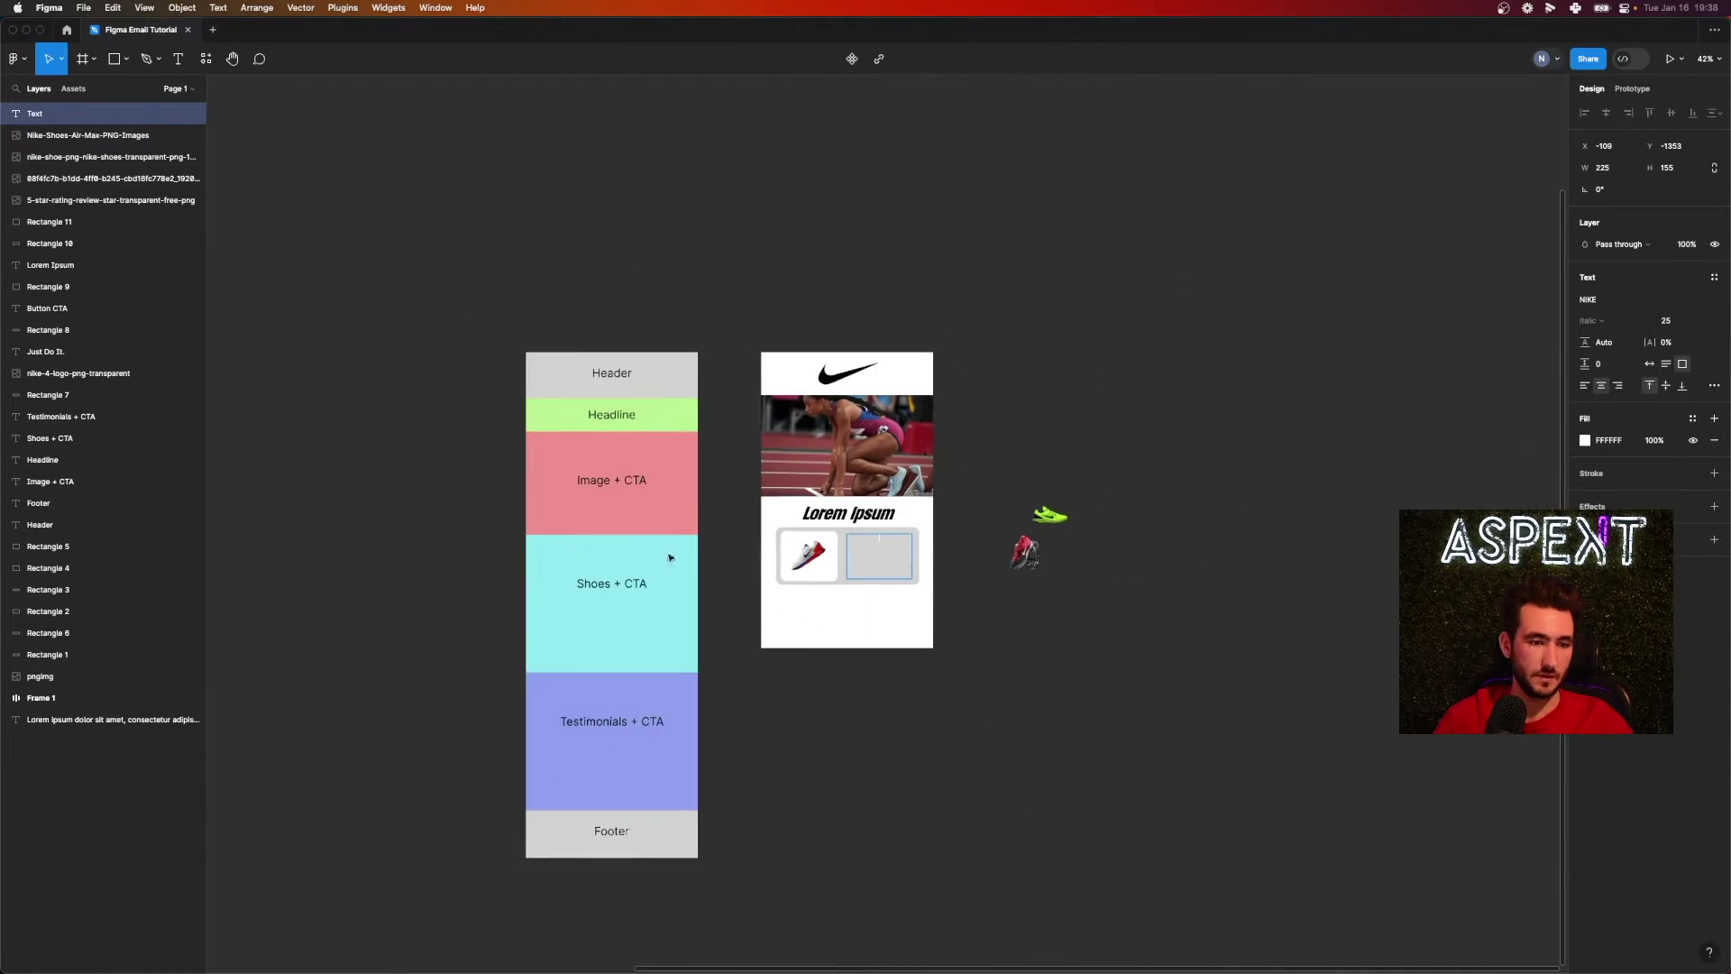
pyautogui.hscroll(-10, 541, 549)
pyautogui.click(526, 662)
pyautogui.doubleClick(526, 663)
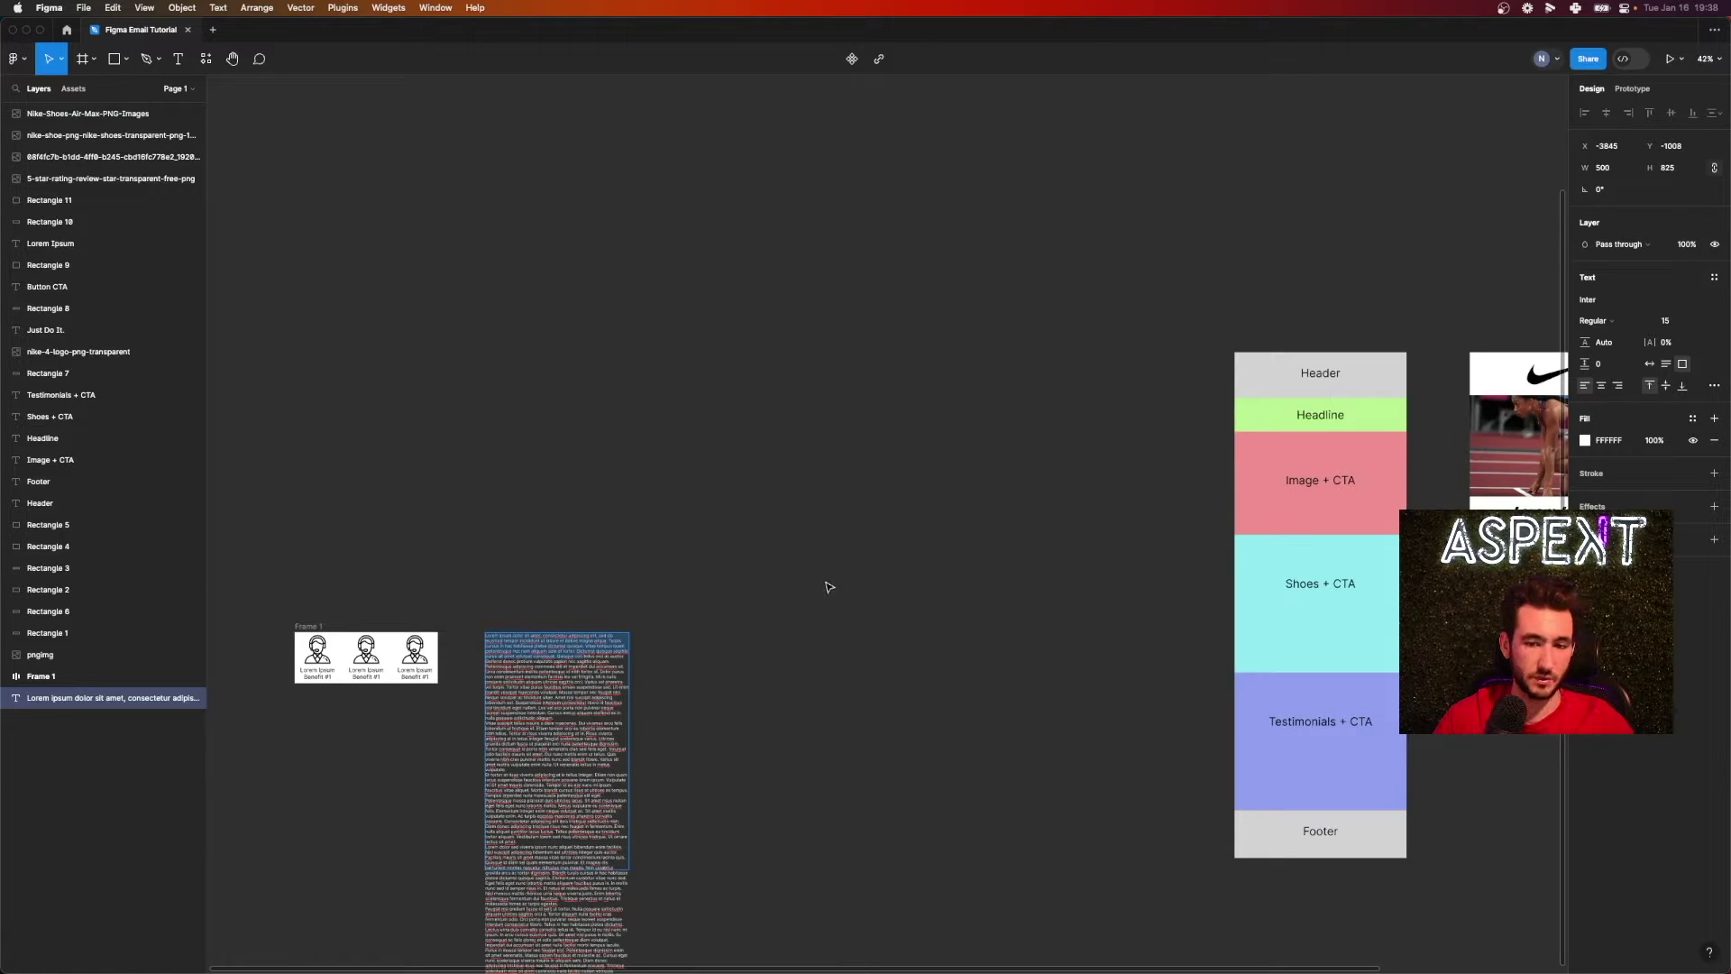
pyautogui.hscroll(8, 828, 587)
pyautogui.scroll(5, 902, 510)
pyautogui.press('t')
pyautogui.moveTo(678, 506); pyautogui.dragTo(923, 690)
pyautogui.press('super+v')
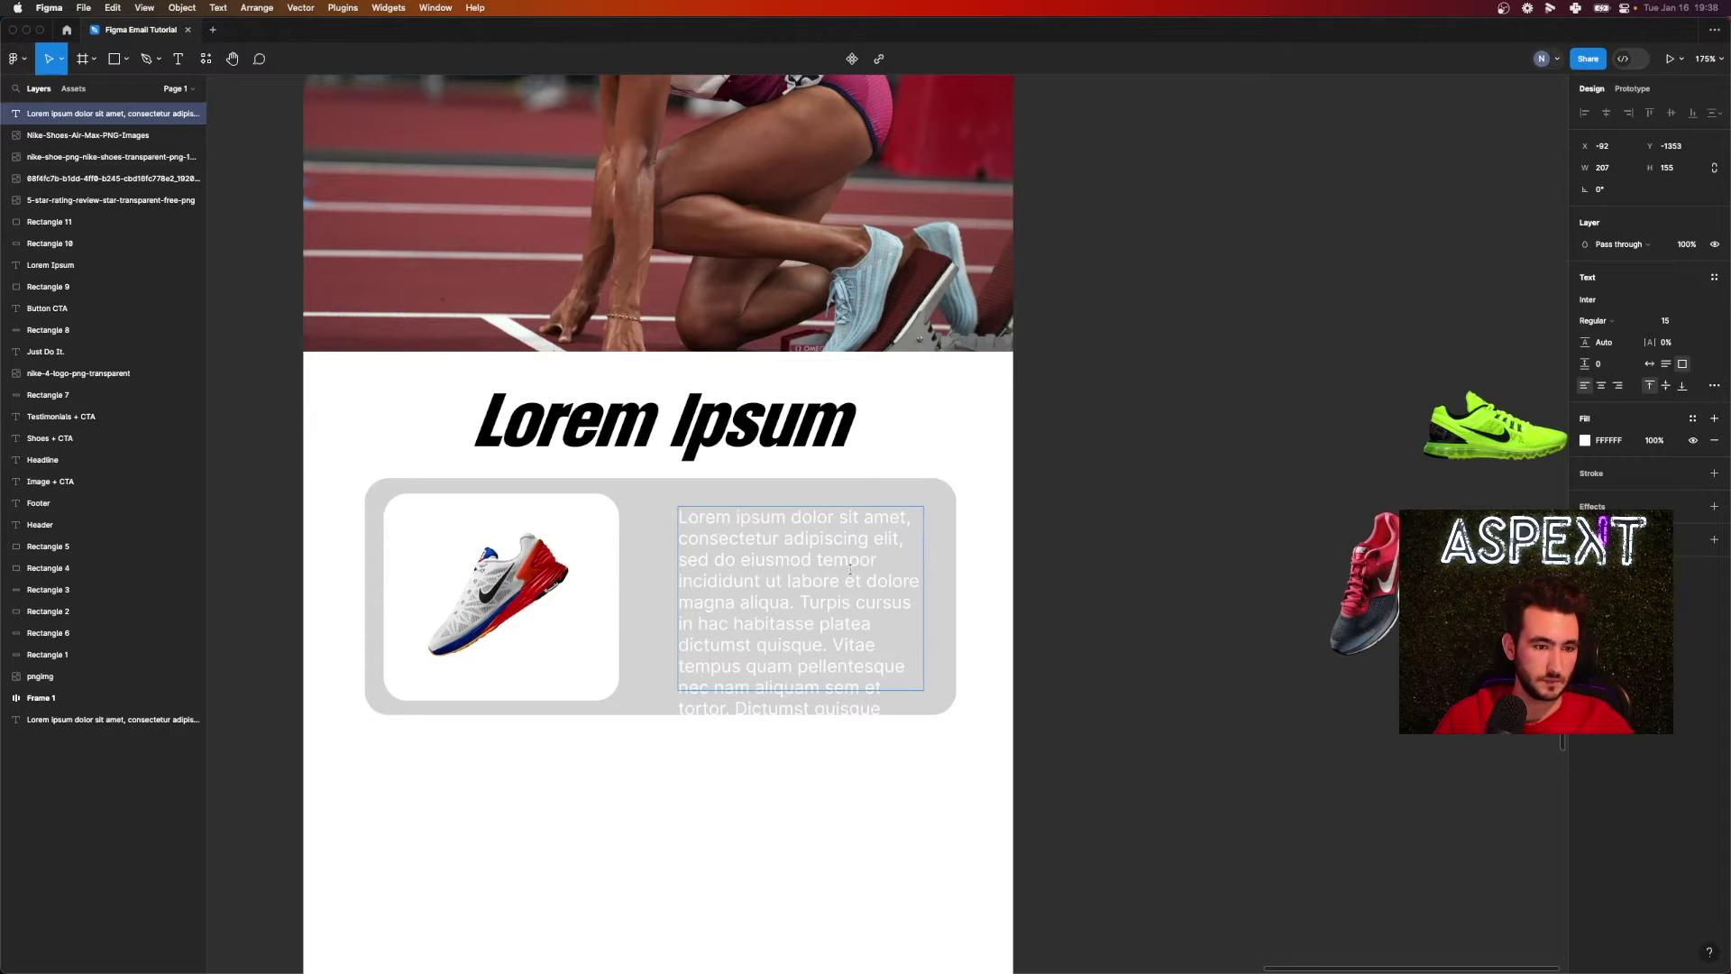
# - Delete the card paragraph's text from "Vitae tempus" onward, so it ends at "dictumst quisque."
pyautogui.press('Escape')
pyautogui.press('super+a')
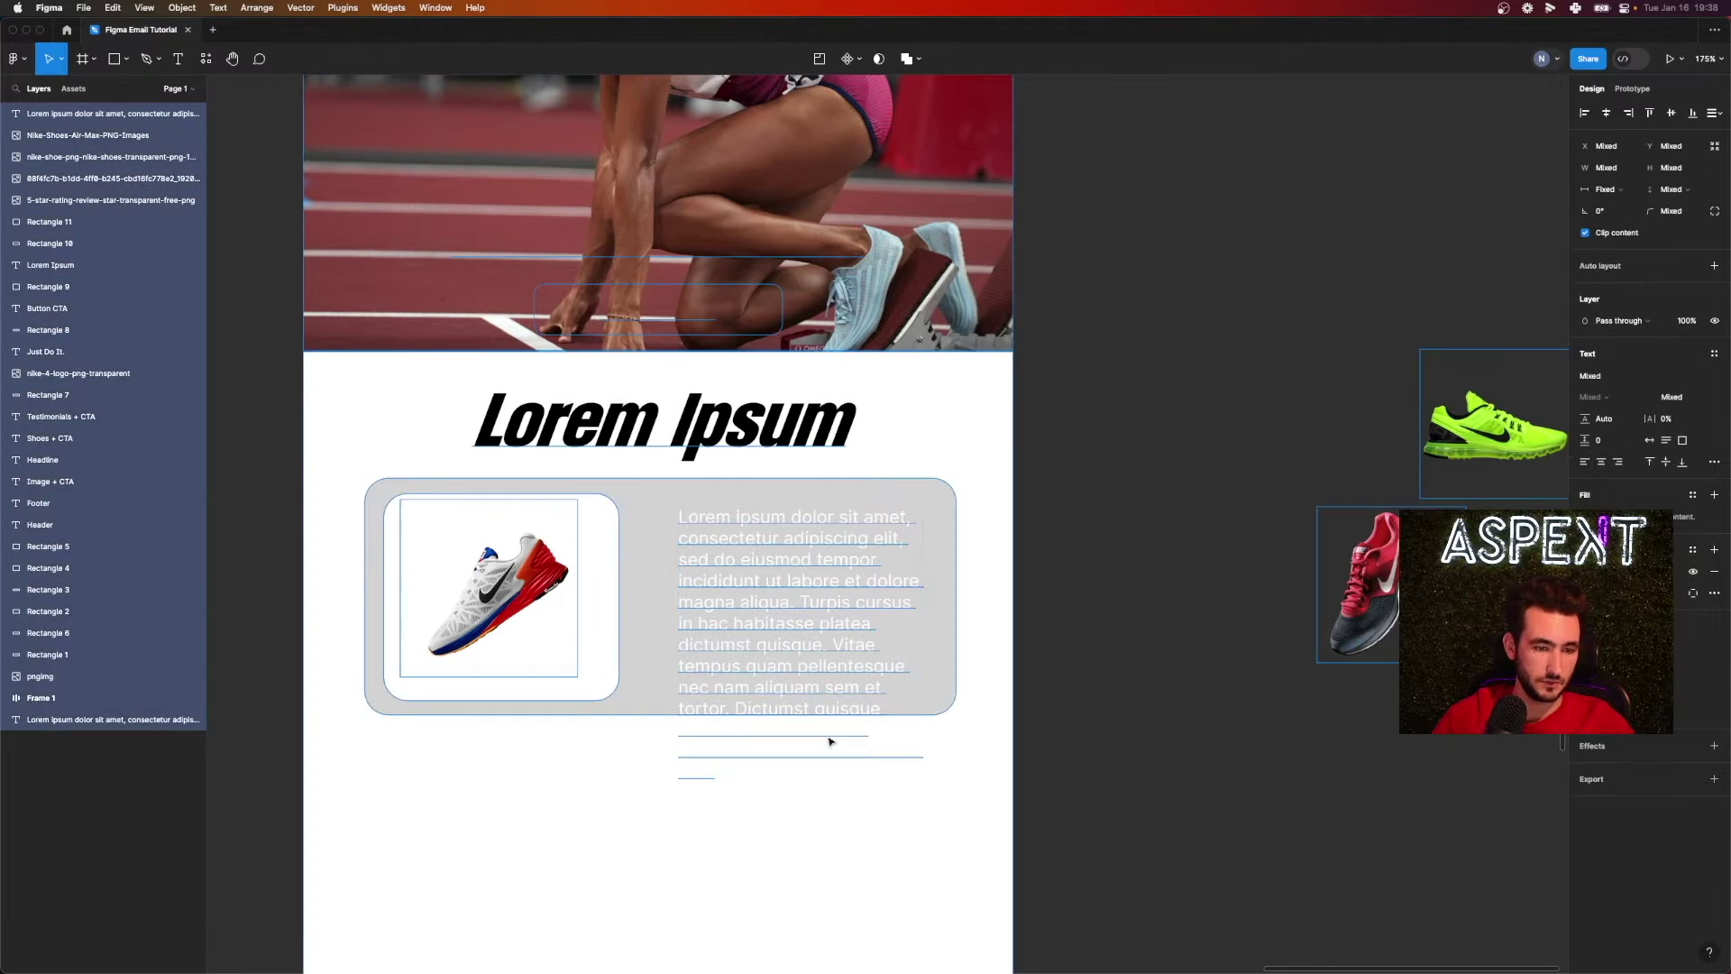
pyautogui.click(784, 620)
pyautogui.doubleClick(784, 620)
pyautogui.click(793, 647)
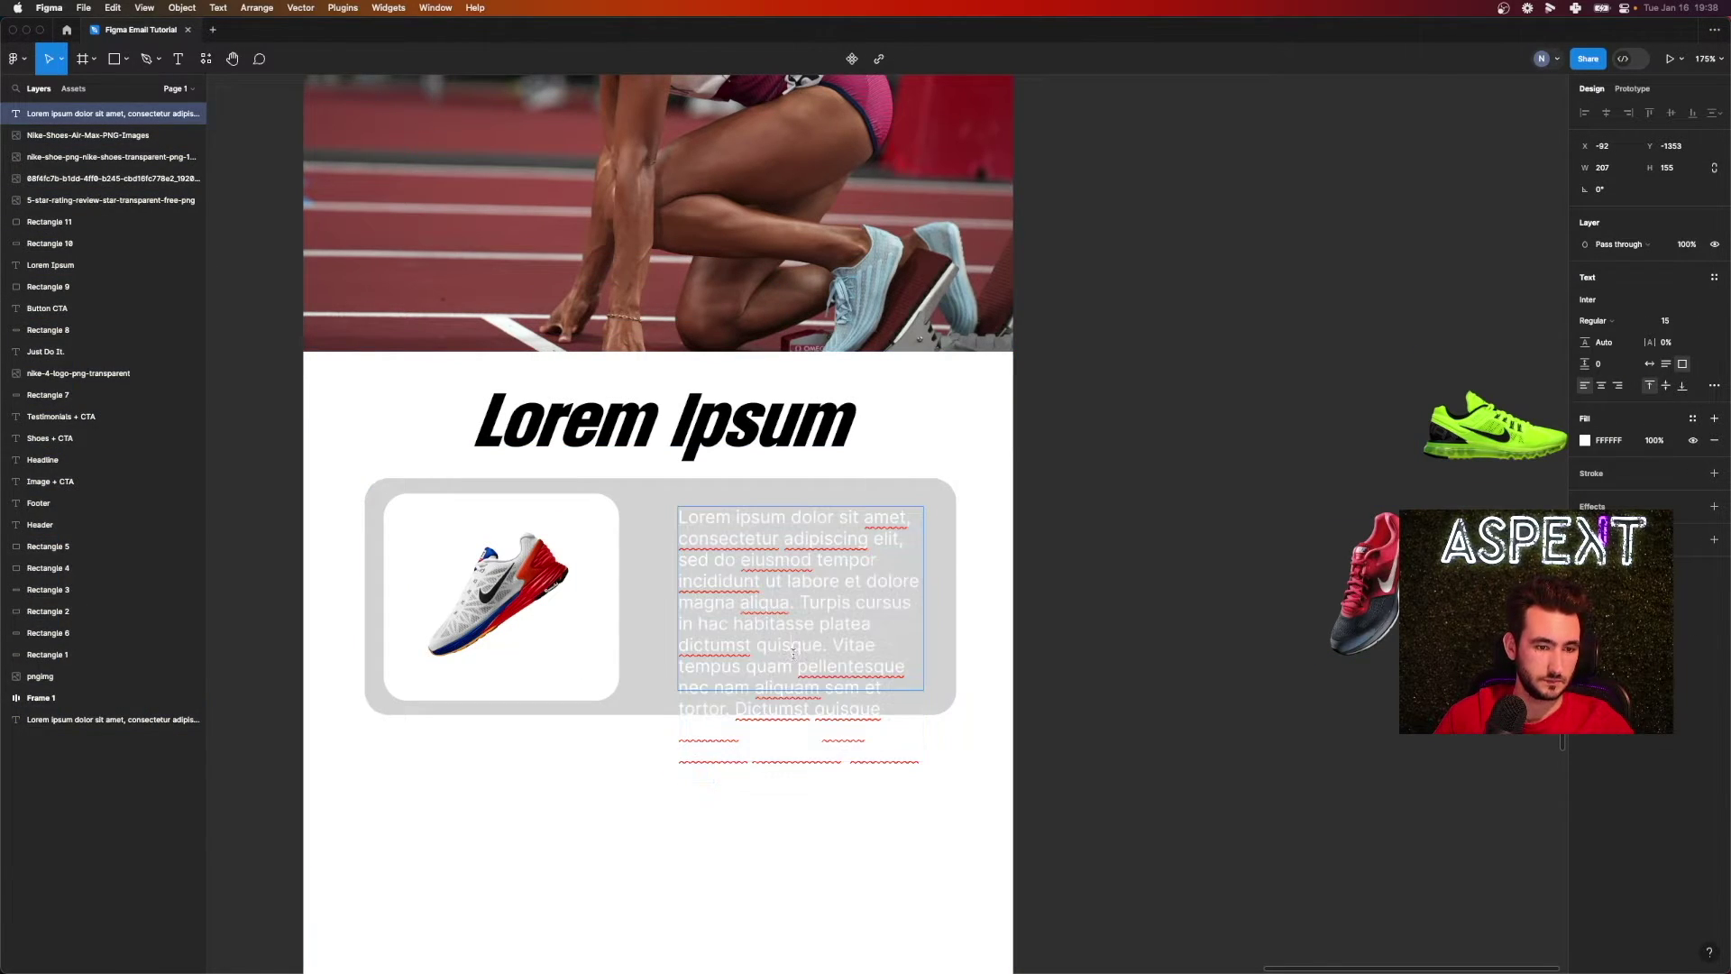
pyautogui.moveTo(830, 649); pyautogui.dragTo(879, 777)
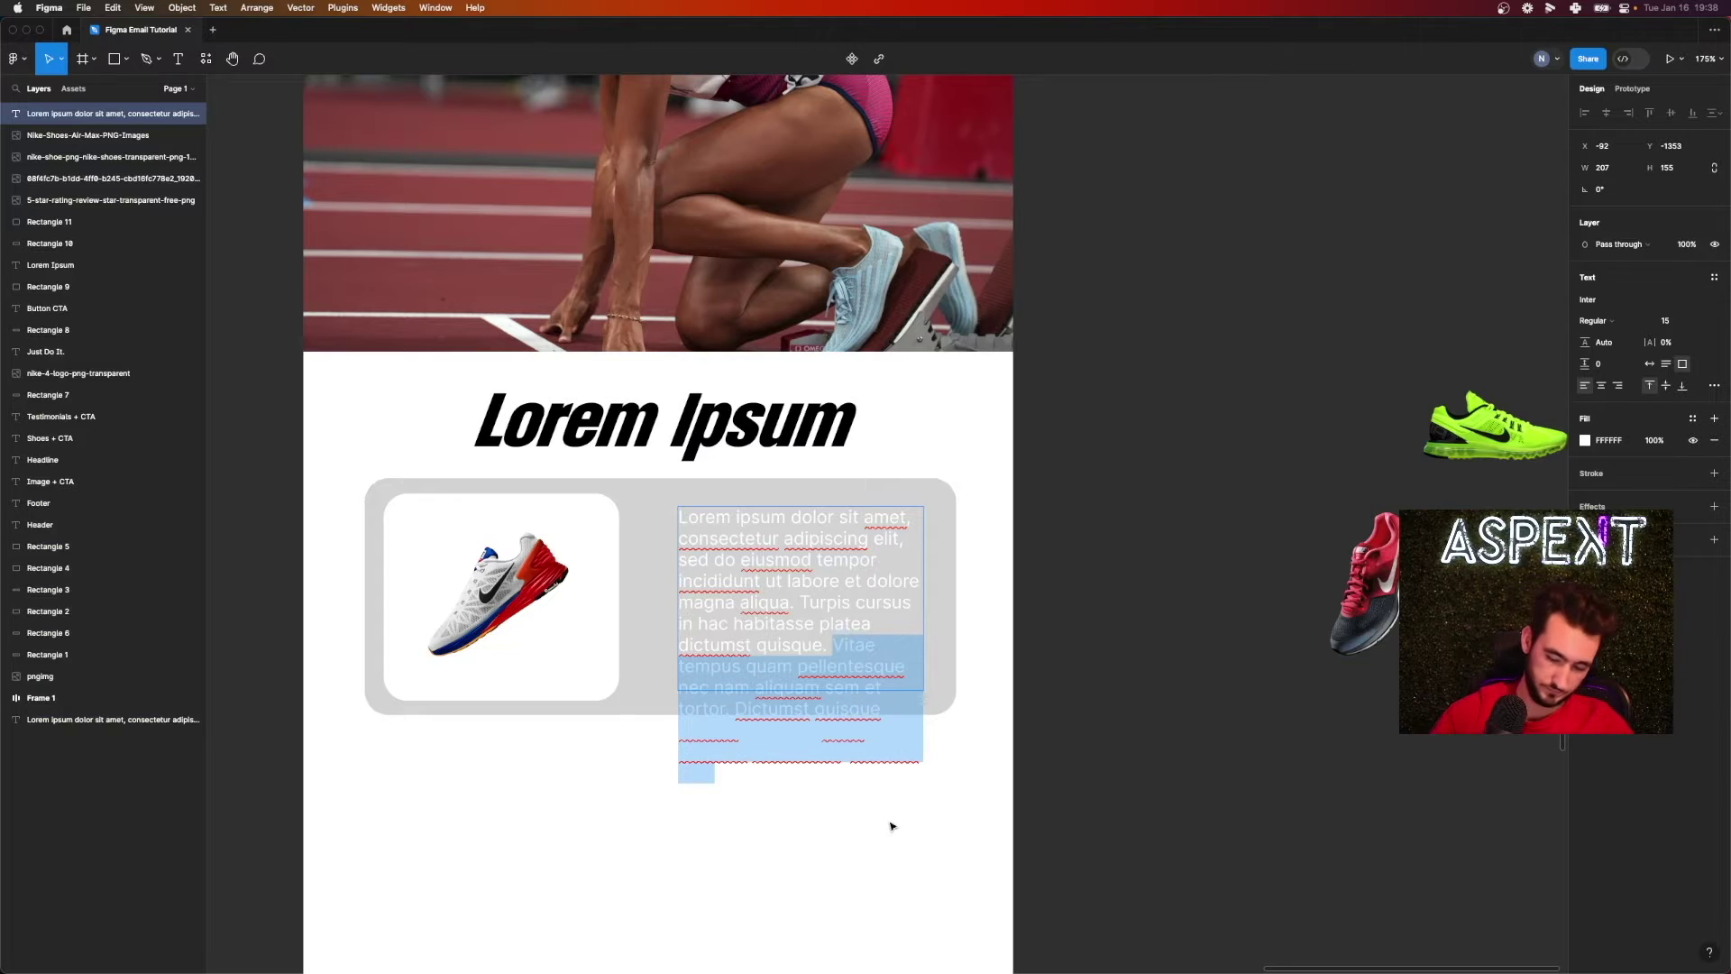
pyautogui.press('BackSpace')
# - Change the color of the card's paragraph text to black (000000)
pyautogui.press('super+a')
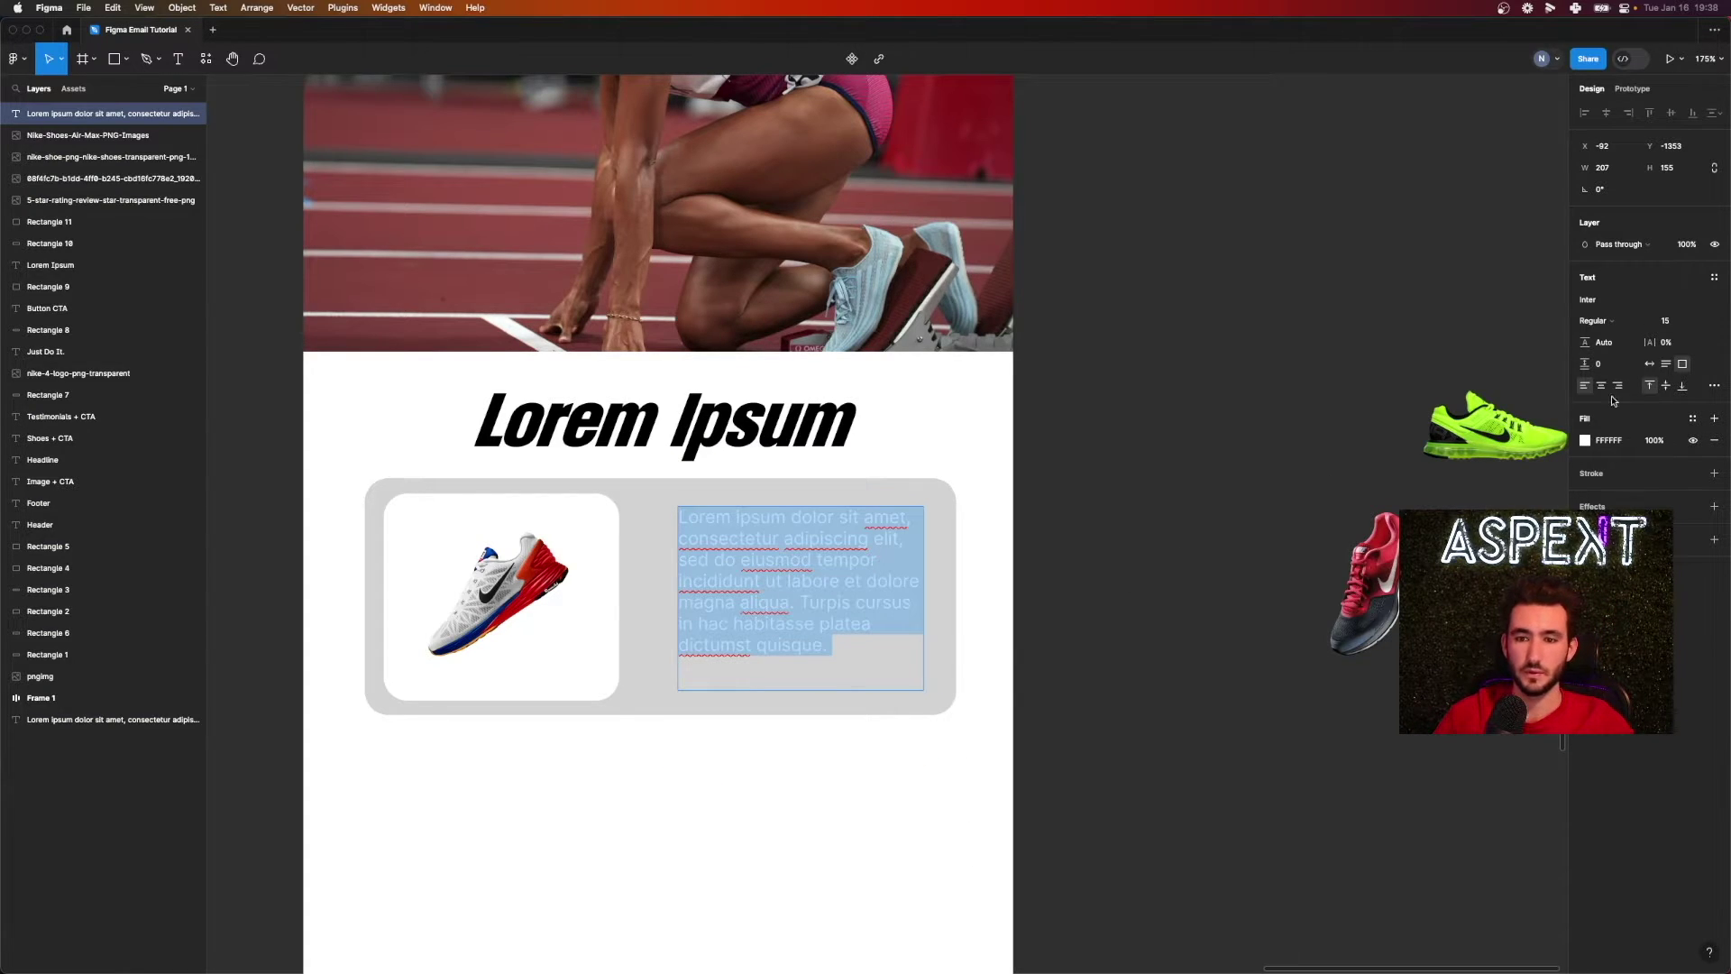
pyautogui.click(1593, 443)
pyautogui.click(1422, 761)
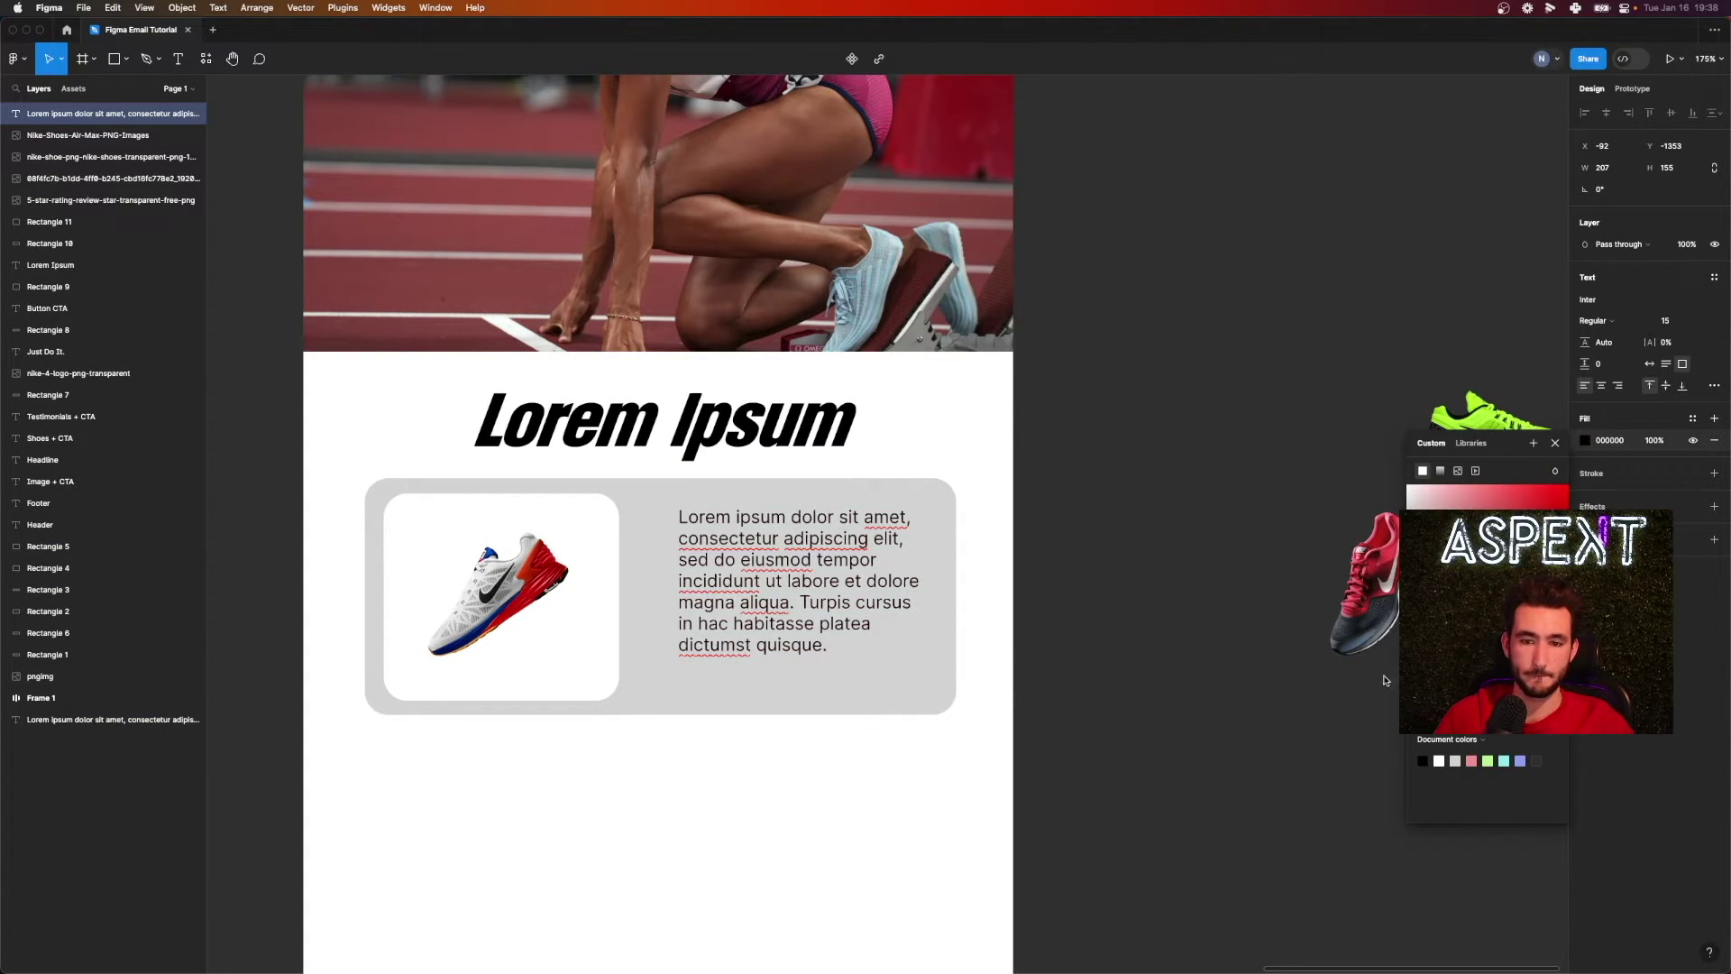
pyautogui.click(1258, 783)
# - Widen the card's paragraph text box to about 243 and position it in the gray area beside the shoe
pyautogui.moveTo(819, 601); pyautogui.dragTo(812, 624)
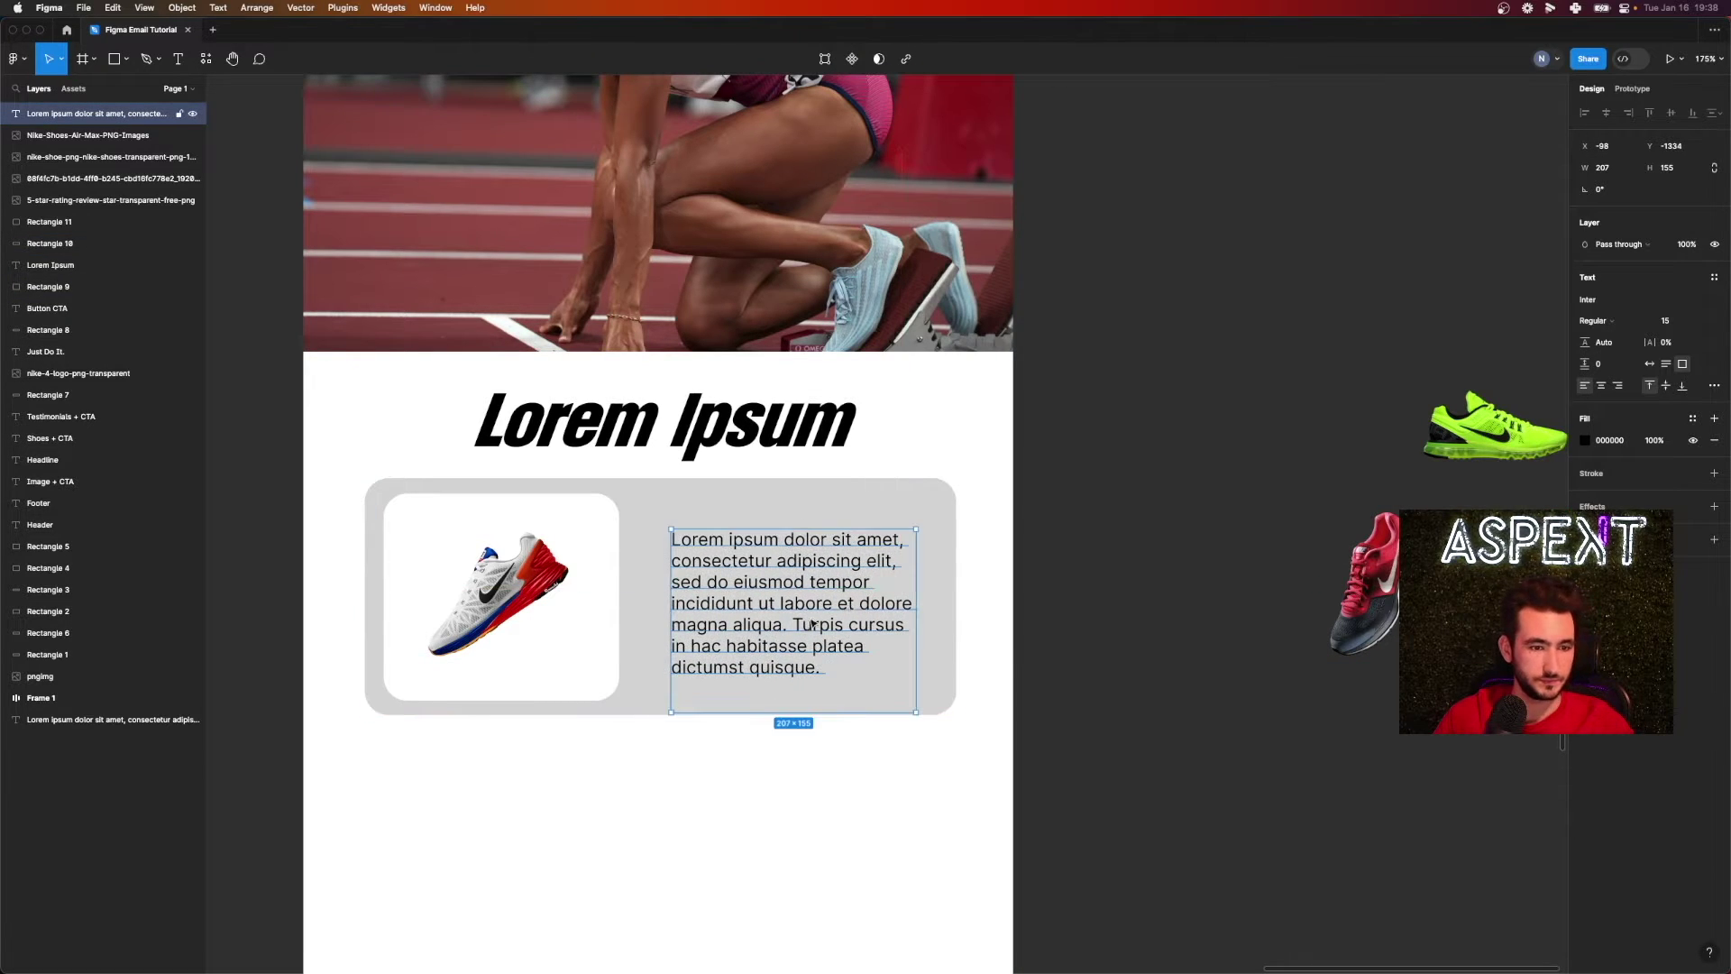
pyautogui.moveTo(917, 603); pyautogui.dragTo(937, 603)
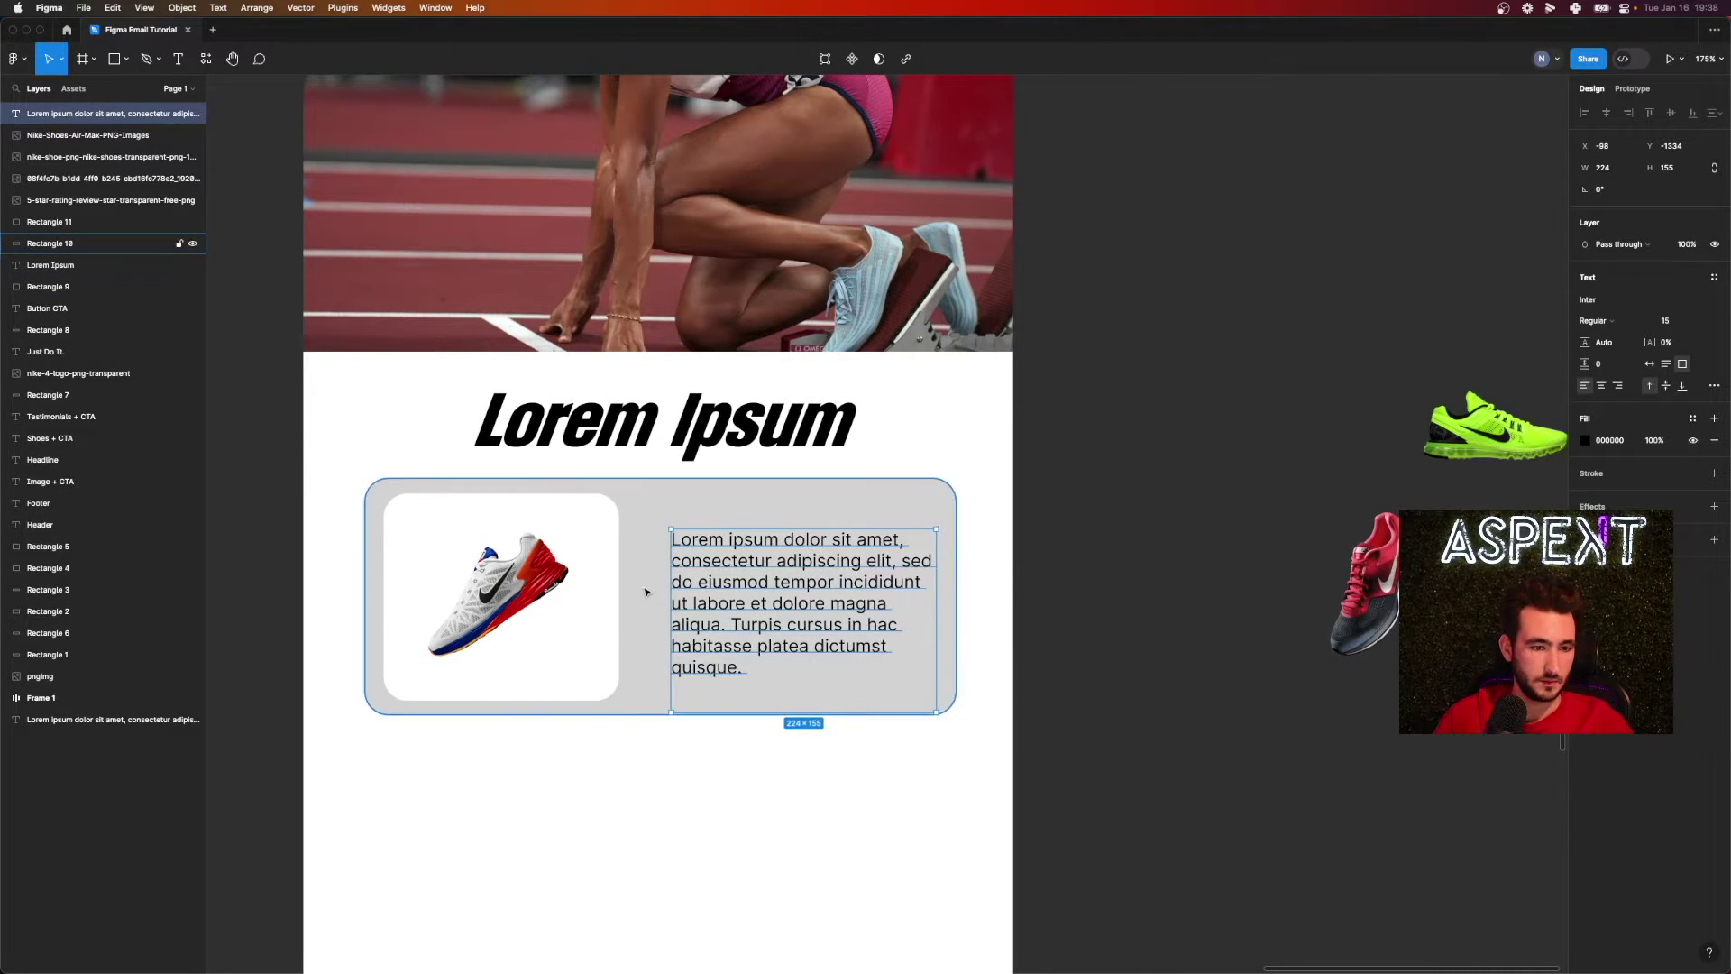
pyautogui.moveTo(671, 585); pyautogui.dragTo(649, 585)
pyautogui.moveTo(818, 606); pyautogui.dragTo(819, 582)
# - Align the card paragraph's text to the vertical middle and set its text box to auto height
pyautogui.press('super+a')
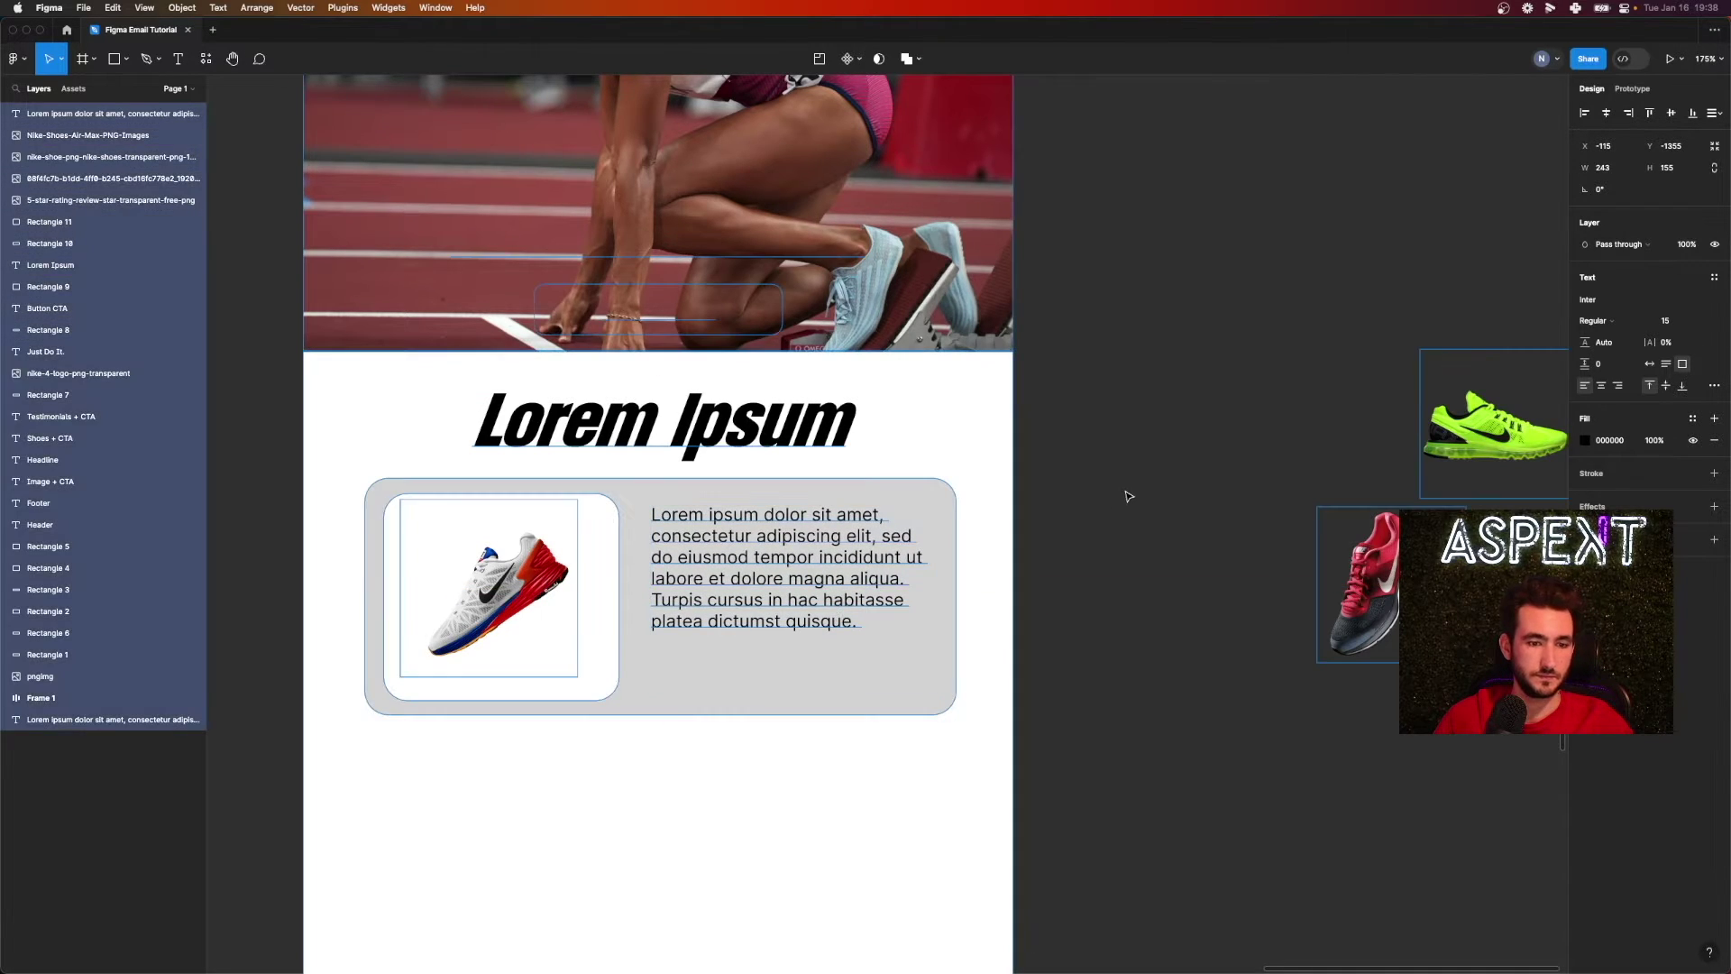
pyautogui.doubleClick(834, 551)
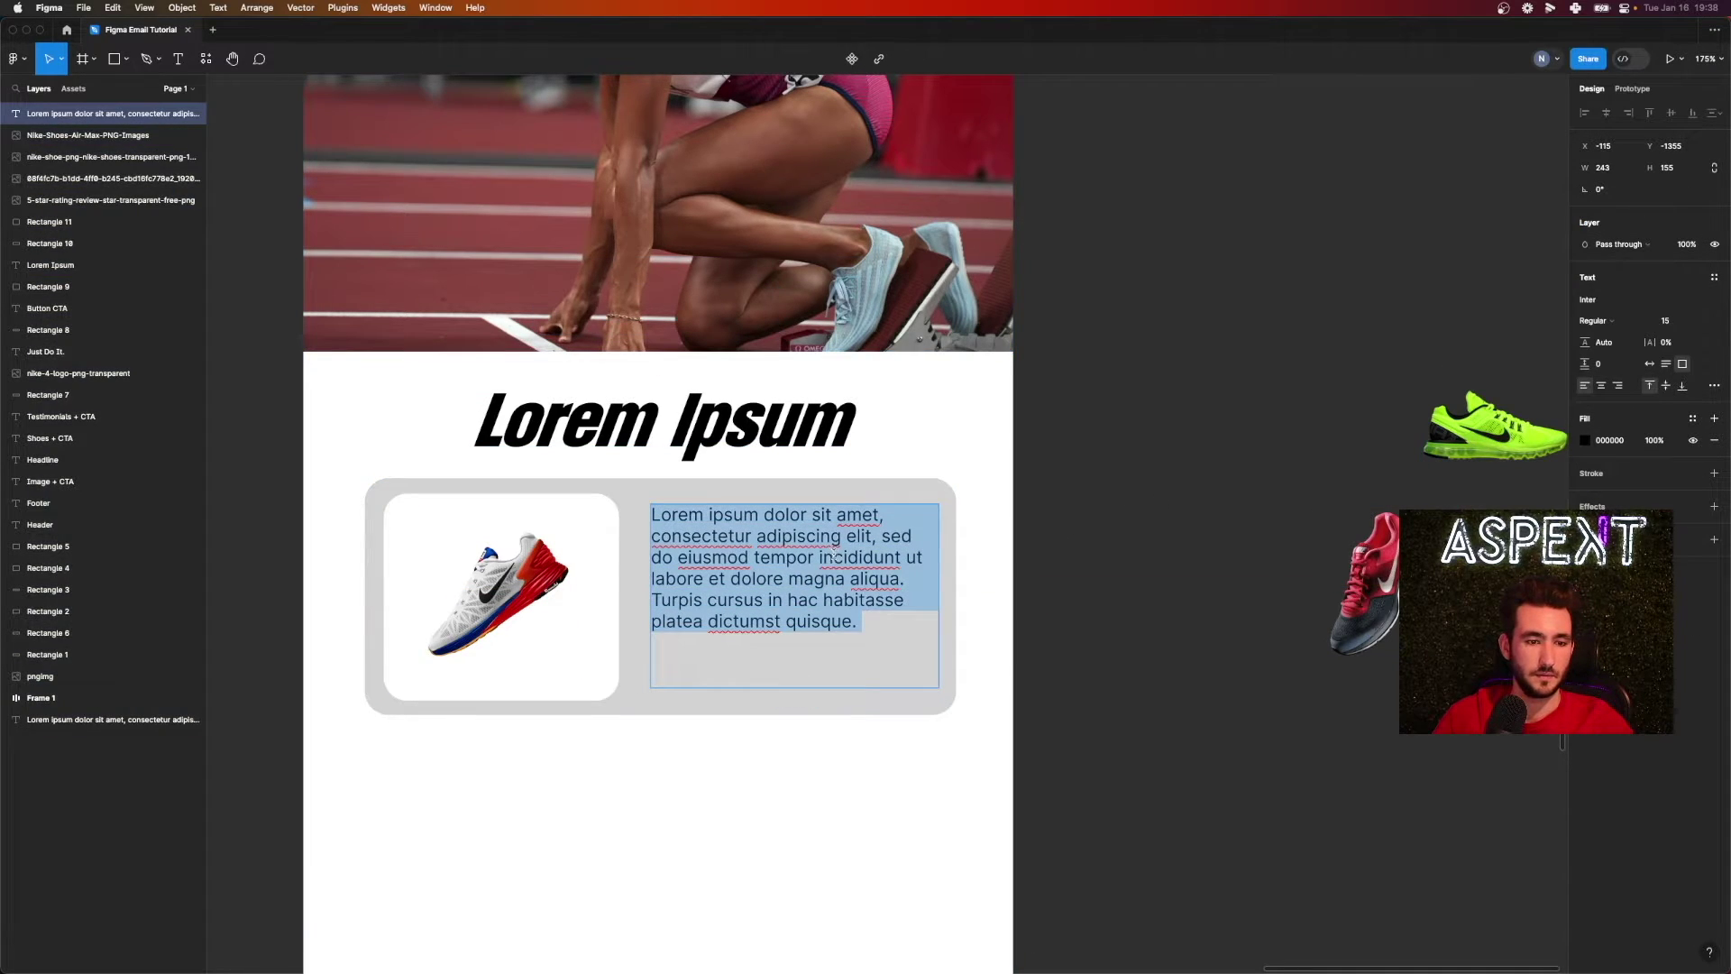
pyautogui.click(1665, 386)
pyautogui.press('Escape')
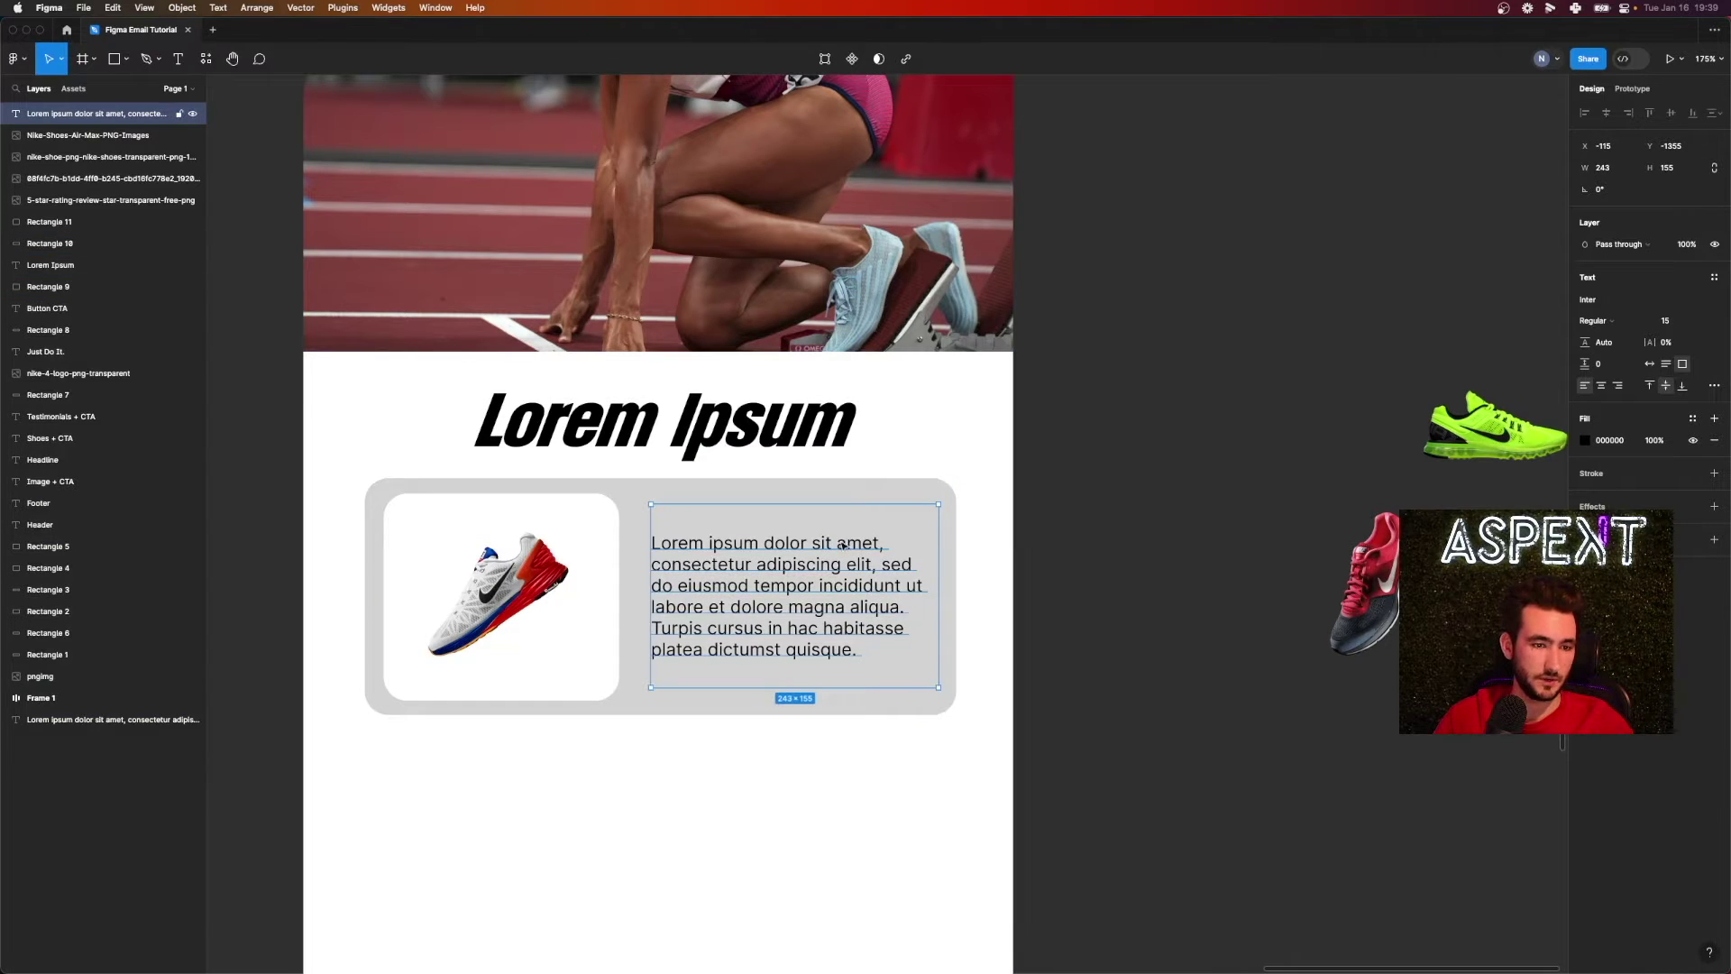
pyautogui.click(1720, 388)
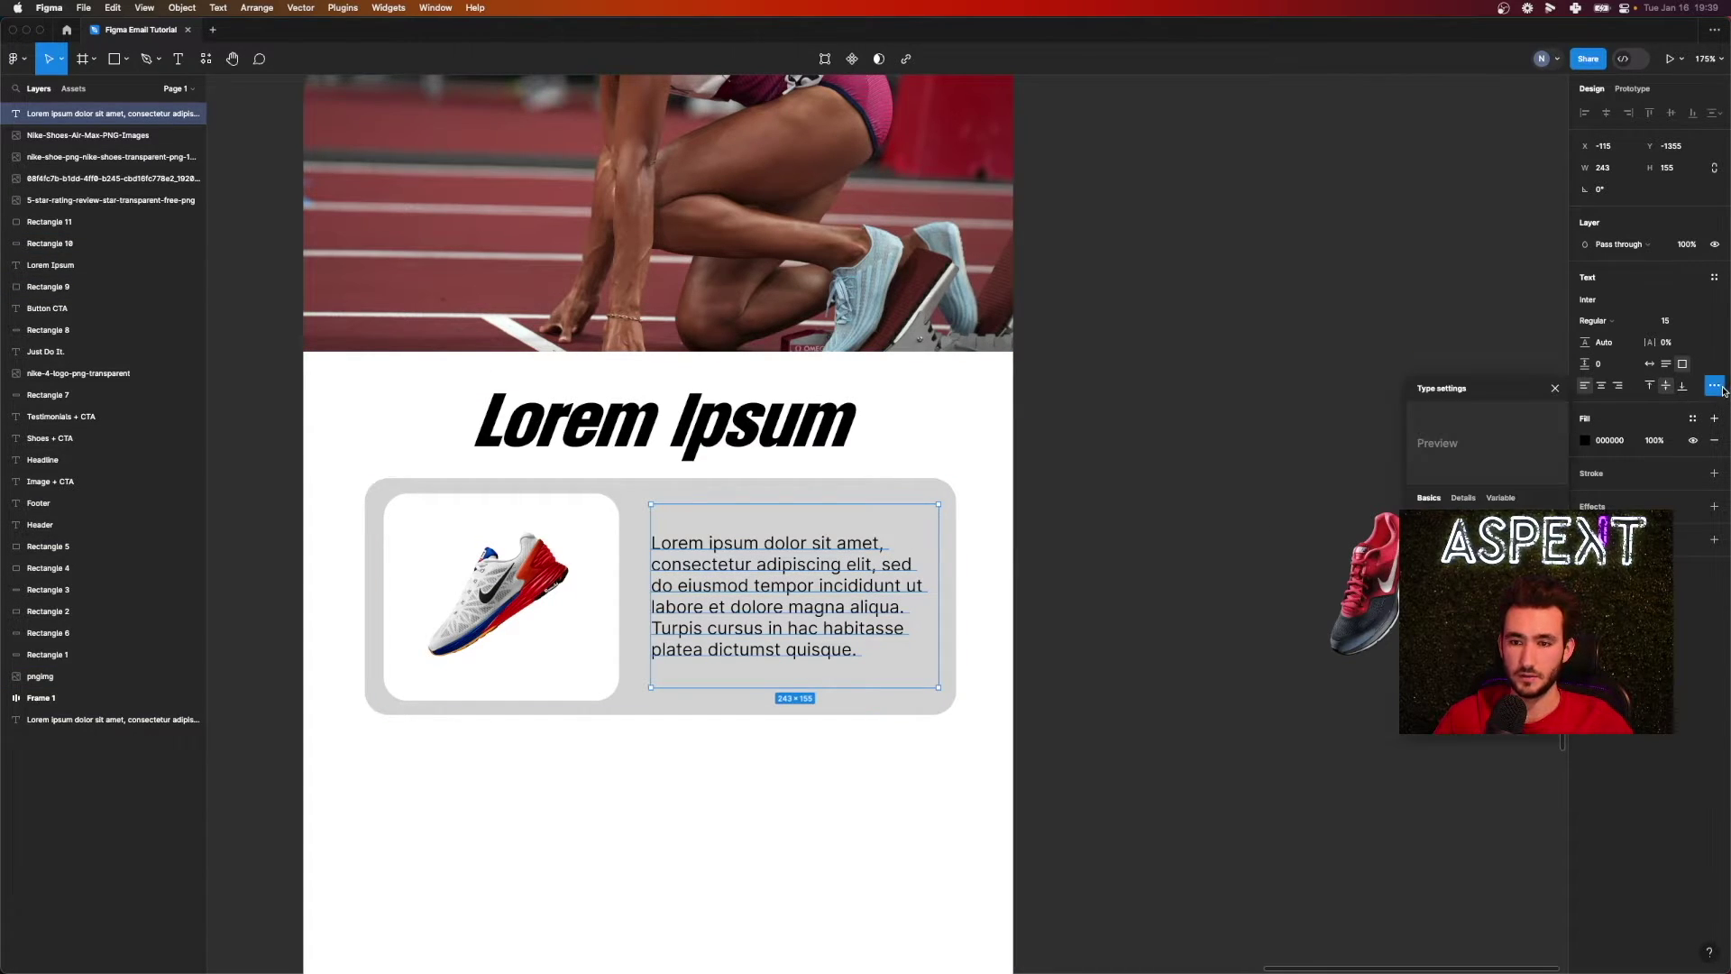
pyautogui.click(1666, 363)
pyautogui.press('Escape')
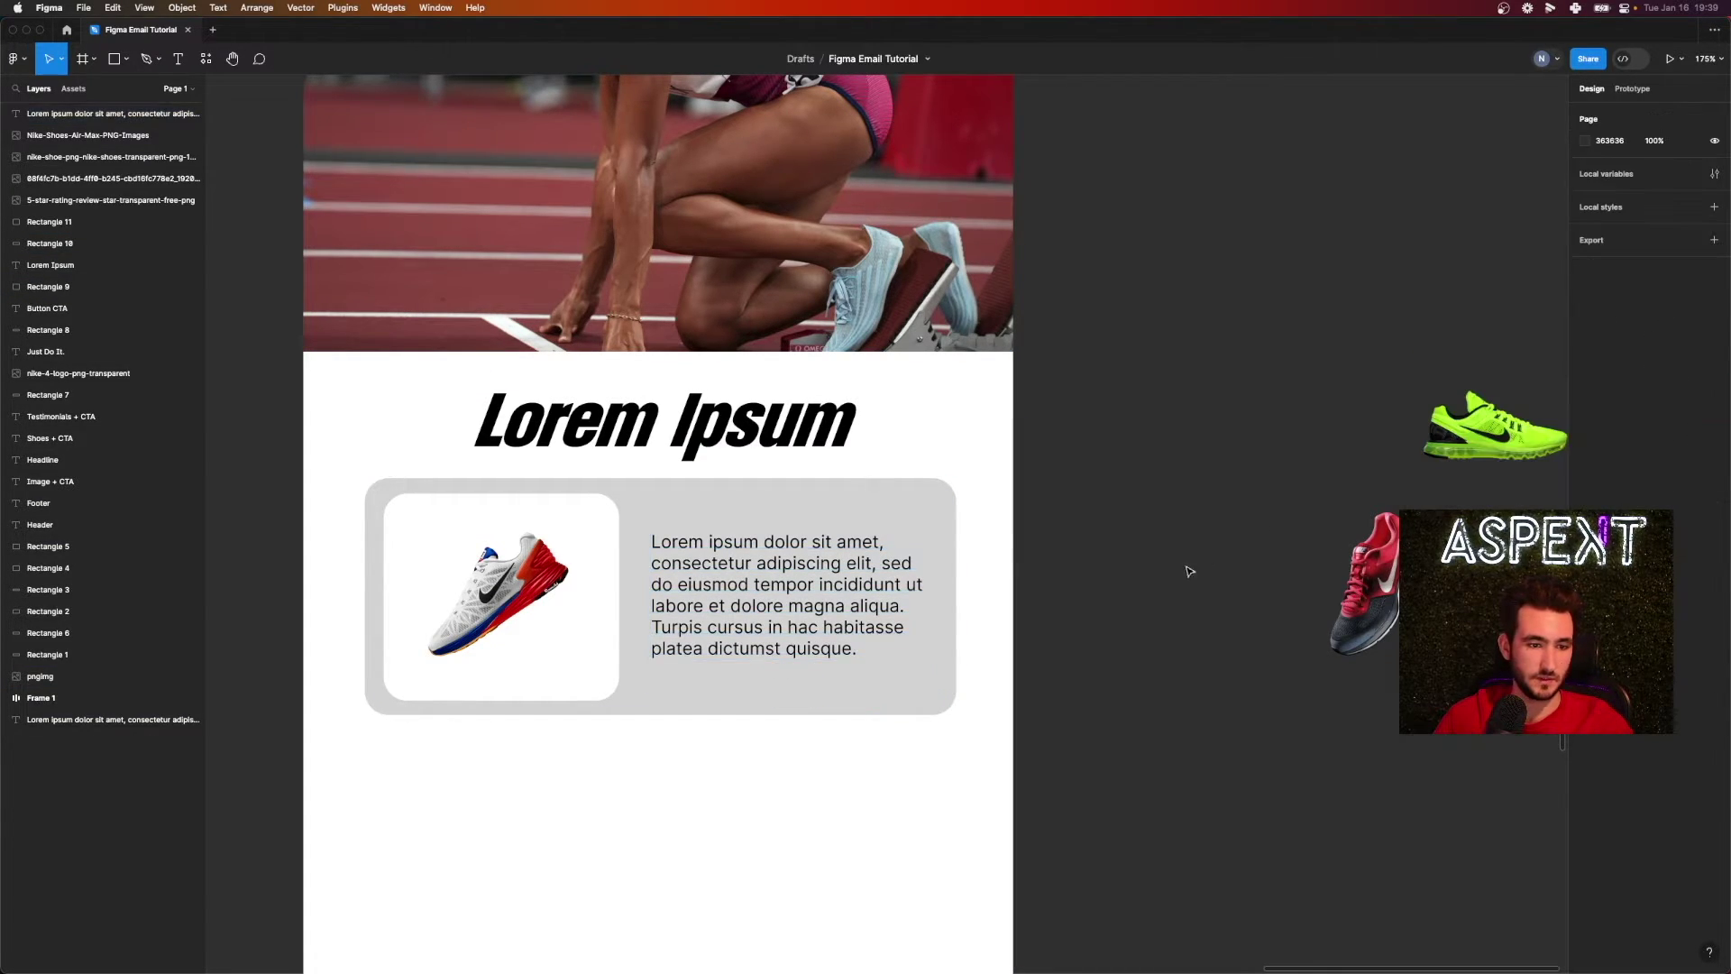
# - Center the card's paragraph vertically on the gray card rectangle
pyautogui.keyDown('shift'); pyautogui.click(861, 512); pyautogui.keyUp('shift')
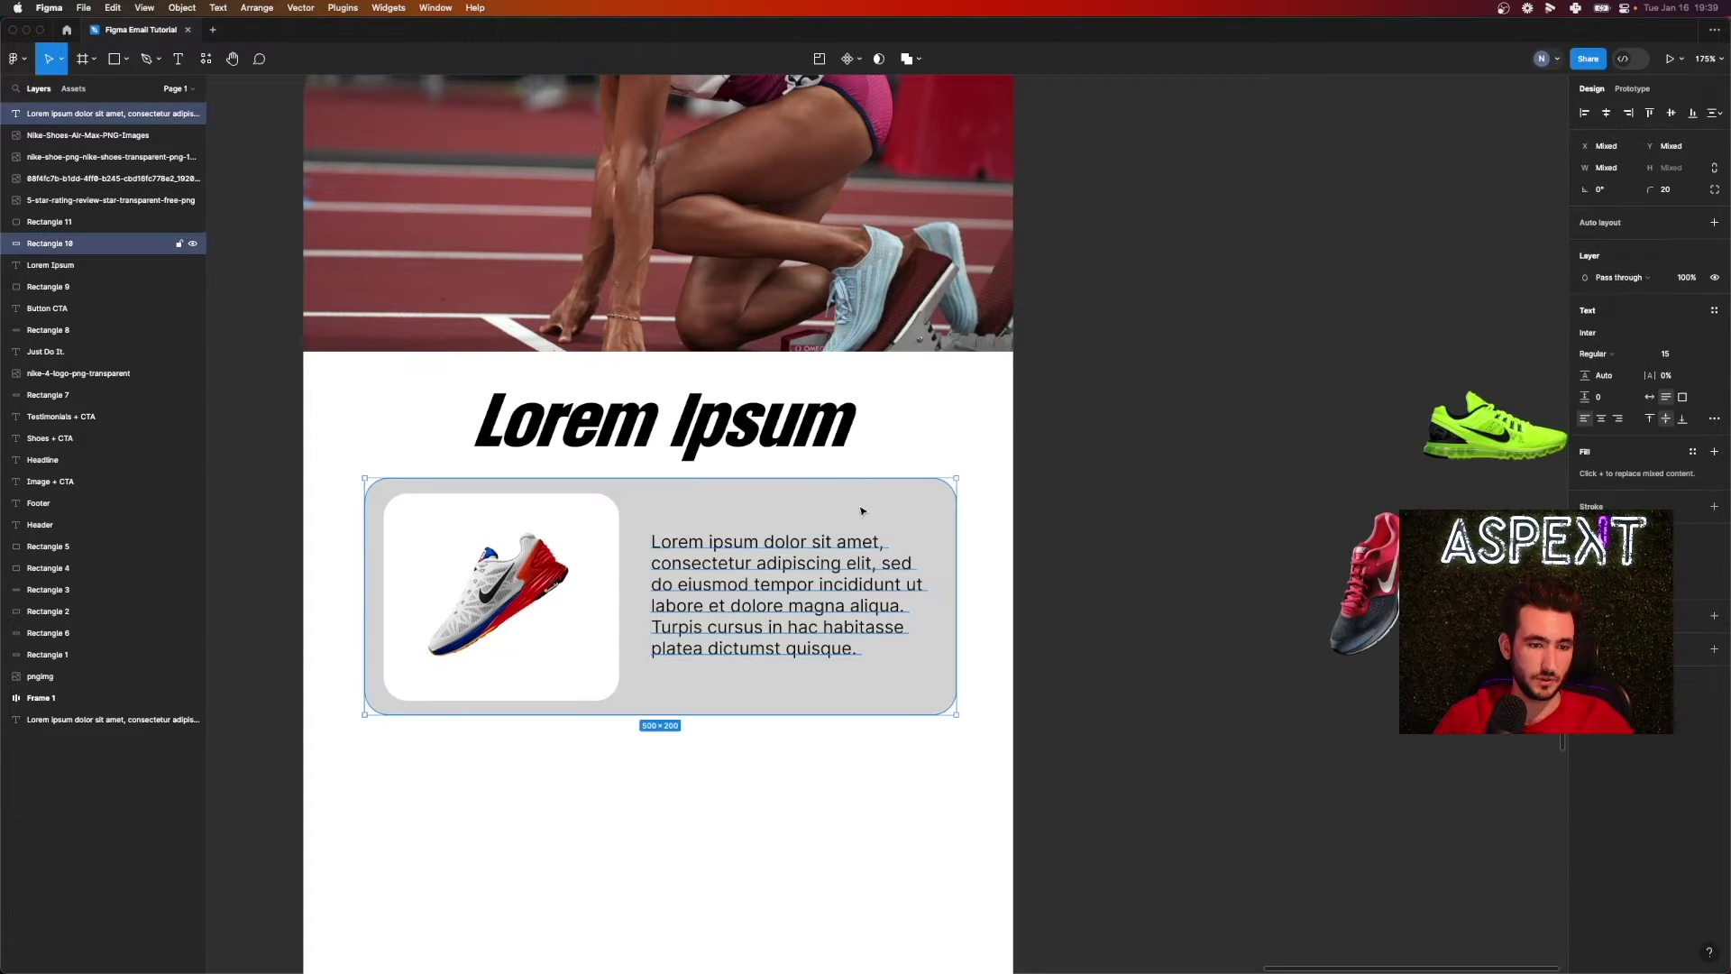
pyautogui.click(1670, 114)
pyautogui.click(1211, 407)
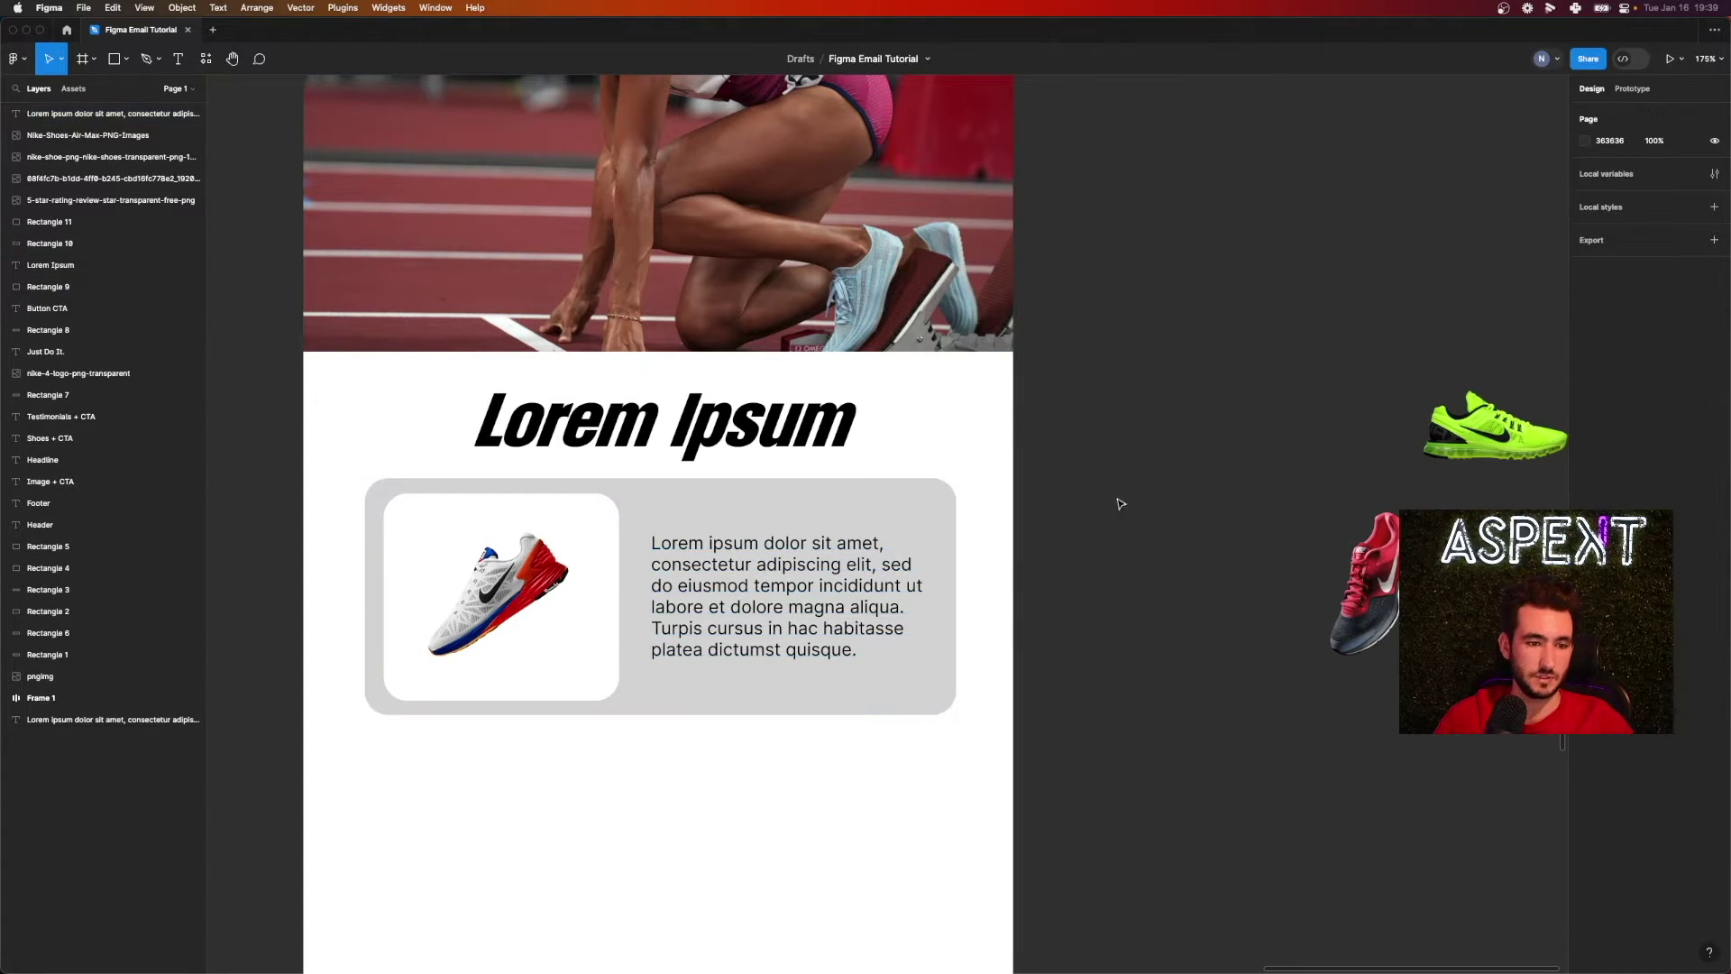
# - Duplicate the card's paragraph, replace the copy's text with "Headline", make it bold and place it above the paragraph
pyautogui.click(741, 561)
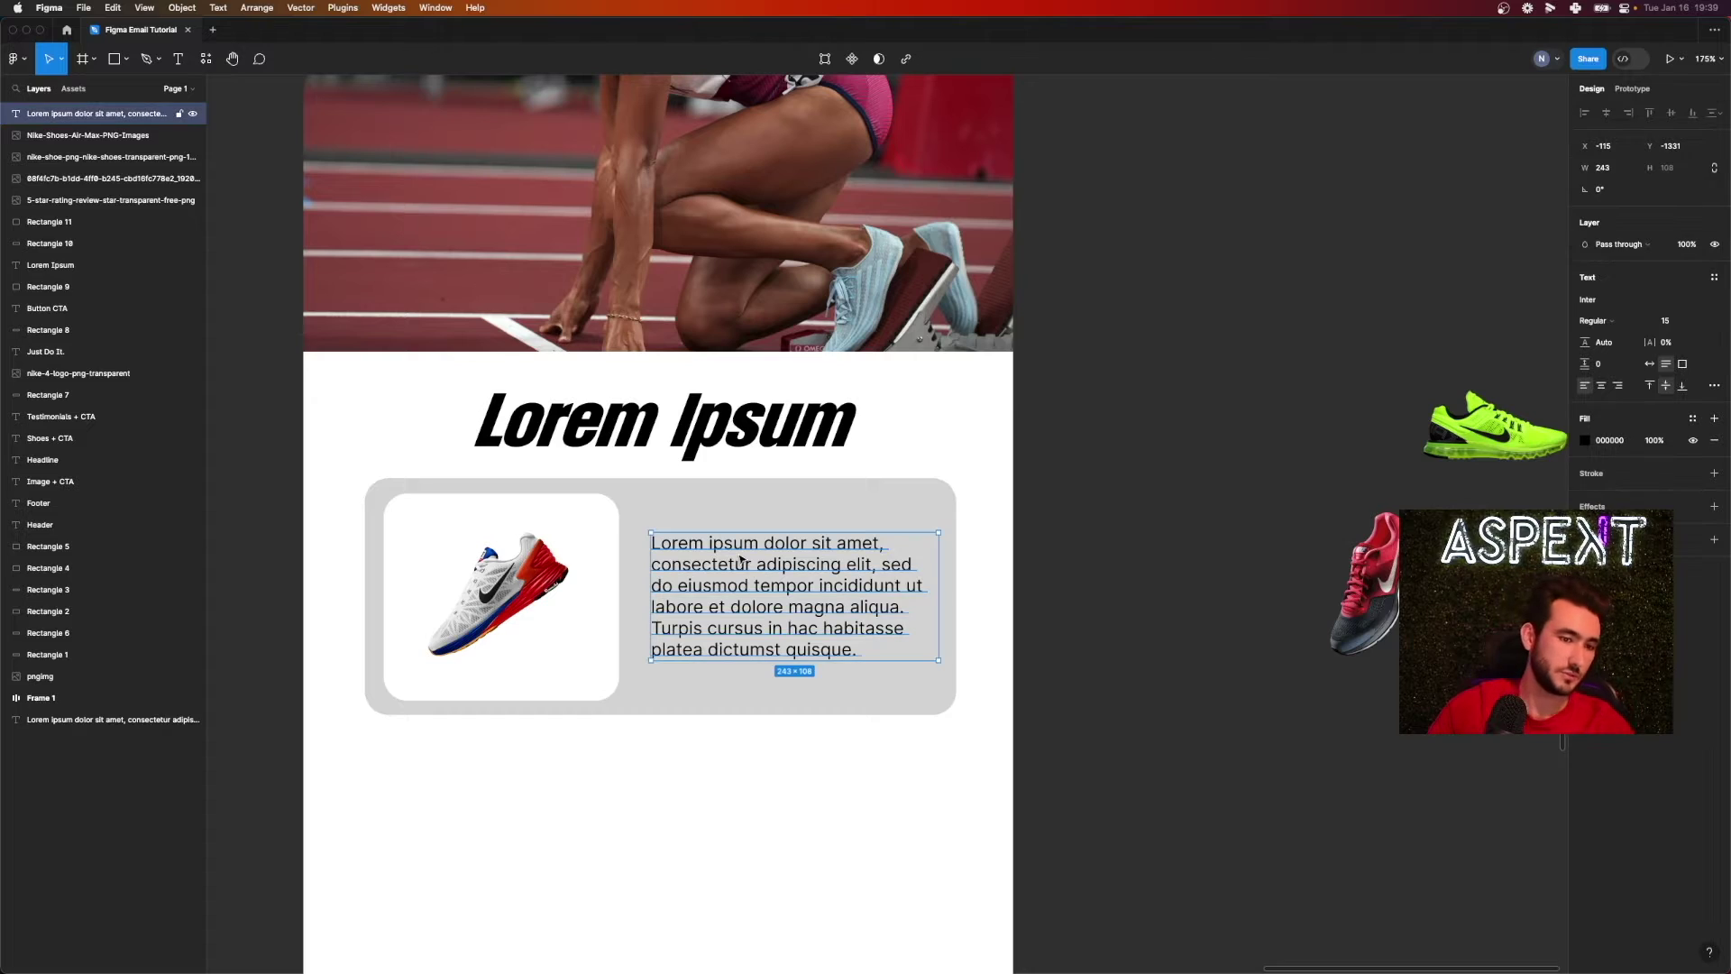
pyautogui.keyDown('alt'); pyautogui.moveTo(741, 551); pyautogui.dragTo(739, 517); pyautogui.keyUp('alt')
pyautogui.doubleClick(739, 517)
pyautogui.write('Headliune')
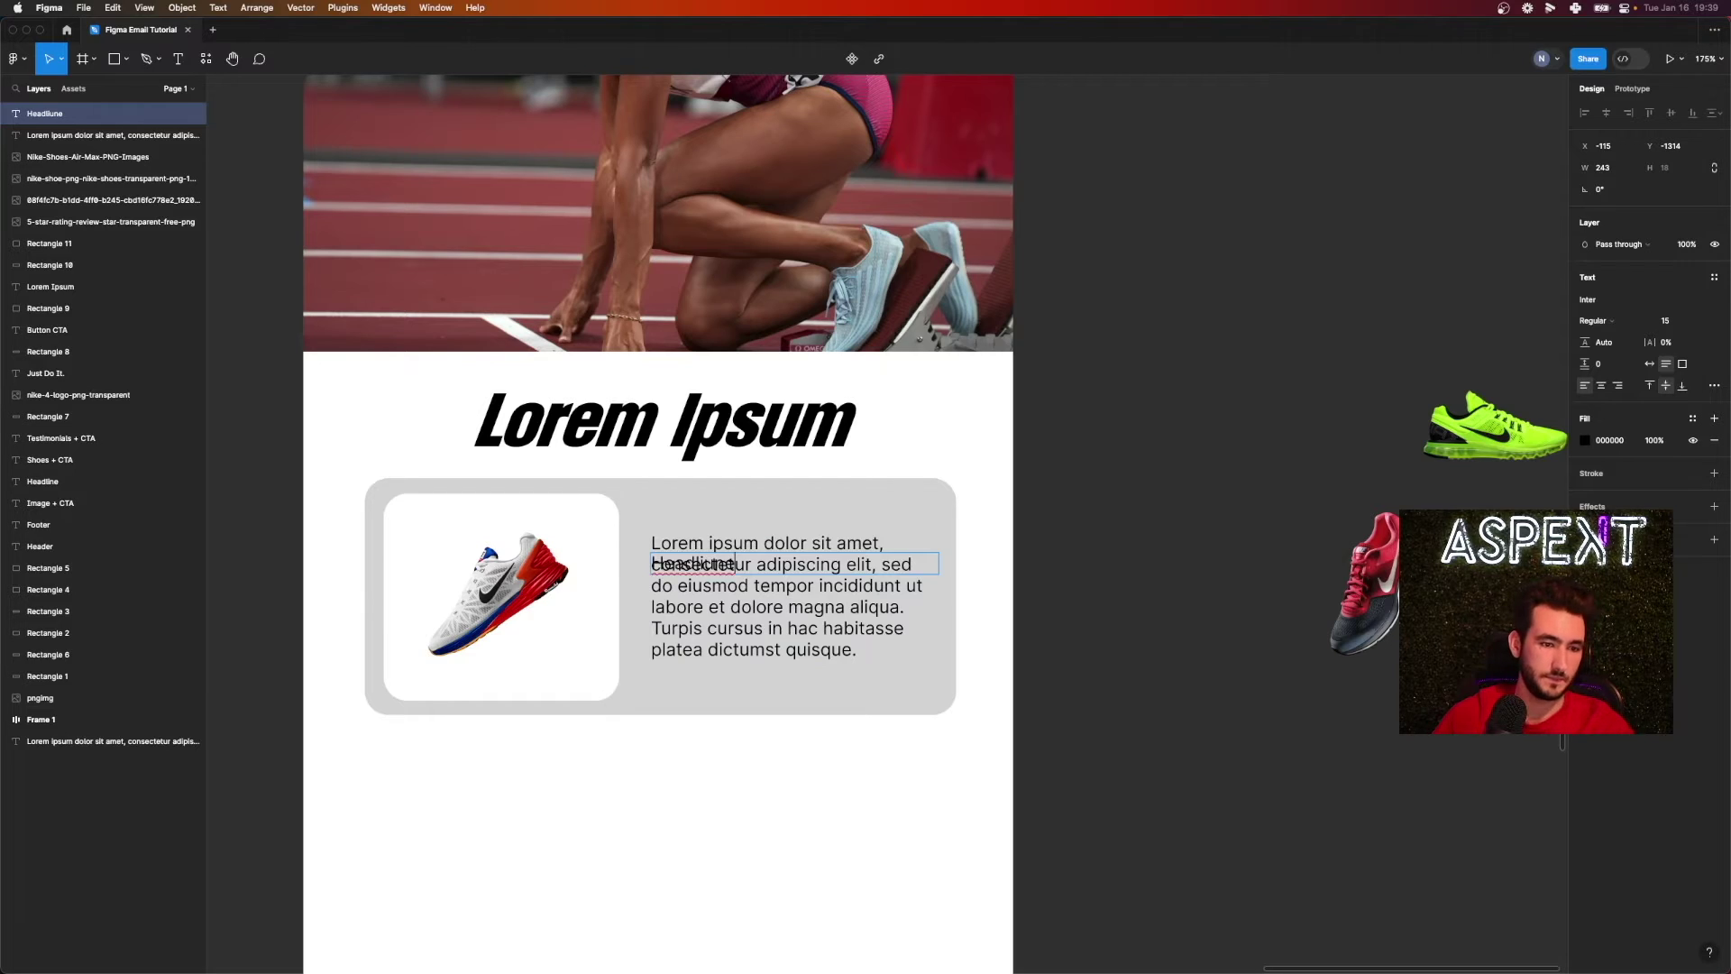
pyautogui.press('Escape')
pyautogui.press('super+b')
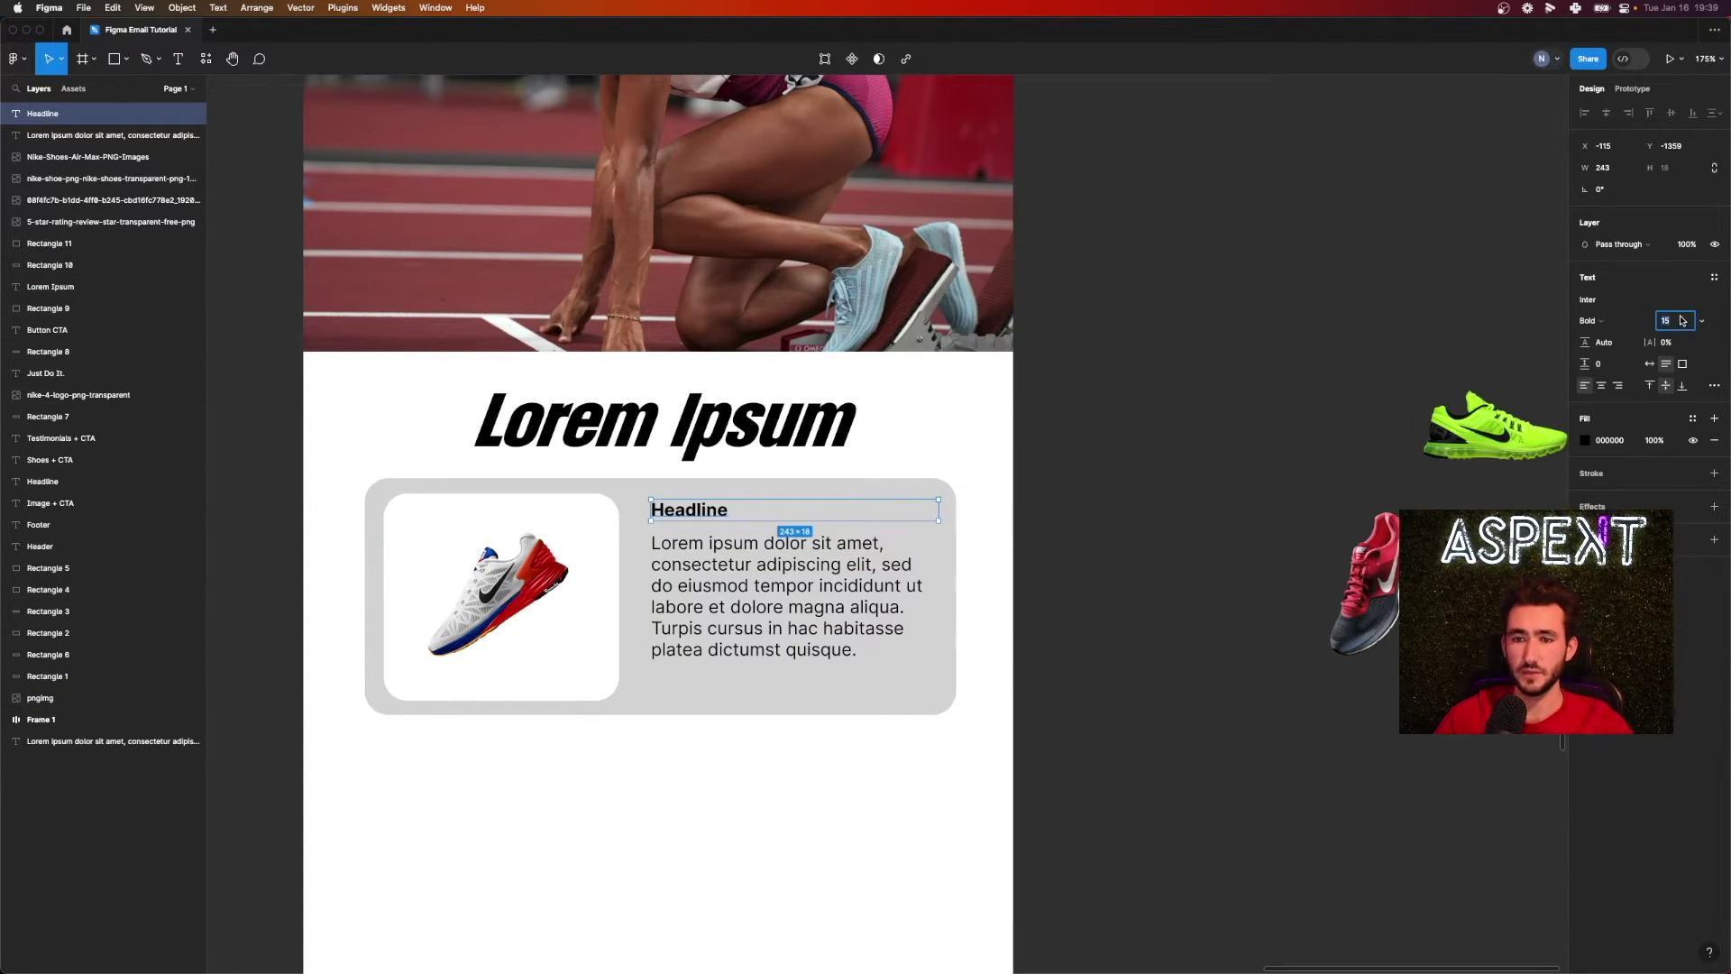
# - Set the font size of the card's headline to 23
pyautogui.press('Up')
pyautogui.press('Up')
pyautogui.press('Up')
pyautogui.press('Up')
pyautogui.press('Up')
pyautogui.press('Up')
pyautogui.press('Up')
pyautogui.press('Up')
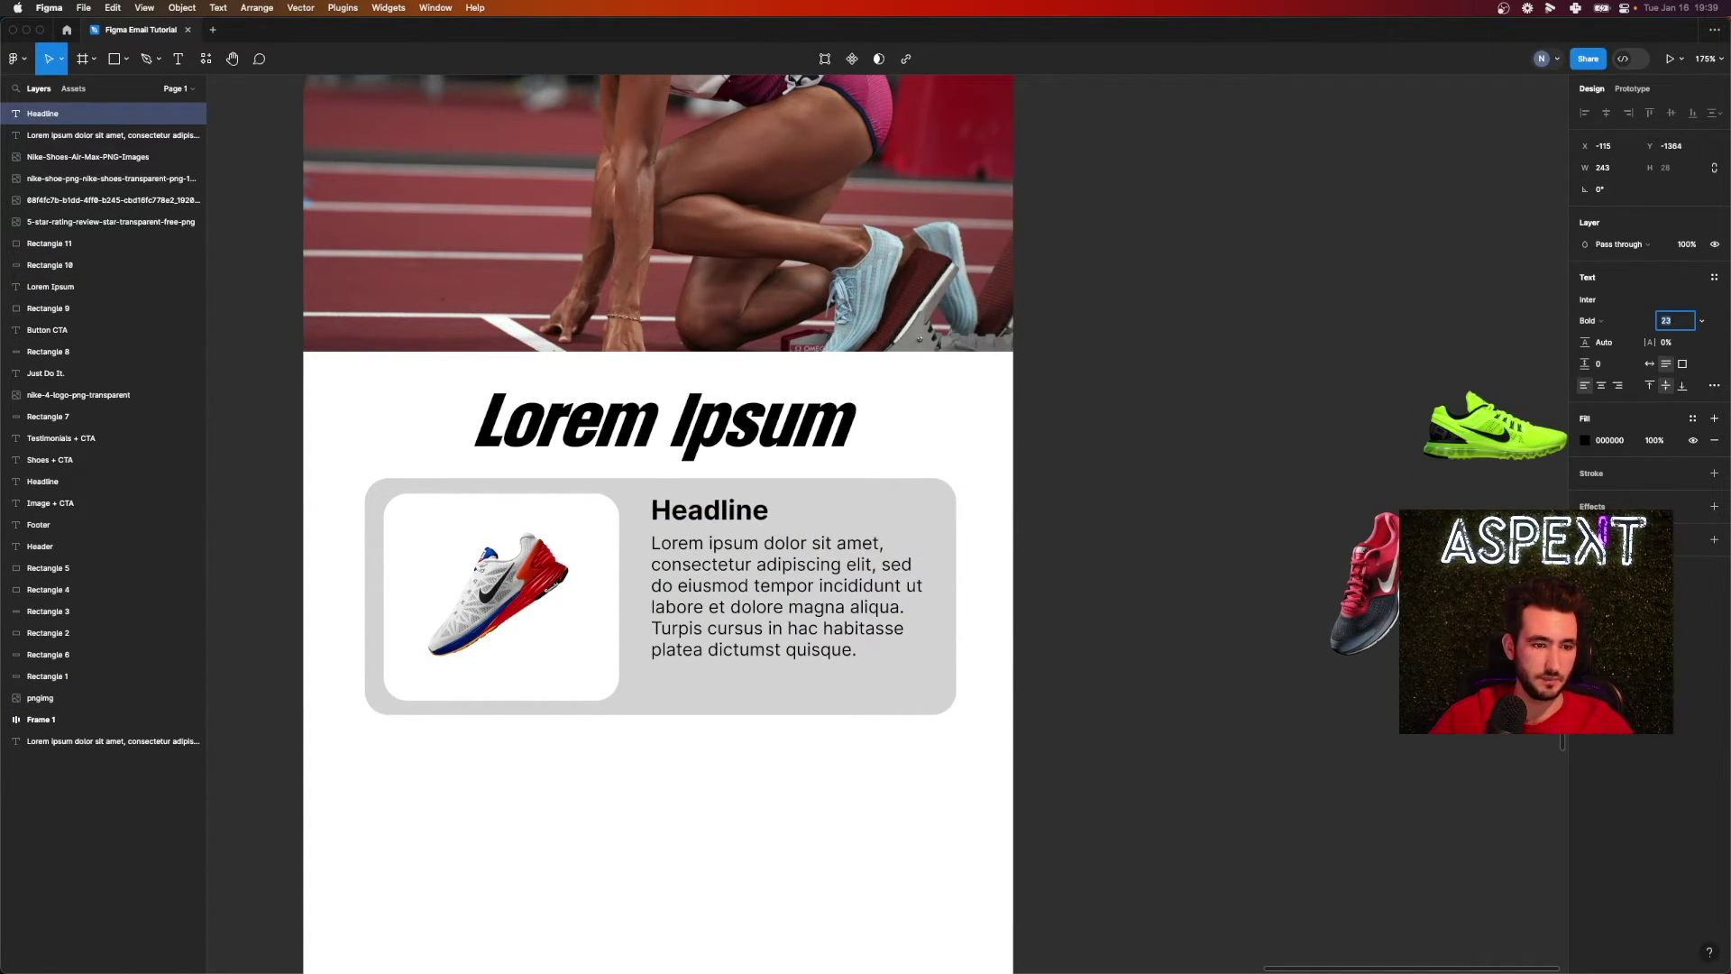
pyautogui.click(1339, 506)
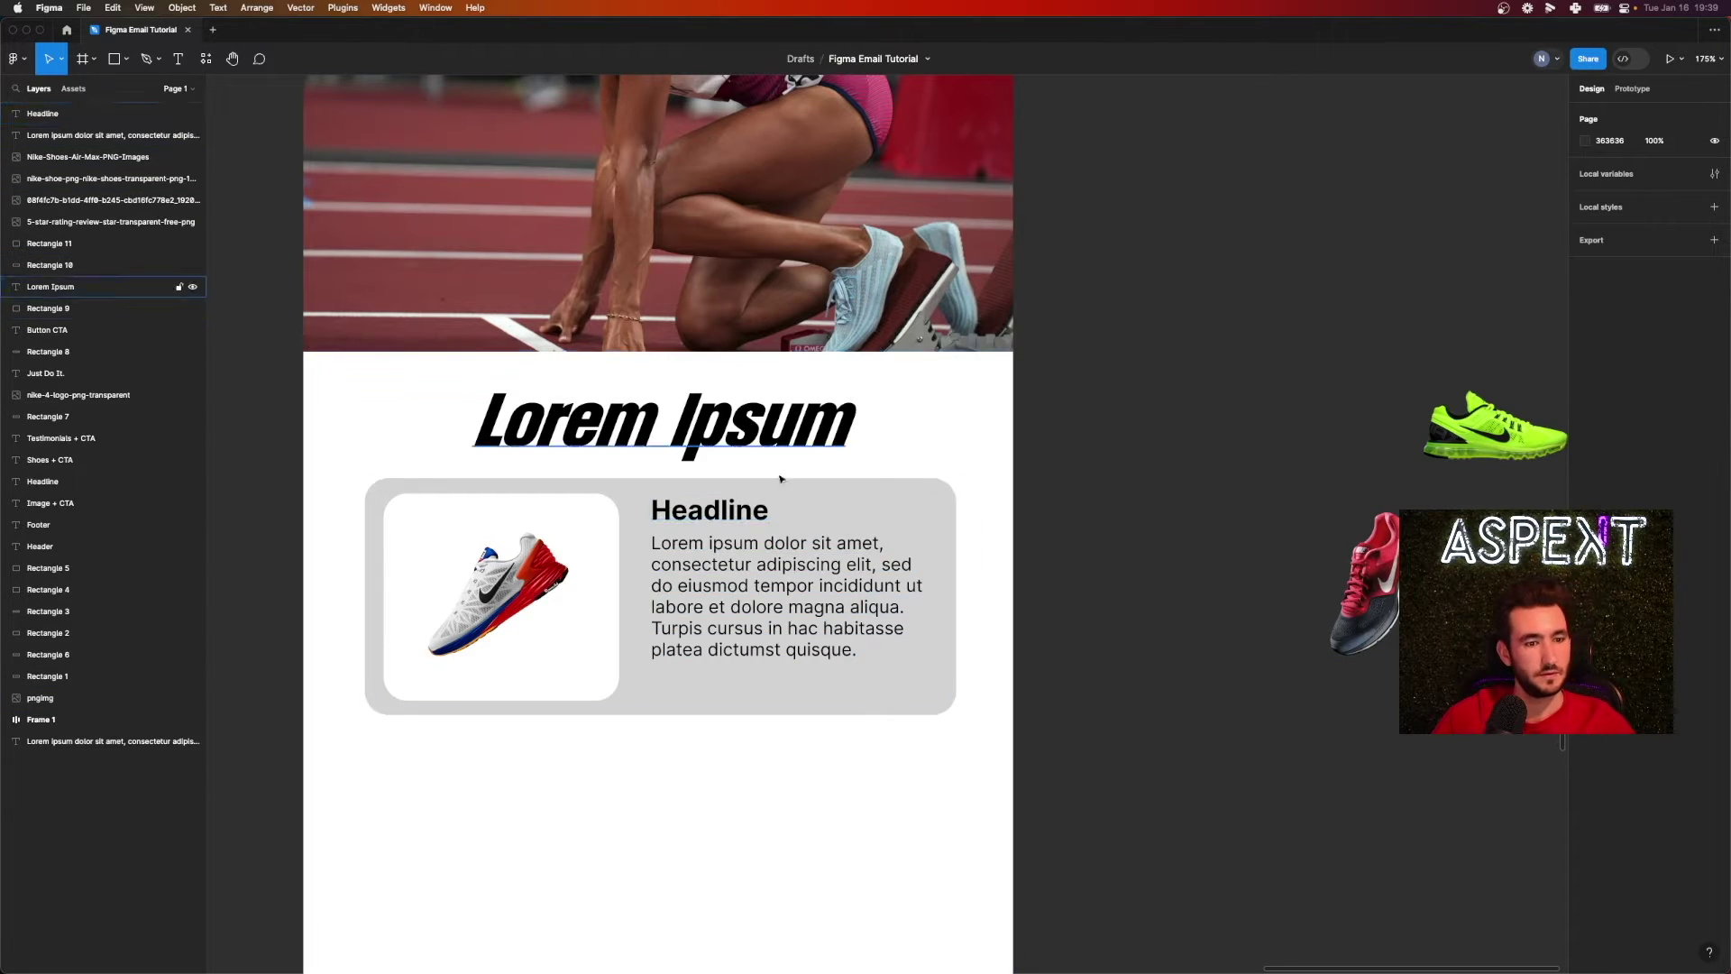
# - Duplicate the whole shoe card, including gray background, white tile, shoe image, headline and paragraph, and place the copy directly below with a small gap
pyautogui.click(595, 552)
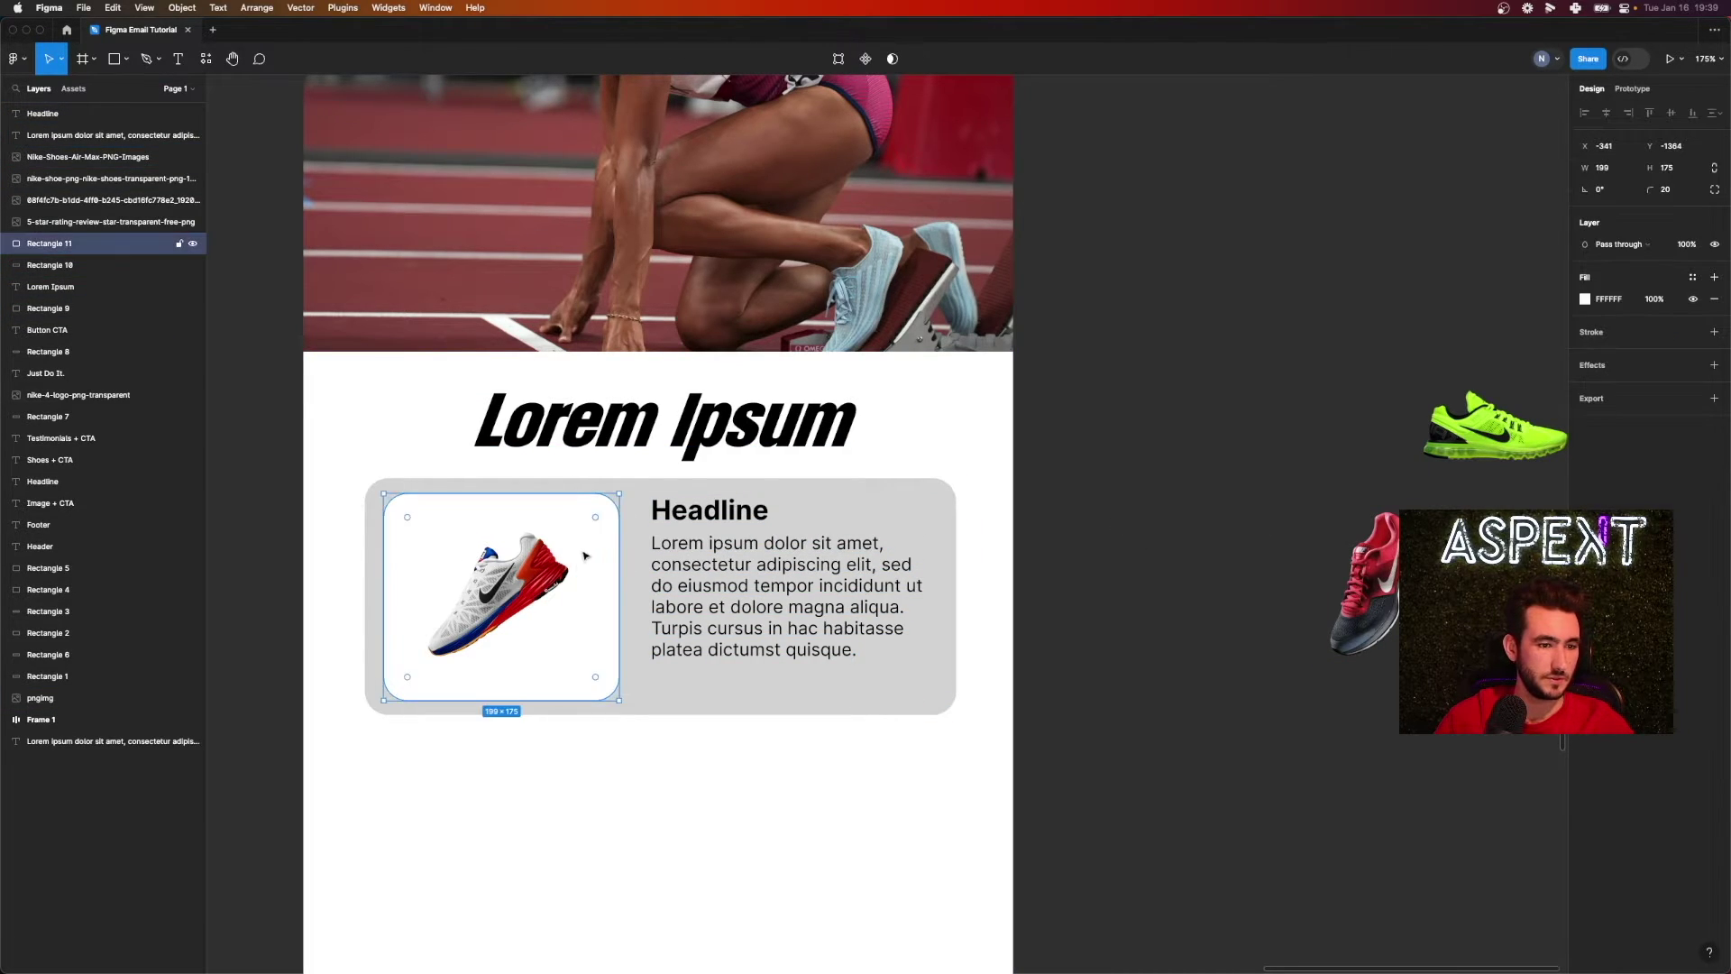
pyautogui.keyDown('shift'); pyautogui.click(541, 577); pyautogui.keyUp('shift')
pyautogui.keyDown('shift'); pyautogui.click(739, 552); pyautogui.keyUp('shift')
pyautogui.keyDown('shift'); pyautogui.click(708, 524); pyautogui.keyUp('shift')
pyautogui.keyDown('shift'); pyautogui.click(708, 525); pyautogui.keyUp('shift')
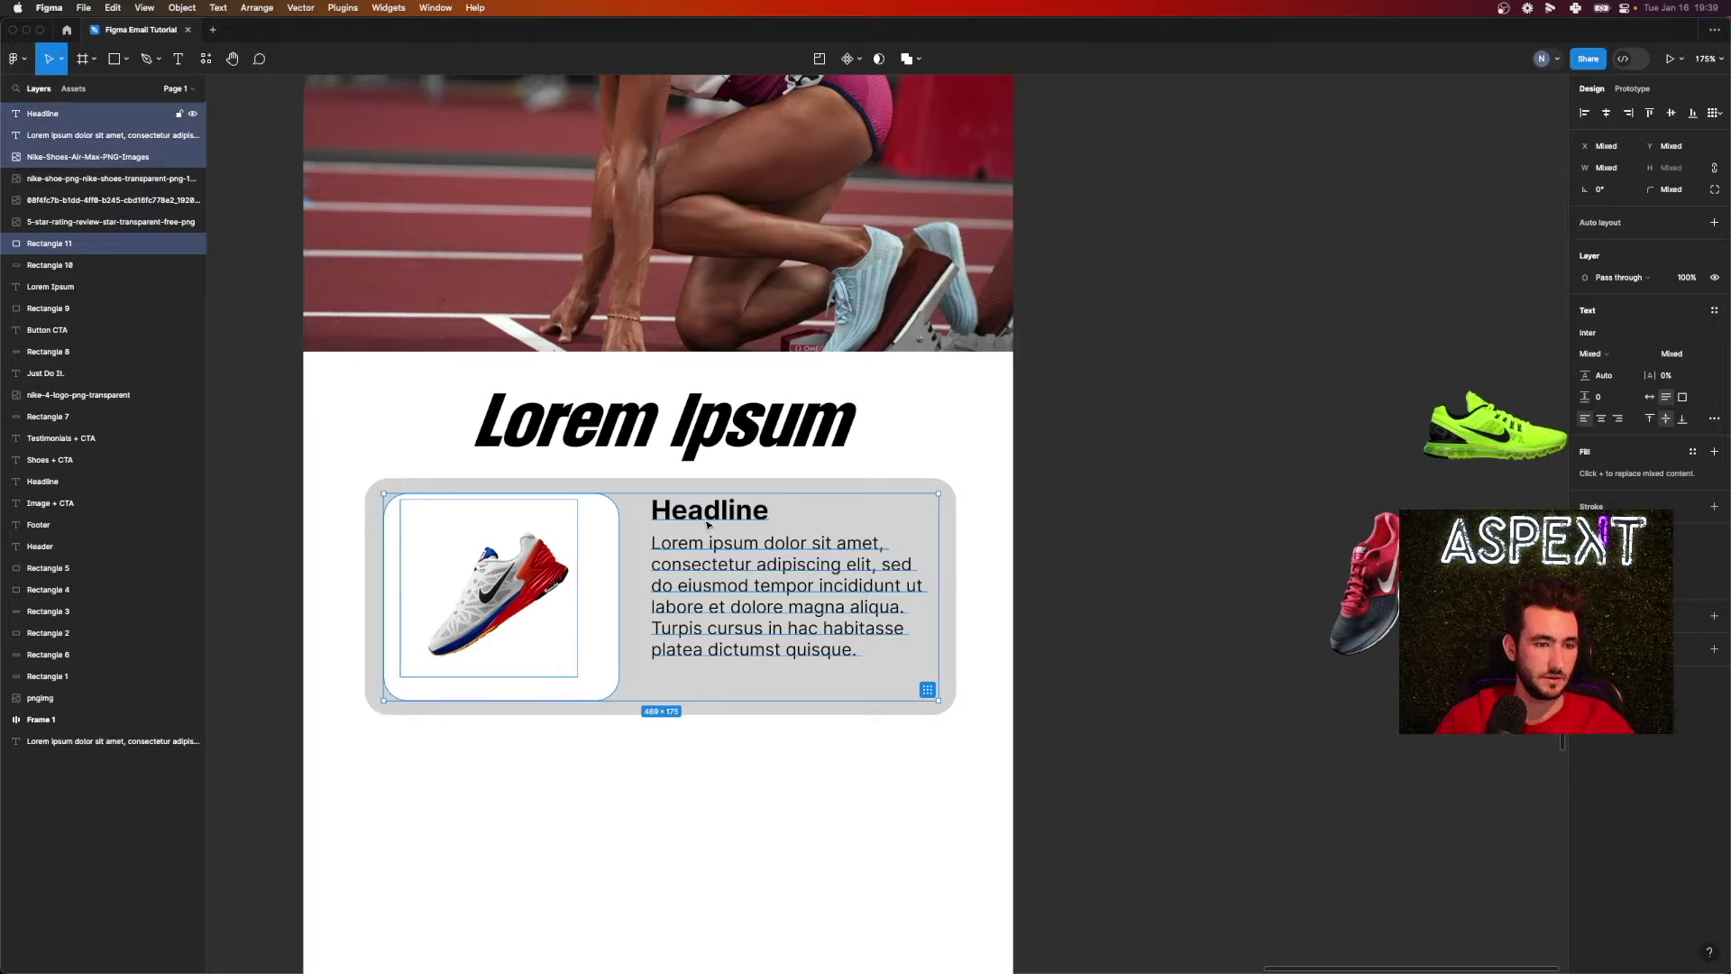
pyautogui.keyDown('shift'); pyautogui.click(906, 491); pyautogui.keyUp('shift')
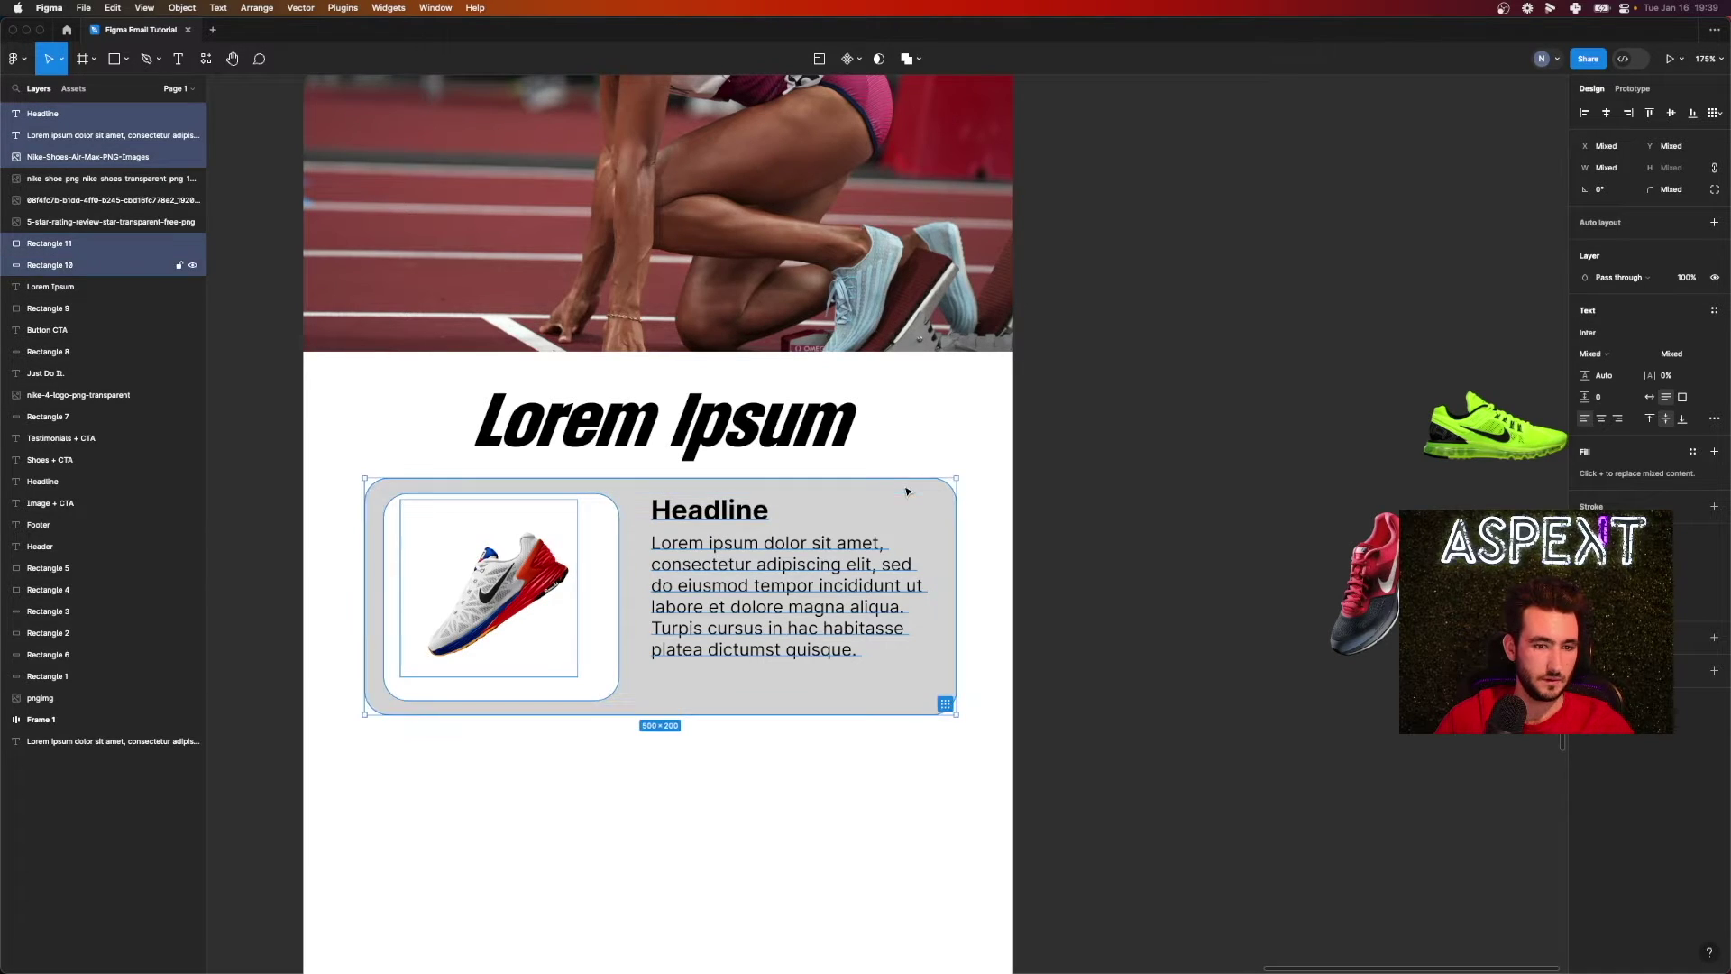
pyautogui.scroll(-6, 664, 598)
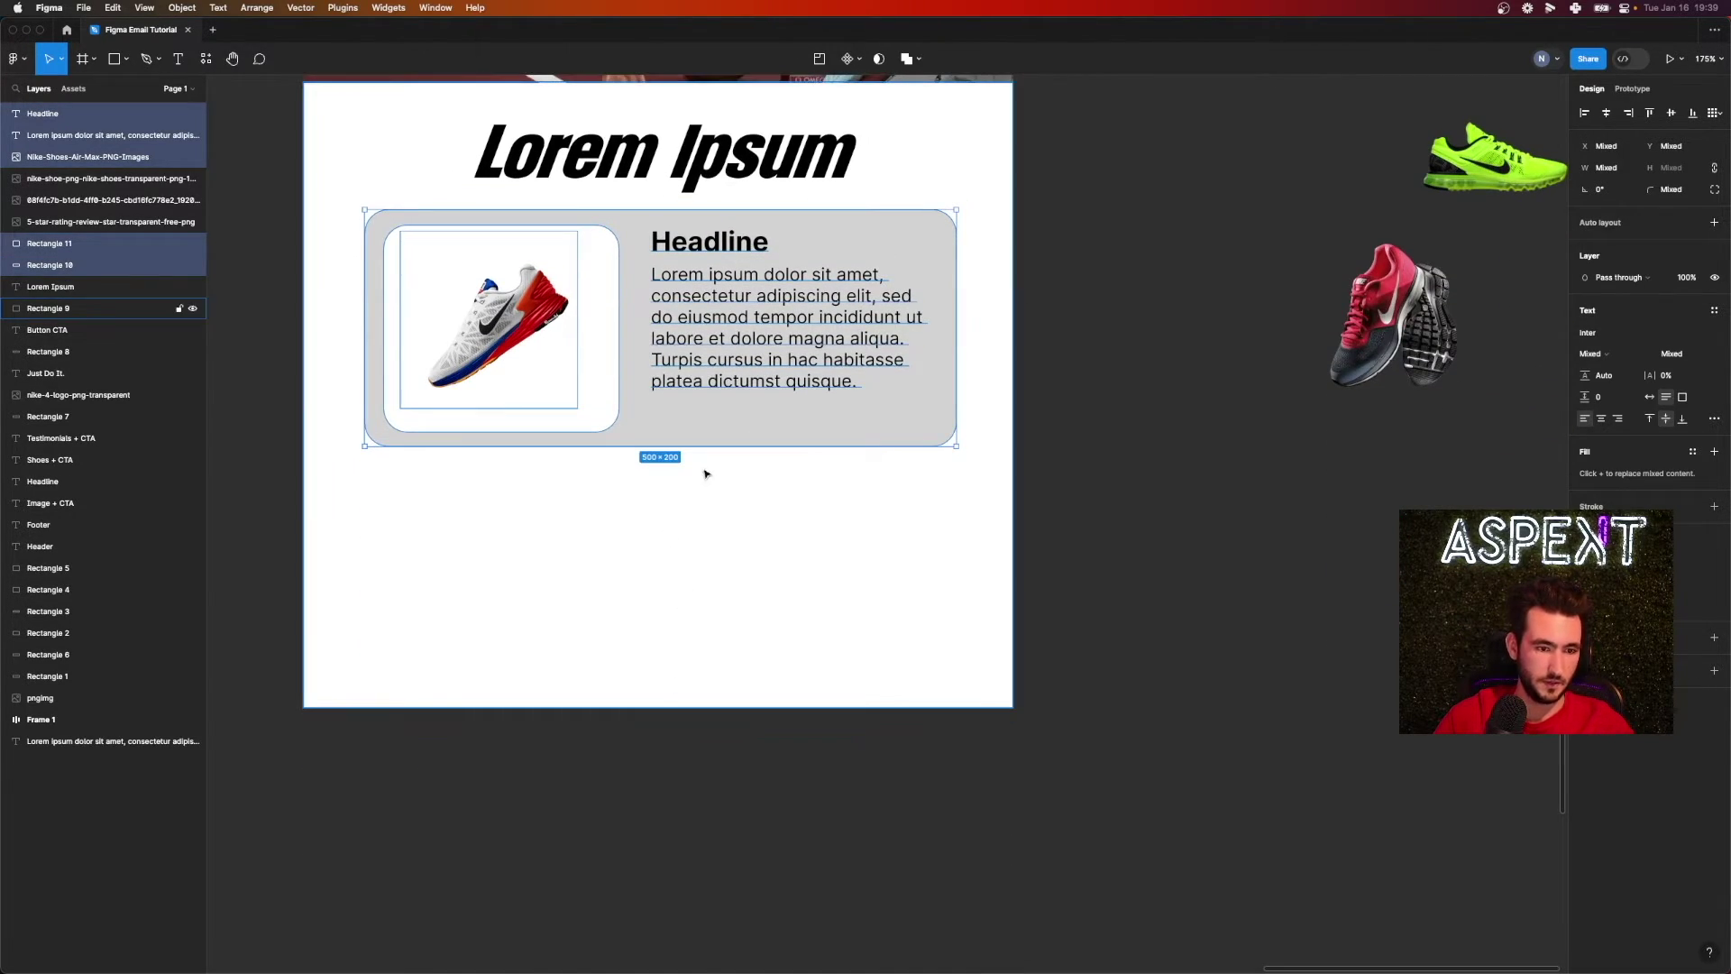
pyautogui.moveTo(726, 354); pyautogui.dragTo(725, 600)
# - Extend the white section background downward to a height of about 925
pyautogui.scroll(-6, 811, 587)
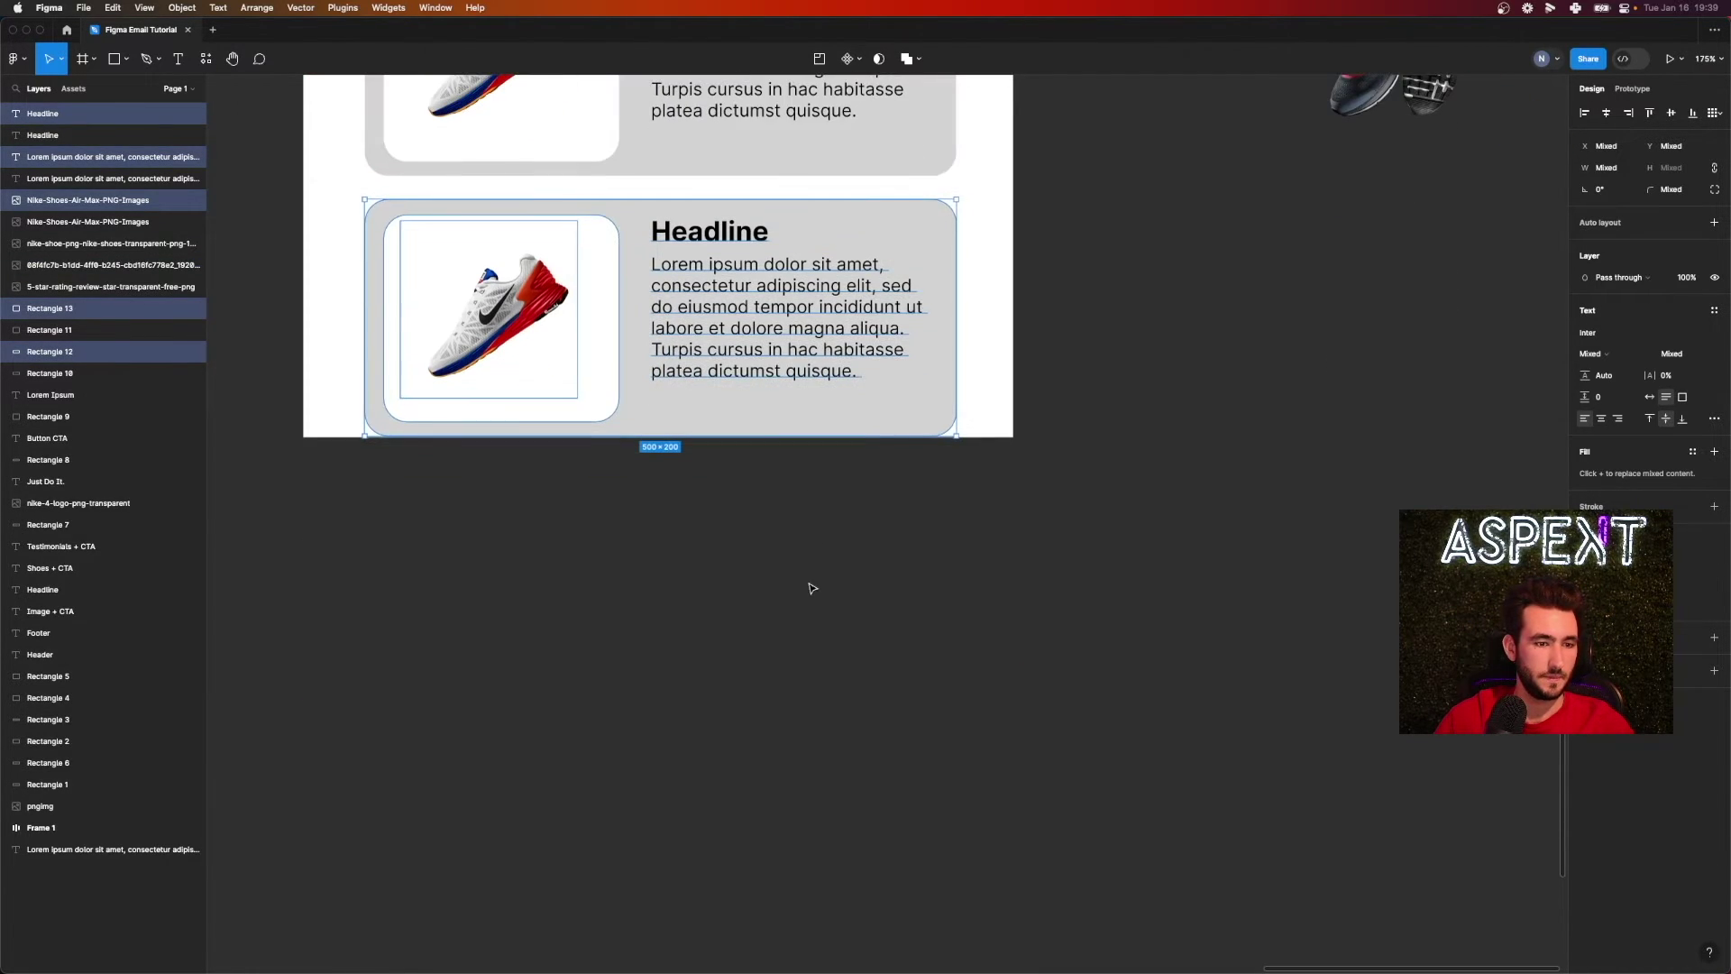
pyautogui.click(992, 408)
pyautogui.moveTo(959, 436); pyautogui.dragTo(939, 908)
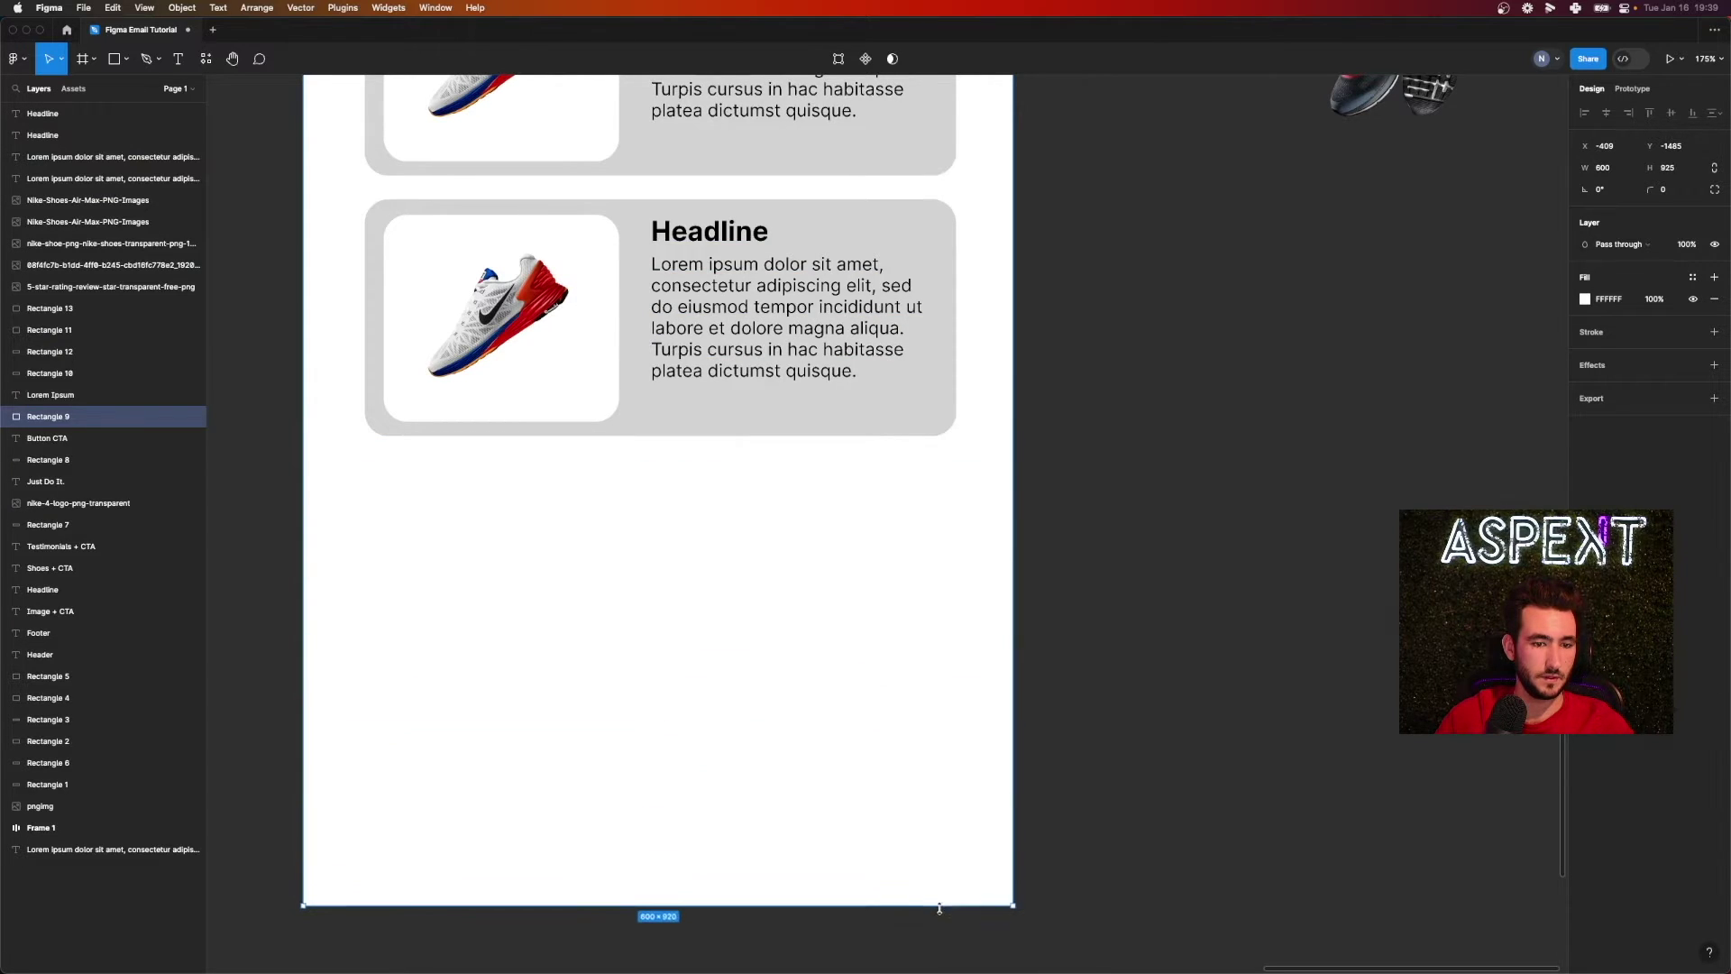
# - Duplicate all the elements of the second shoe card and place the copy below it with the same gap as between the first two cards
pyautogui.scroll(5, 823, 475)
pyautogui.click(712, 483)
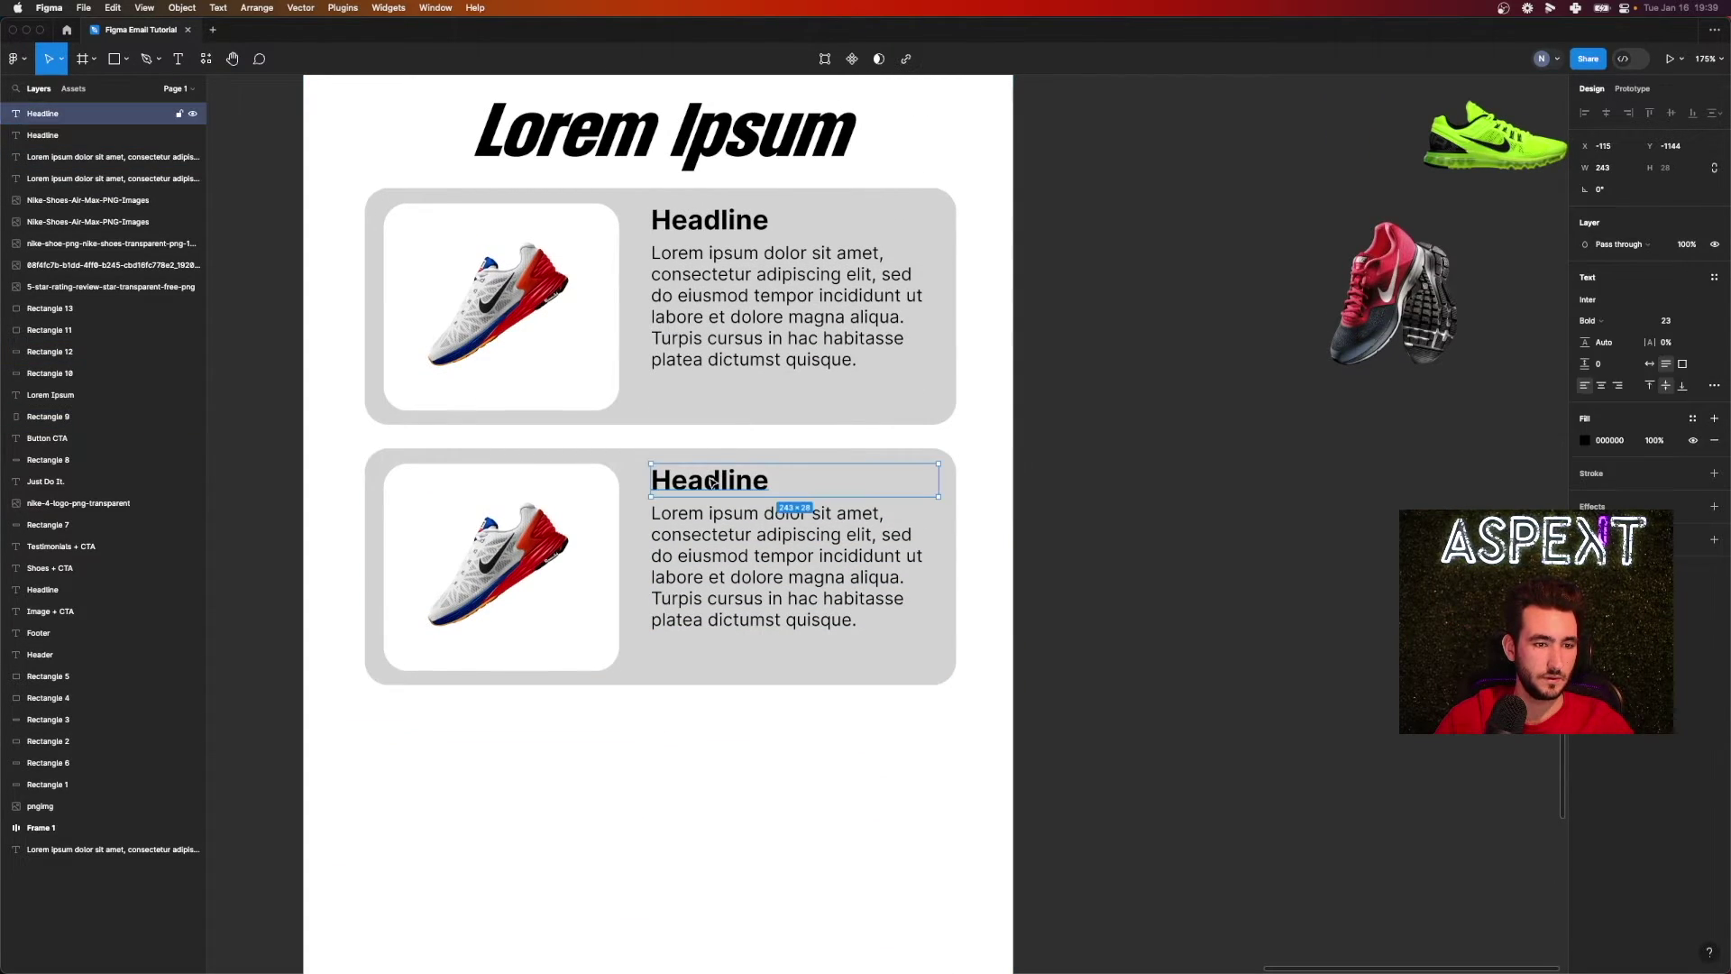
pyautogui.keyDown('shift'); pyautogui.click(792, 504); pyautogui.keyUp('shift')
pyautogui.keyDown('shift'); pyautogui.click(630, 463); pyautogui.keyUp('shift')
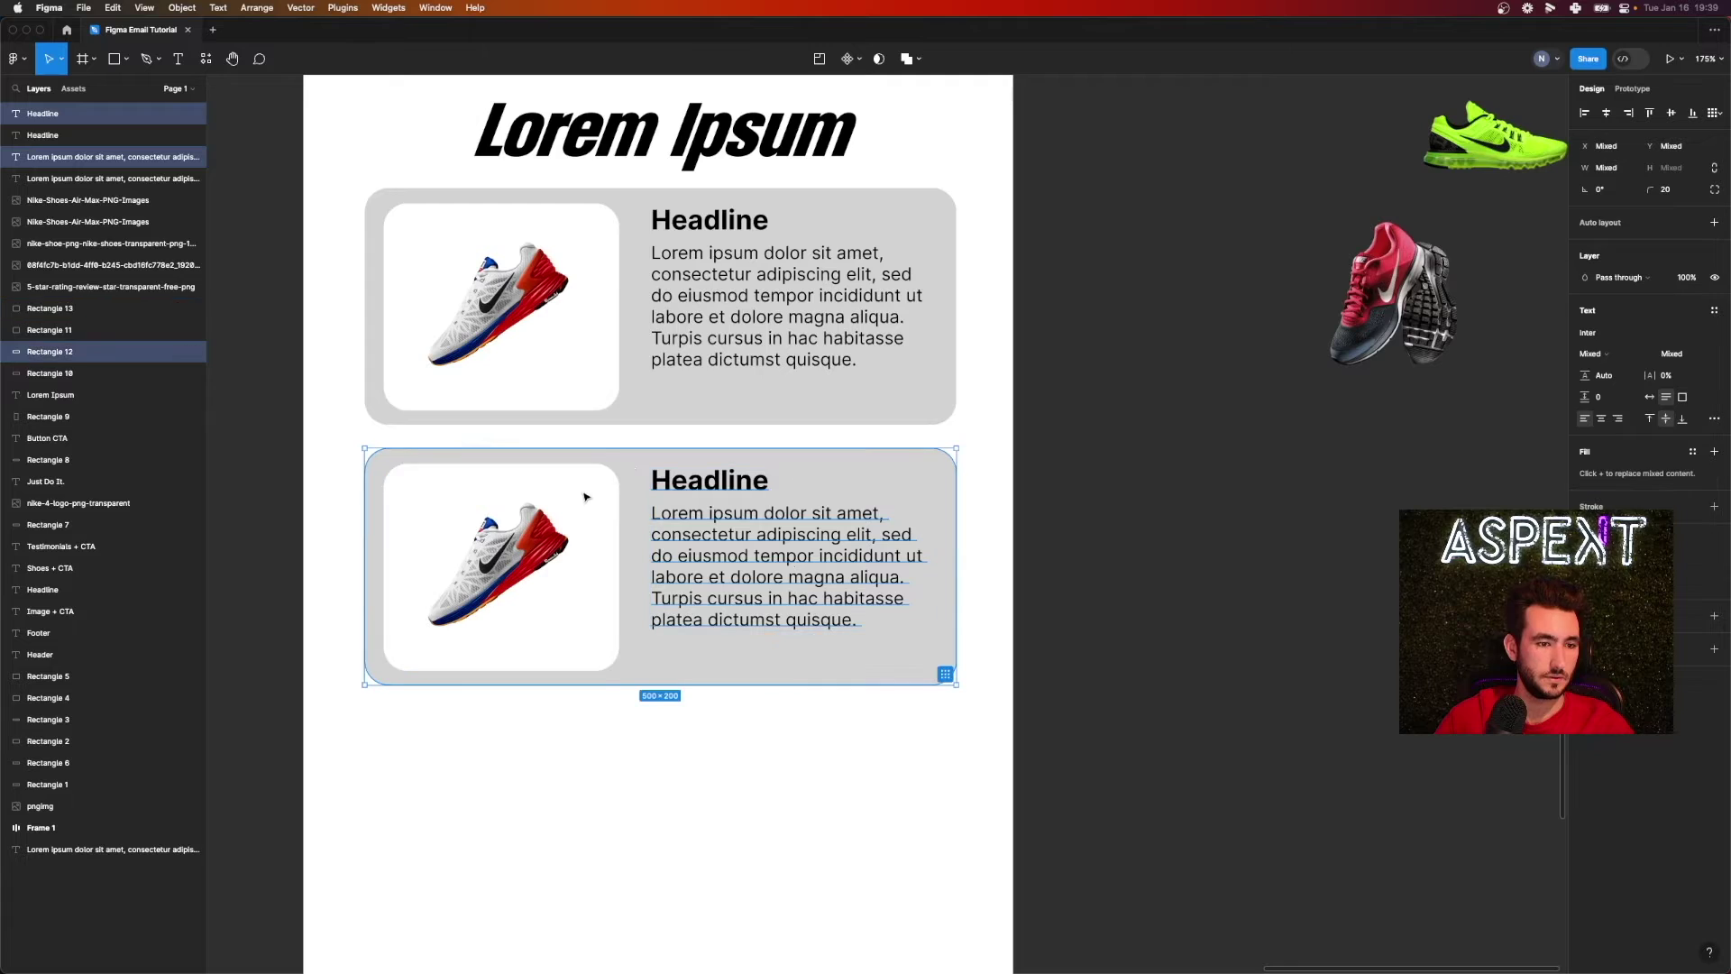
pyautogui.keyDown('shift'); pyautogui.click(584, 497); pyautogui.keyUp('shift')
pyautogui.keyDown('shift'); pyautogui.click(537, 528); pyautogui.keyUp('shift')
pyautogui.scroll(-4, 650, 516)
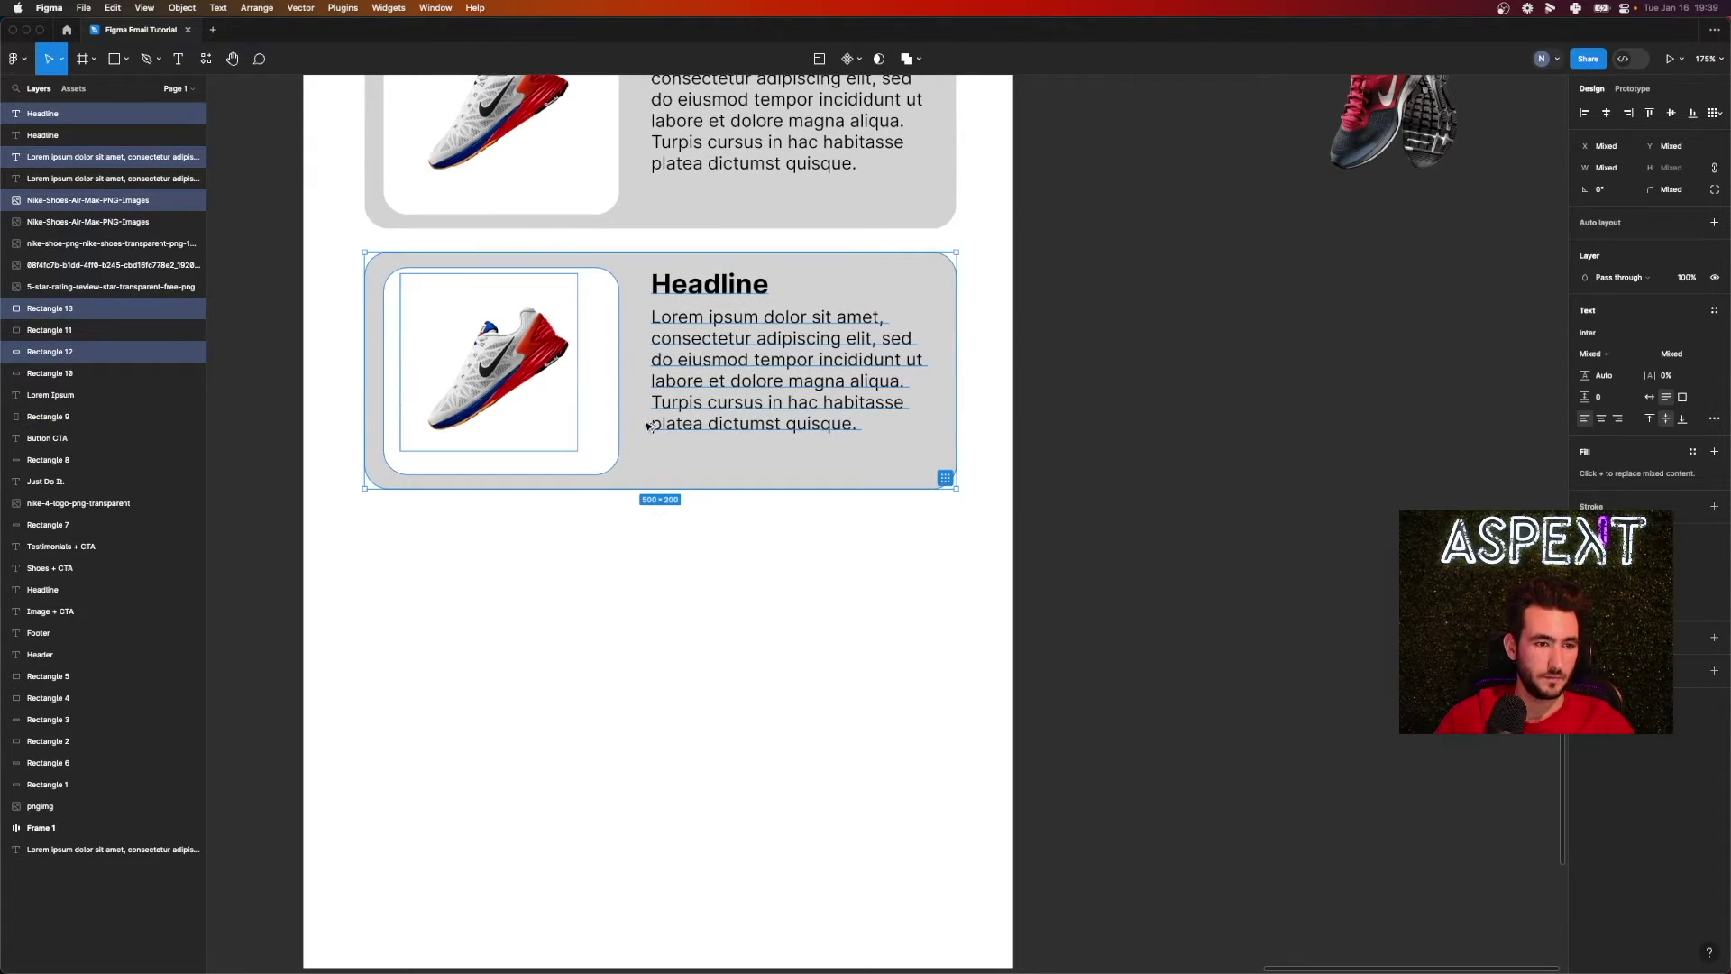
pyautogui.moveTo(647, 425); pyautogui.dragTo(644, 685)
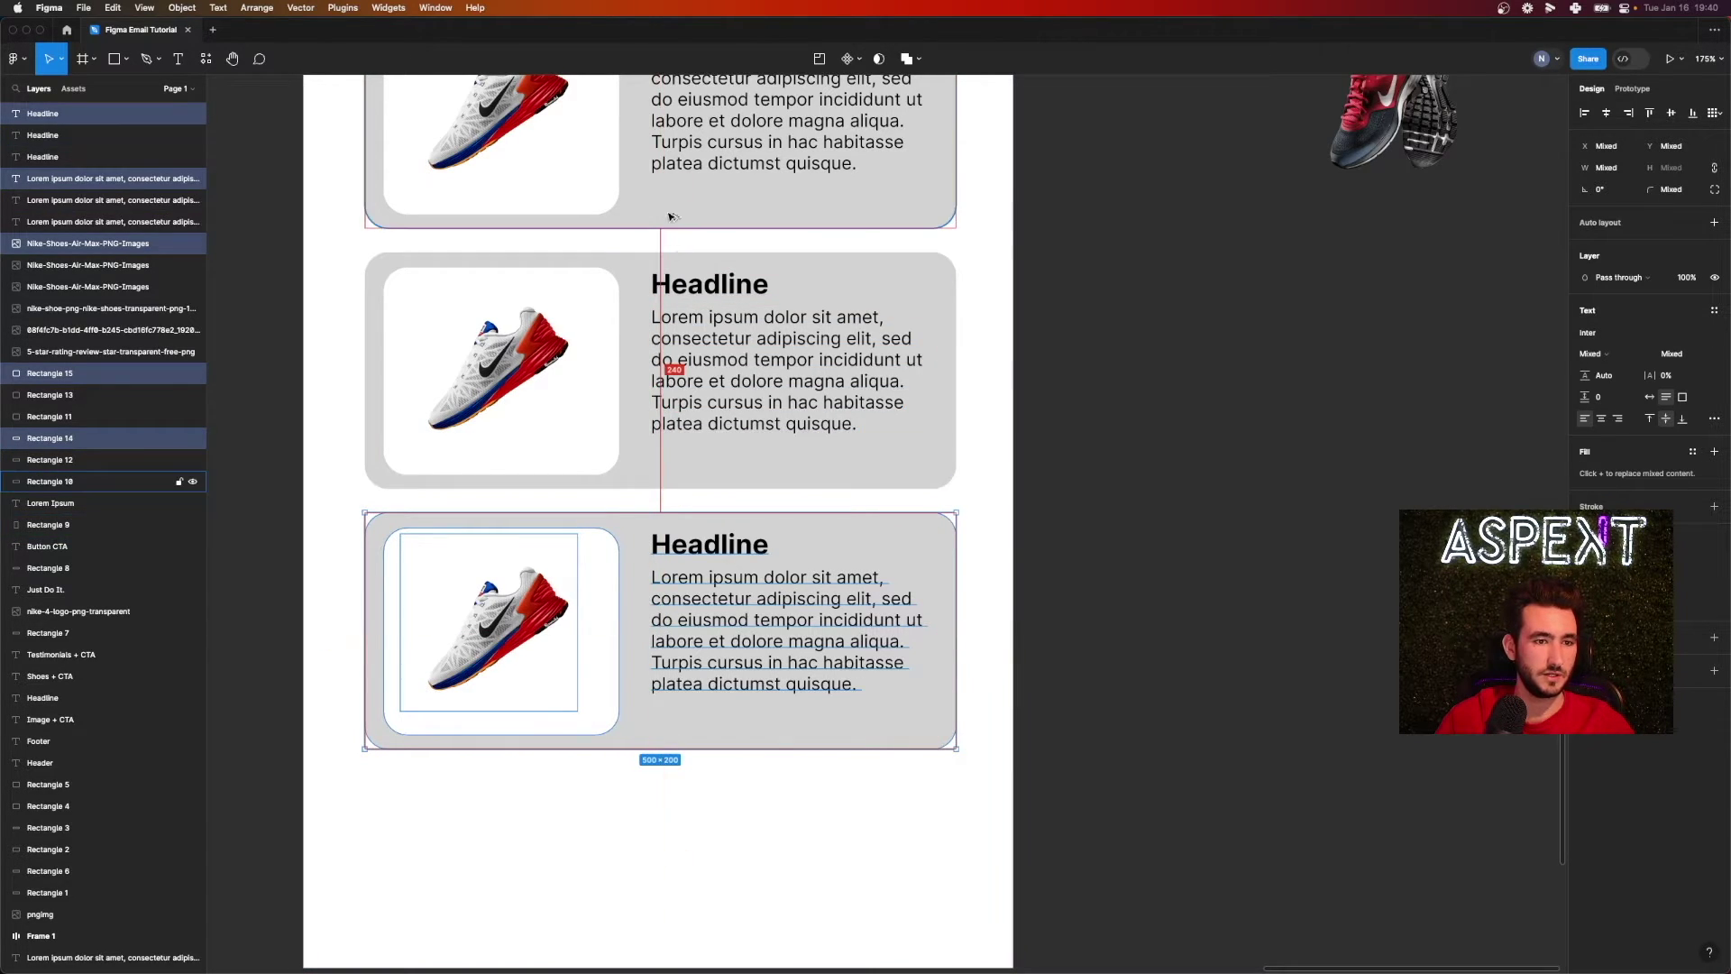
pyautogui.click(1159, 406)
# - Resize the red shoe image beside the email to a width of 150 with its proportions locked, matching the first card's shoe width
pyautogui.scroll(5, 842, 472)
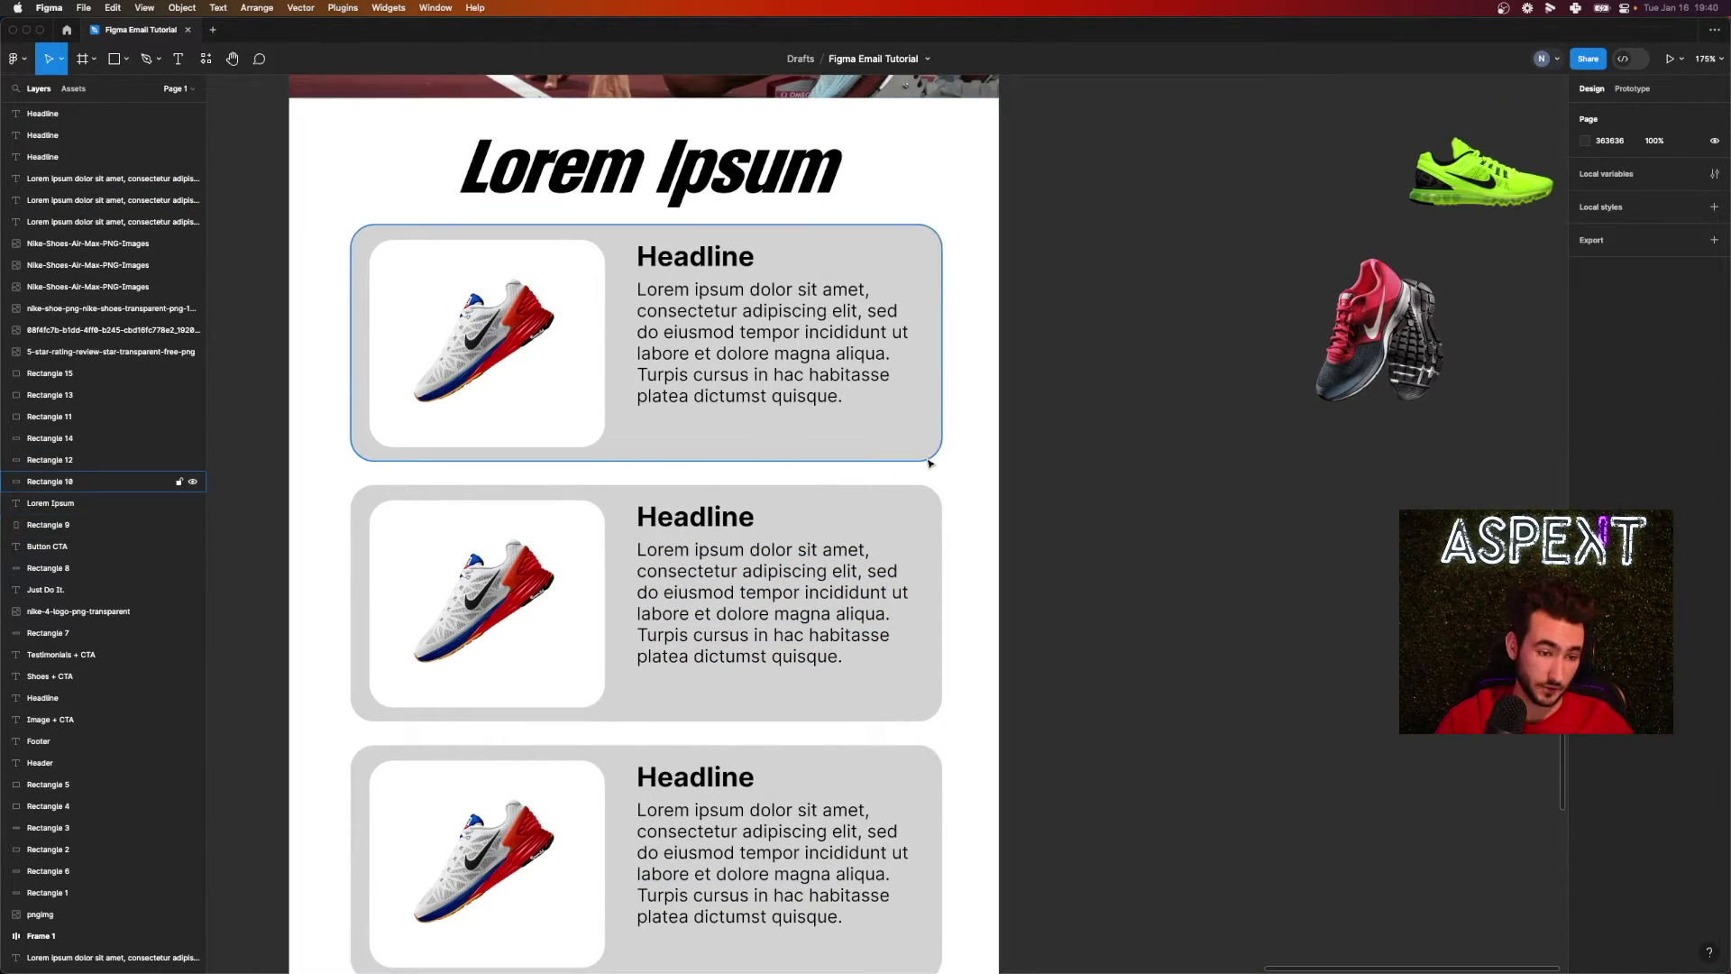
pyautogui.scroll(-2, 927, 461)
pyautogui.scroll(-1, 930, 466)
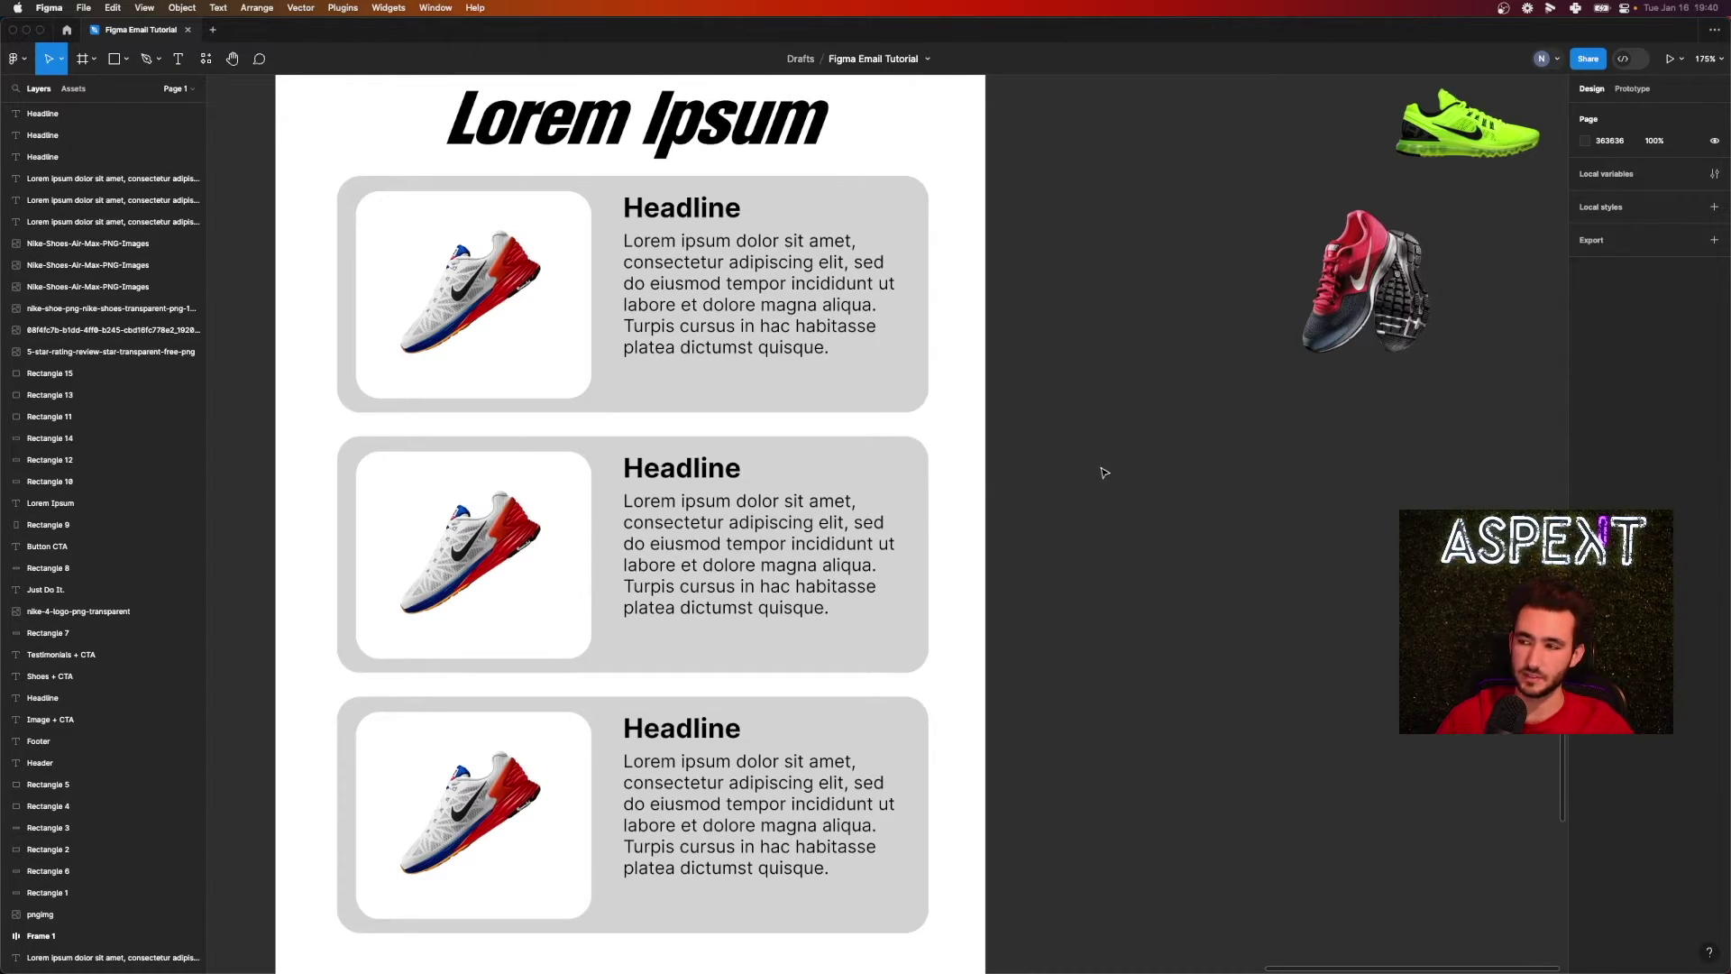
pyautogui.click(1365, 279)
pyautogui.click(476, 278)
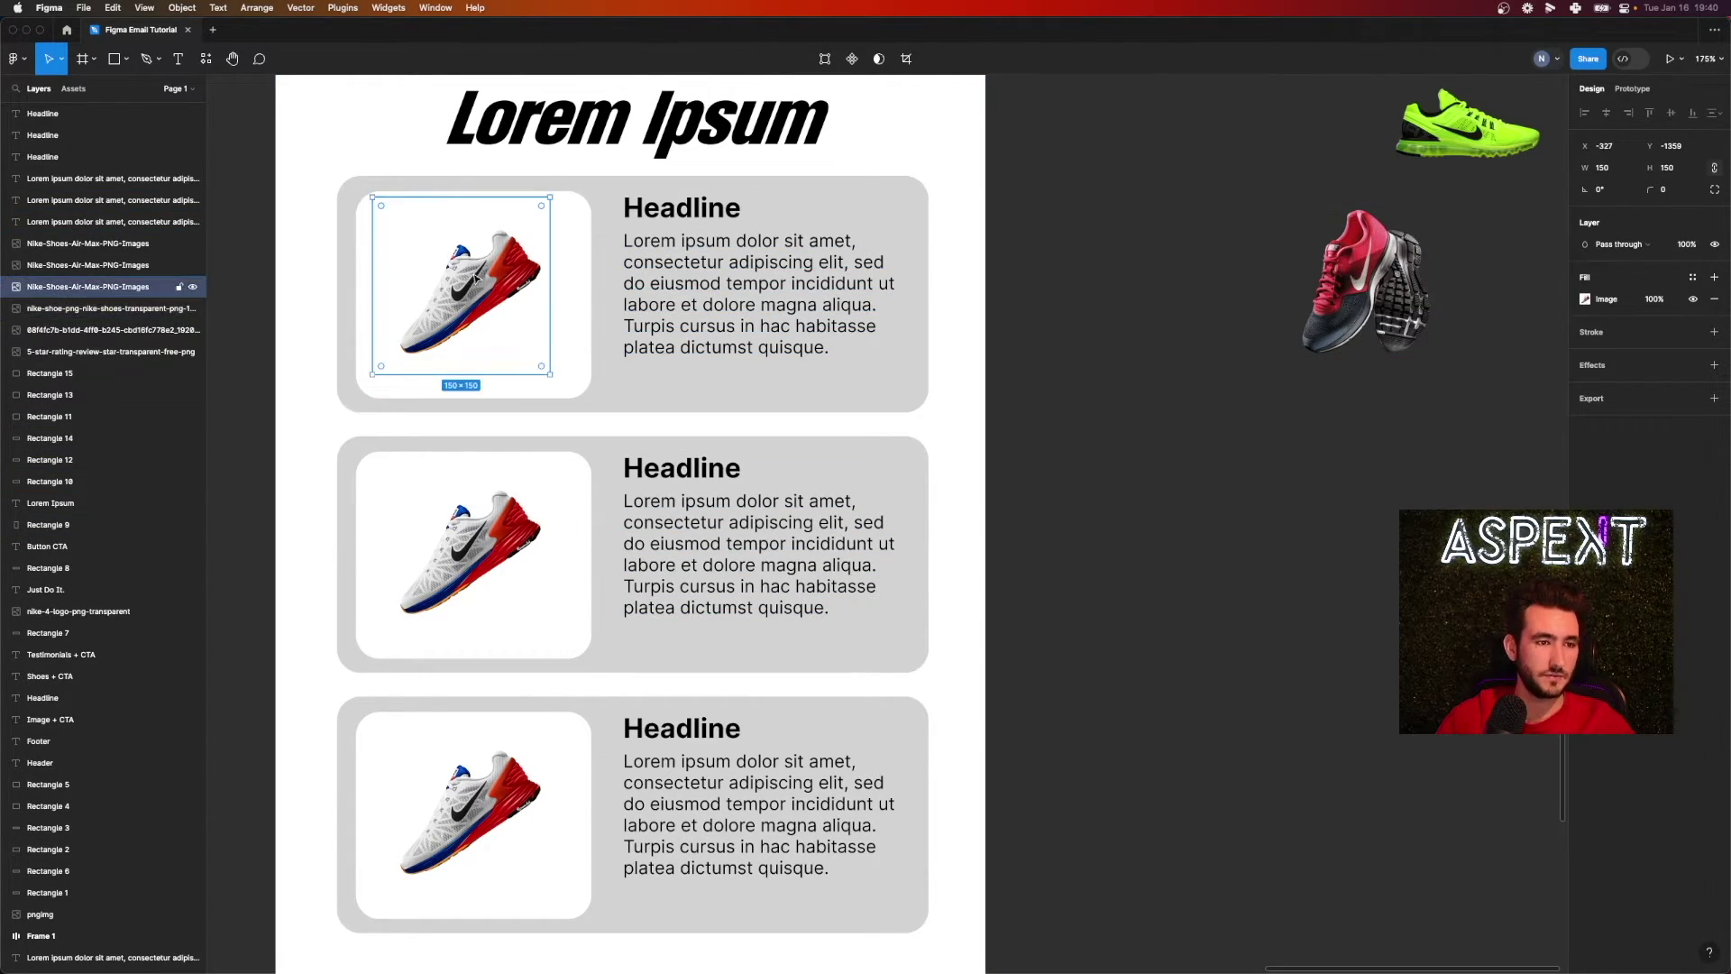
pyautogui.click(1382, 324)
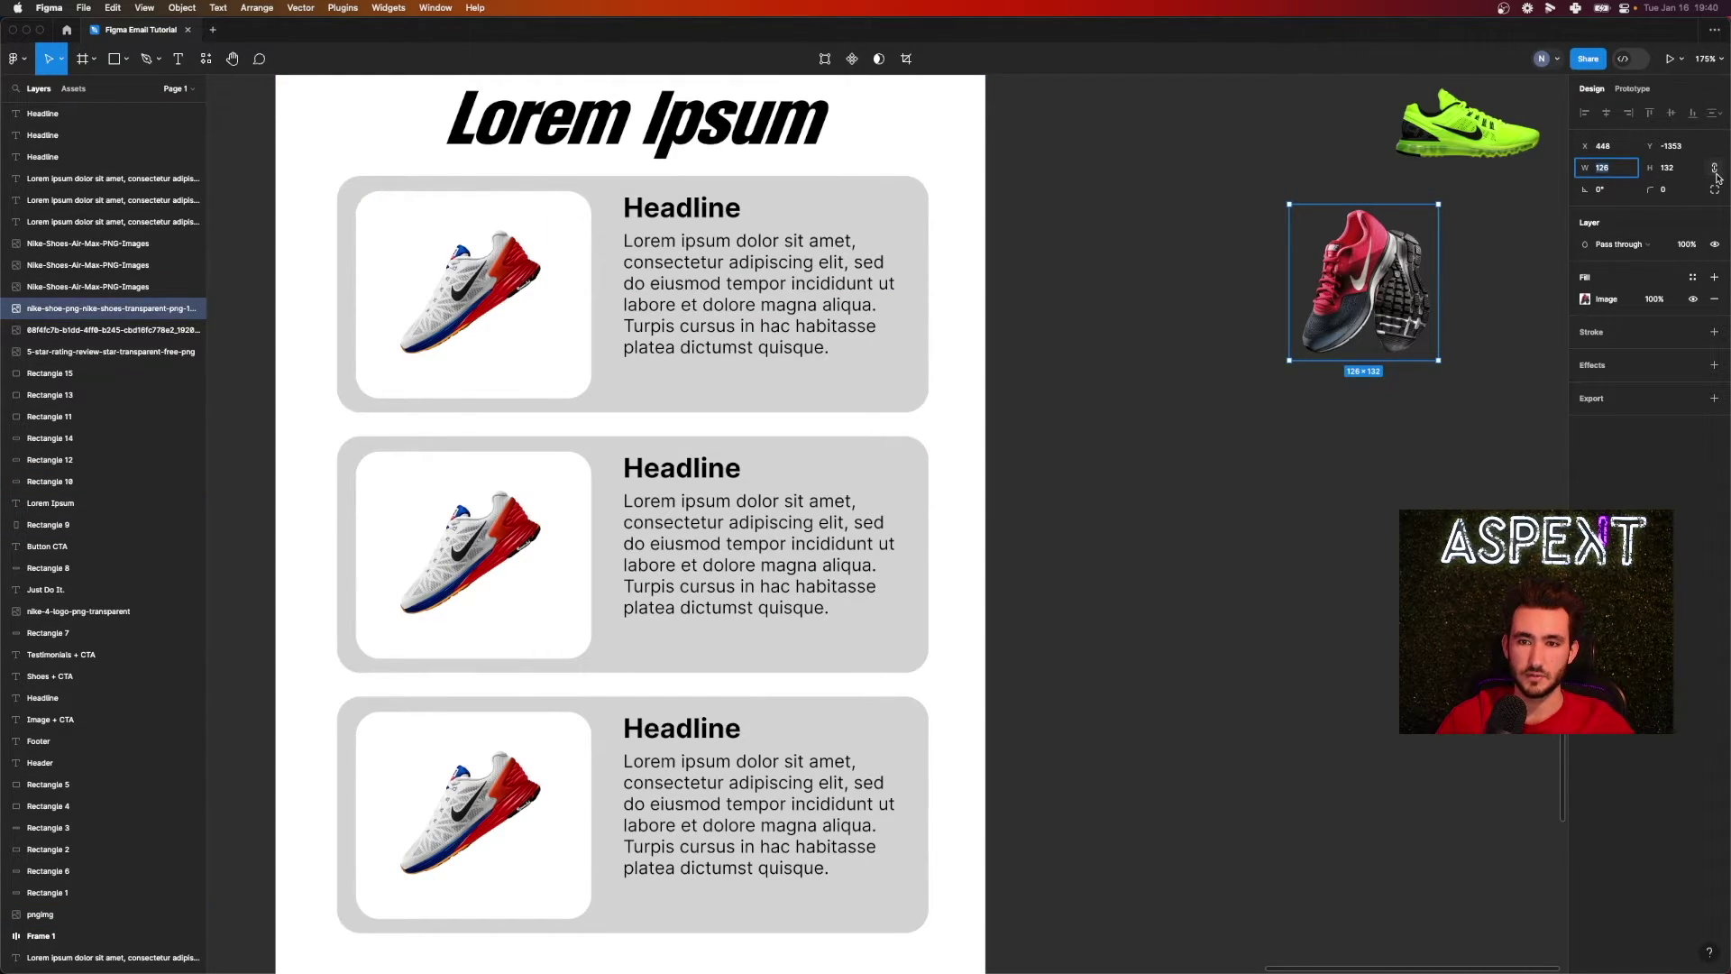
pyautogui.write('150')
pyautogui.press('Return')
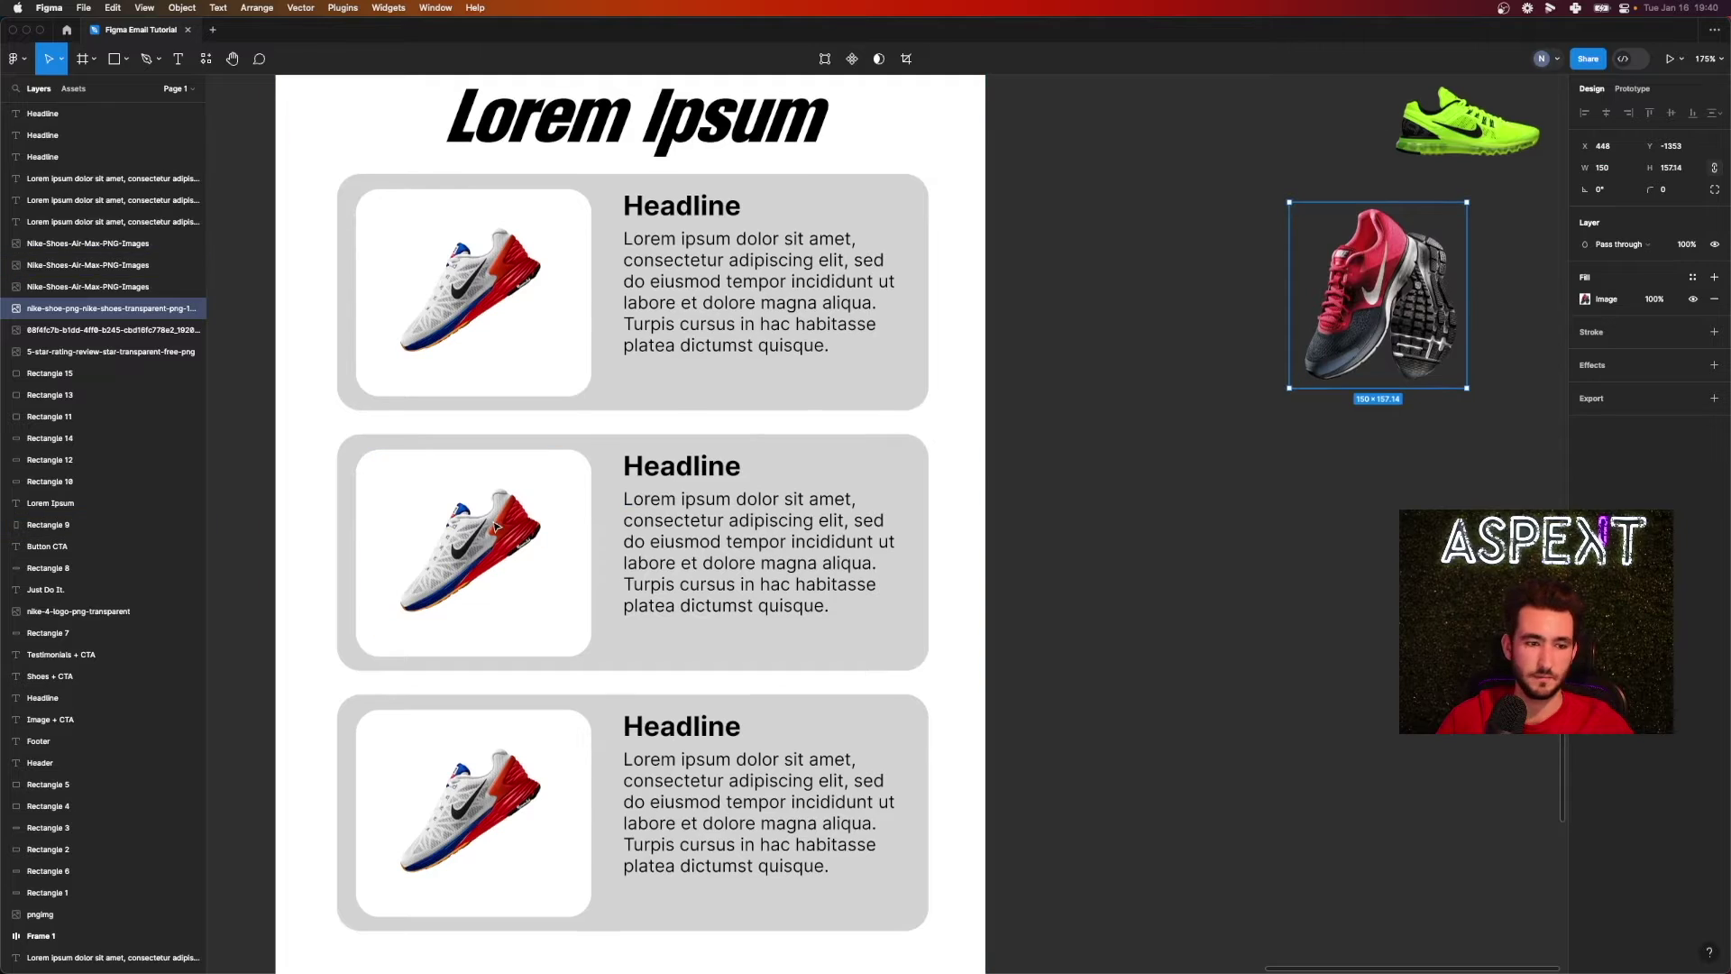
# - Replace the second card's shoe with the red shoe image and center it horizontally and vertically on the white tile
pyautogui.click(474, 529)
pyautogui.press('BackSpace')
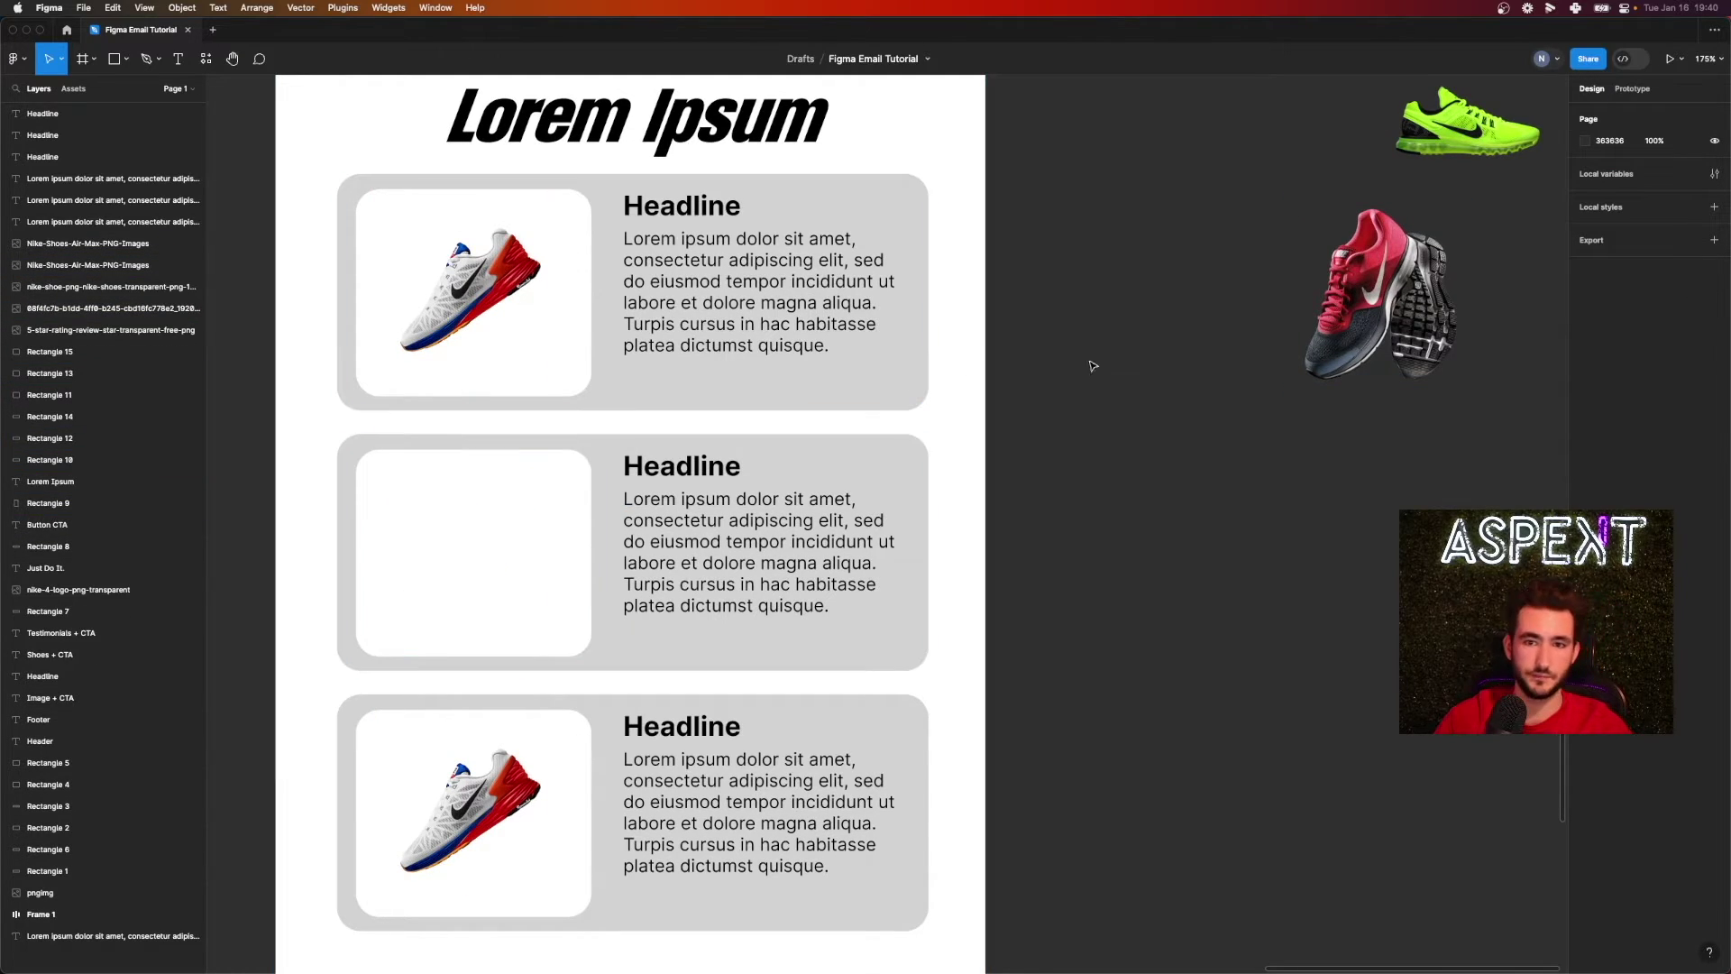
pyautogui.click(1365, 290)
pyautogui.moveTo(1365, 290); pyautogui.dragTo(455, 549)
pyautogui.keyDown('shift'); pyautogui.click(571, 506); pyautogui.keyUp('shift')
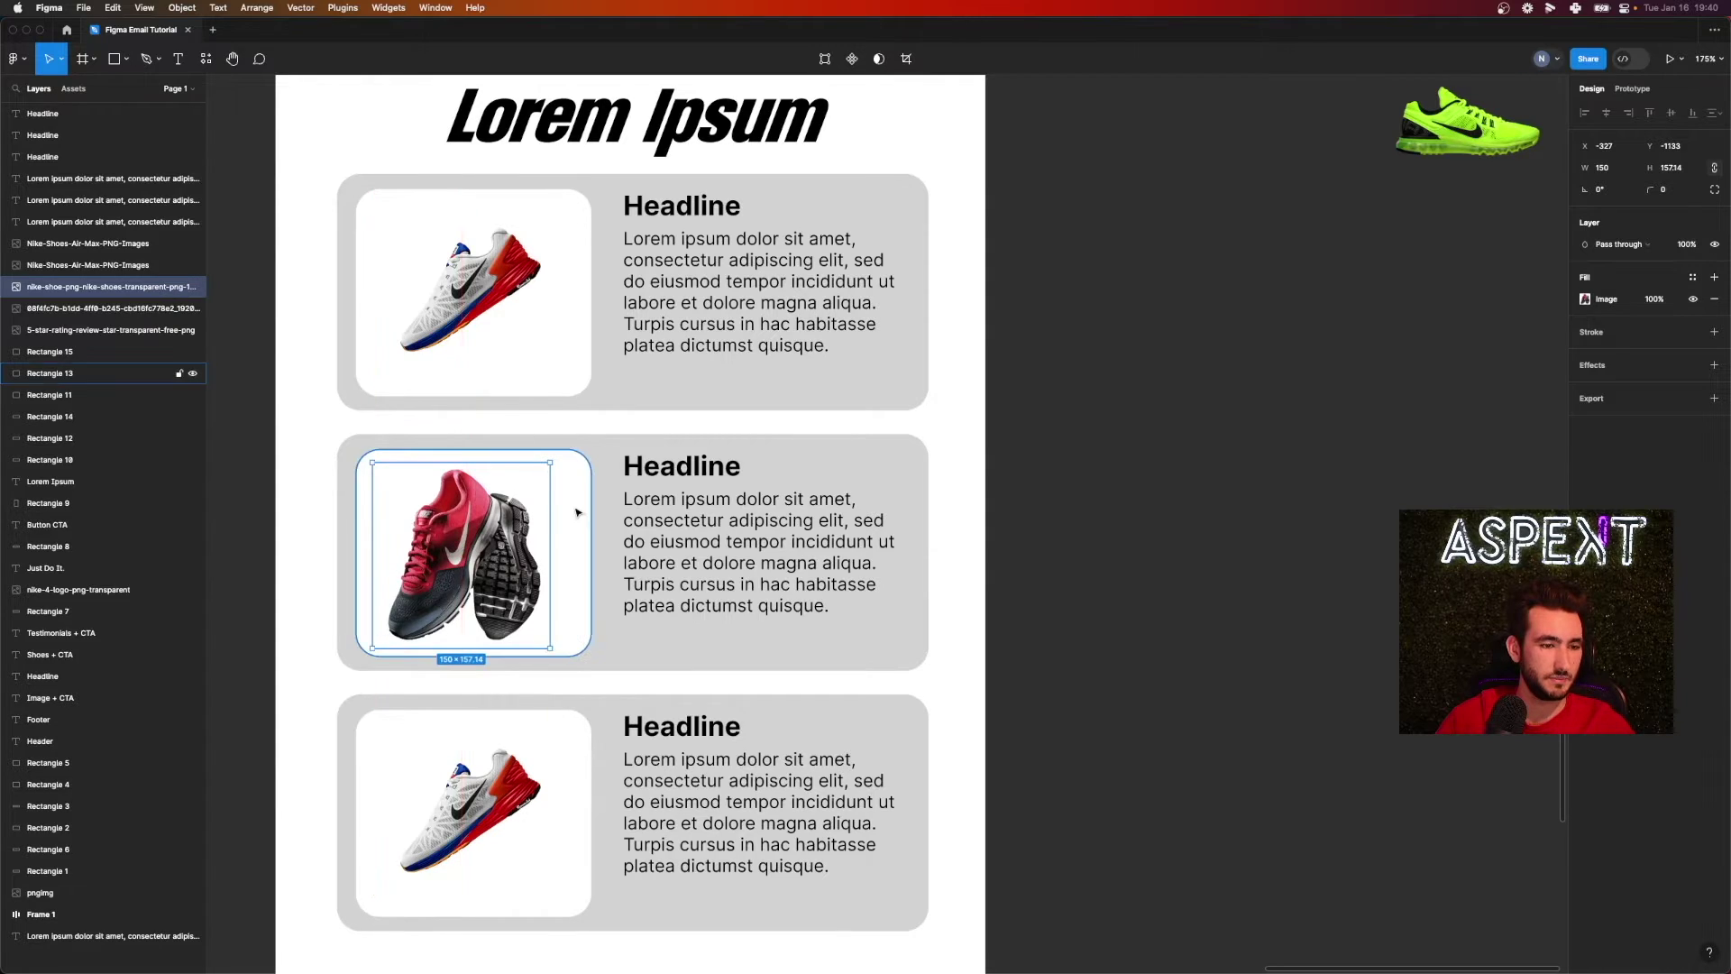
pyautogui.click(1605, 113)
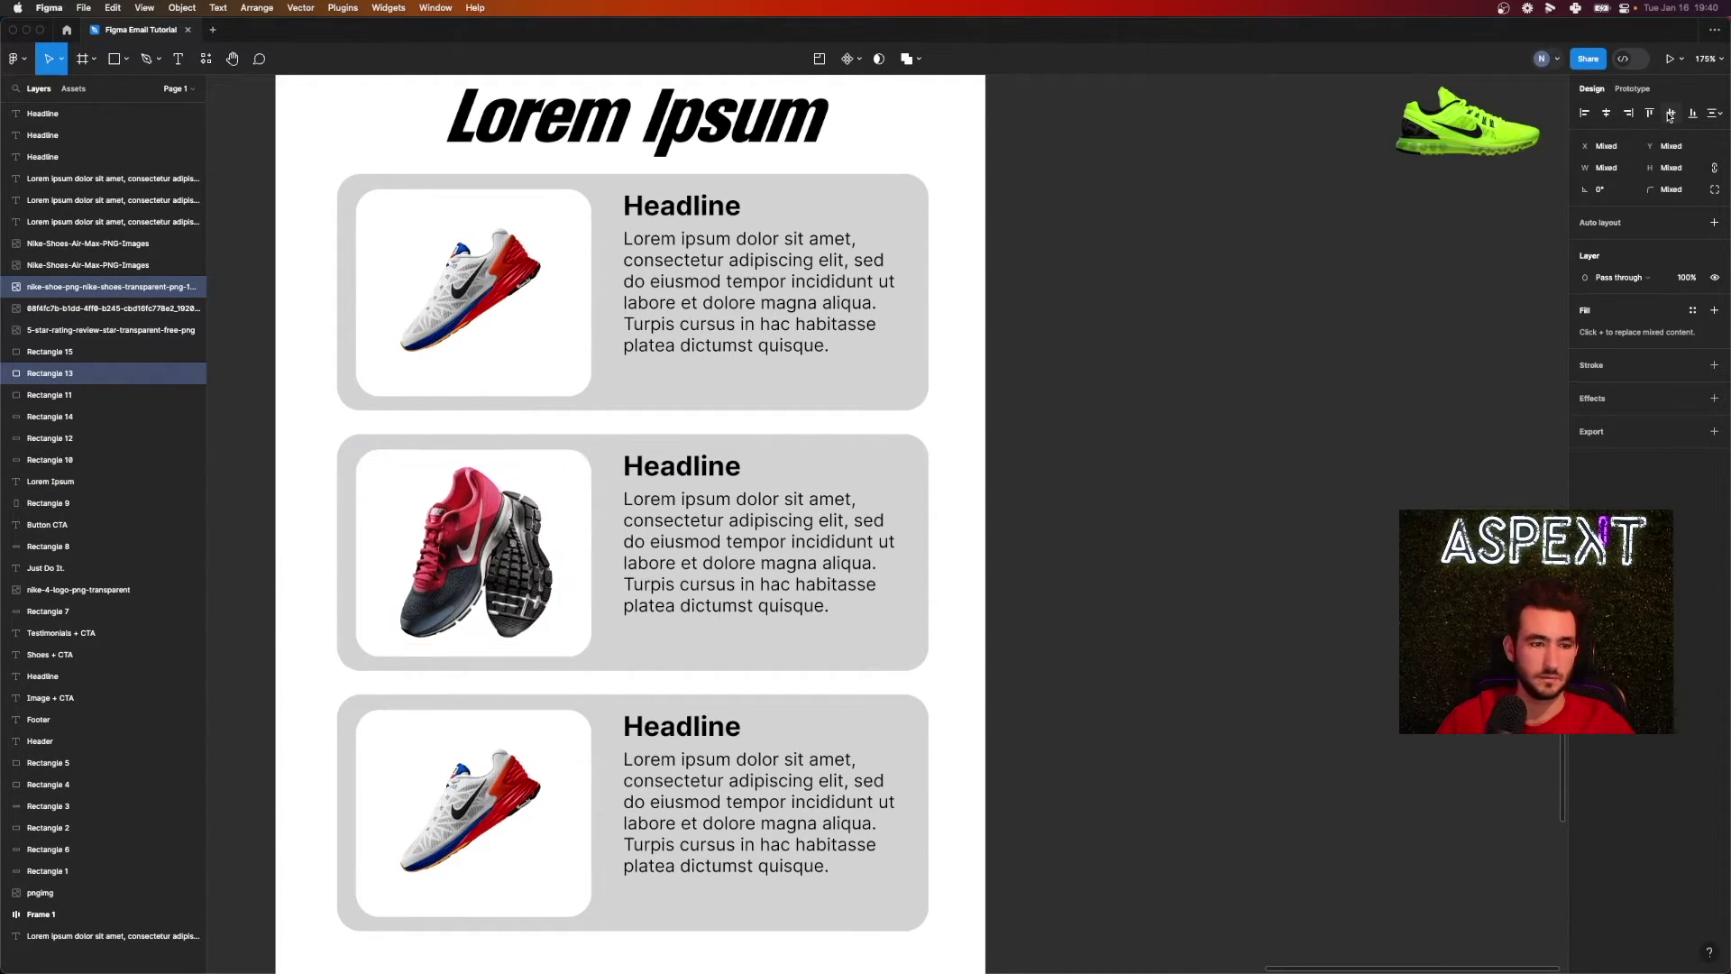
pyautogui.click(1379, 410)
# - Center the first card's shoe image horizontally and vertically on its white tile
pyautogui.click(442, 306)
pyautogui.keyDown('shift'); pyautogui.click(571, 301); pyautogui.keyUp('shift')
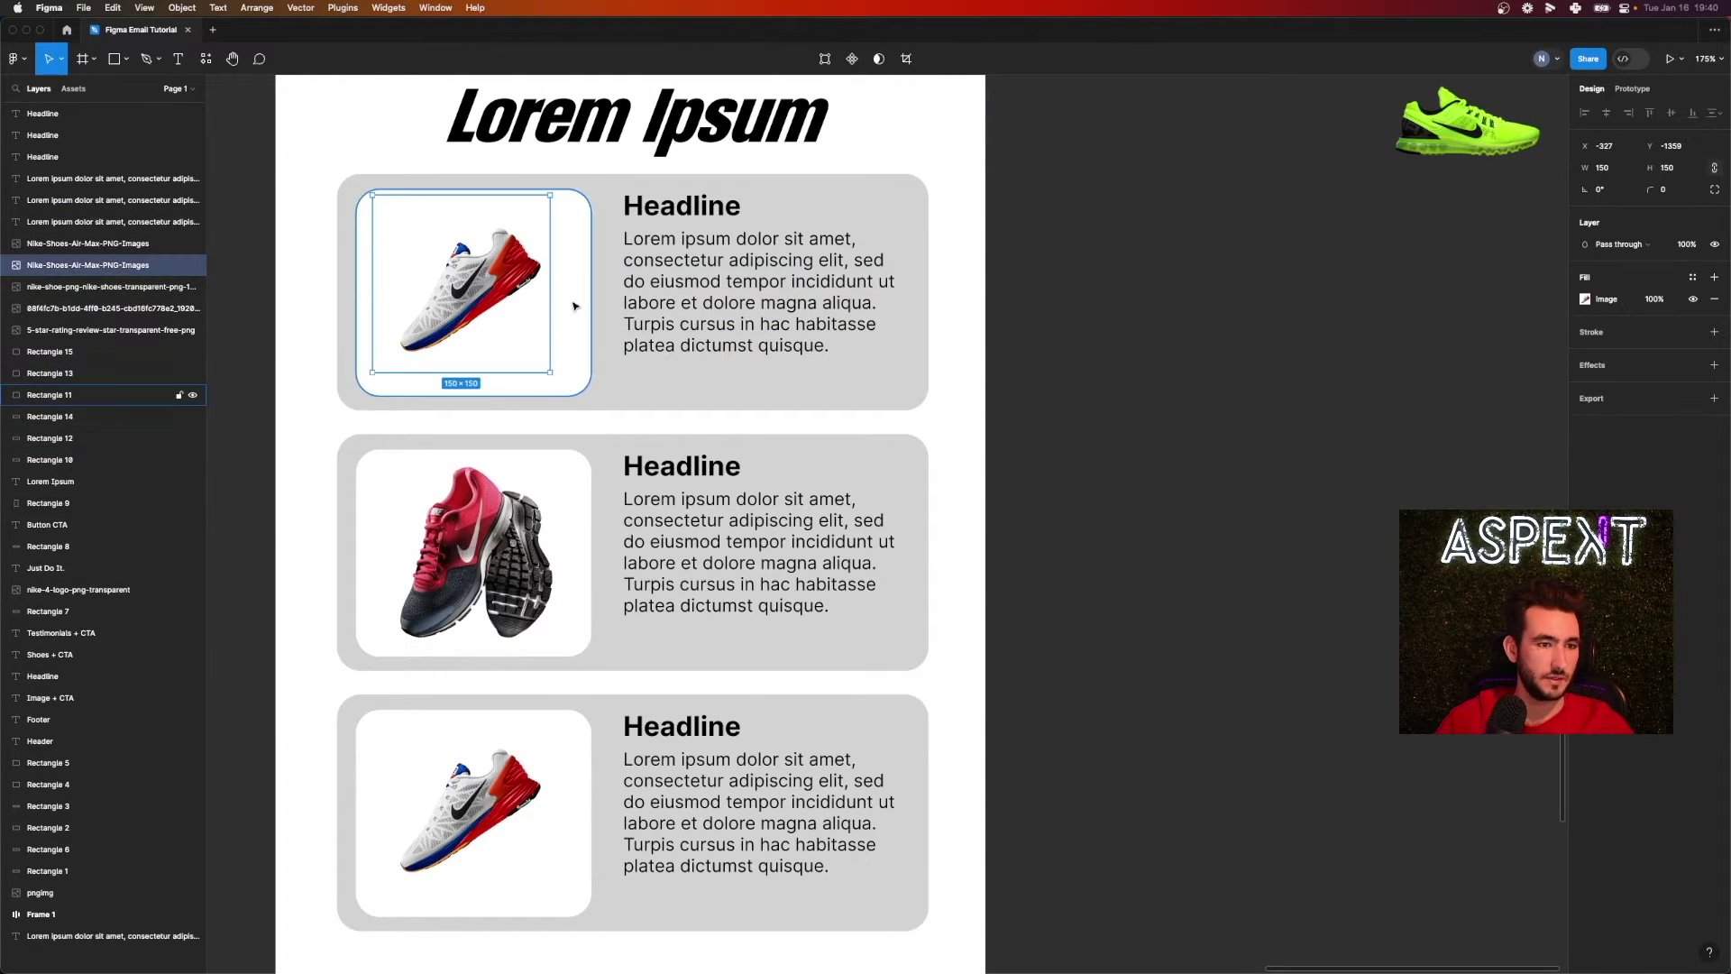
pyautogui.click(1606, 112)
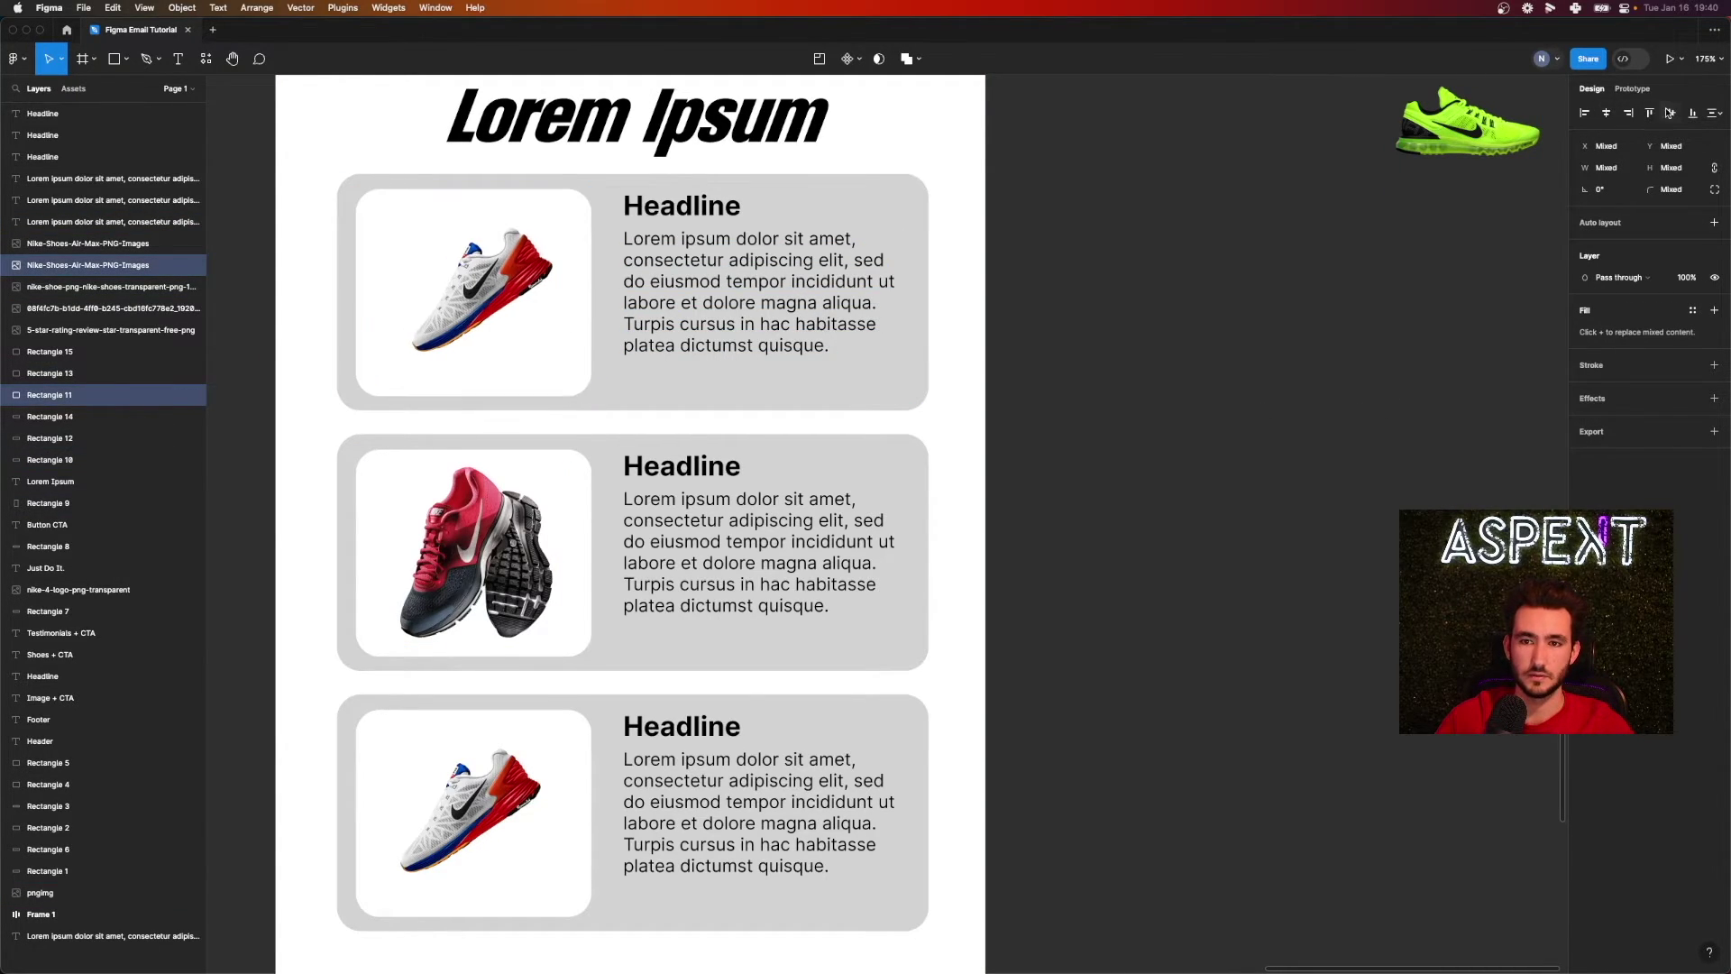
pyautogui.click(1671, 113)
pyautogui.click(1343, 328)
# - Move the green shoe image down beside the third card, outside the email, and set its width to 150
pyautogui.moveTo(1465, 126); pyautogui.dragTo(1176, 545)
pyautogui.scroll(-5, 1232, 510)
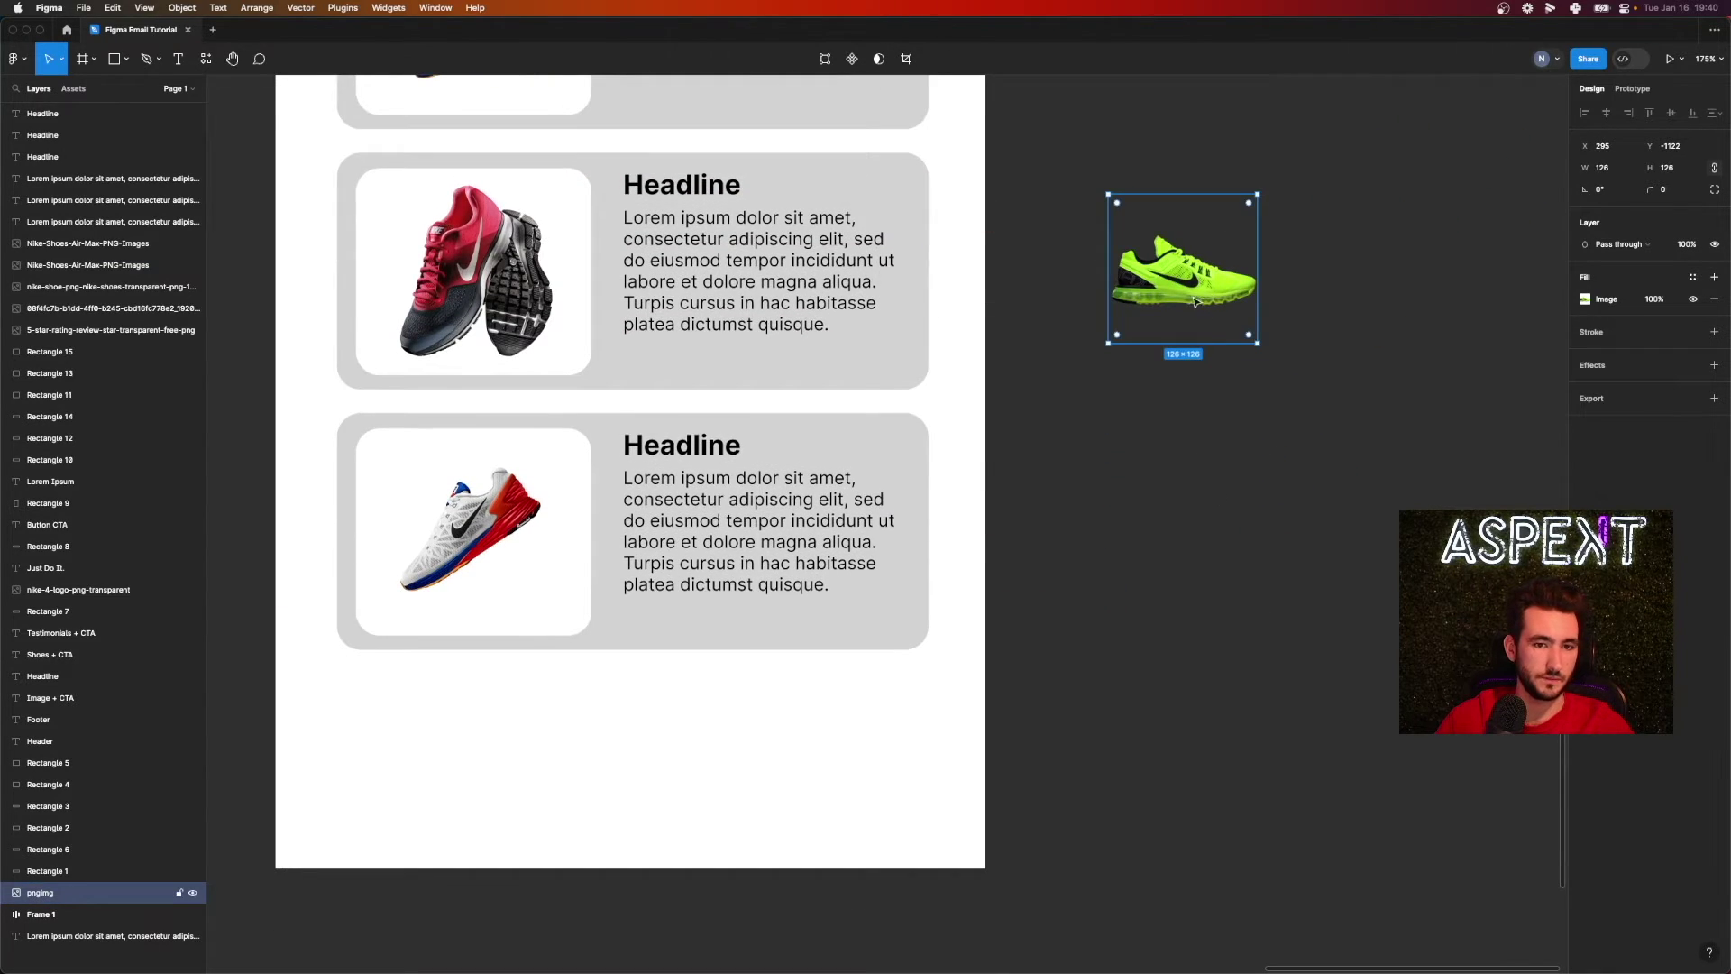
pyautogui.moveTo(1195, 302); pyautogui.dragTo(1154, 497)
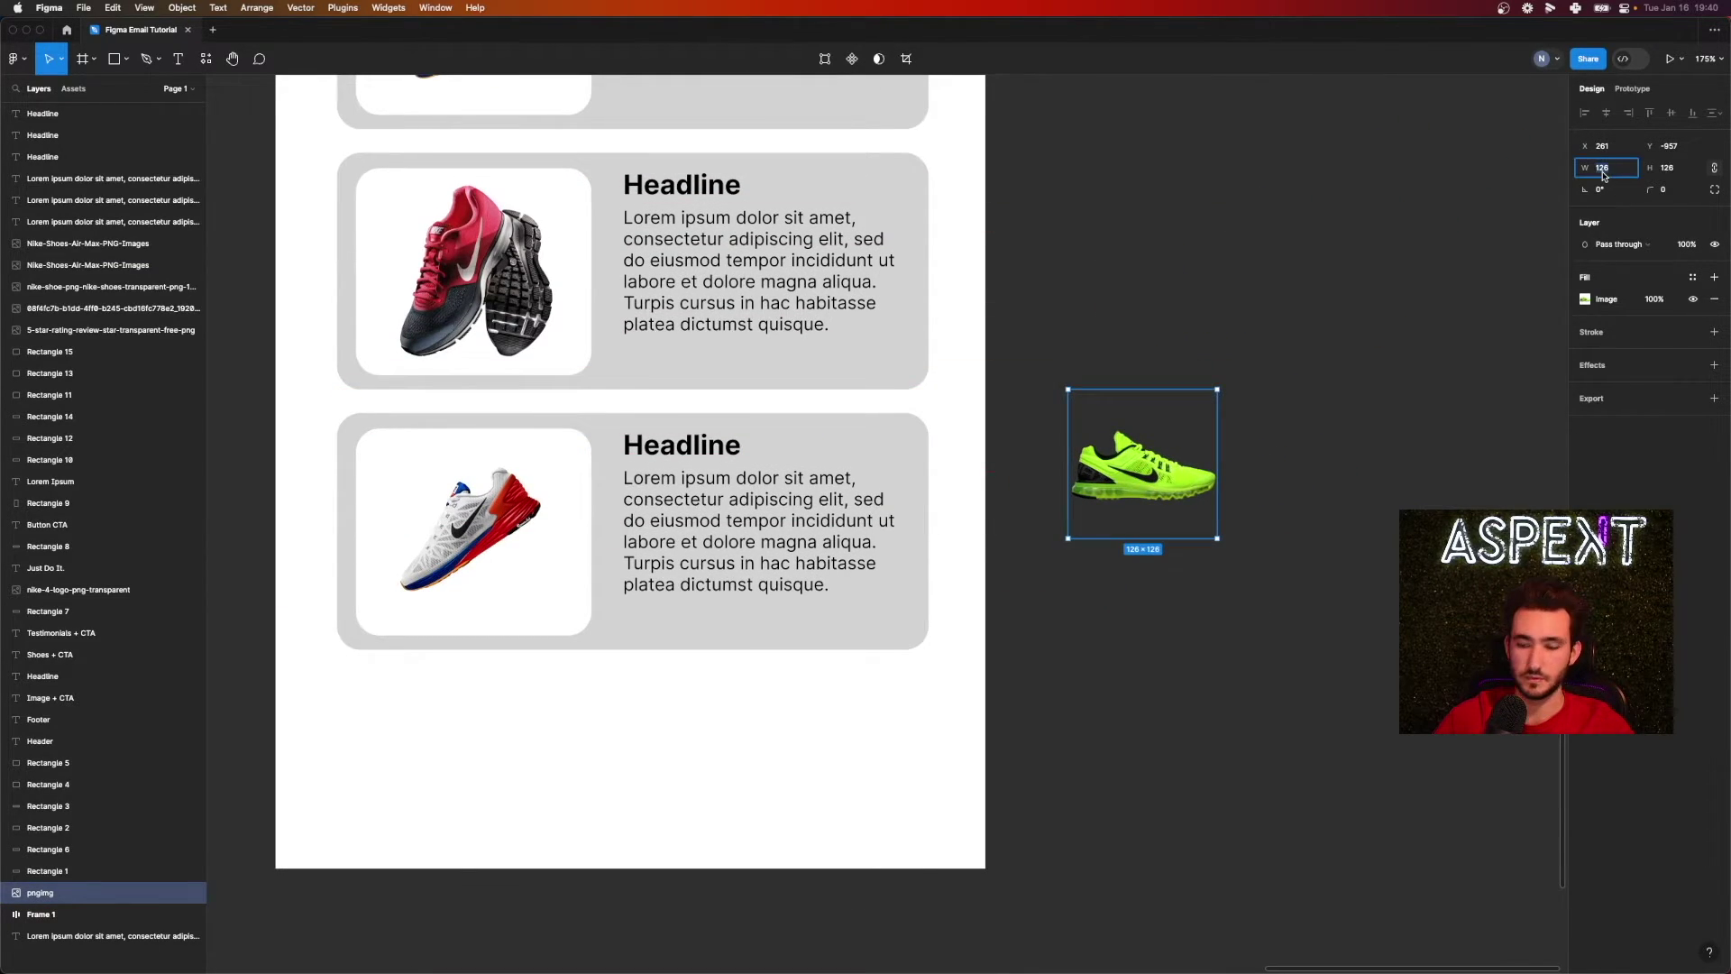
pyautogui.write('150')
pyautogui.press('Return')
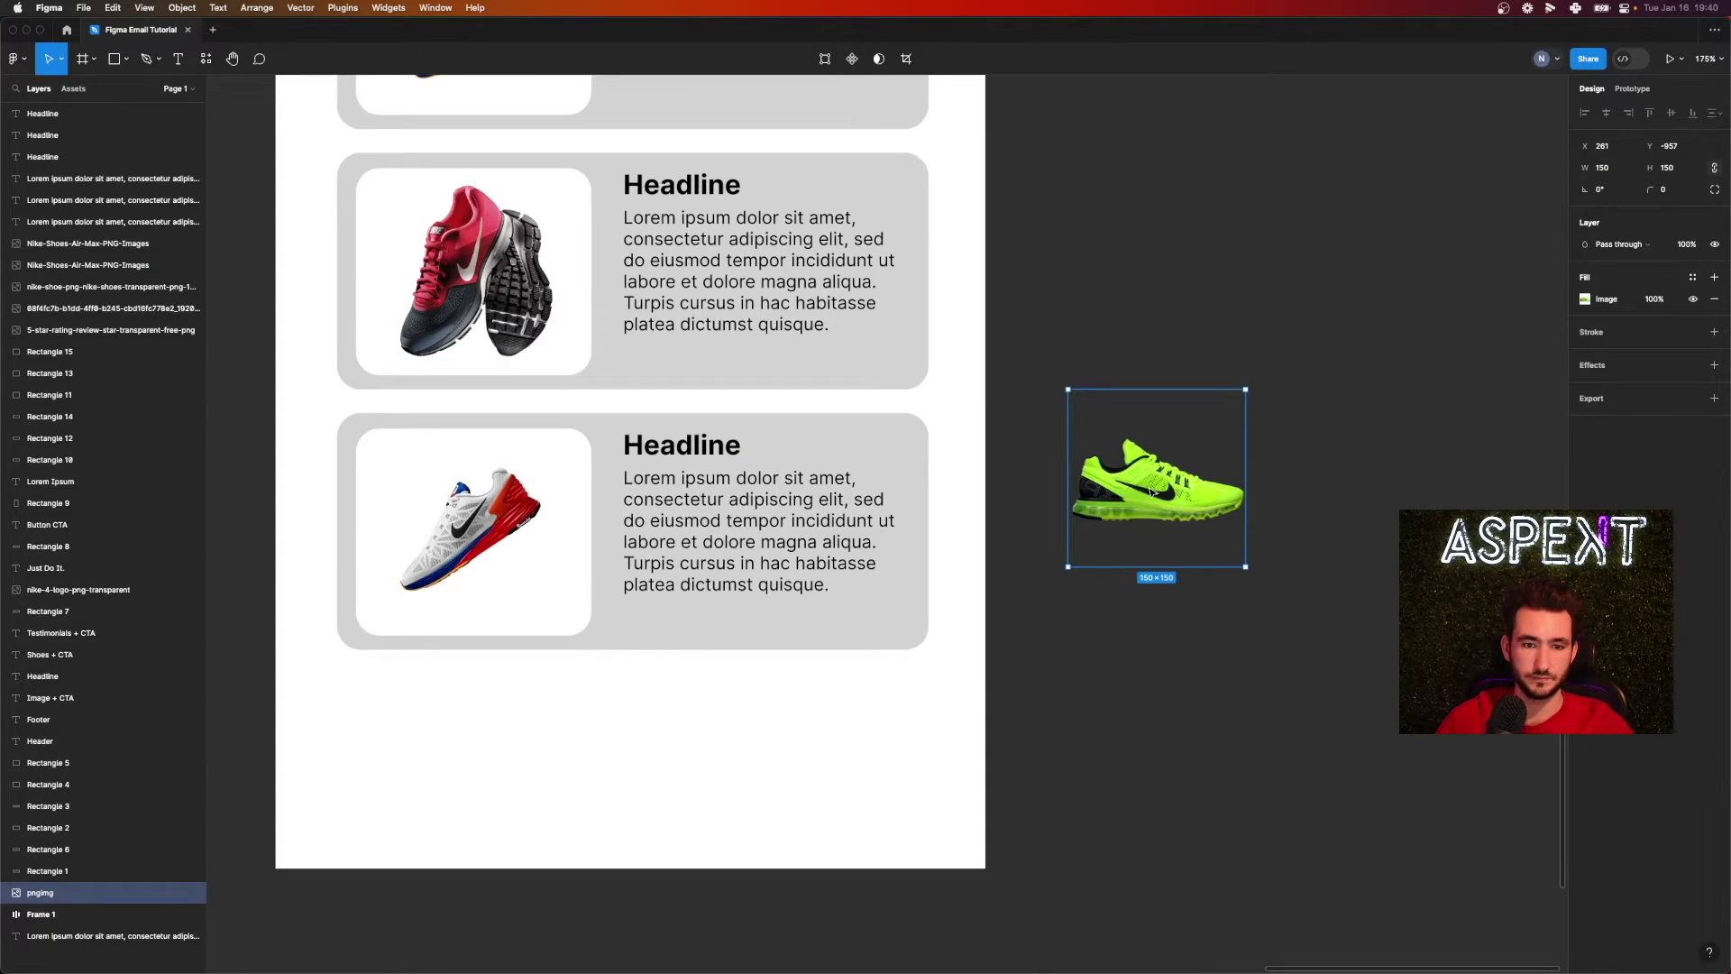
# - Bring the green shoe image to the front, move it onto the third card, and delete that card's white, red and blue shoe
pyautogui.moveTo(1152, 491); pyautogui.dragTo(1127, 546)
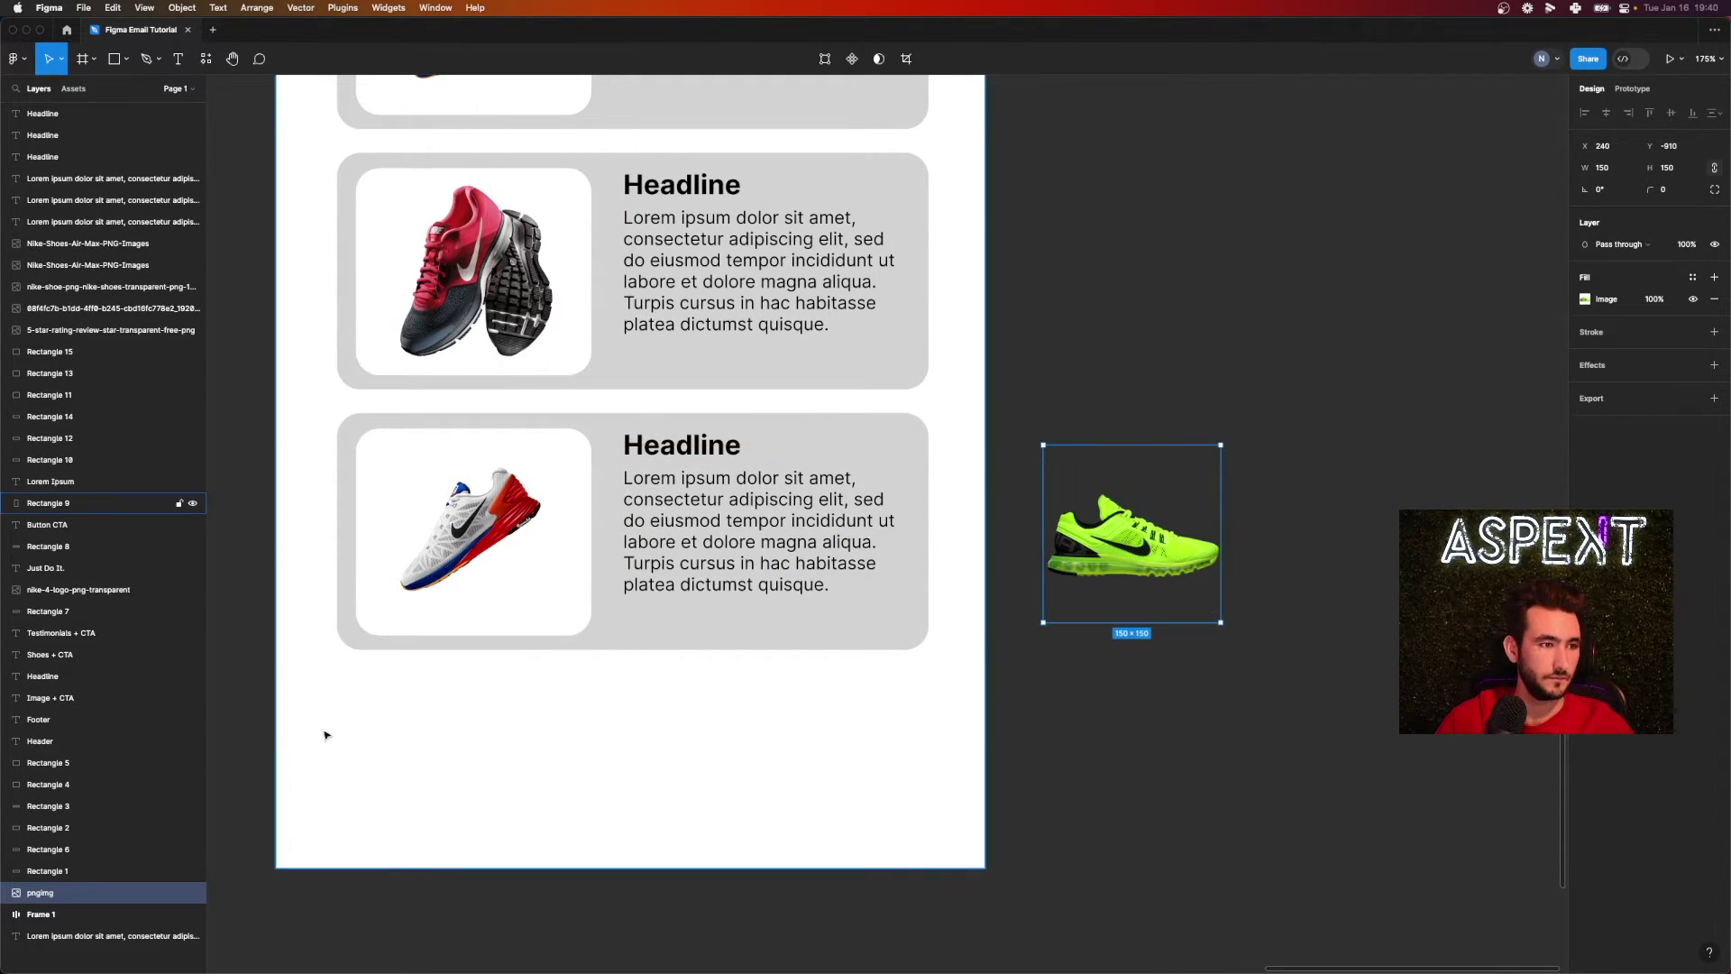
pyautogui.moveTo(27, 892); pyautogui.dragTo(106, 115)
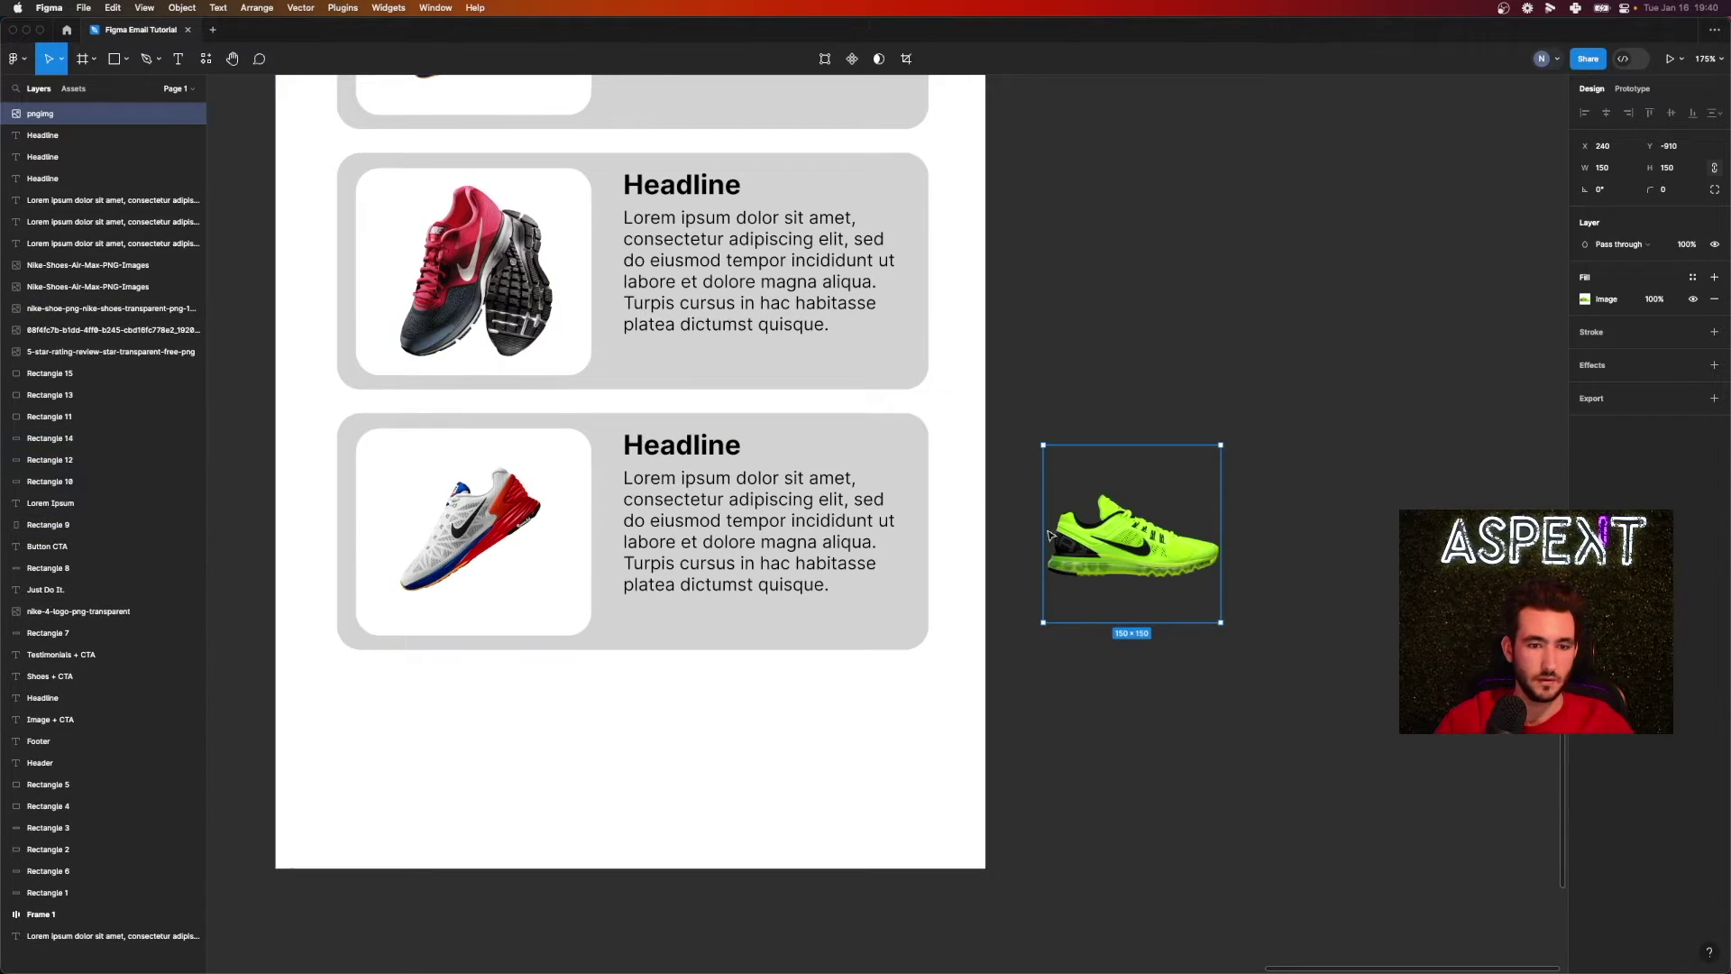
pyautogui.moveTo(1084, 549); pyautogui.dragTo(431, 561)
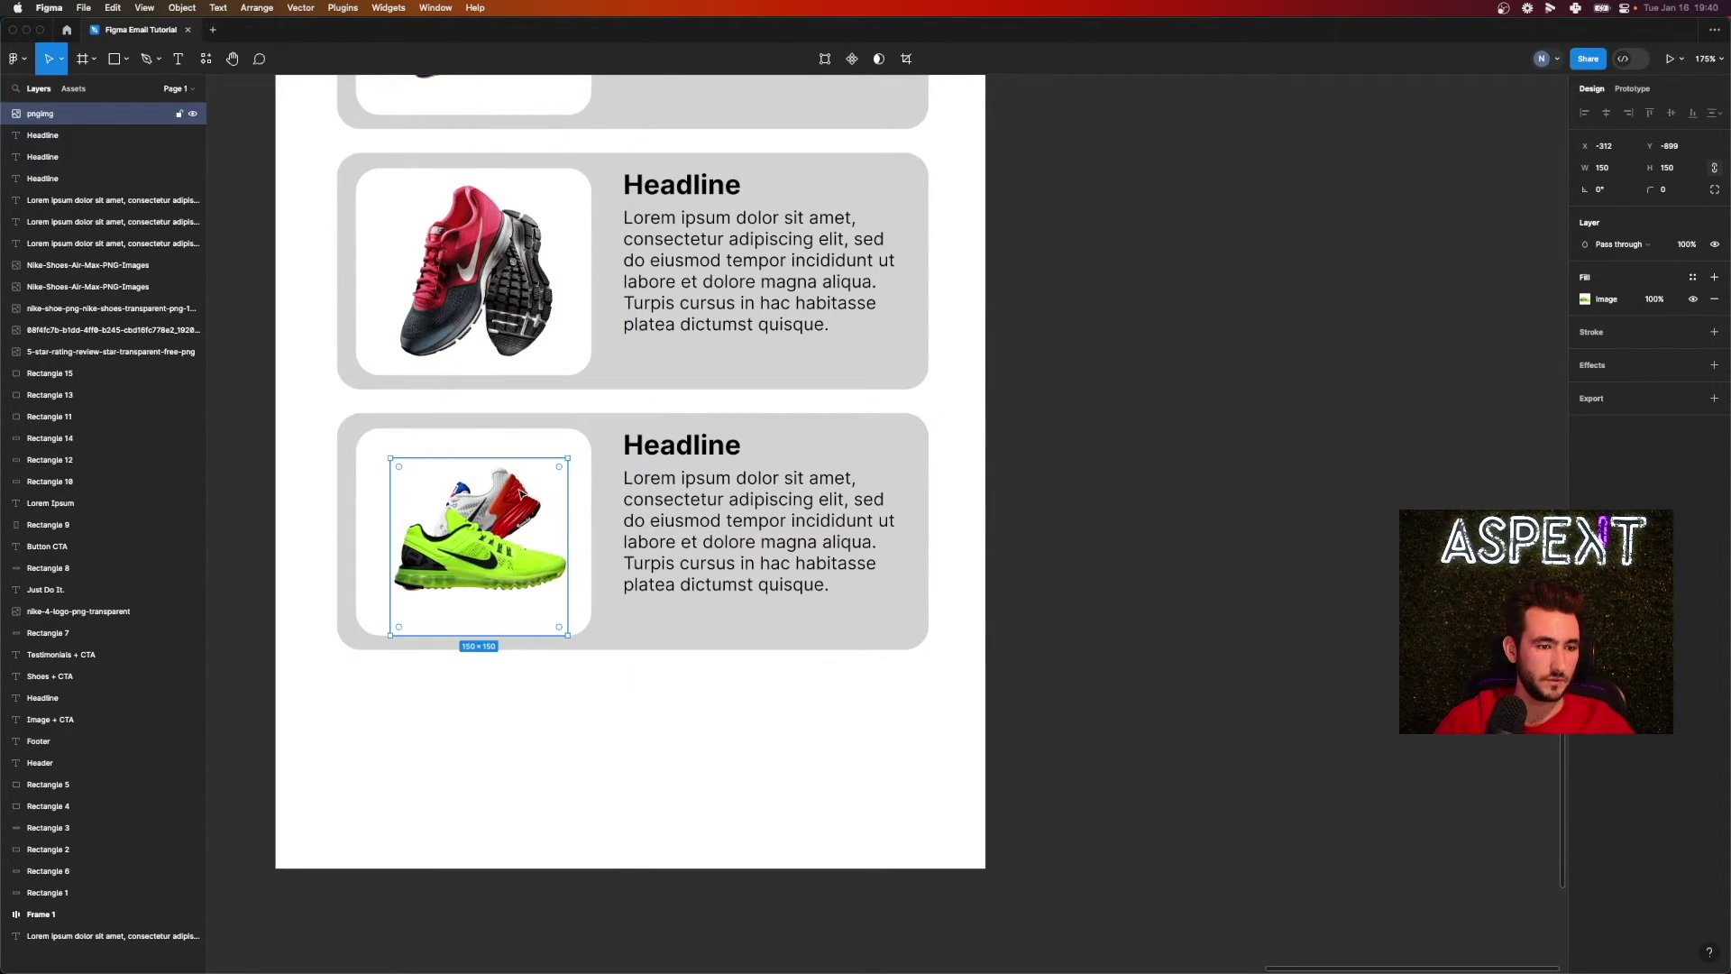
pyautogui.moveTo(521, 492); pyautogui.dragTo(754, 502)
pyautogui.click(421, 528)
pyautogui.press('Delete')
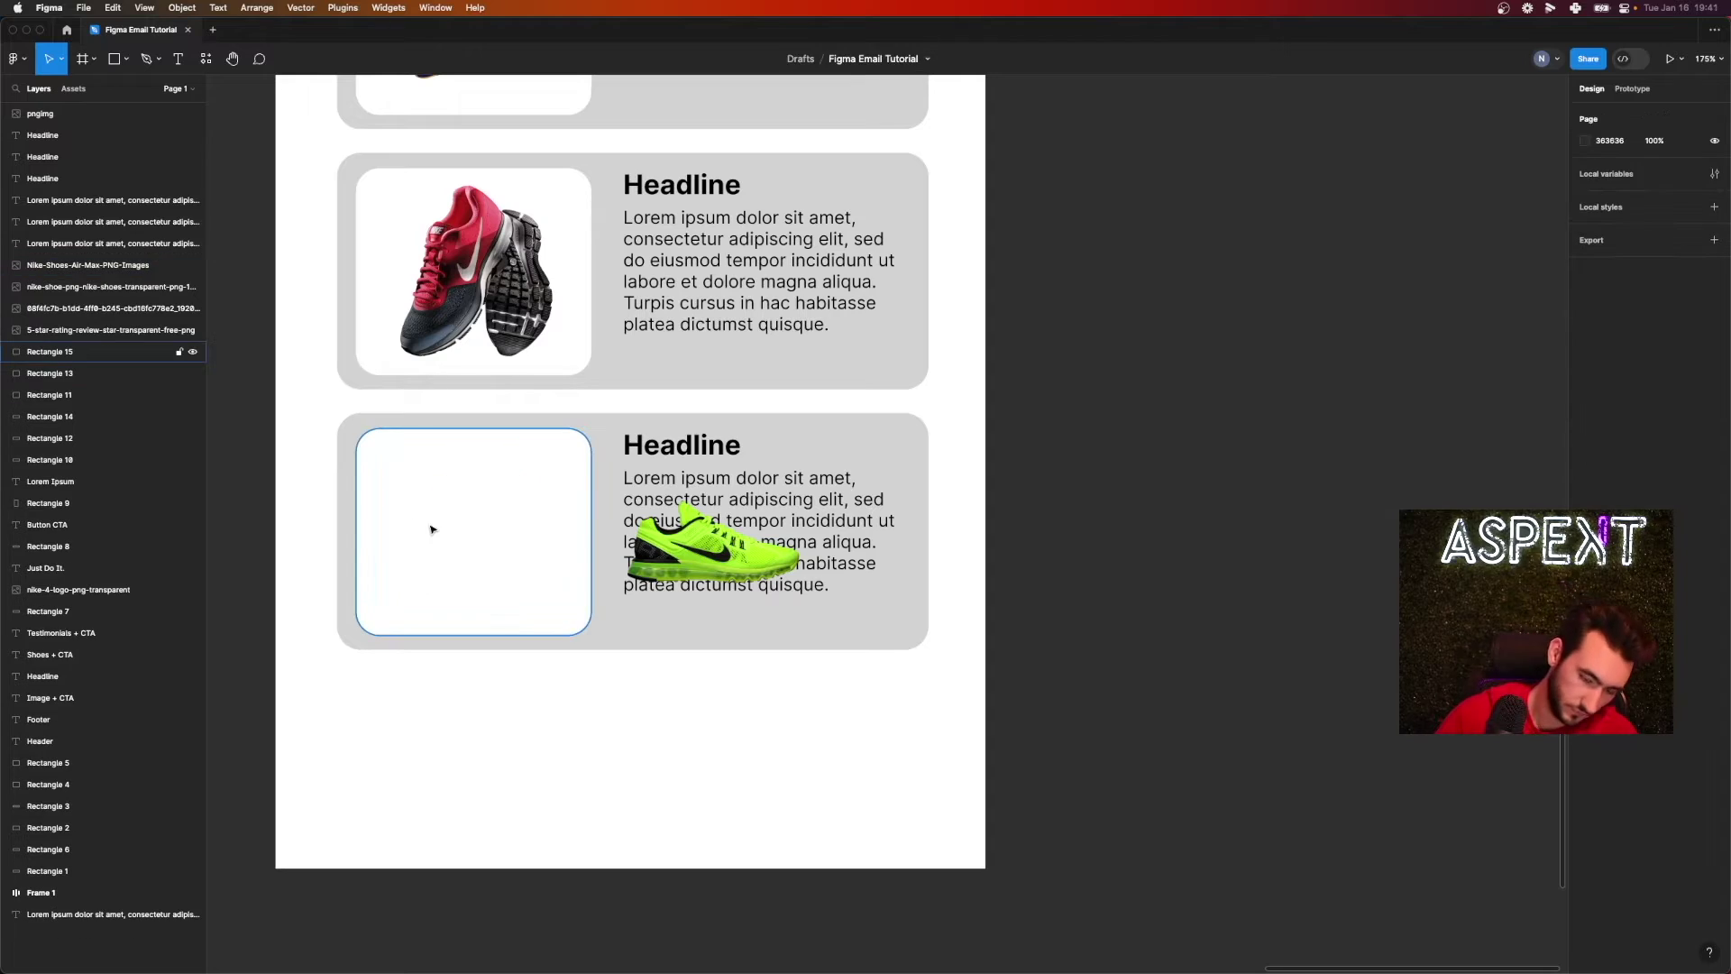
# - Place the green shoe horizontally centered on the third card's white tile and align it to the tile's vertical center
pyautogui.click(731, 571)
pyautogui.moveTo(730, 570); pyautogui.dragTo(492, 545)
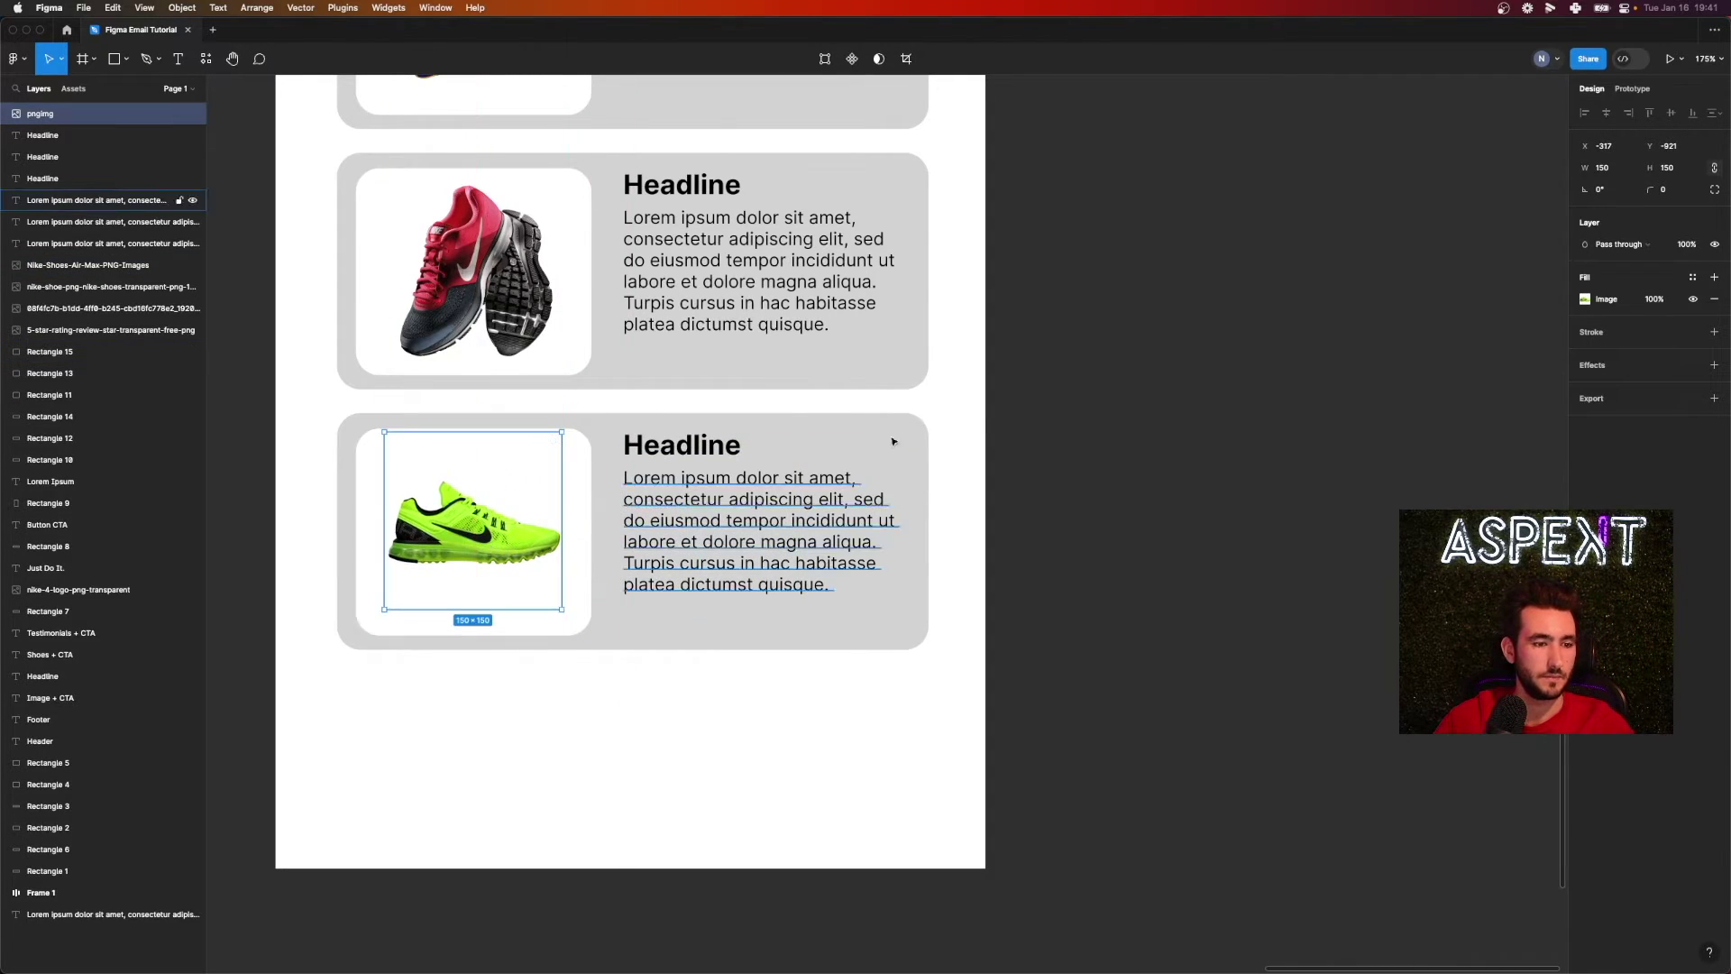
pyautogui.keyDown('shift'); pyautogui.click(586, 509); pyautogui.keyUp('shift')
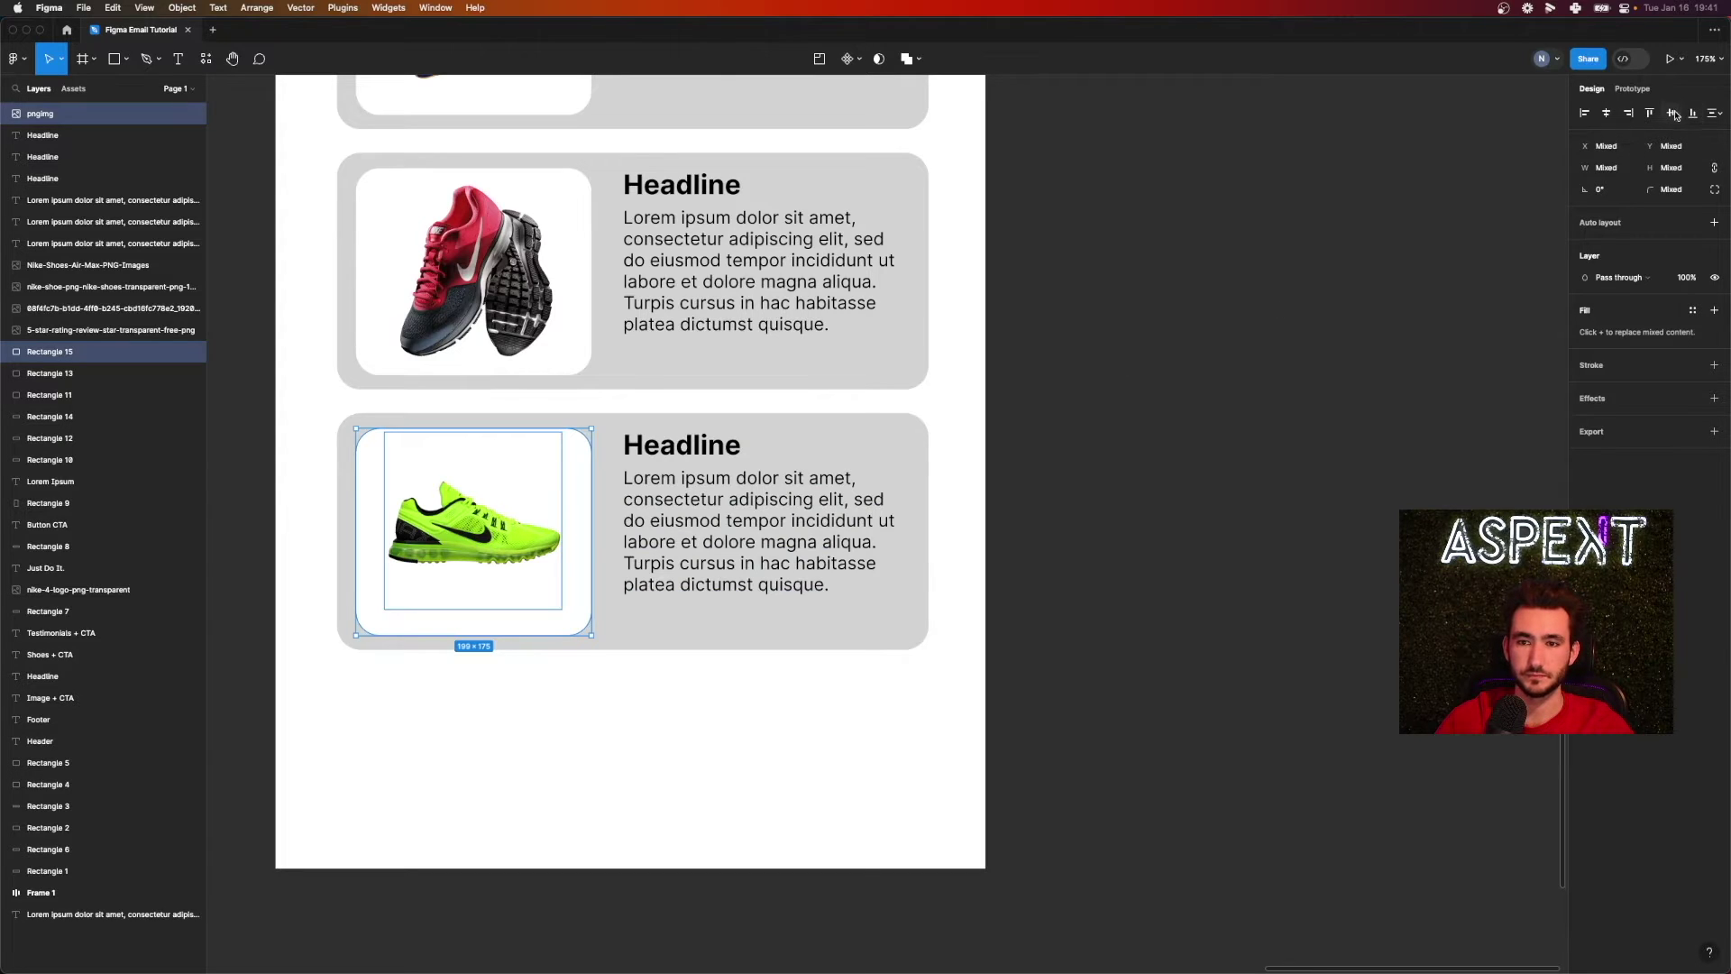
pyautogui.click(1674, 113)
pyautogui.click(1263, 386)
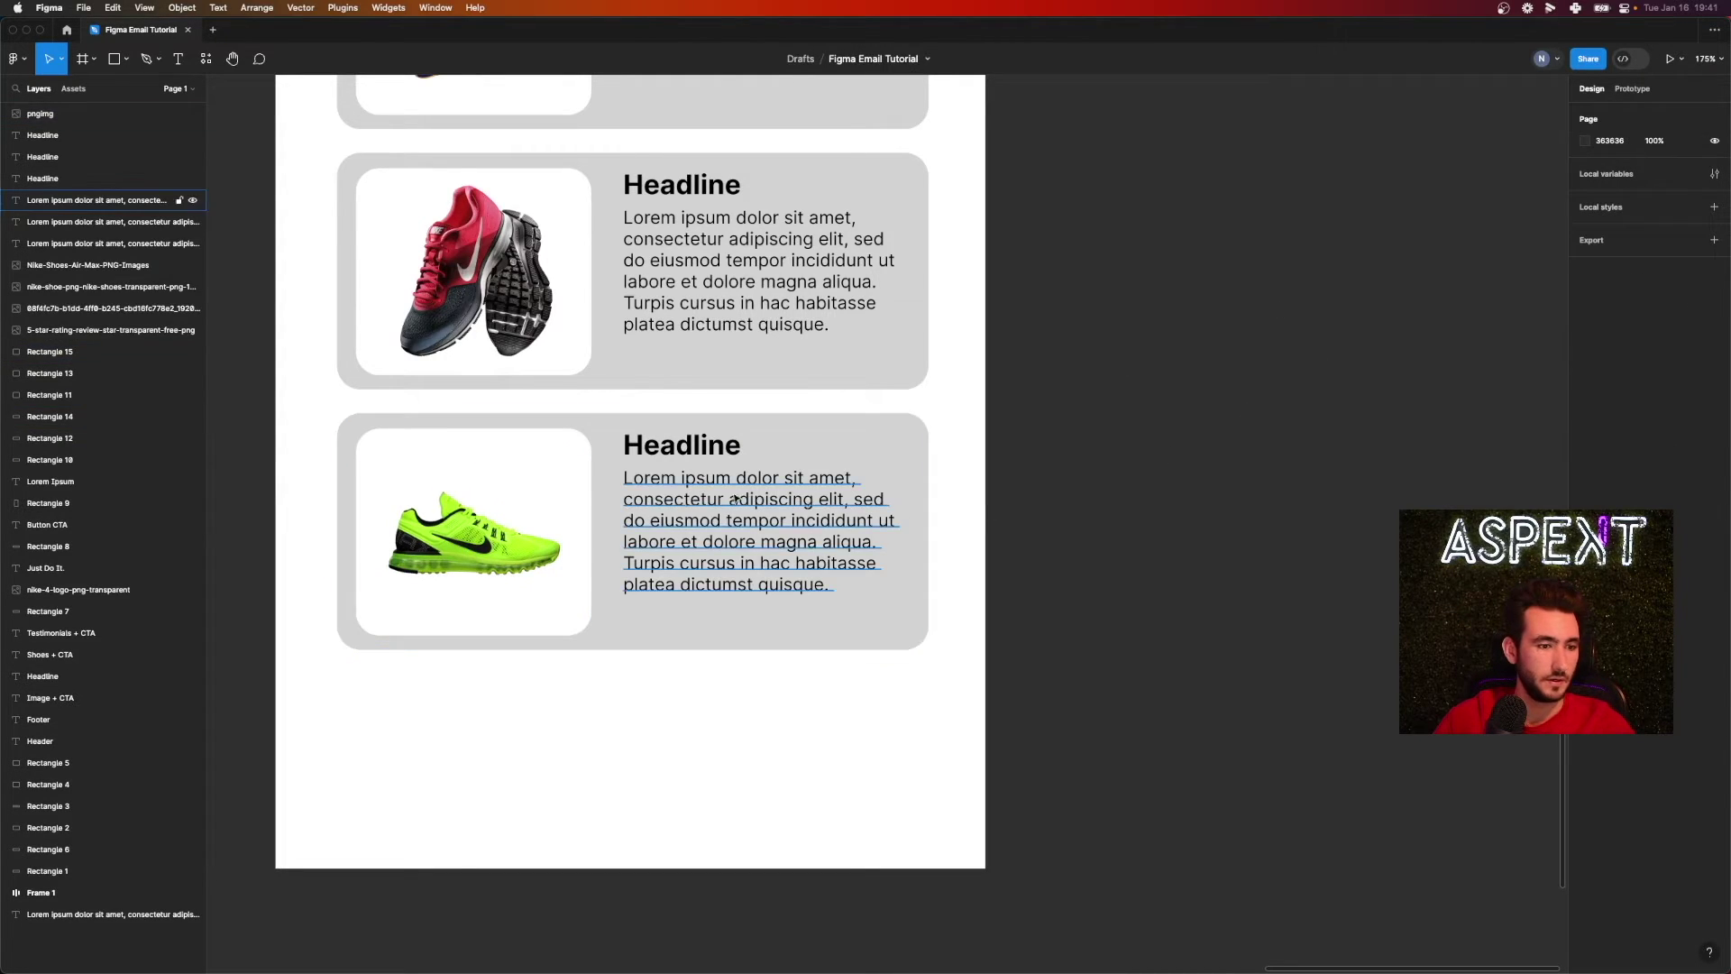
# - Review the three shoe cards, select the white background behind them, and compare the email with the wireframe's Testimonials + CTA block
pyautogui.scroll(3, 668, 505)
pyautogui.scroll(-2, 668, 515)
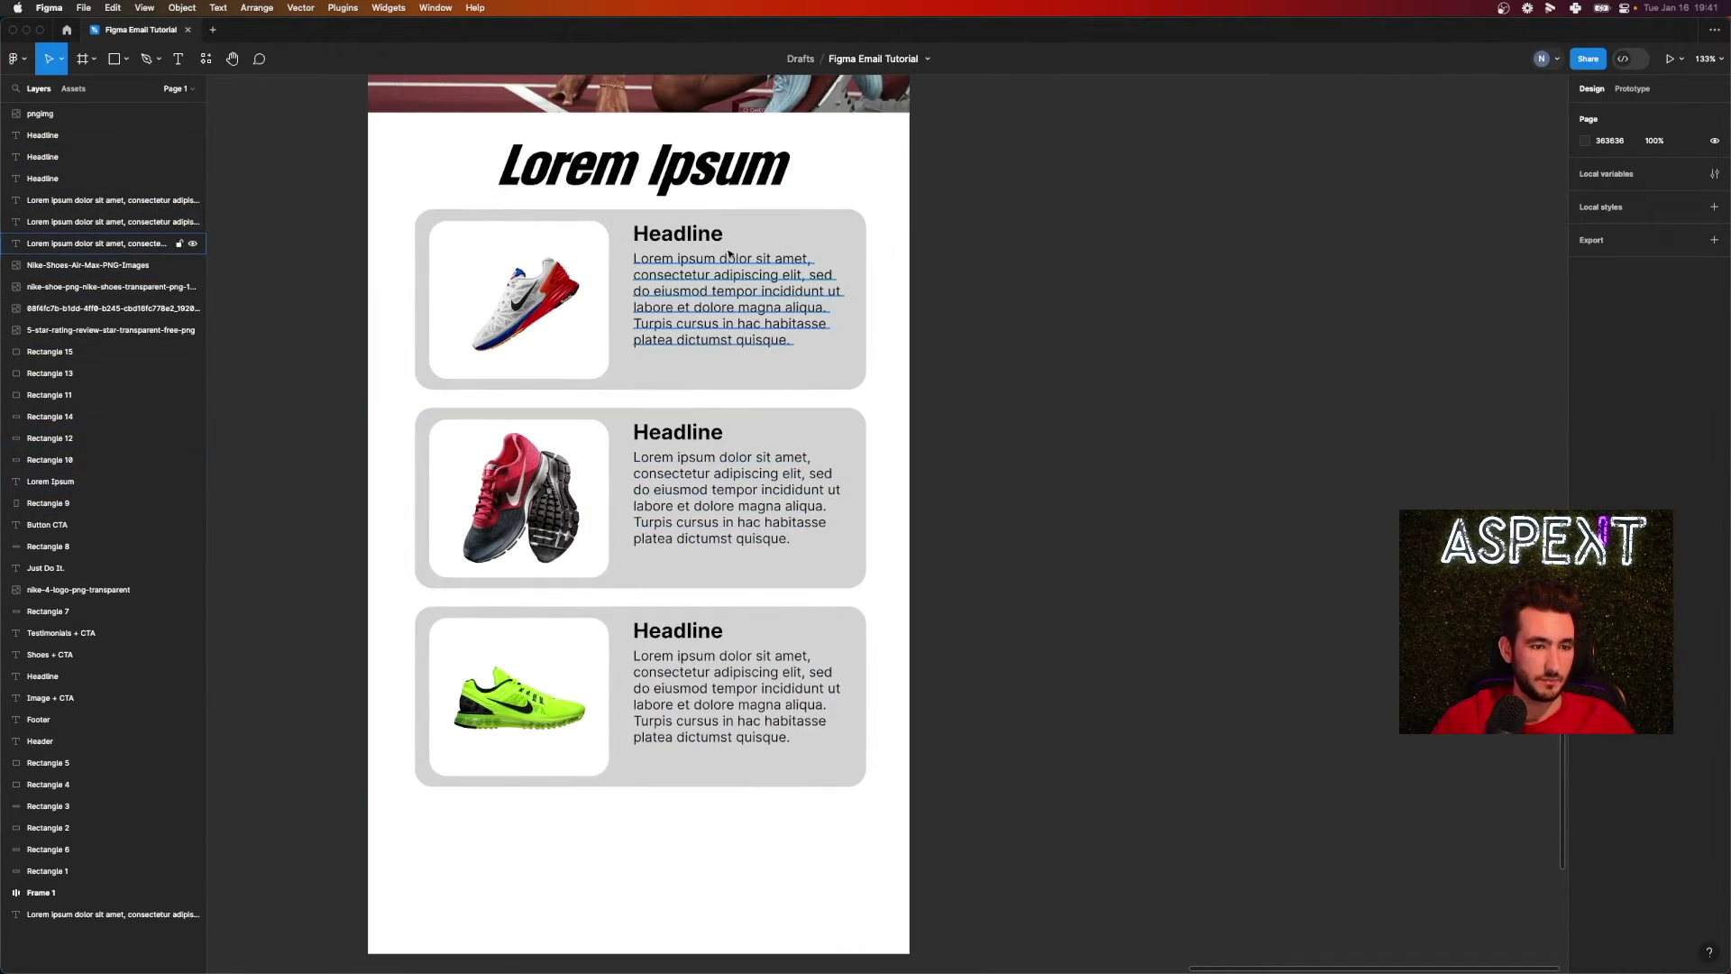
pyautogui.scroll(-1, 668, 516)
pyautogui.scroll(5, 727, 432)
pyautogui.scroll(-10, 889, 626)
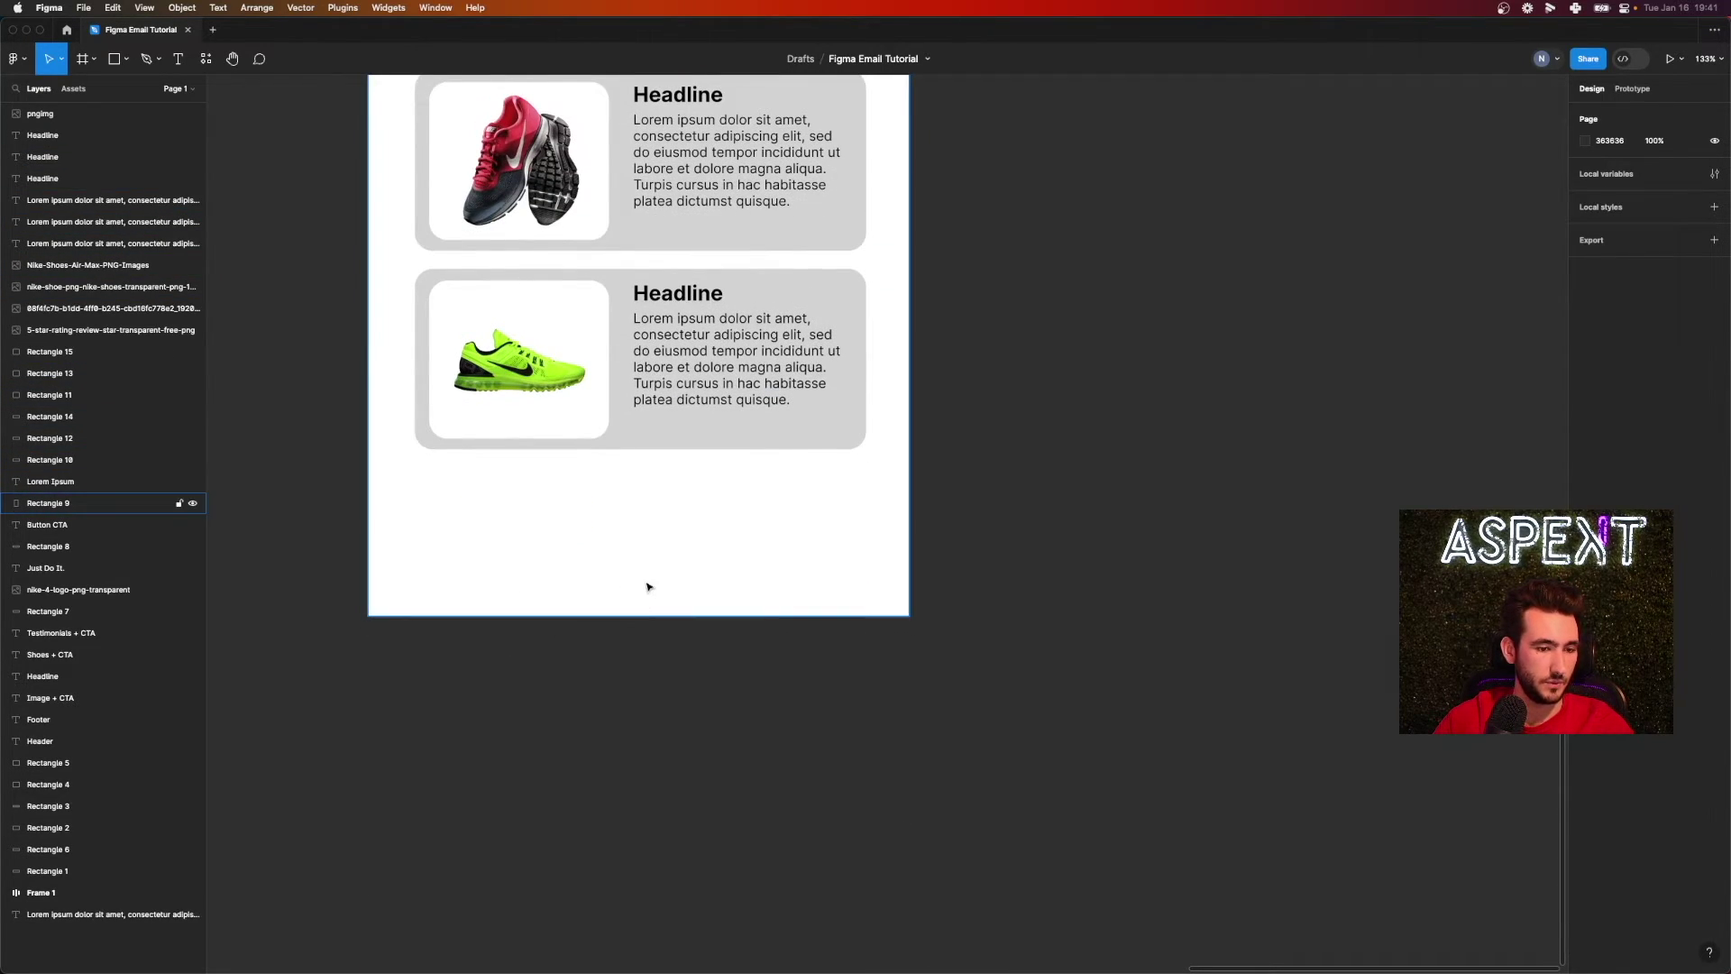
pyautogui.click(552, 592)
pyautogui.scroll(-10, 568, 597)
pyautogui.hscroll(-1, 505, 586)
pyautogui.hscroll(-4, 445, 579)
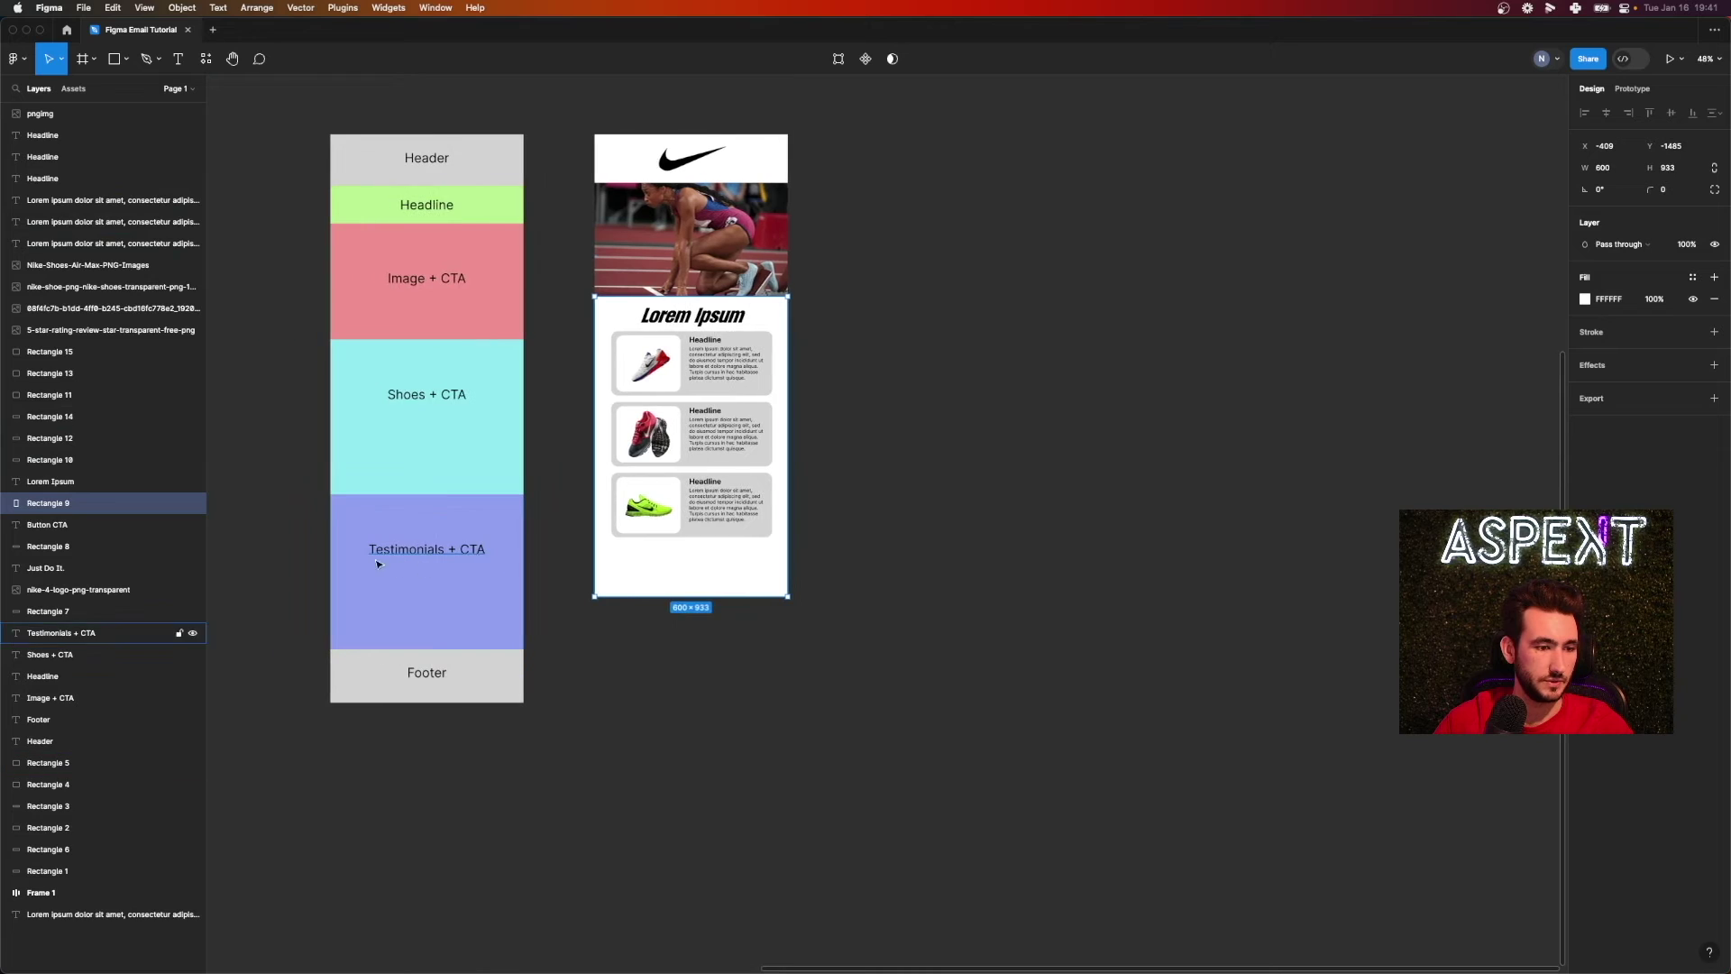
pyautogui.hscroll(3, 541, 581)
pyautogui.hscroll(-2, 730, 584)
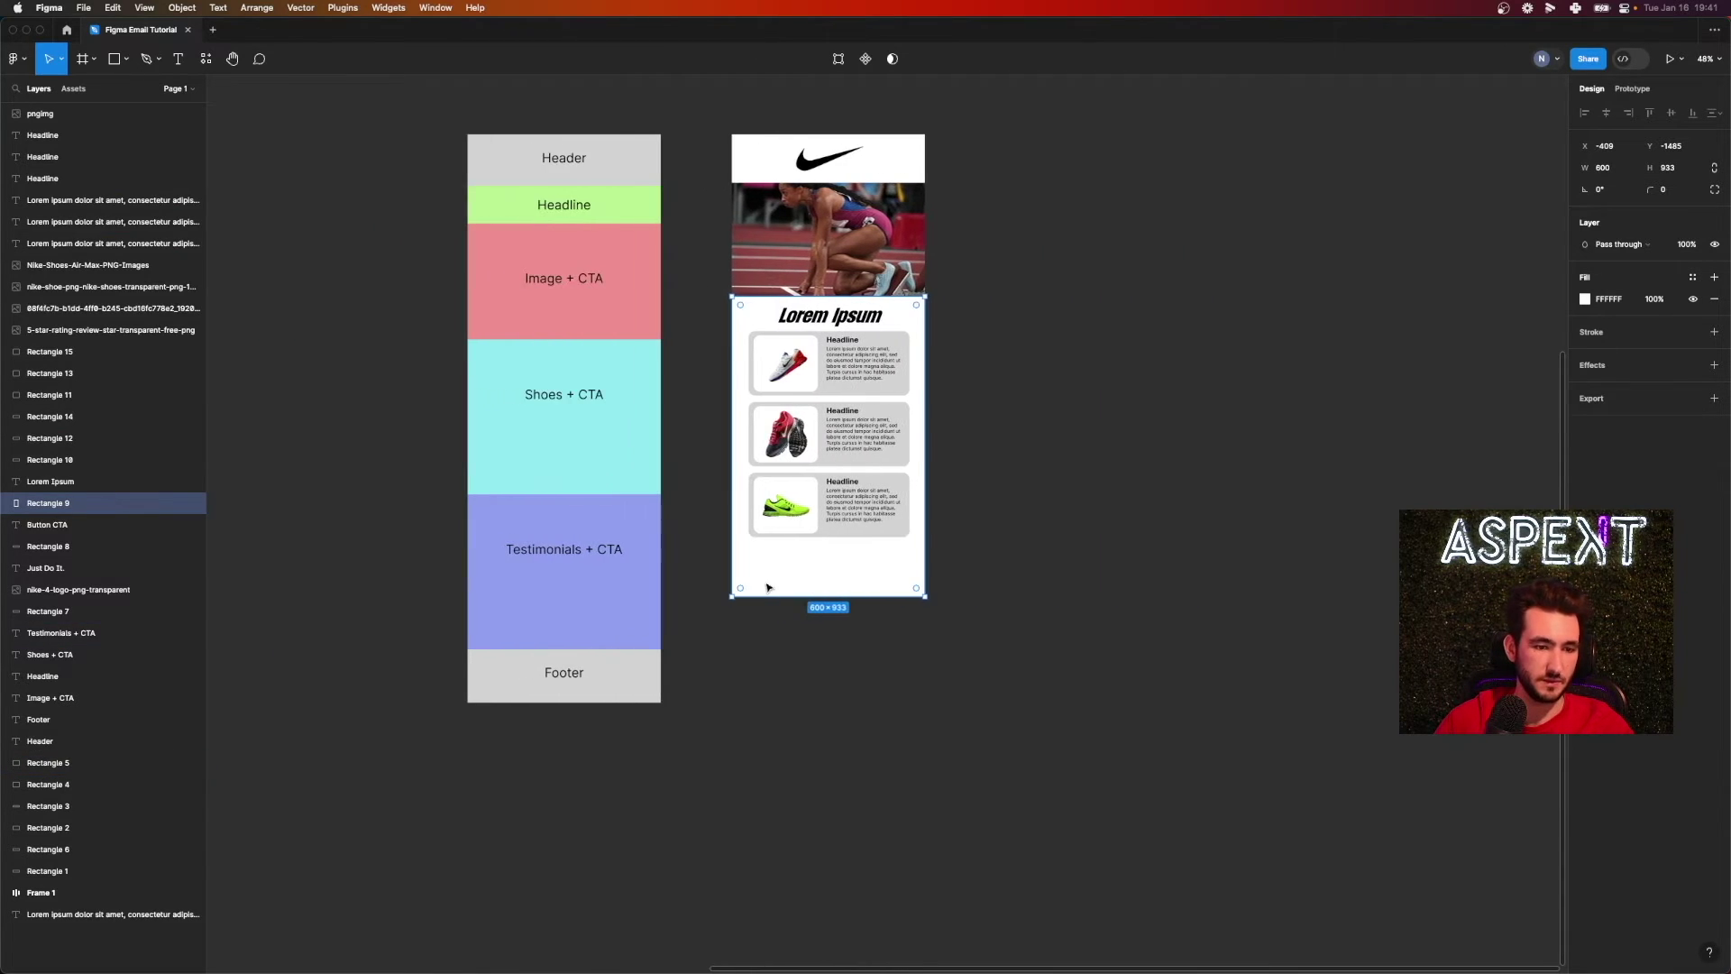
# - Shorten the white background behind the shoe cards to a height of 786 and duplicate it downward
pyautogui.hscroll(3, 694, 575)
pyautogui.scroll(5, 676, 570)
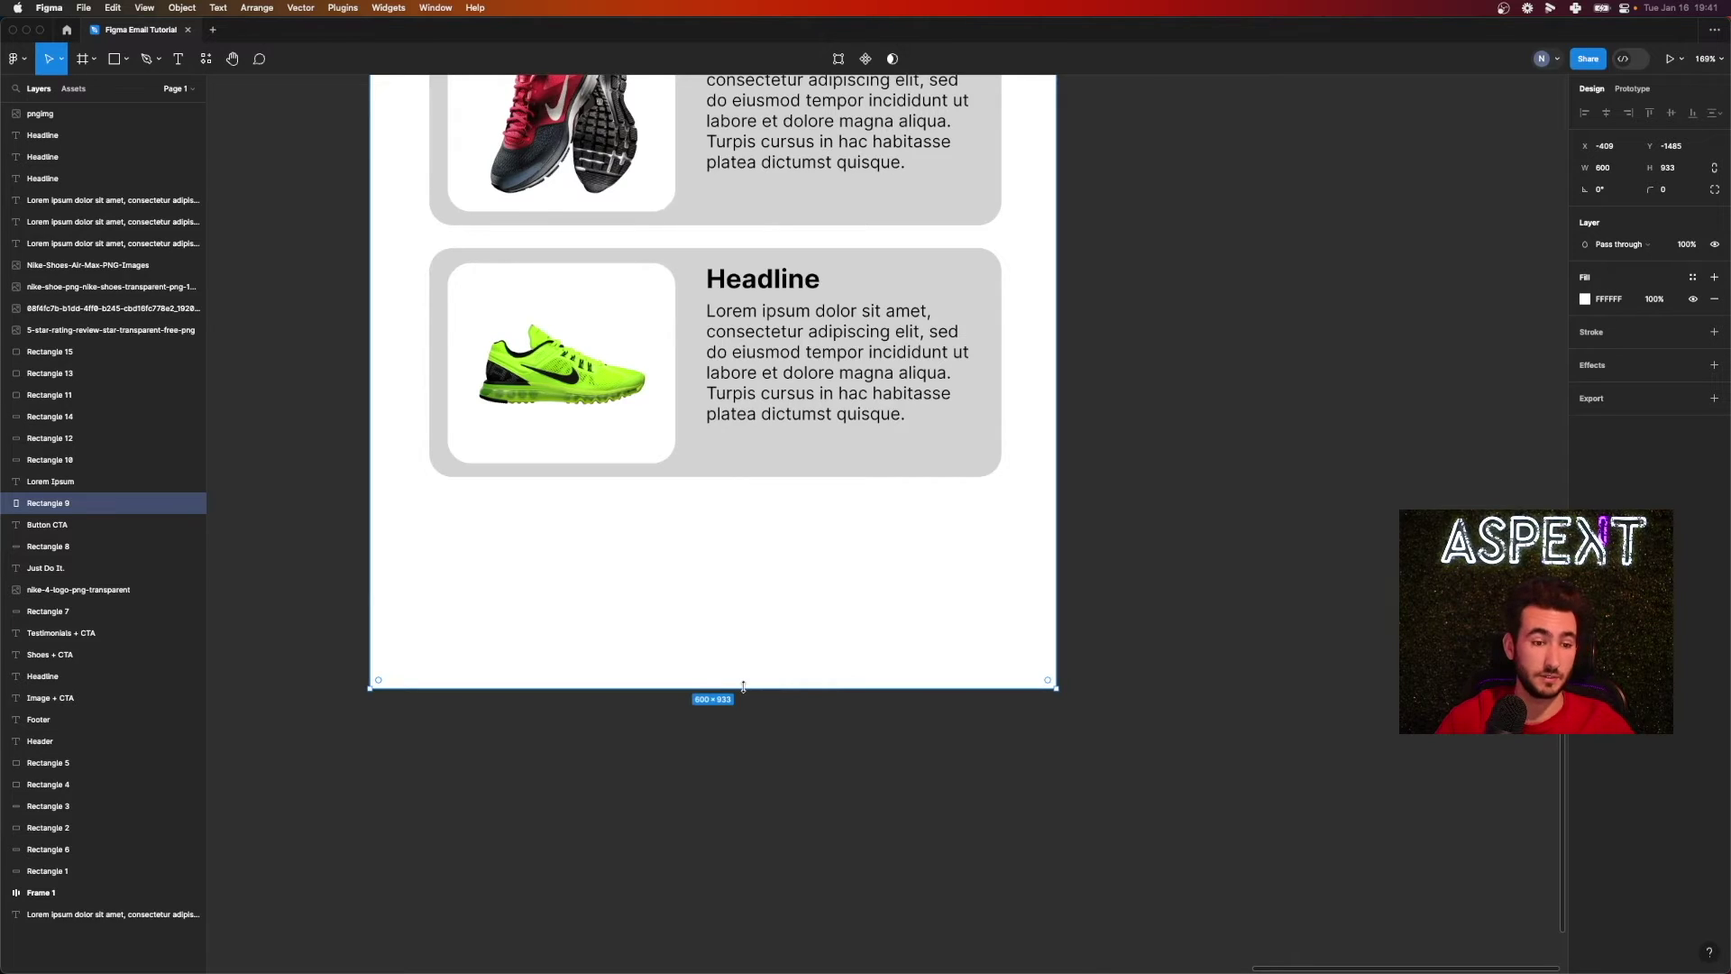
pyautogui.scroll(10, 748, 577)
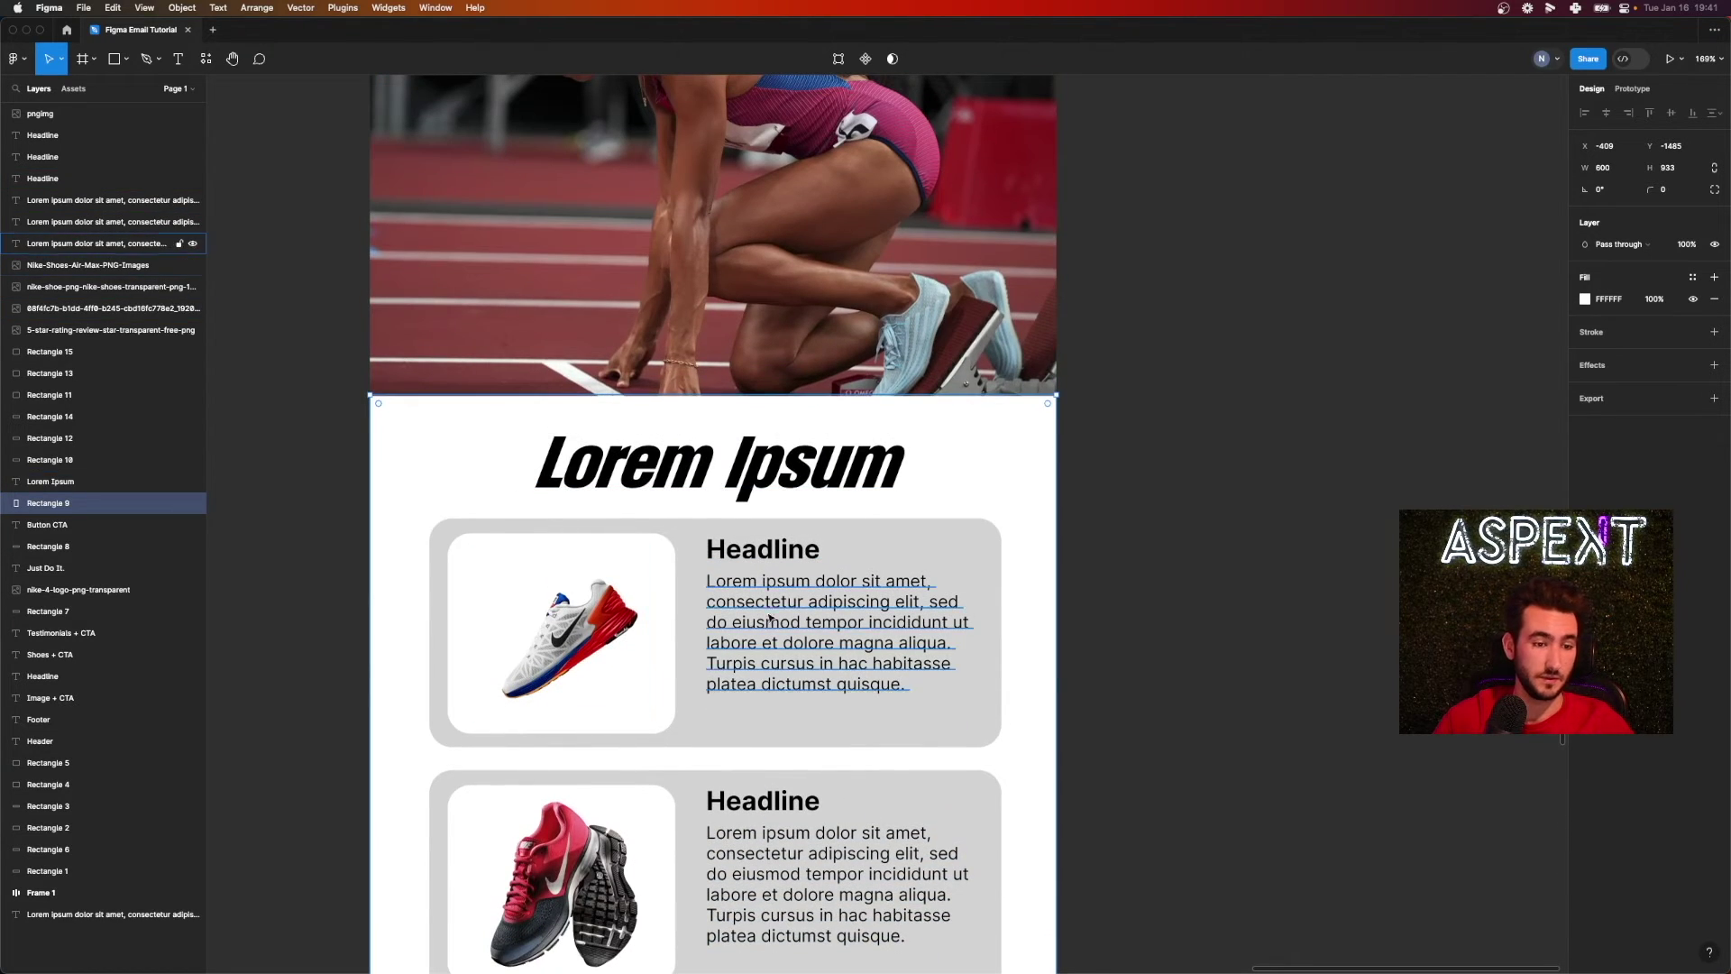
pyautogui.scroll(-7, 793, 609)
pyautogui.scroll(-7, 767, 559)
pyautogui.scroll(3, 732, 532)
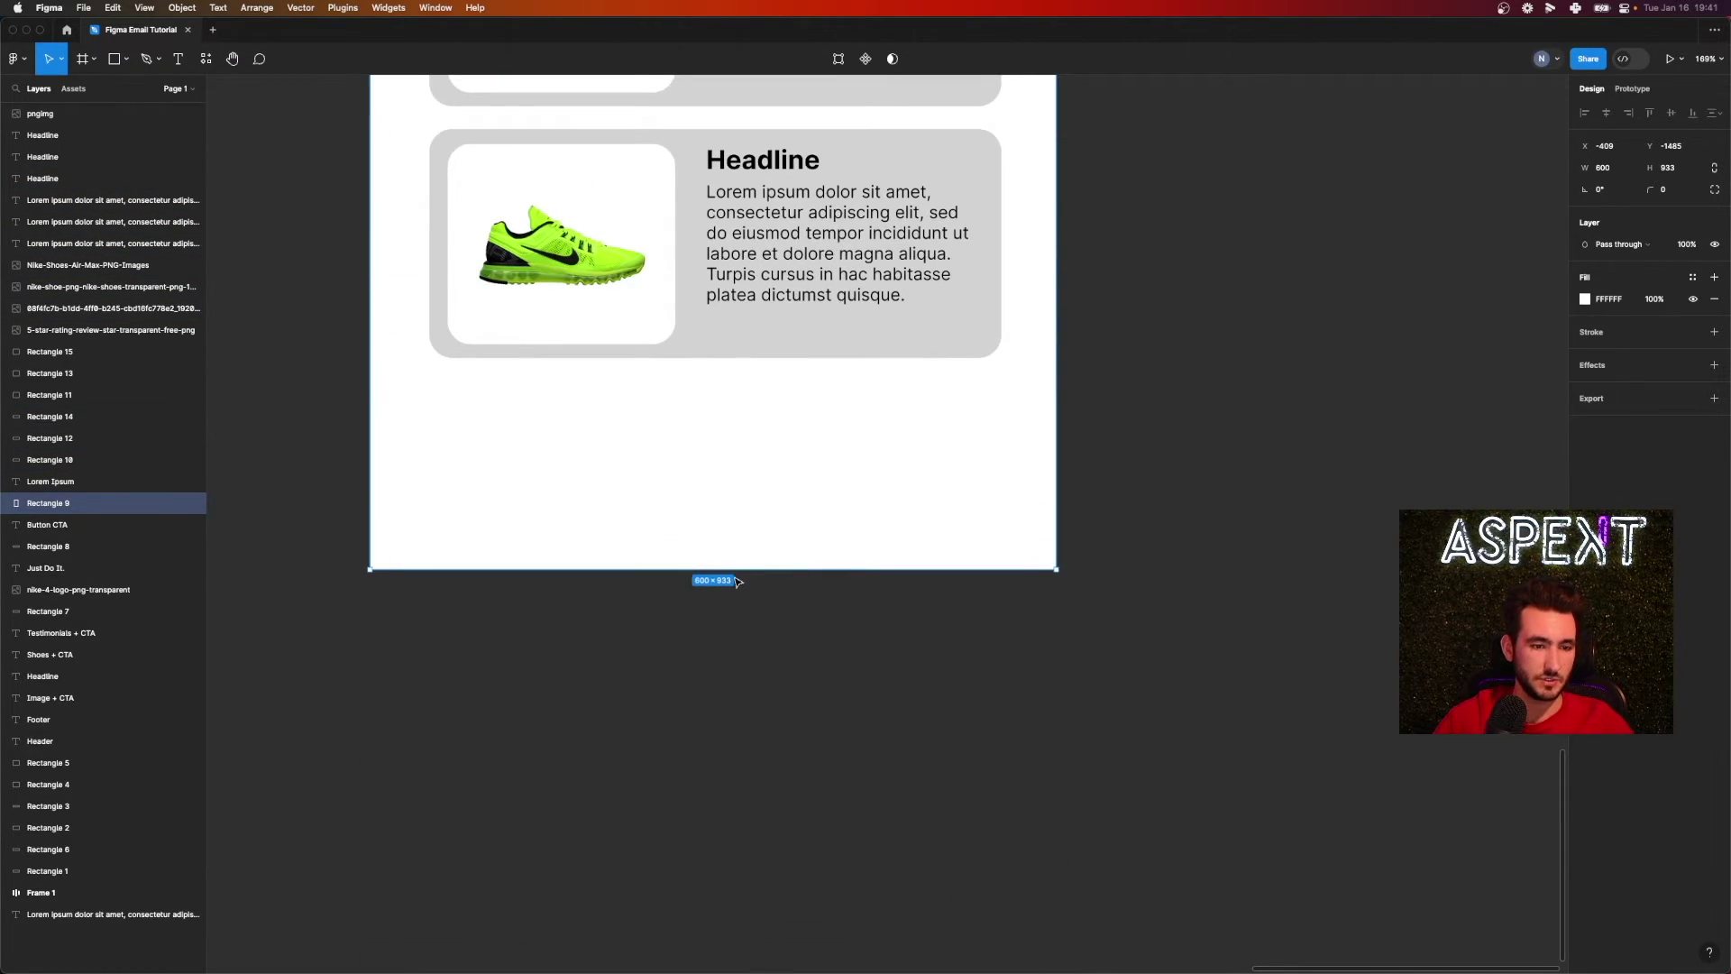
pyautogui.moveTo(733, 569); pyautogui.dragTo(715, 819)
pyautogui.press('super+d')
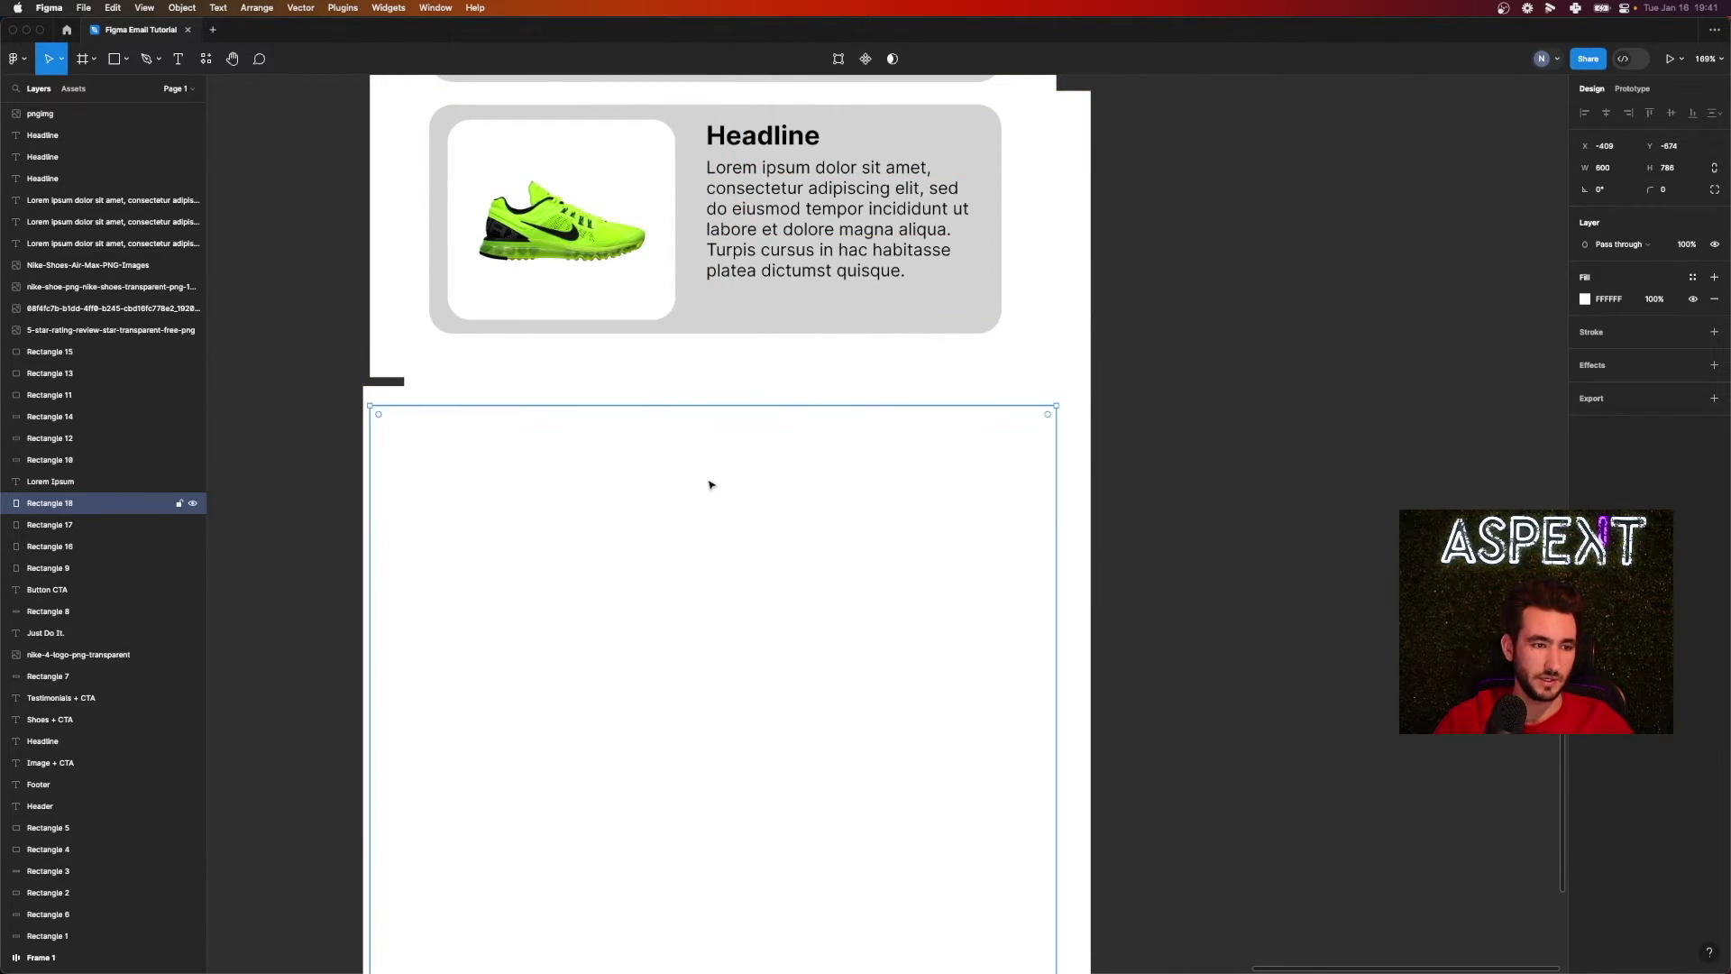
# - Remove the two surplus copies of the white background and snap the remaining one directly against the shoe section's lower edge
pyautogui.click(1102, 336)
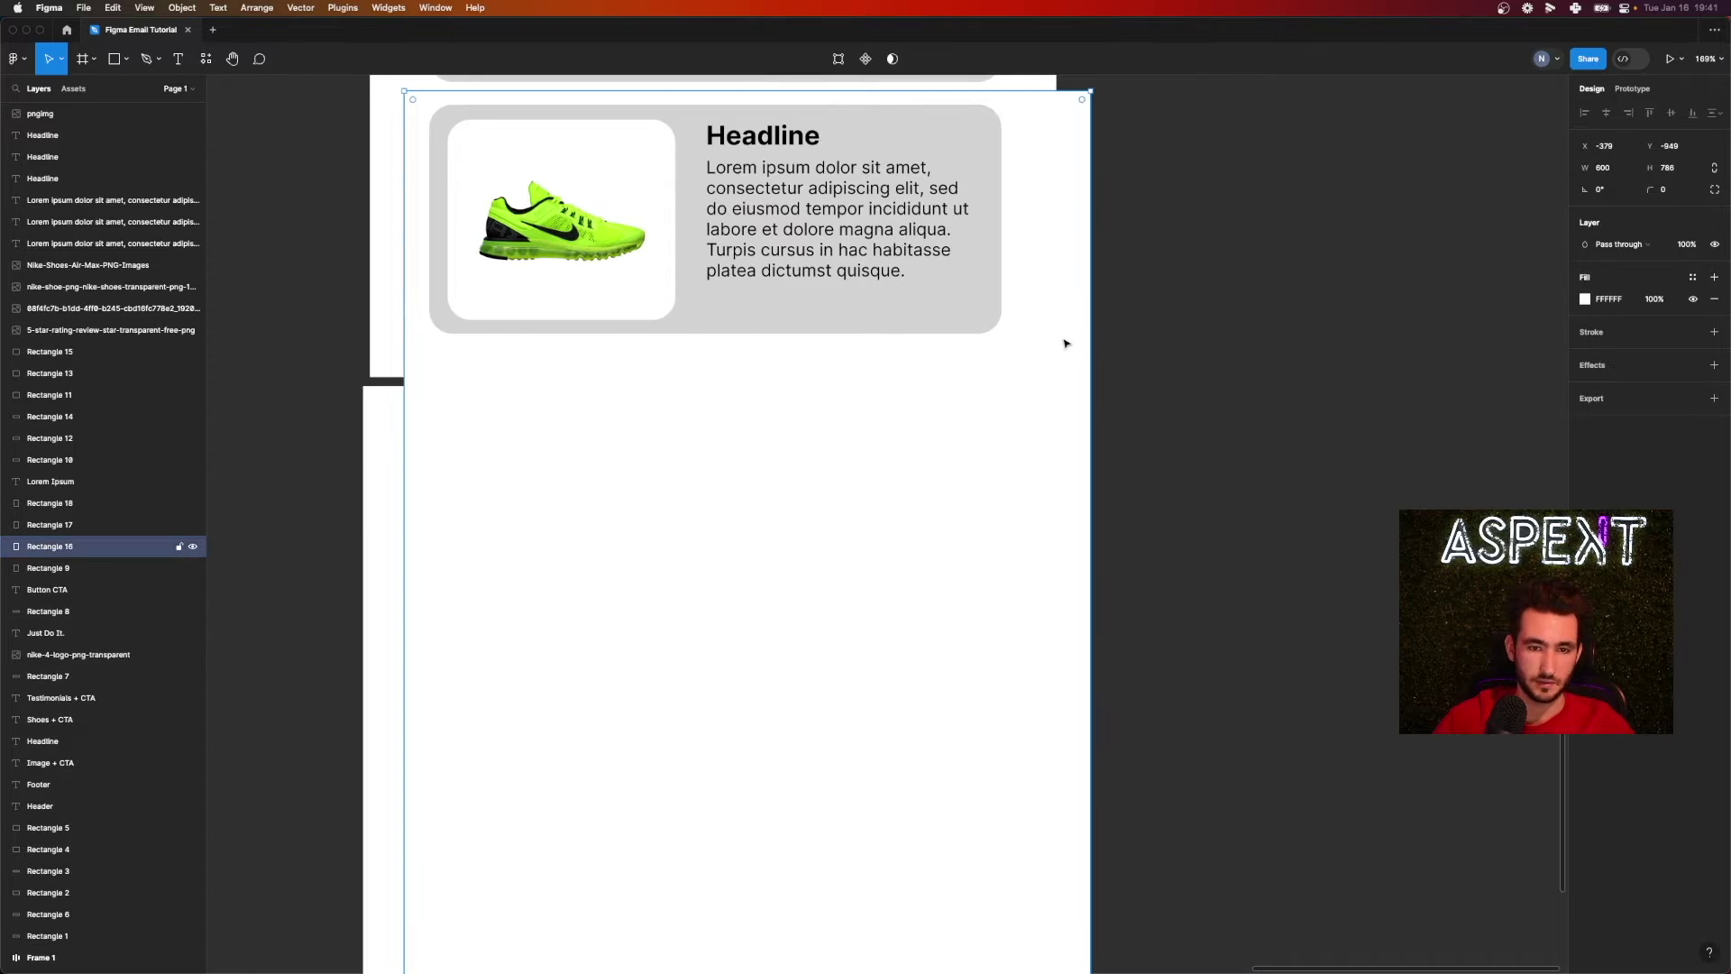
pyautogui.hotkey('ctrl', 'z')
pyautogui.click(1033, 399)
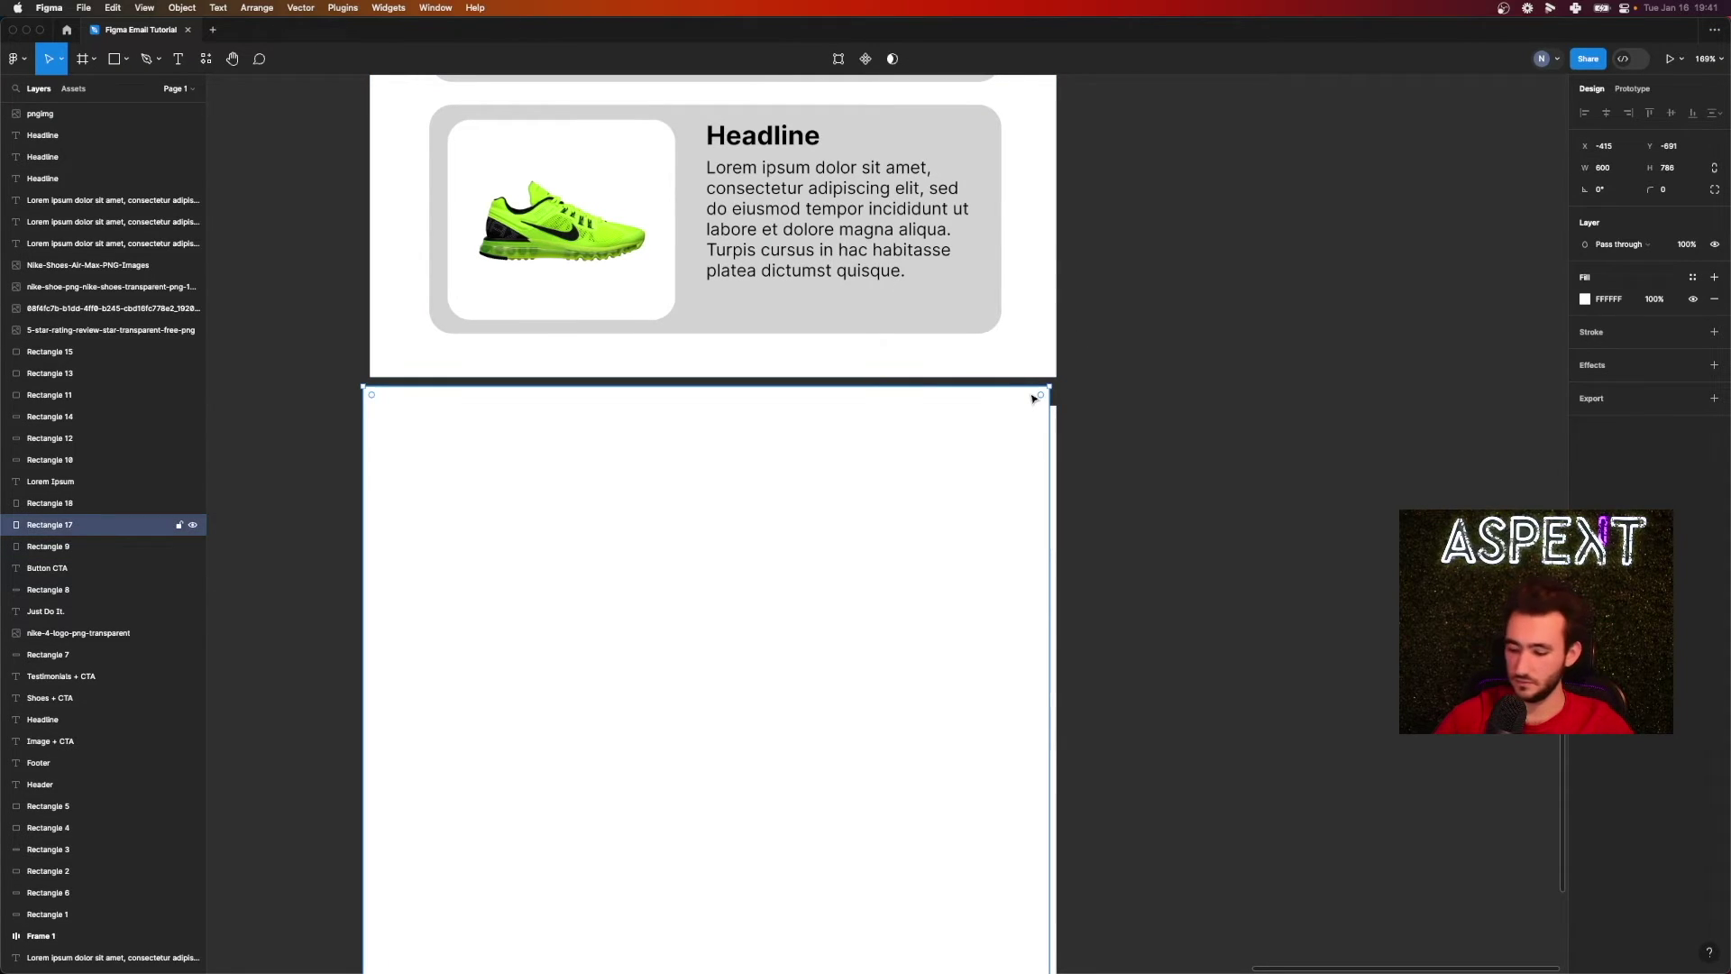
pyautogui.press('Delete')
pyautogui.click(962, 490)
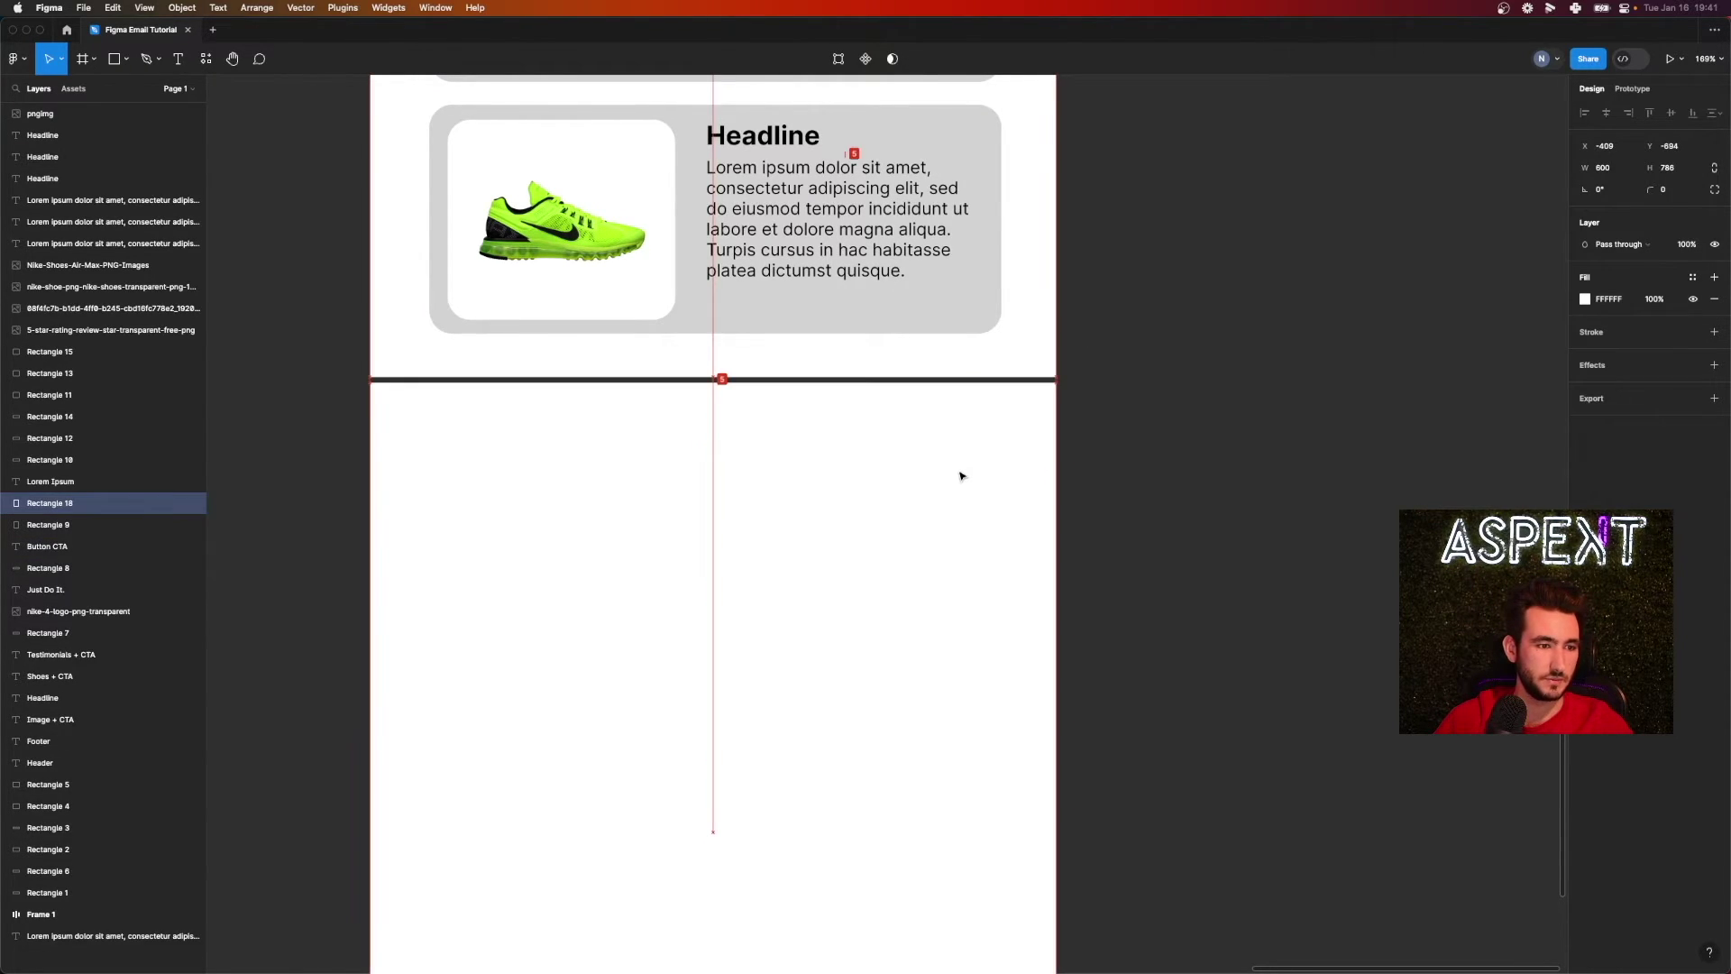
pyautogui.moveTo(962, 476); pyautogui.dragTo(962, 472)
# - Fill the new section's background rectangle with a muted pink, DAB3B3
pyautogui.click(1586, 298)
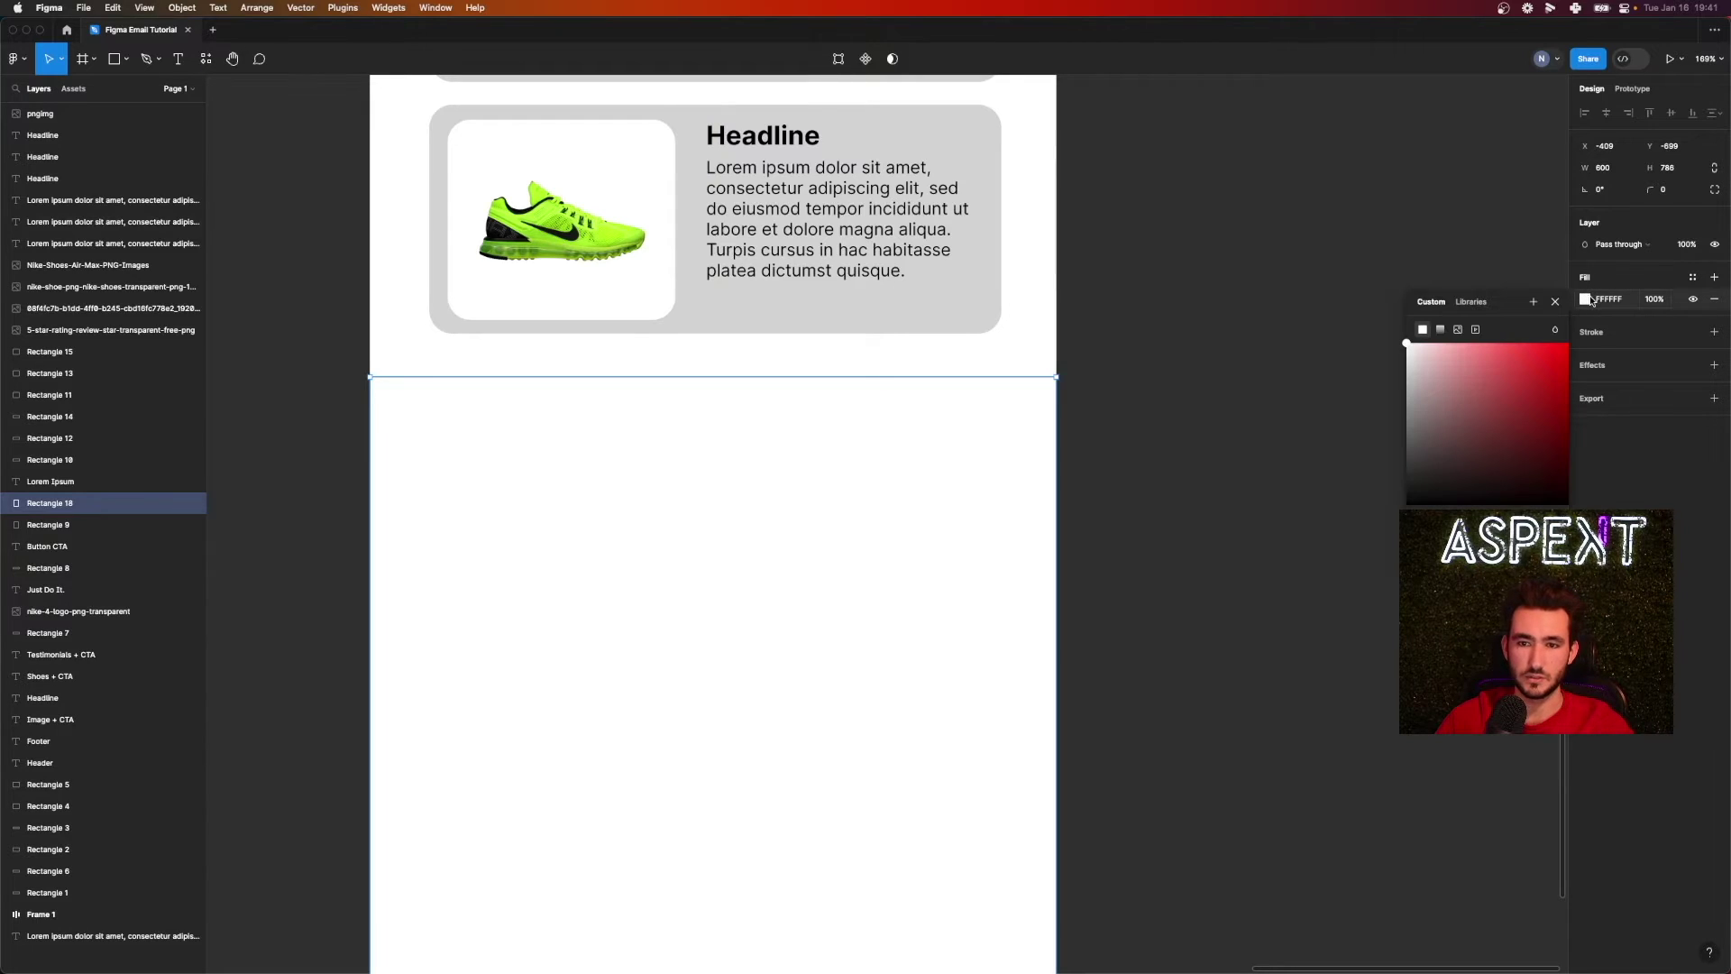
pyautogui.moveTo(1408, 348)
pyautogui.mouseDown()
pyautogui.moveTo(1402, 383)
pyautogui.moveTo(1427, 371)
pyautogui.mouseUp()
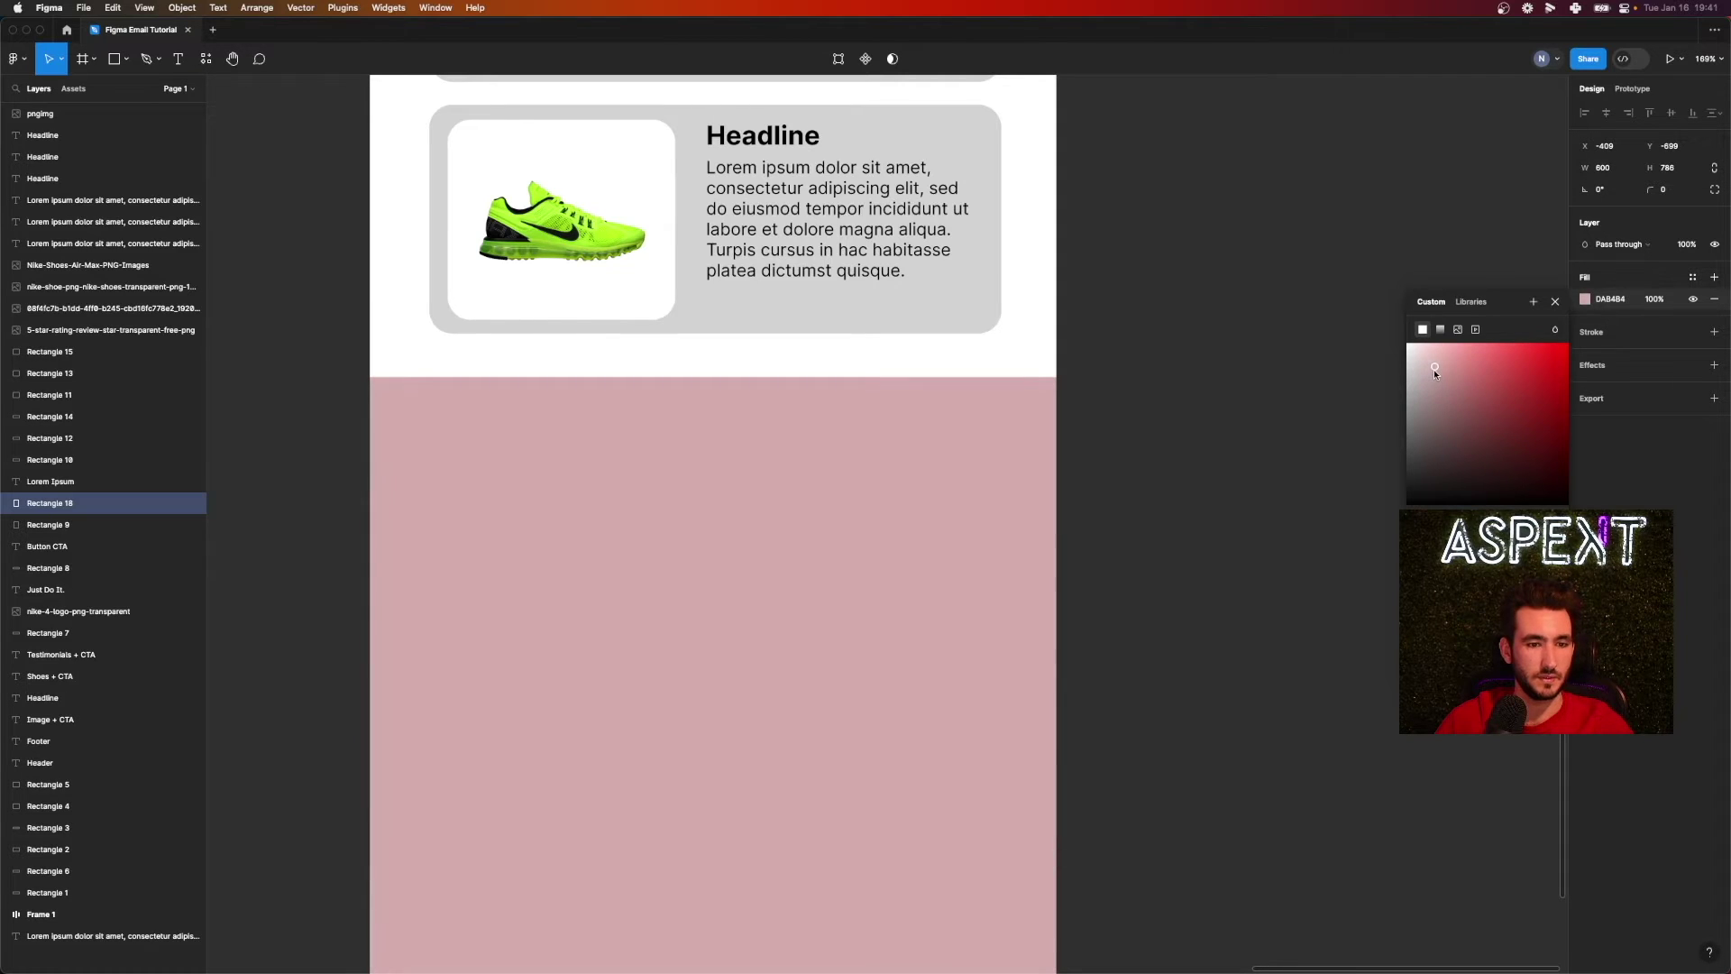
pyautogui.click(1184, 419)
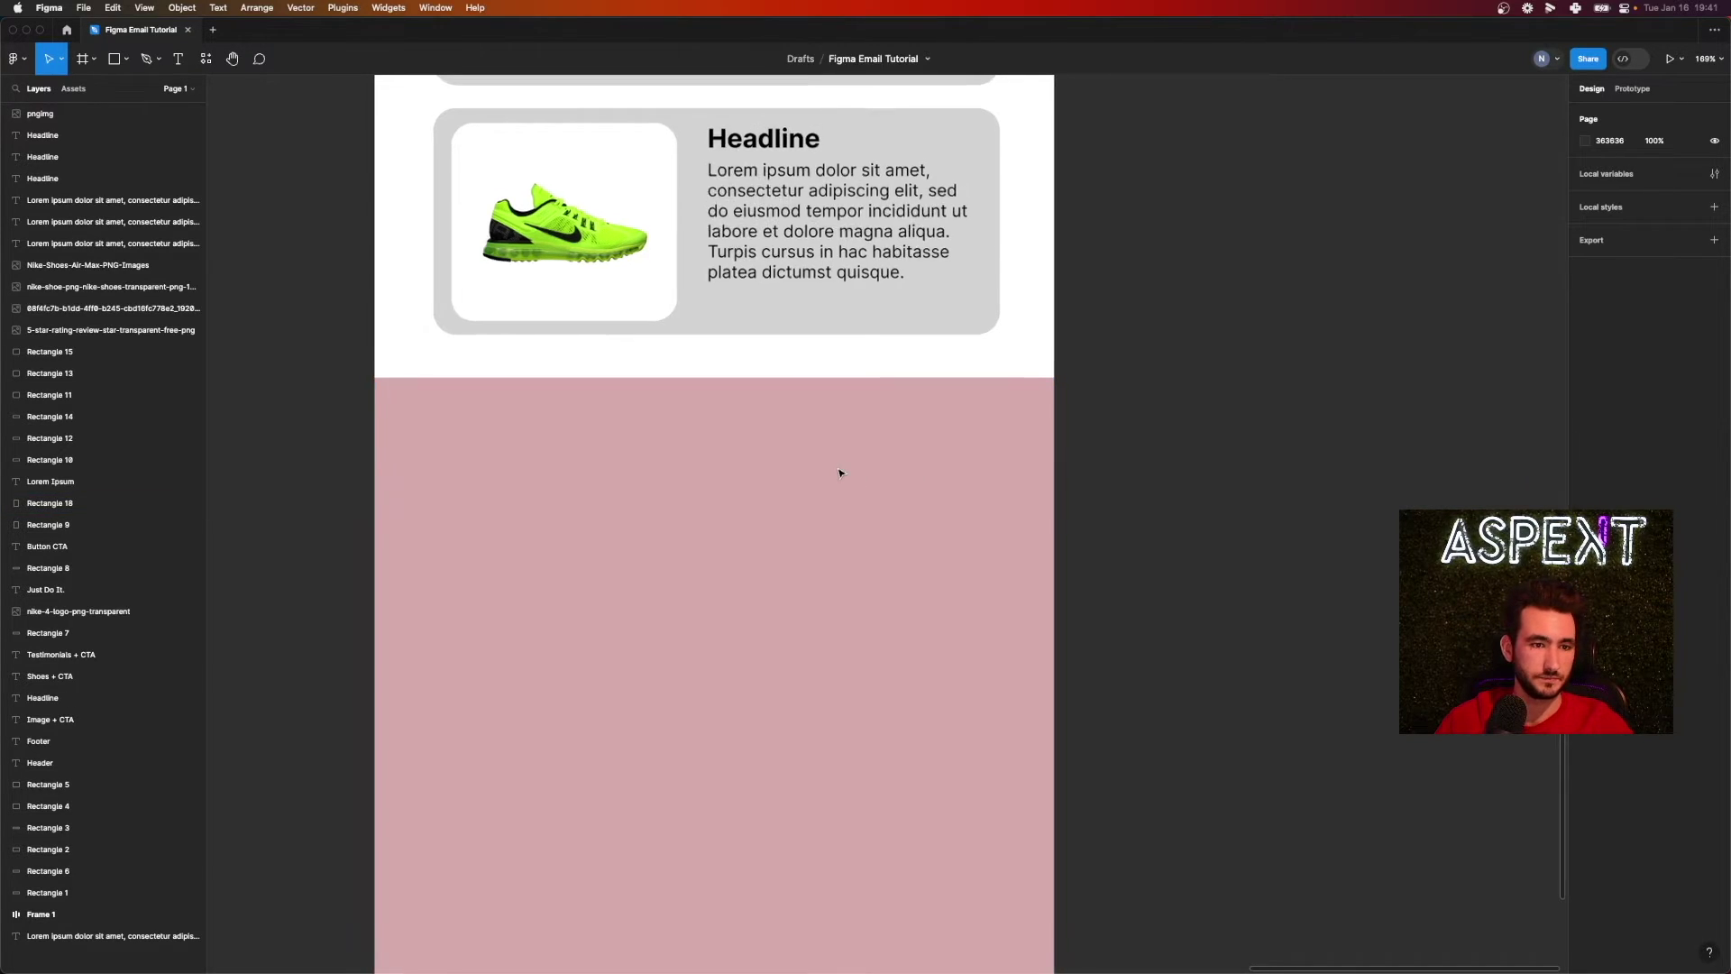
# - Shorten the pink section's rectangle from its lower edge to a height of 629
pyautogui.scroll(-5, 839, 475)
pyautogui.scroll(-1, 825, 631)
pyautogui.click(794, 794)
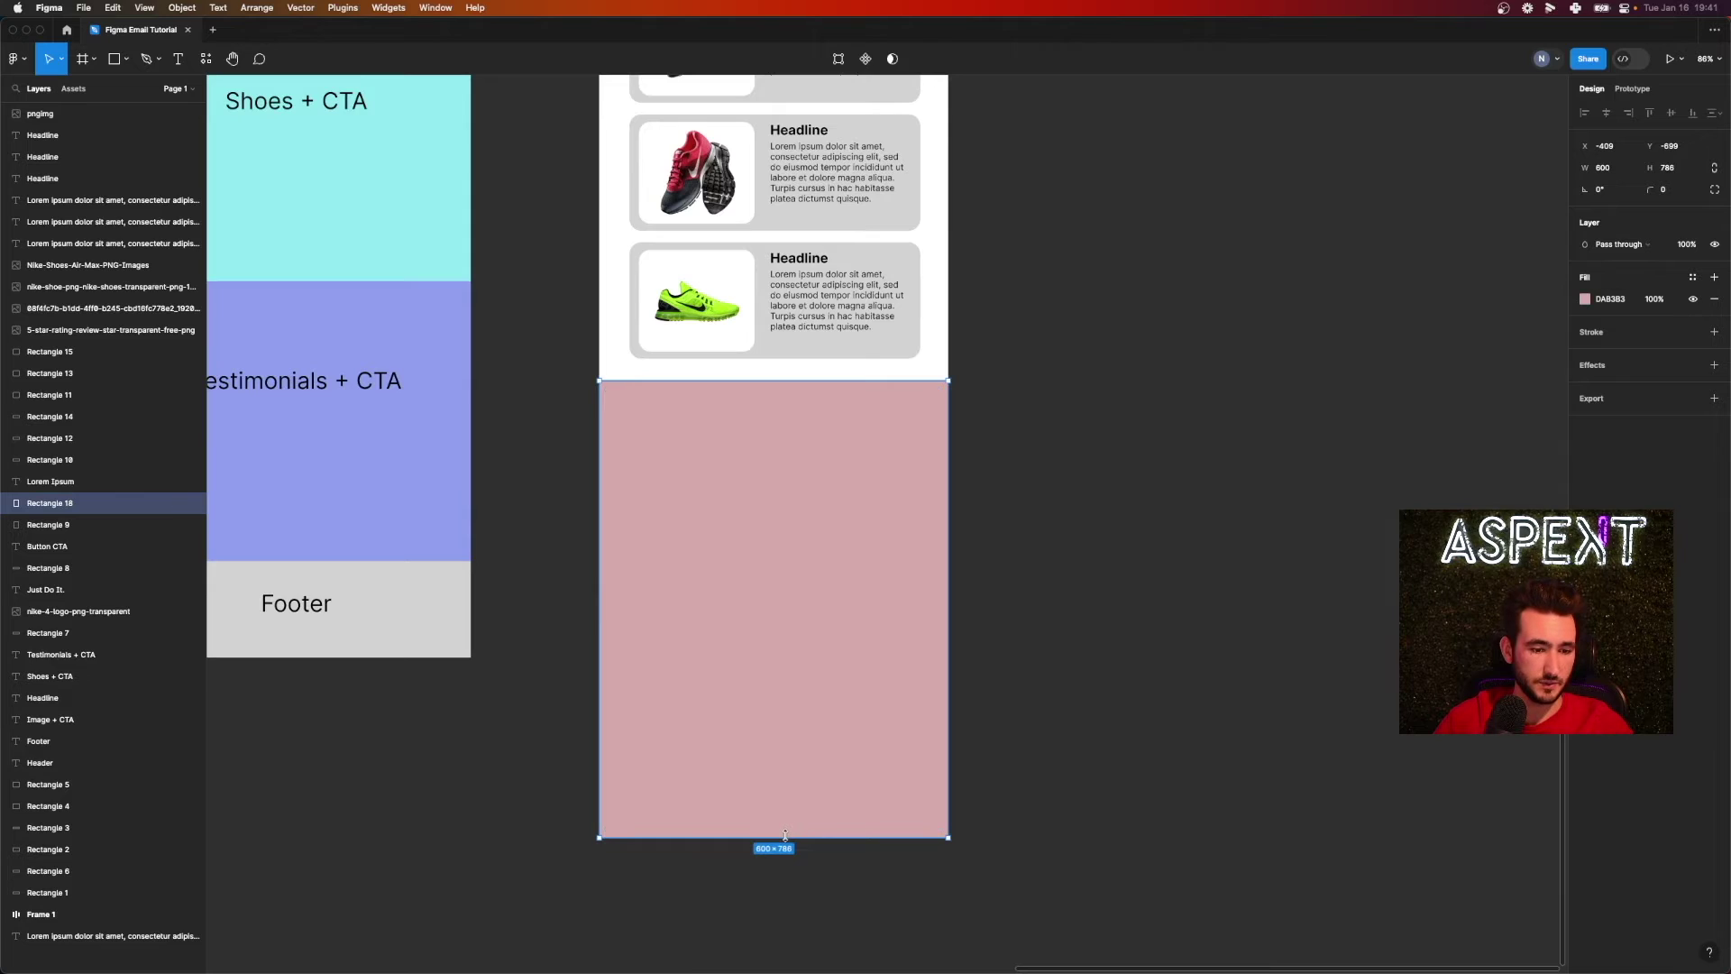
pyautogui.moveTo(785, 835); pyautogui.dragTo(775, 746)
# - Copy the first card's gray rectangle, headline and body text straight down into the pink section, leaving out the shoe and white tile
pyautogui.scroll(5, 838, 312)
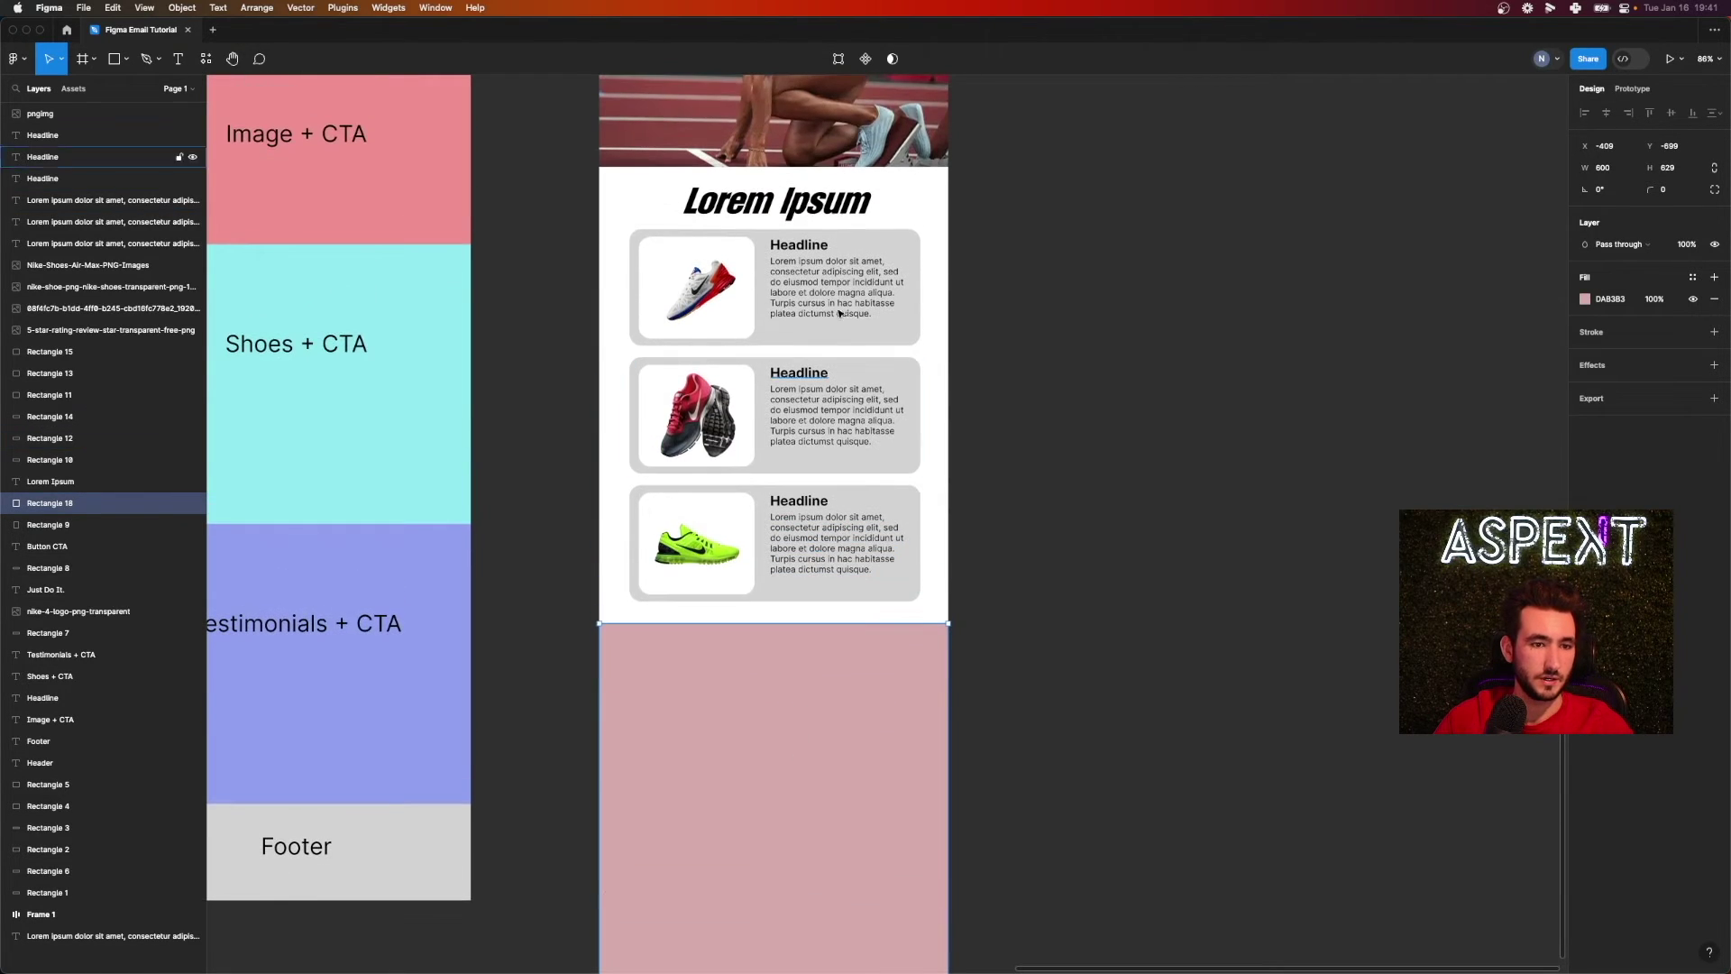
pyautogui.click(838, 313)
pyautogui.keyDown('shift'); pyautogui.click(799, 245); pyautogui.keyUp('shift')
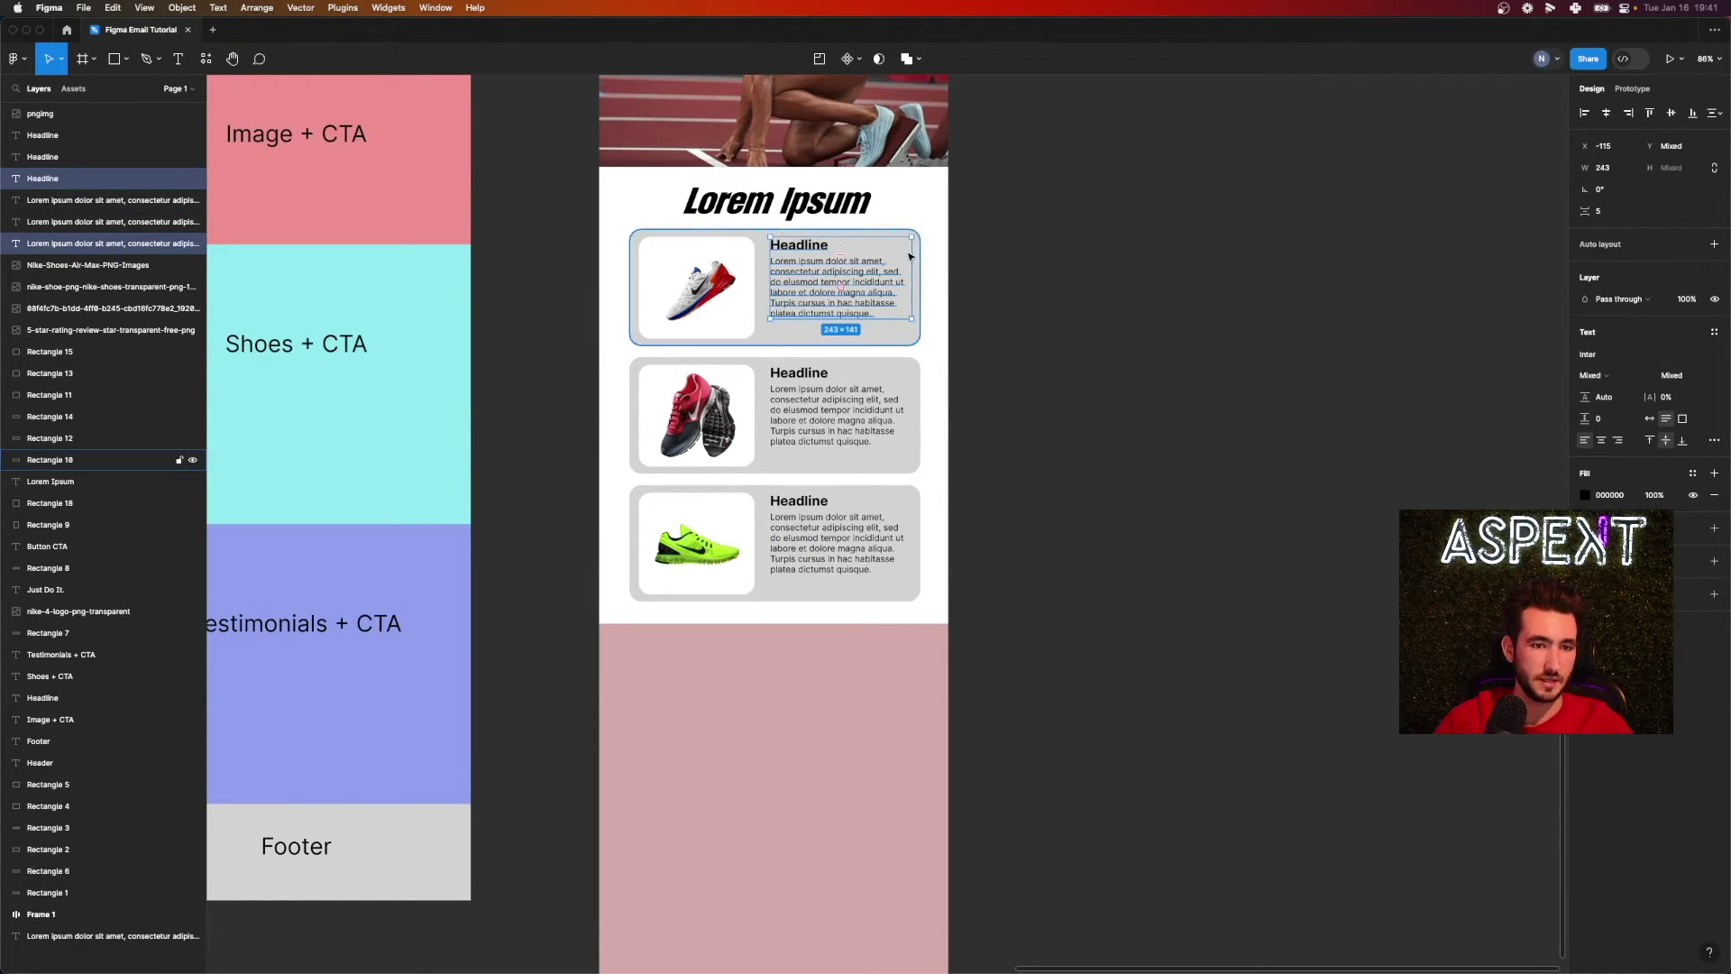
pyautogui.keyDown('shift'); pyautogui.click(909, 336); pyautogui.keyUp('shift')
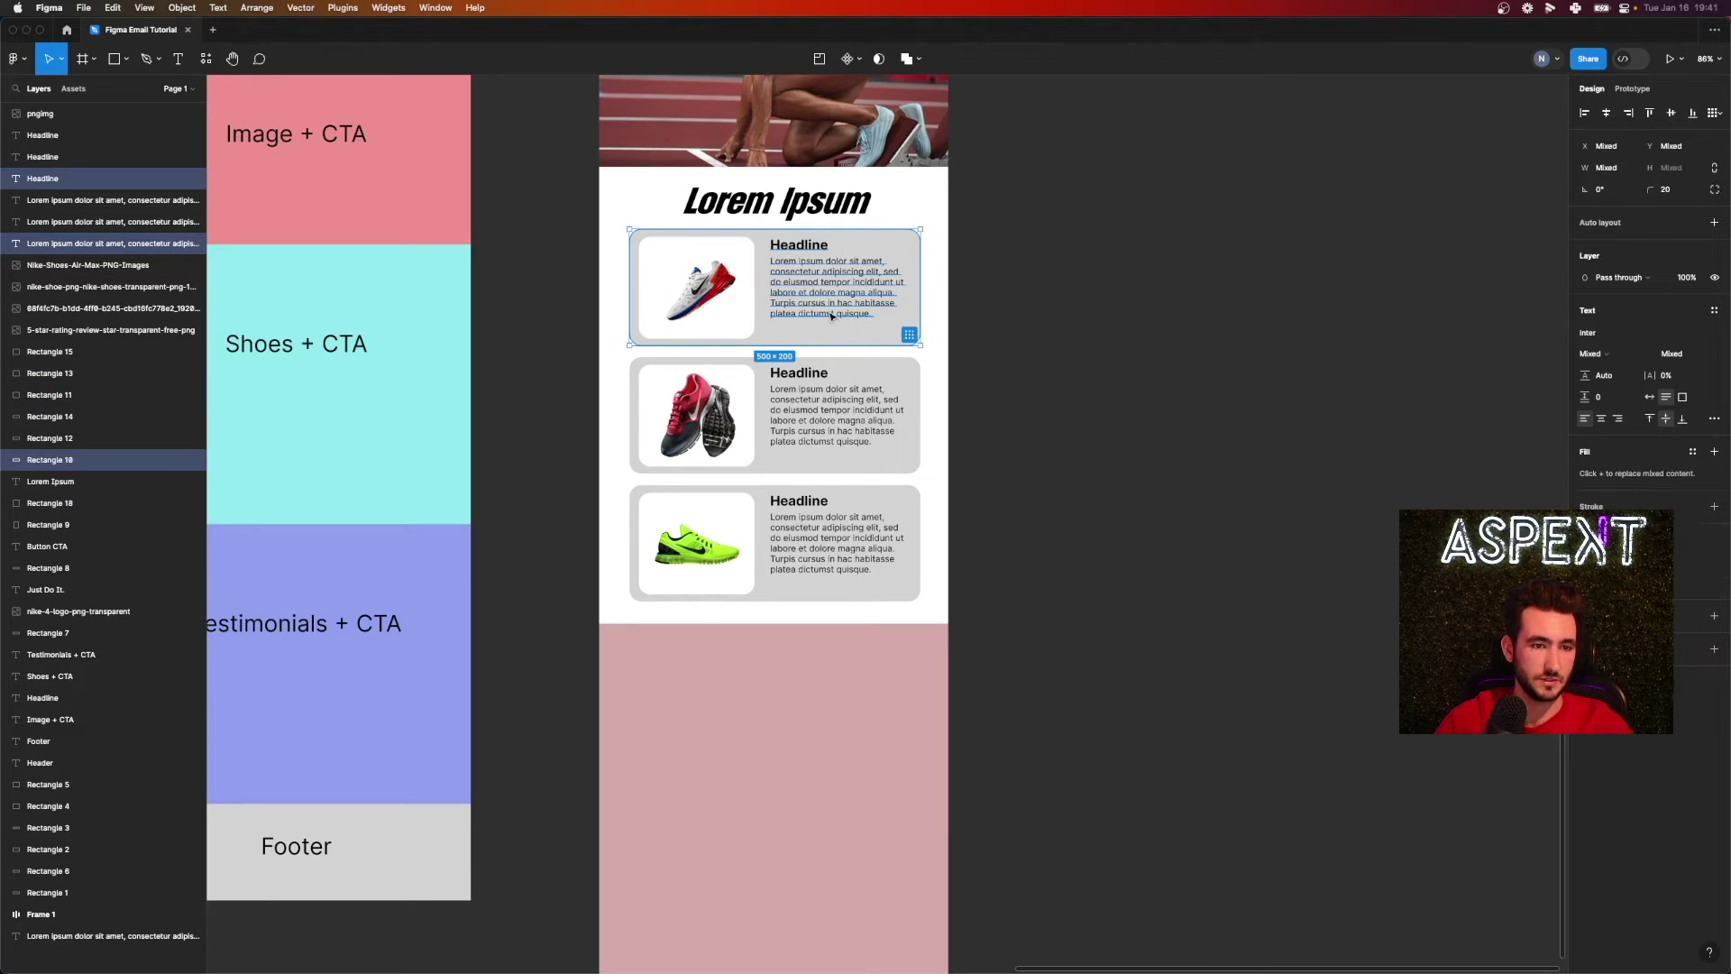
pyautogui.moveTo(829, 307); pyautogui.dragTo(830, 732)
pyautogui.scroll(5, 794, 686)
# - In the copied card, move the headline below the body text, shift the body text to the card's upper left, and widen it to 430
pyautogui.click(803, 523)
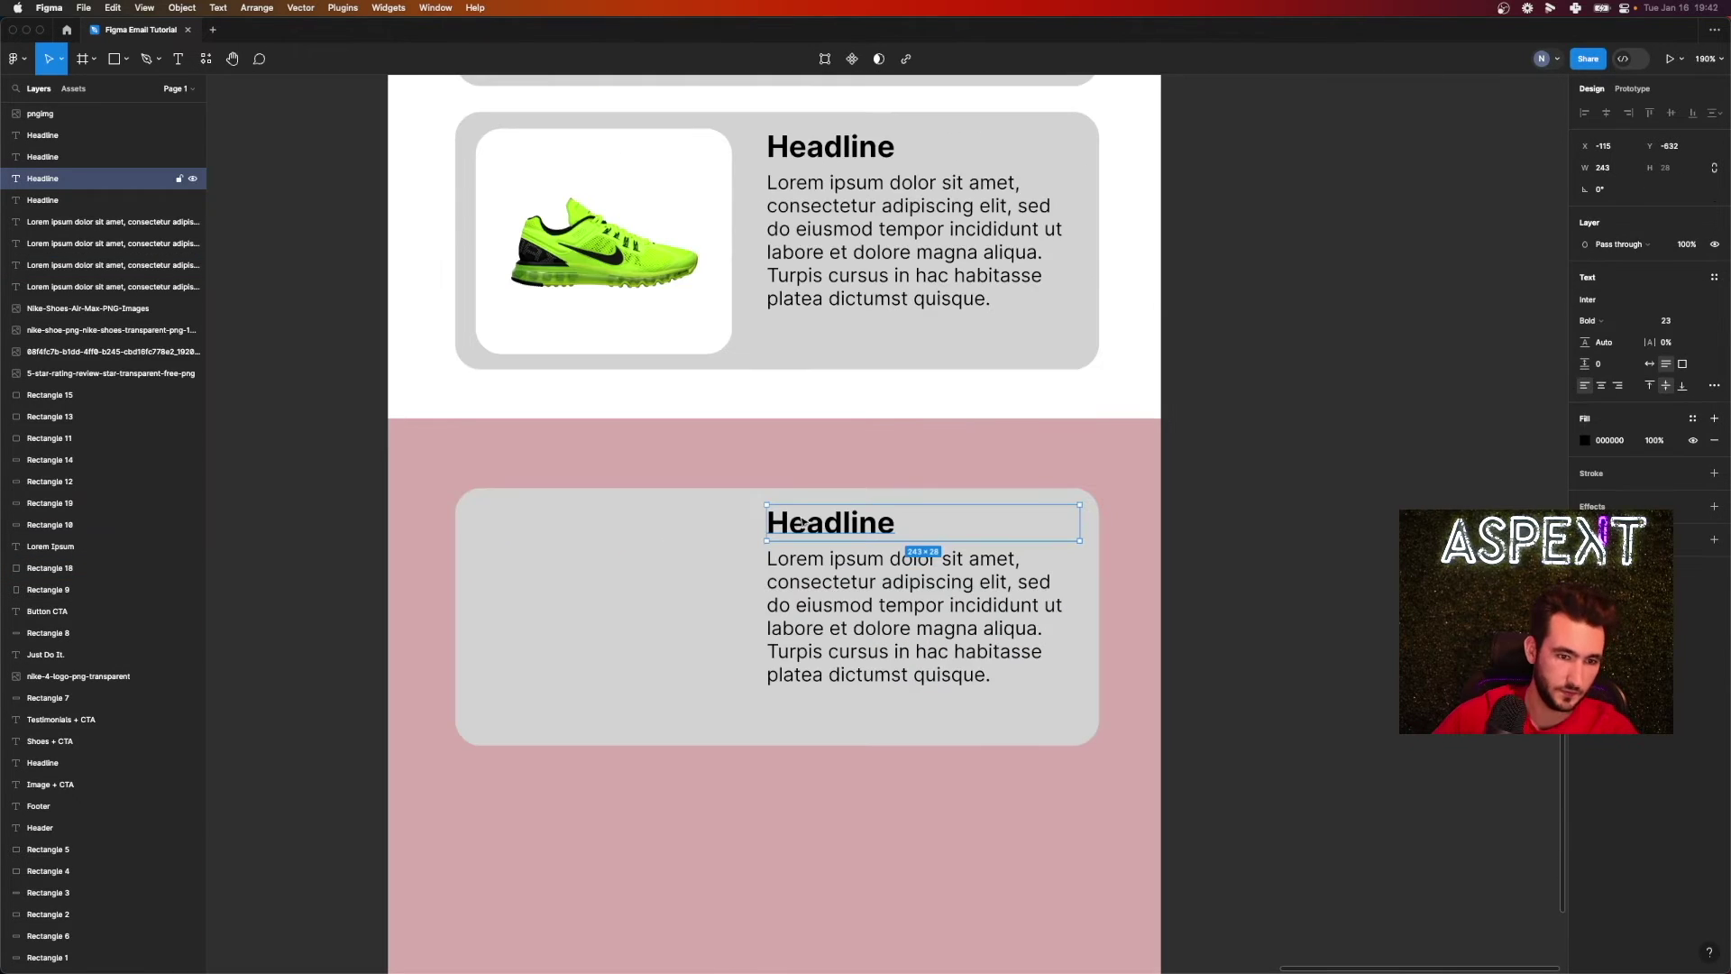
pyautogui.moveTo(803, 523); pyautogui.dragTo(803, 717)
pyautogui.moveTo(815, 586); pyautogui.dragTo(564, 559)
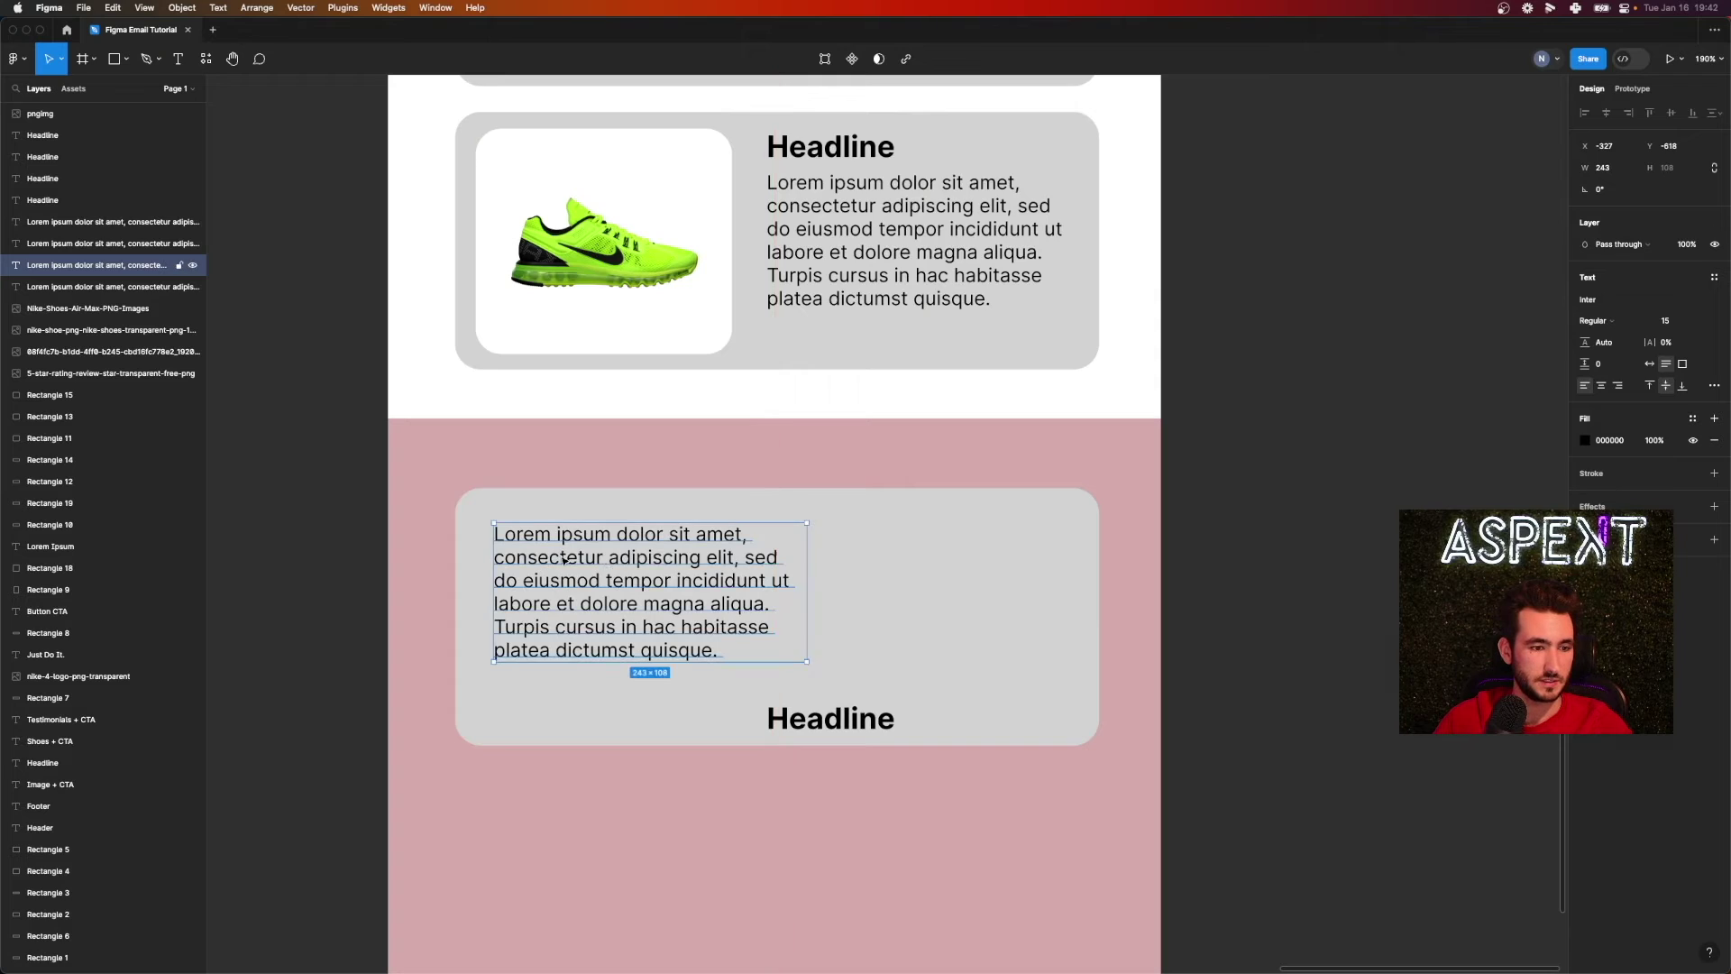
pyautogui.moveTo(807, 586); pyautogui.dragTo(1048, 576)
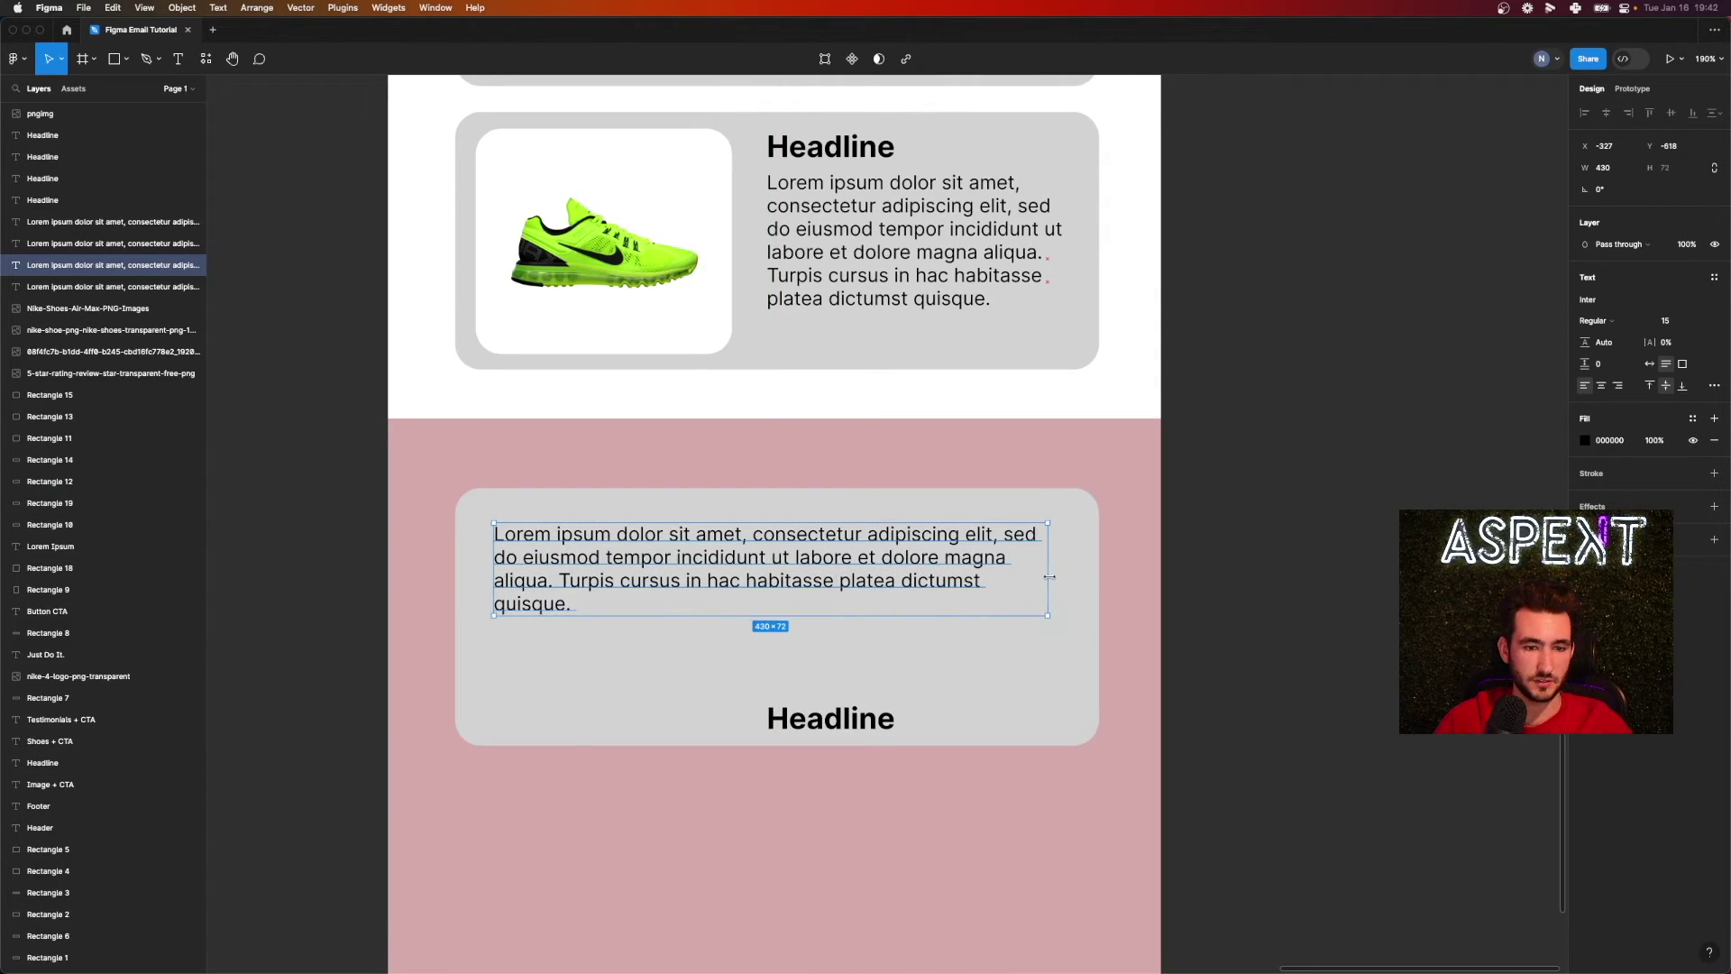
pyautogui.moveTo(776, 577); pyautogui.dragTo(776, 587)
# - Change the headline under the testimonial text to a dash followed by the customer's full name, and line it up with the text's left edge
pyautogui.moveTo(786, 708); pyautogui.dragTo(551, 678)
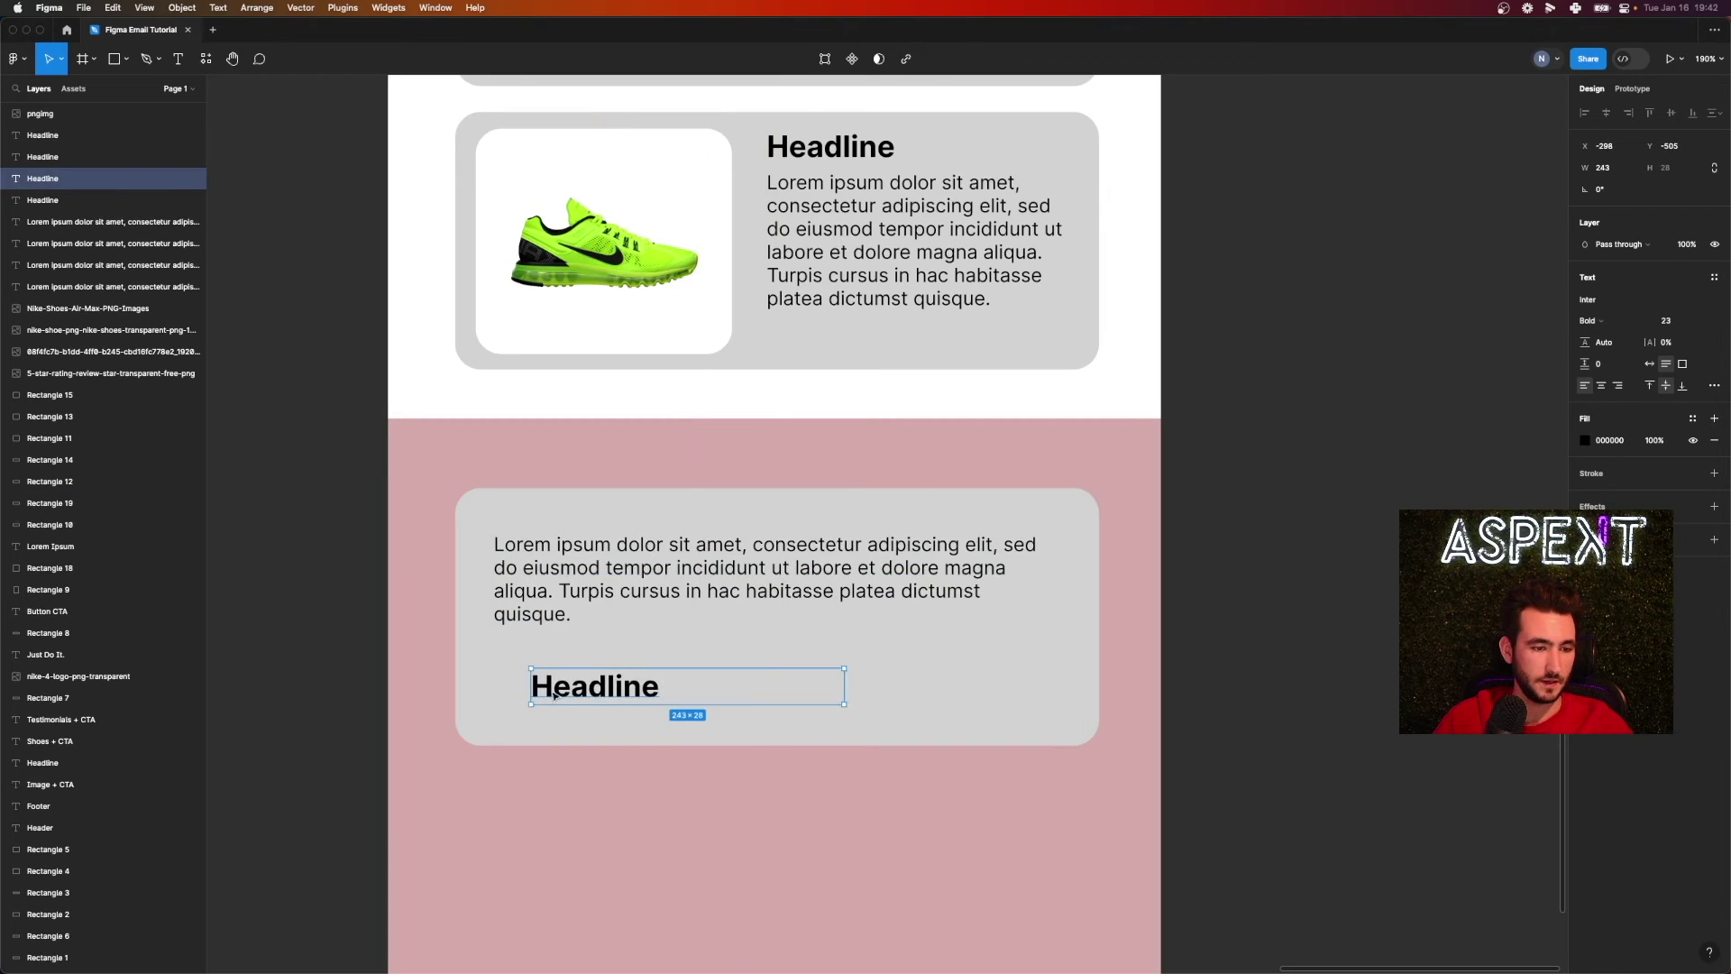
pyautogui.doubleClick(558, 689)
pyautogui.click(558, 689)
pyautogui.write('-')
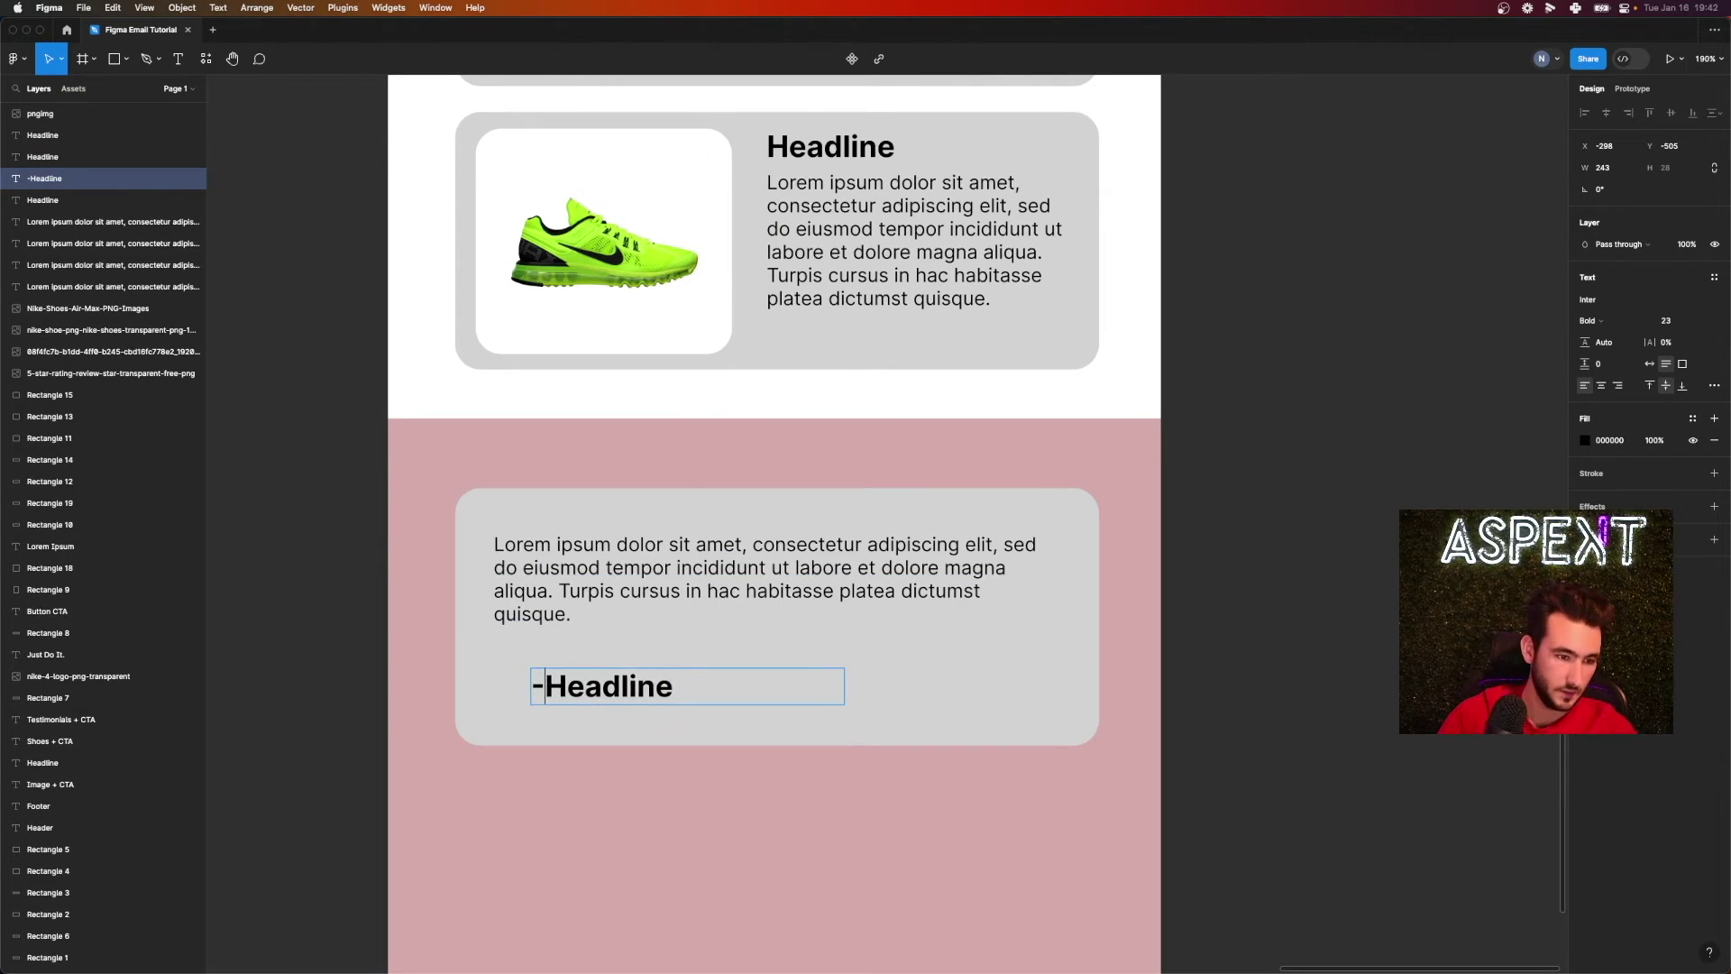
pyautogui.press('super+z')
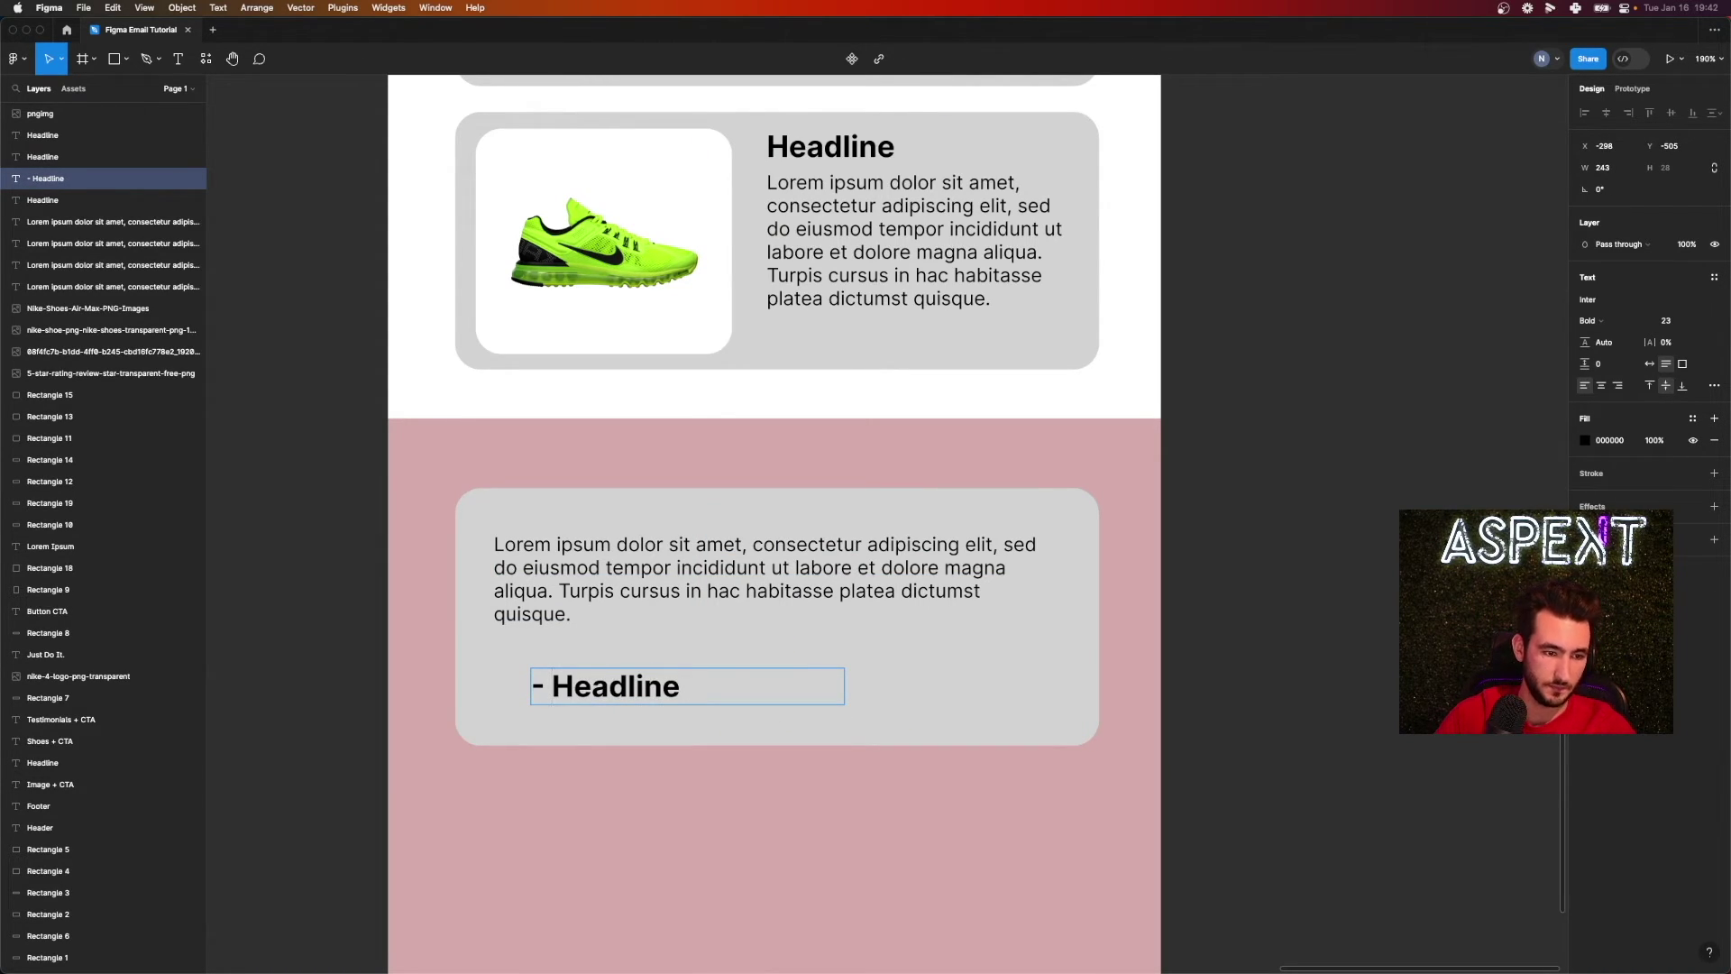
pyautogui.press('shift+super+Right')
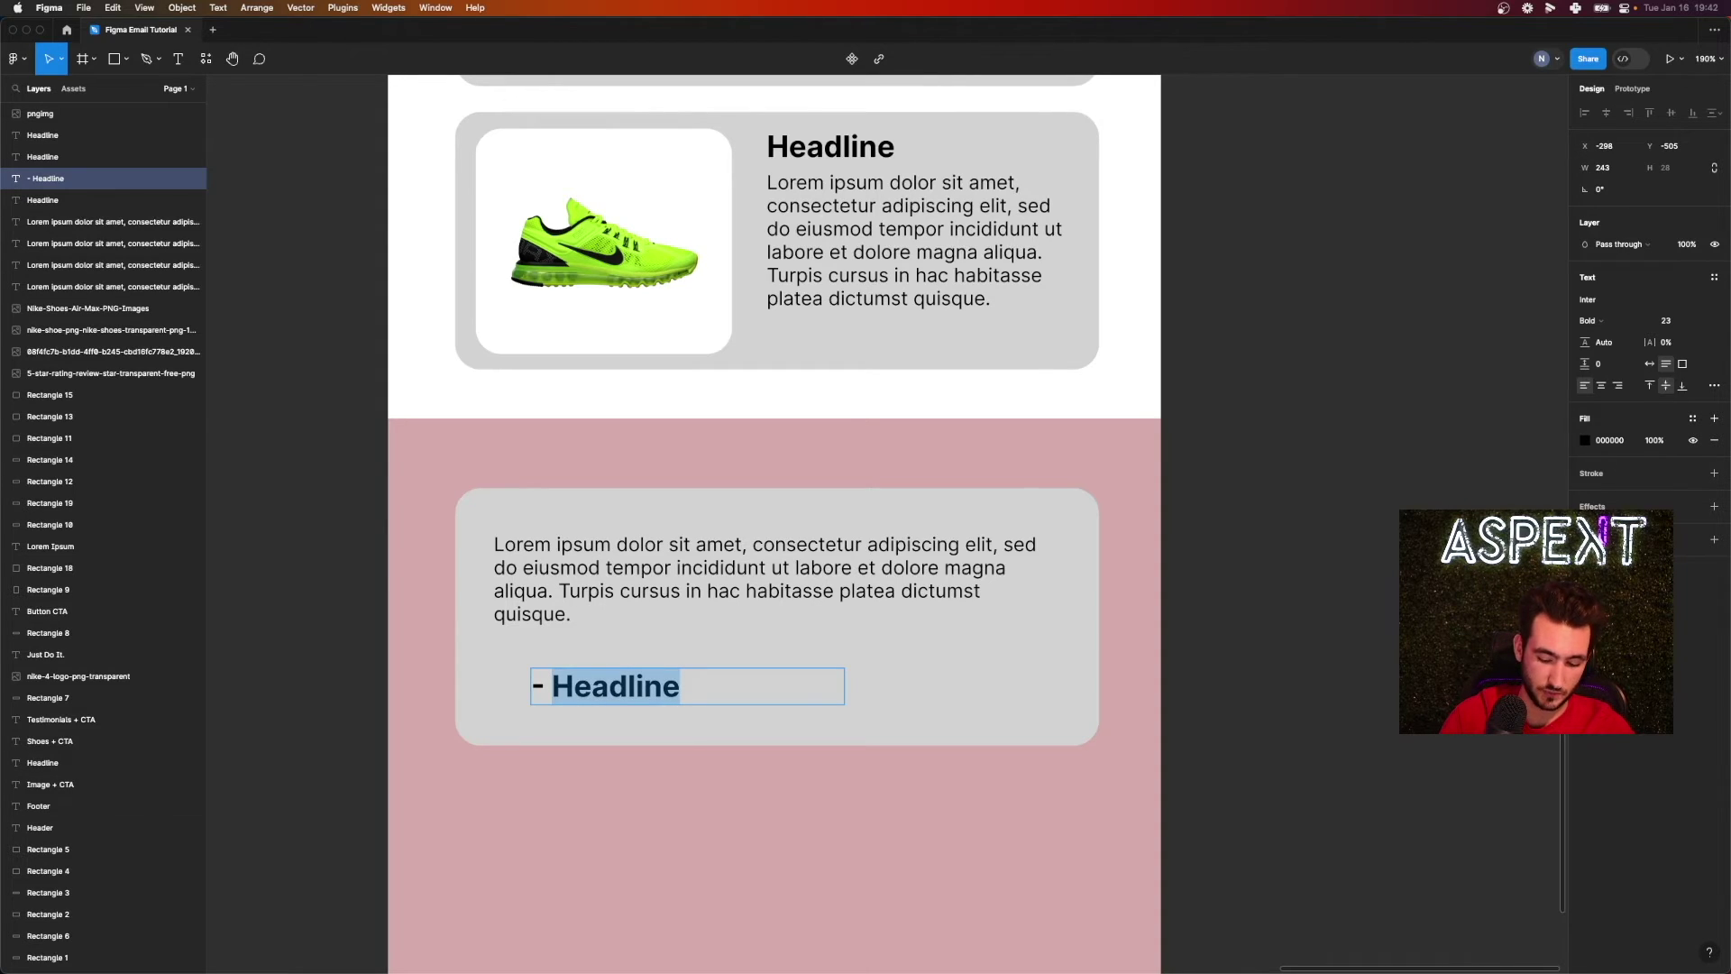
pyautogui.write('Jack Smith')
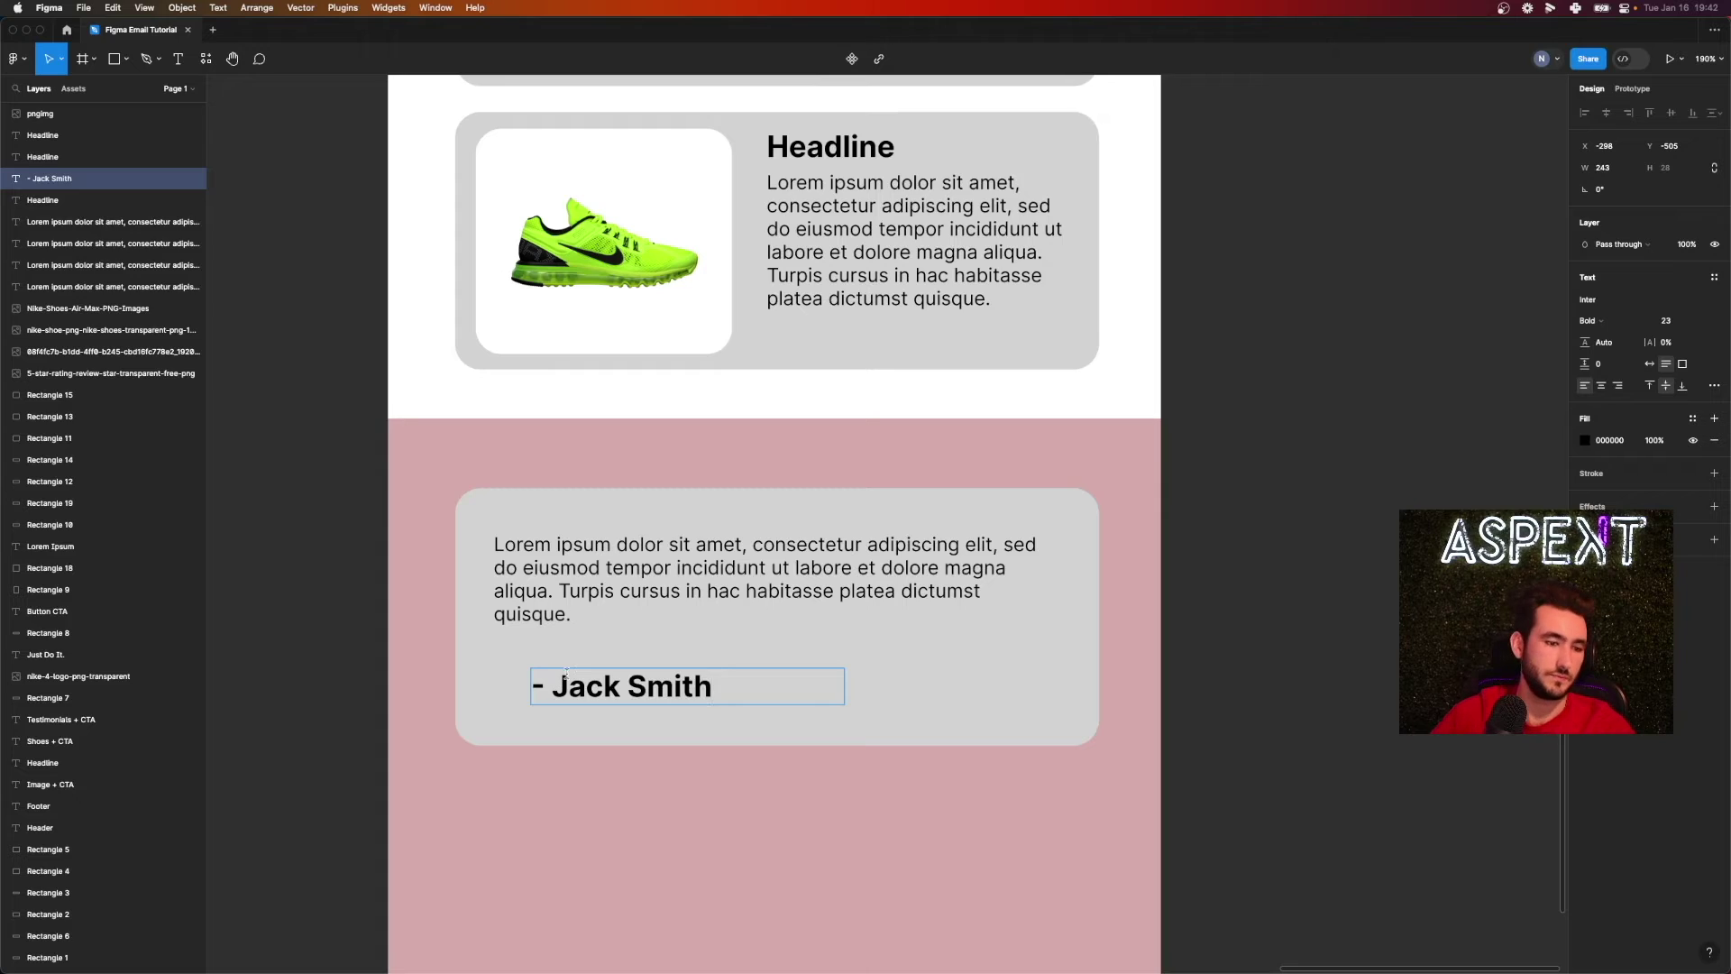
pyautogui.moveTo(649, 688); pyautogui.dragTo(613, 692)
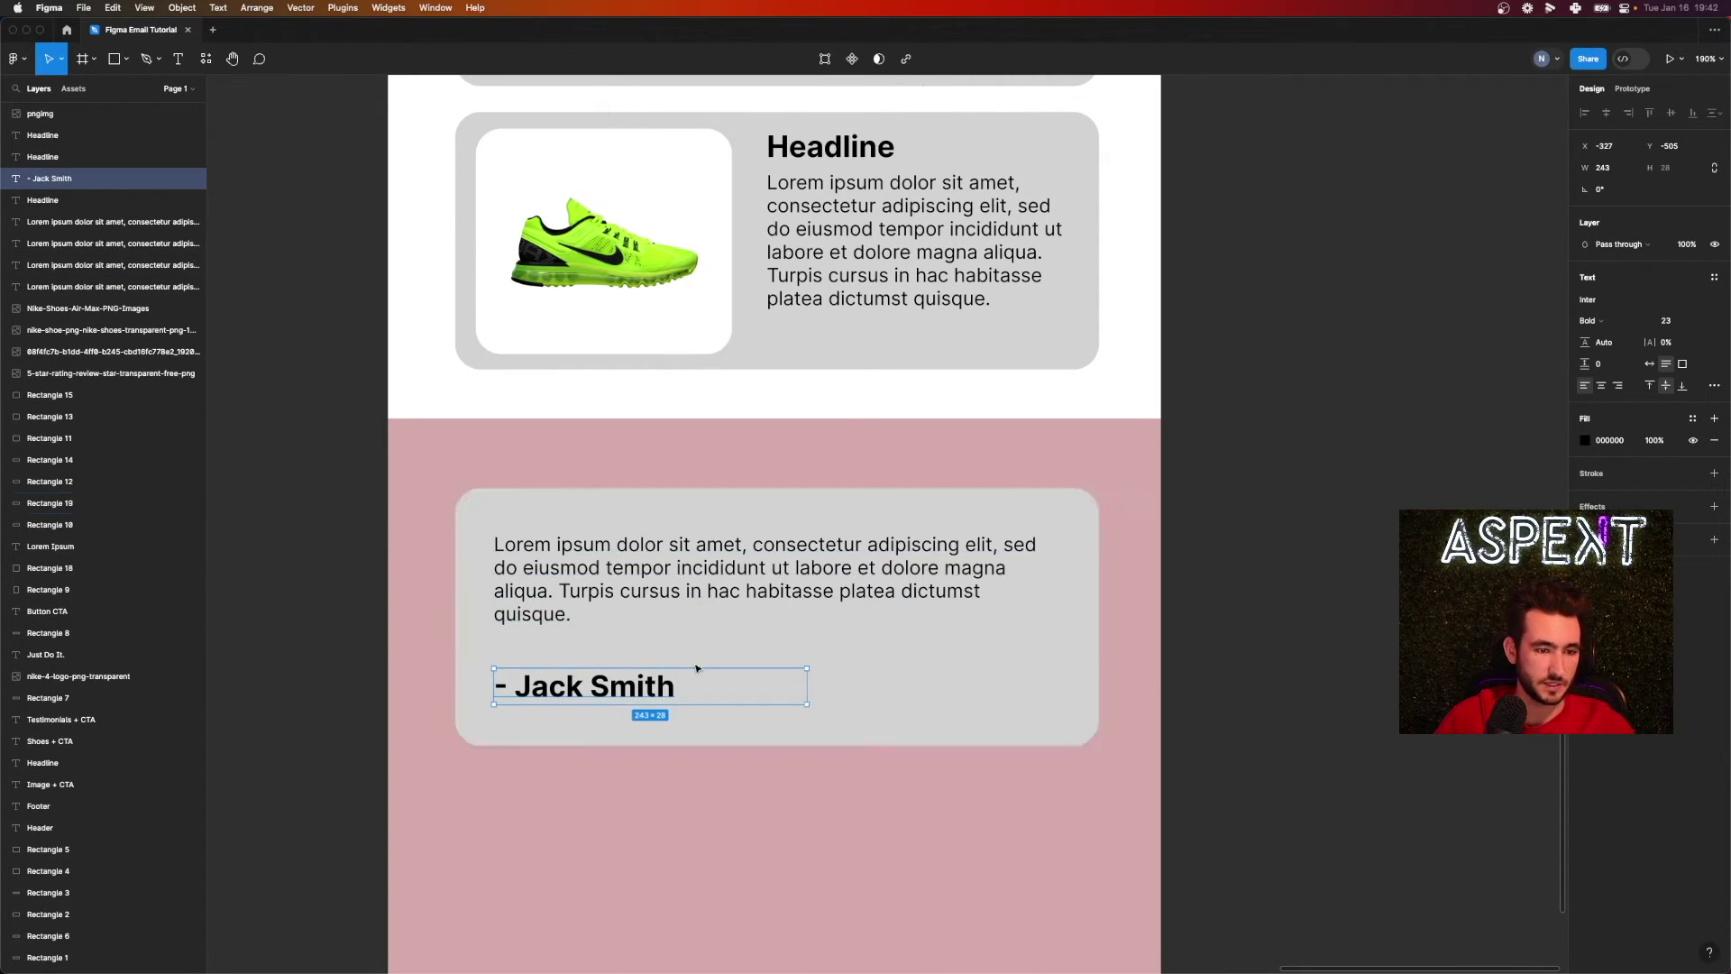
# - Bring the five-star rating image over beside the email design and crop its empty margins to a height of 133
pyautogui.click(749, 650)
pyautogui.scroll(-5, 748, 649)
pyautogui.scroll(-5, 748, 649)
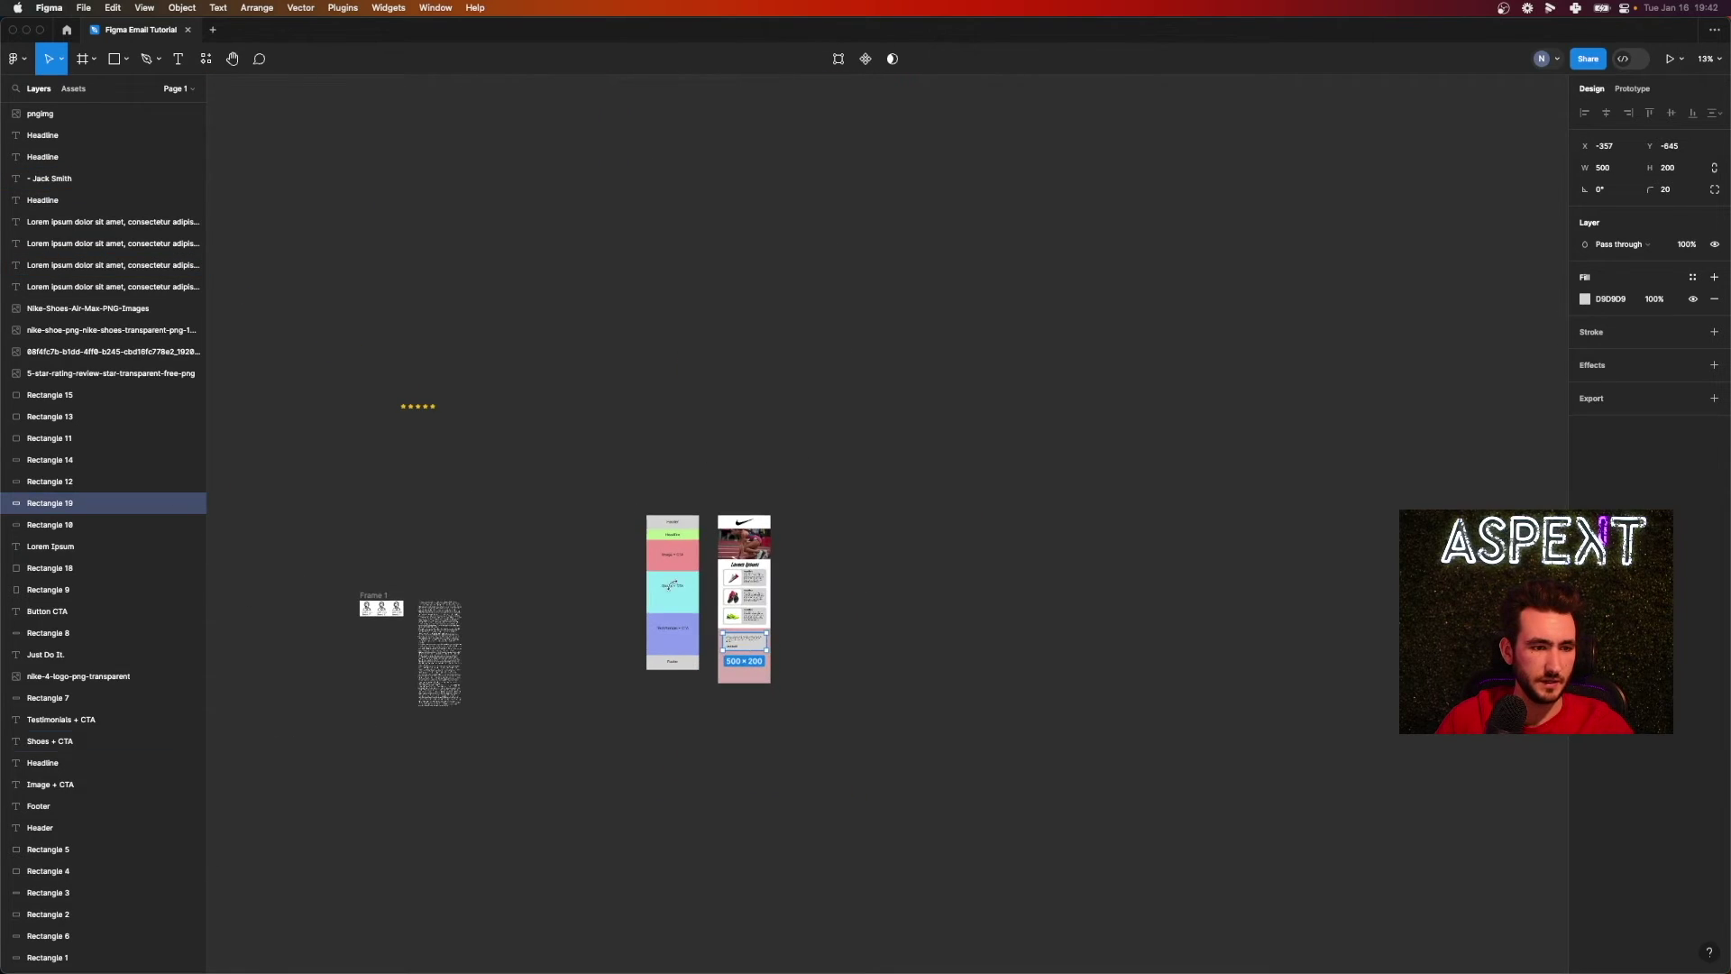
pyautogui.moveTo(424, 408); pyautogui.dragTo(882, 732)
pyautogui.scroll(5, 749, 667)
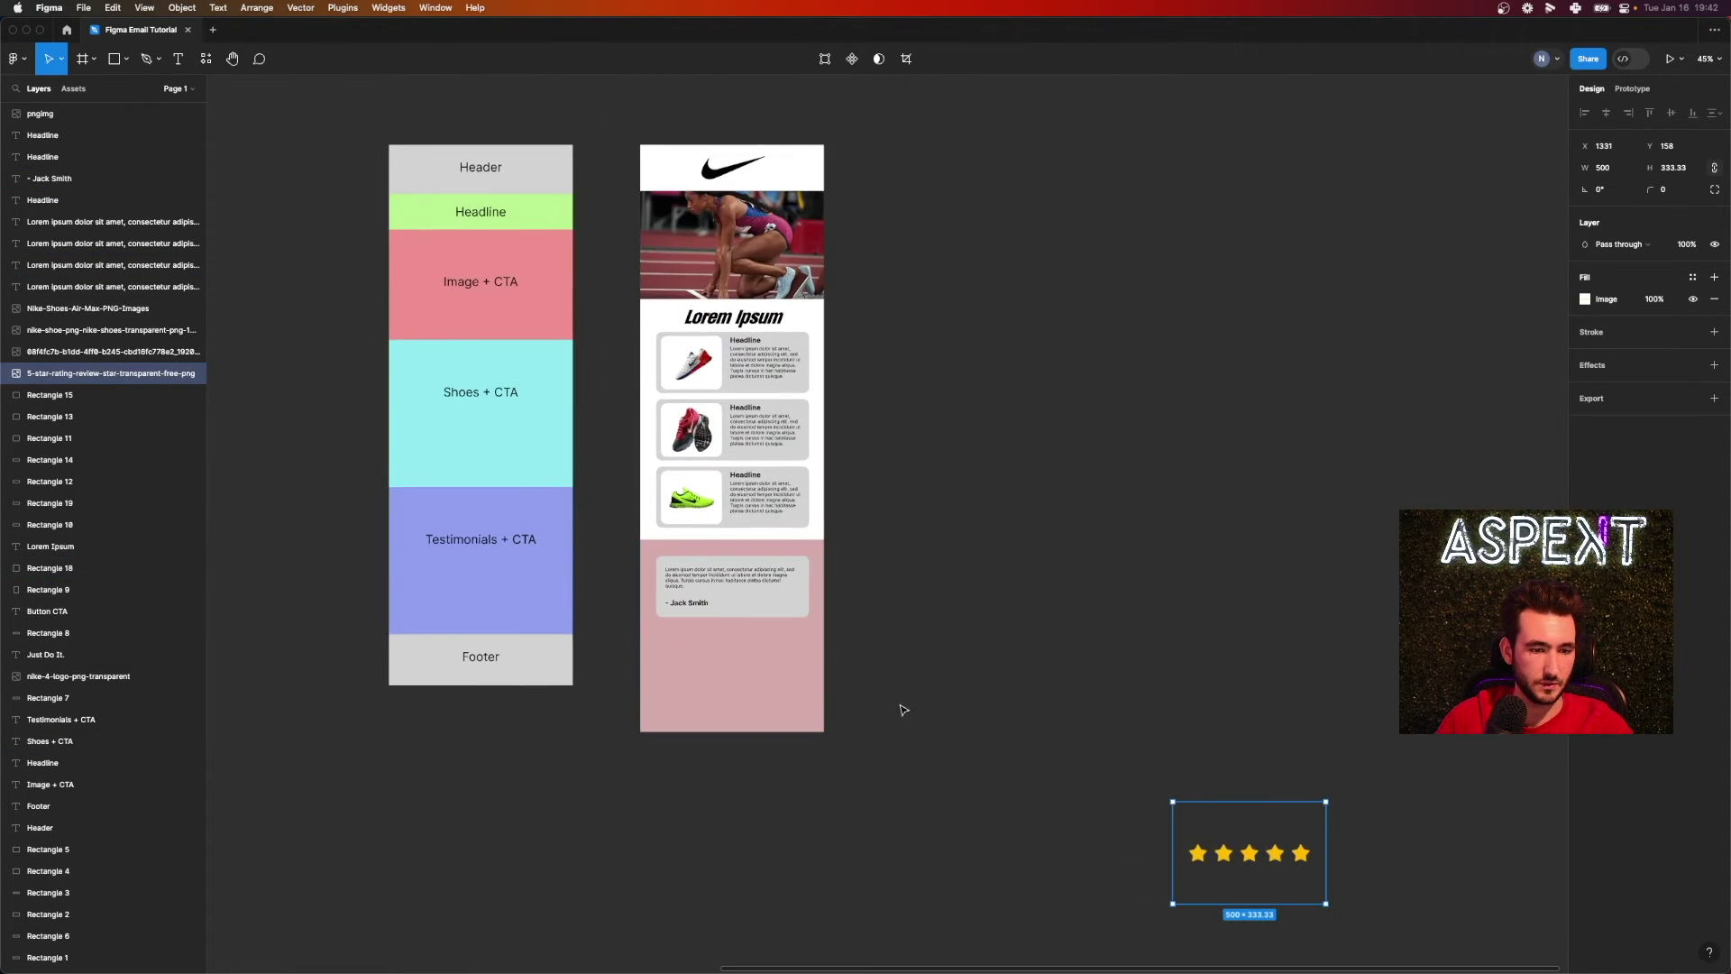
pyautogui.moveTo(1244, 801); pyautogui.dragTo(989, 694)
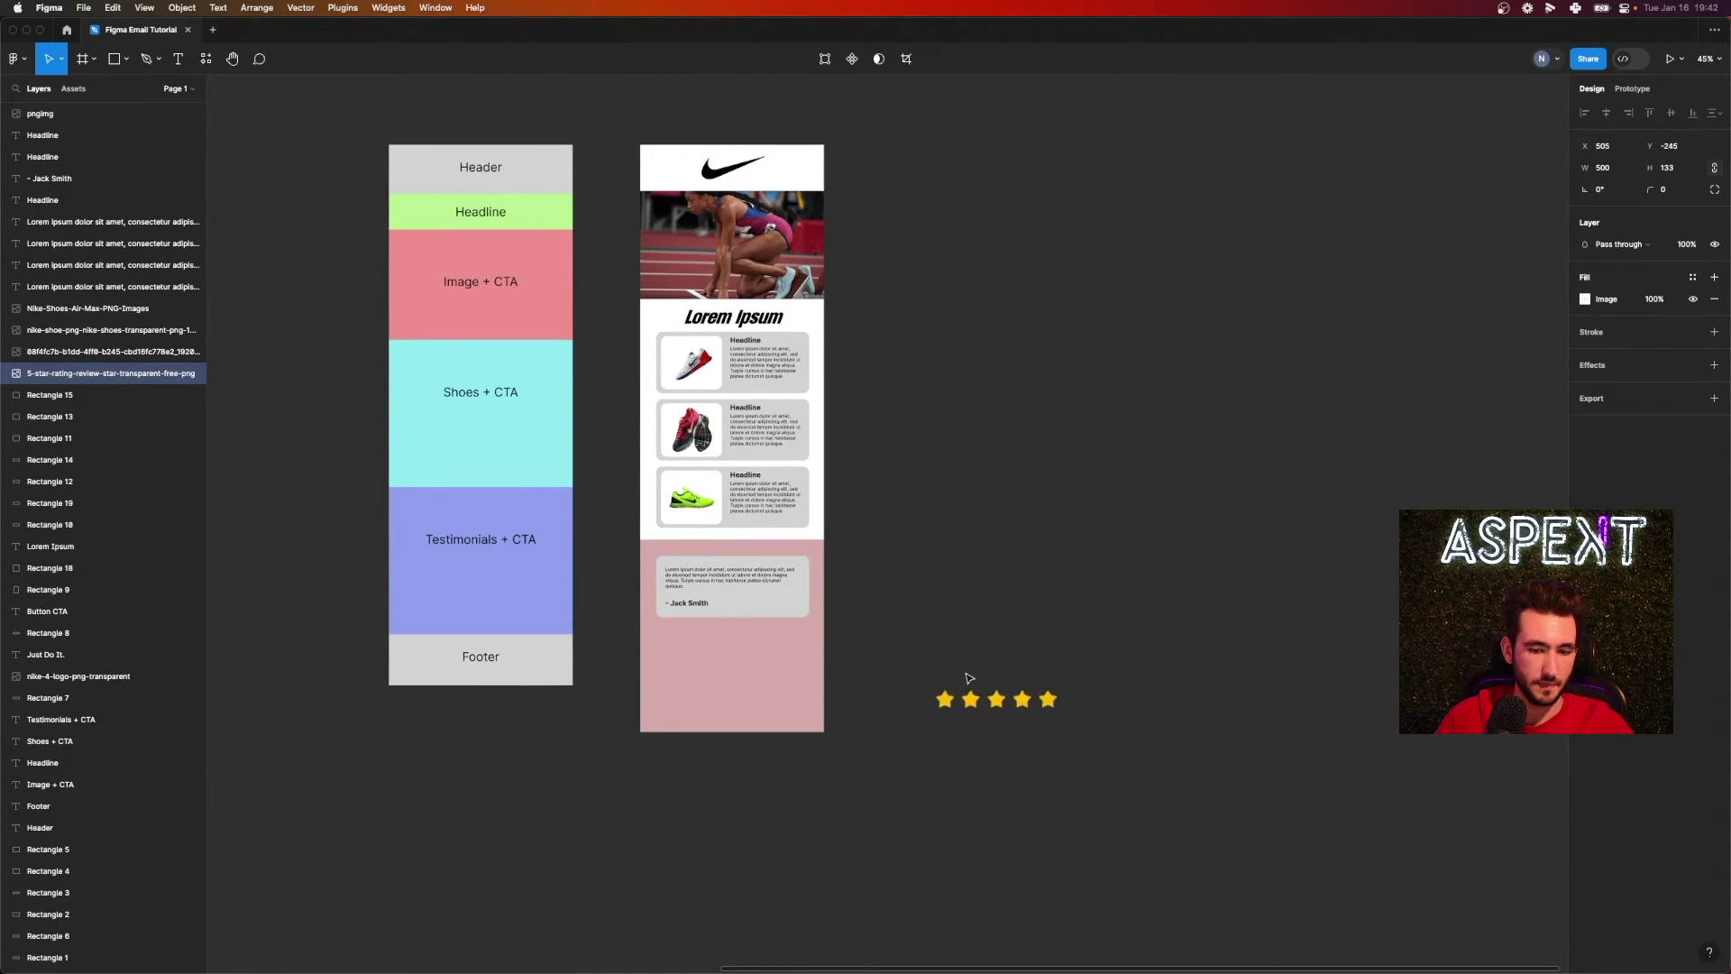
# - Scale the five-star image down to 173 × 34 and place it in the testimonial card, level with the customer's name
pyautogui.scroll(5, 926, 673)
pyautogui.scroll(5, 780, 603)
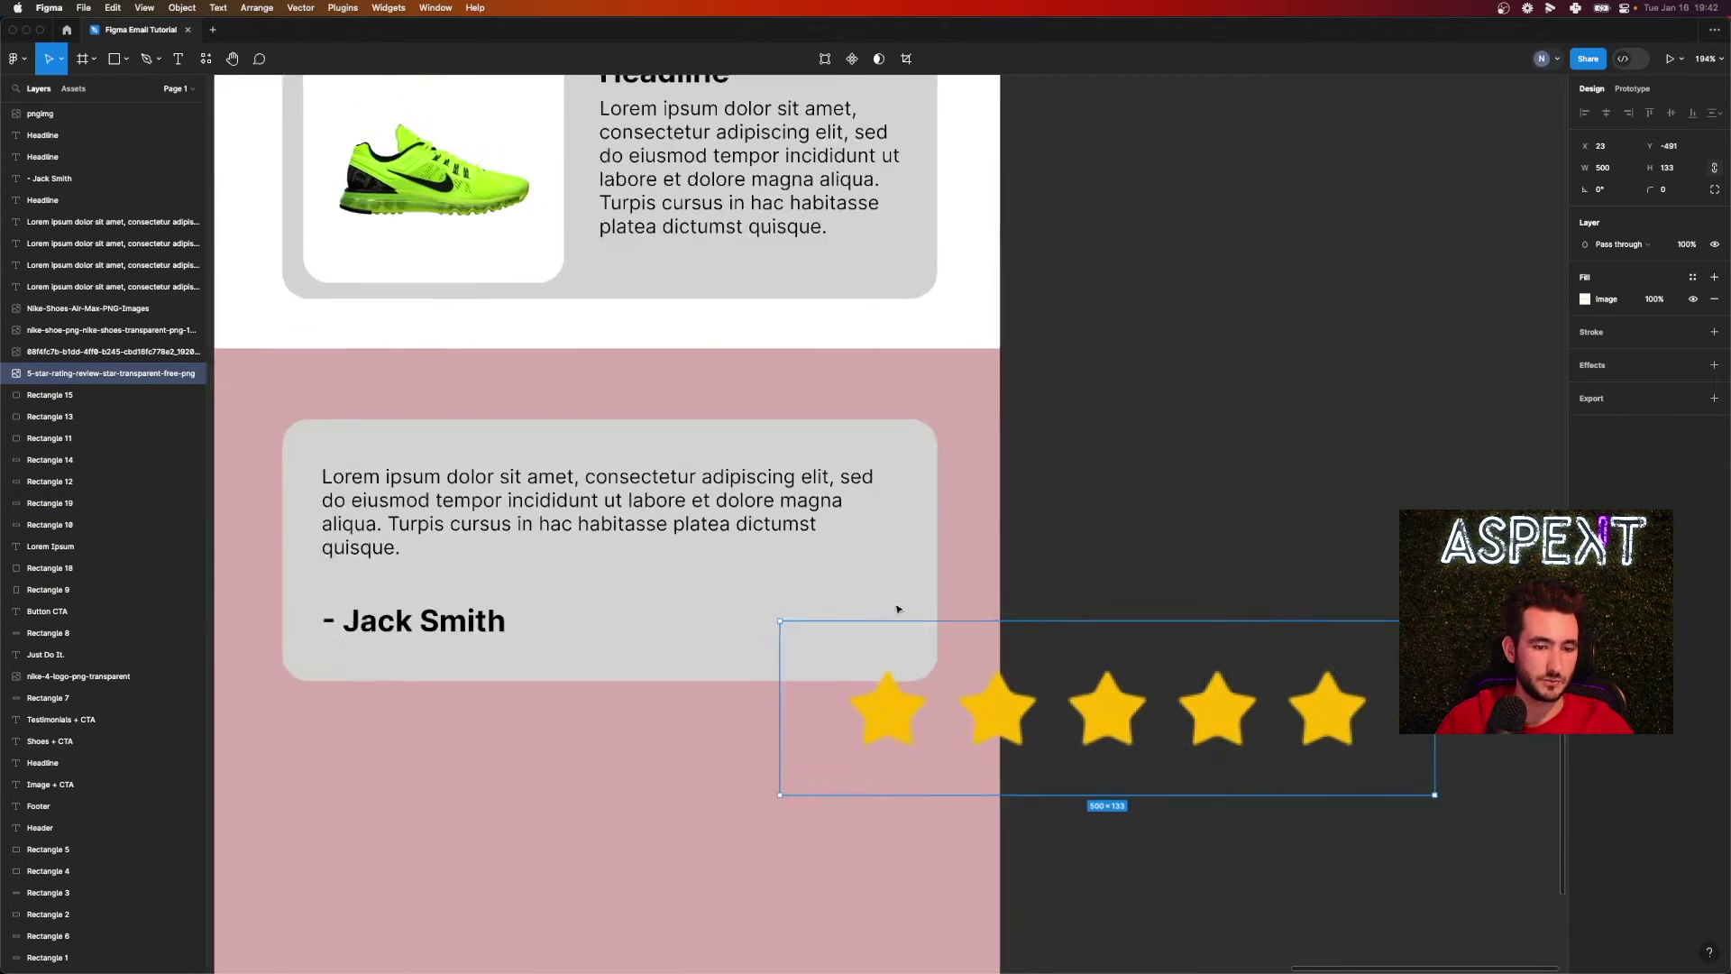
pyautogui.moveTo(1392, 619); pyautogui.dragTo(1043, 733)
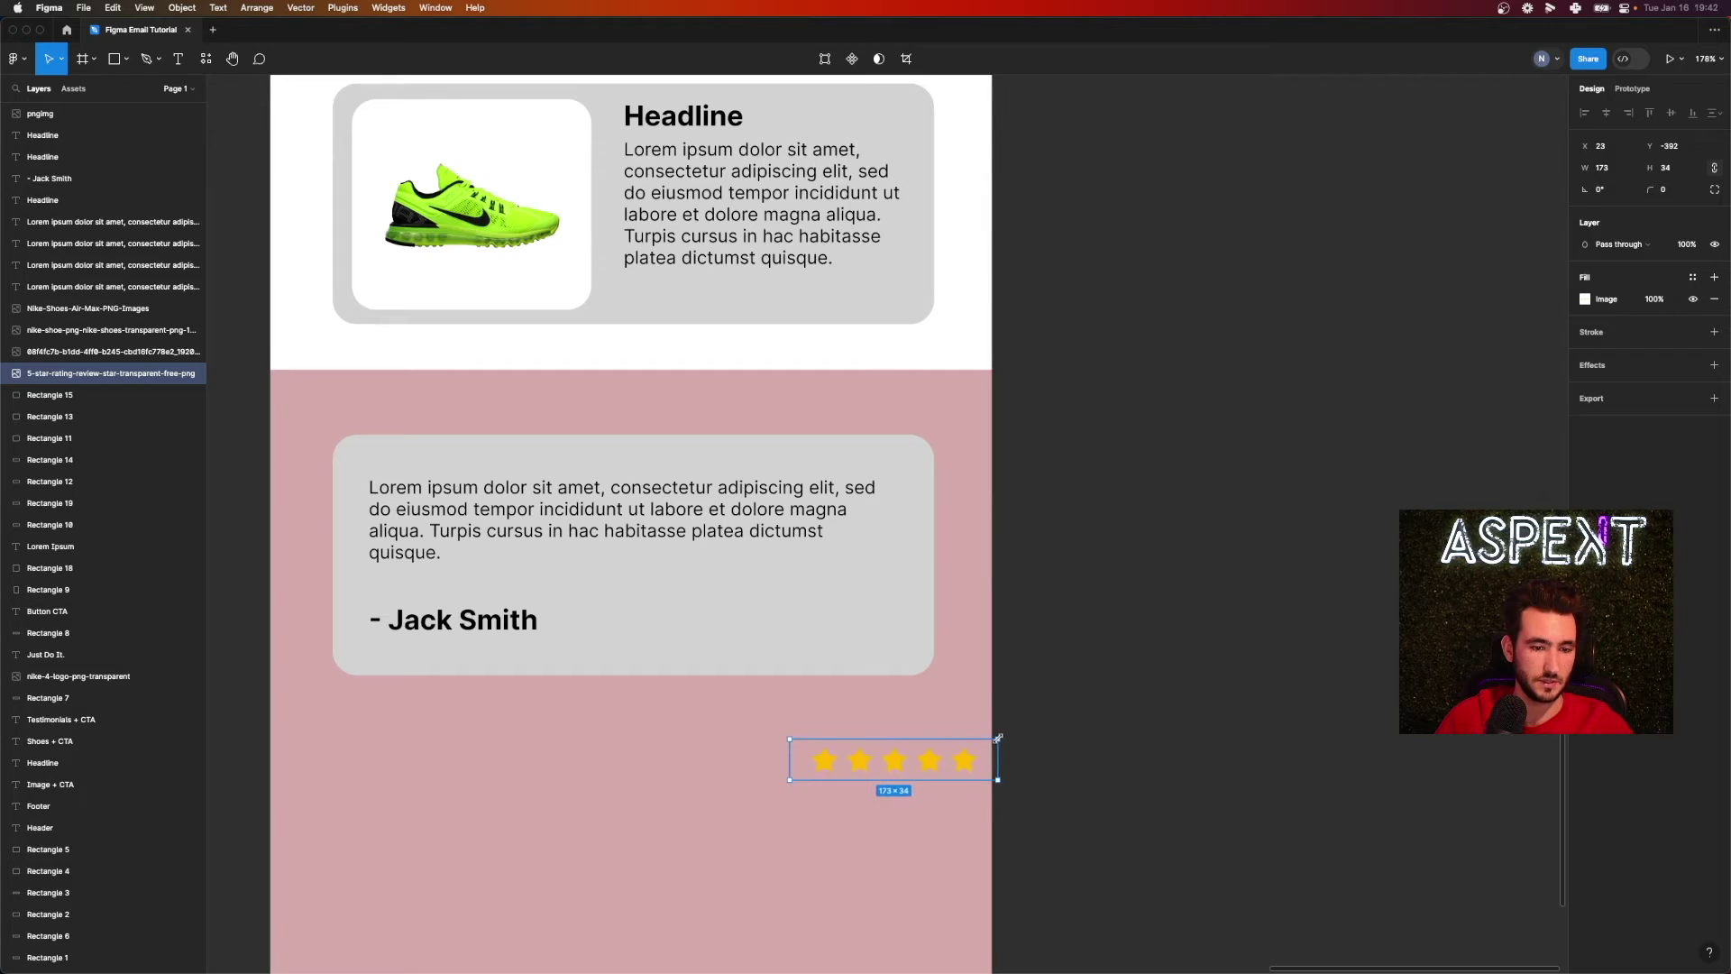
pyautogui.moveTo(912, 769); pyautogui.dragTo(805, 630)
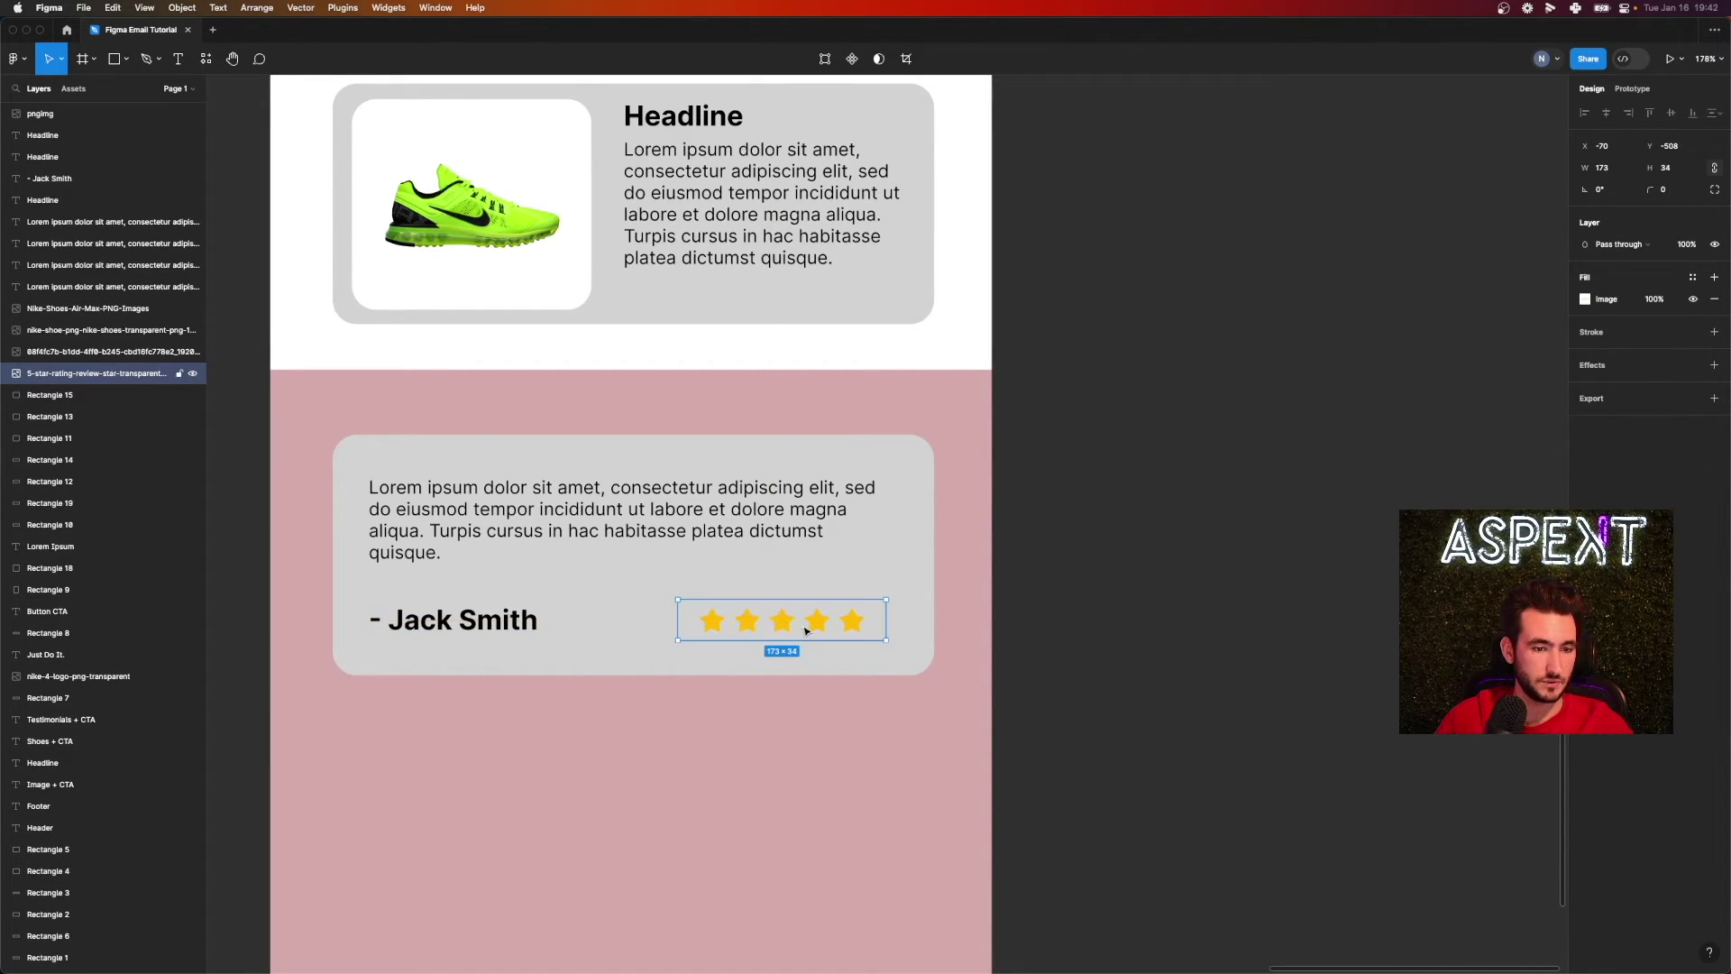
# - Enclose the testimonial card's body text in quotation marks
pyautogui.click(1166, 590)
pyautogui.doubleClick(642, 535)
pyautogui.click(509, 556)
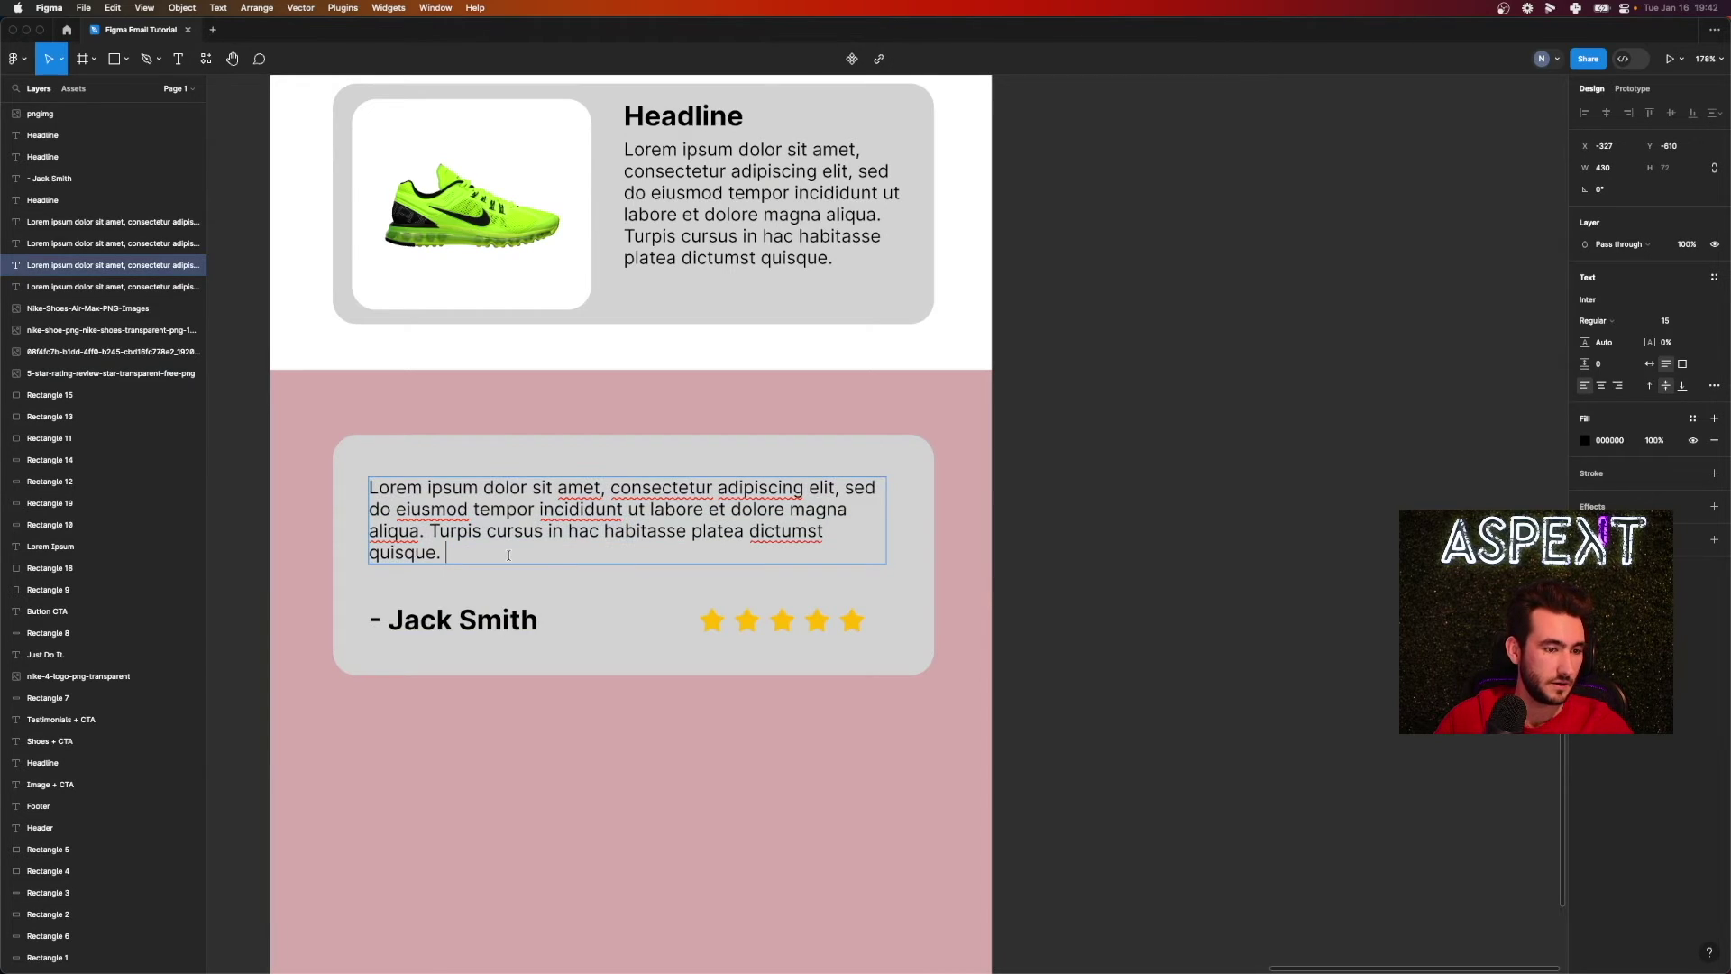
pyautogui.press('Up')
pyautogui.press('Up')
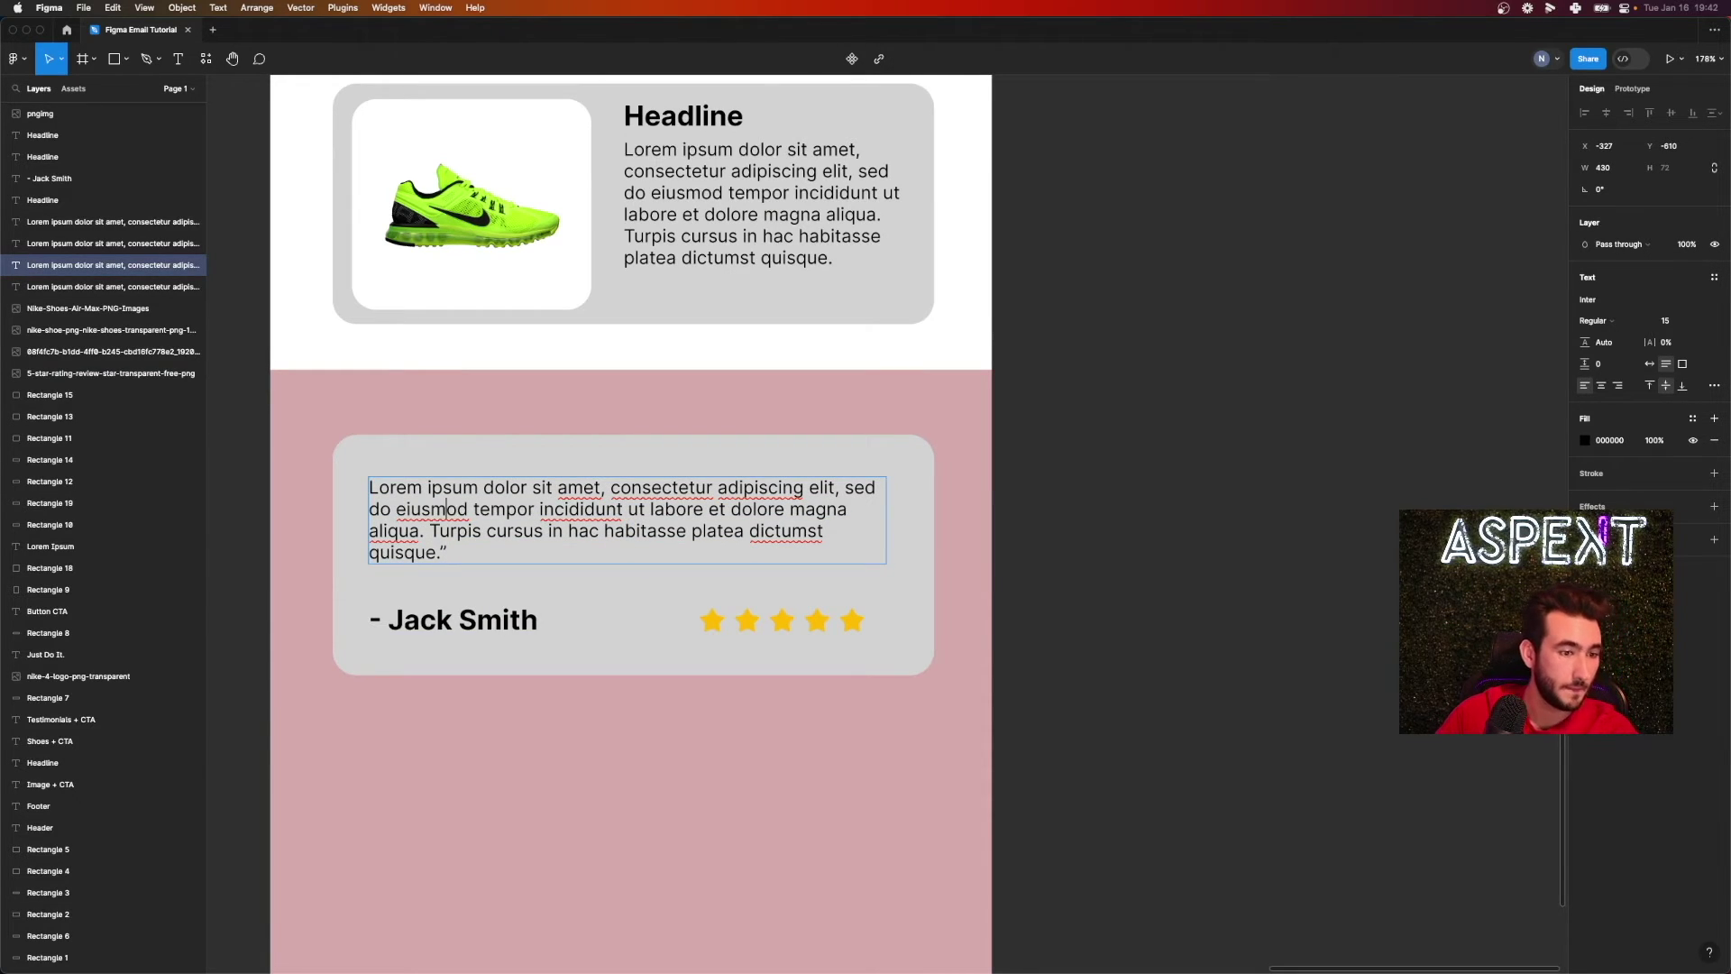
pyautogui.write('“')
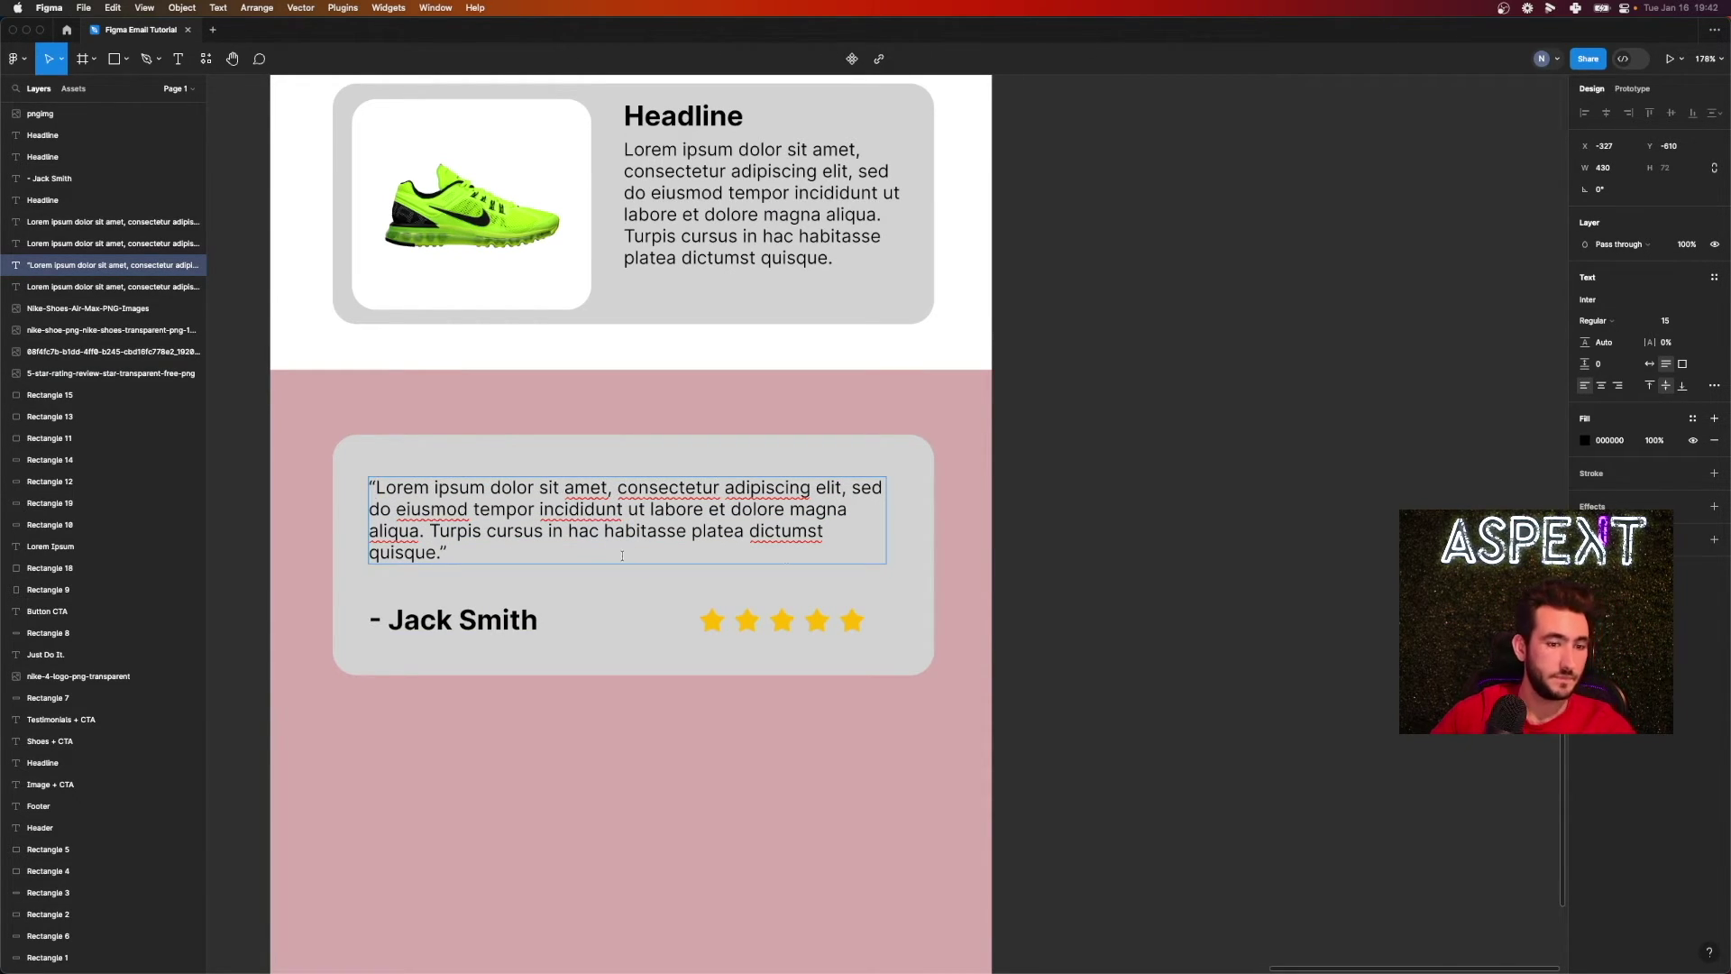
pyautogui.press('Escape')
# - Duplicate the testimonial card with its quote, customer name and stars directly below the first card
pyautogui.scroll(-5, 830, 525)
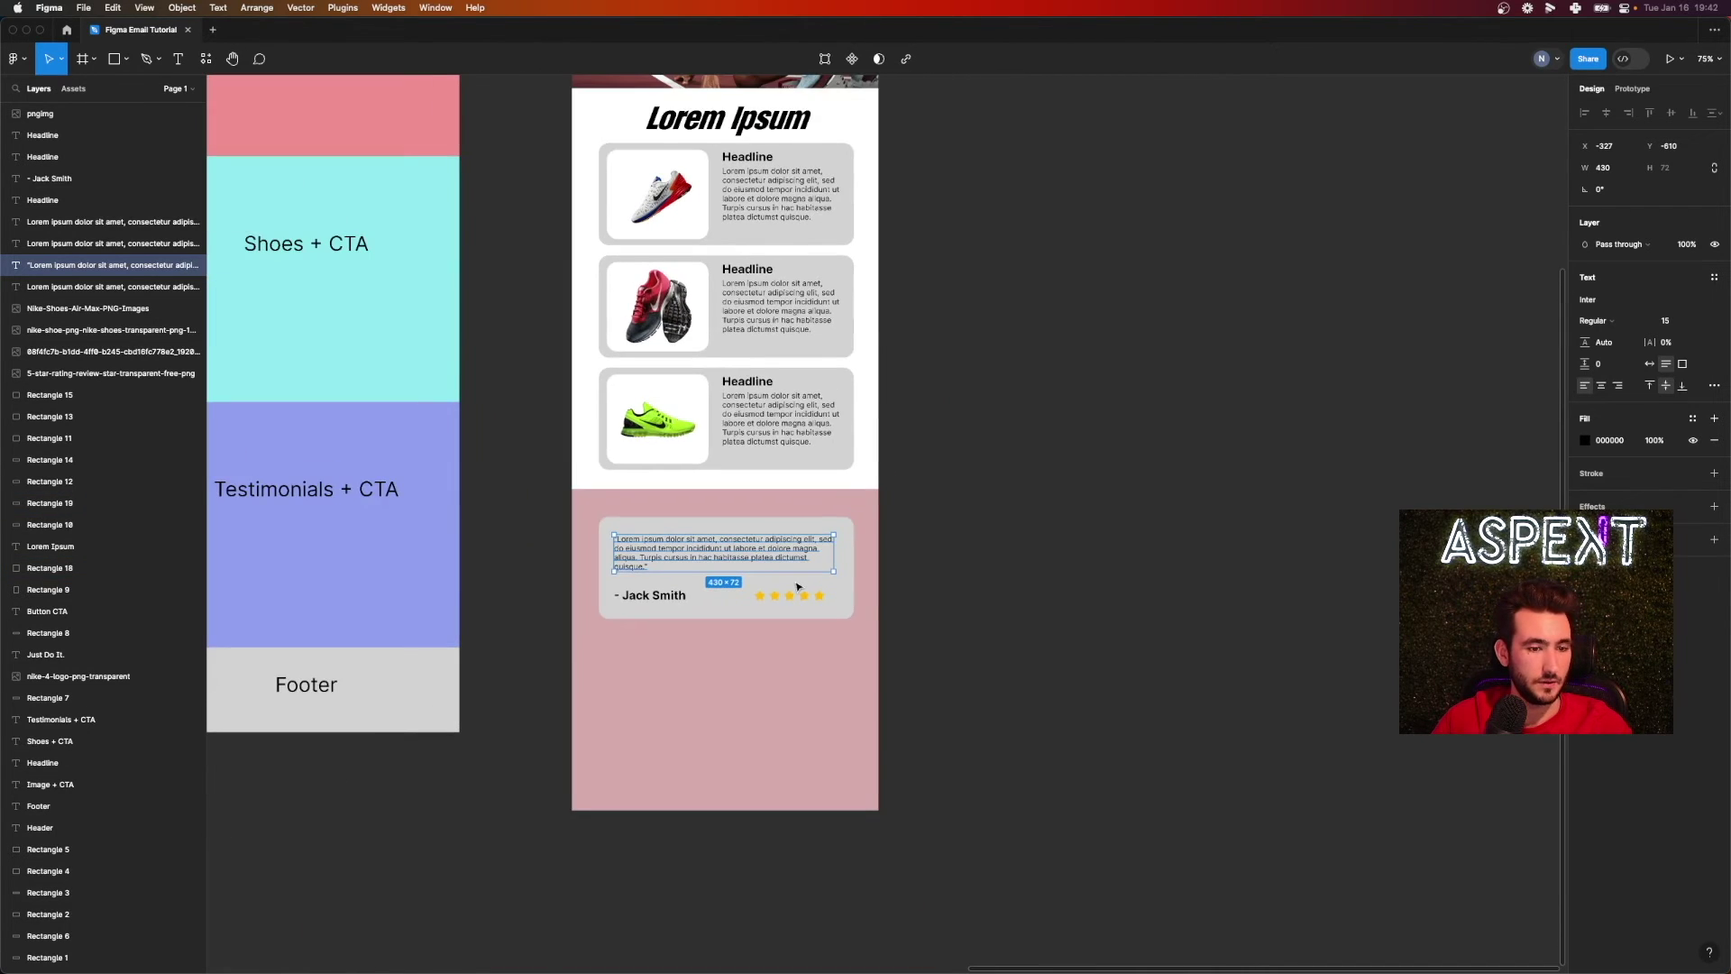
pyautogui.scroll(-1, 703, 524)
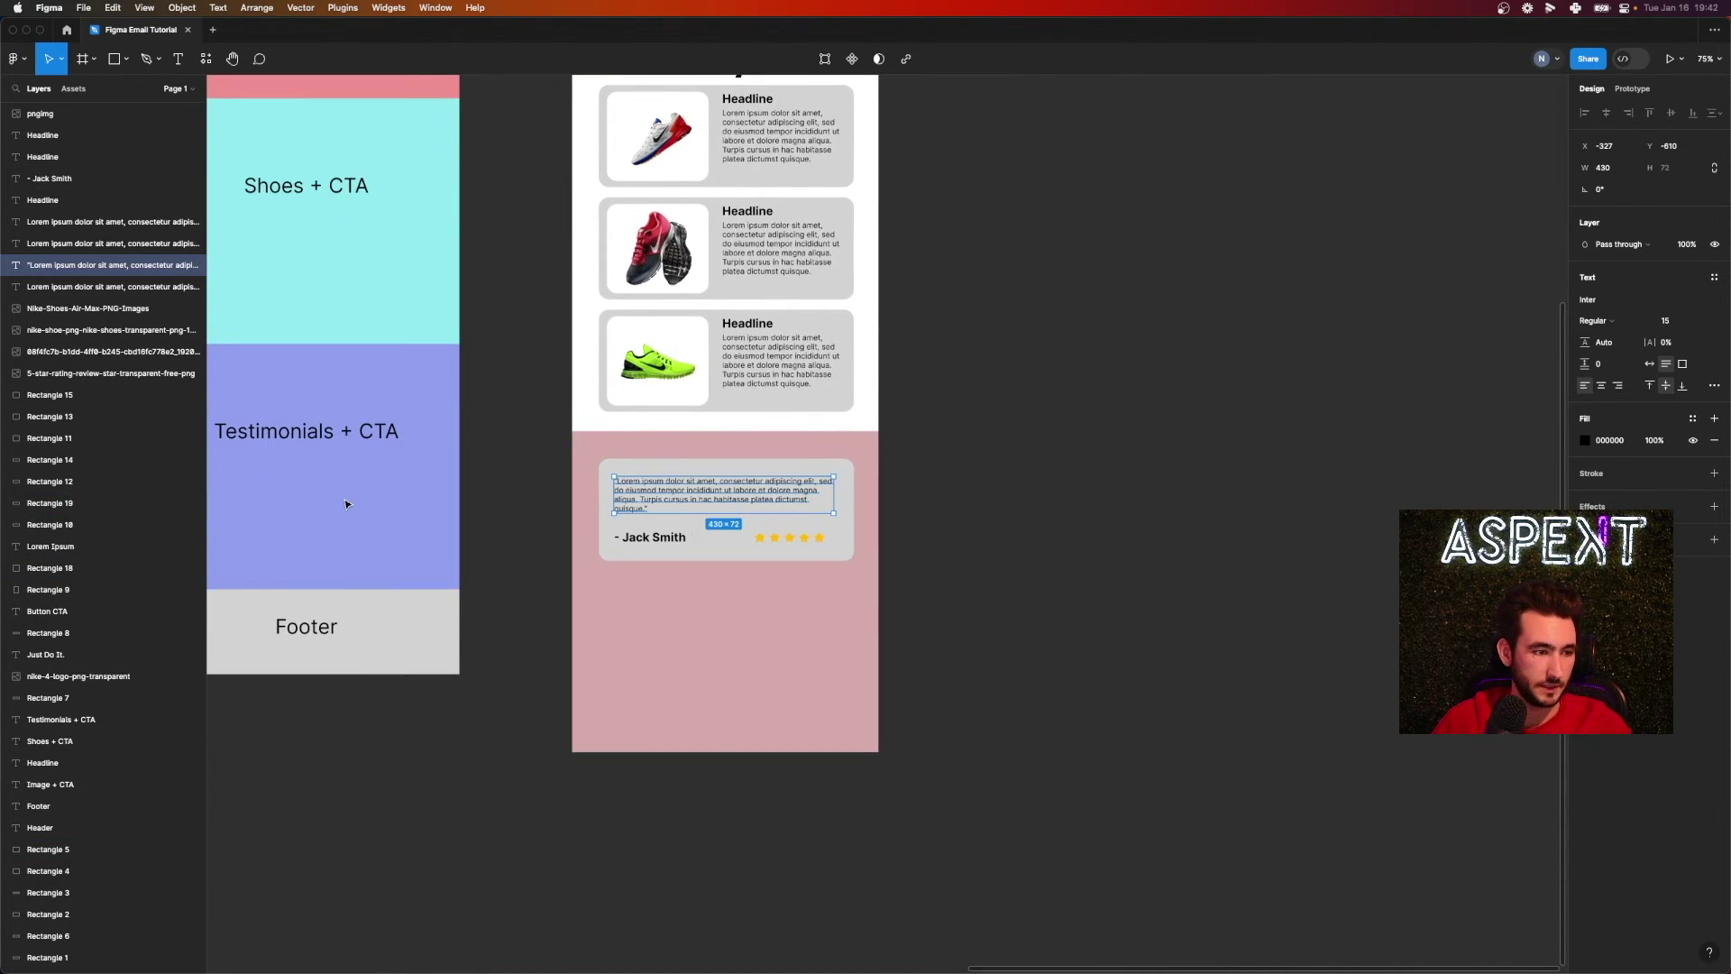
pyautogui.click(780, 521)
pyautogui.keyDown('shift'); pyautogui.click(650, 537); pyautogui.keyUp('shift')
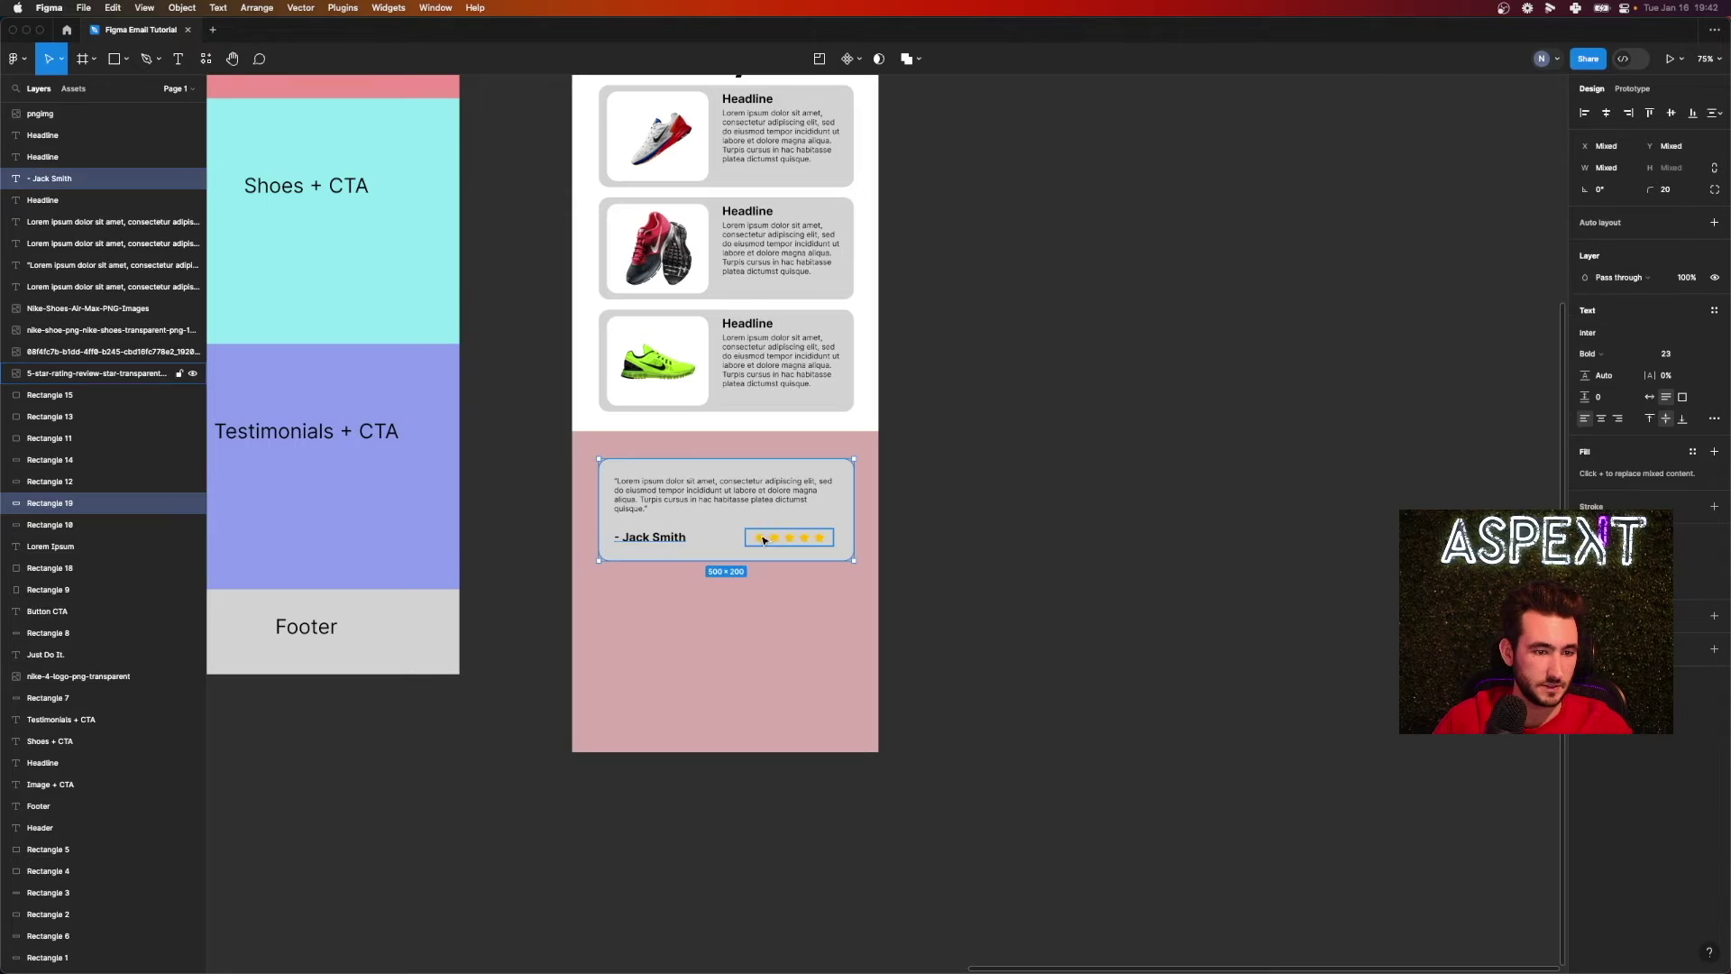
pyautogui.keyDown('shift'); pyautogui.click(809, 539); pyautogui.keyUp('shift')
pyautogui.keyDown('shift'); pyautogui.click(748, 500); pyautogui.keyUp('shift')
pyautogui.moveTo(699, 531); pyautogui.dragTo(699, 642)
pyautogui.click(873, 514)
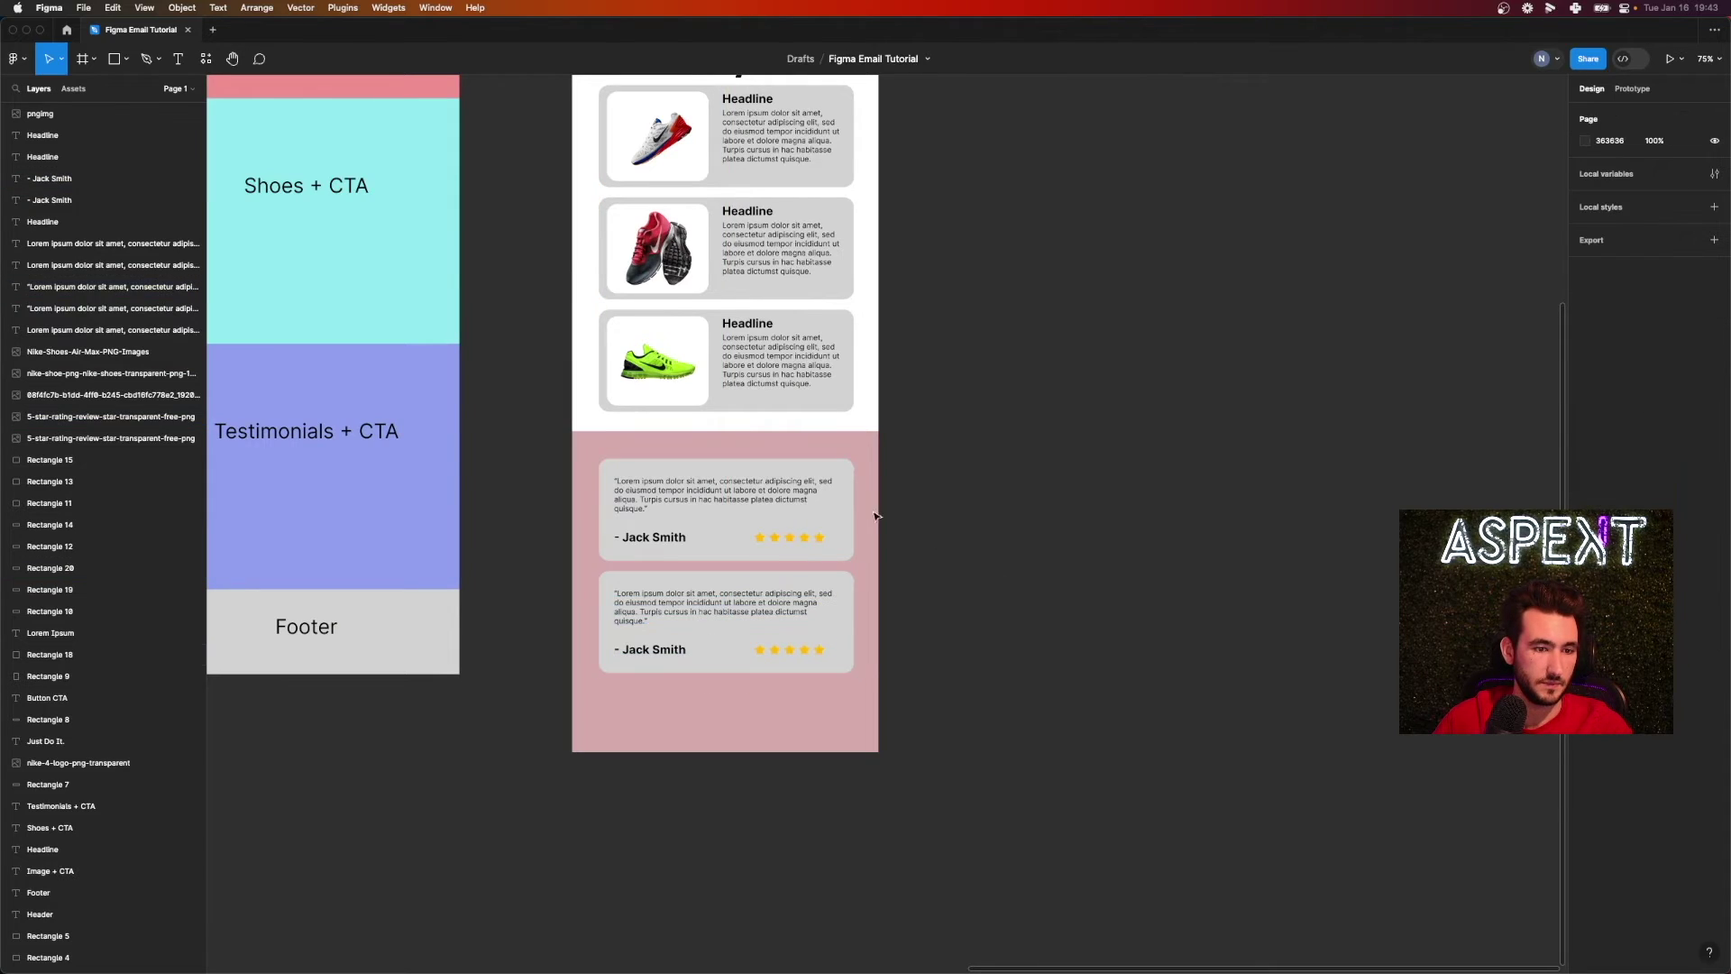
# - Move both testimonial cards down a little and copy the "Lorem Ipsum" heading into the space above them in the pink section
pyautogui.moveTo(873, 694); pyautogui.dragTo(691, 538)
pyautogui.click(904, 452)
pyautogui.scroll(5, 905, 452)
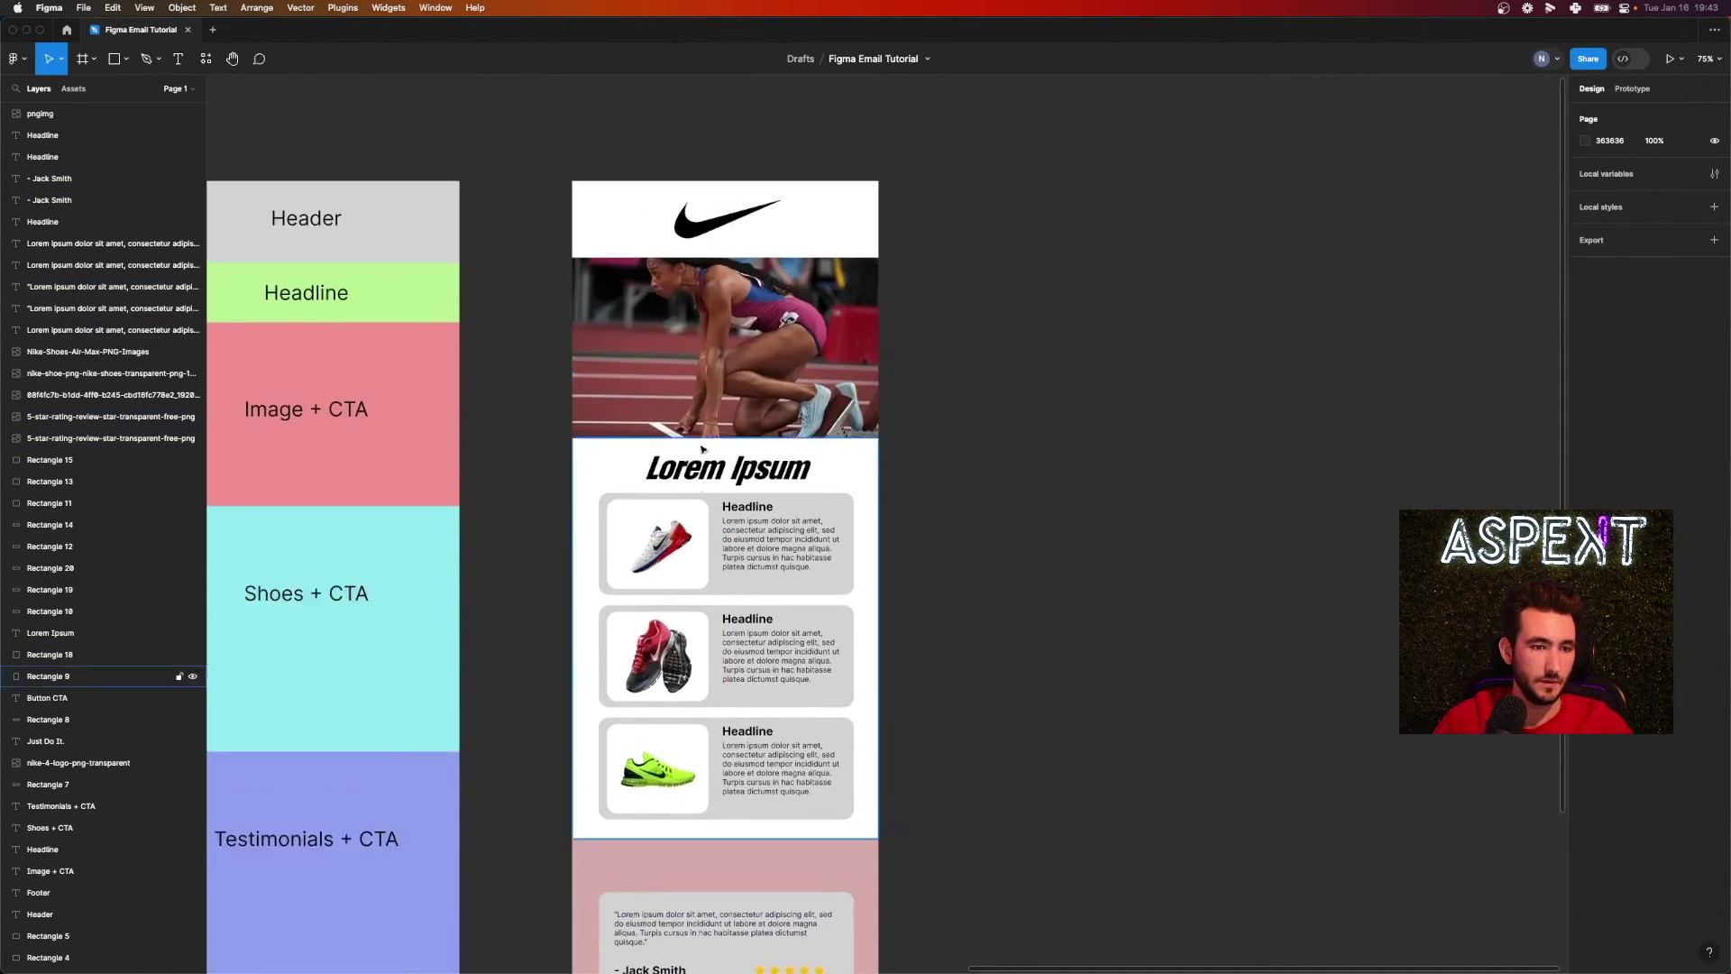
pyautogui.scroll(-2, 703, 448)
pyautogui.moveTo(713, 320); pyautogui.dragTo(709, 727)
pyautogui.scroll(3, 767, 720)
pyautogui.scroll(-5, 767, 720)
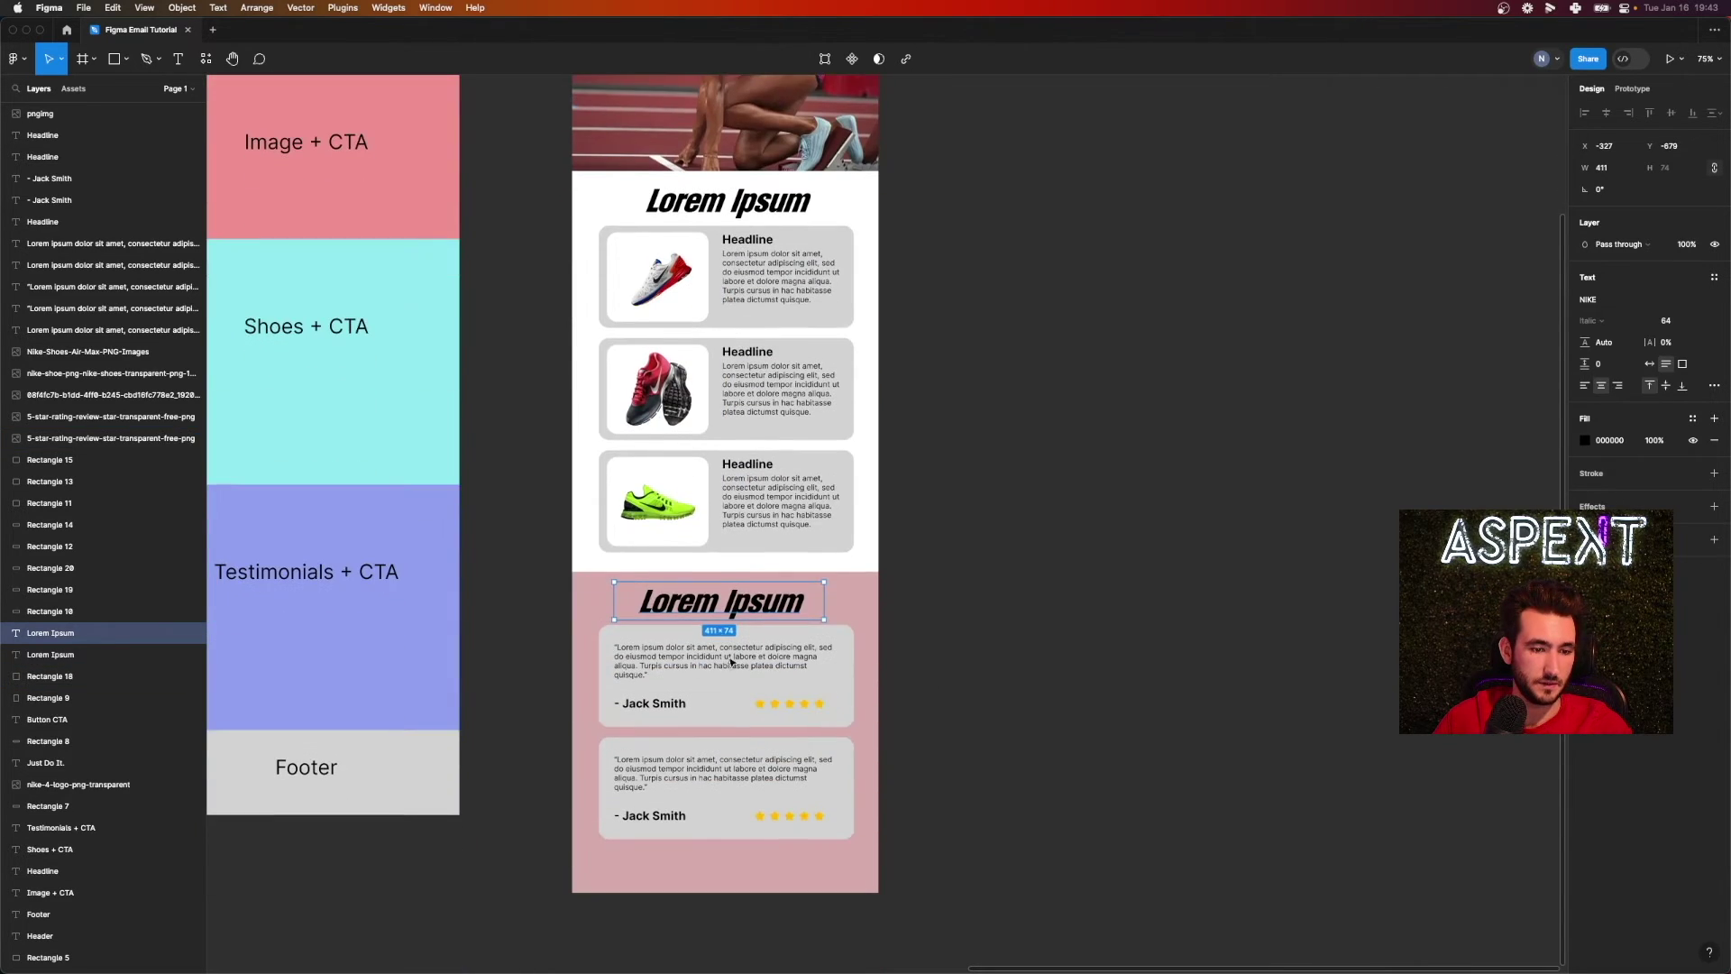
# - Change the pink section's heading to "Read Our Reviews" and widen its text box evenly so it fits on one line
pyautogui.keyDown('ctrl'); pyautogui.scroll(5, 735, 622); pyautogui.keyUp('ctrl')
pyautogui.doubleClick(721, 535)
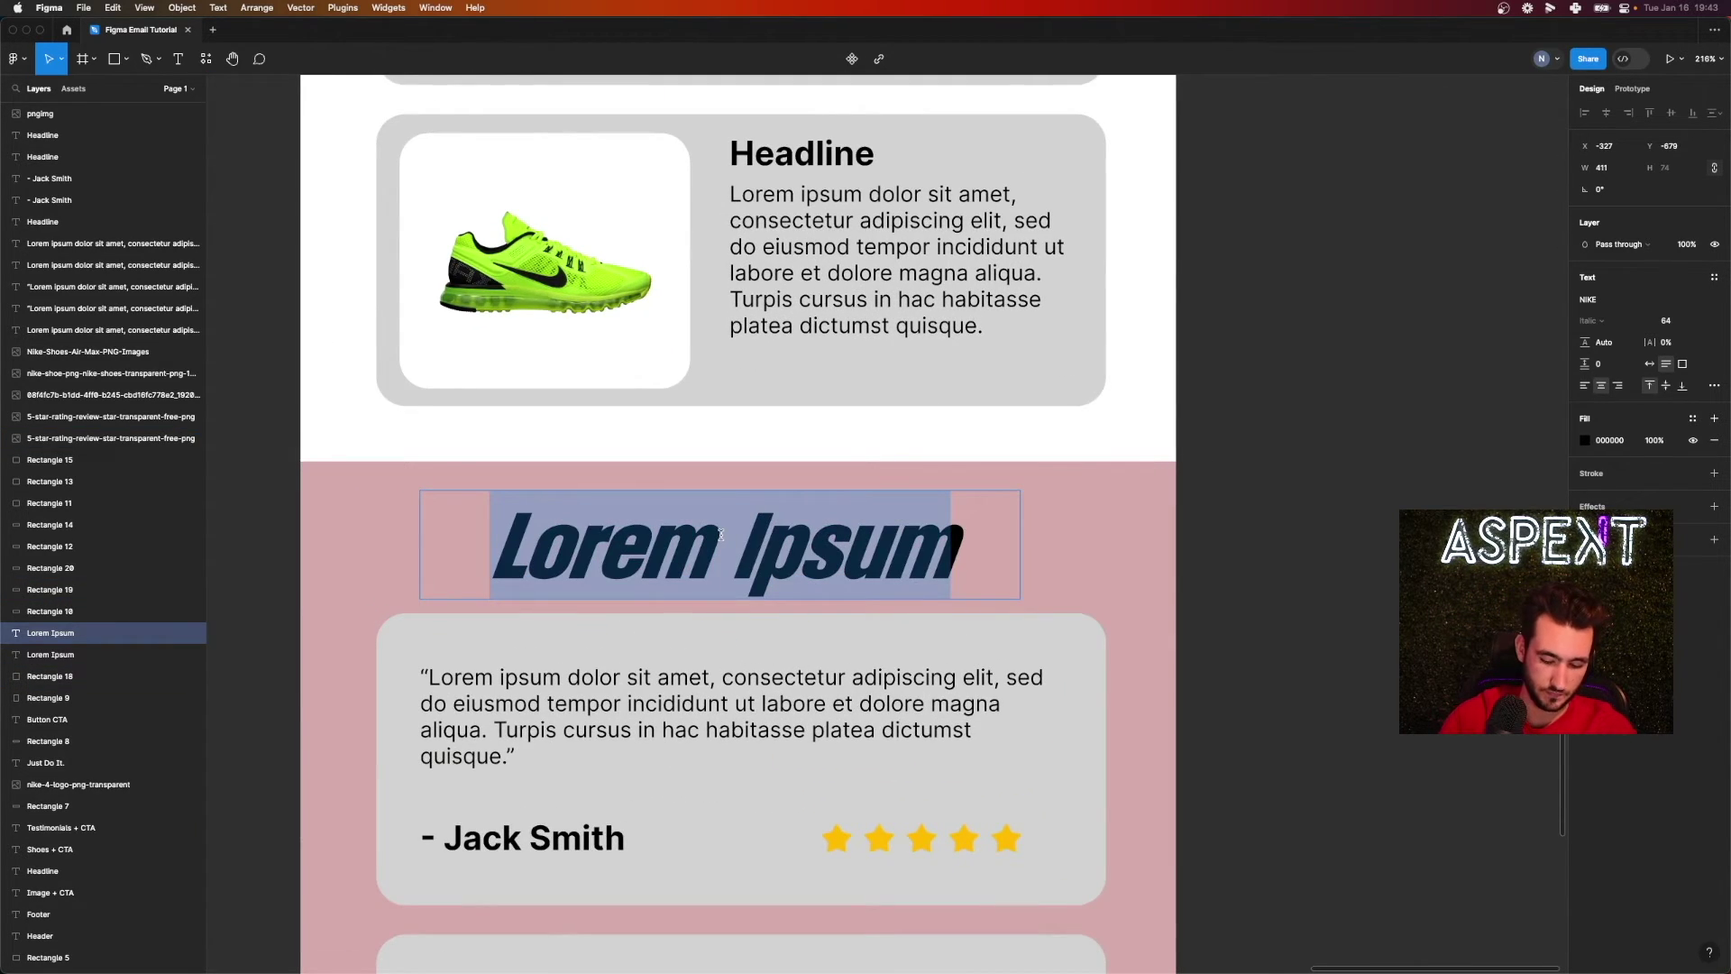
pyautogui.write('Read Our')
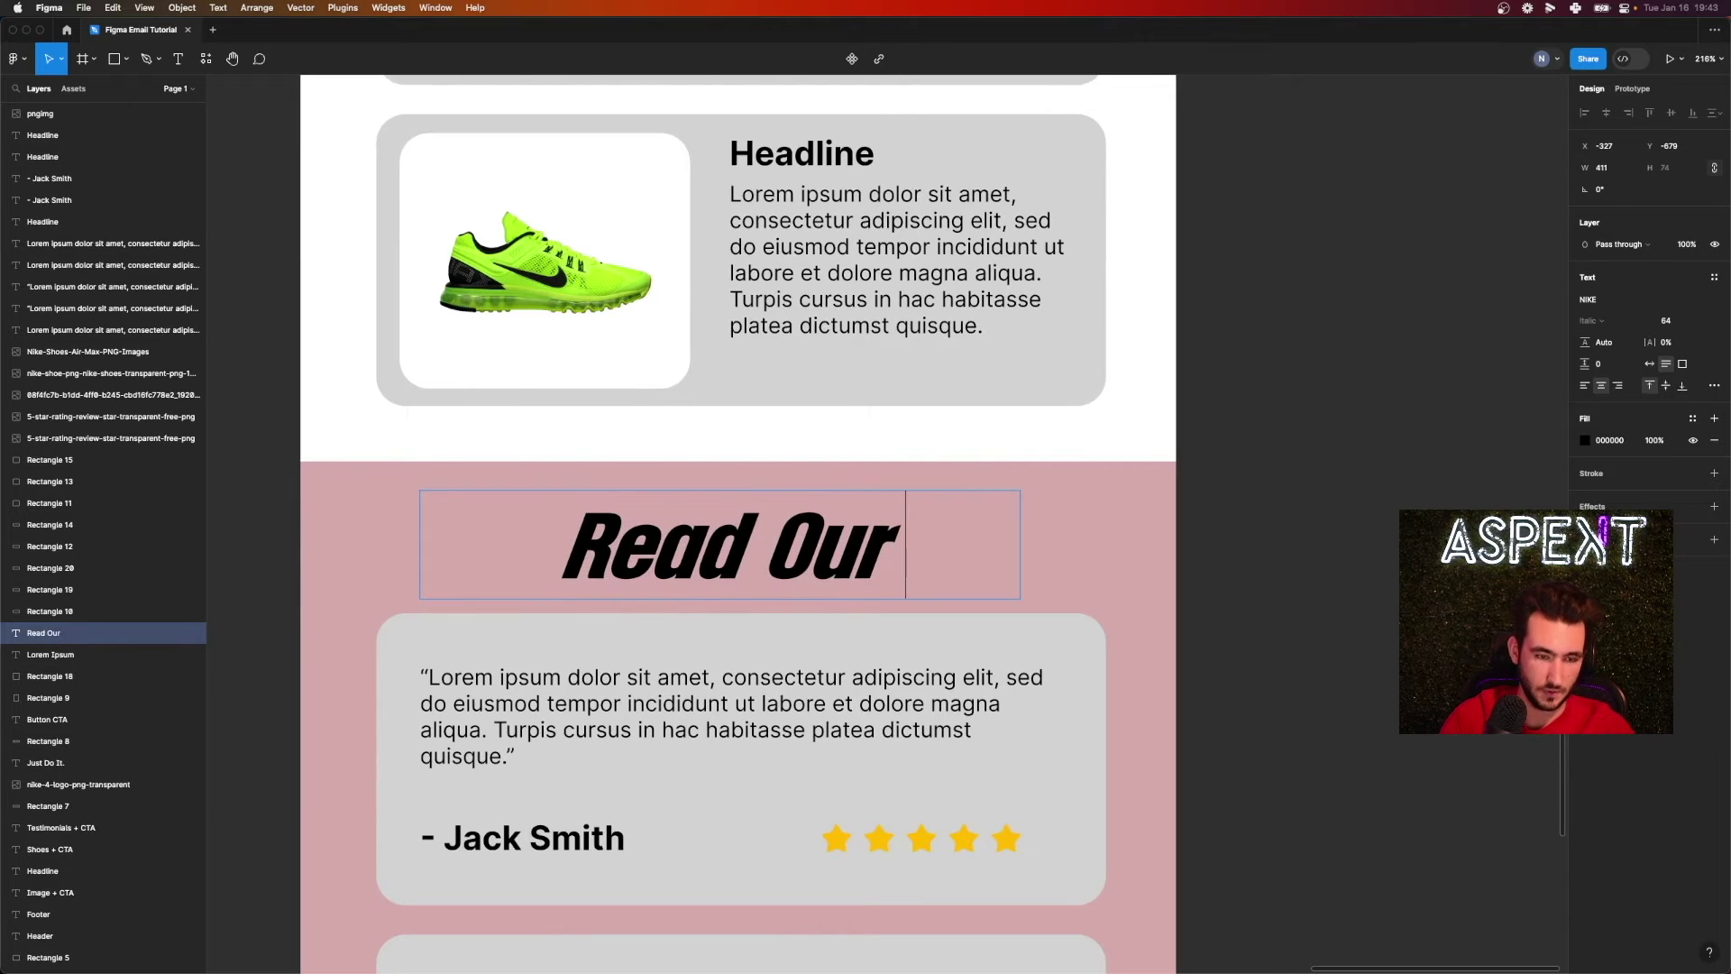
pyautogui.write(' Reviews')
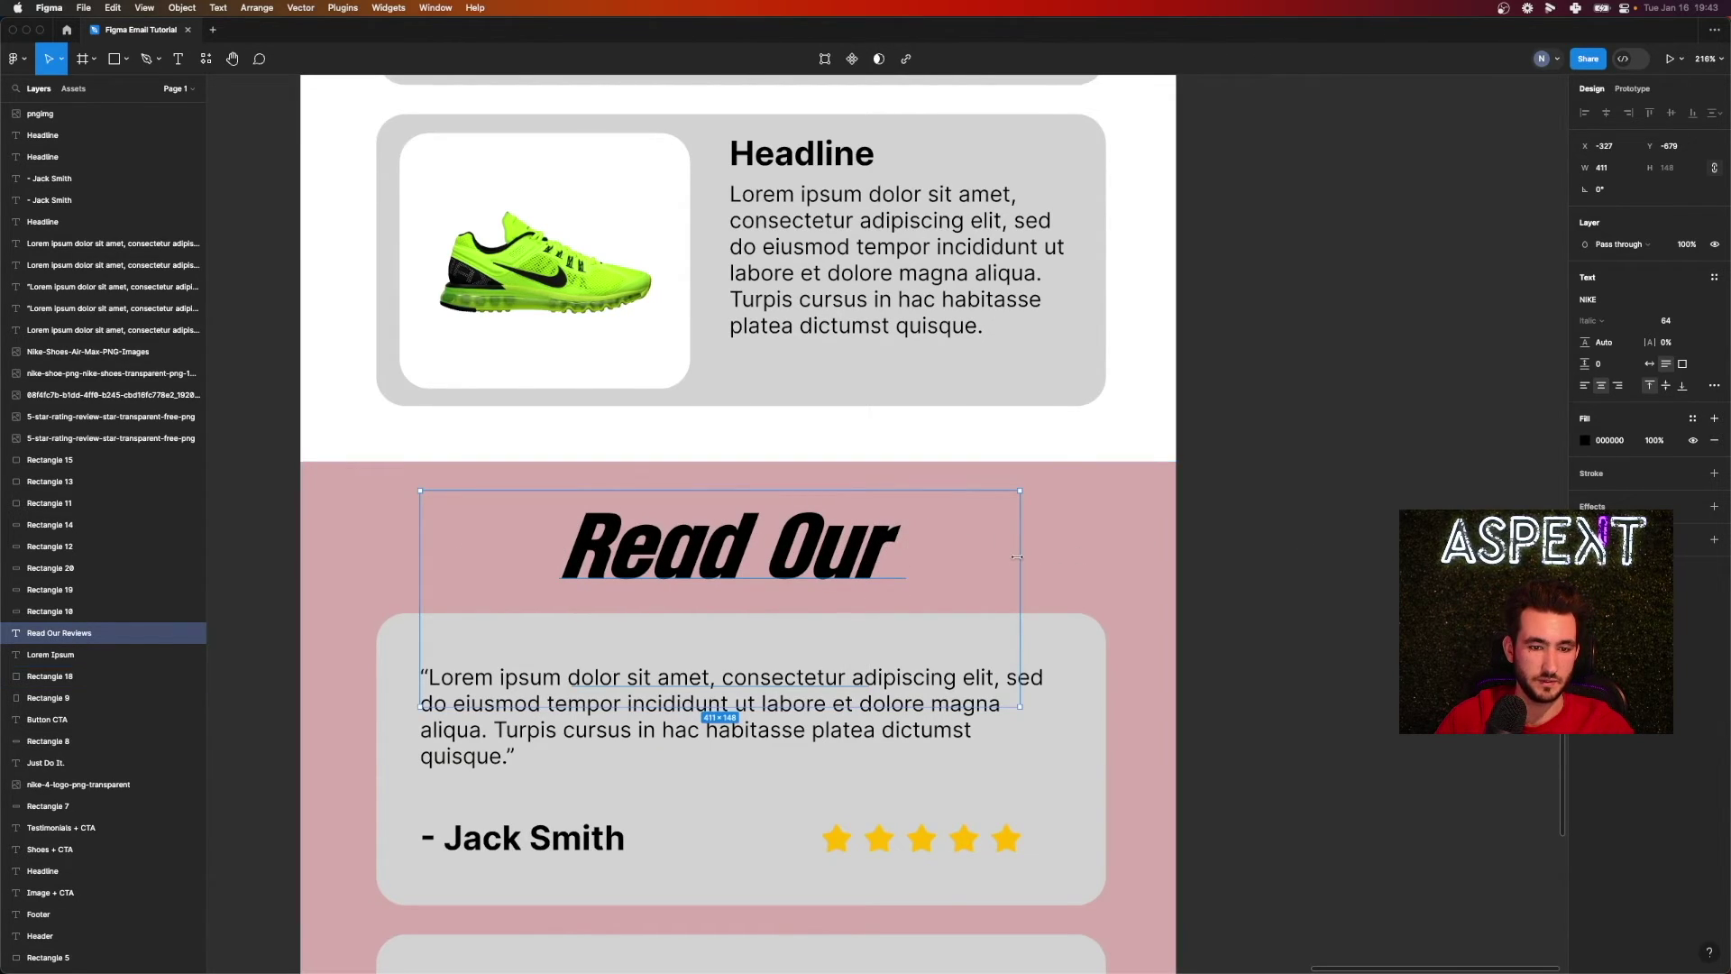
pyautogui.keyDown('alt'); pyautogui.moveTo(1021, 554); pyautogui.dragTo(1118, 556); pyautogui.keyUp('alt')
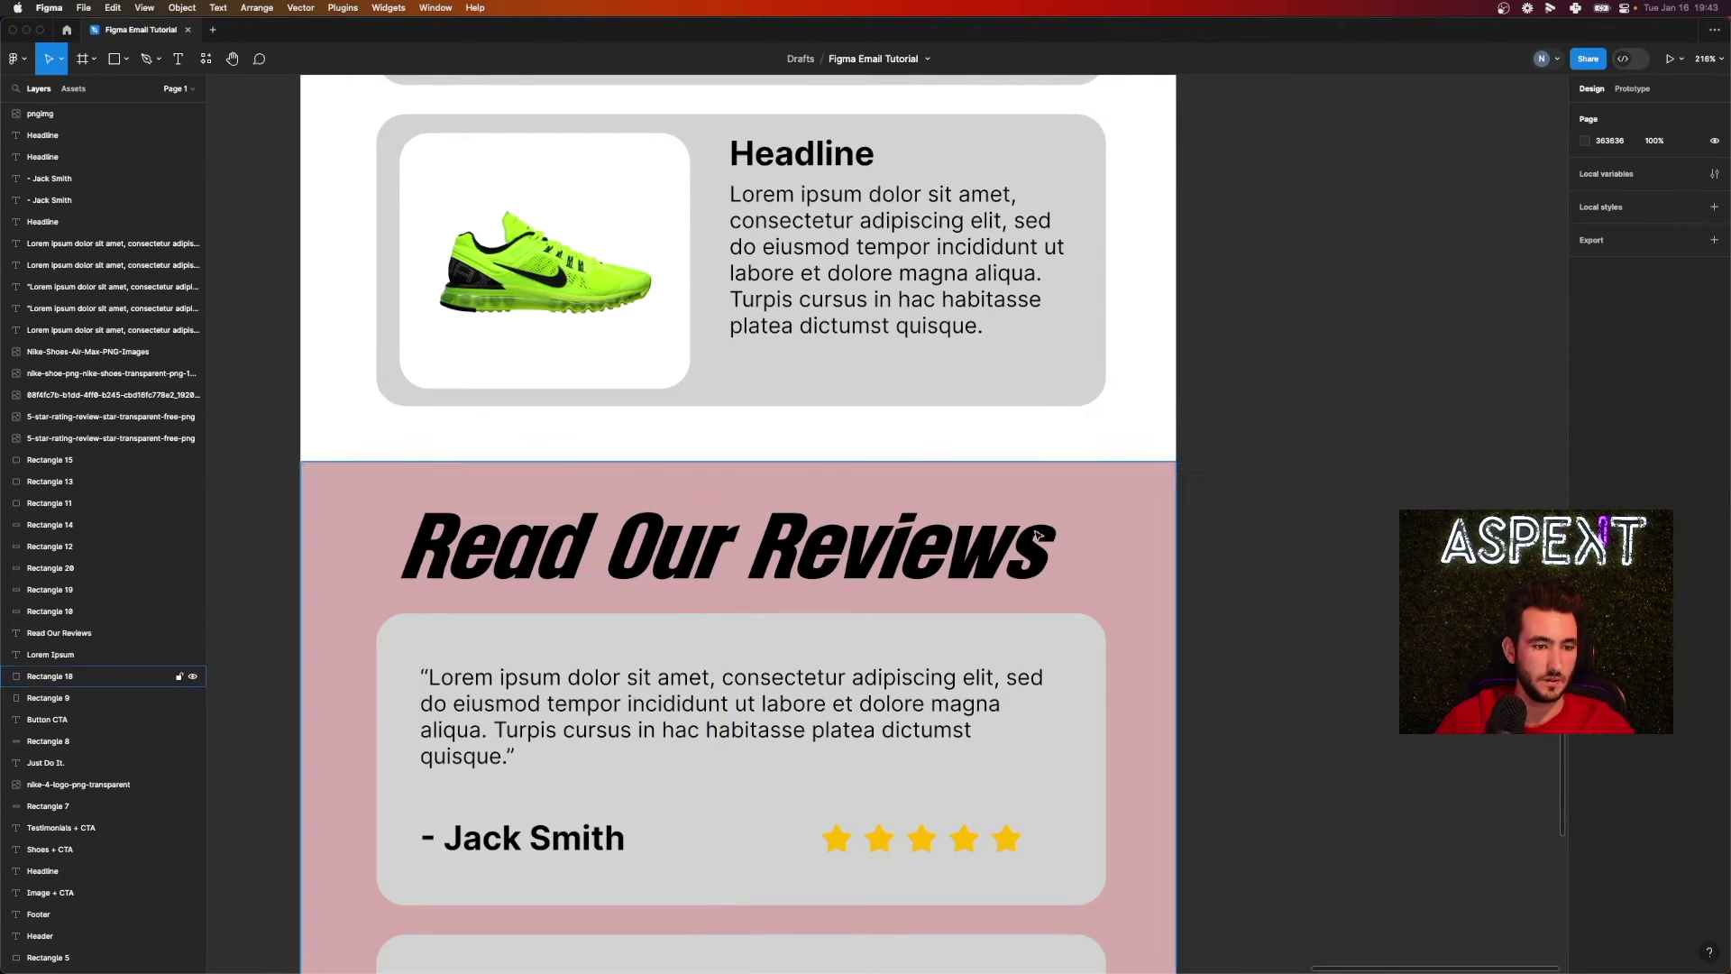
pyautogui.press('Escape')
# - Move the whole pink reviews section straight down by 54 and extend the white shoe section's lower edge to meet it
pyautogui.scroll(-5, 893, 602)
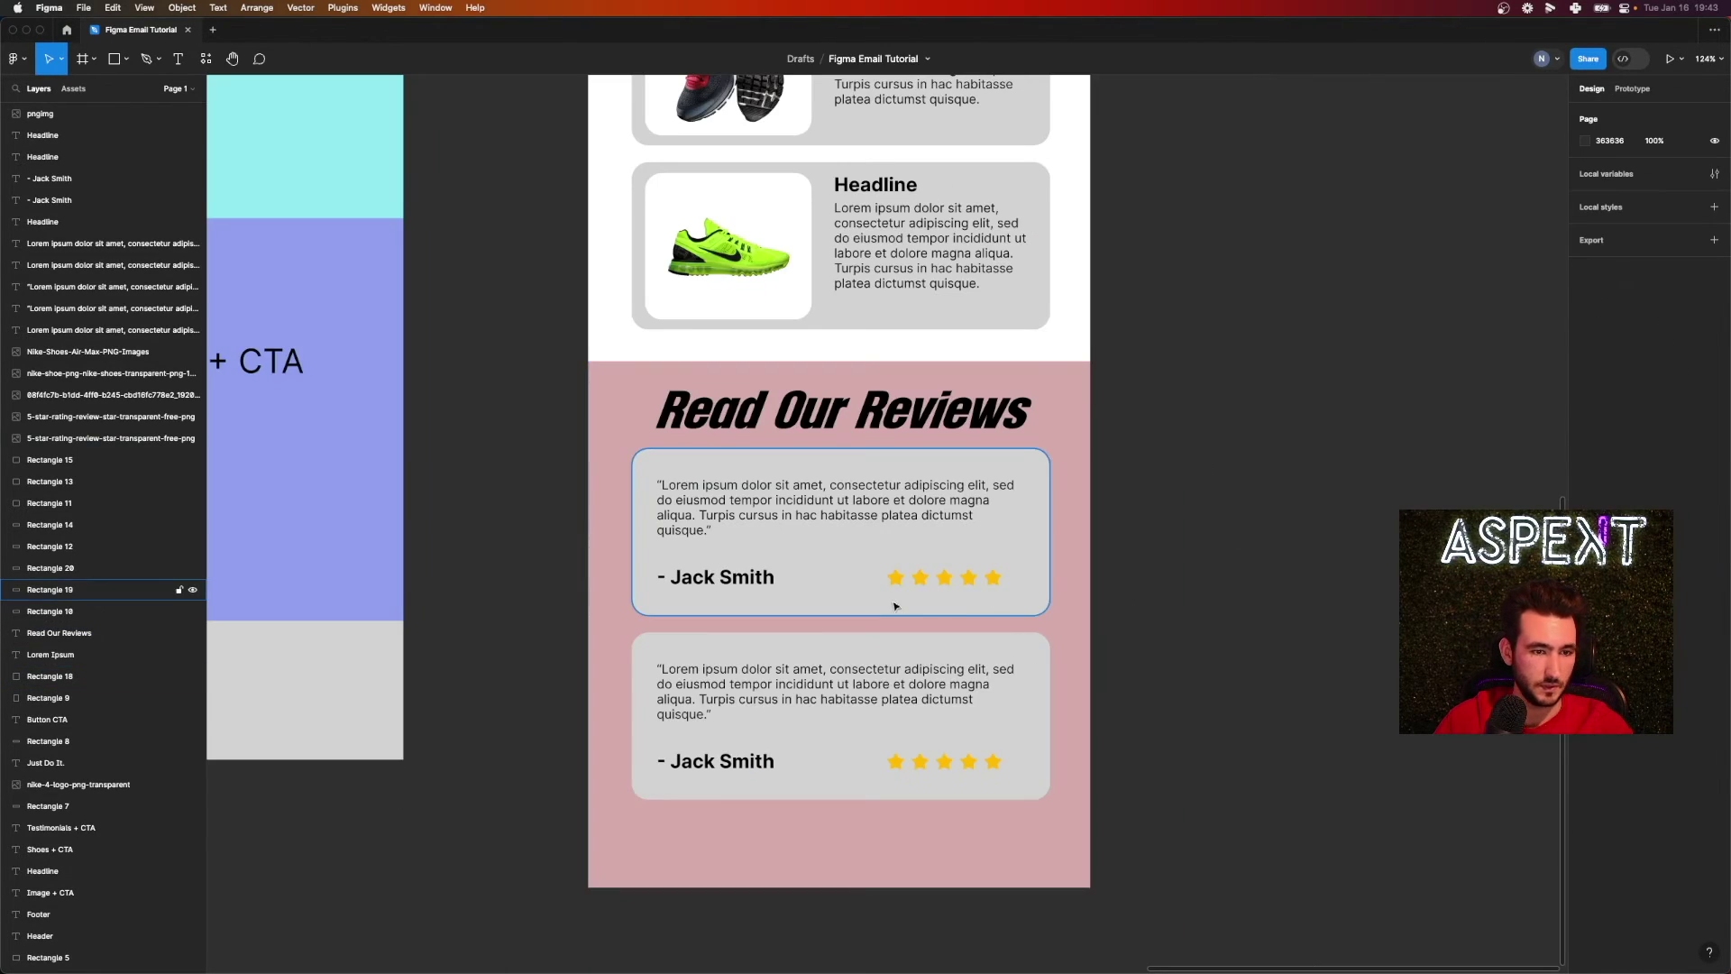
pyautogui.scroll(2, 893, 607)
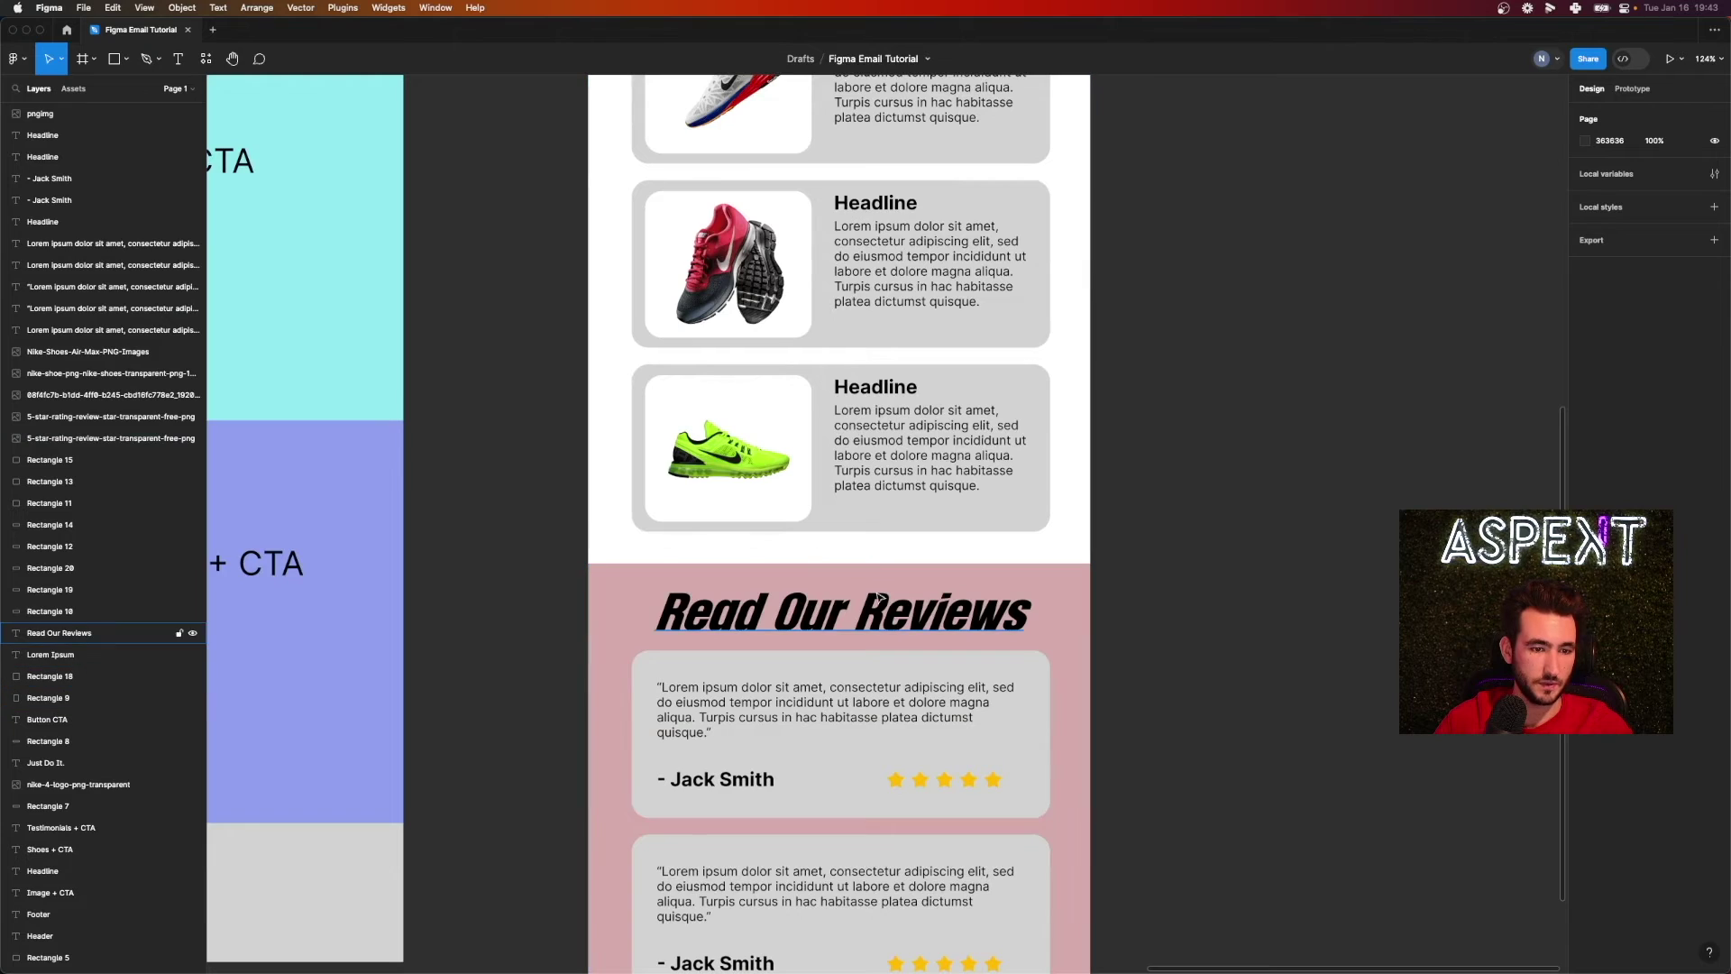
pyautogui.scroll(-5, 847, 571)
pyautogui.moveTo(563, 391); pyautogui.dragTo(1217, 861)
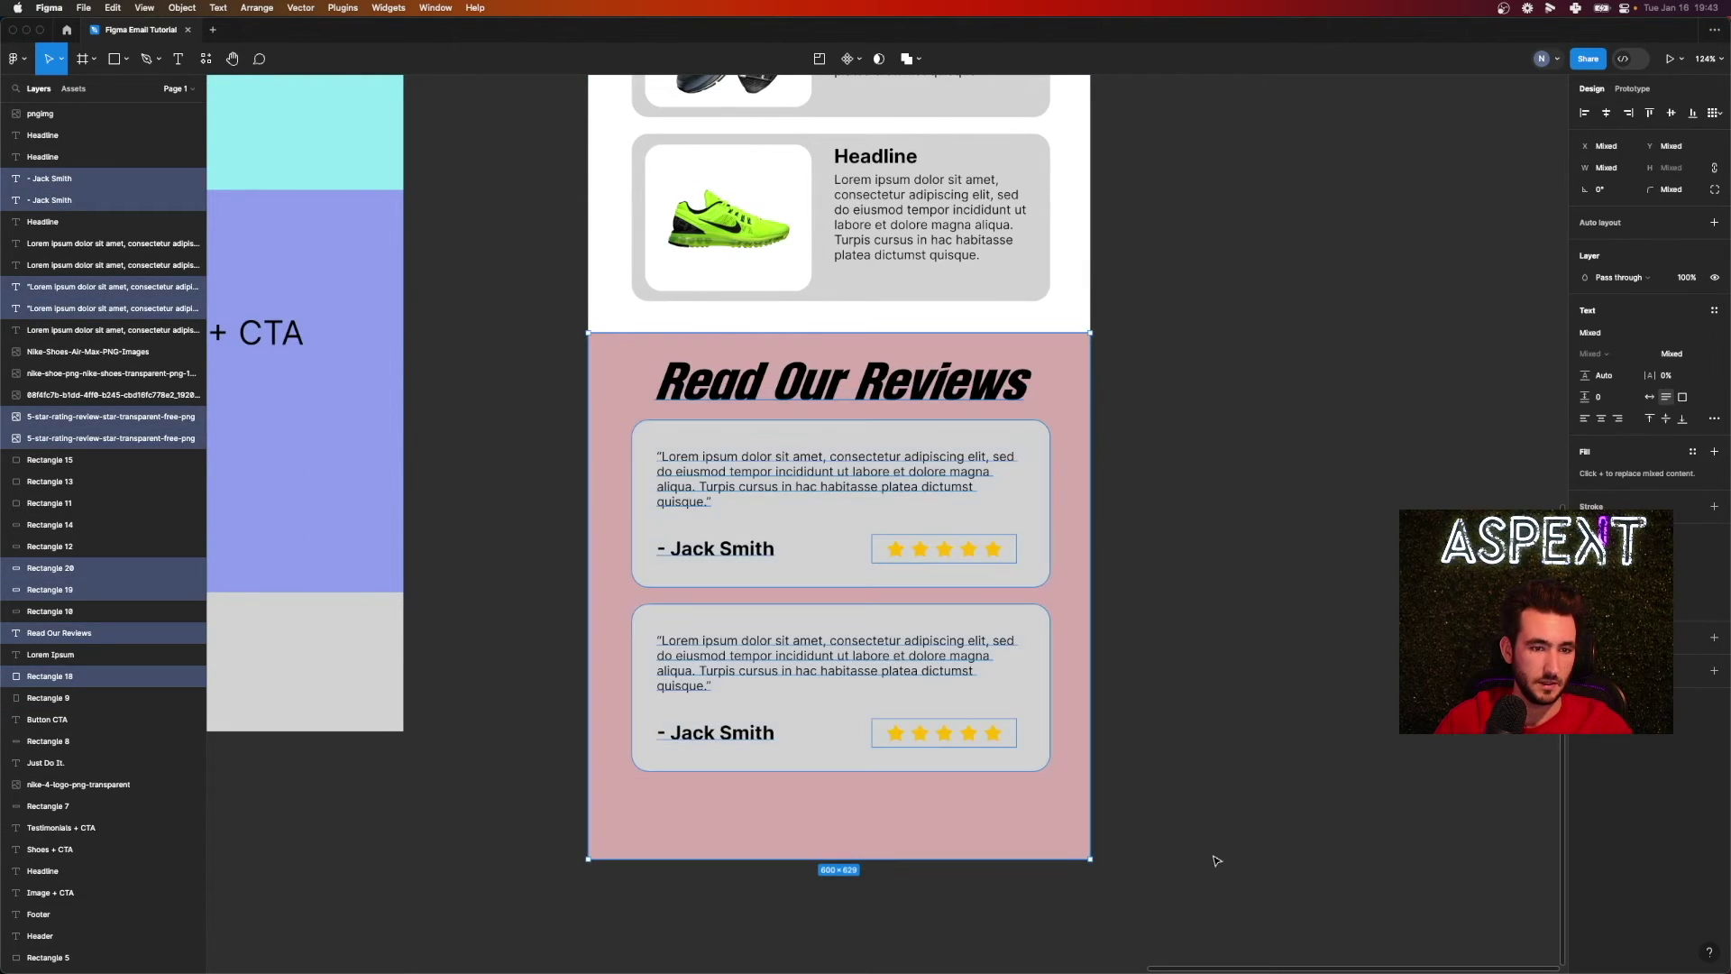
pyautogui.moveTo(875, 715); pyautogui.dragTo(875, 760)
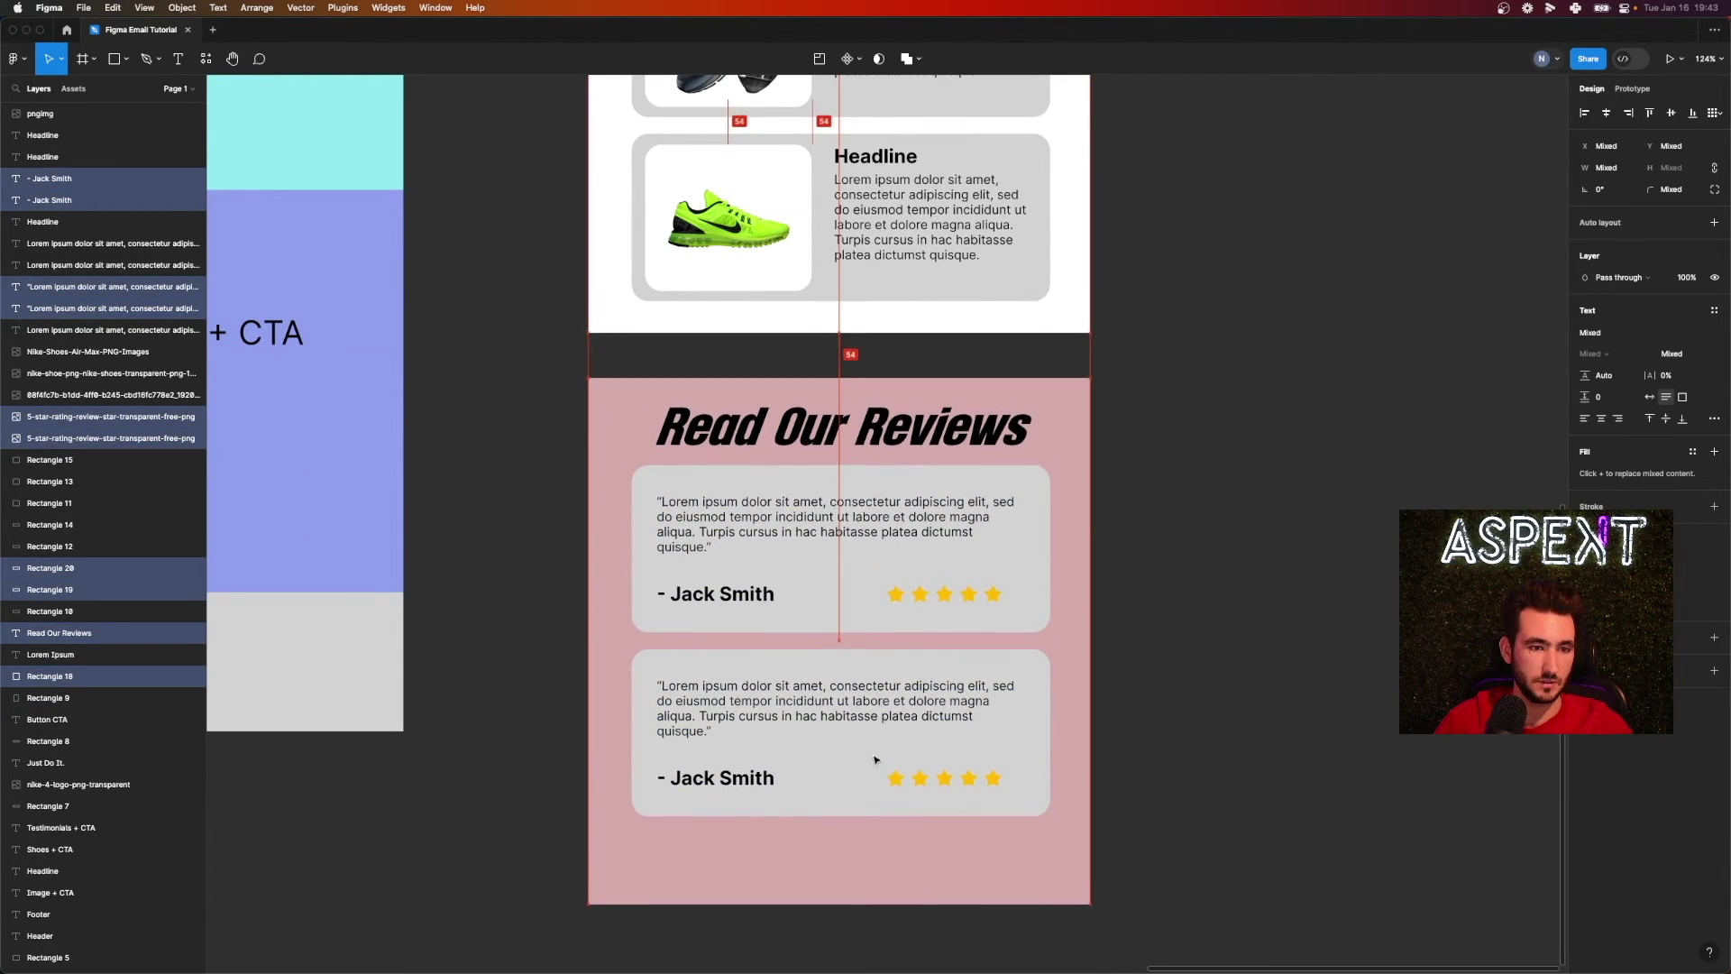
pyautogui.click(936, 380)
pyautogui.click(850, 329)
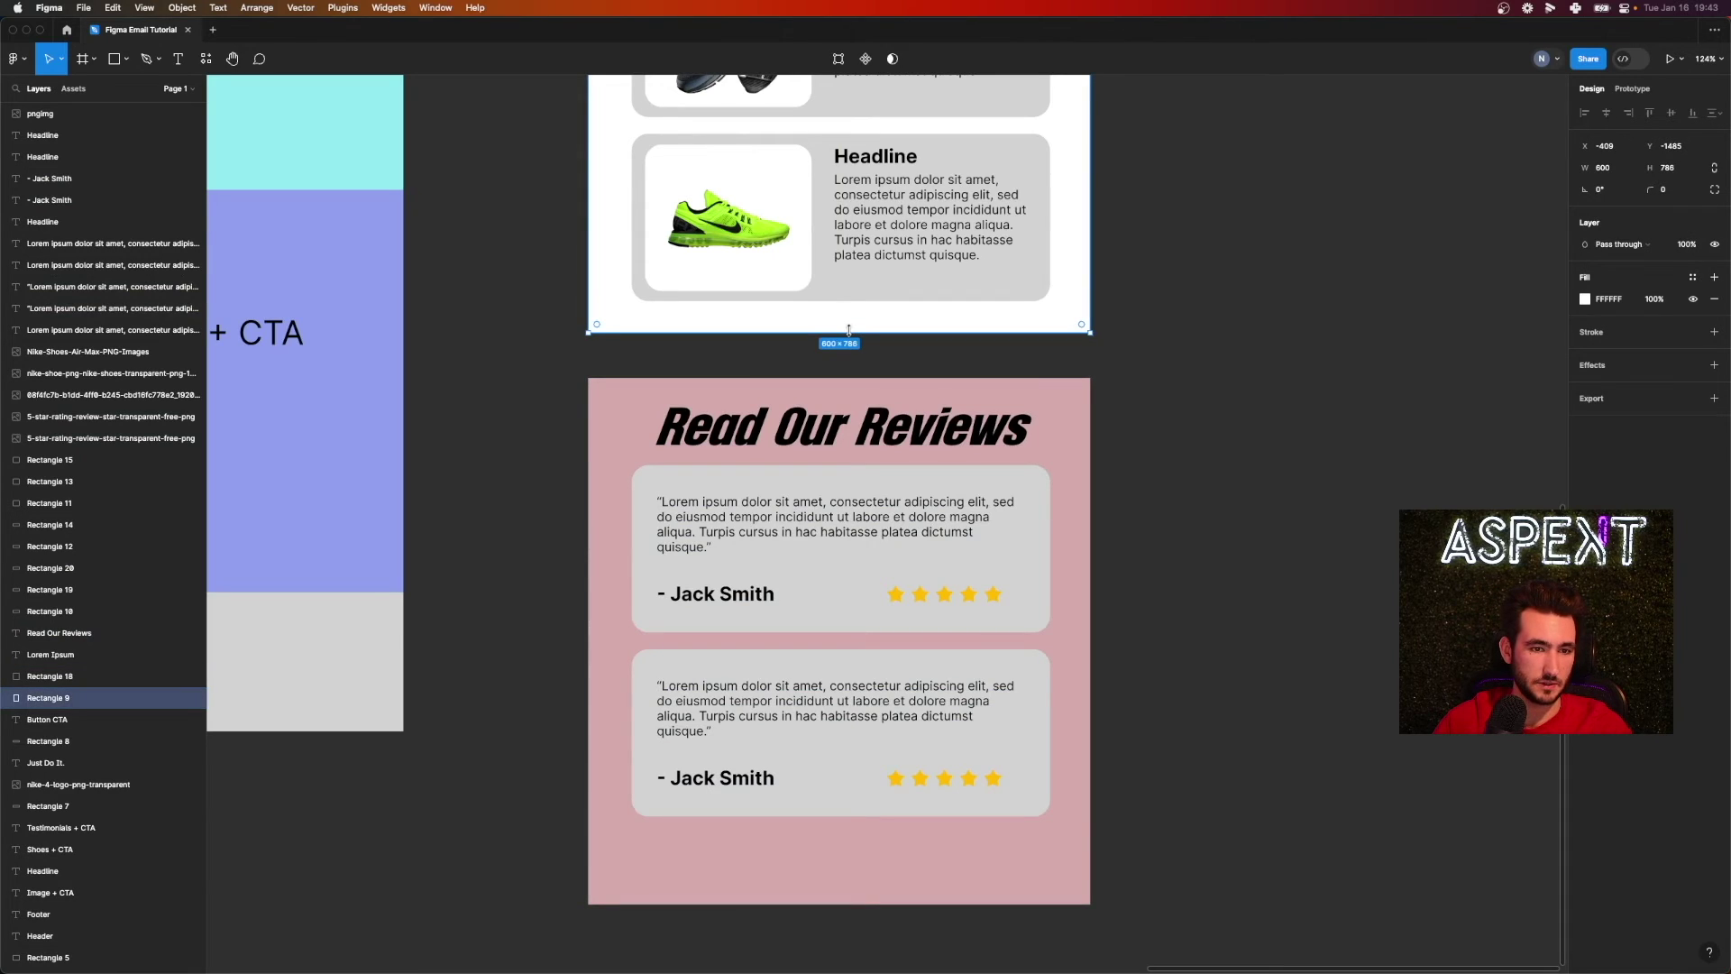
pyautogui.moveTo(849, 330); pyautogui.dragTo(848, 387)
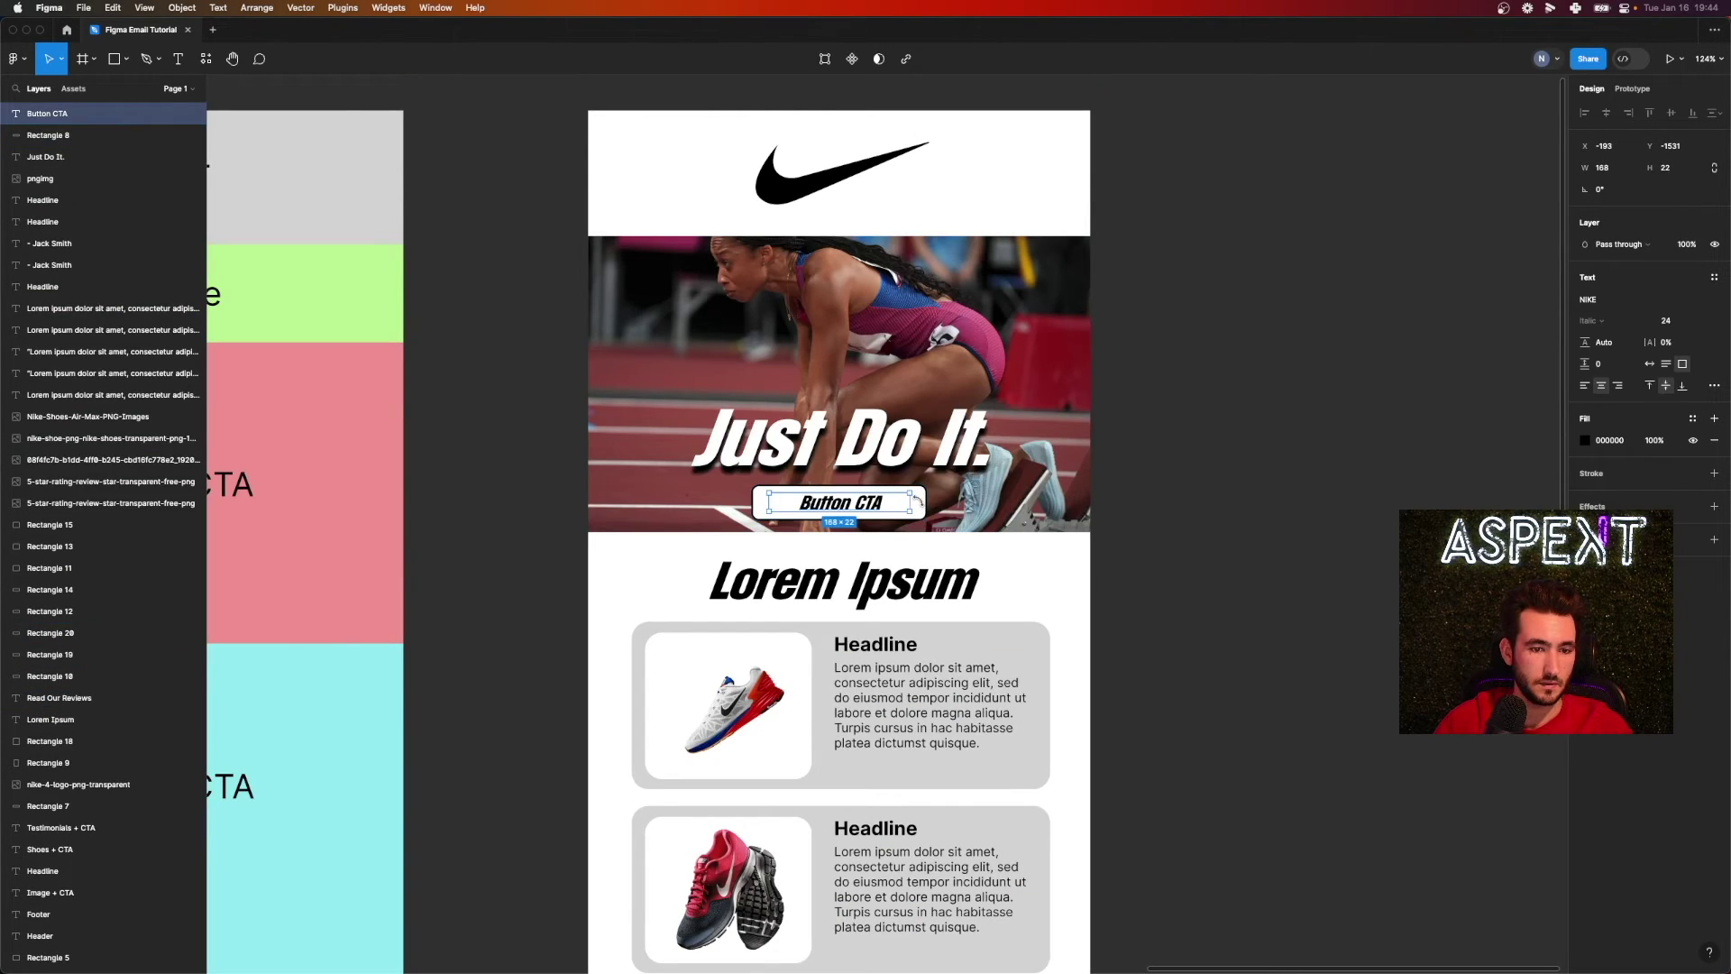
# - Copy the hero image's "Button CTA" button with its label into the white space below the third shoe card
pyautogui.keyDown('shift'); pyautogui.click(924, 506); pyautogui.keyUp('shift')
pyautogui.keyDown('alt'); pyautogui.moveTo(886, 508); pyautogui.dragTo(882, 665); pyautogui.keyUp('alt')
pyautogui.scroll(-10, 919, 673)
pyautogui.scroll(-3, 1019, 520)
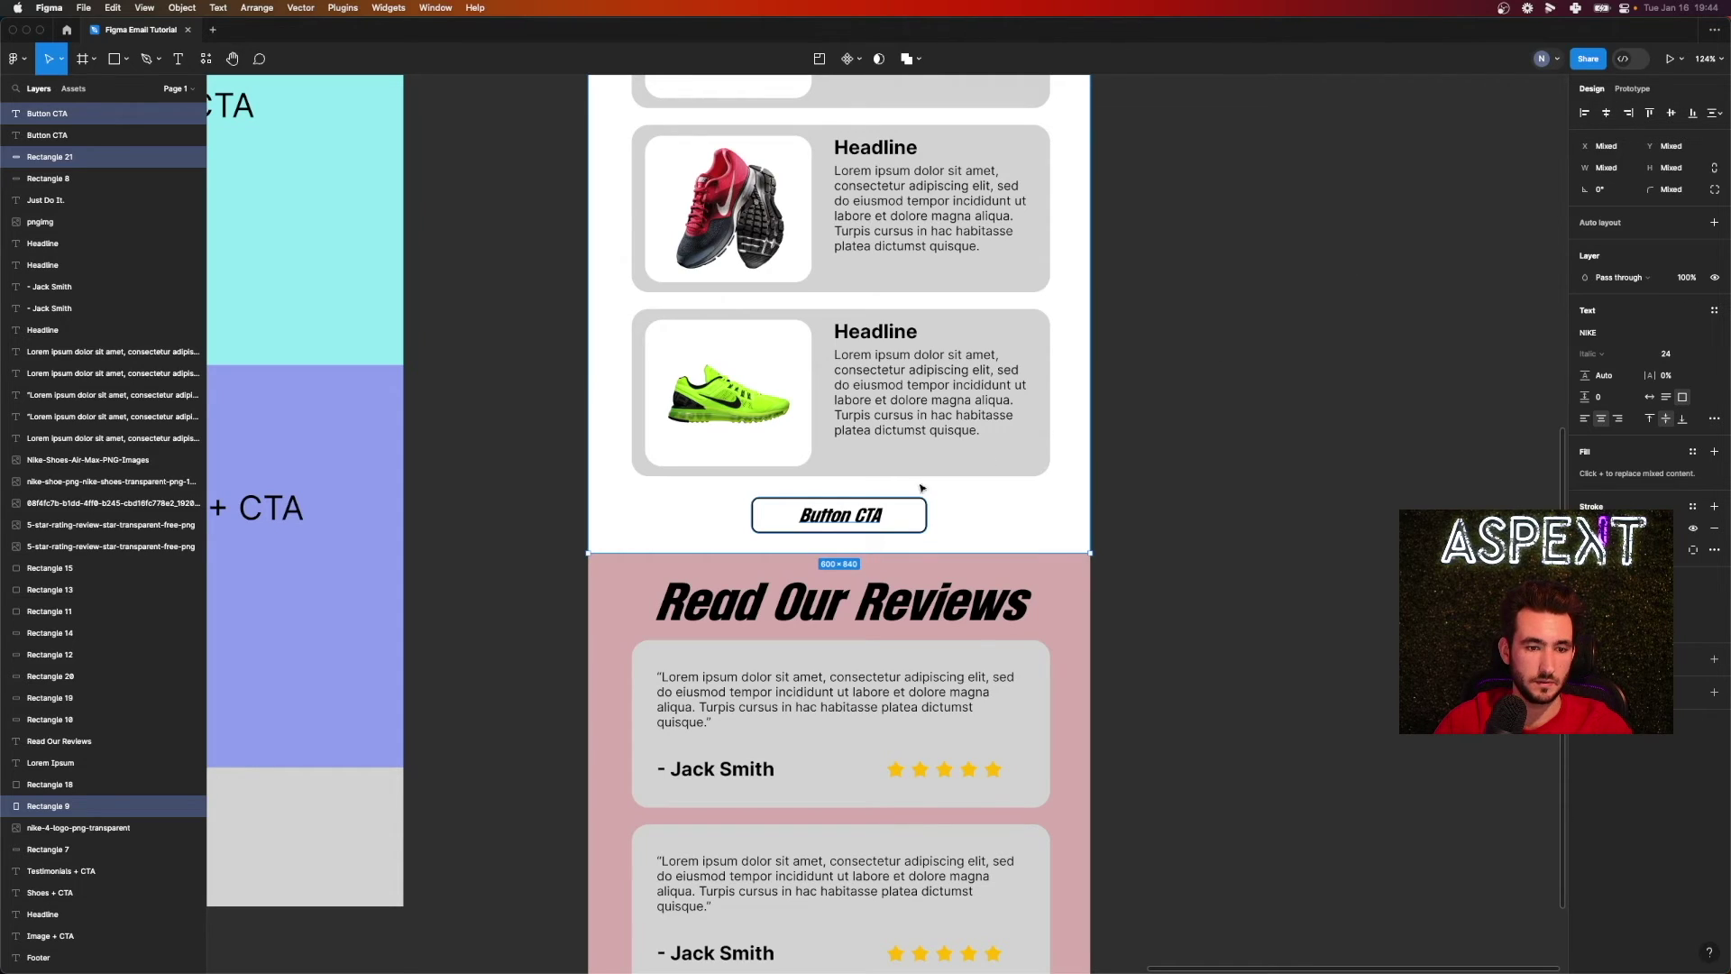
# - Copy the shoe section's "Button CTA" button with its label to the space below the second testimonial card
pyautogui.click(913, 517)
pyautogui.keyDown('shift'); pyautogui.click(926, 516); pyautogui.keyUp('shift')
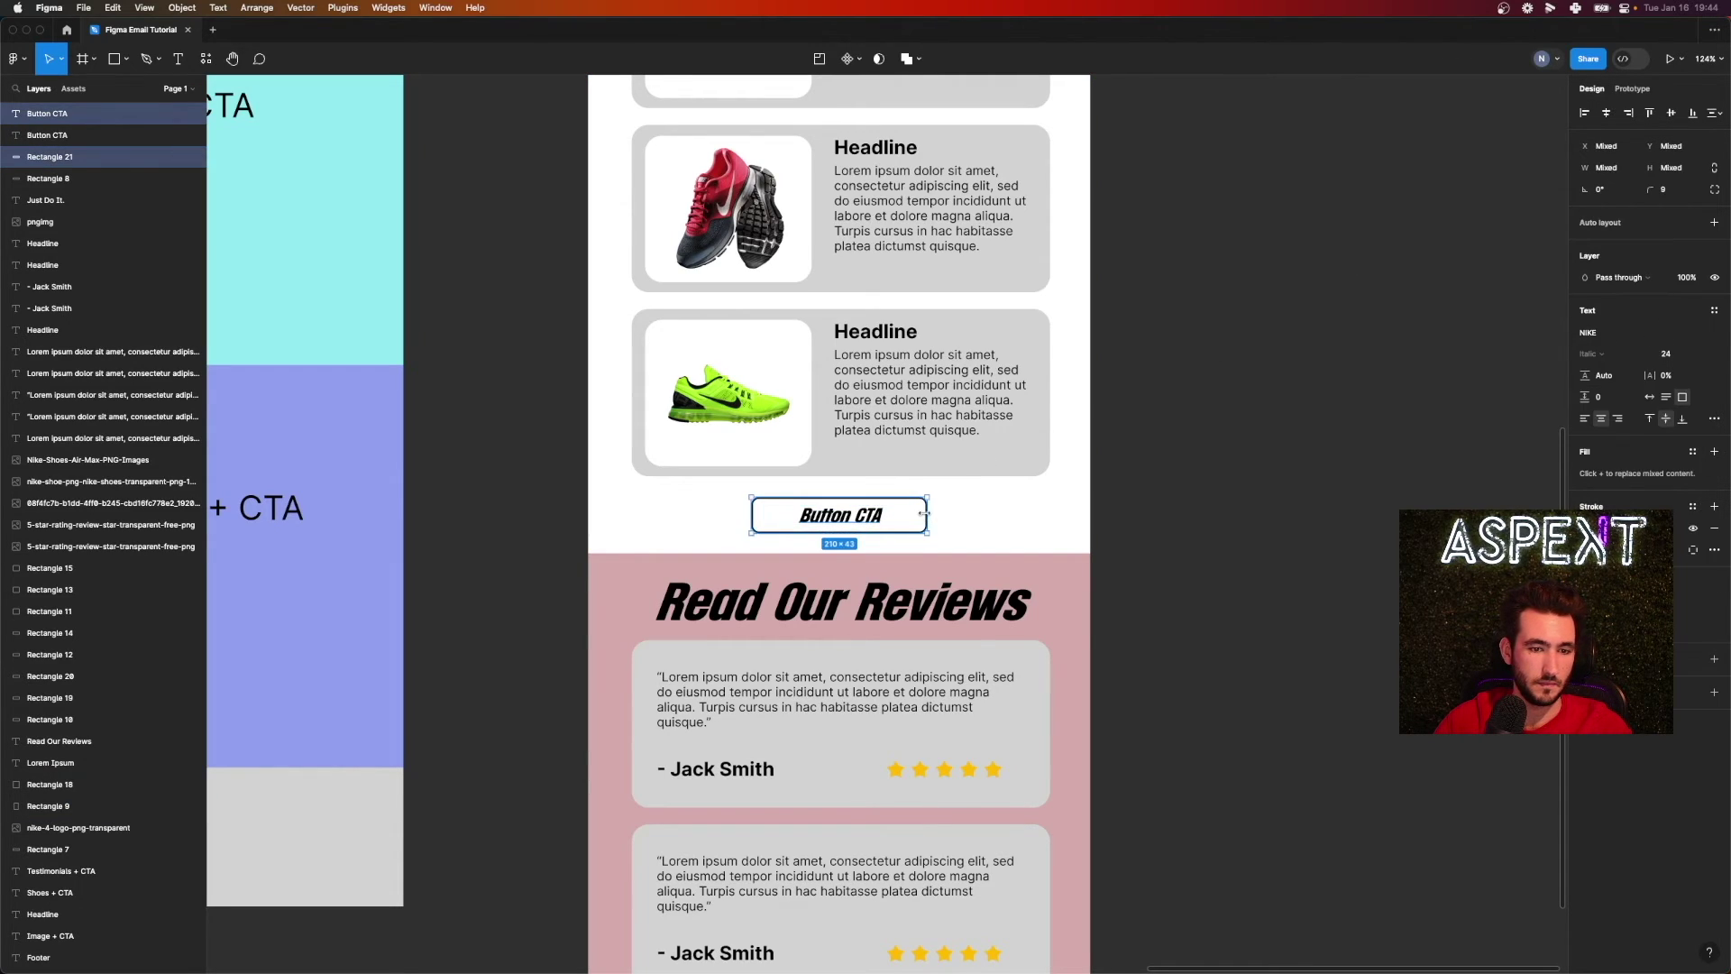
pyautogui.moveTo(833, 521)
pyautogui.keyDown('alt'); pyautogui.mouseDown()
pyautogui.moveTo(925, 646)
pyautogui.moveTo(864, 646)
pyautogui.moveTo(831, 503)
pyautogui.mouseUp(); pyautogui.keyUp('alt')
pyautogui.scroll(-10, 893, 646)
pyautogui.press('Escape')
pyautogui.scroll(6, 950, 622)
pyautogui.scroll(-4, 950, 621)
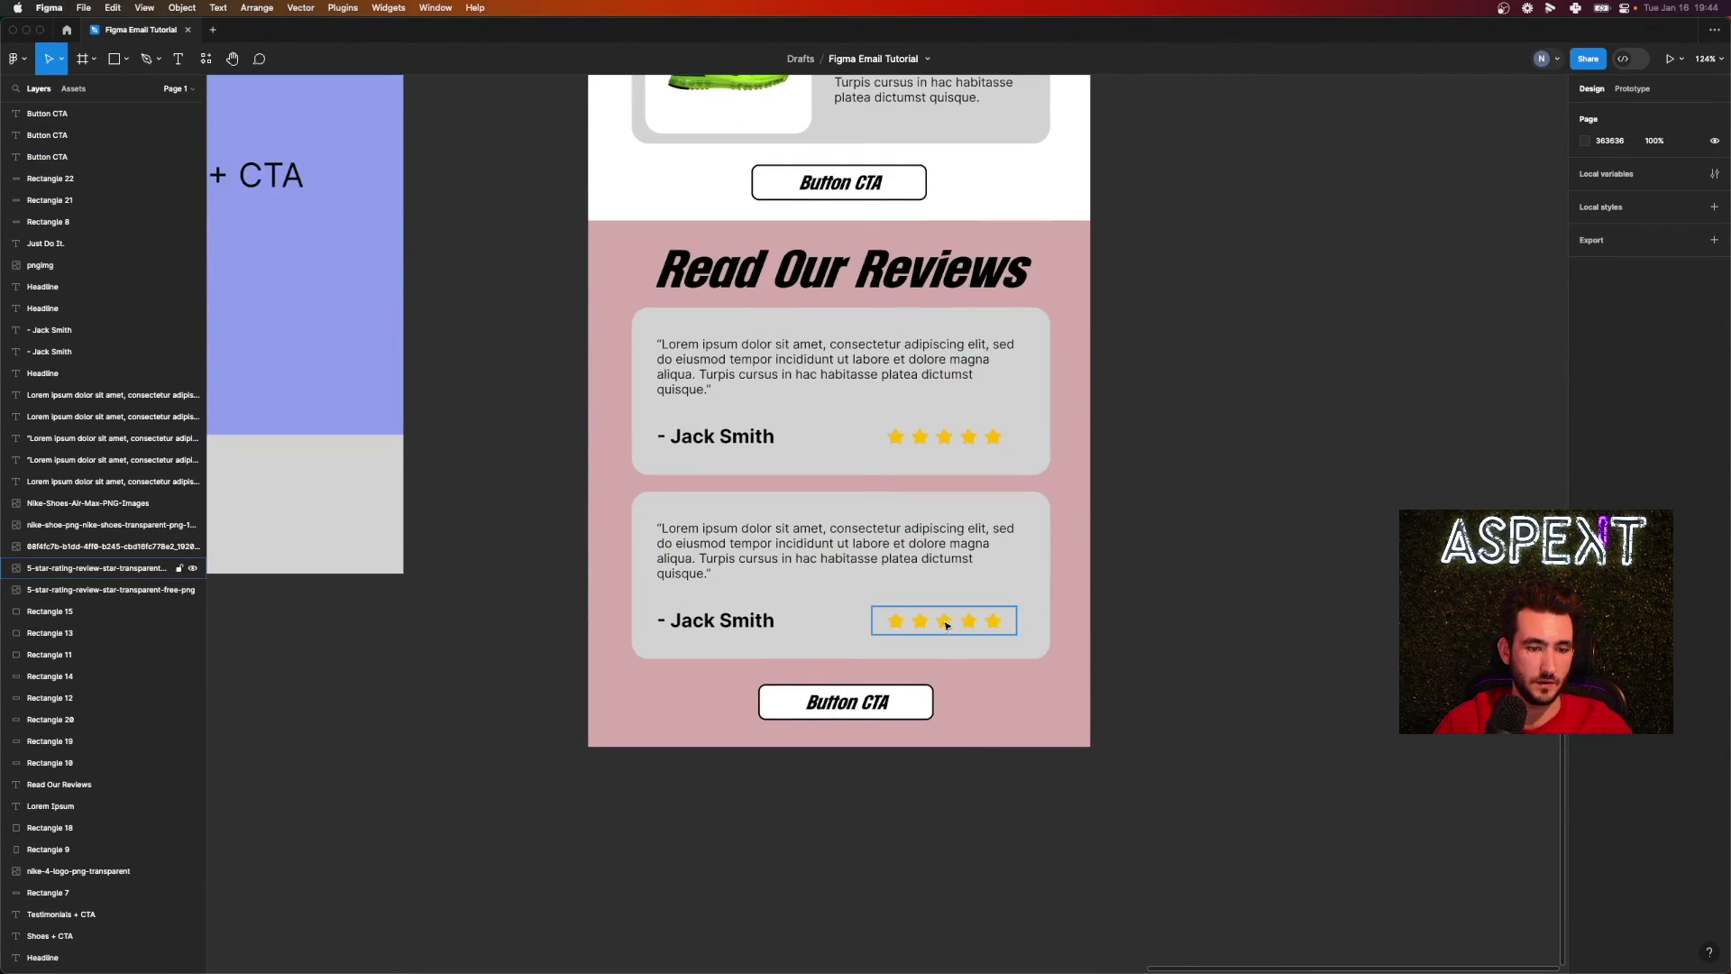
# - Copy the white header rectangle to directly beneath the pink reviews section as the footer background
pyautogui.scroll(9, 947, 622)
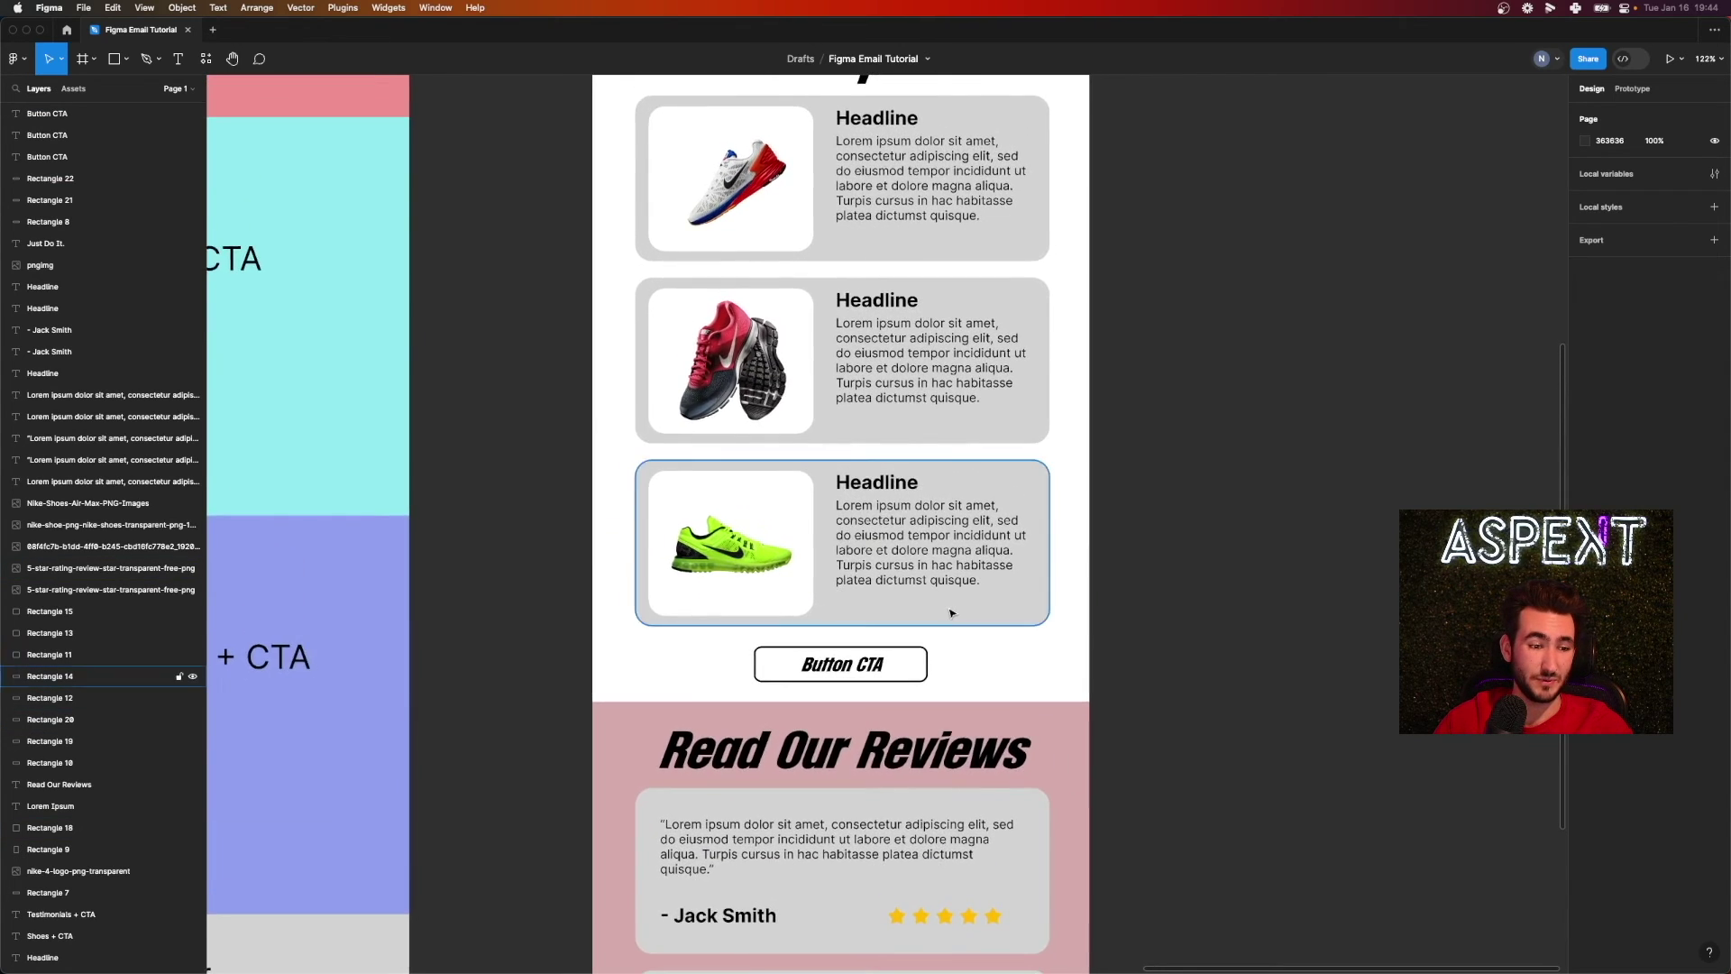
pyautogui.hotkey('shift', '1')
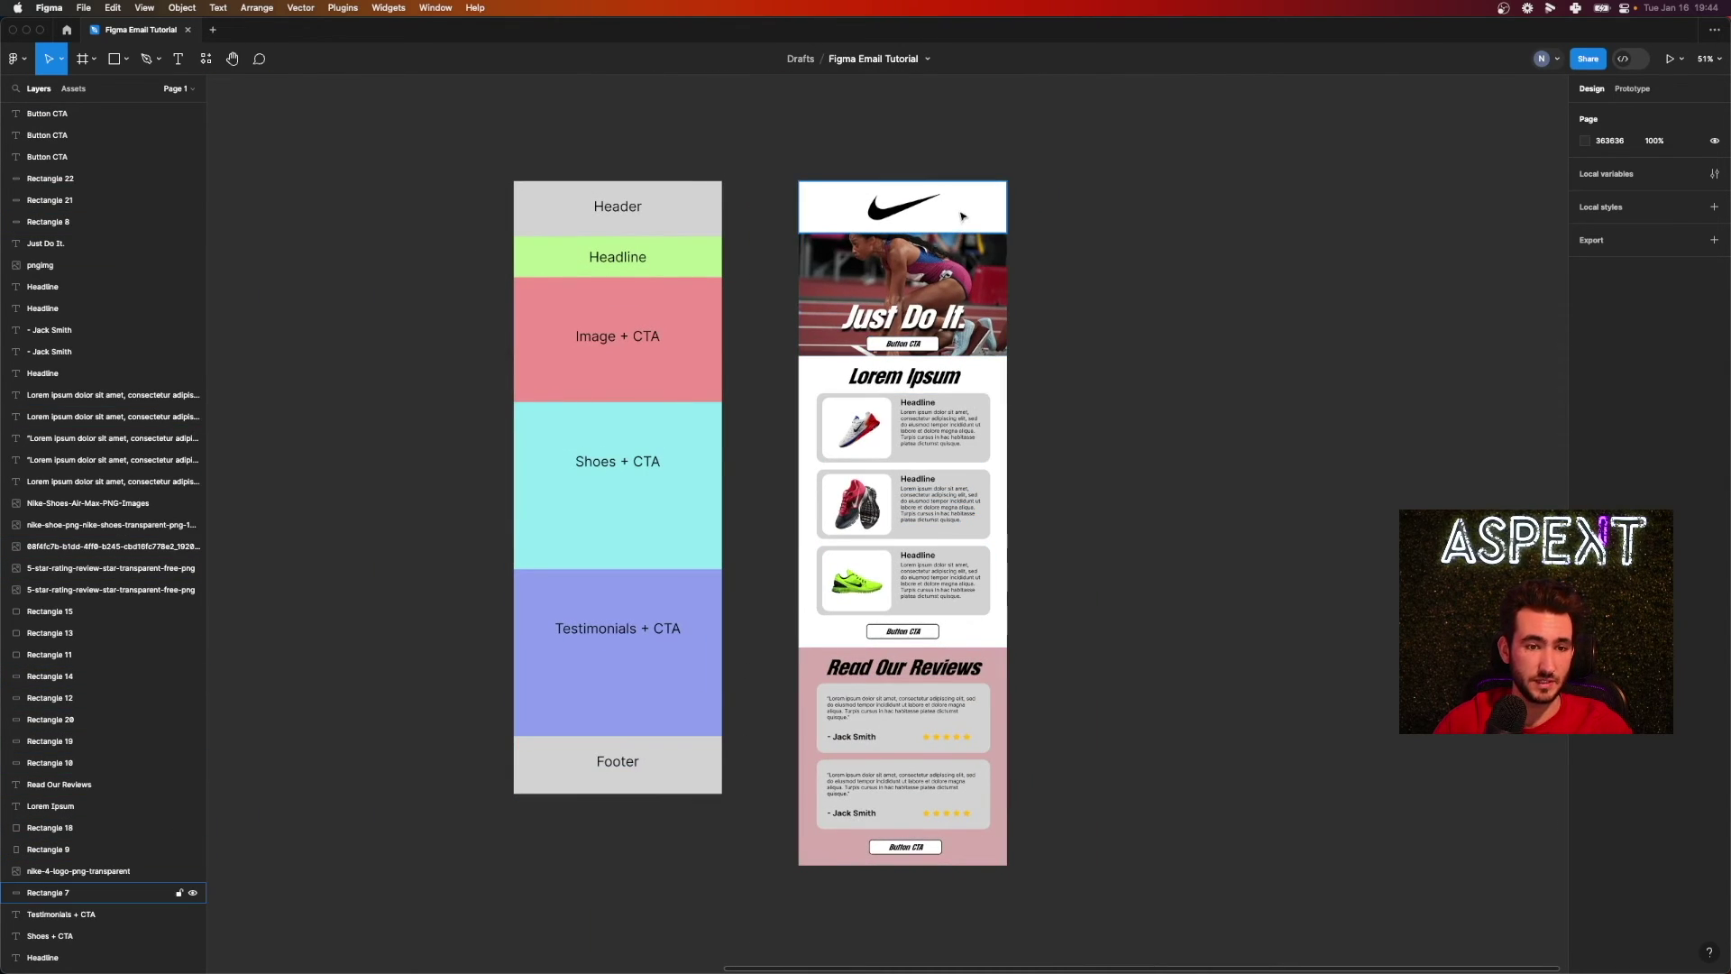
pyautogui.keyDown('alt'); pyautogui.moveTo(962, 216); pyautogui.dragTo(968, 480); pyautogui.keyUp('alt')
pyautogui.scroll(-7, 985, 665)
pyautogui.scroll(-10, 970, 472)
pyautogui.click(970, 472)
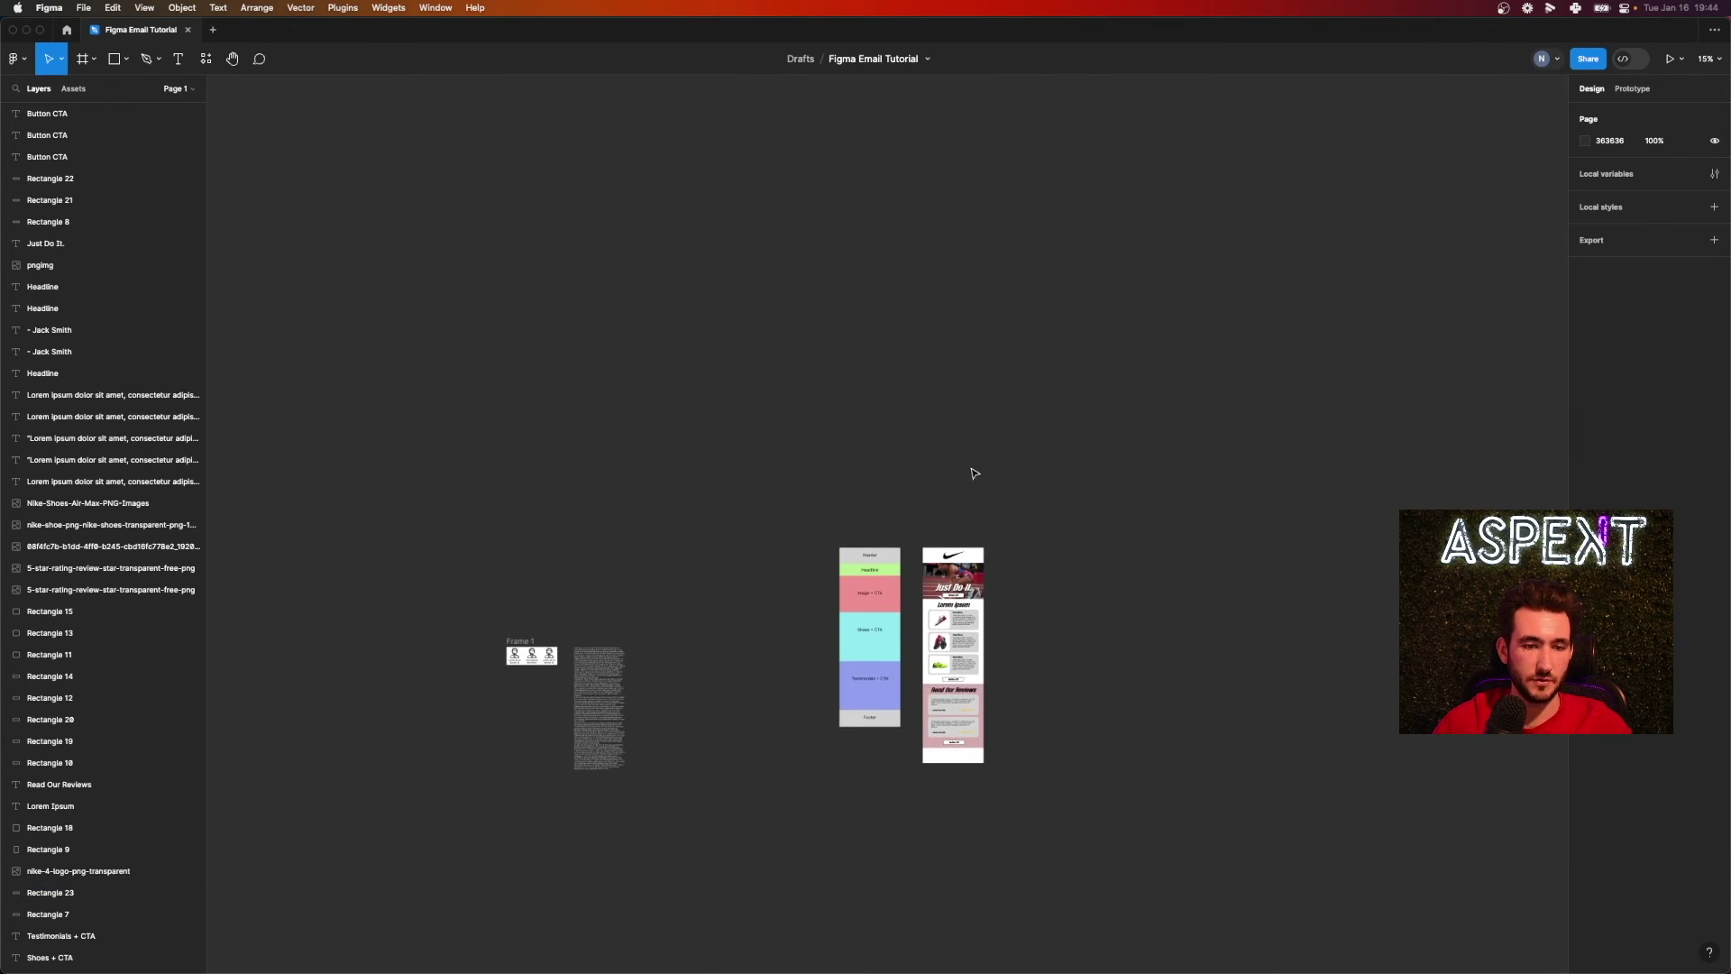
# - Copy the testimonial text into the footer and replace it with "Unsubscribe if you don’t want to receive any more marketing material. Click here to Unsubscribe"
pyautogui.scroll(15, 968, 714)
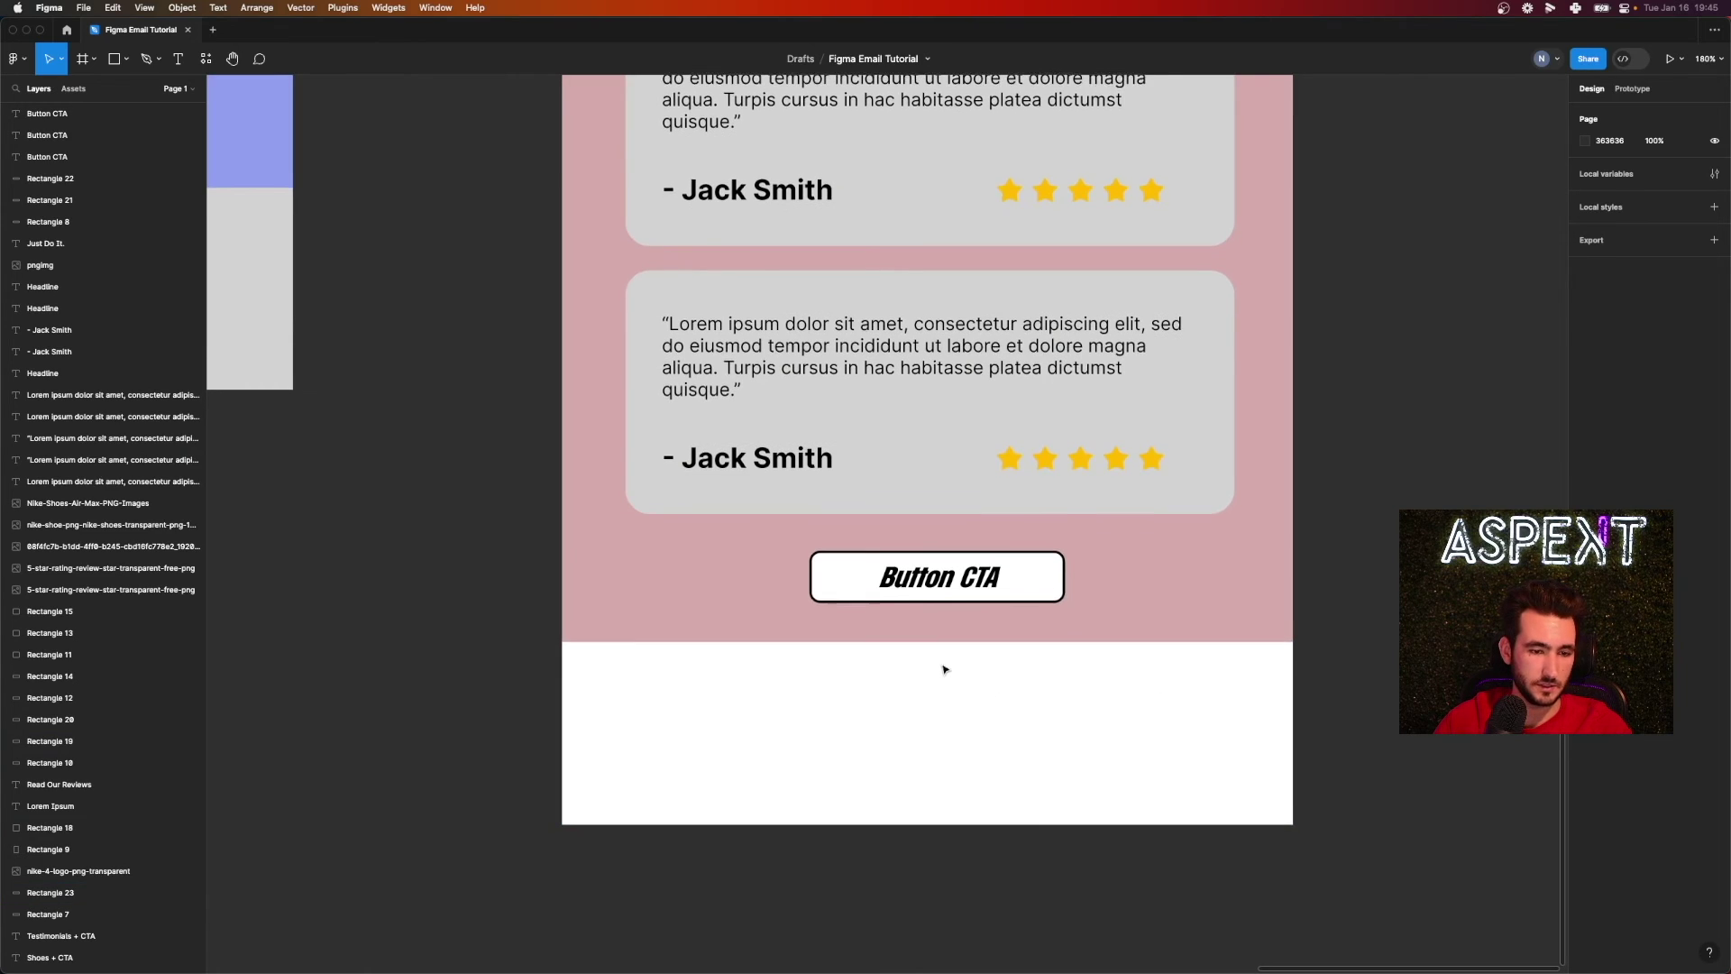
pyautogui.scroll(-5, 942, 667)
pyautogui.click(720, 495)
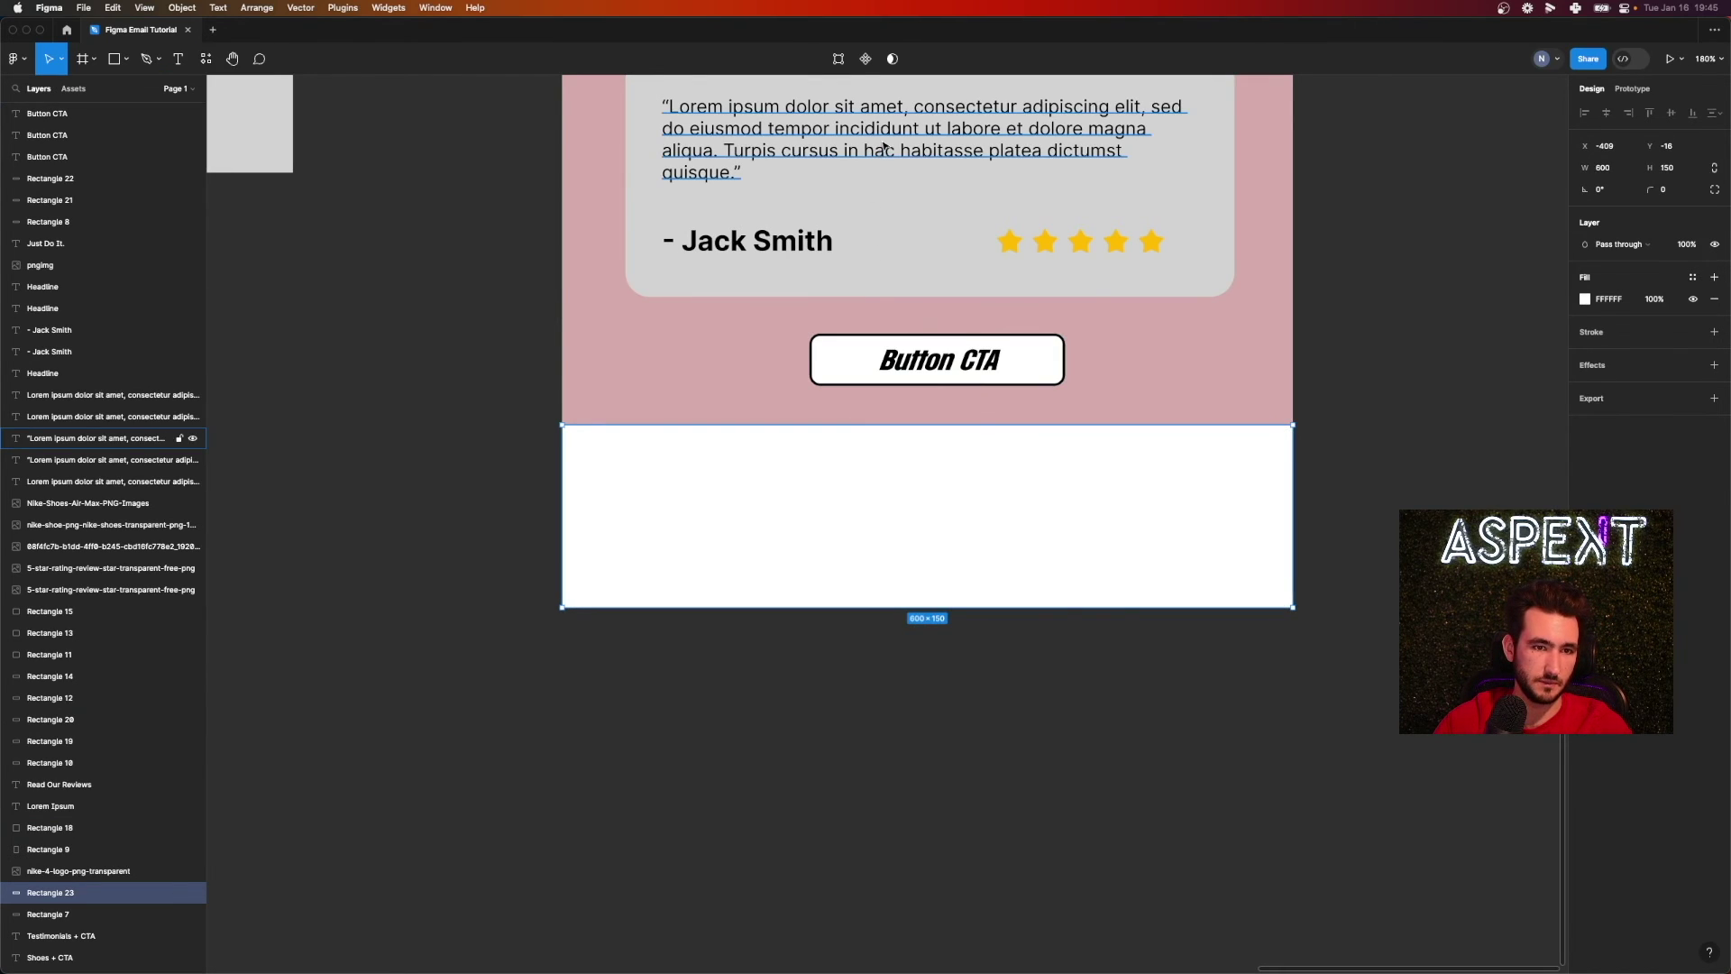
pyautogui.moveTo(884, 147); pyautogui.dragTo(900, 522)
pyautogui.doubleClick(900, 523)
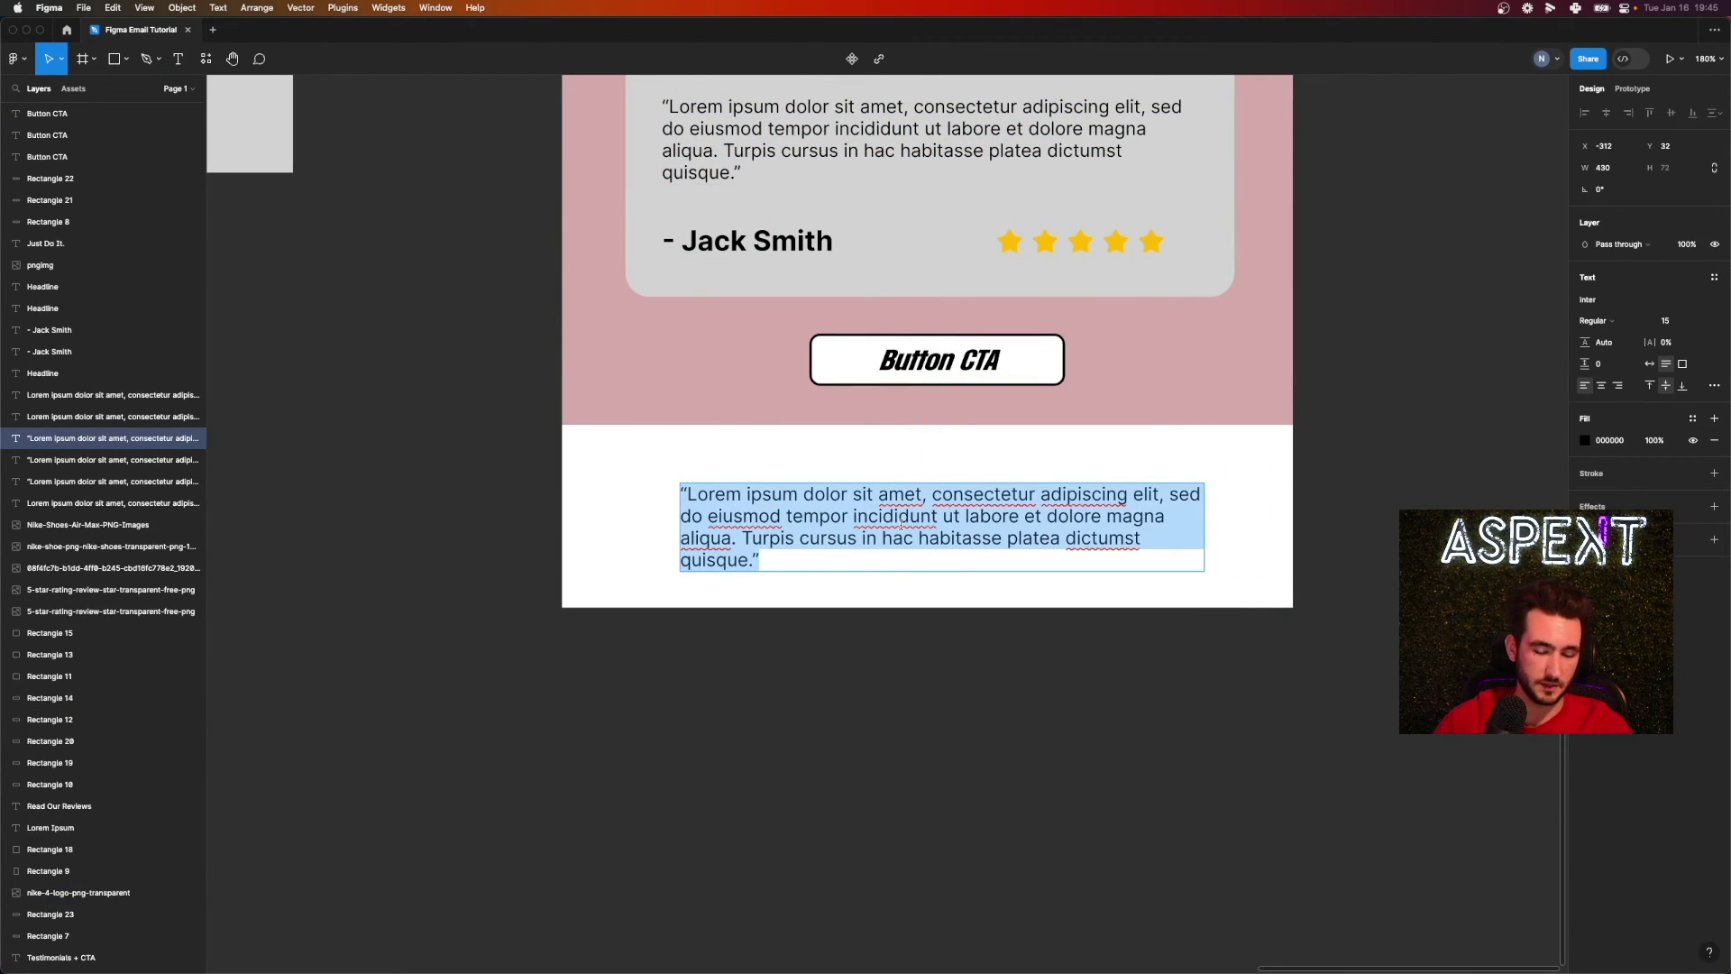
pyautogui.write('Unsubscribe if you don’t want to receive any more marketing material. Click here to Unsubscribe')
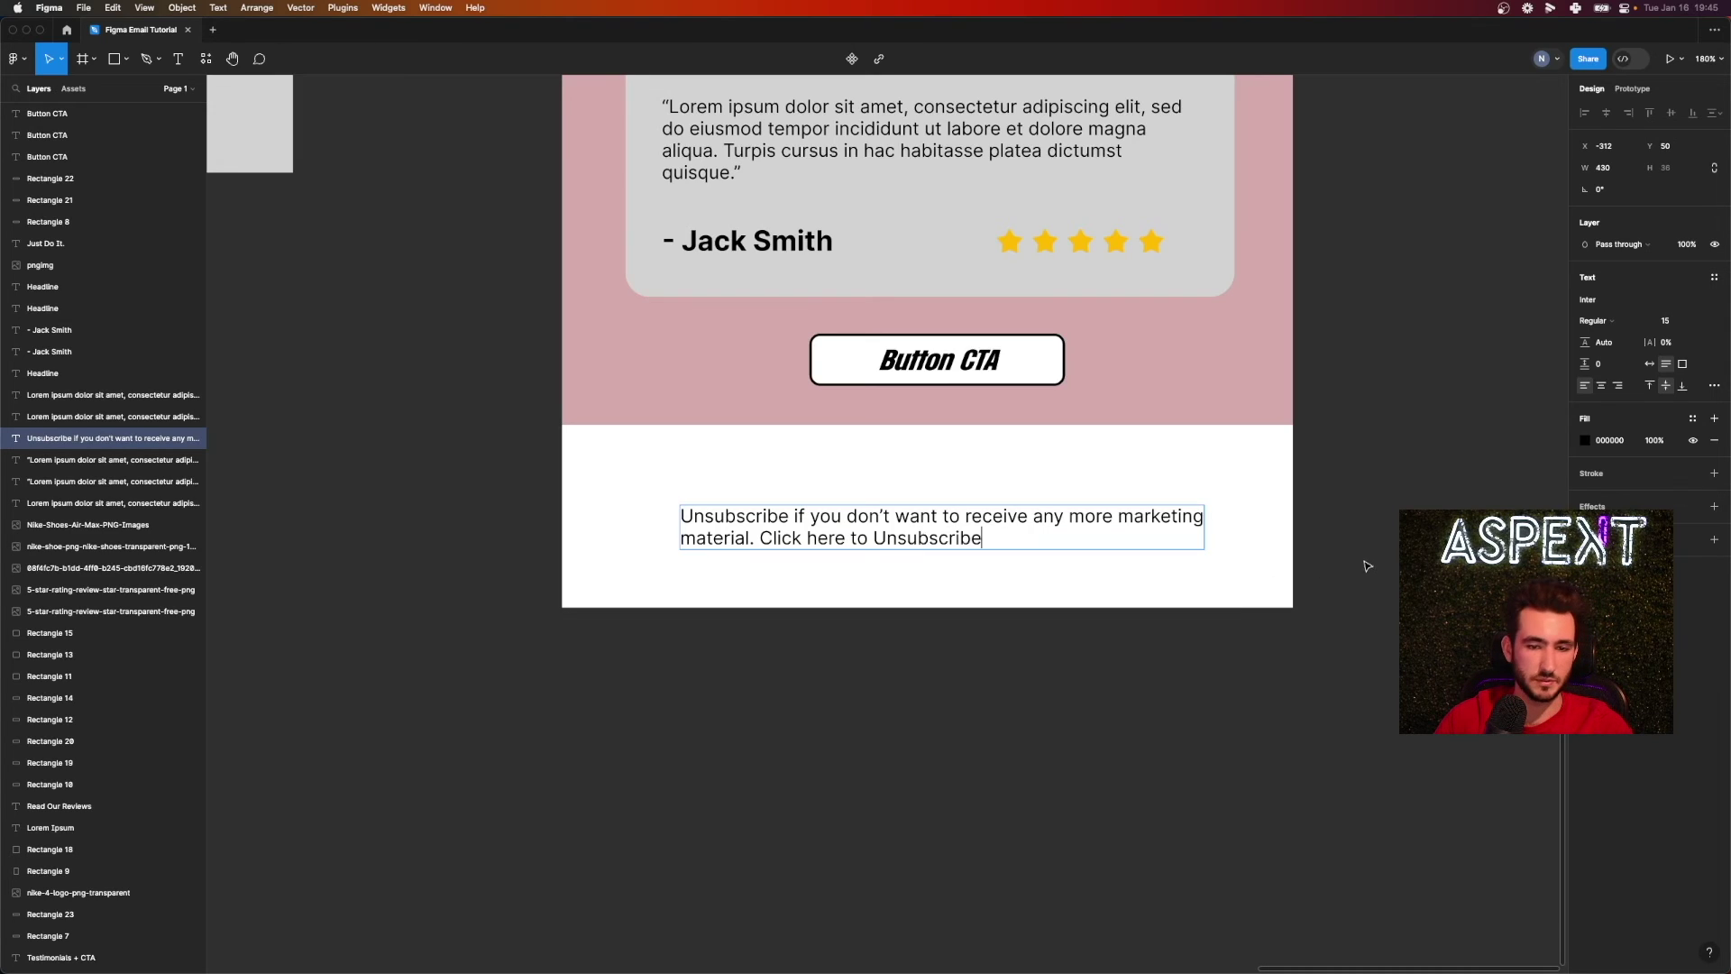
# - Centre-align the footer's unsubscribe text and reduce its font size to 11
pyautogui.press('super+a')
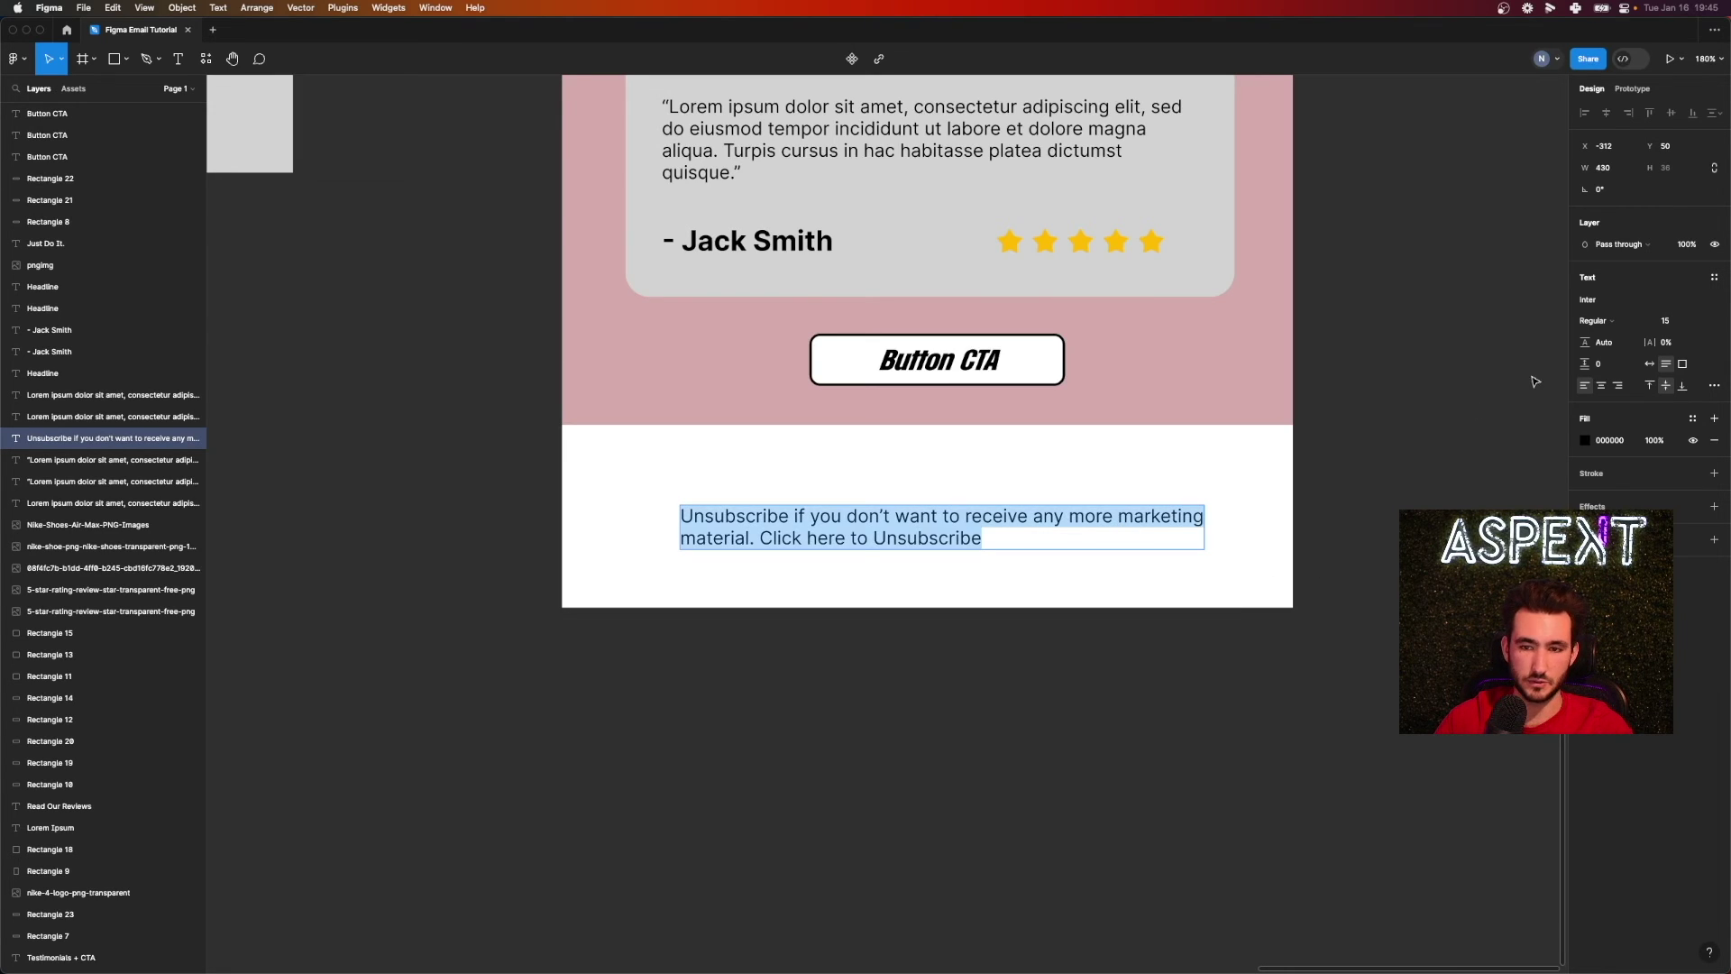
pyautogui.click(1601, 385)
pyautogui.click(1667, 322)
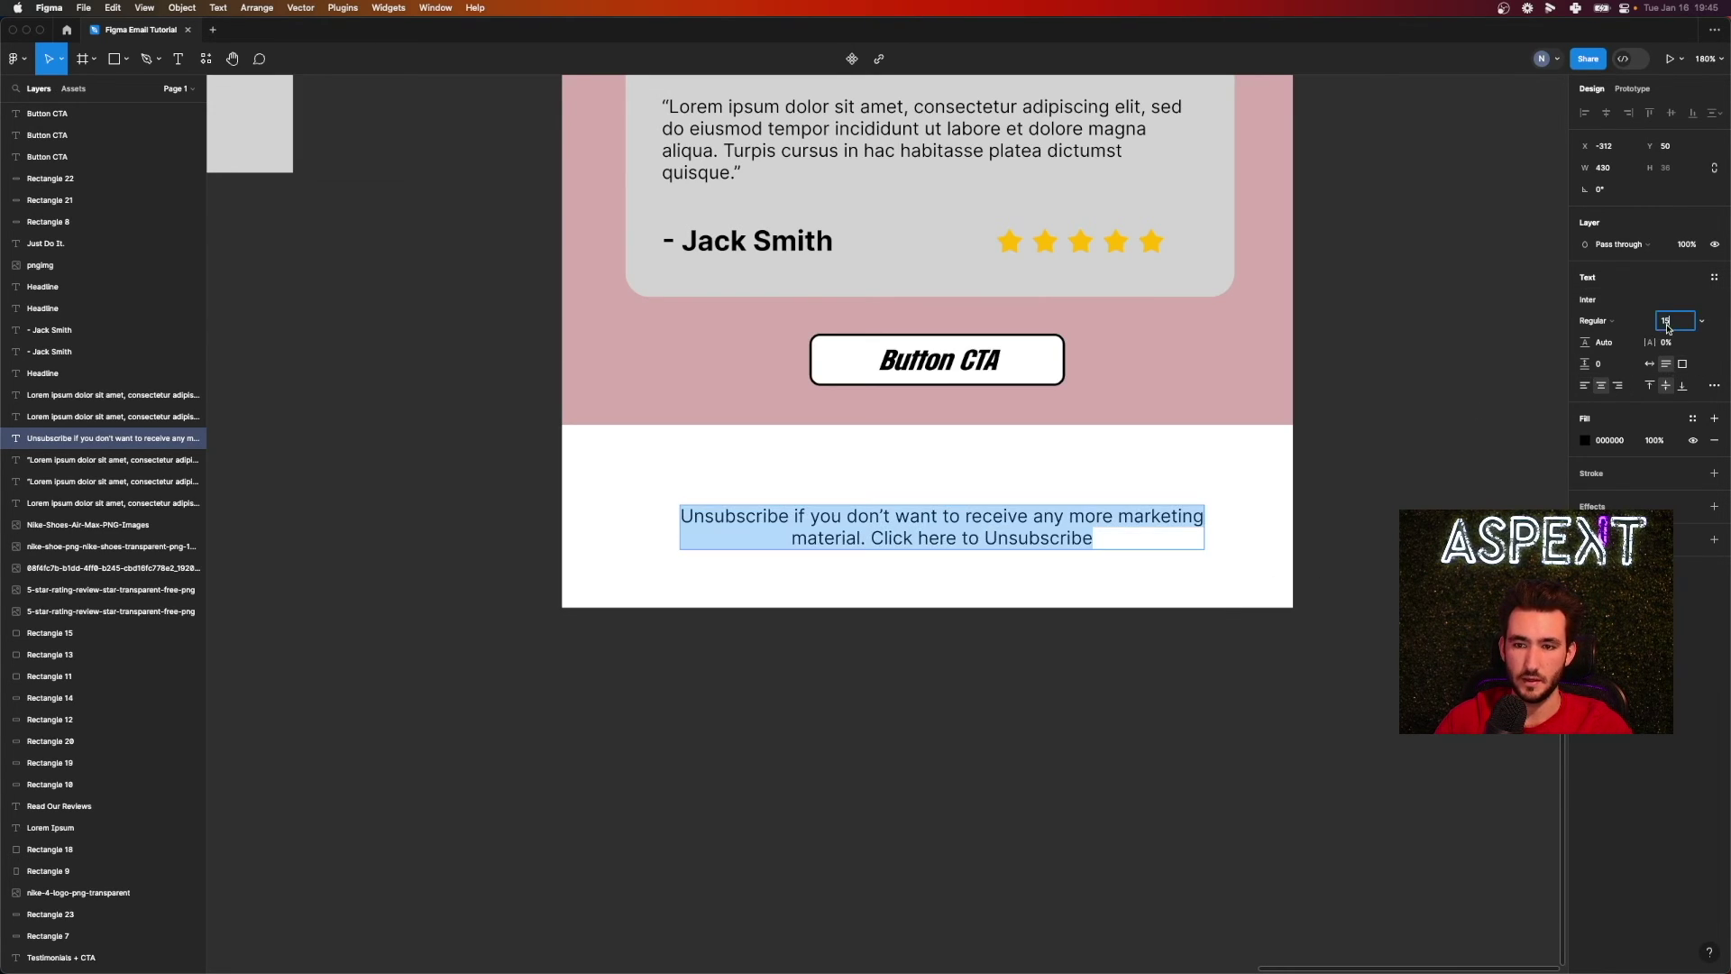
pyautogui.press('Down')
pyautogui.press('Down')
pyautogui.press('Down')
pyautogui.press('Down')
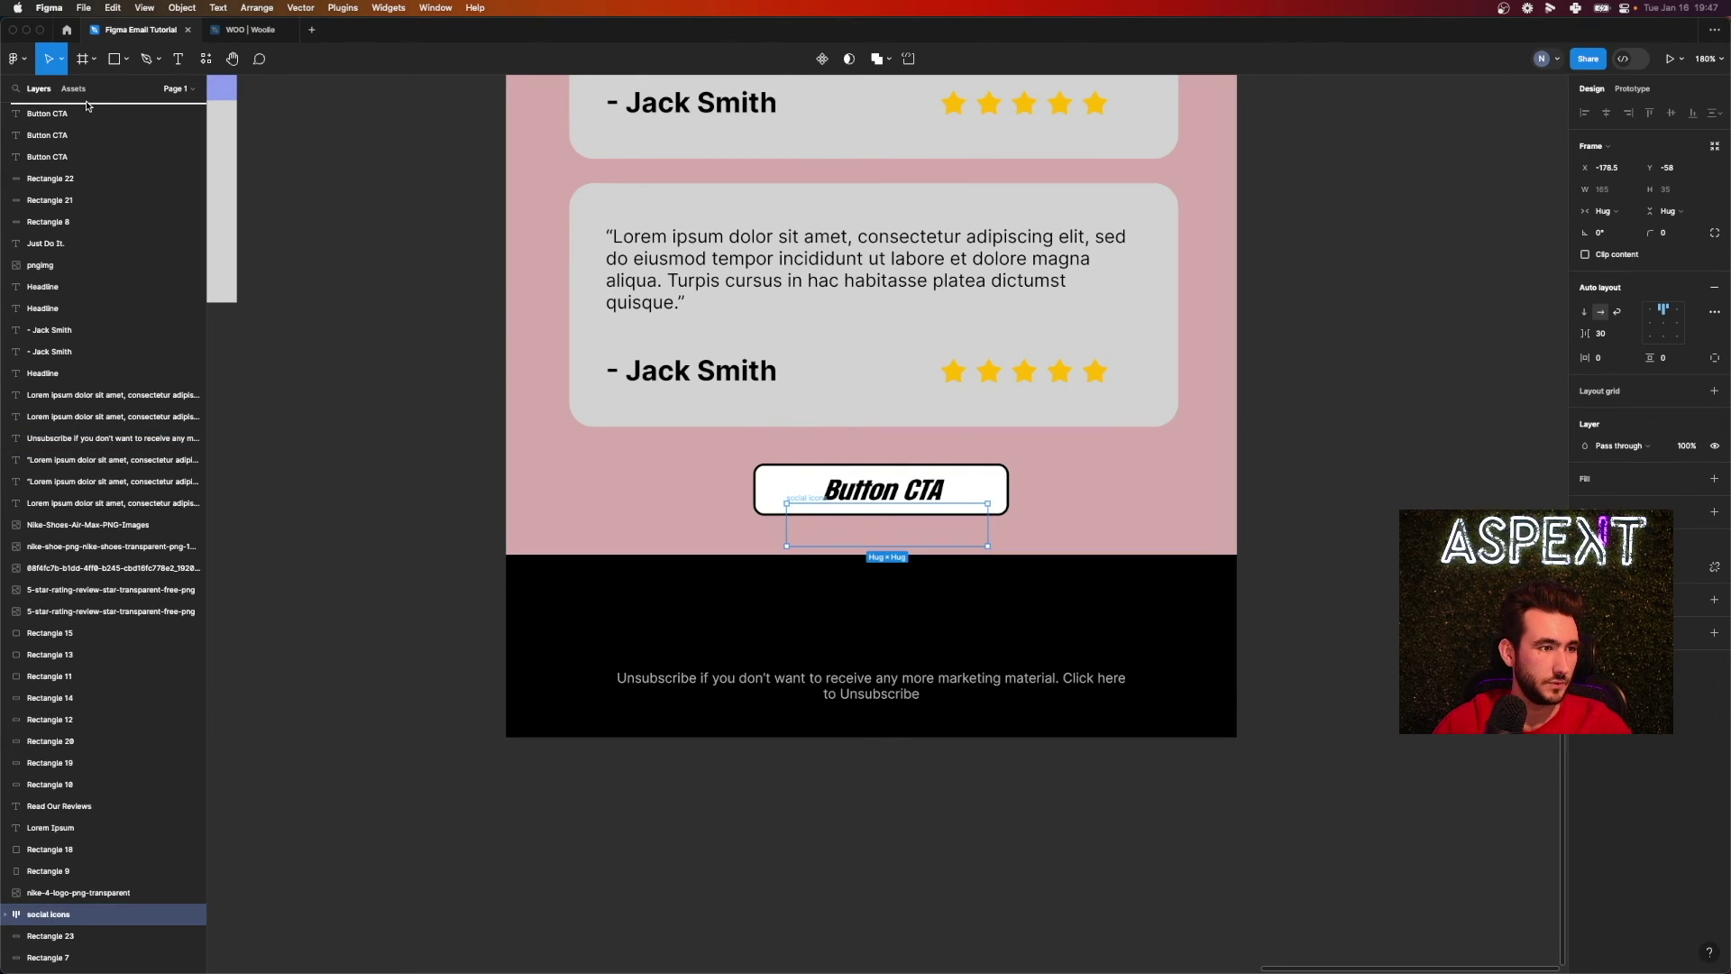
# - Bring the "social icons" frame to the front of the layer stack and place it in the black footer, centred above the unsubscribe text
pyautogui.moveTo(87, 106); pyautogui.dragTo(88, 108)
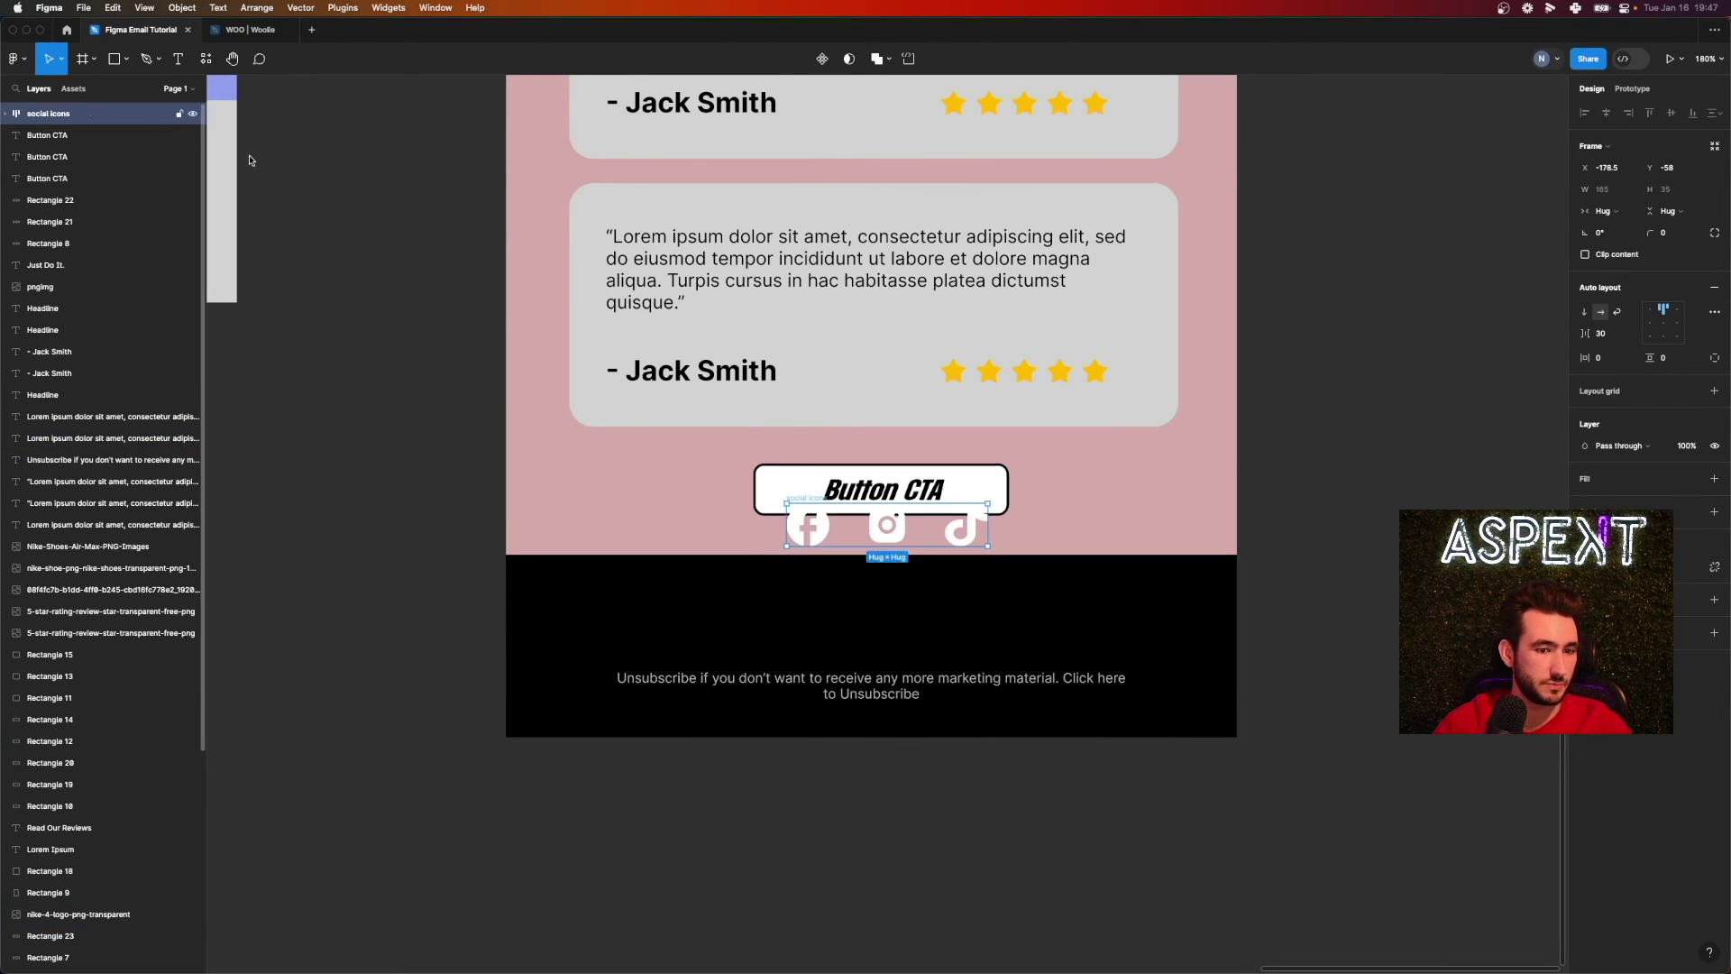
pyautogui.moveTo(890, 528); pyautogui.dragTo(883, 609)
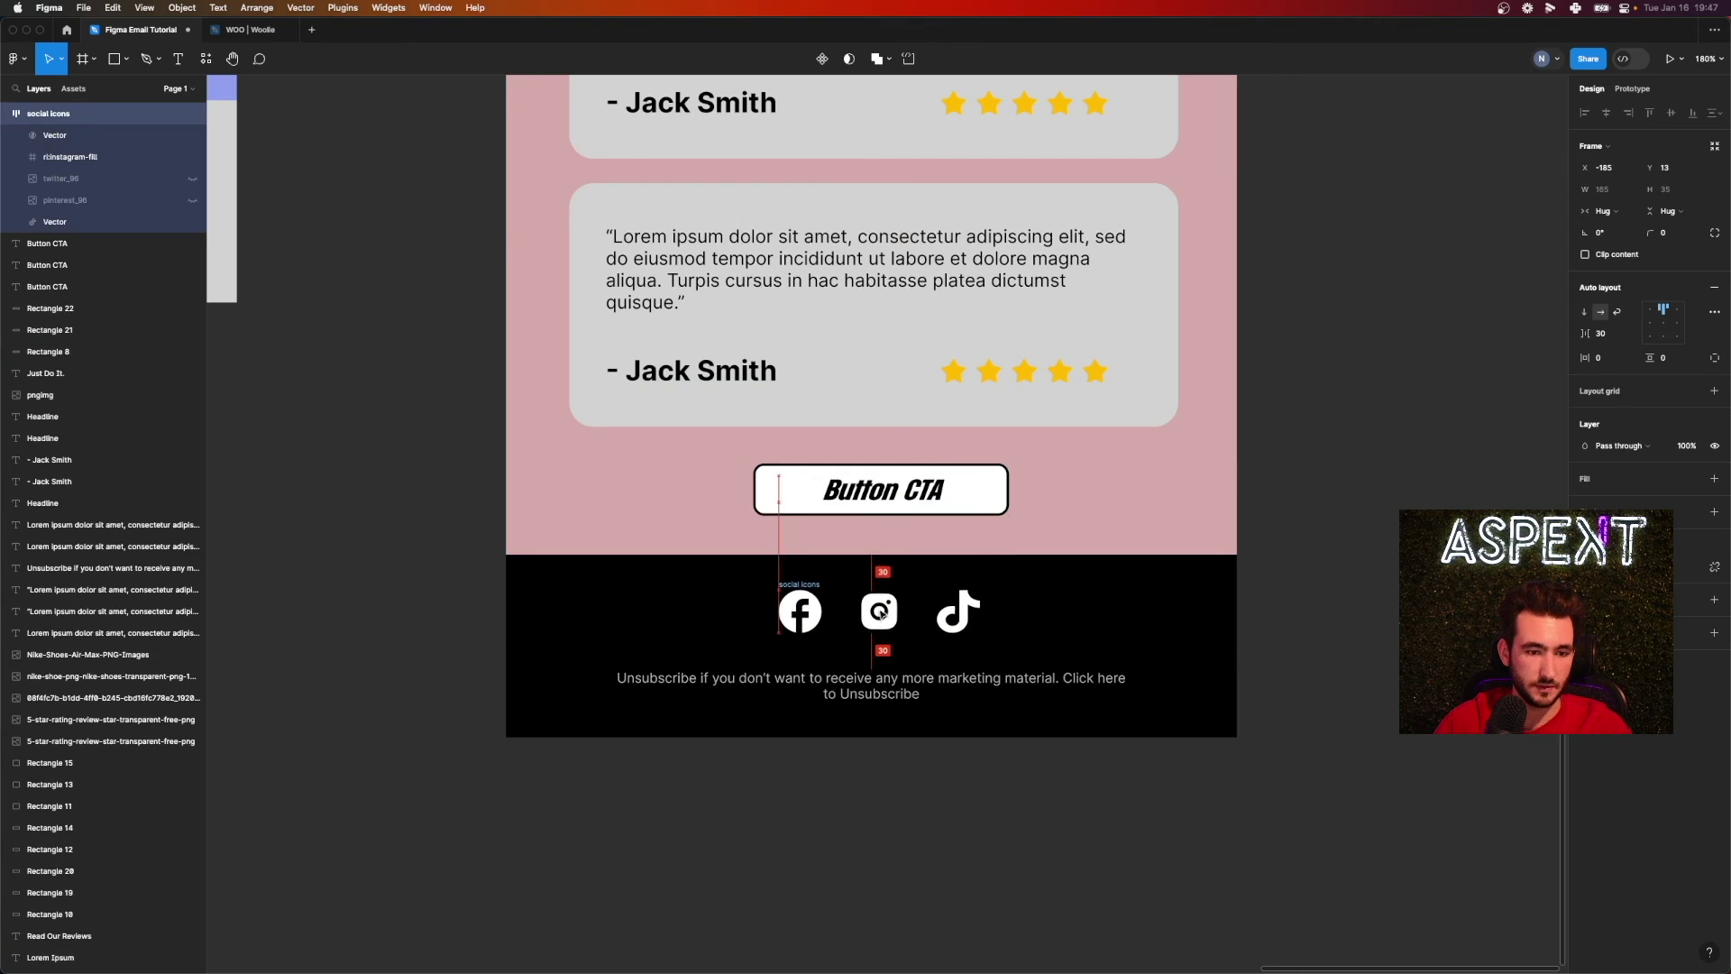
pyautogui.scroll(-2, 1263, 541)
pyautogui.click(1263, 541)
pyautogui.scroll(-10, 1213, 464)
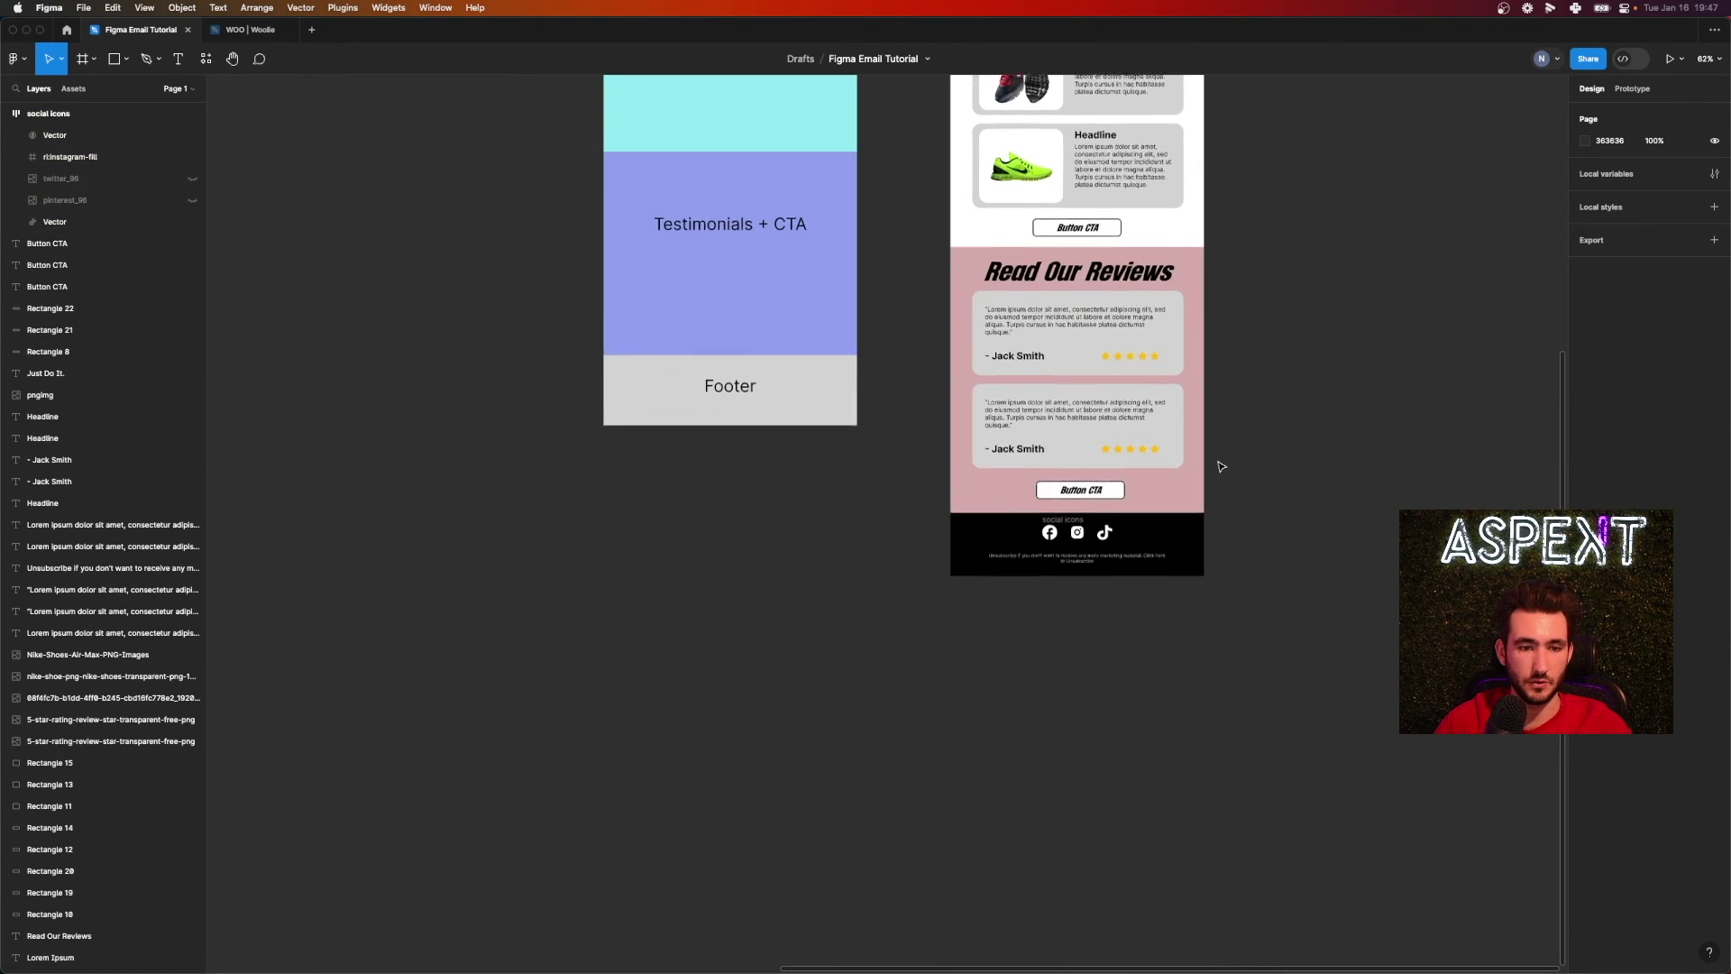
pyautogui.scroll(-3, 746, 407)
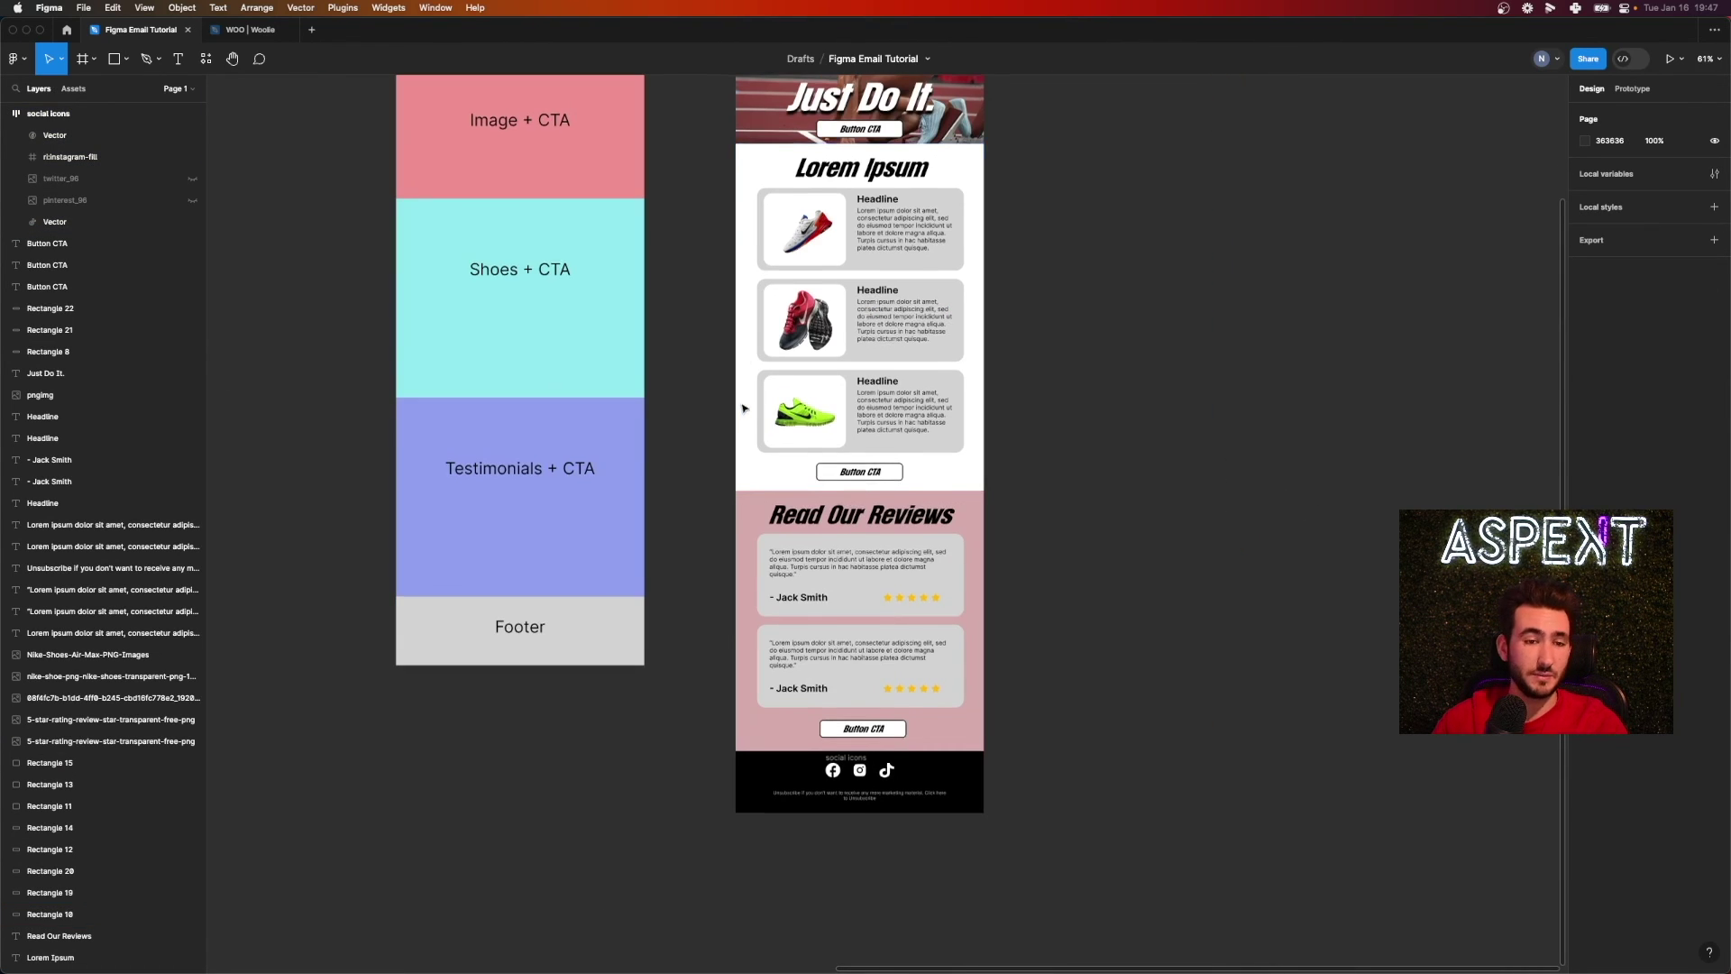
pyautogui.scroll(3, 743, 408)
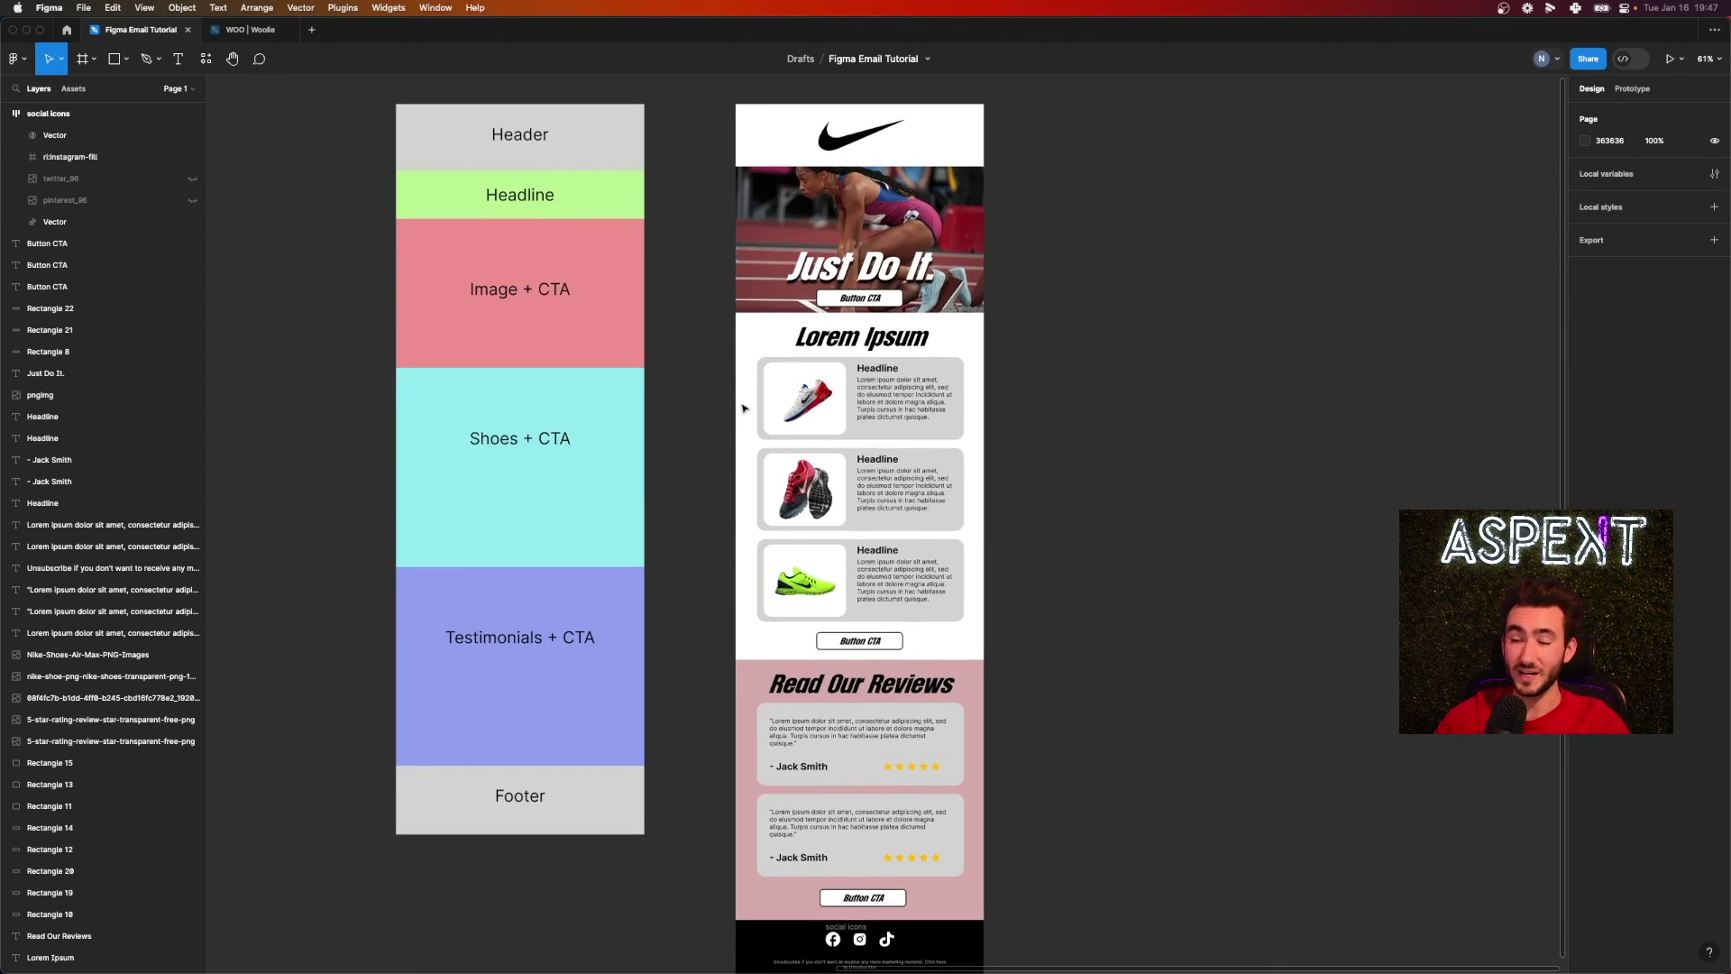